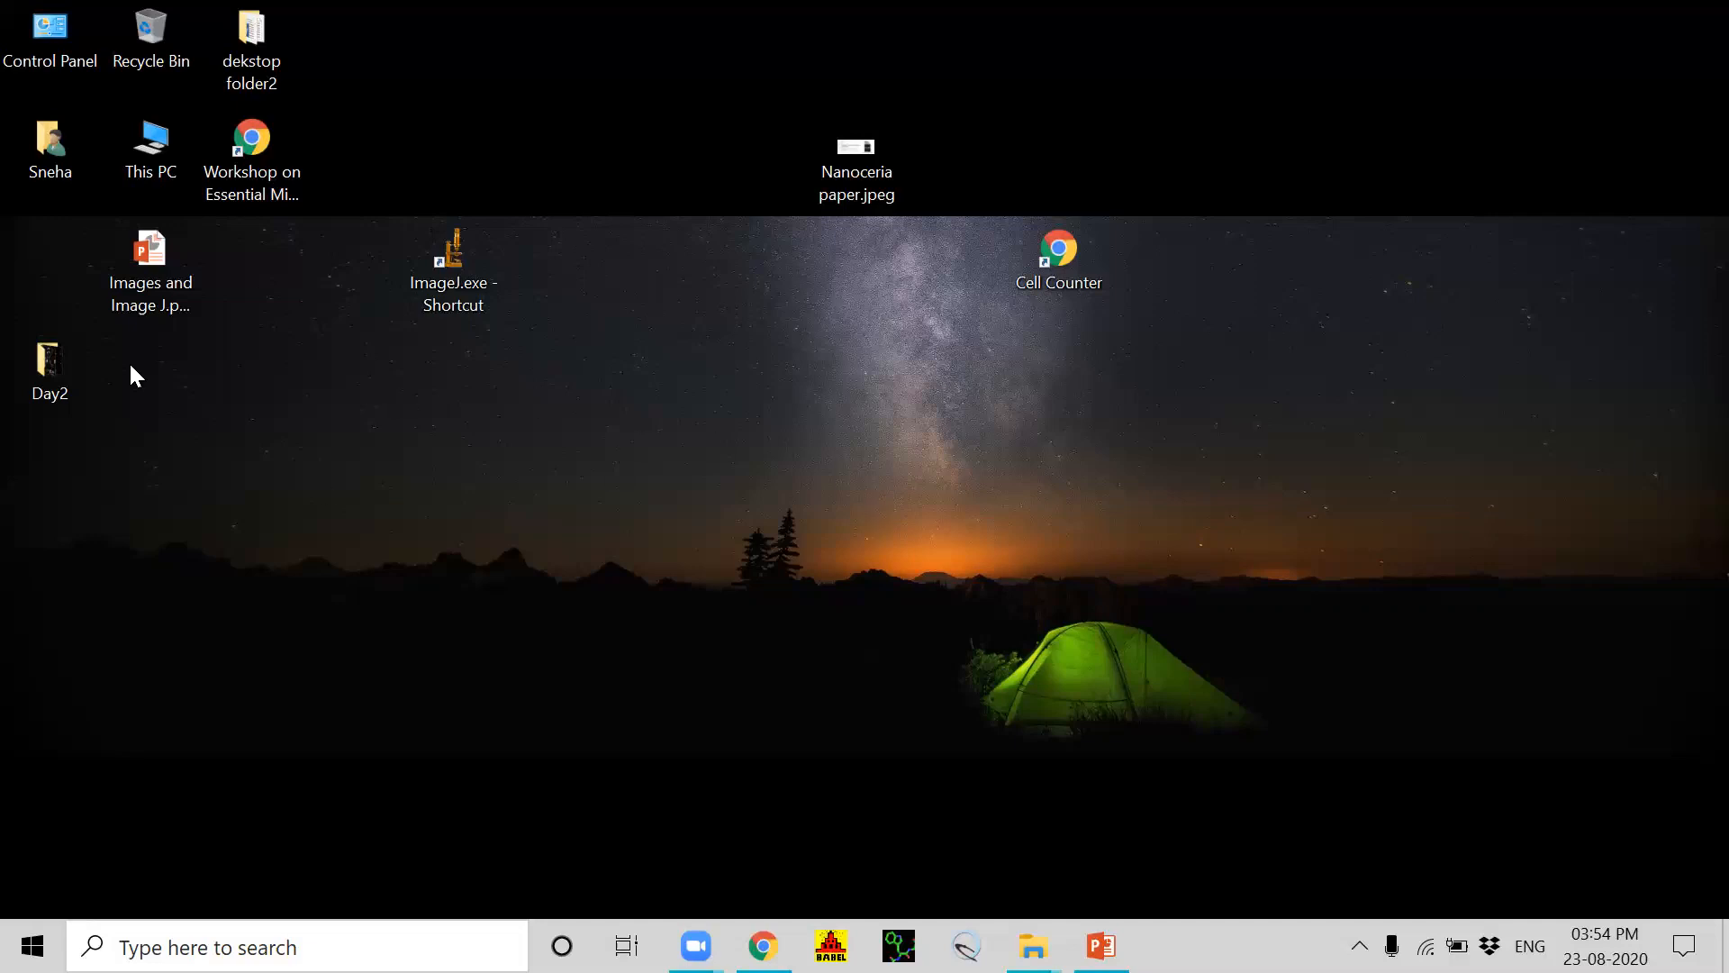
Step: Launch ImageJ and move the Day2 folder below the ImageJ shortcut on the desktop
{"action": "left_click", "coordinate": [445, 265]}
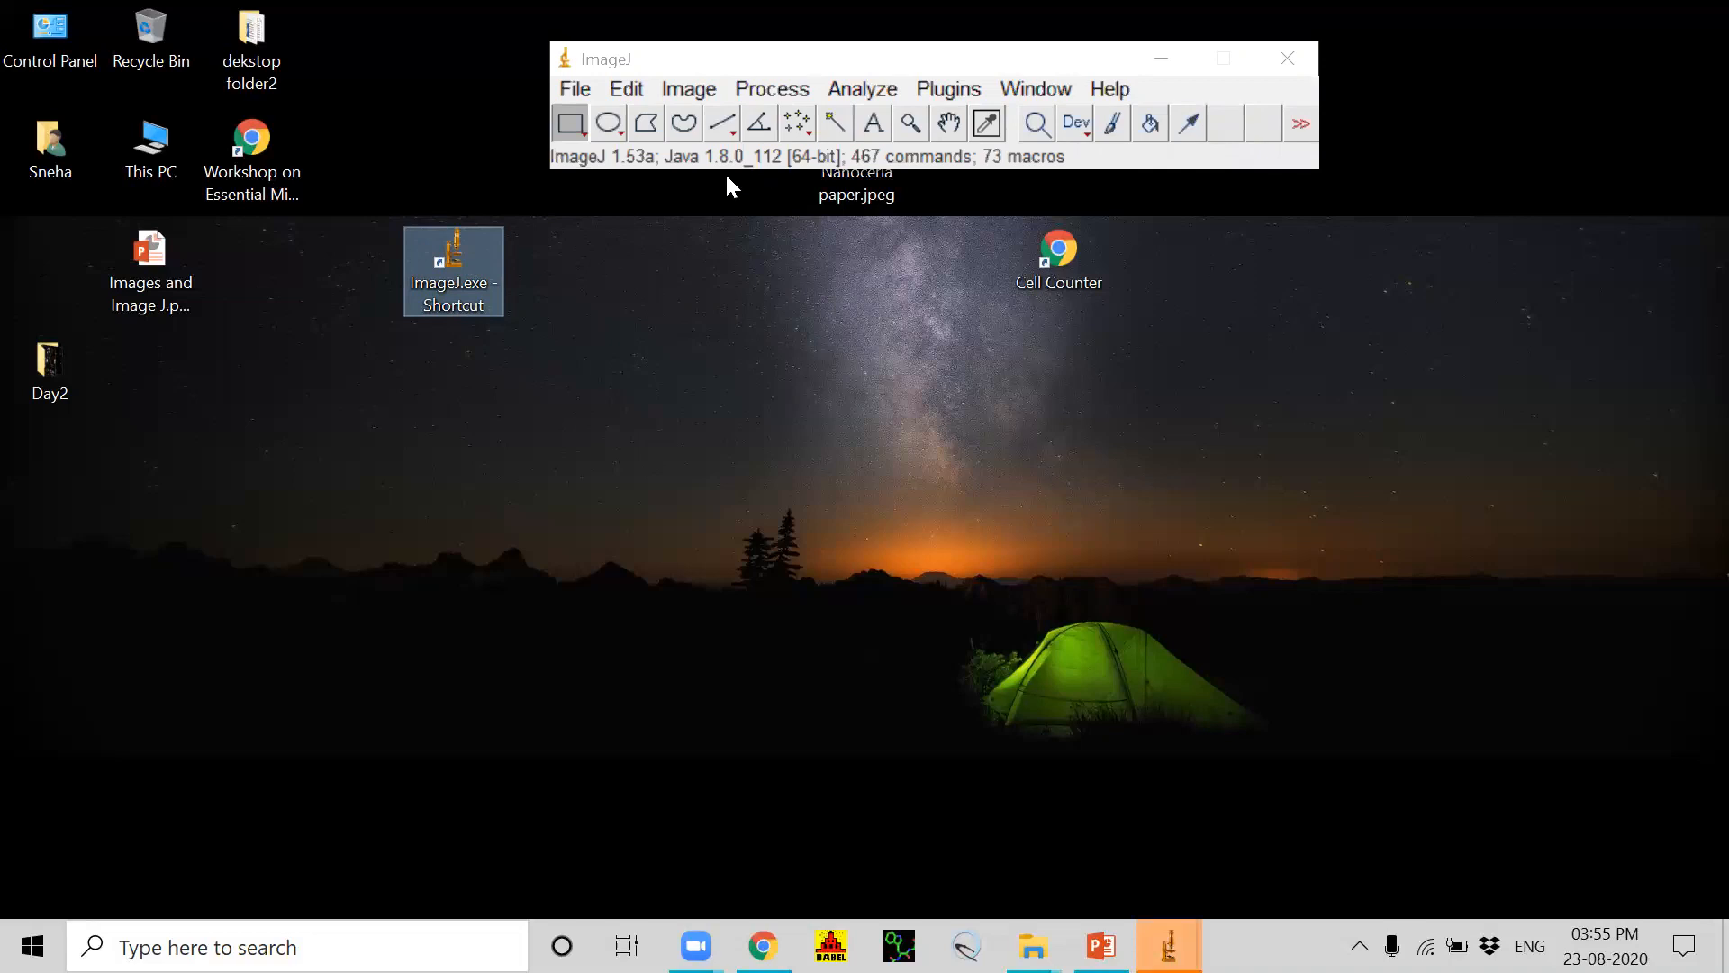
{"action": "left_click", "coordinate": [573, 89]}
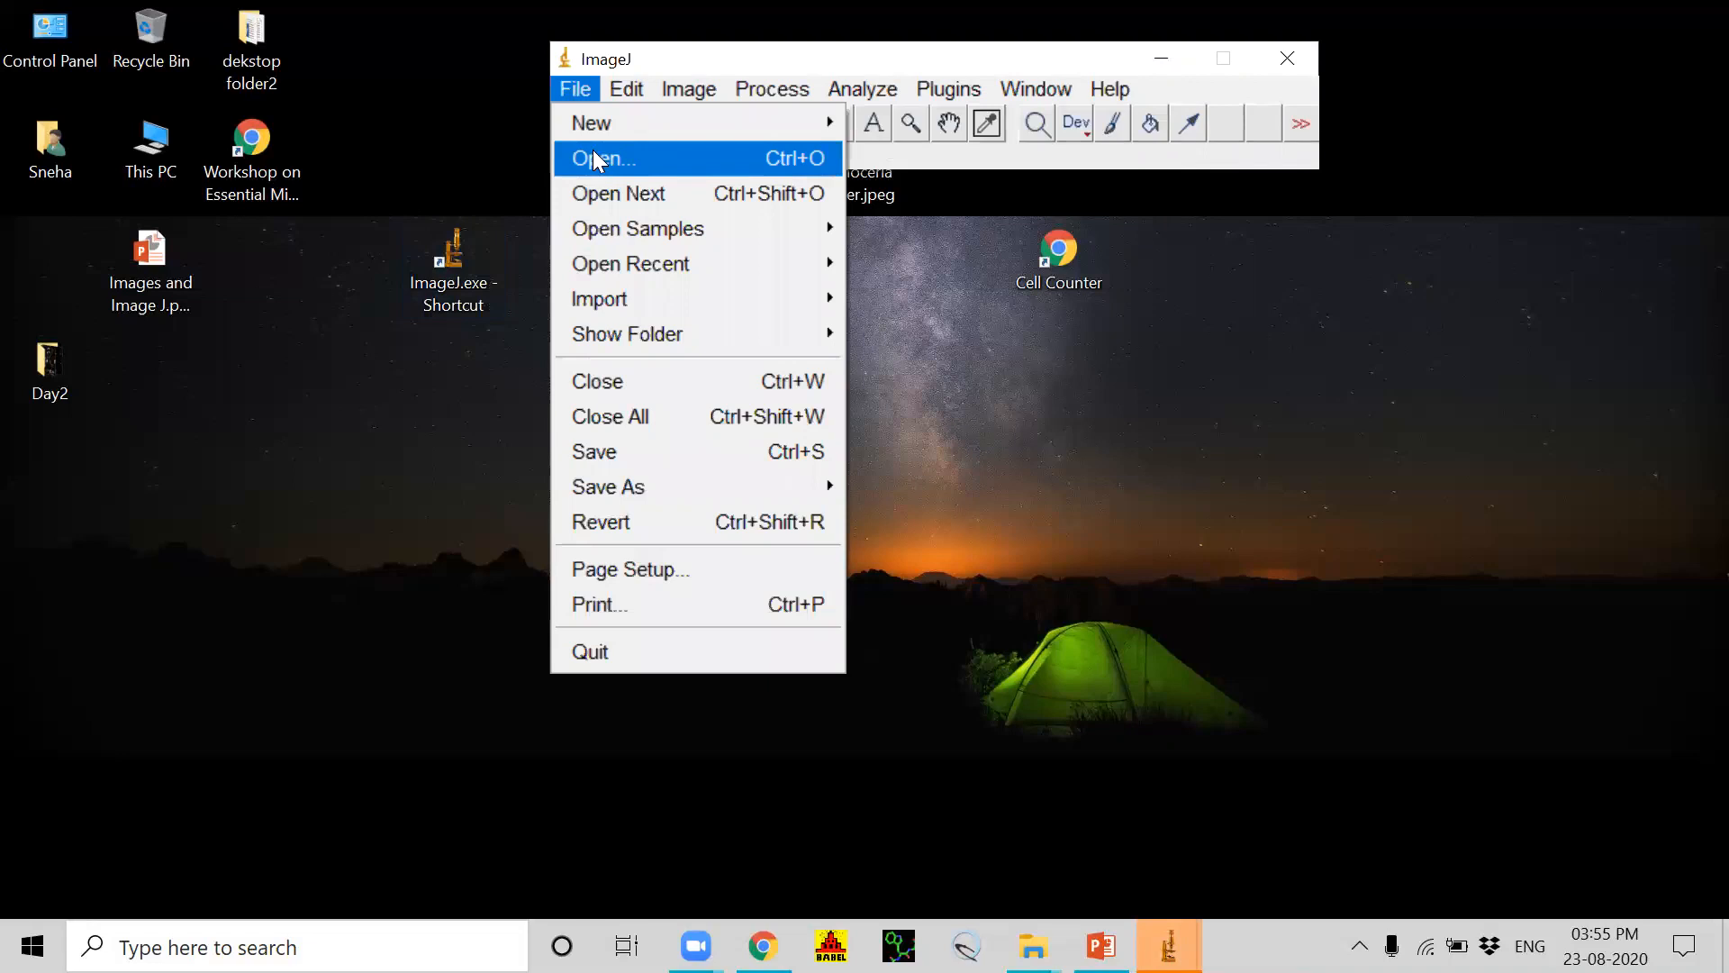
{"action": "left_click", "coordinate": [498, 138]}
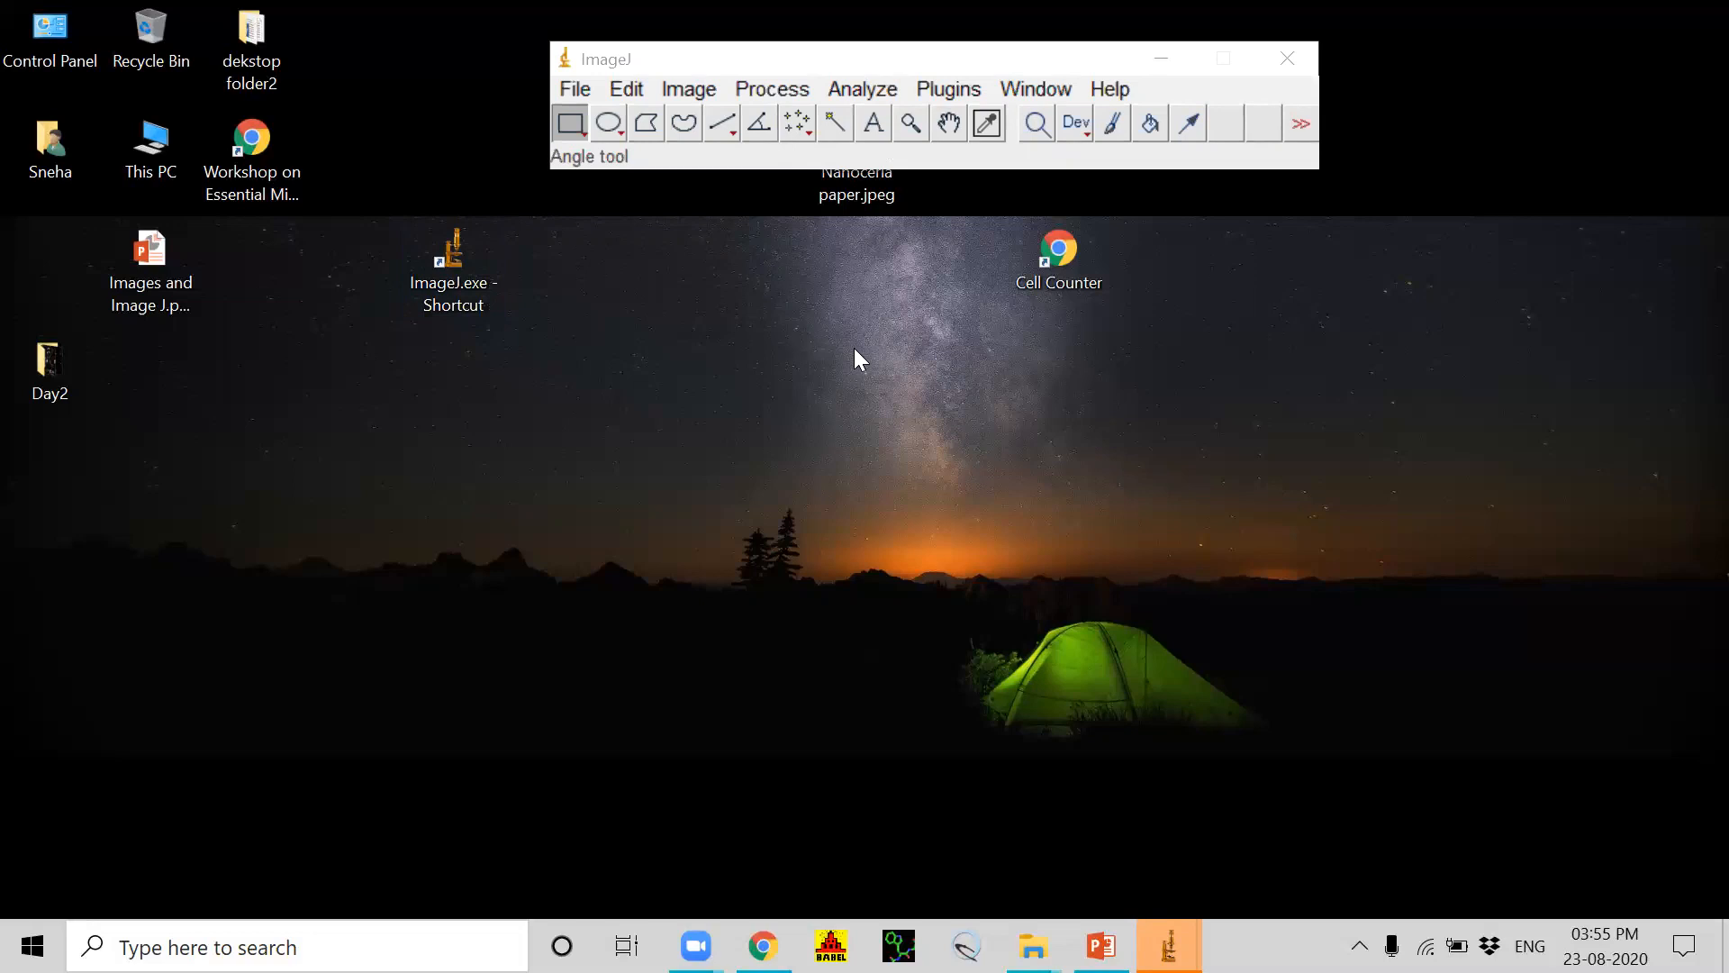
{"action": "left_click_drag", "start_coordinate": [39, 377], "coordinate": [553, 415]}
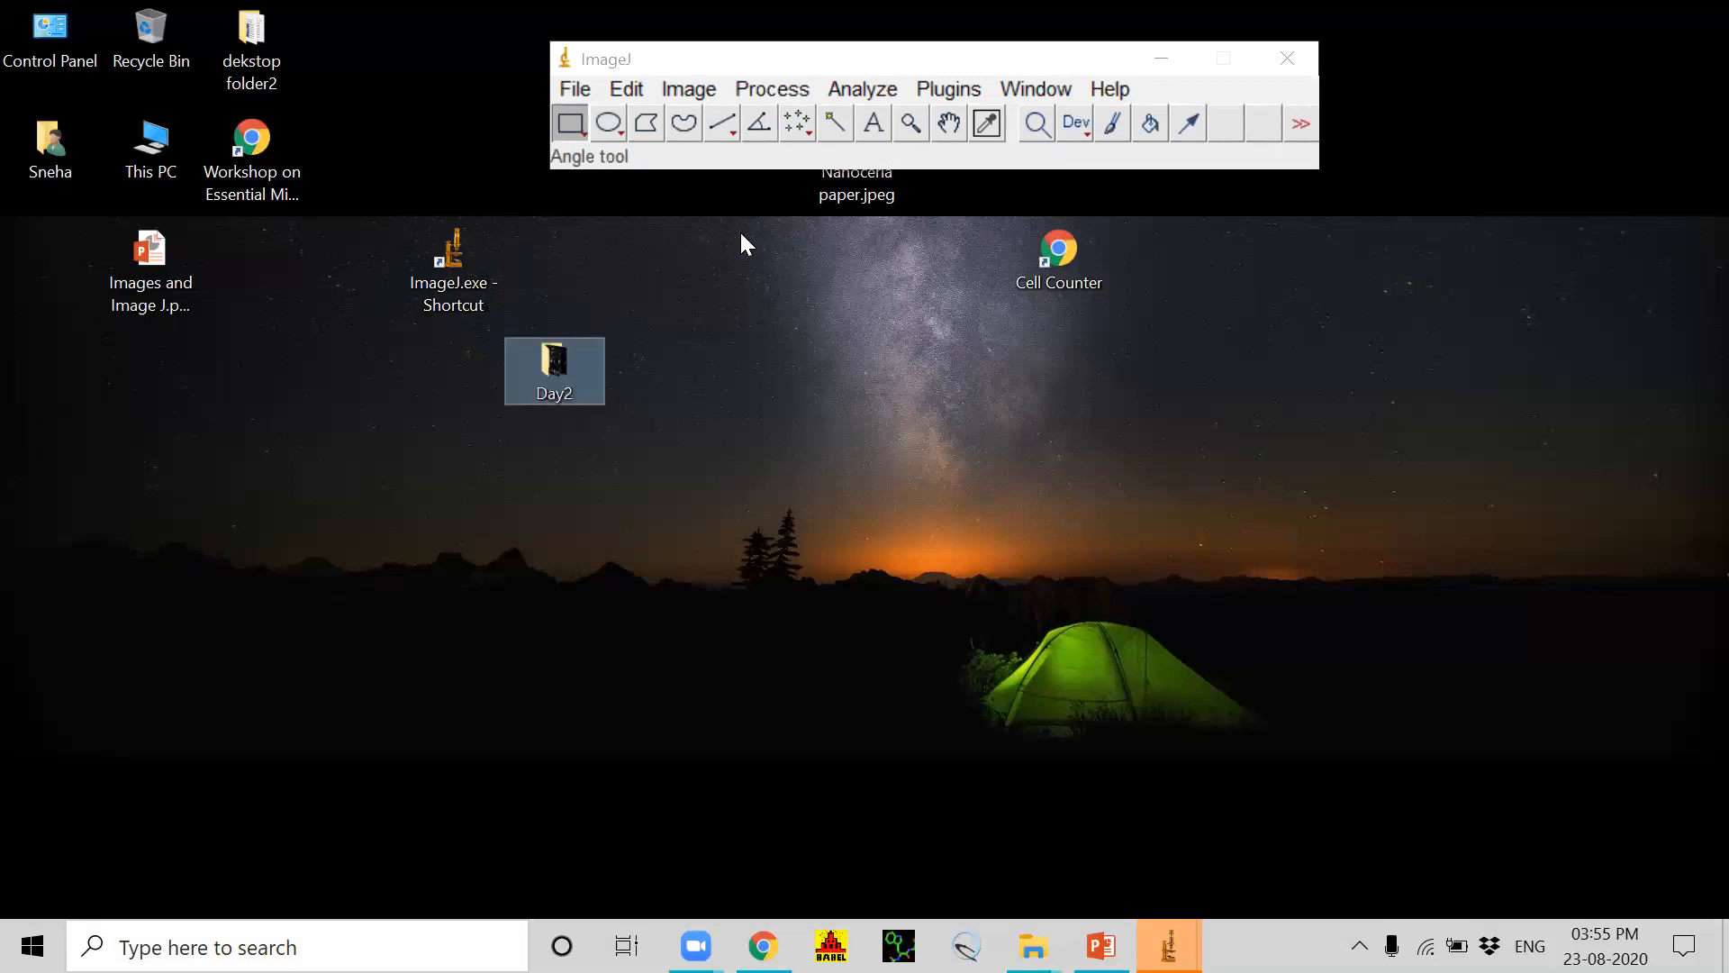
Step: Open the image Confocal three flurophores.jpg from the Day2 folder on the Desktop
{"action": "left_click", "coordinate": [577, 89]}
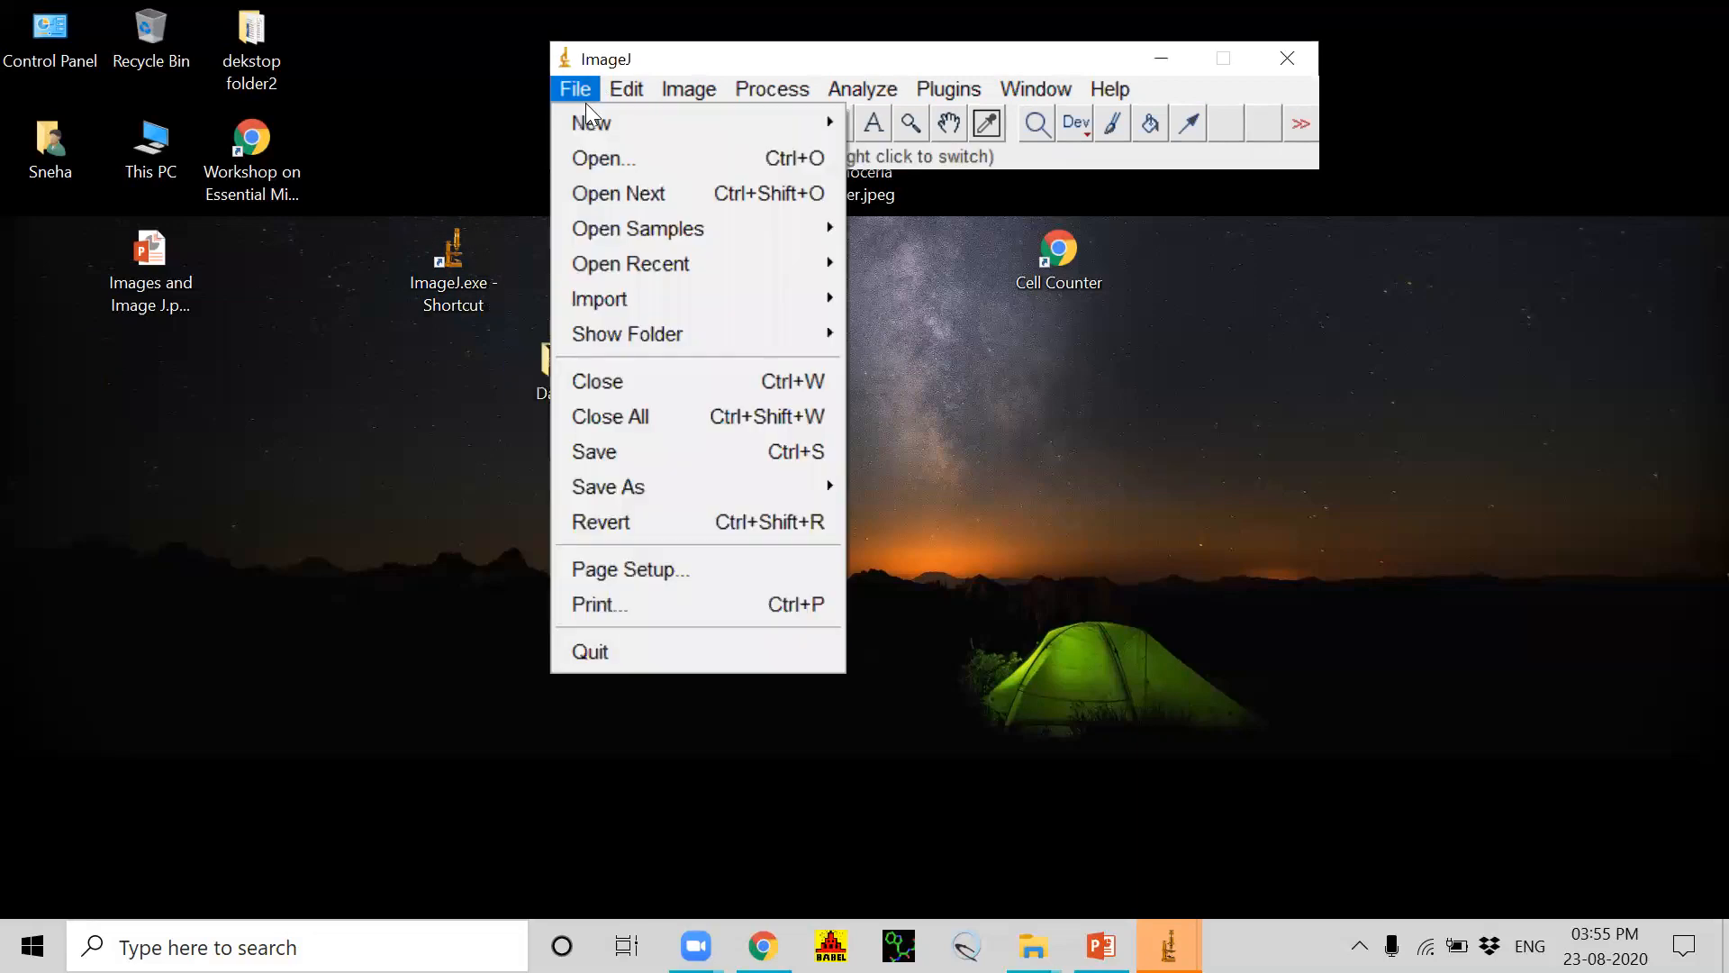
{"action": "left_click", "coordinate": [603, 164]}
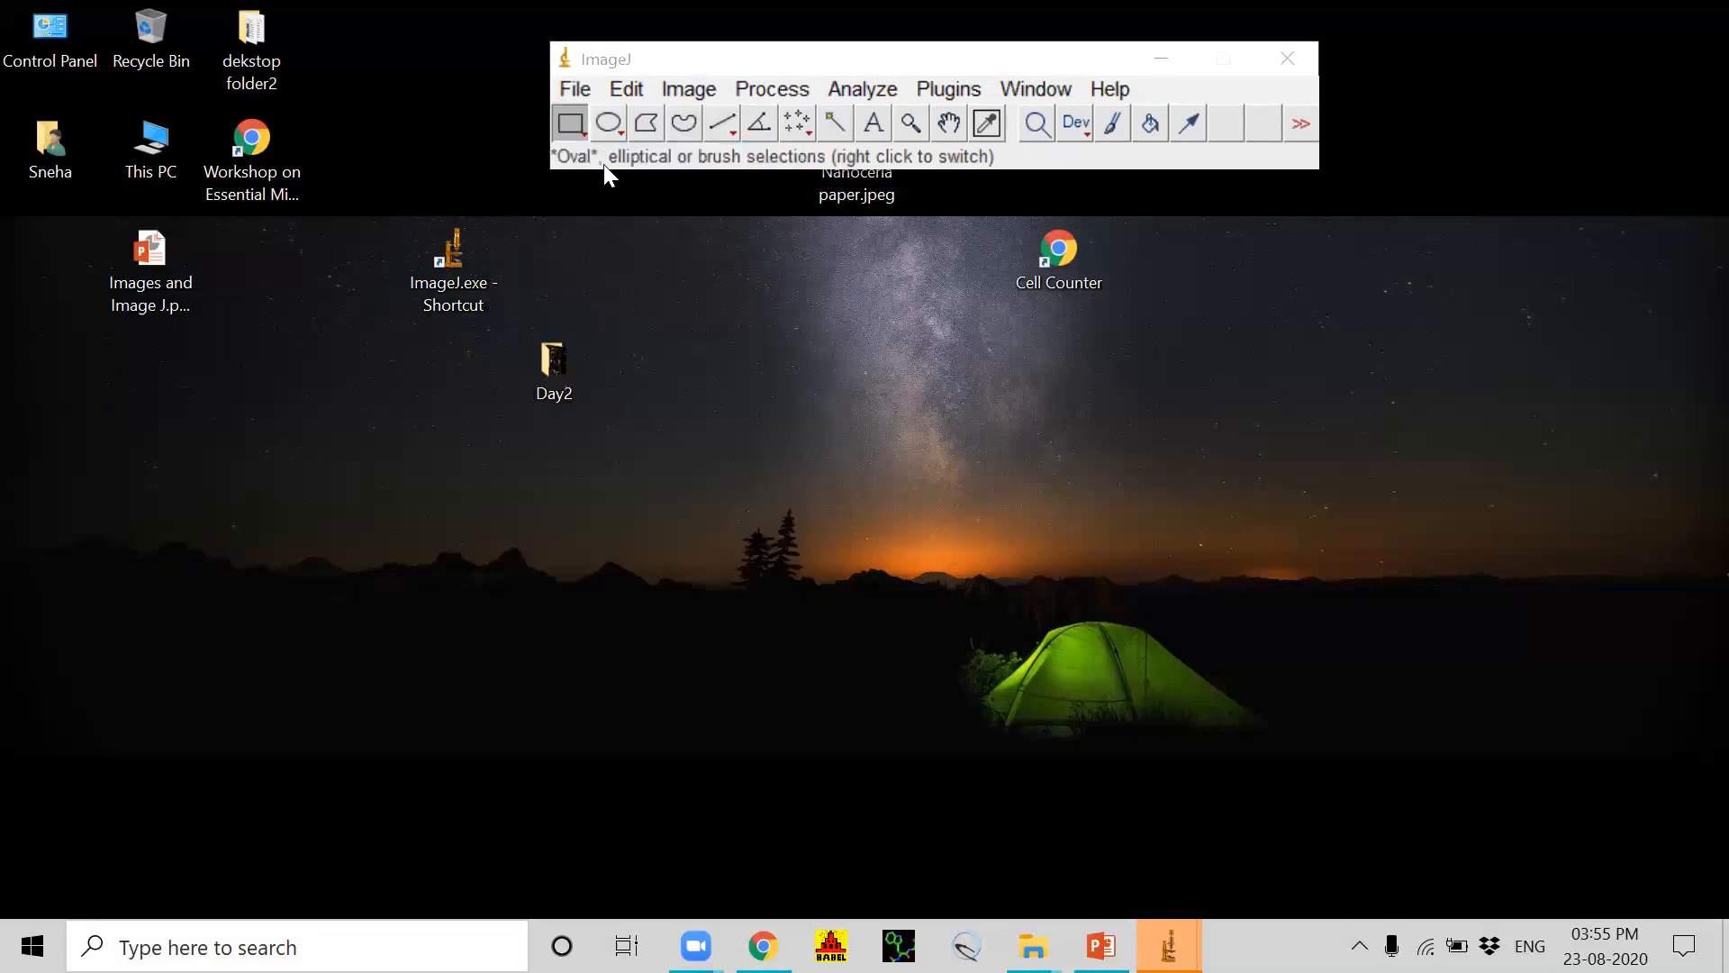
{"action": "left_click", "coordinate": [90, 436]}
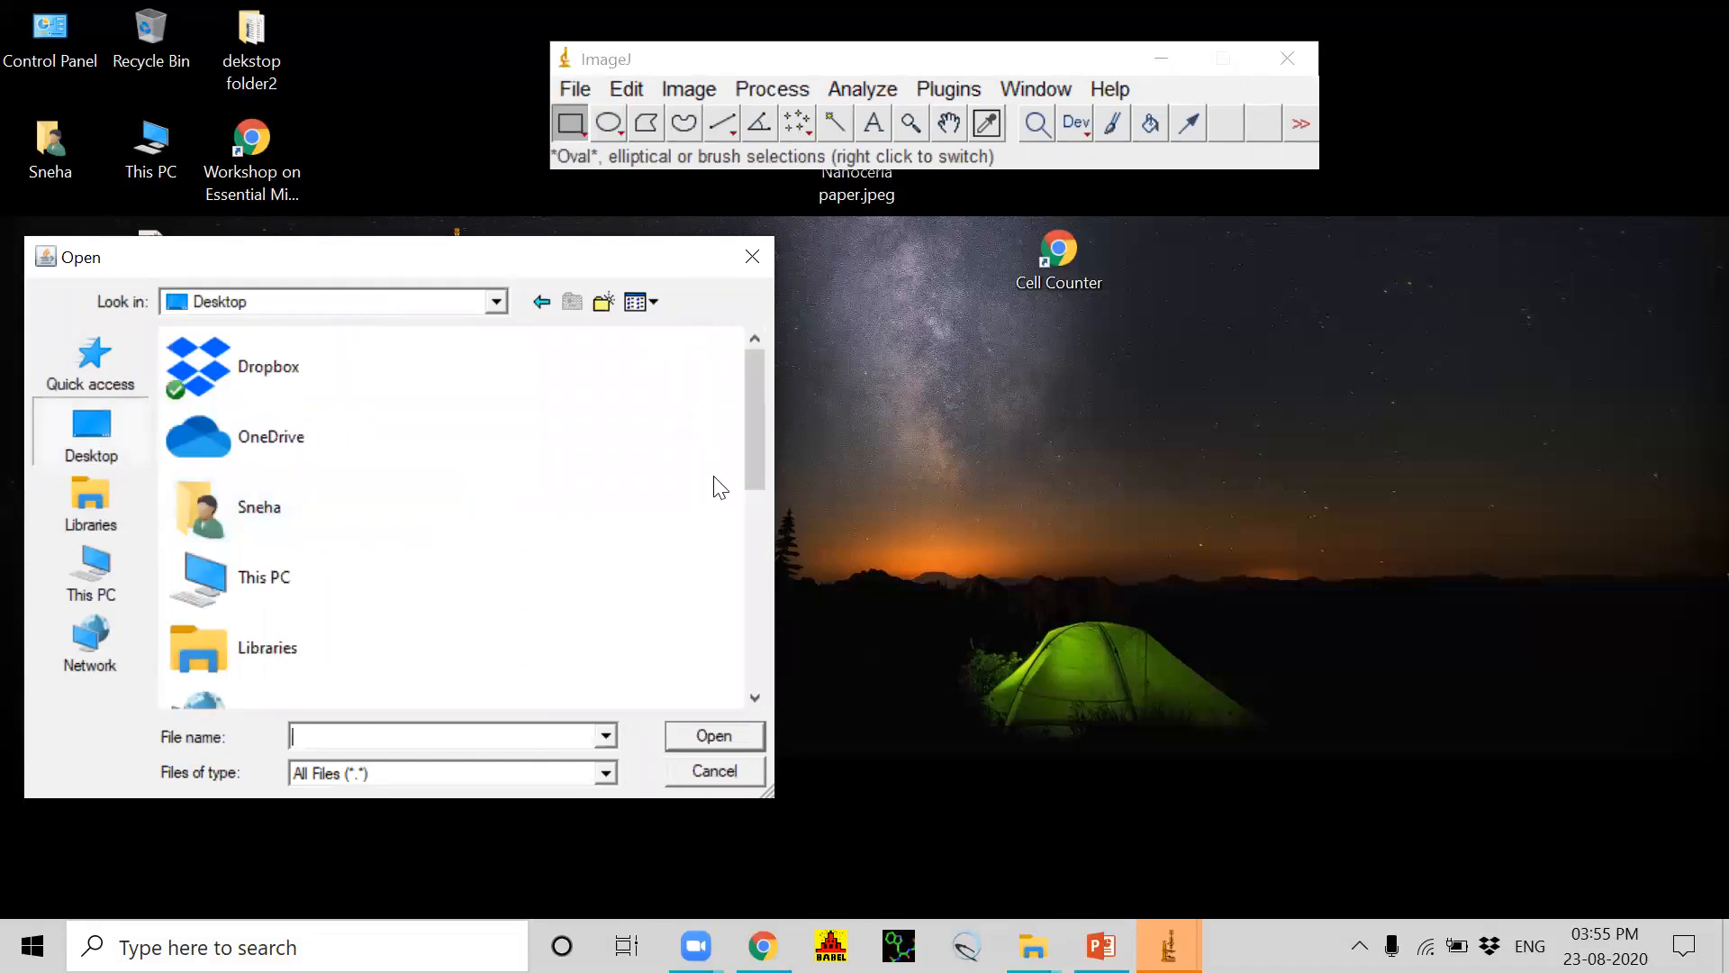
{"action": "left_click_drag", "start_coordinate": [759, 440], "coordinate": [563, 561]}
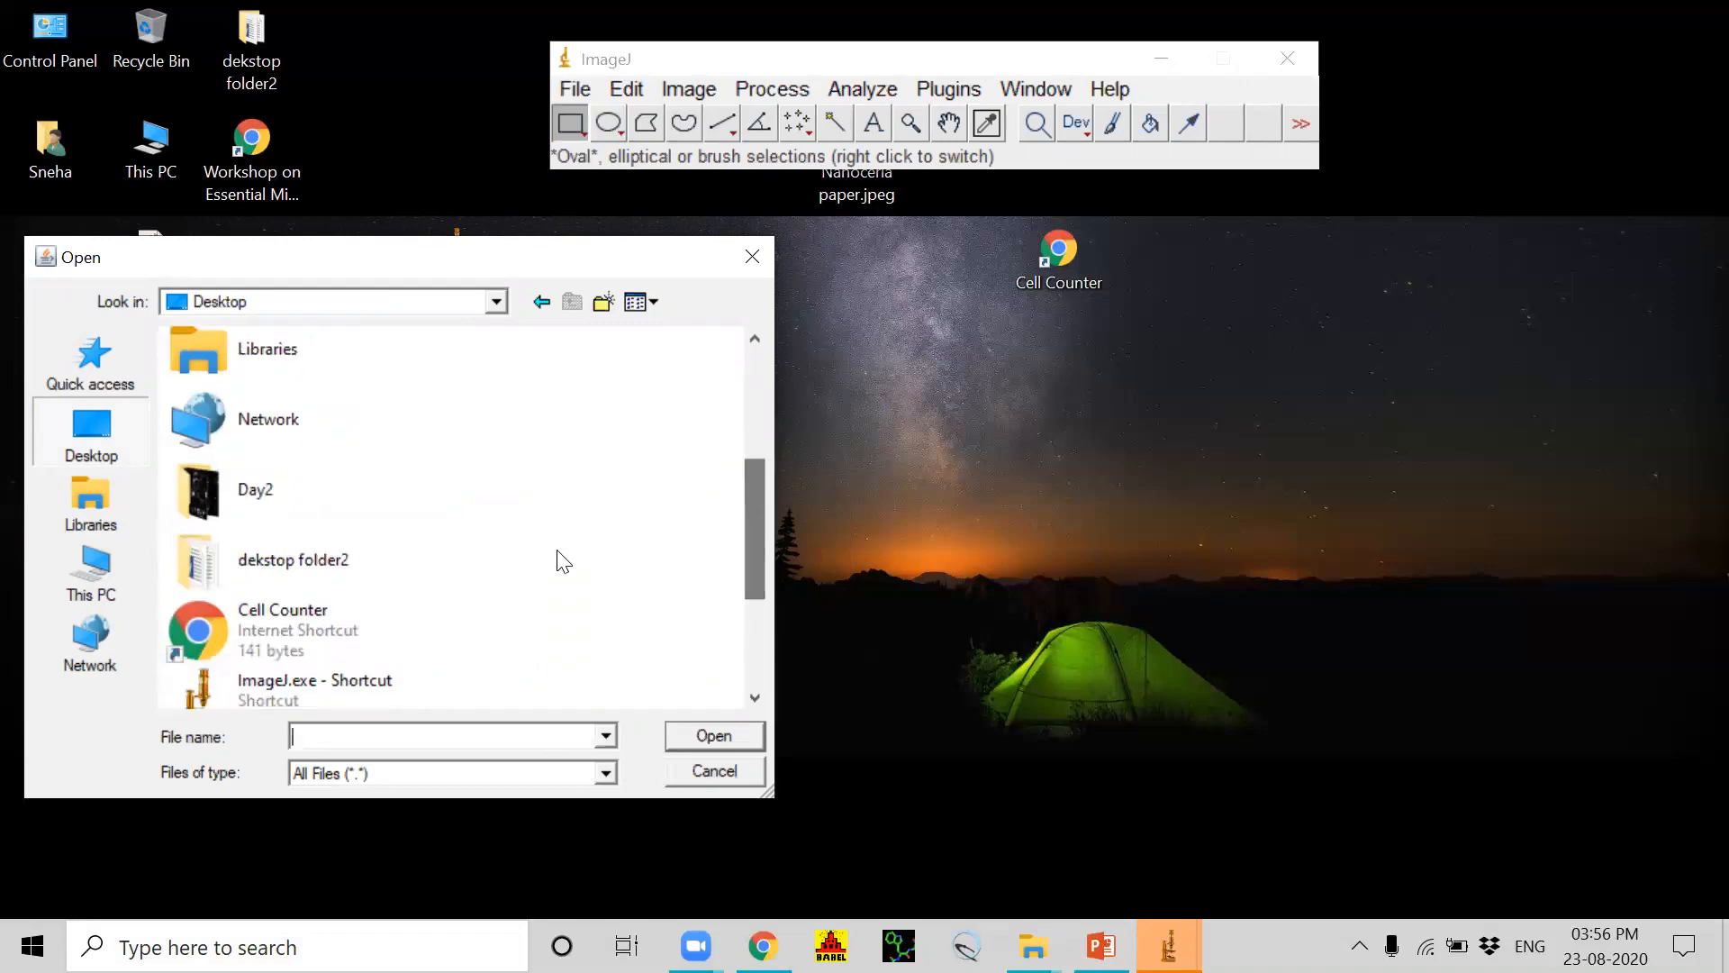
{"action": "double_click", "coordinate": [266, 497]}
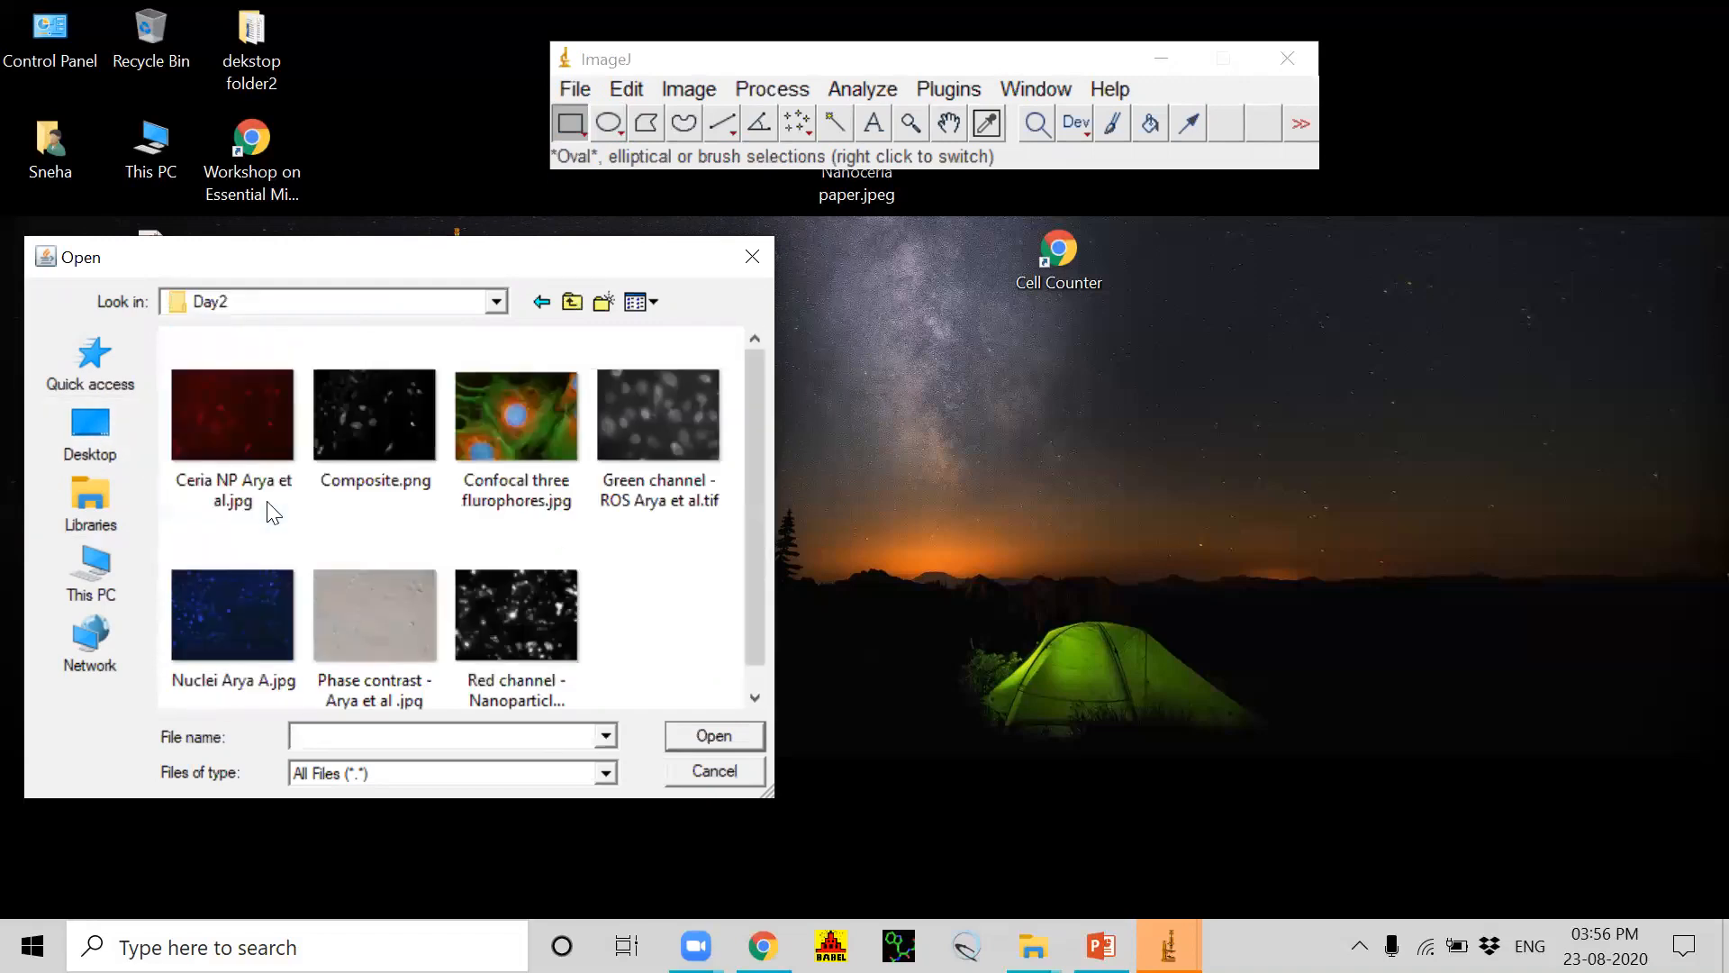
{"action": "left_click", "coordinate": [512, 457]}
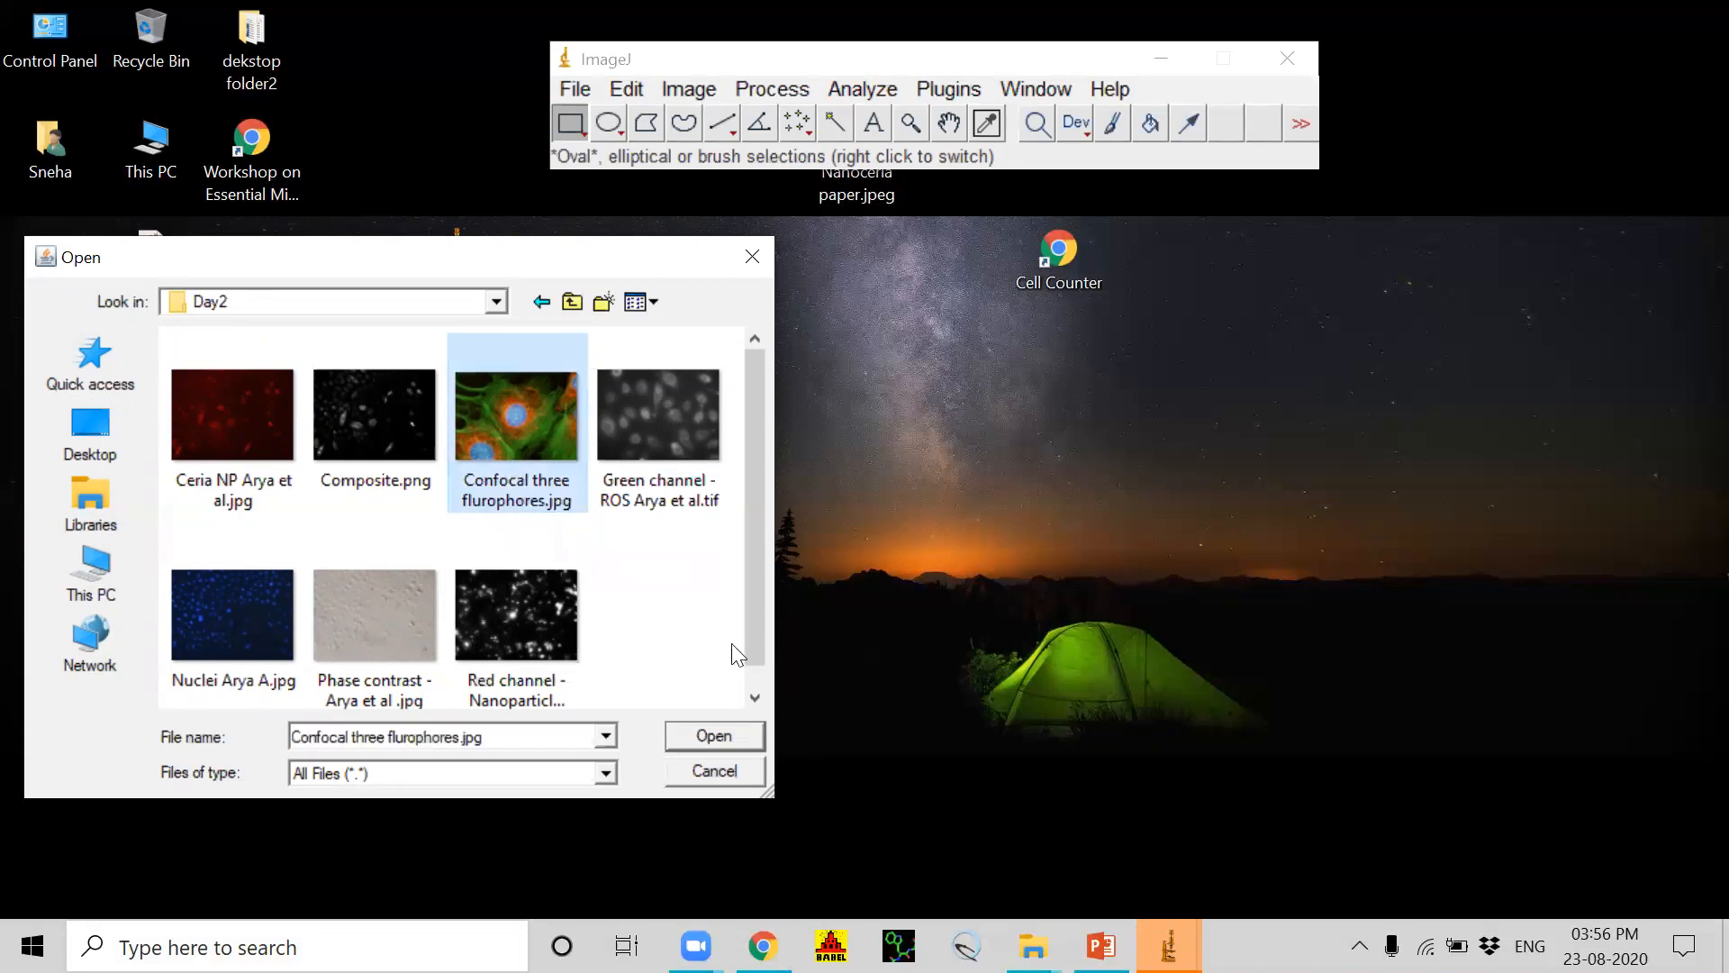
{"action": "left_click", "coordinate": [724, 735]}
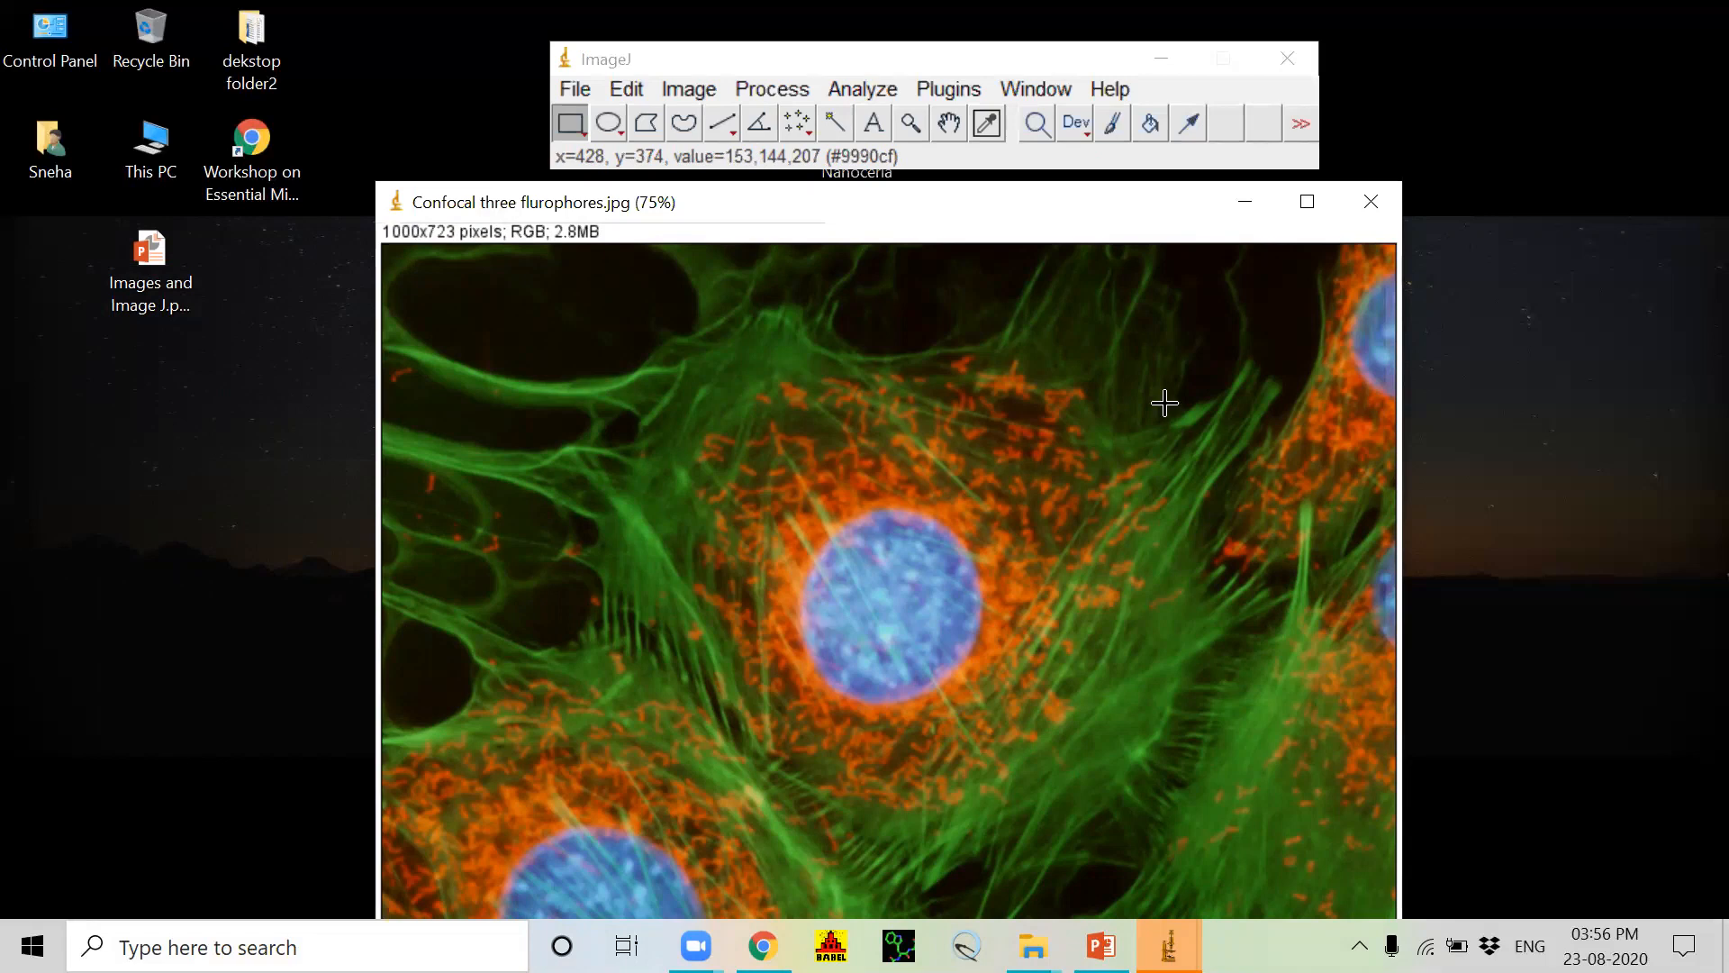
Step: Close the image and reload Confocal three flurophores.jpg into ImageJ directly from a reduced-size Day2 window in File Explorer
{"action": "left_click", "coordinate": [1373, 198]}
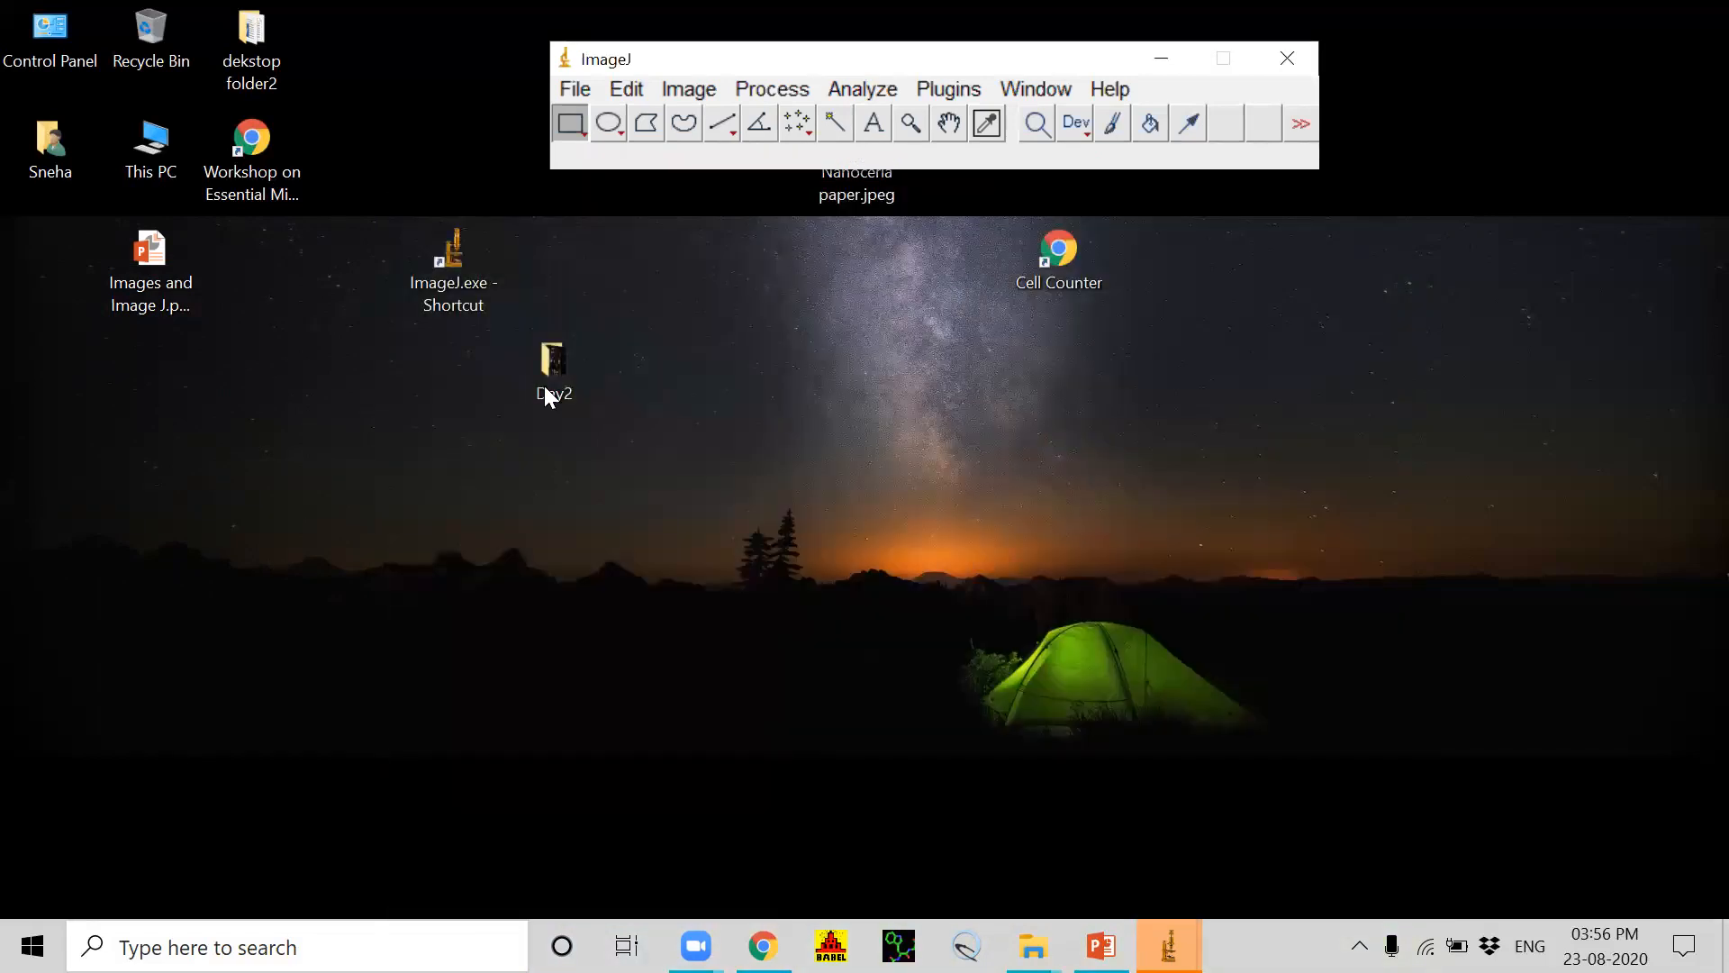
{"action": "left_click", "coordinate": [543, 385]}
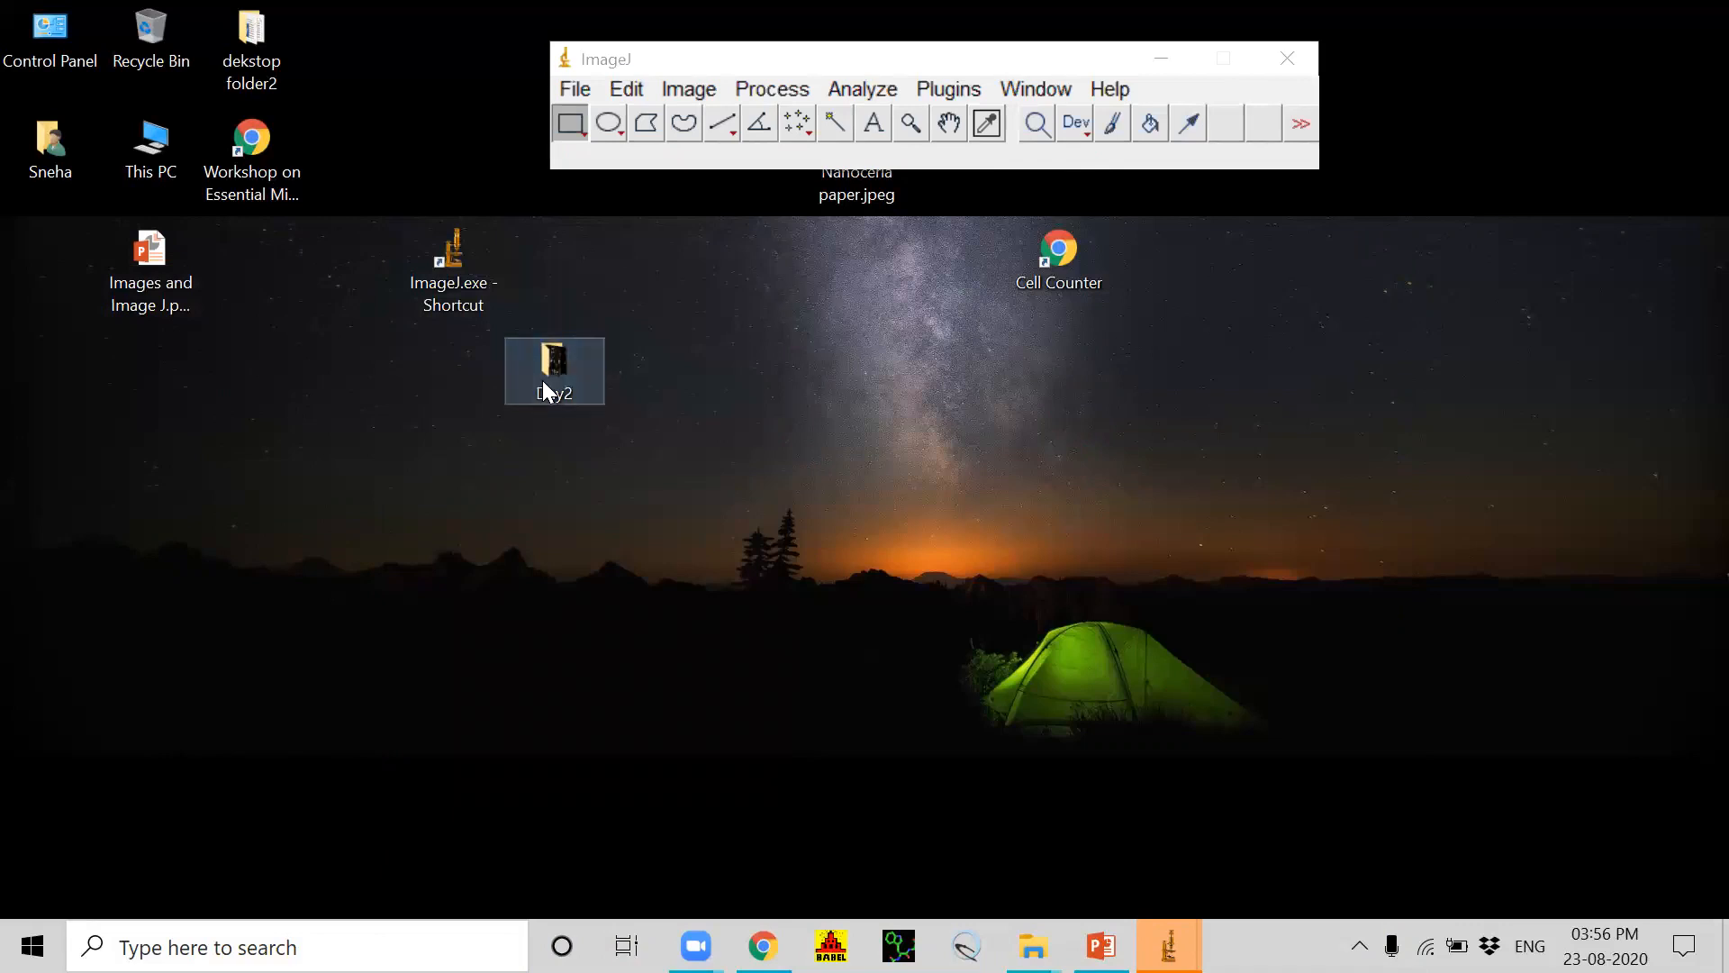
{"action": "double_click", "coordinate": [564, 375]}
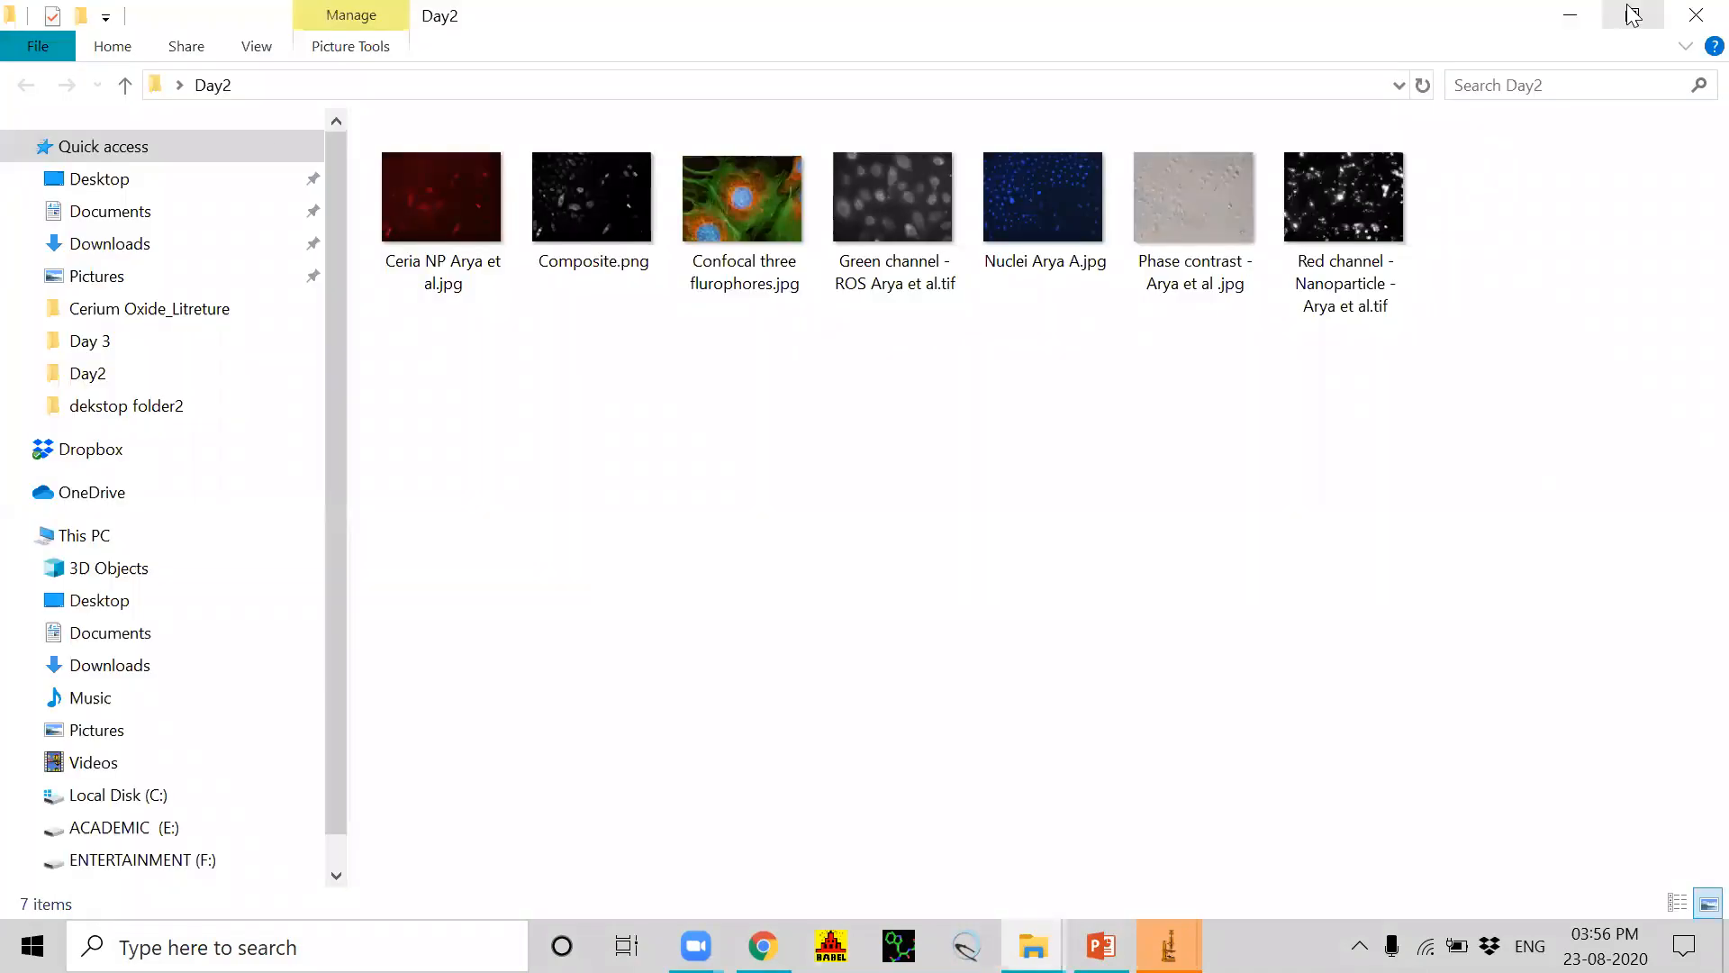
{"action": "left_click", "coordinate": [1633, 15]}
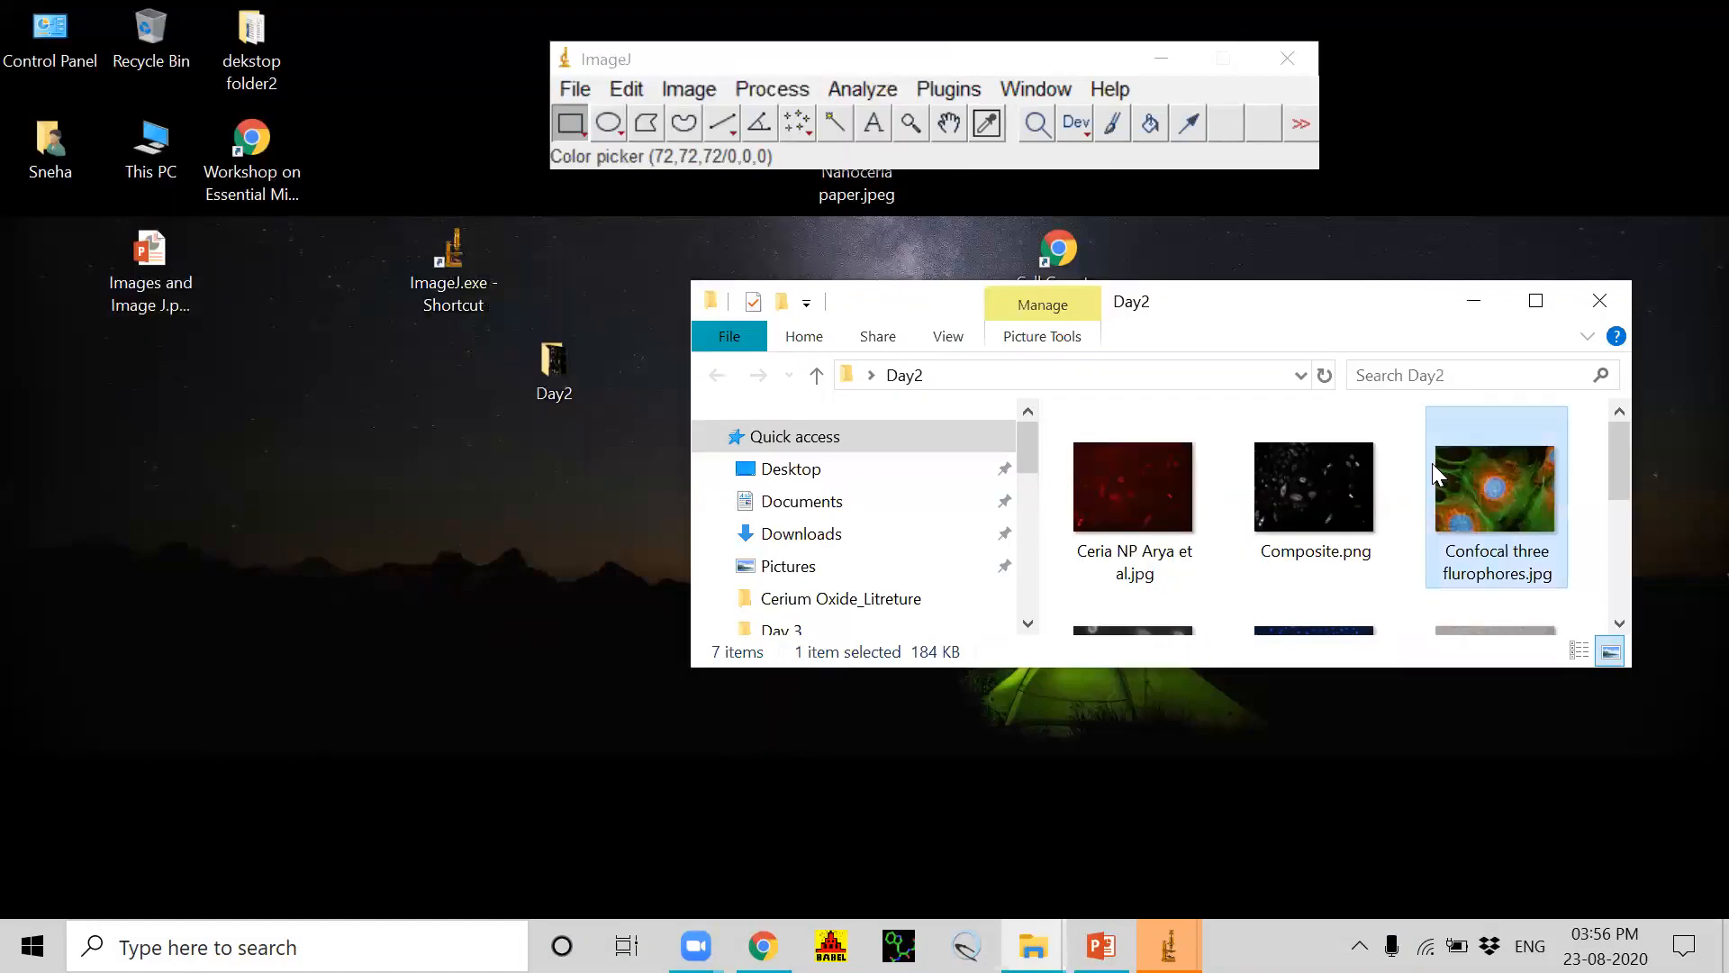
{"action": "left_click_drag", "start_coordinate": [1439, 473], "coordinate": [689, 170]}
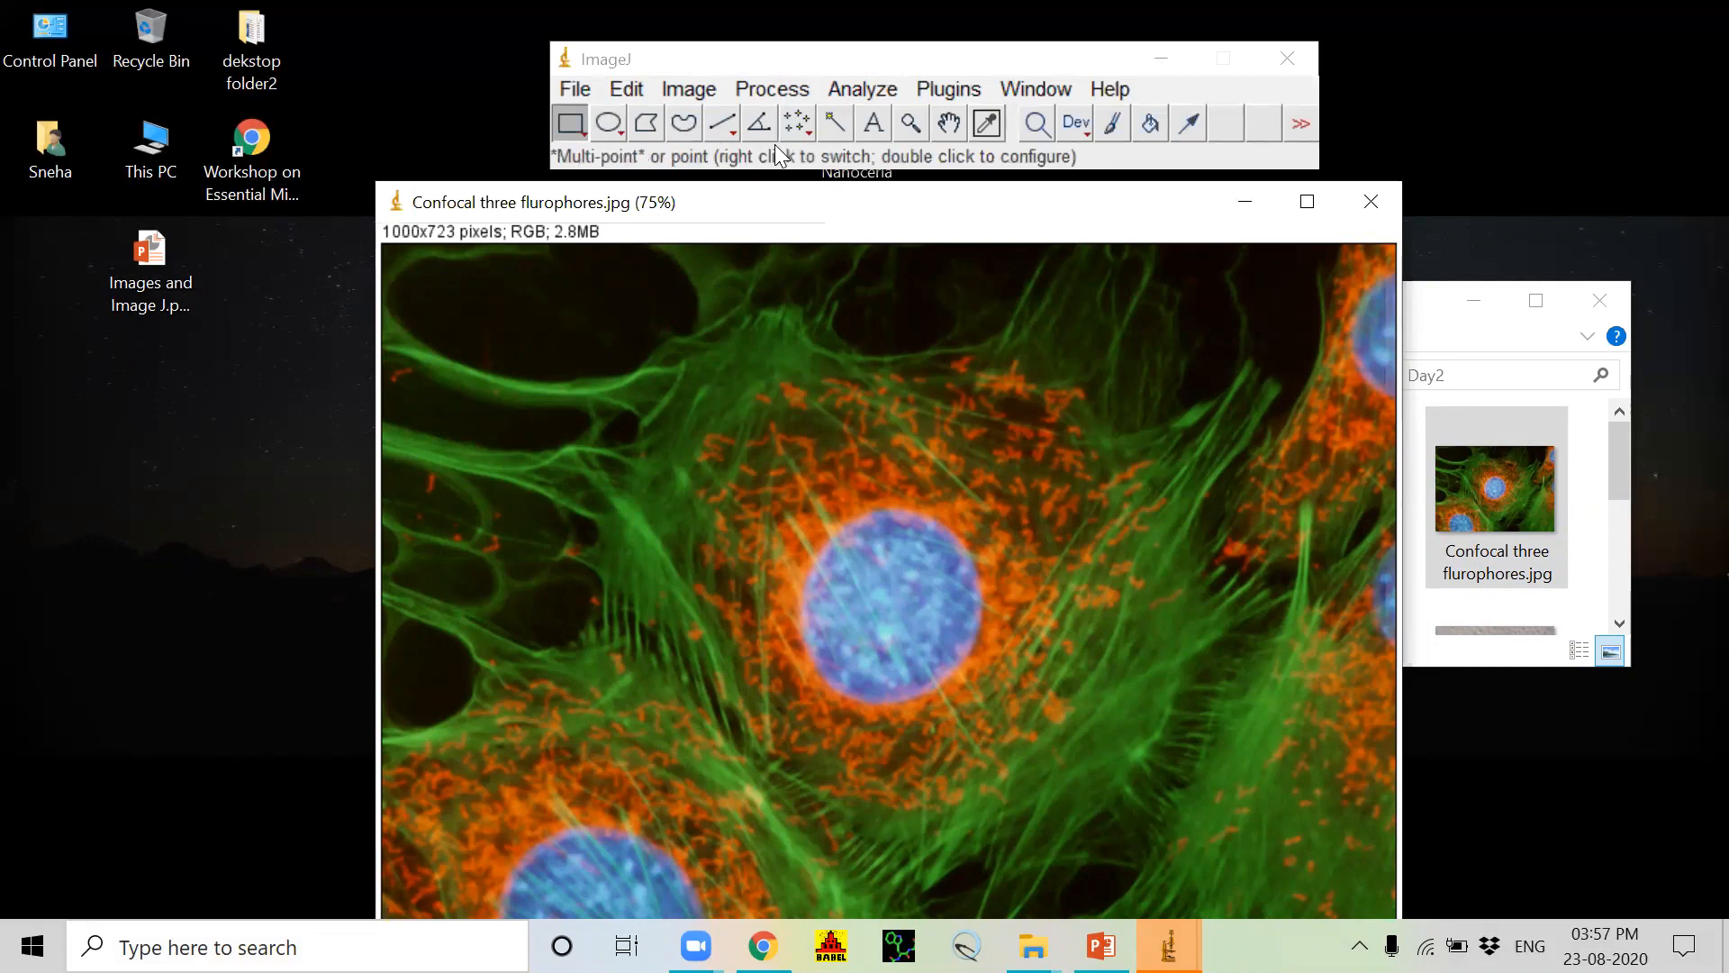
Step: Fit an oval selection of about 170 by 178 pixels over the central blue nucleus, and clear the selection
{"action": "left_click", "coordinate": [607, 128]}
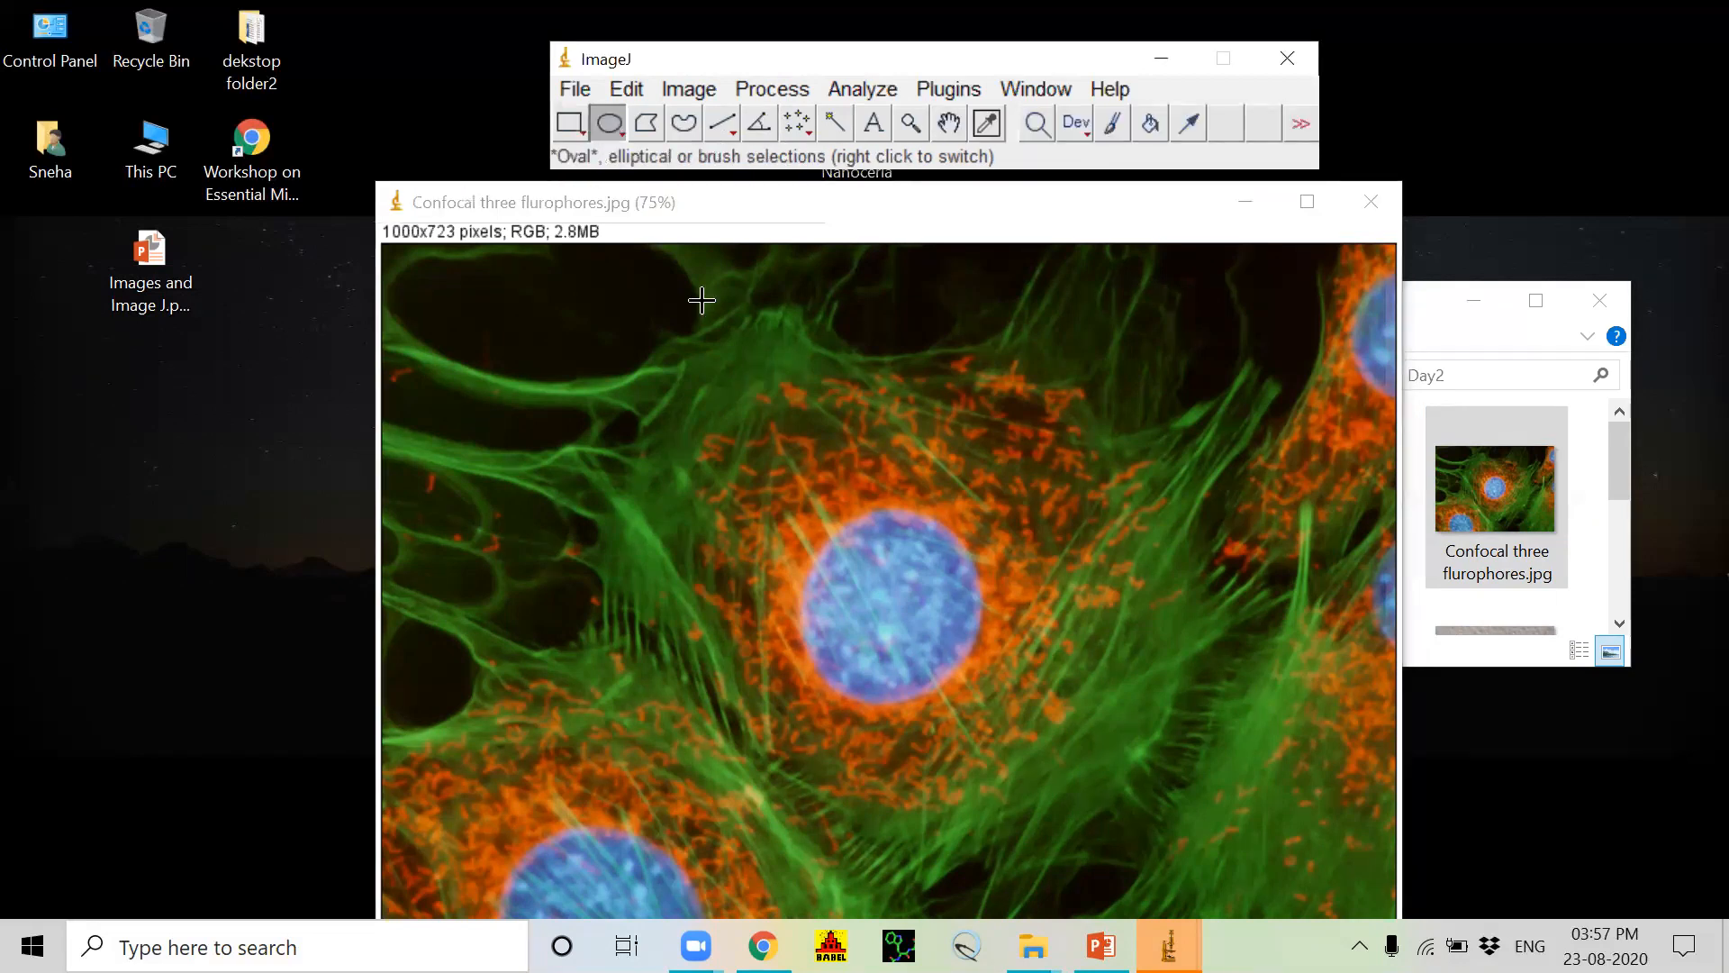
{"action": "mouse_move", "coordinate": [870, 528]}
{"action": "left_mouse_down"}
{"action": "mouse_move", "coordinate": [785, 721]}
{"action": "mouse_move", "coordinate": [731, 705]}
{"action": "left_mouse_up"}
{"action": "left_click_drag", "start_coordinate": [825, 634], "coordinate": [840, 679]}
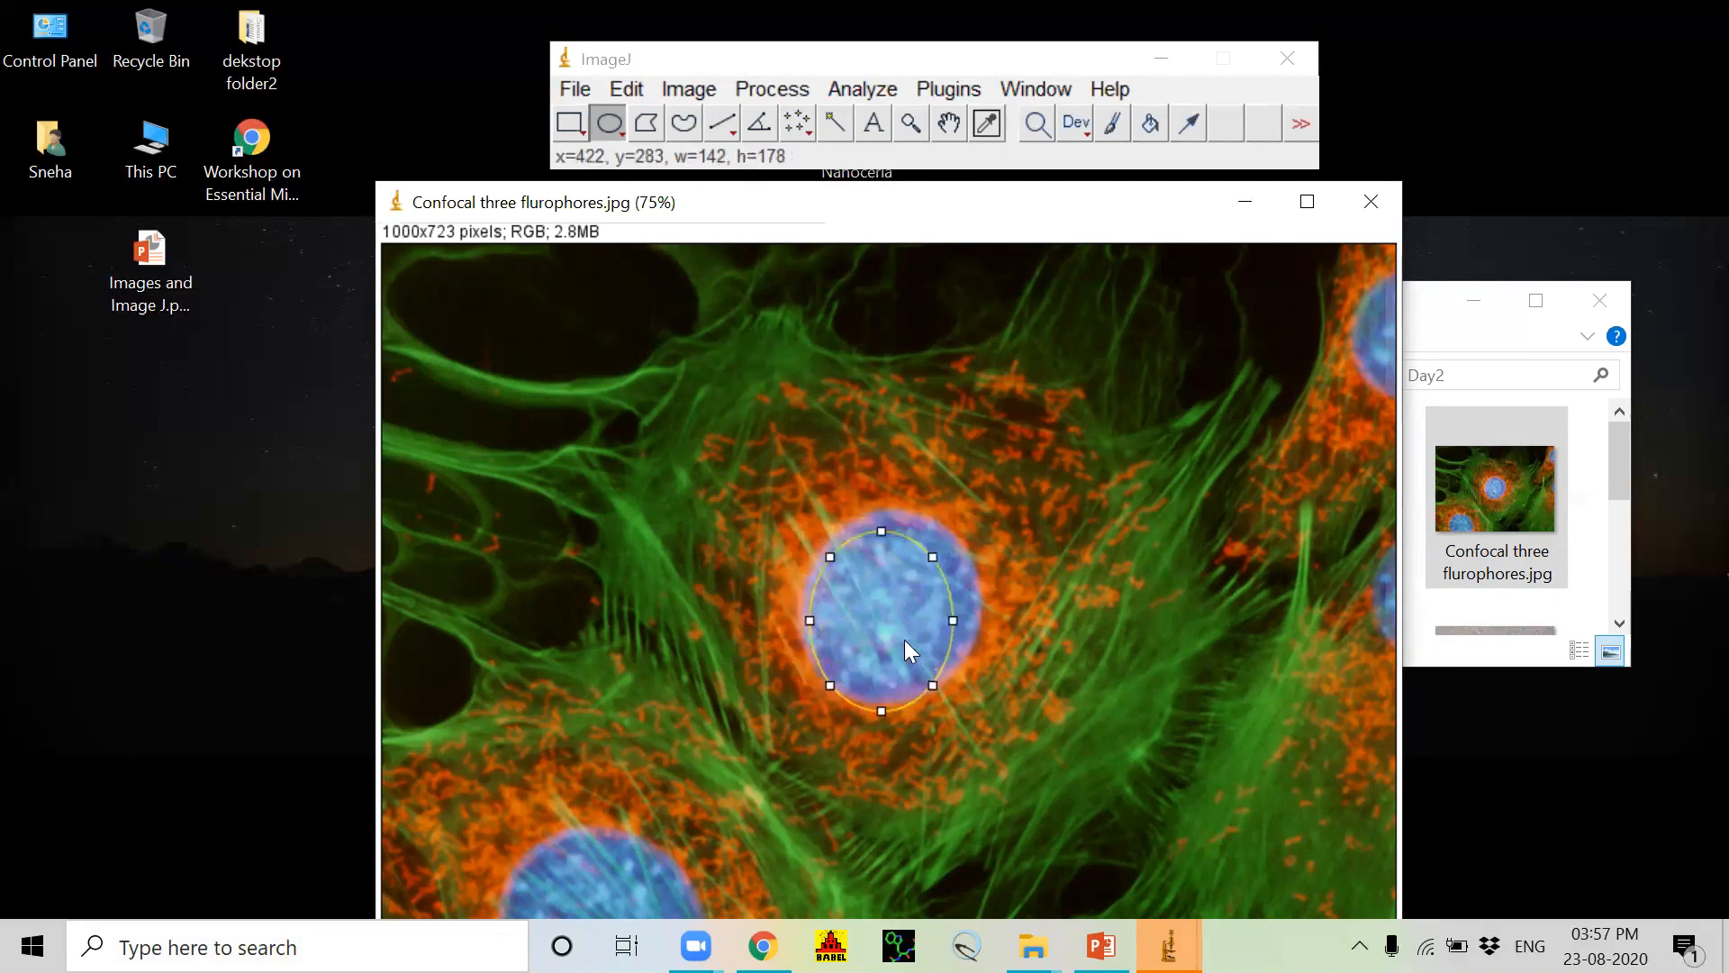
{"action": "left_click_drag", "start_coordinate": [955, 624], "coordinate": [984, 628]}
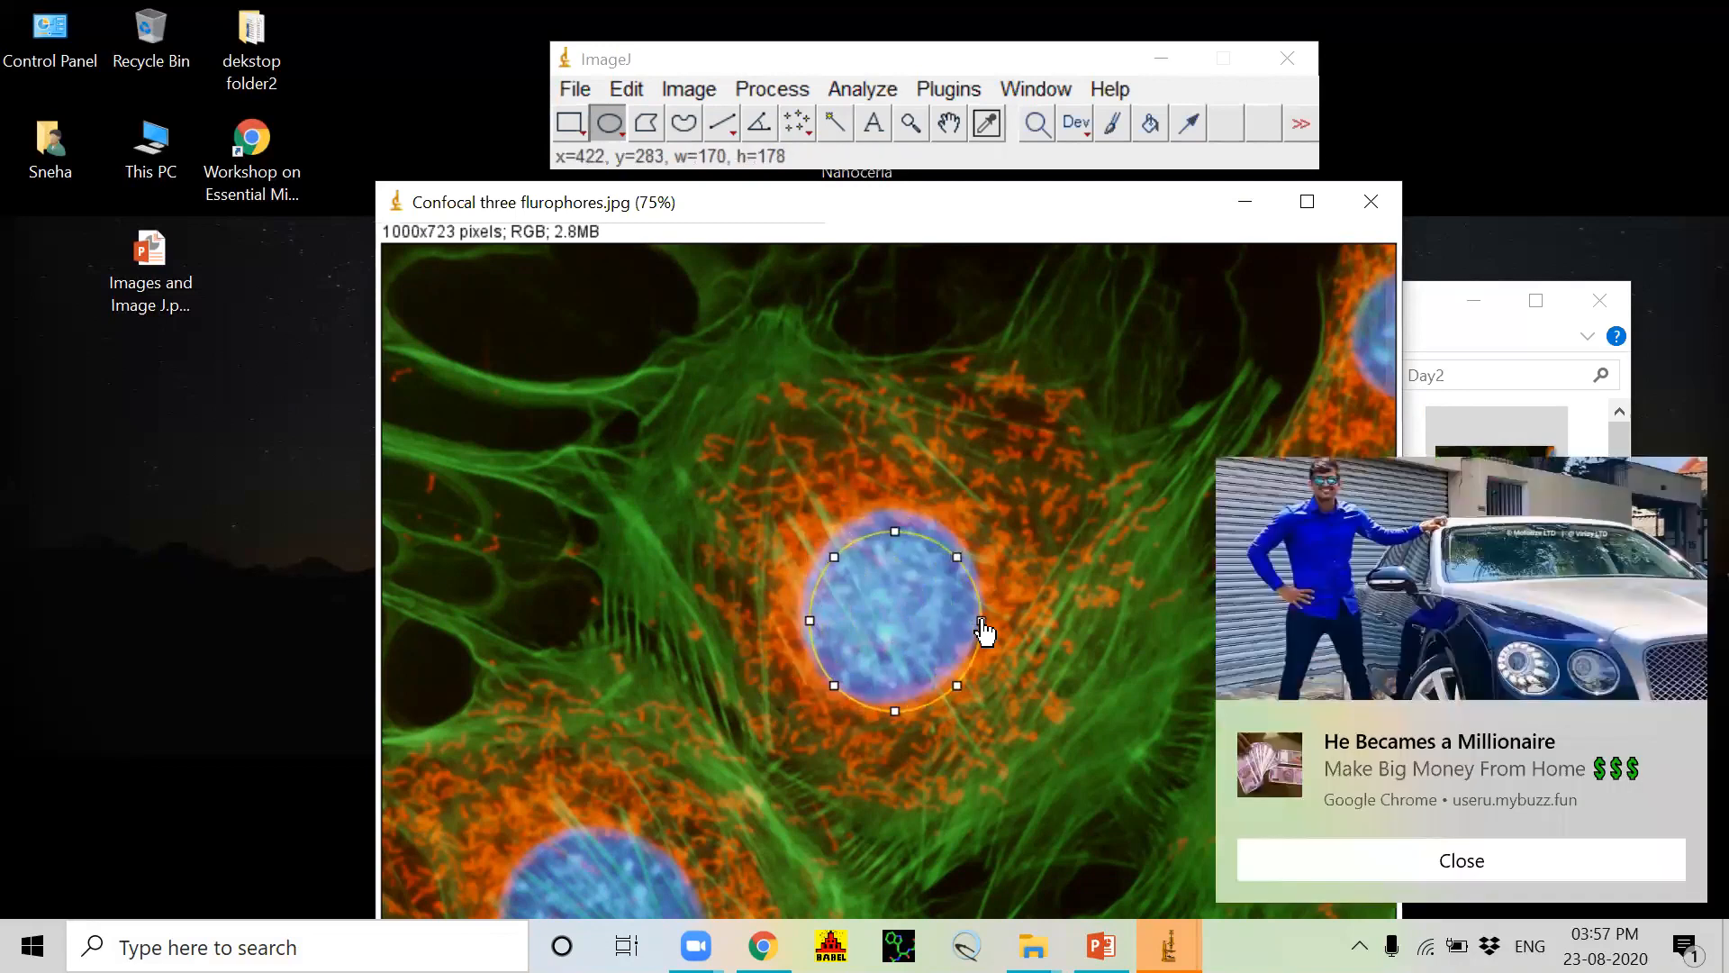
{"action": "left_click", "coordinate": [1464, 872]}
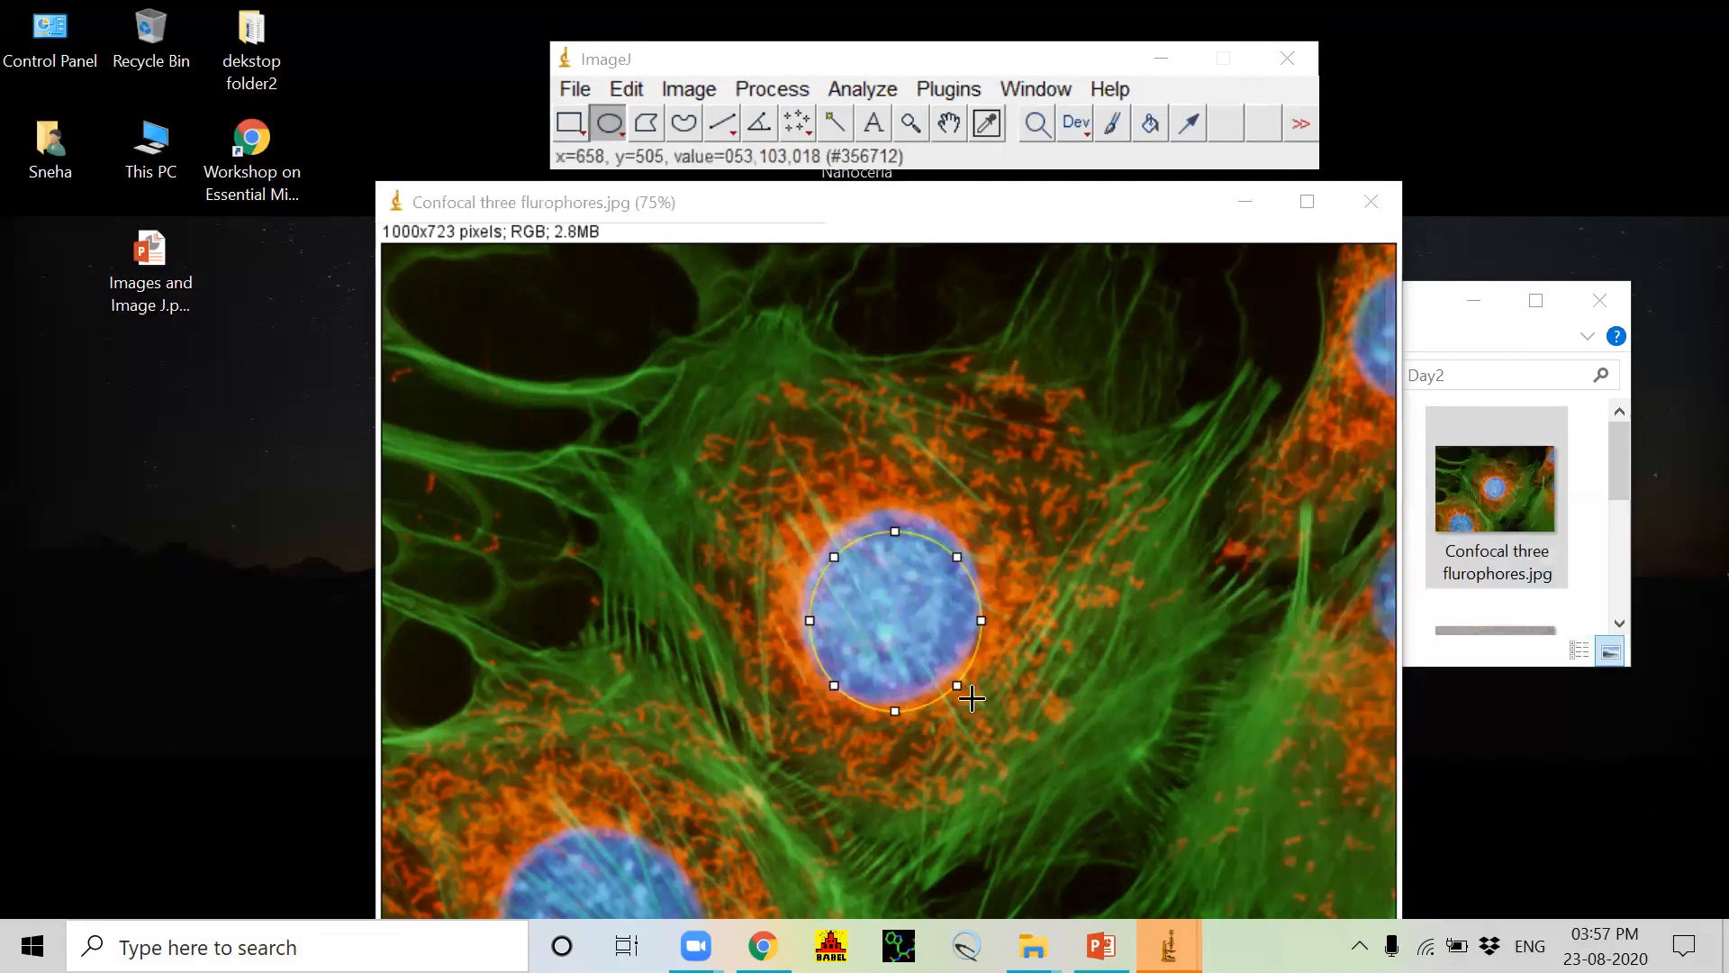
{"action": "mouse_move", "coordinate": [901, 622]}
{"action": "left_mouse_down"}
{"action": "mouse_move", "coordinate": [947, 558]}
{"action": "mouse_move", "coordinate": [900, 599]}
{"action": "left_mouse_up"}
{"action": "left_click", "coordinate": [1120, 471]}
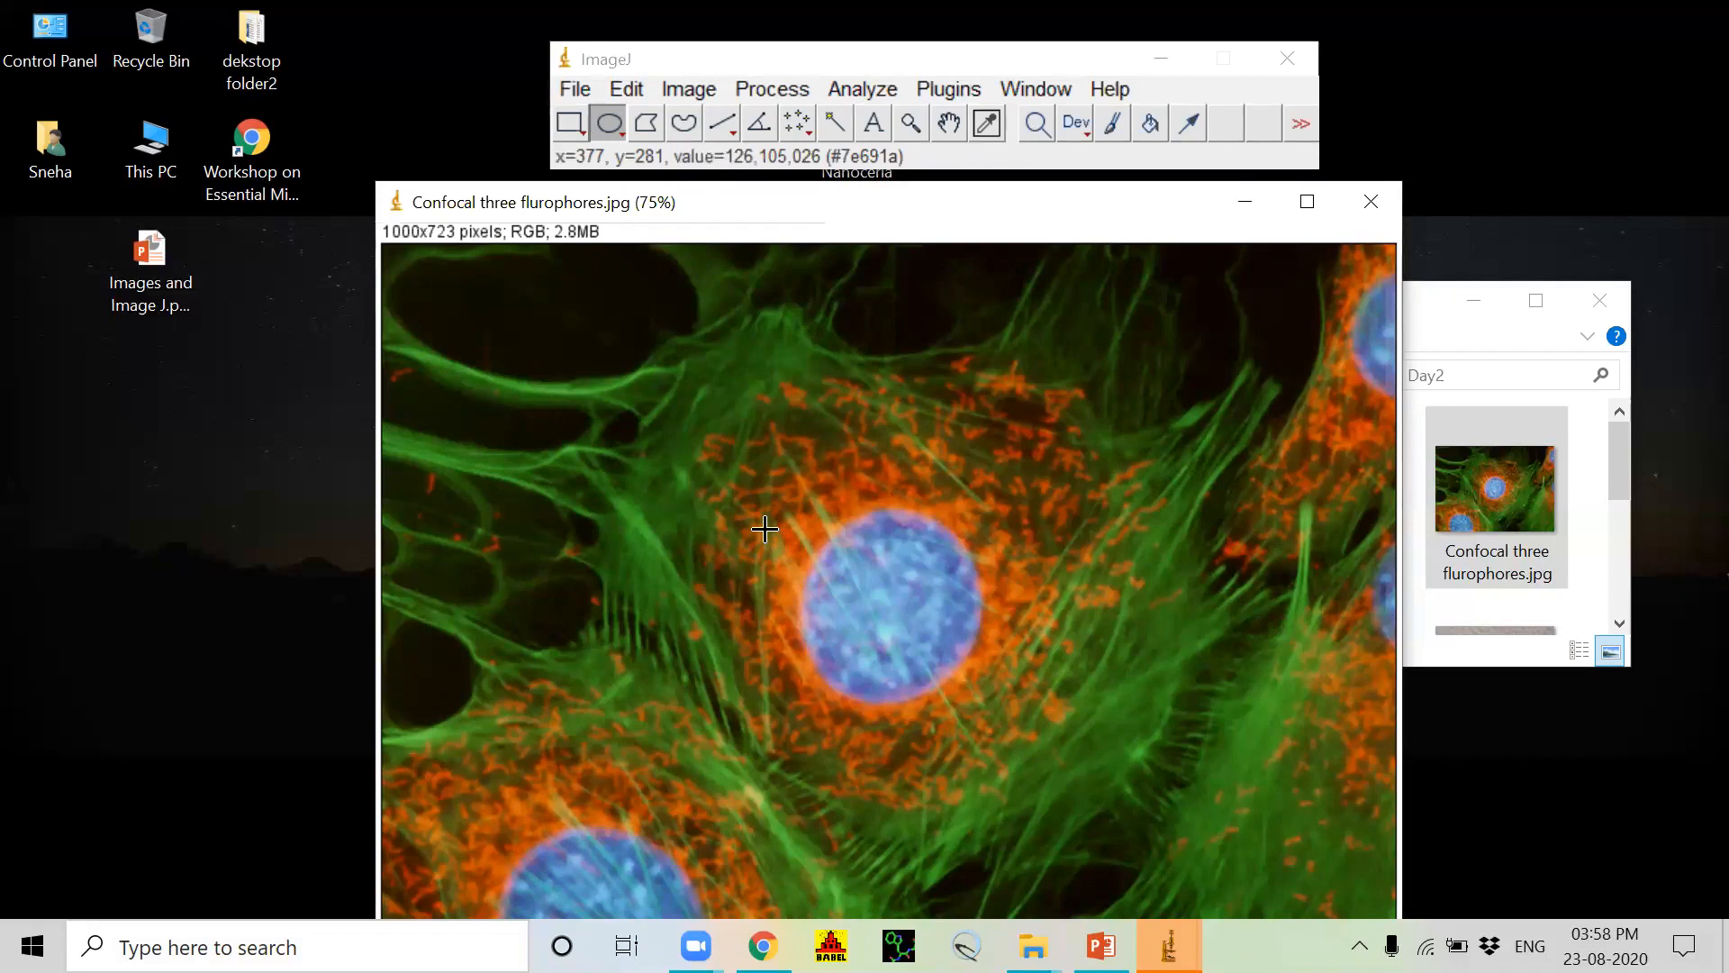
Step: View the Brightness/Contrast adjustment for the RGB image and close it
{"action": "left_click", "coordinate": [682, 83]}
{"action": "left_click", "coordinate": [688, 90]}
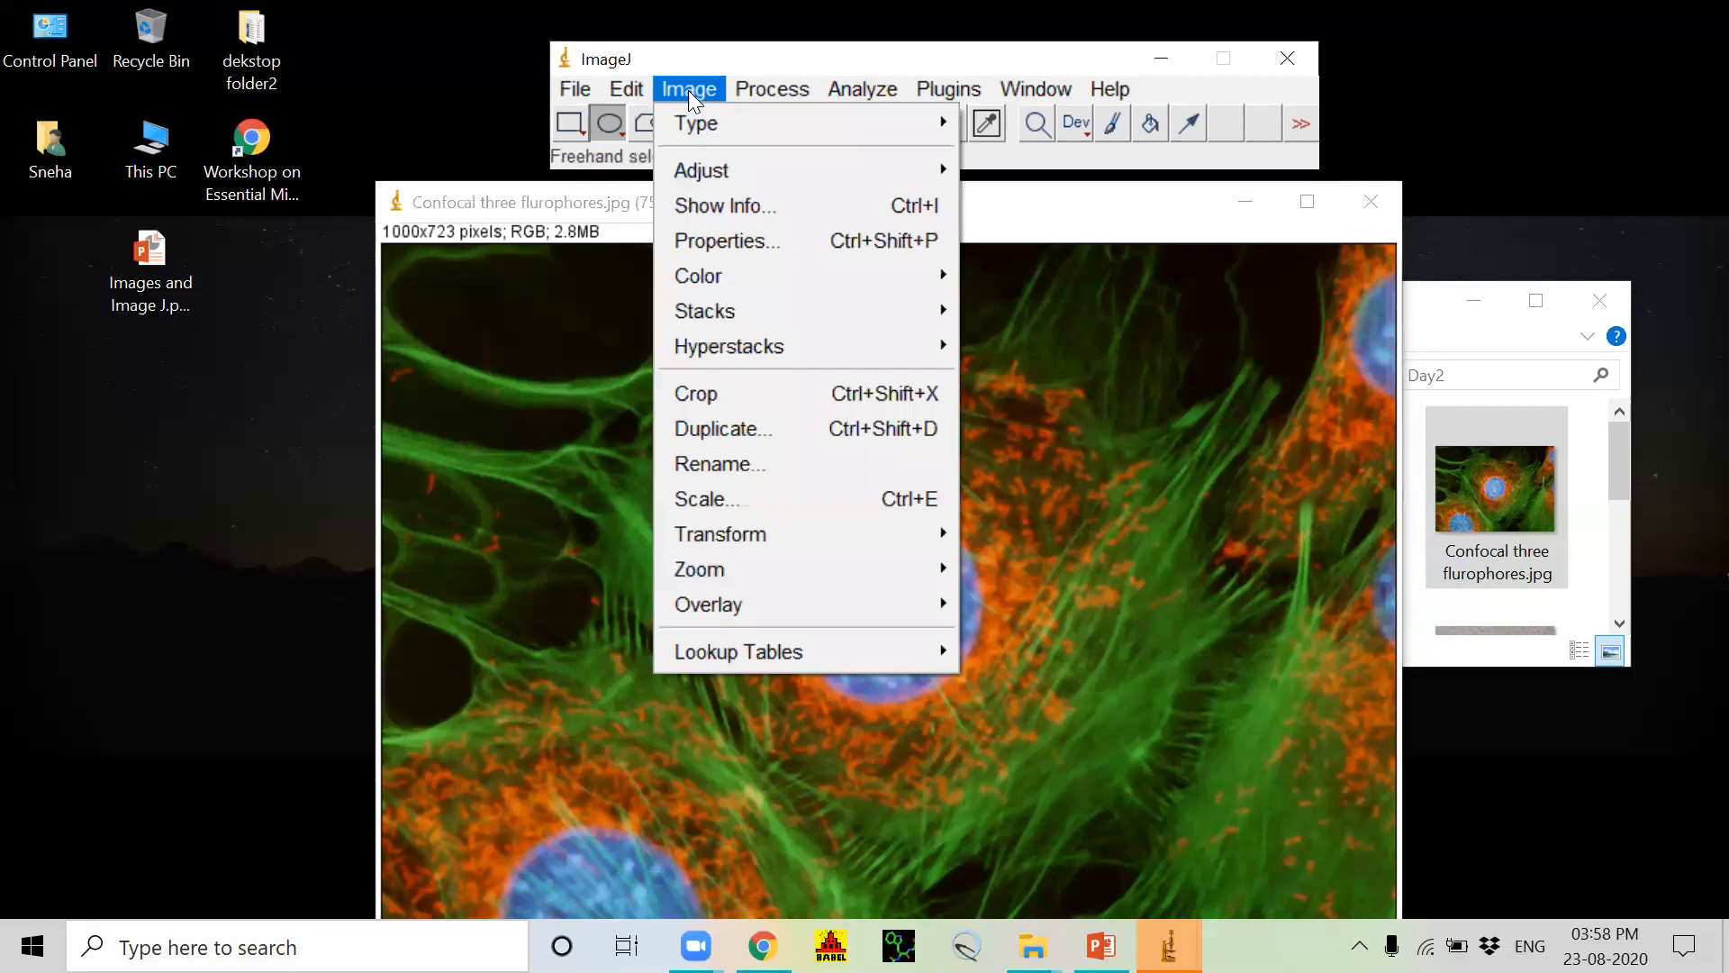
{"action": "mouse_move", "coordinate": [717, 177]}
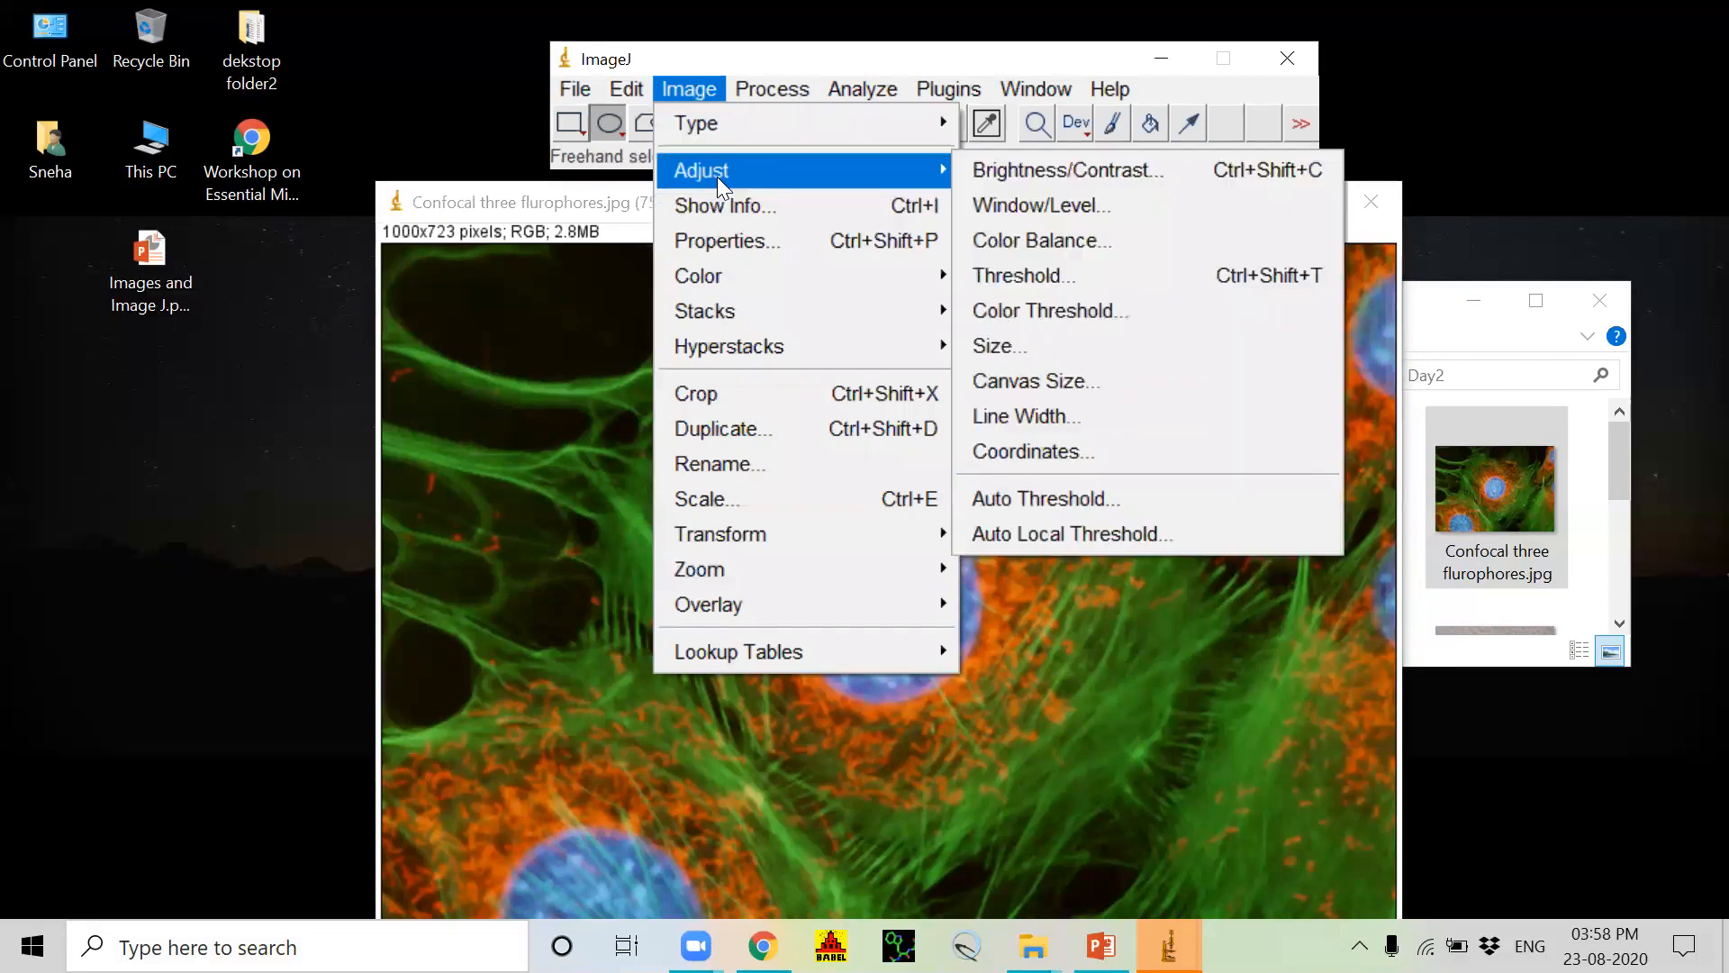
{"action": "left_click", "coordinate": [1066, 173]}
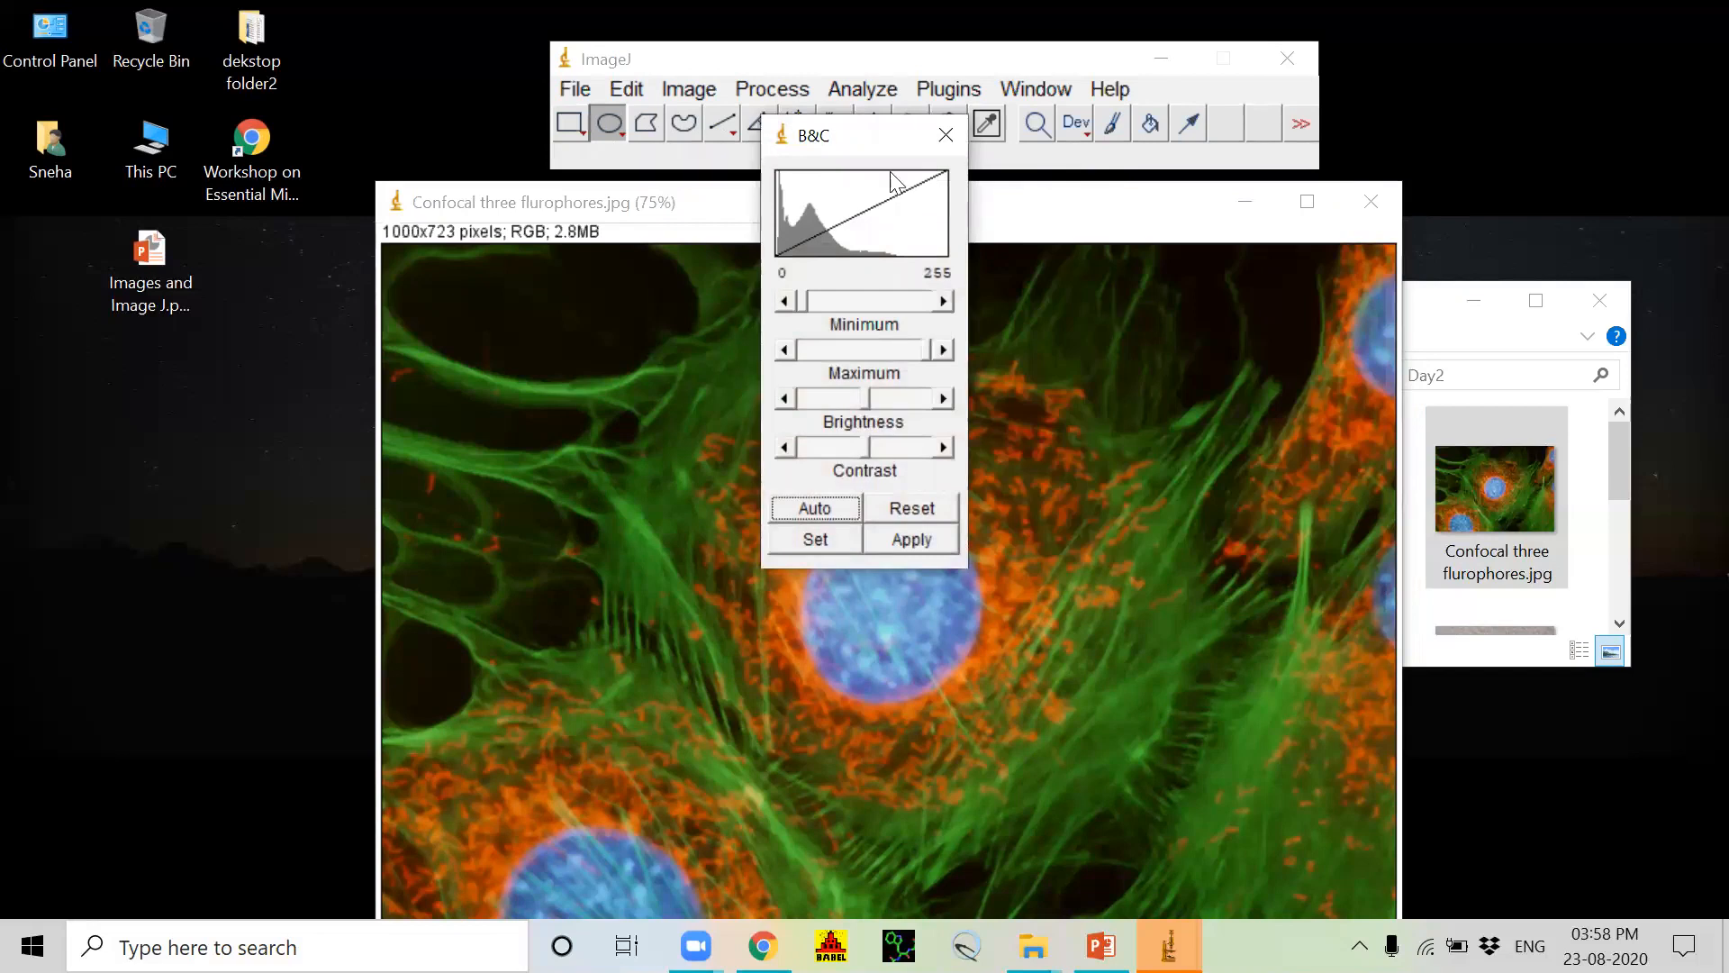
{"action": "left_click", "coordinate": [945, 135]}
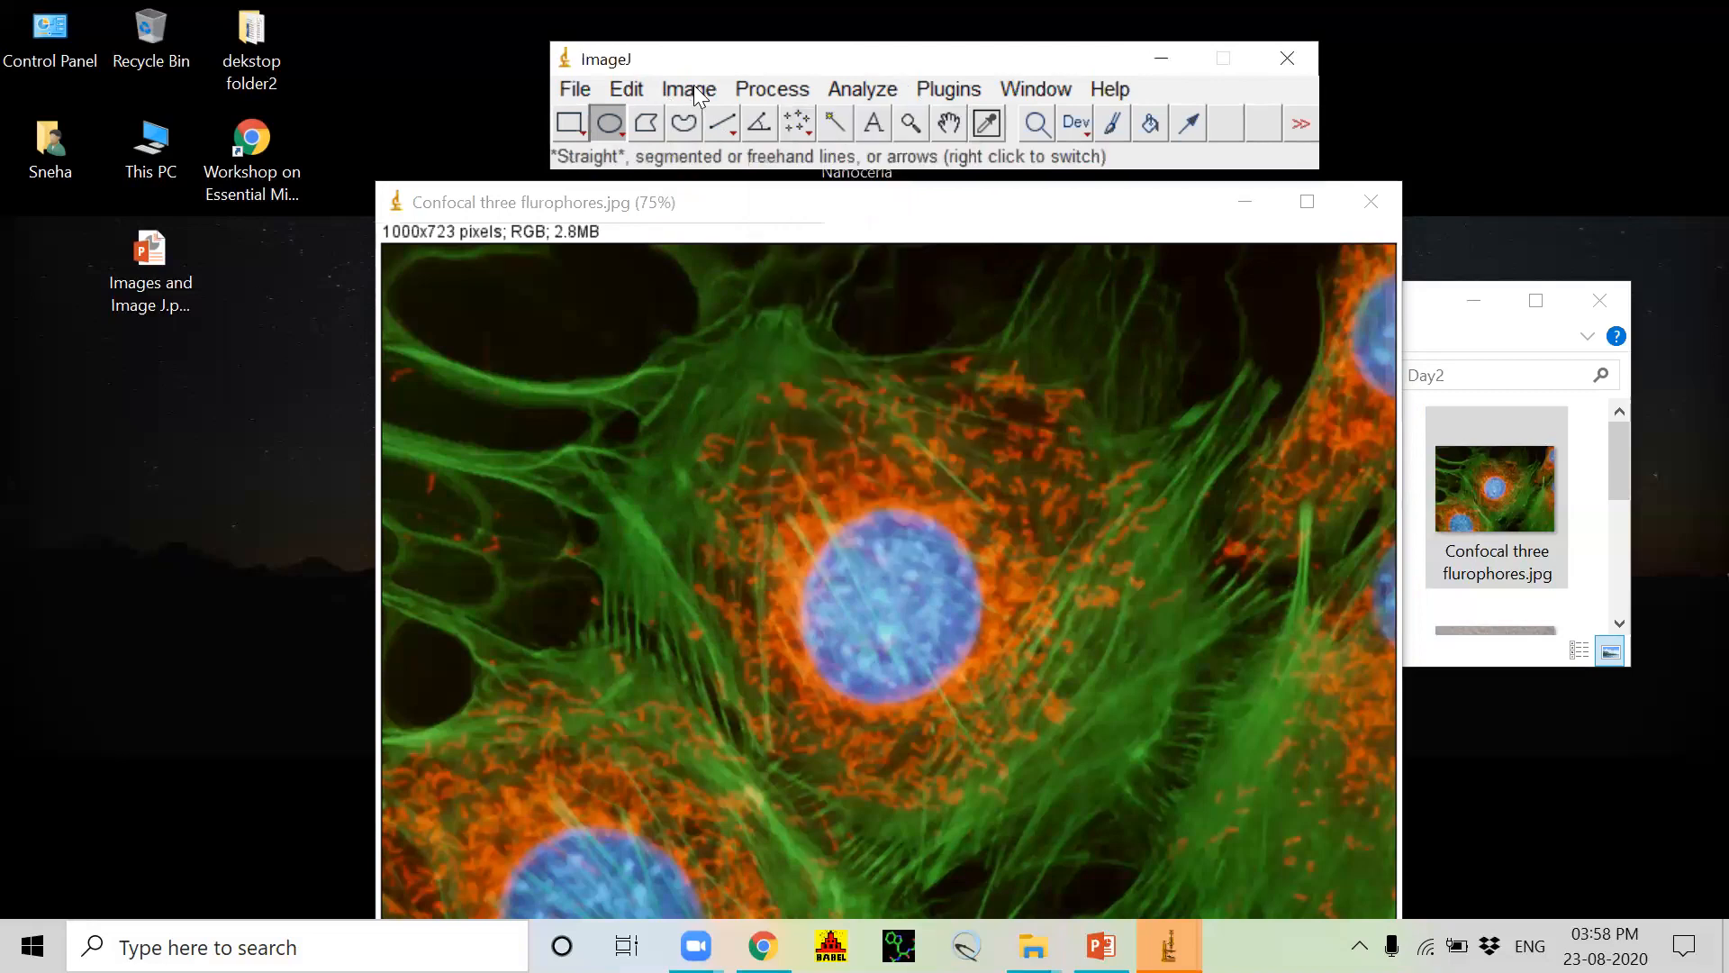
Step: Convert the RGB confocal image to 8-bit type
{"action": "left_click", "coordinate": [692, 88]}
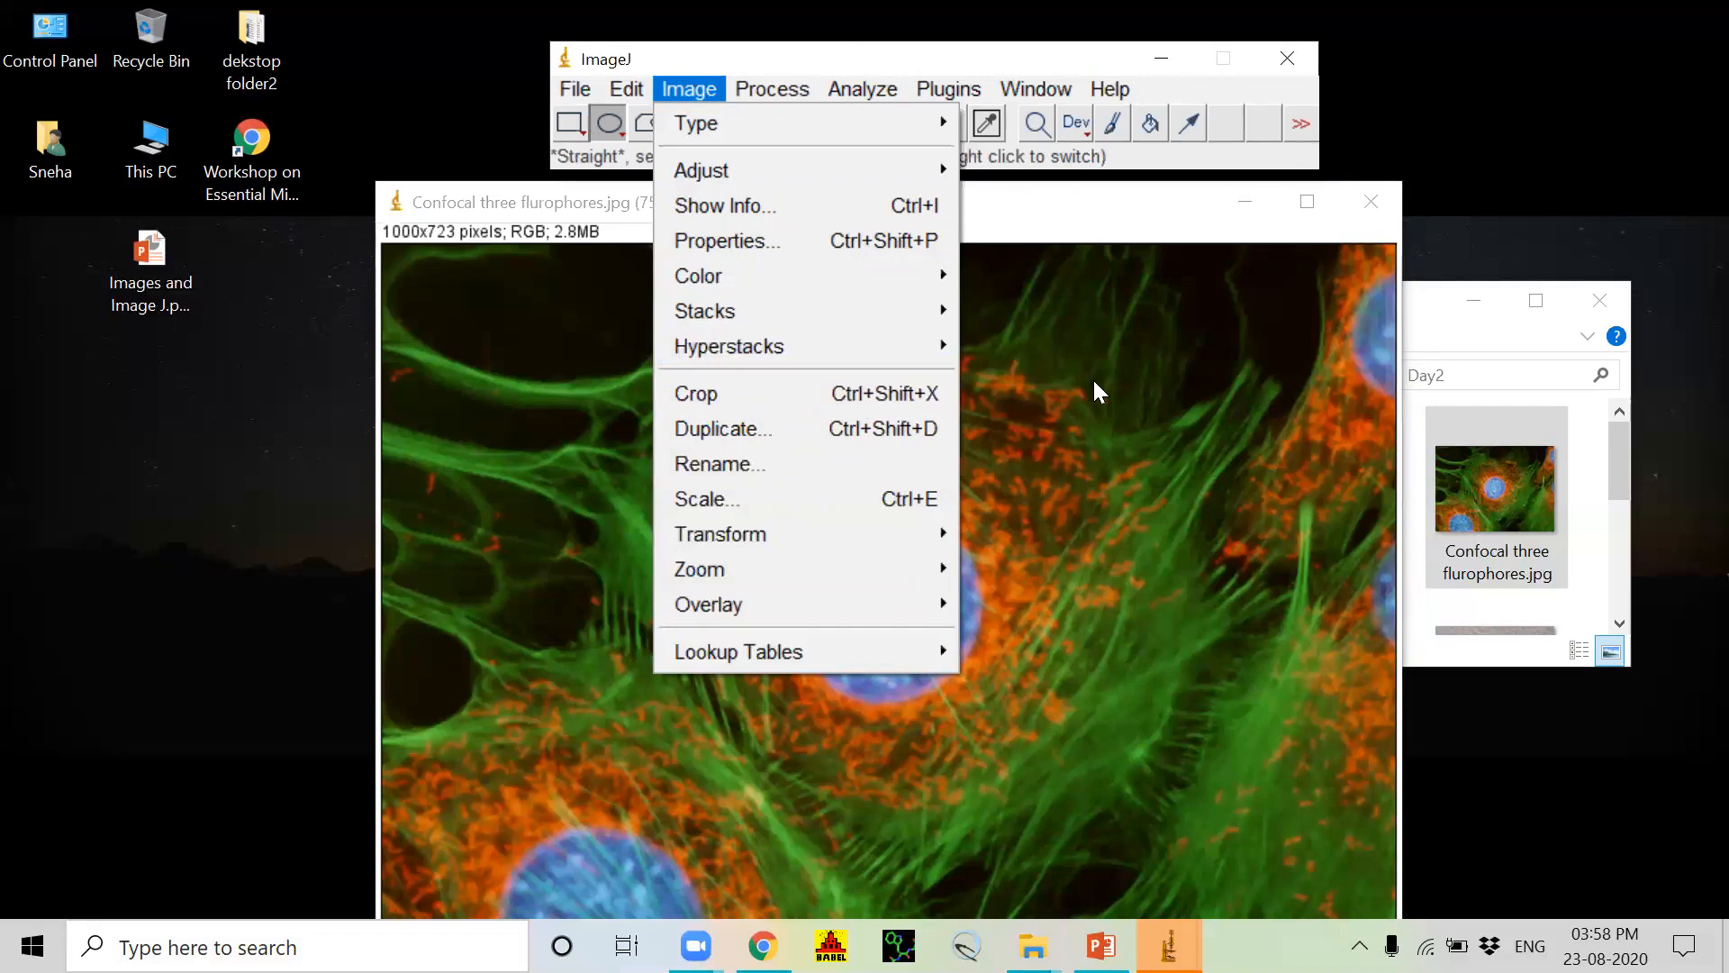
{"action": "left_click", "coordinate": [1095, 383]}
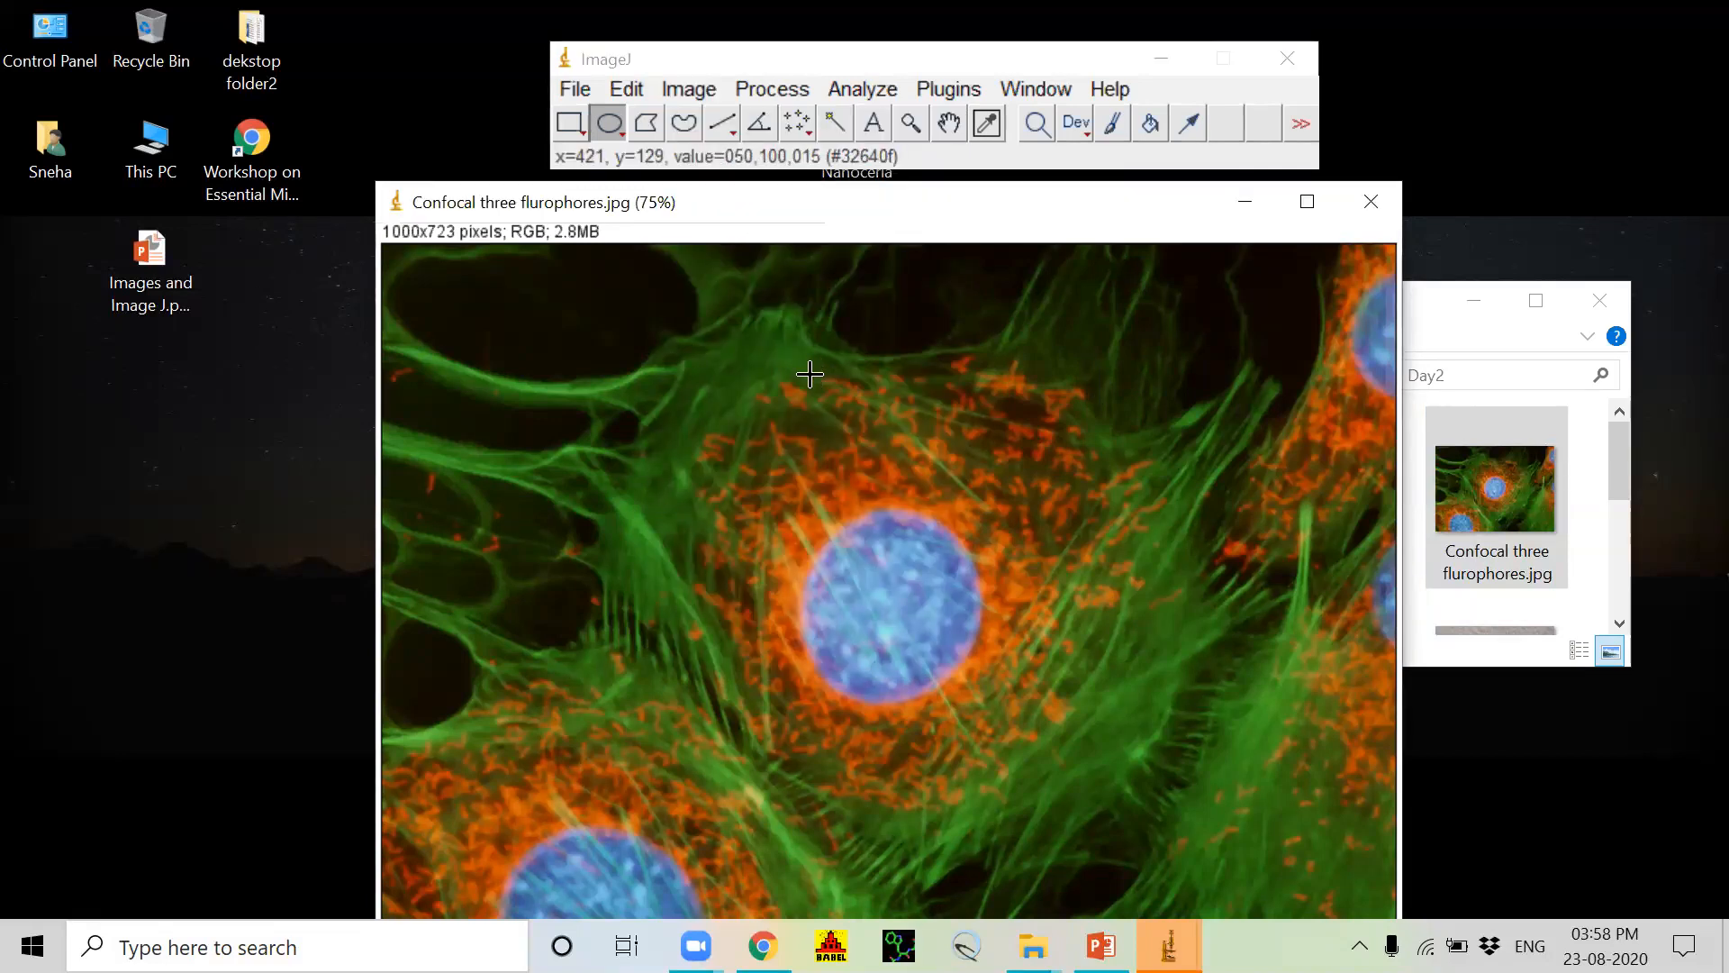
{"action": "left_click", "coordinate": [694, 88]}
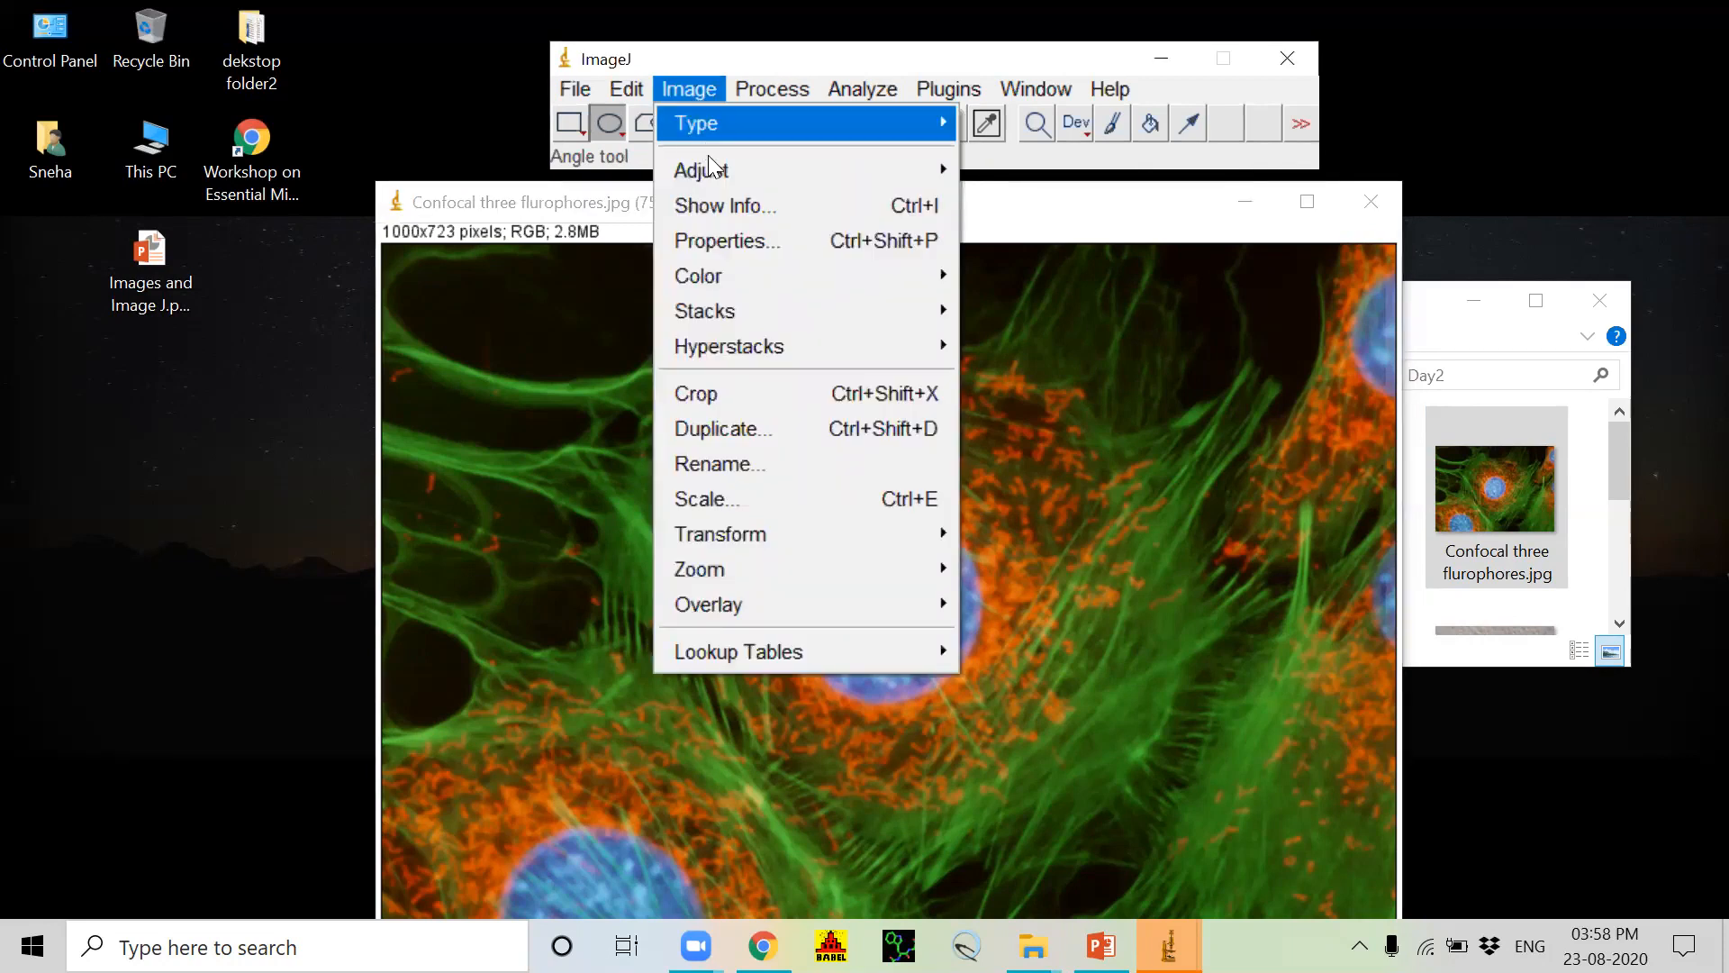
{"action": "mouse_move", "coordinate": [704, 137]}
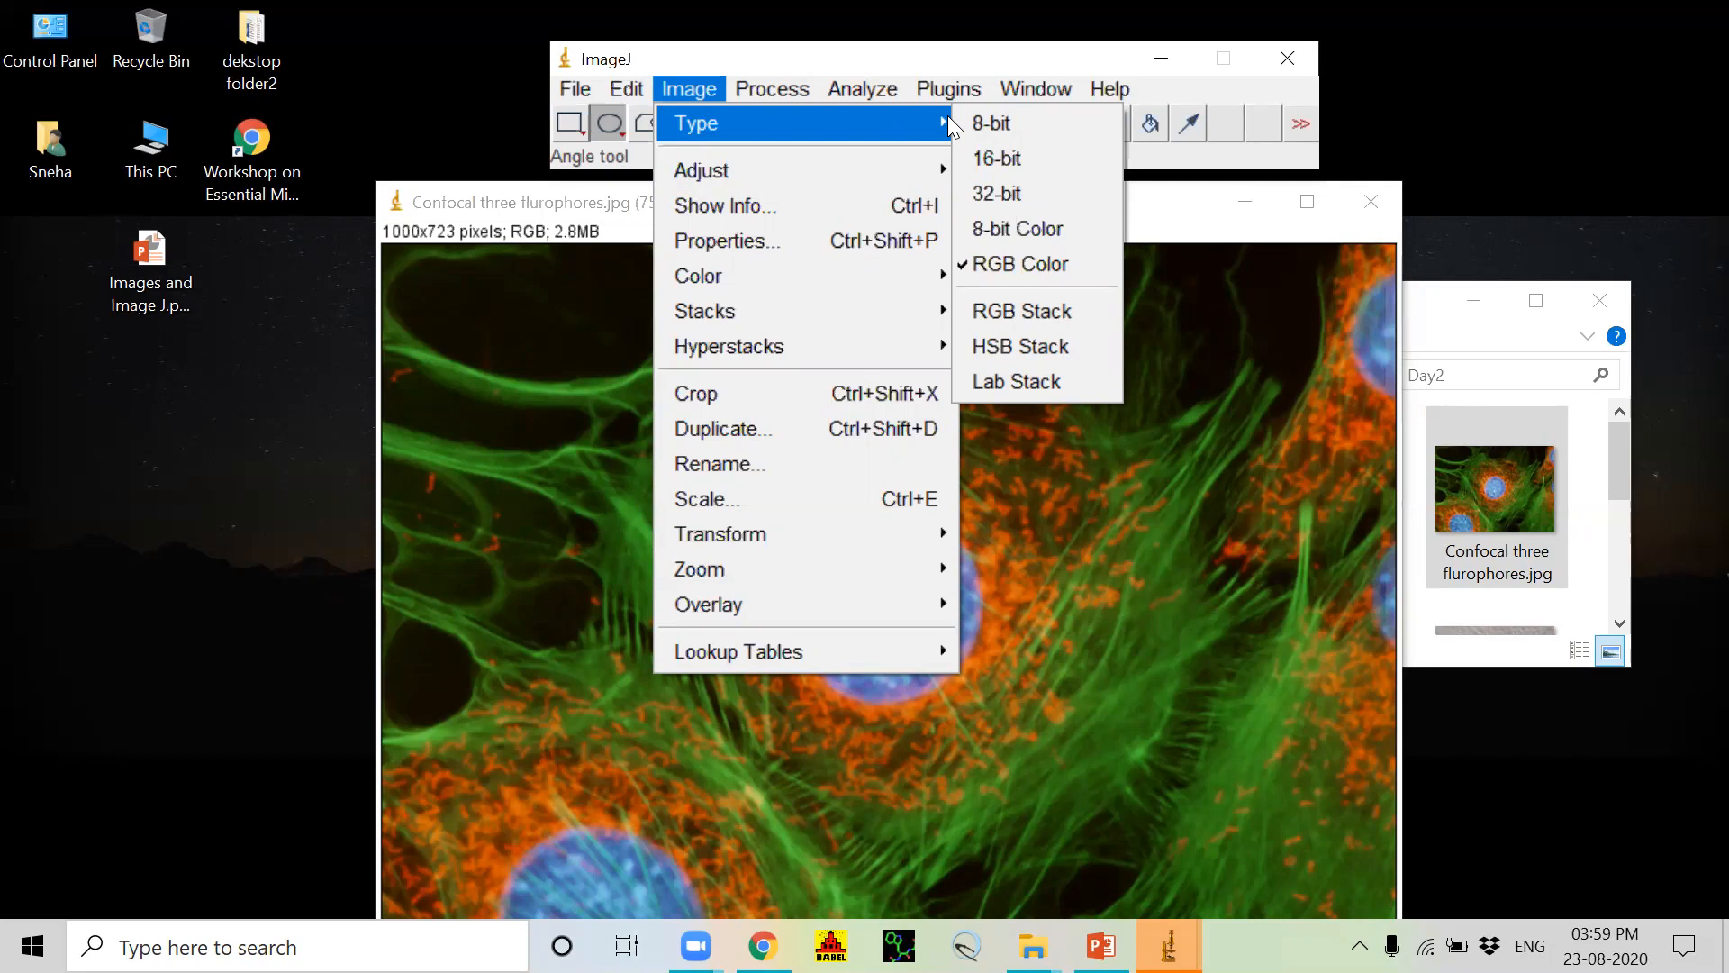
{"action": "left_click", "coordinate": [1025, 123]}
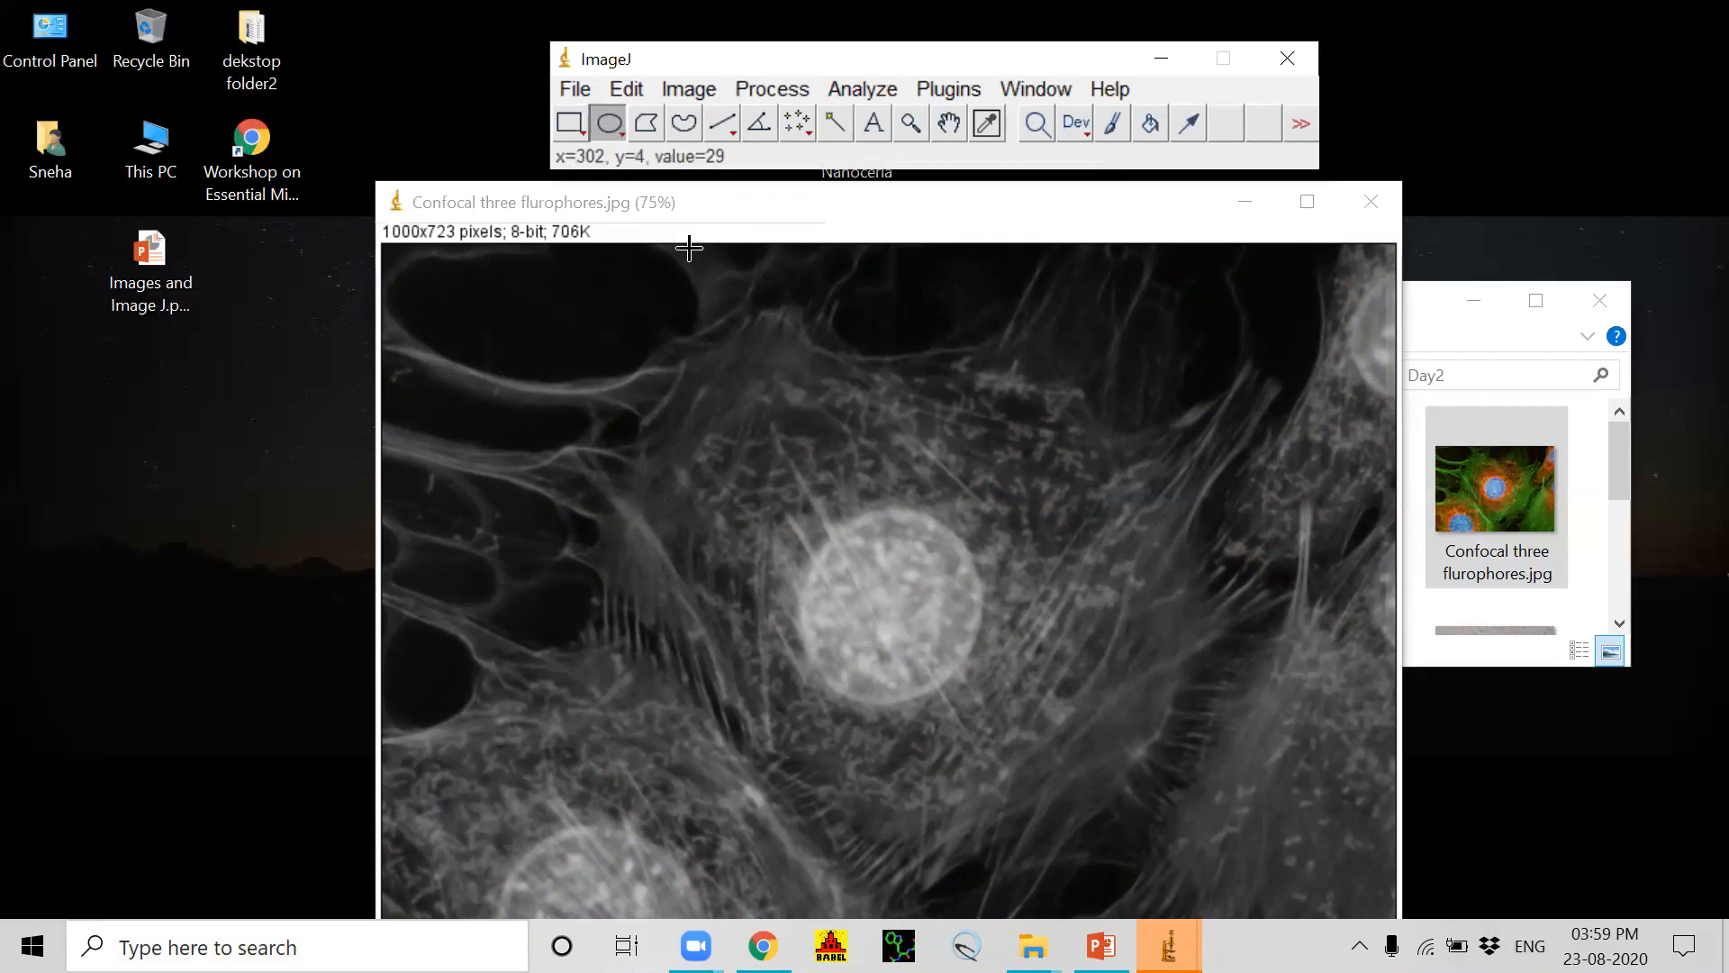
Step: View the Brightness/Contrast adjustment for the 8-bit grayscale image and close it
{"action": "left_click", "coordinate": [694, 88]}
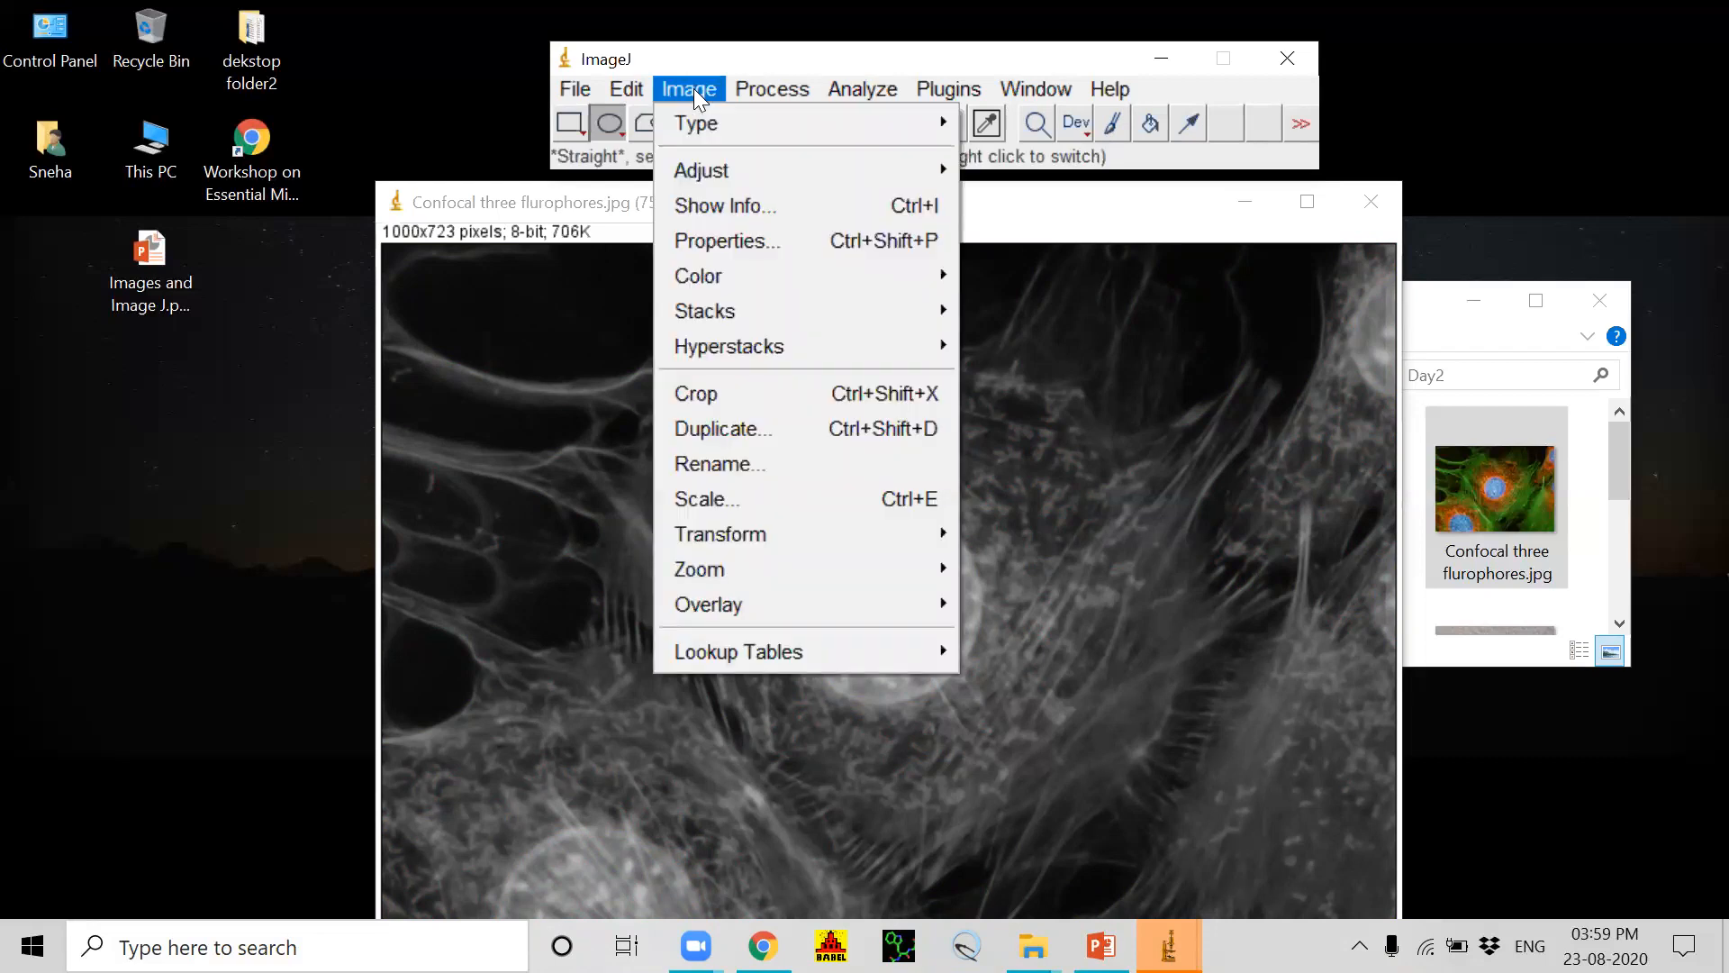
{"action": "mouse_move", "coordinate": [746, 169]}
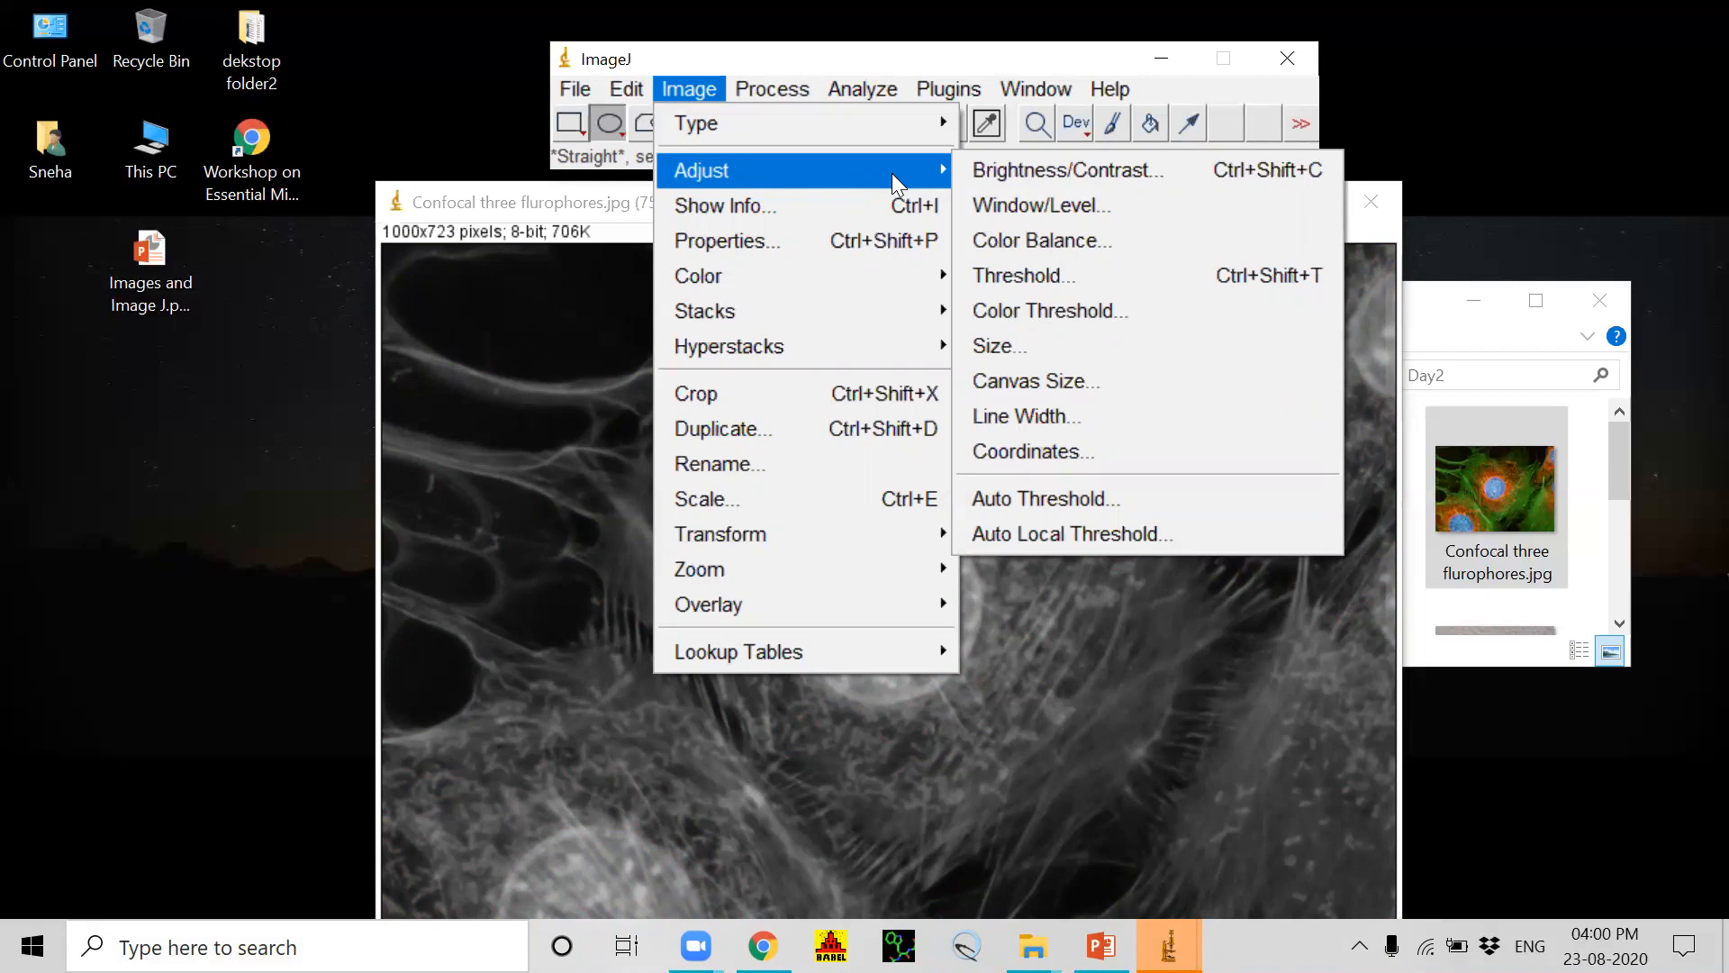
{"action": "left_click", "coordinate": [994, 175]}
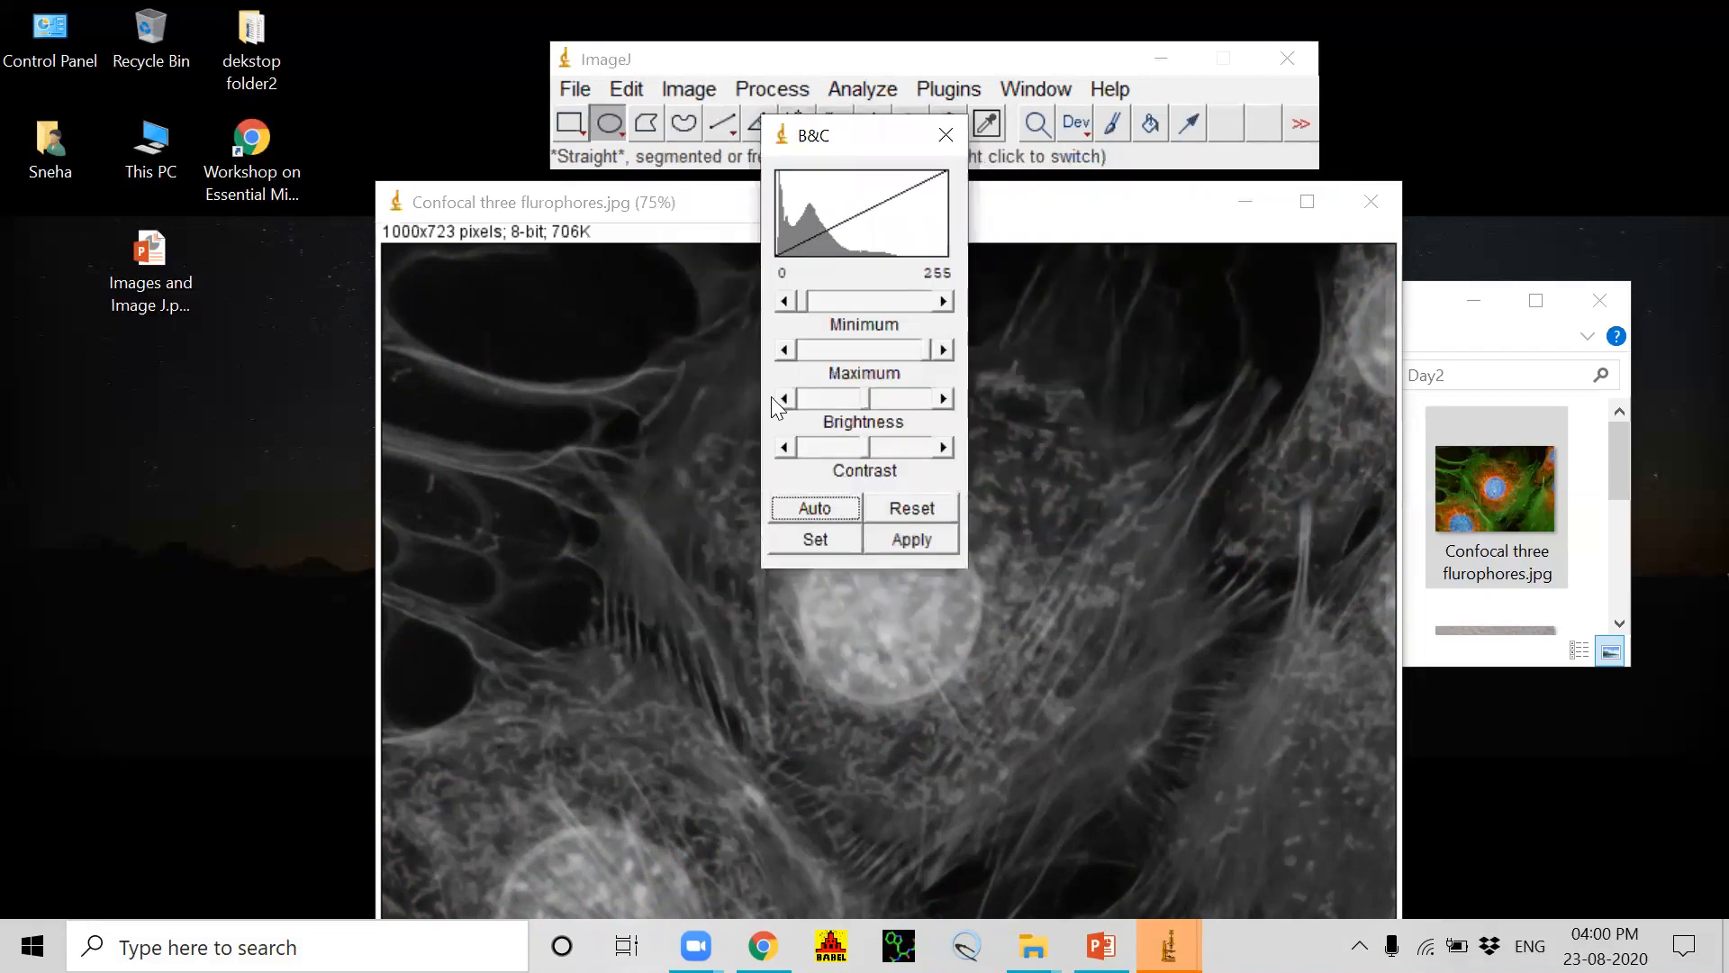
{"action": "left_click", "coordinate": [944, 137]}
Step: Close the 8-bit image without saving and reload the original Confocal three flurophores.jpg from the Day2 folder window into ImageJ
{"action": "left_click", "coordinate": [1371, 201]}
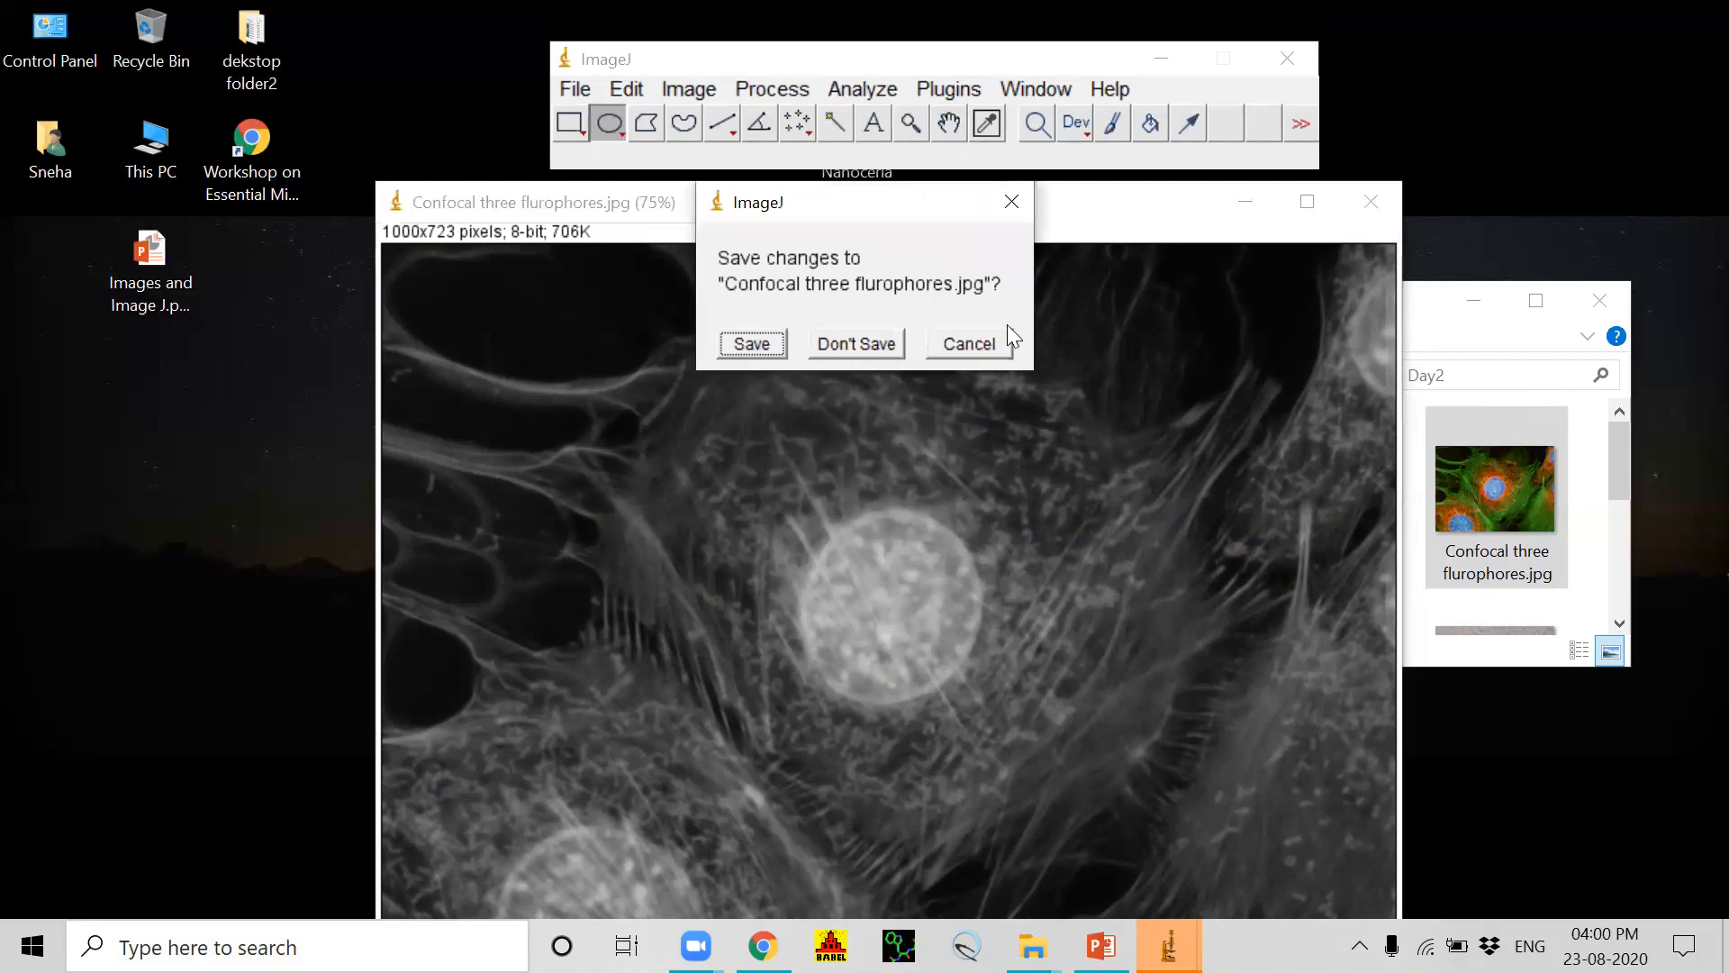
{"action": "left_click", "coordinate": [851, 349]}
{"action": "left_click_drag", "start_coordinate": [1497, 493], "coordinate": [657, 139]}
{"action": "left_click_drag", "start_coordinate": [657, 158], "coordinate": [661, 162]}
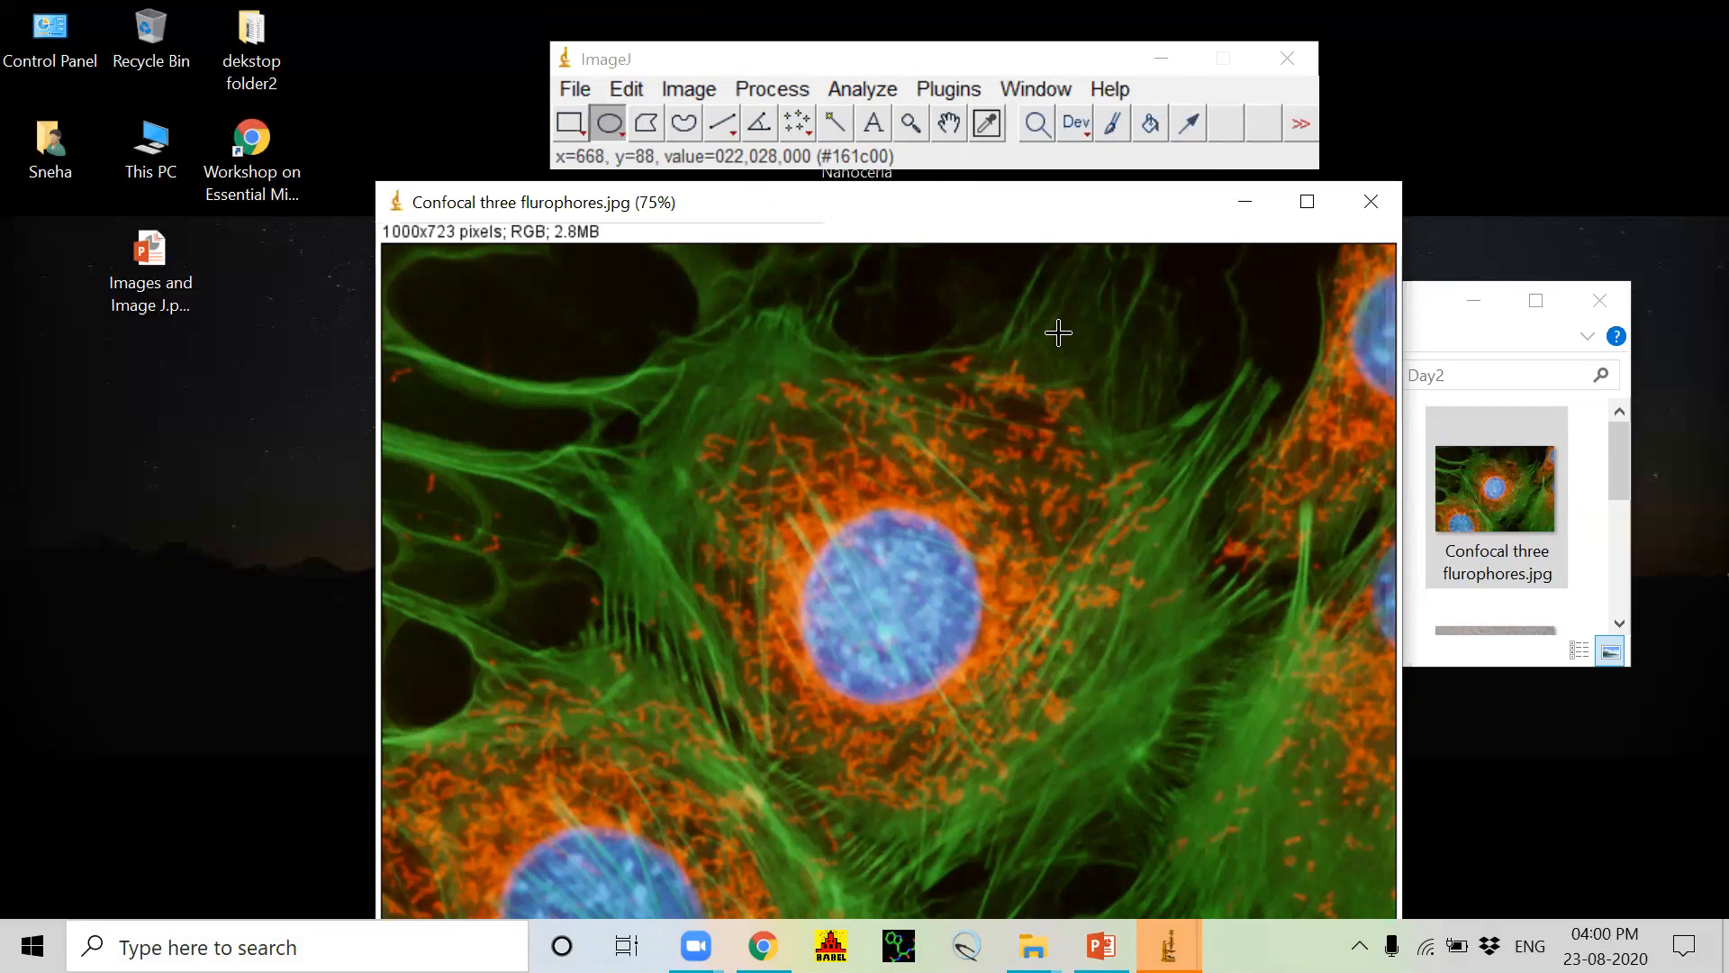
Step: Raise the contrast and lower the brightness of the RGB image to a display range of about 55–219, apply it and close the adjustment
{"action": "left_click", "coordinate": [684, 89]}
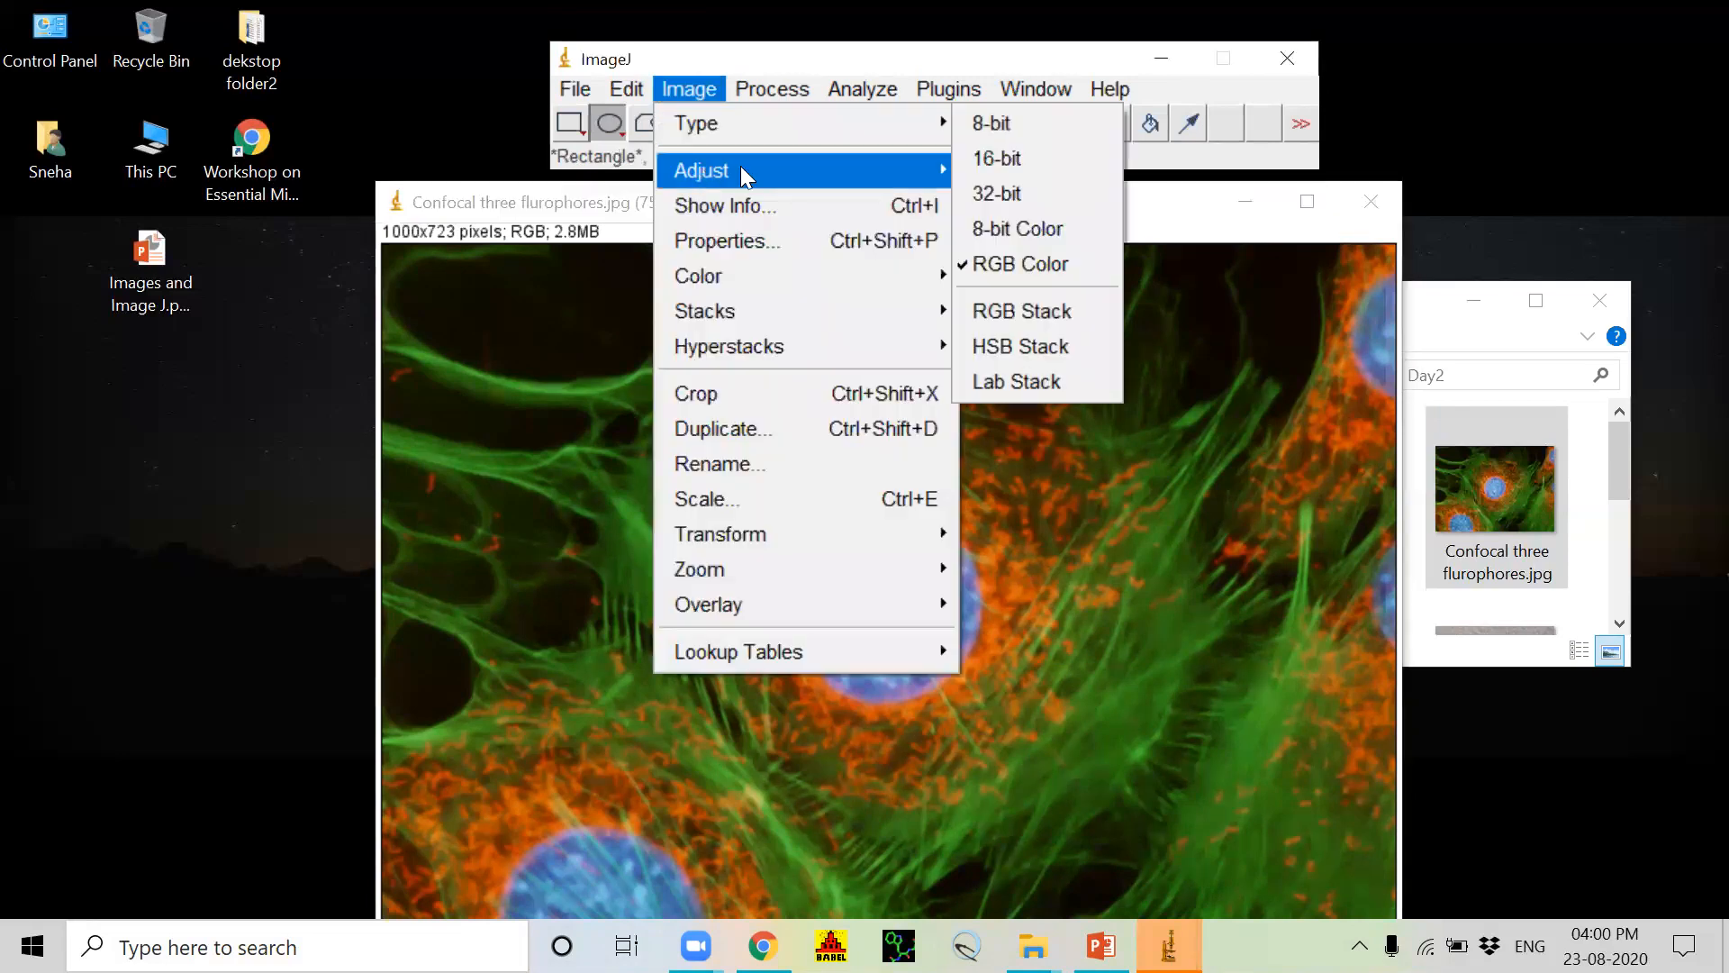
{"action": "mouse_move", "coordinate": [740, 170]}
{"action": "left_click", "coordinate": [1025, 171]}
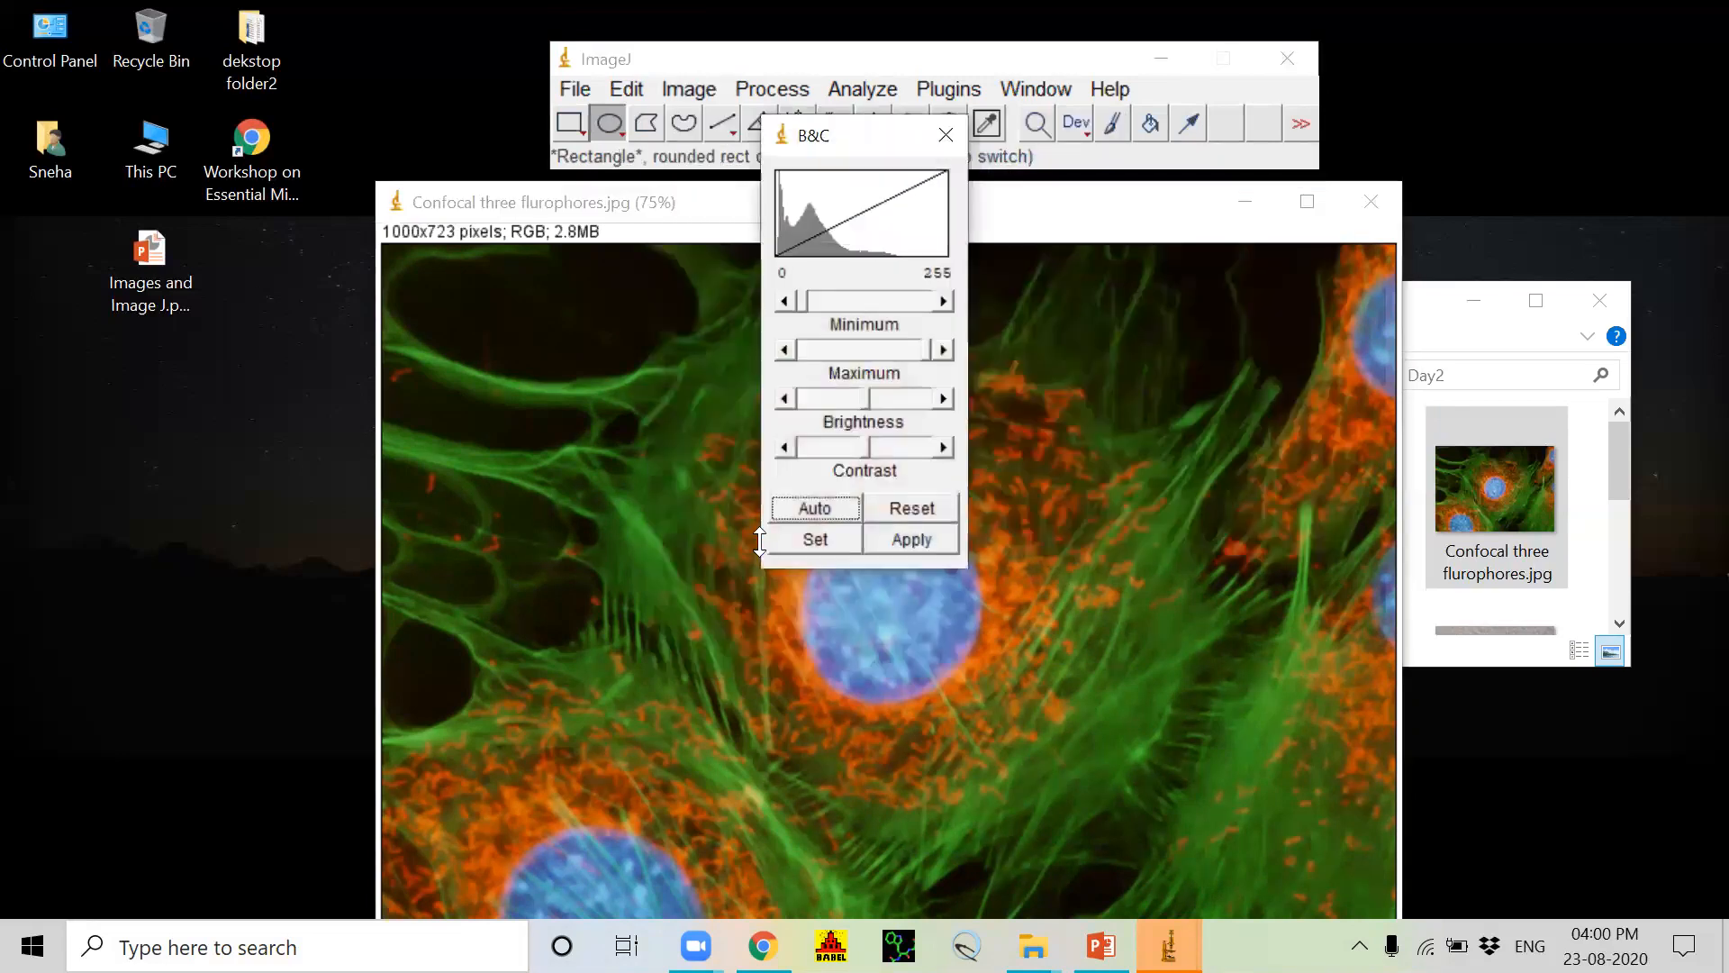
{"action": "left_click_drag", "start_coordinate": [862, 441], "coordinate": [872, 442]}
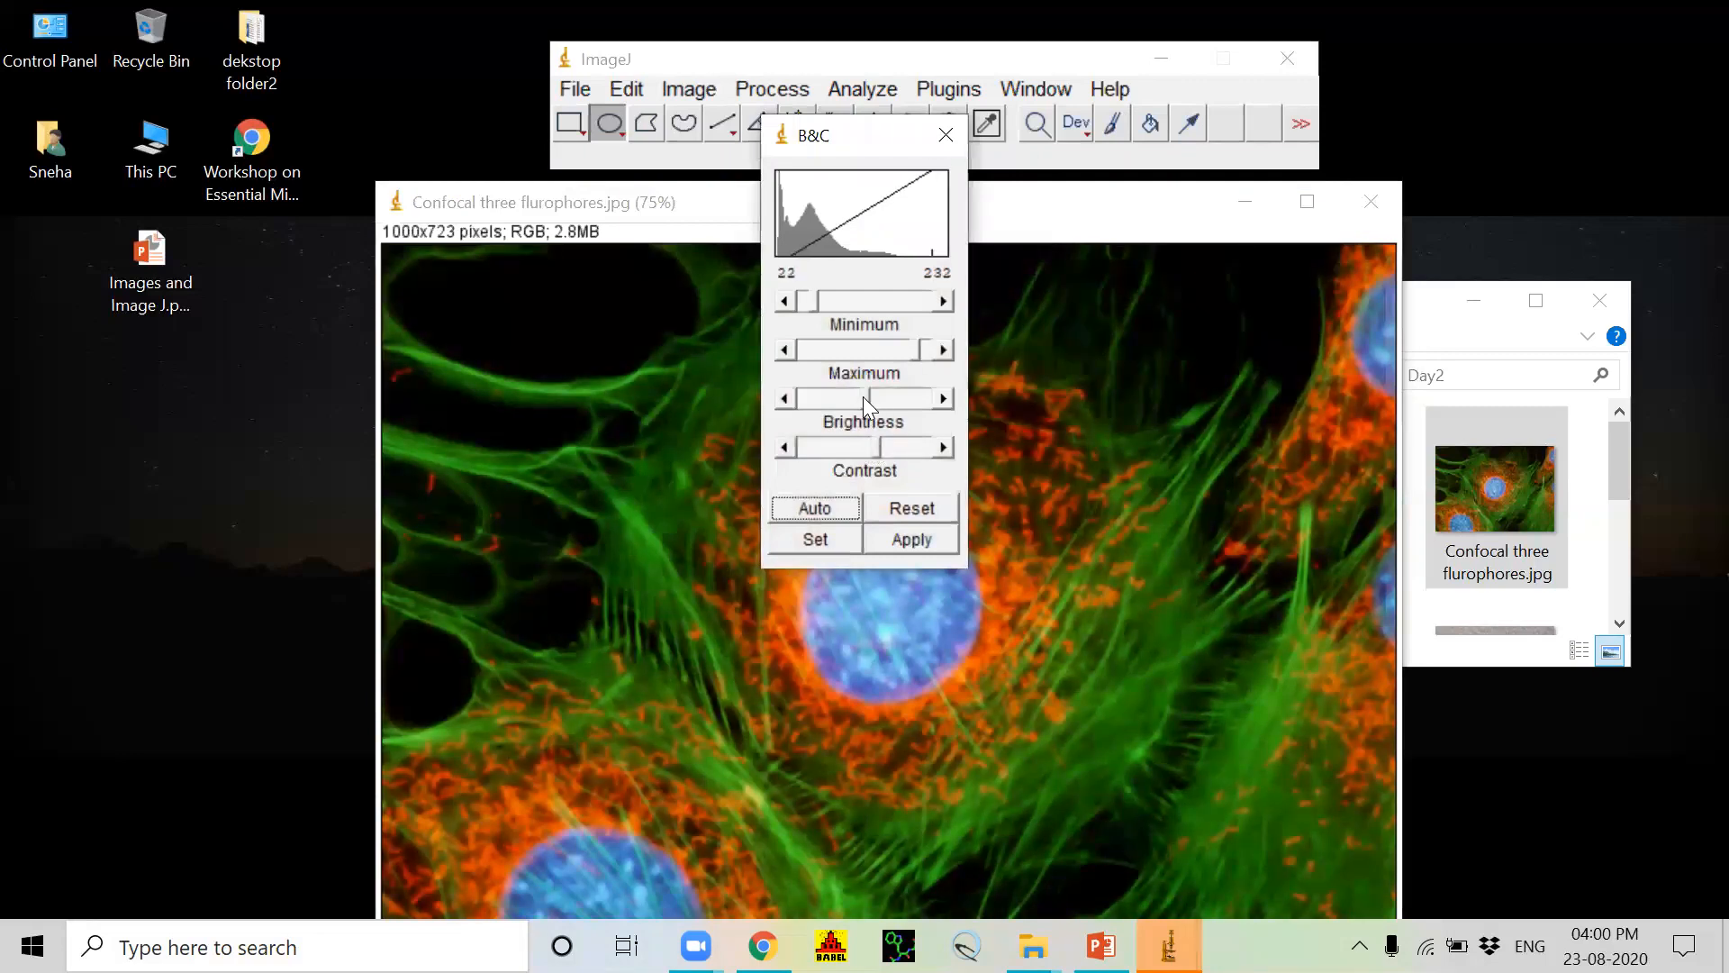
{"action": "left_click_drag", "start_coordinate": [861, 396], "coordinate": [889, 446]}
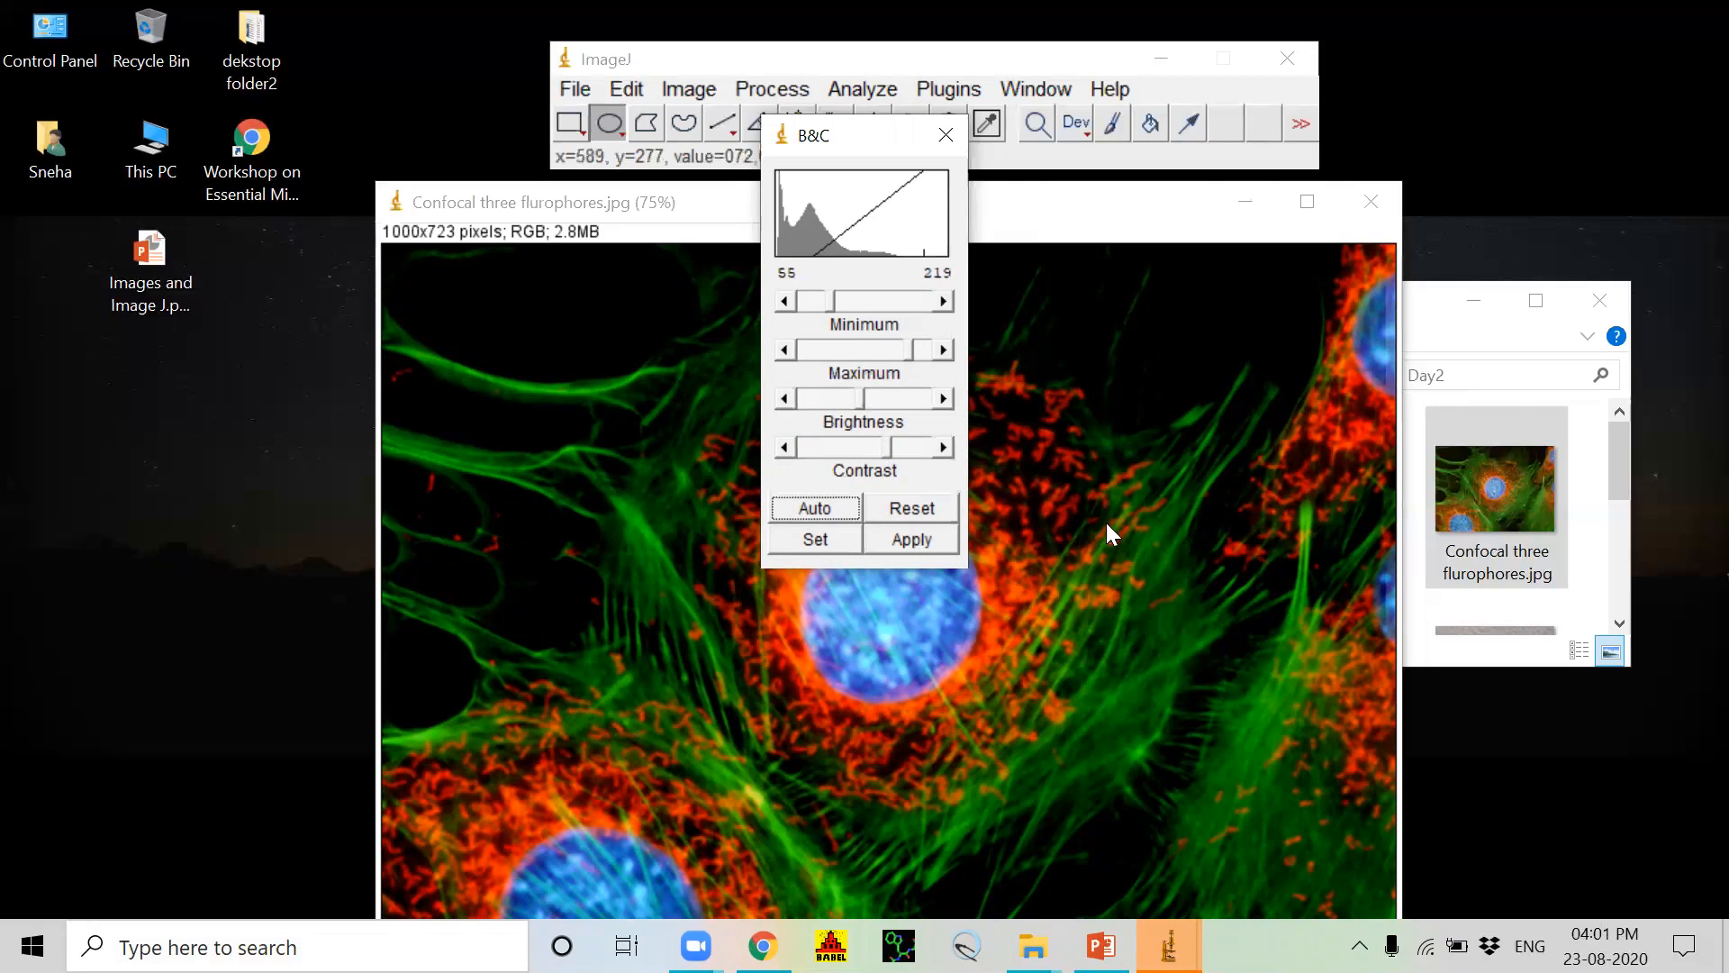
{"action": "left_click", "coordinate": [919, 540]}
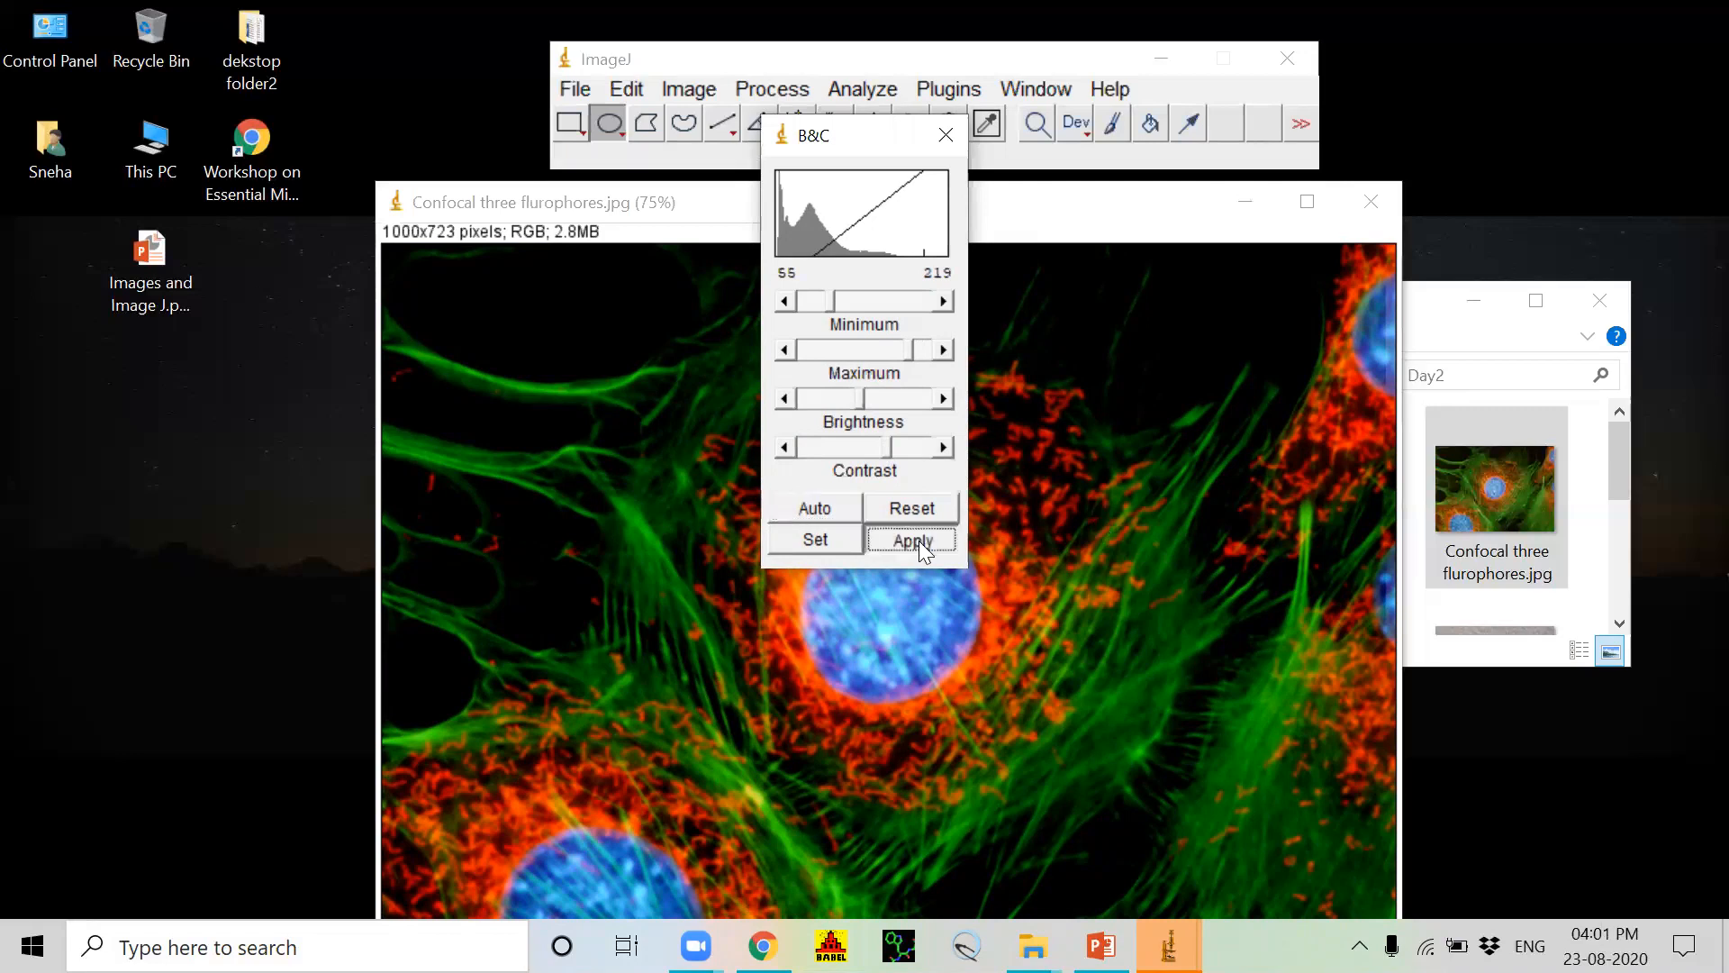
{"action": "left_click", "coordinate": [946, 135]}
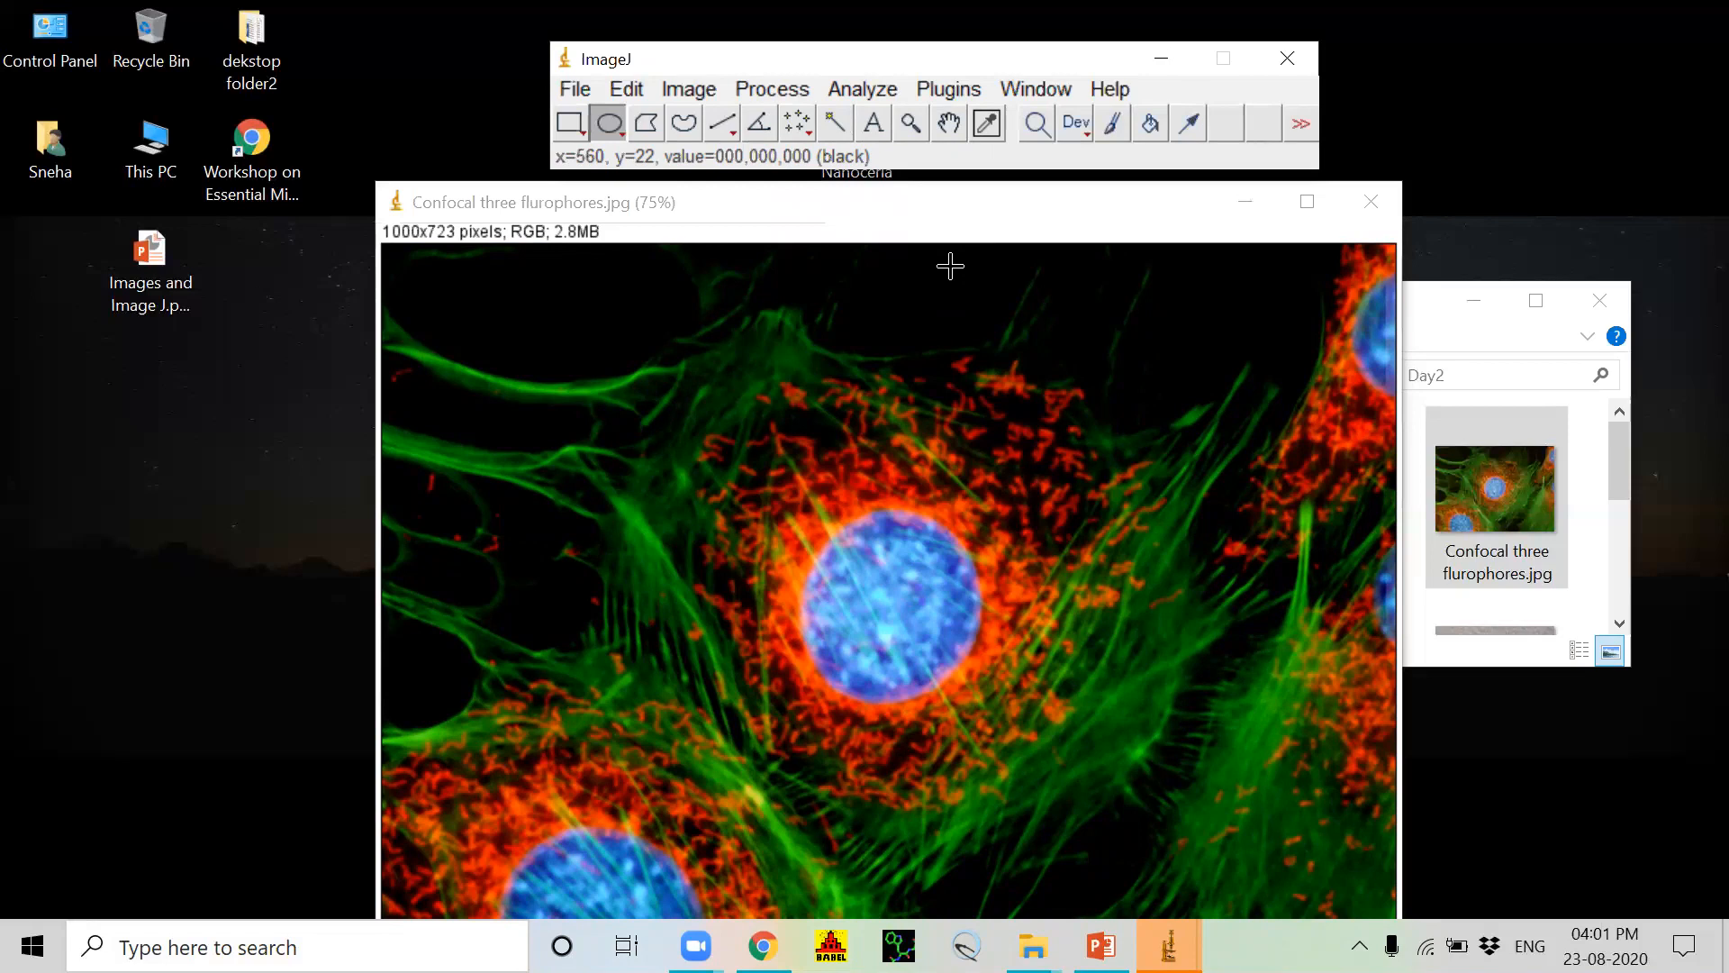
Step: Use Color Balance to brighten the red channel to a range of about -8 to 246 and apply it
{"action": "left_click", "coordinate": [676, 87]}
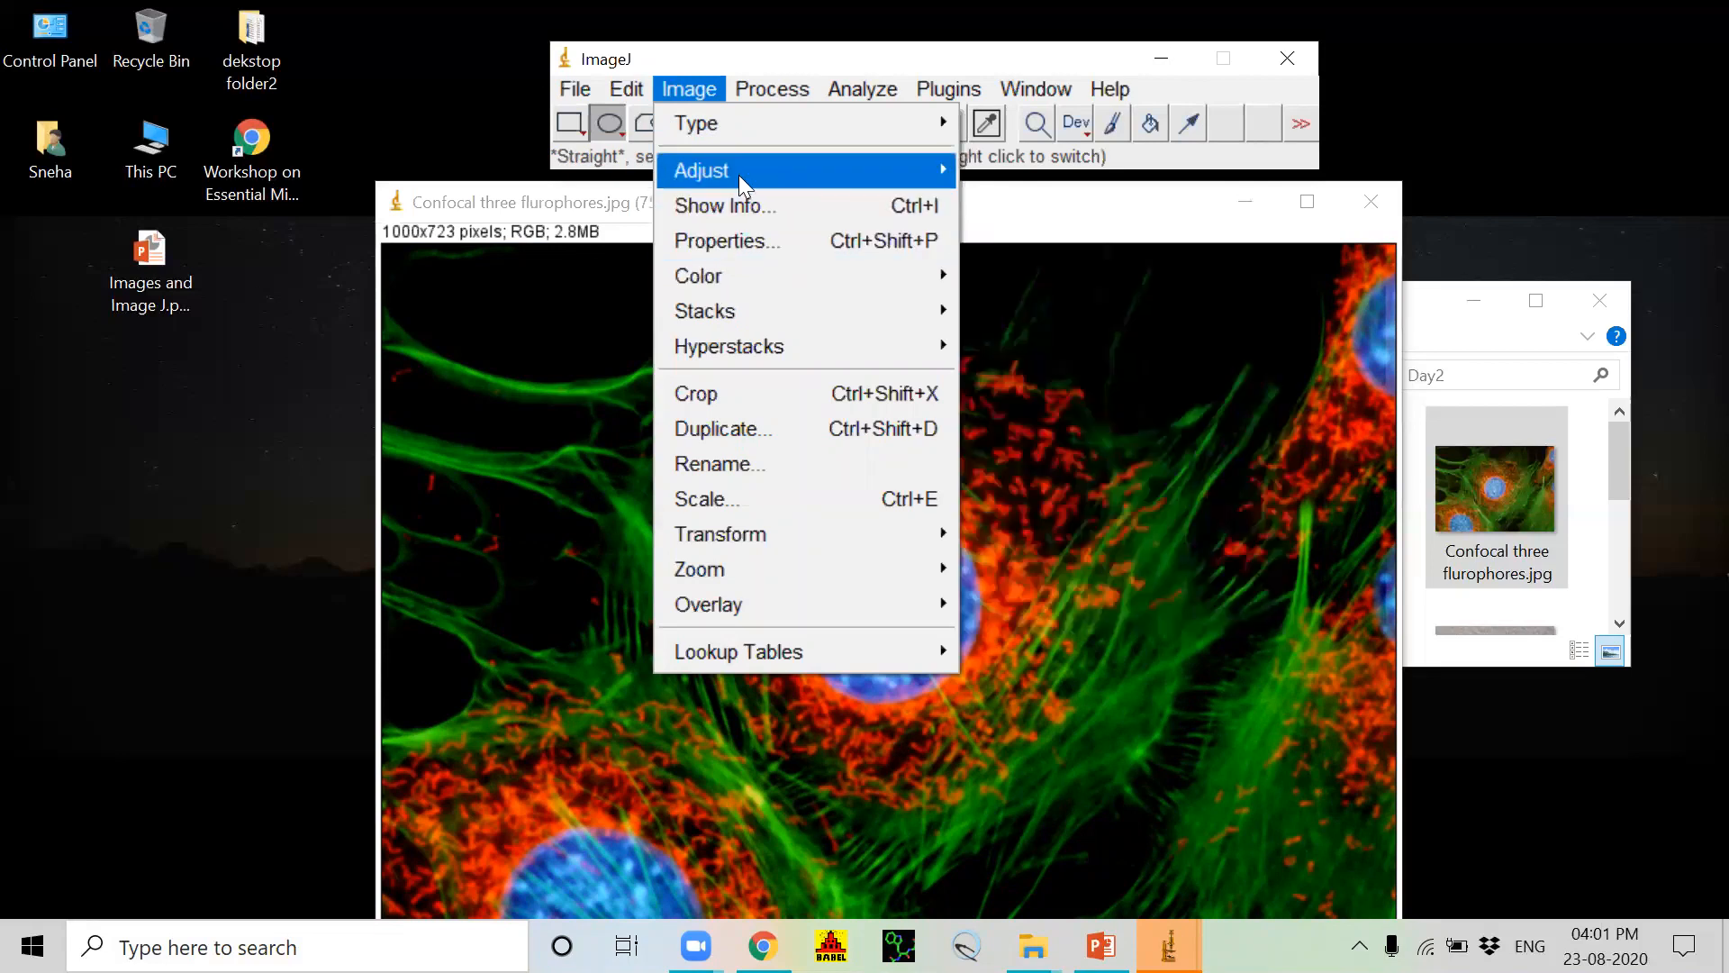
{"action": "mouse_move", "coordinate": [739, 176]}
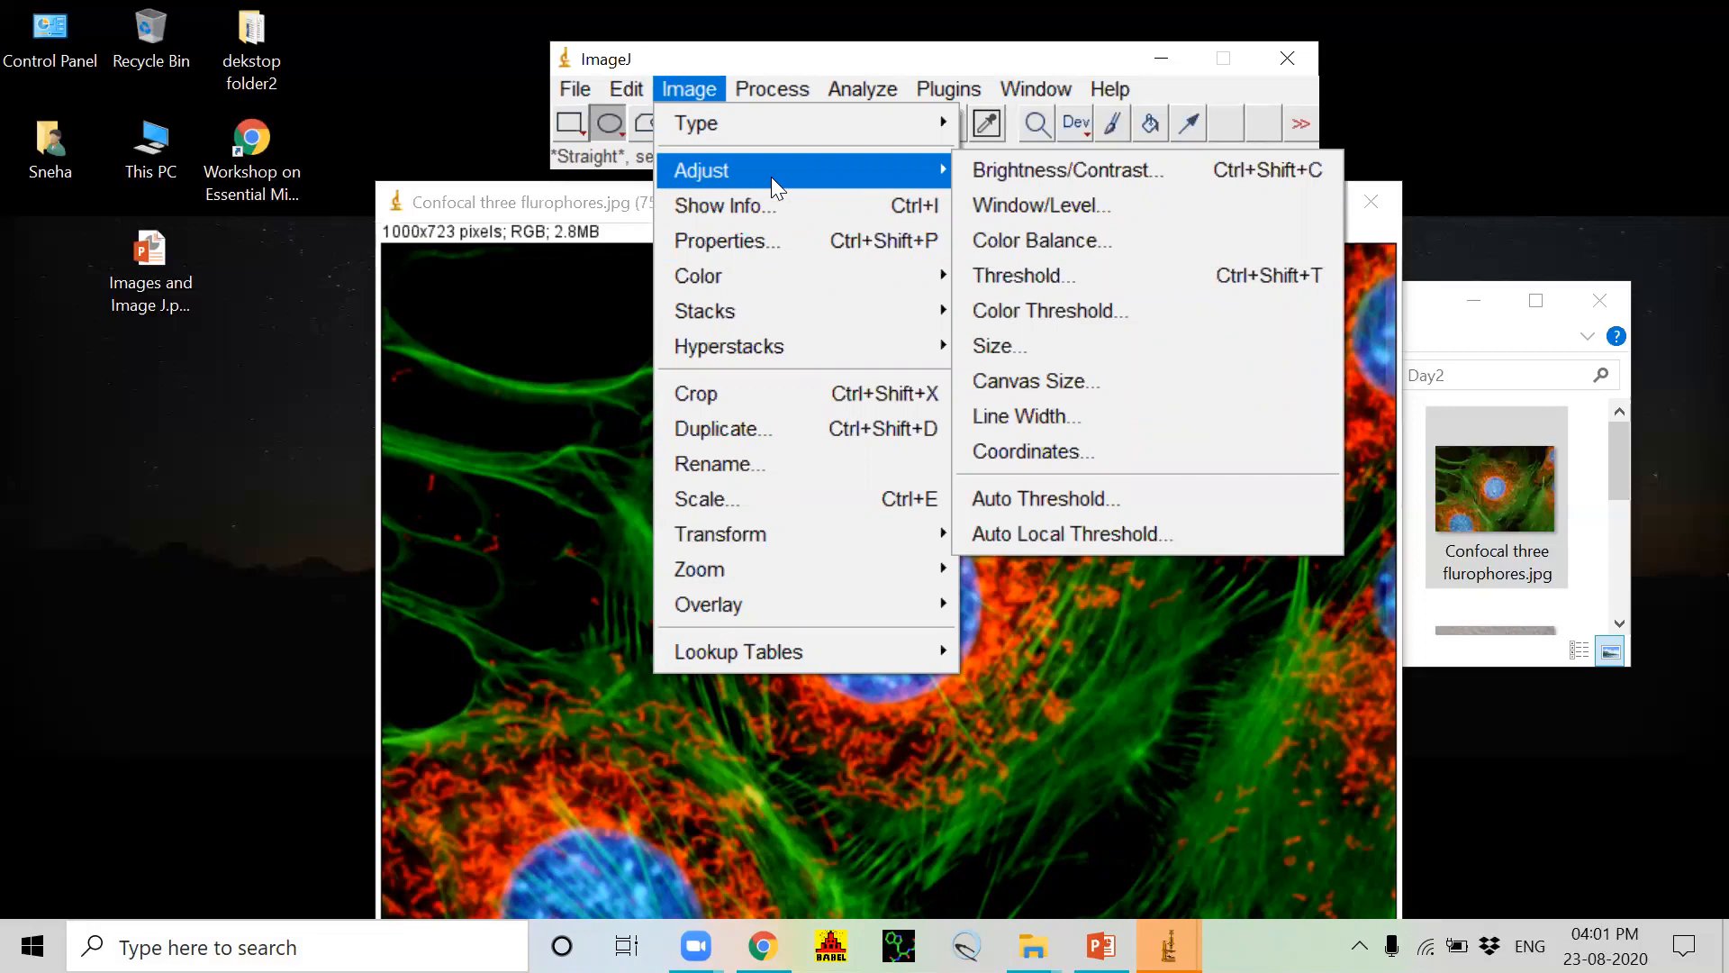
{"action": "left_click", "coordinate": [998, 240]}
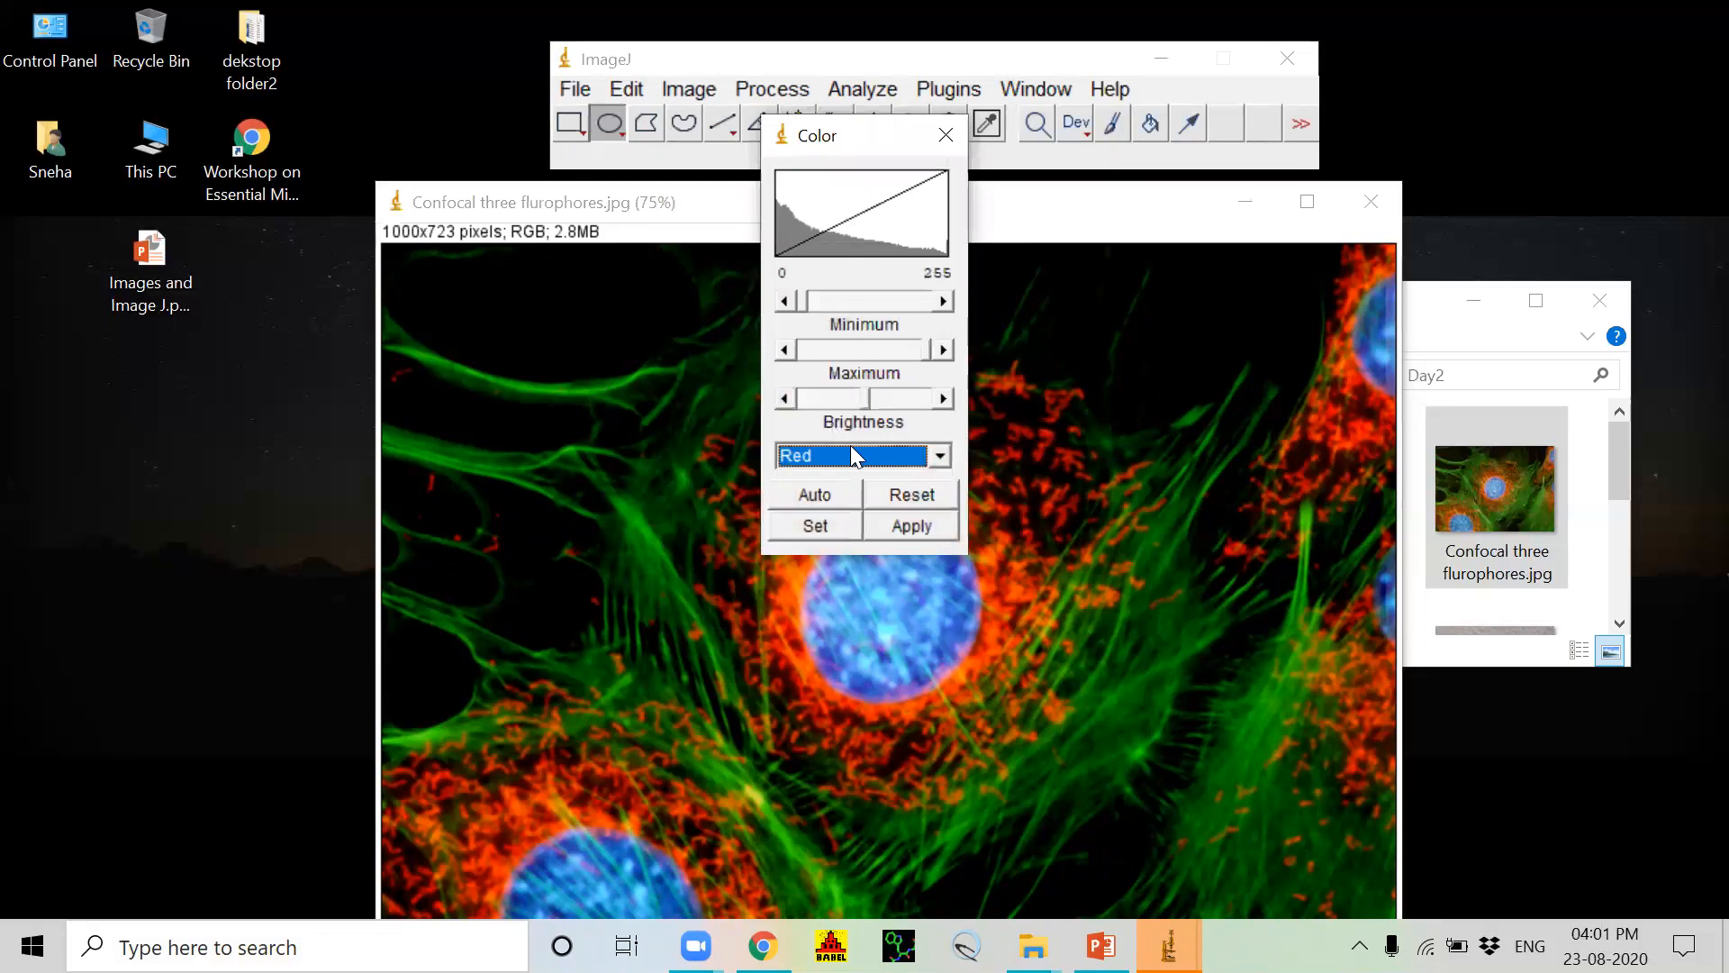
{"action": "left_click", "coordinate": [940, 453]}
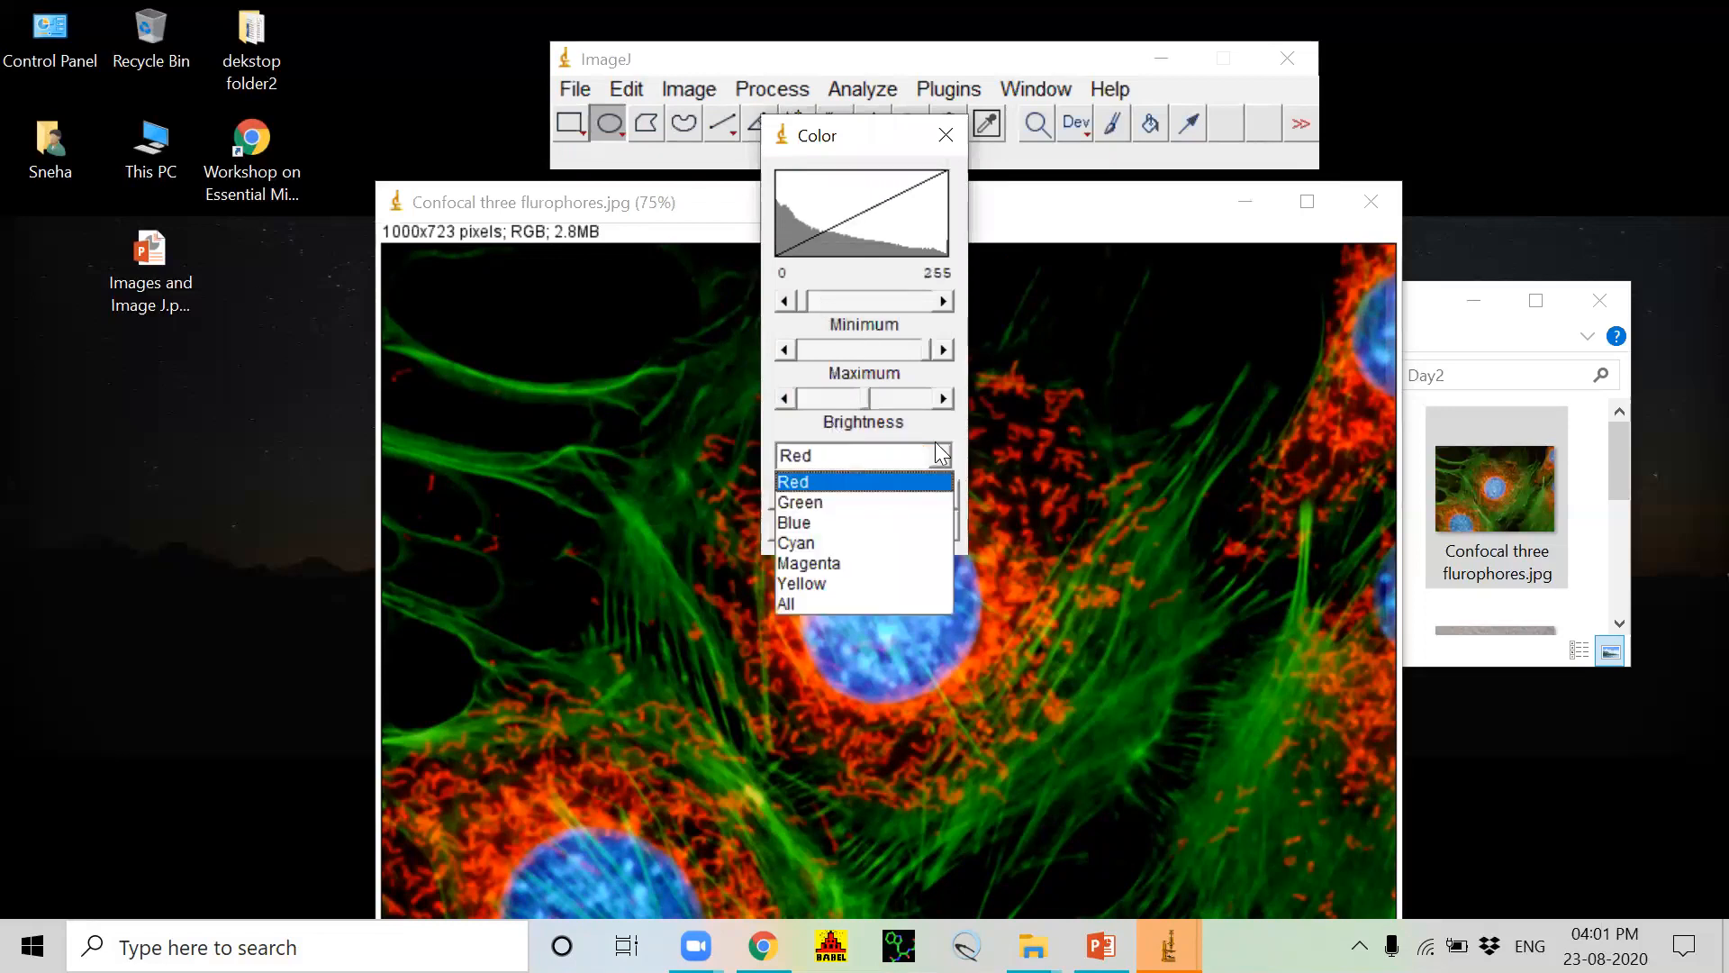
{"action": "left_click", "coordinate": [845, 483]}
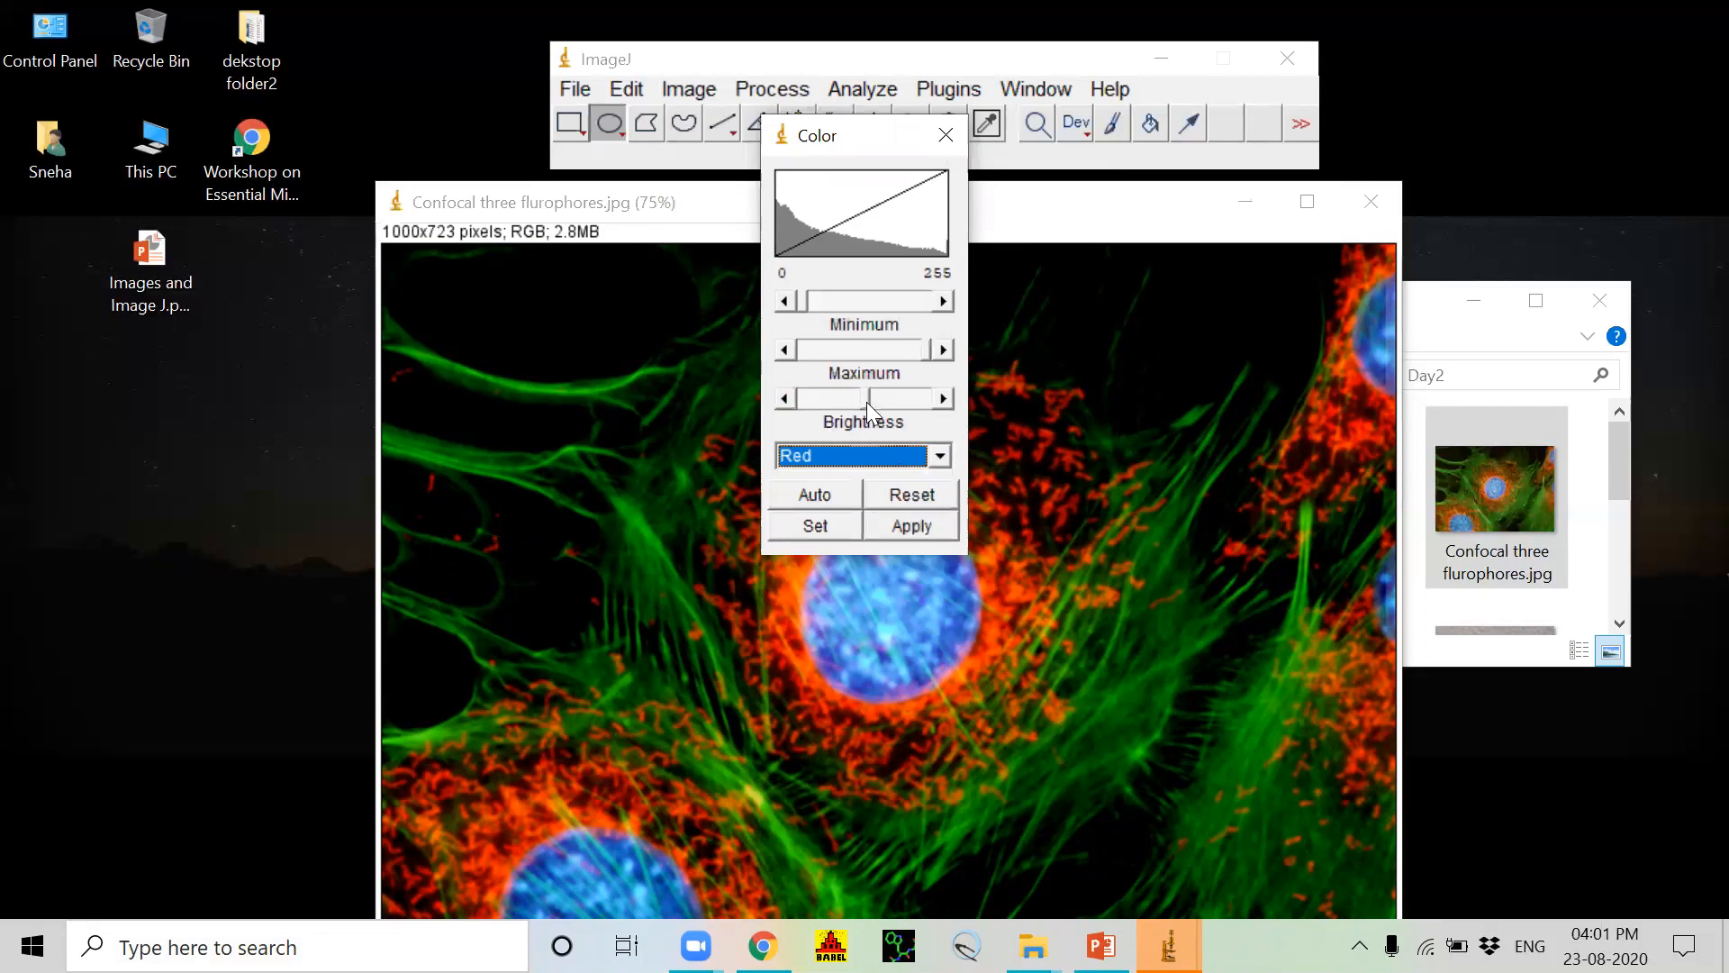
{"action": "left_click_drag", "start_coordinate": [868, 398], "coordinate": [870, 400]}
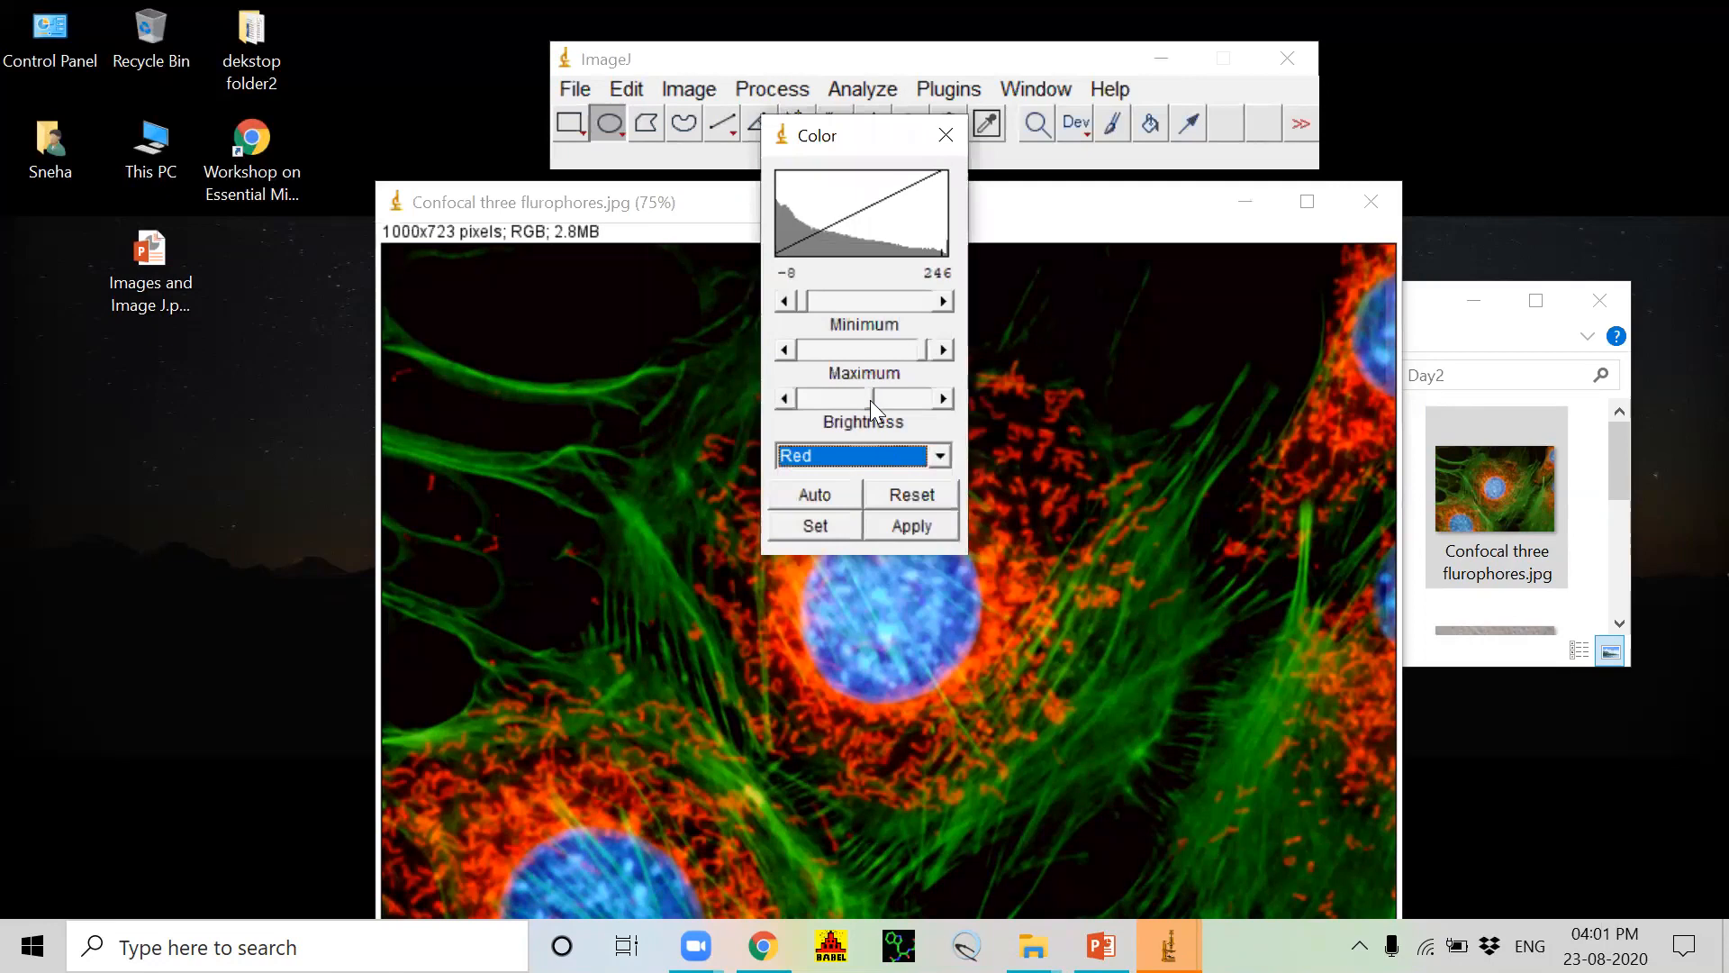
{"action": "left_click", "coordinate": [912, 521]}
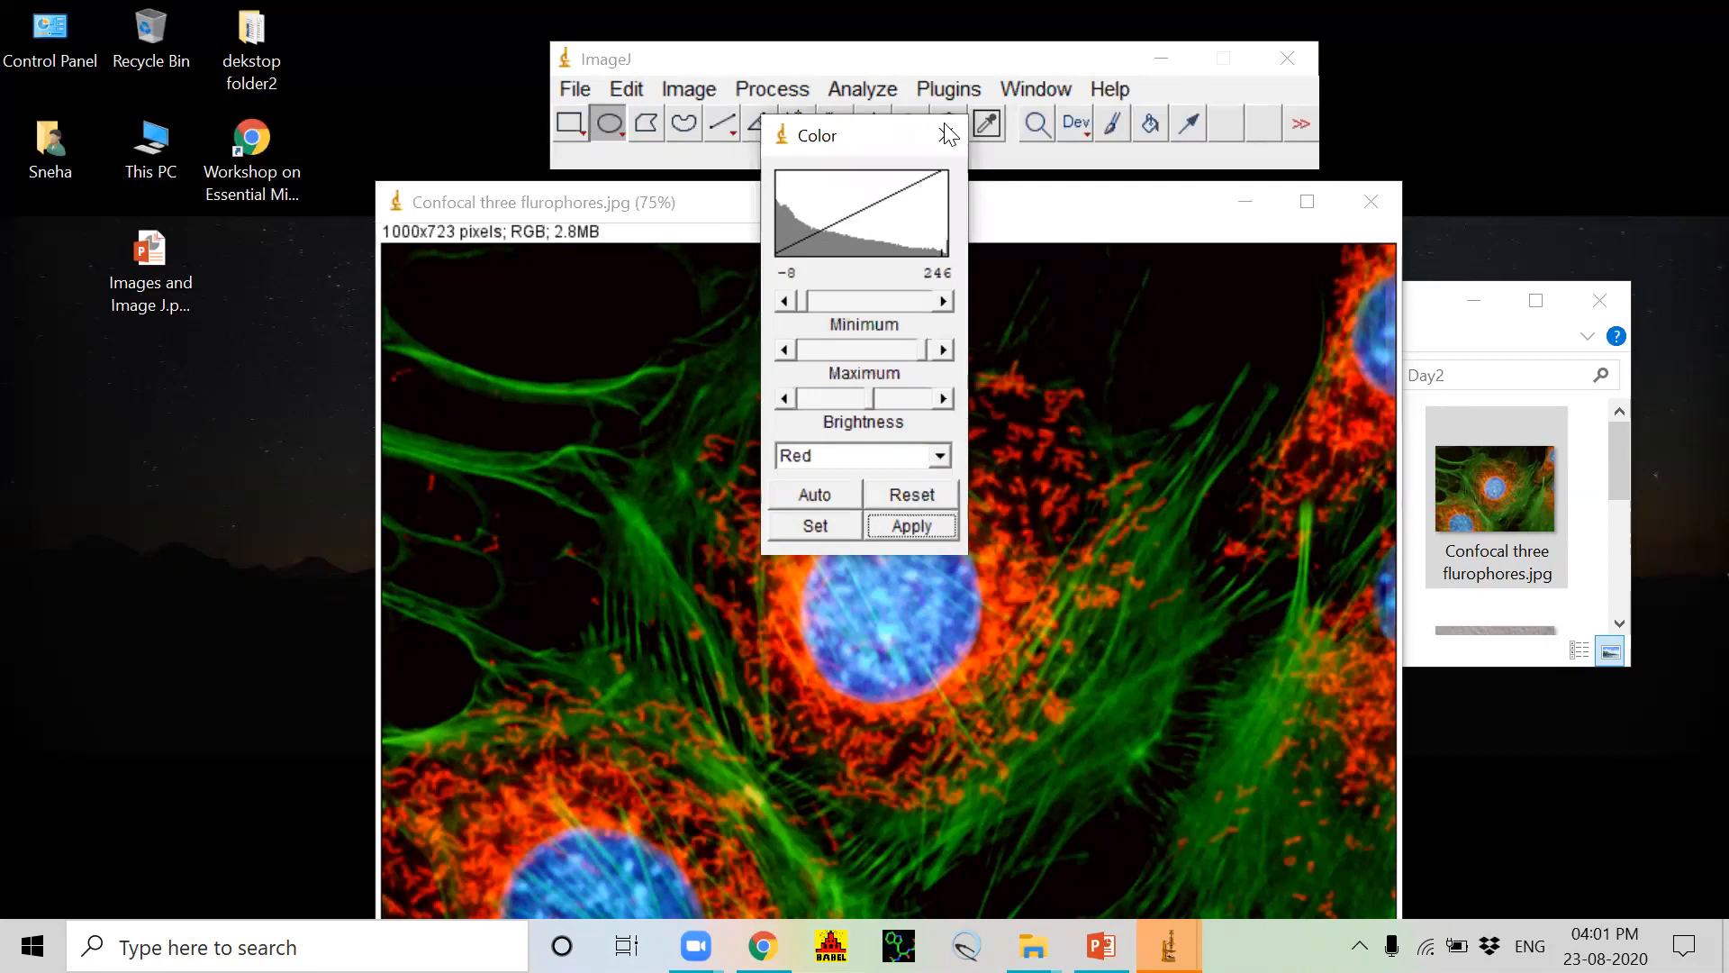
Step: Brighten the green channel in Color Balance to a range of about -8 to 246
{"action": "left_click", "coordinate": [939, 453]}
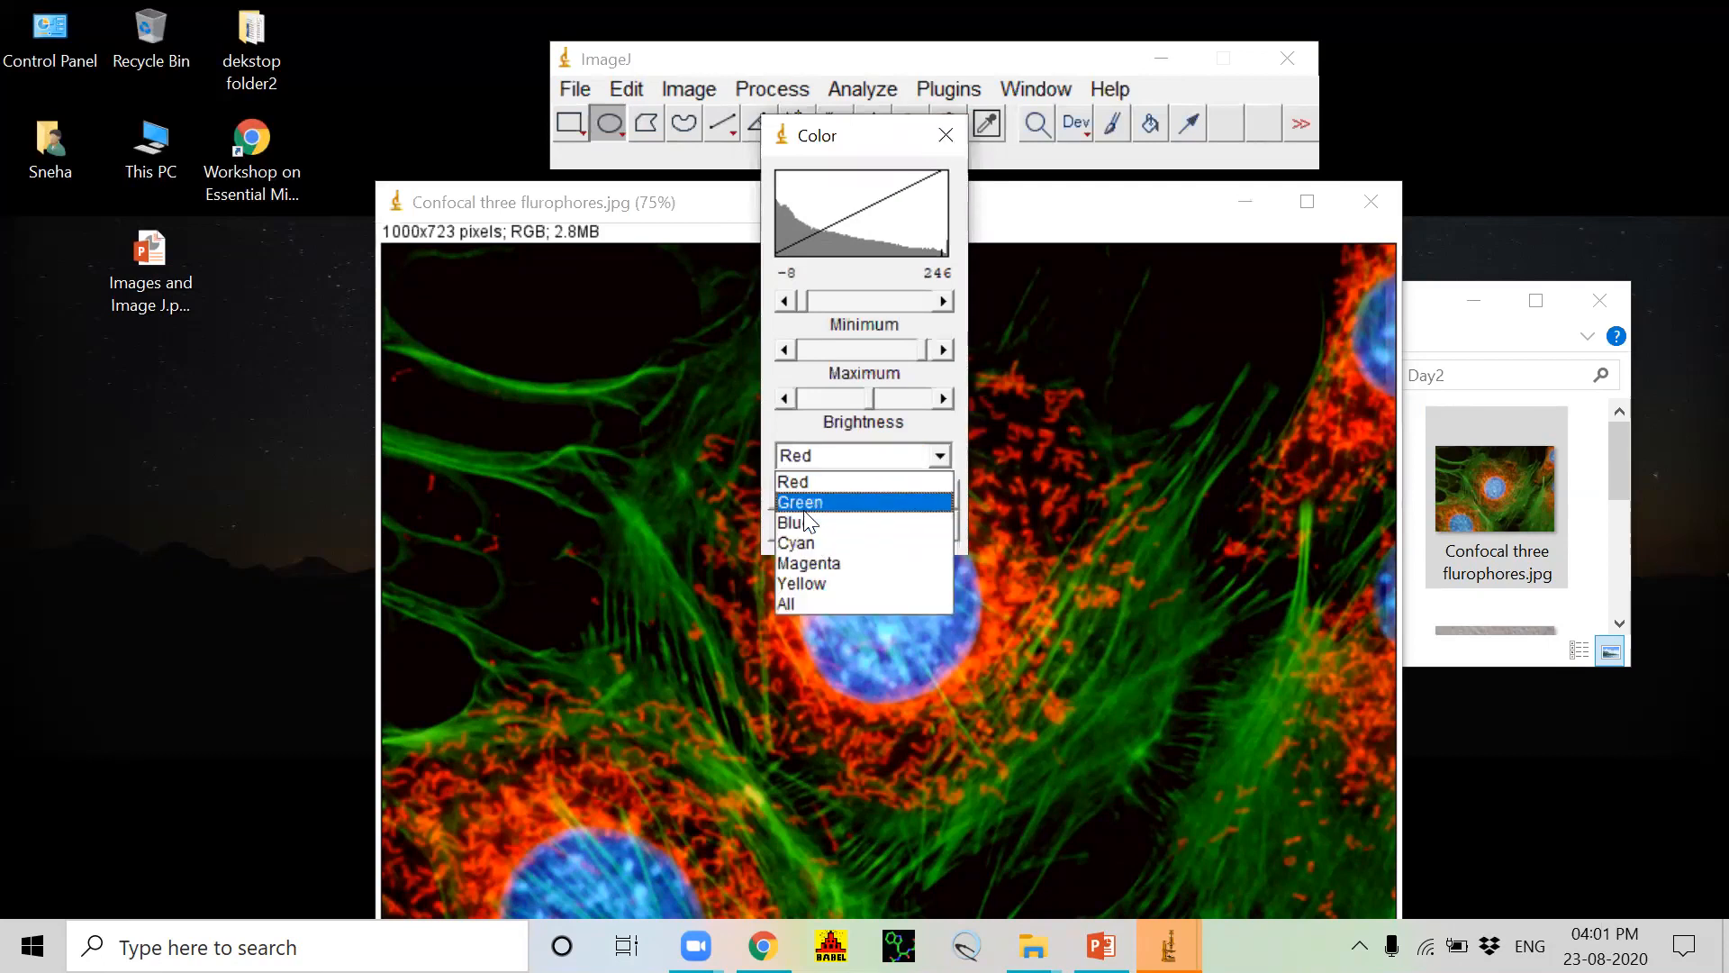
{"action": "left_click", "coordinate": [808, 503]}
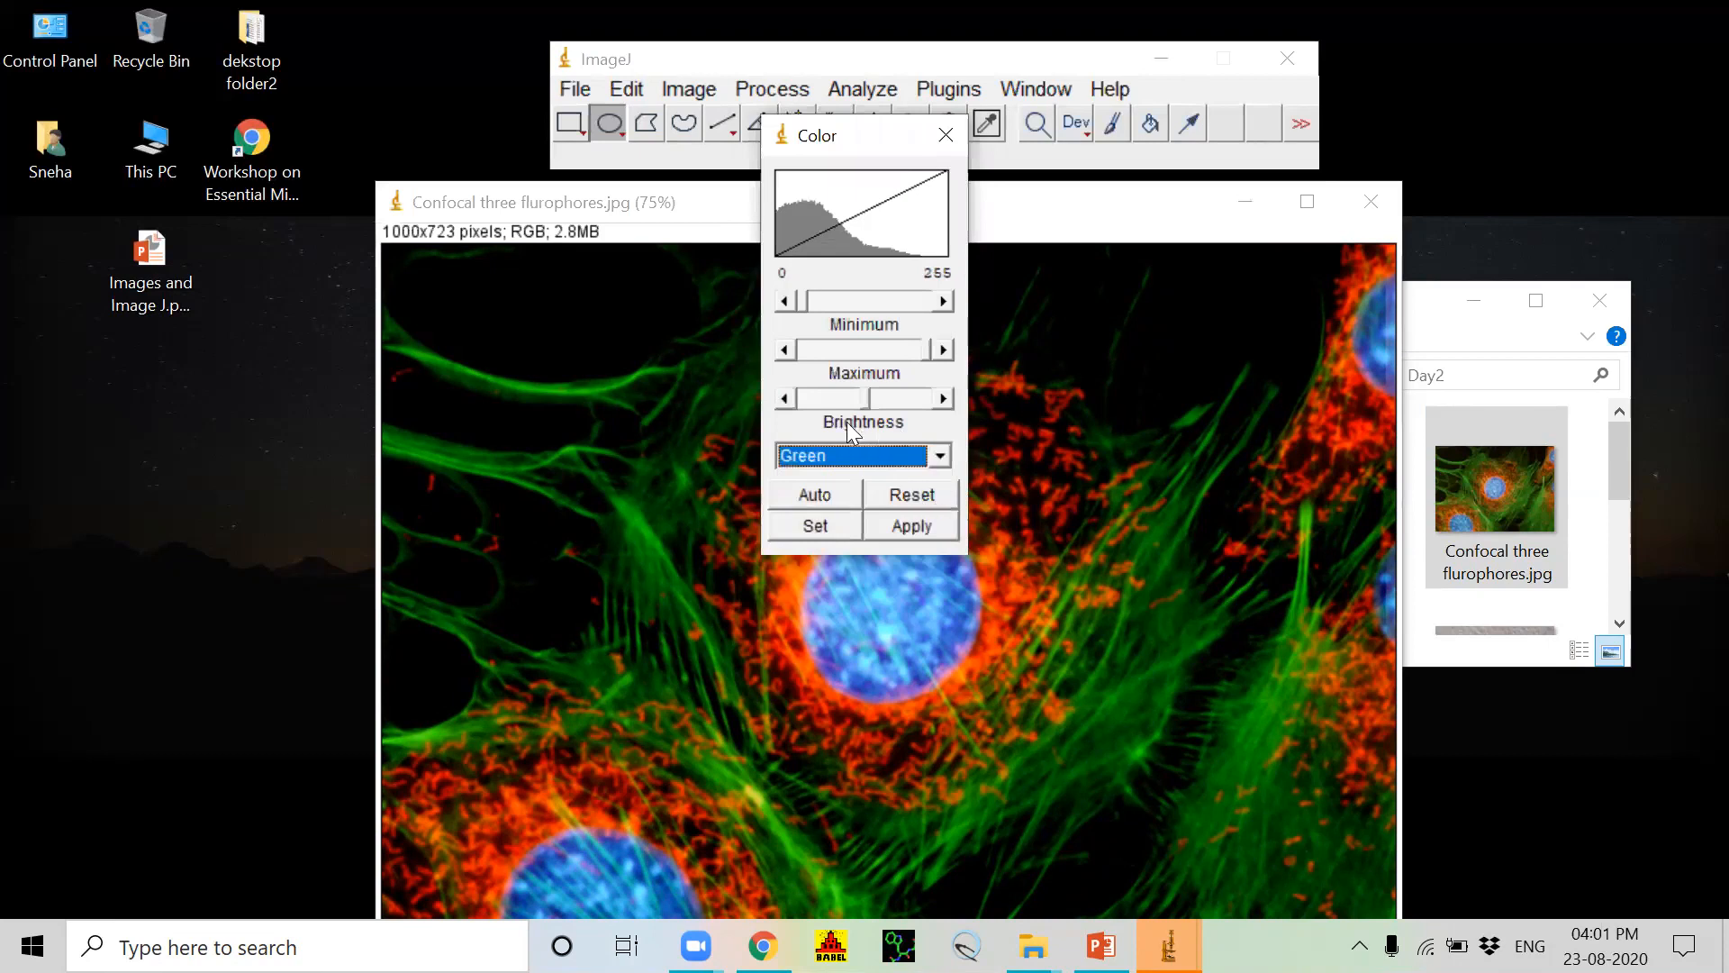
{"action": "left_click_drag", "start_coordinate": [868, 400], "coordinate": [872, 400]}
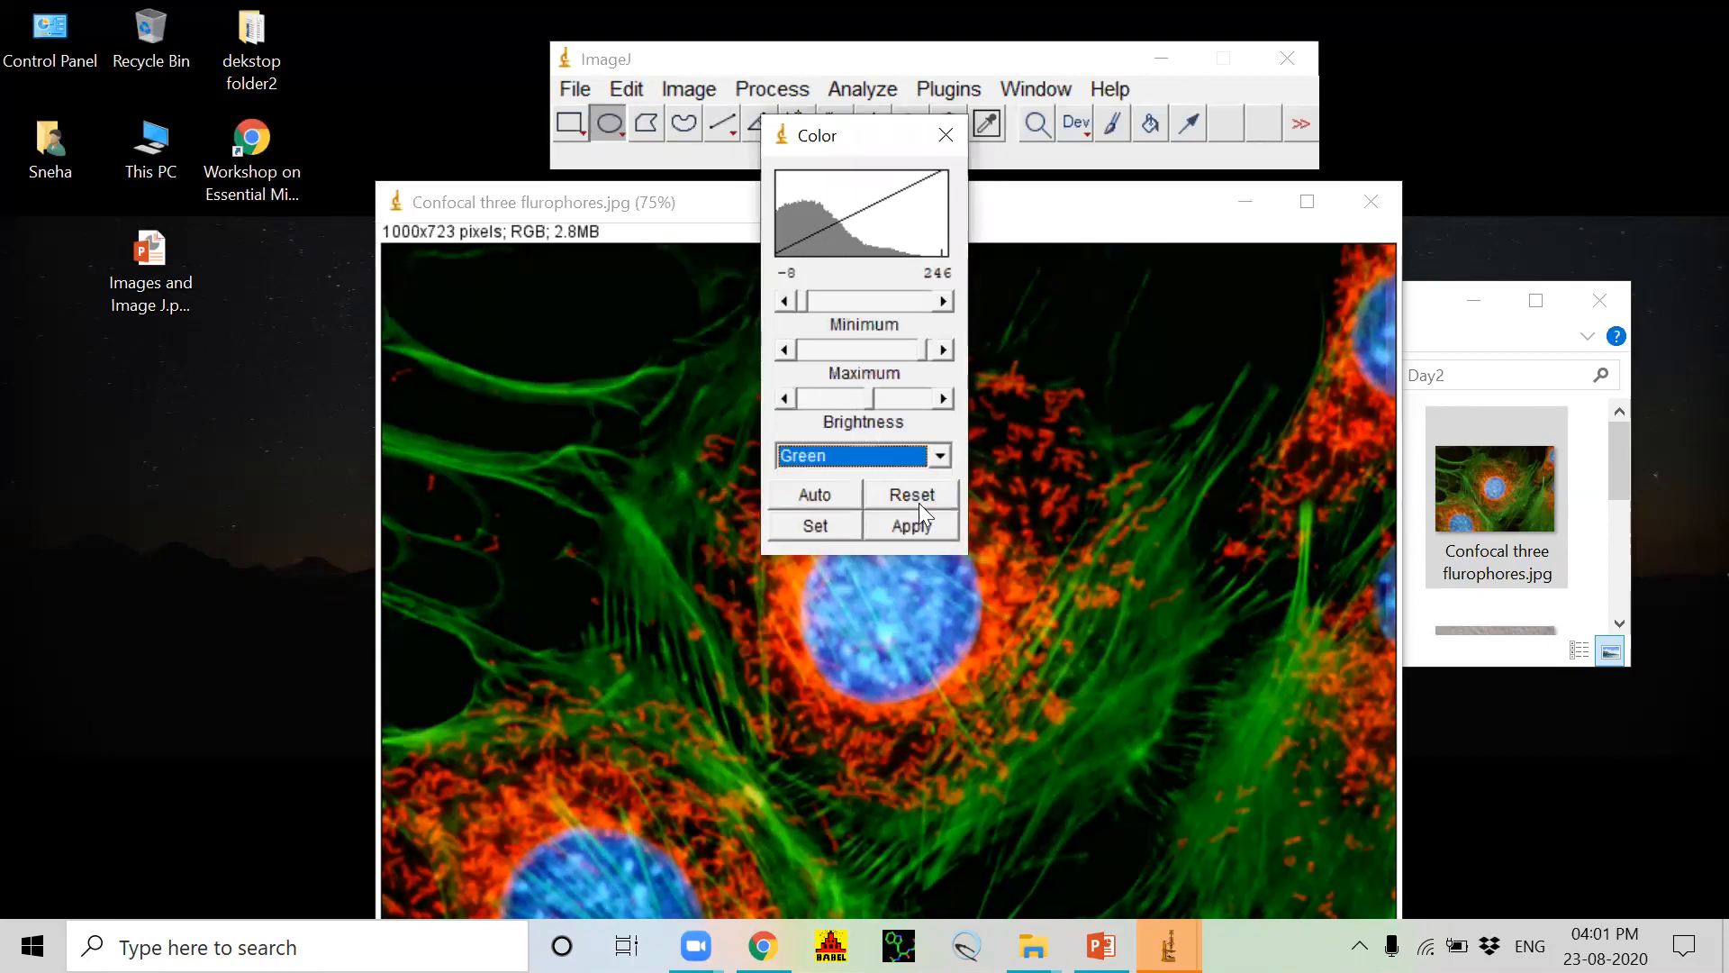
Step: Brighten the blue channel to a range of about -19 to 235, apply it and close Color Balance
{"action": "left_click", "coordinate": [938, 456]}
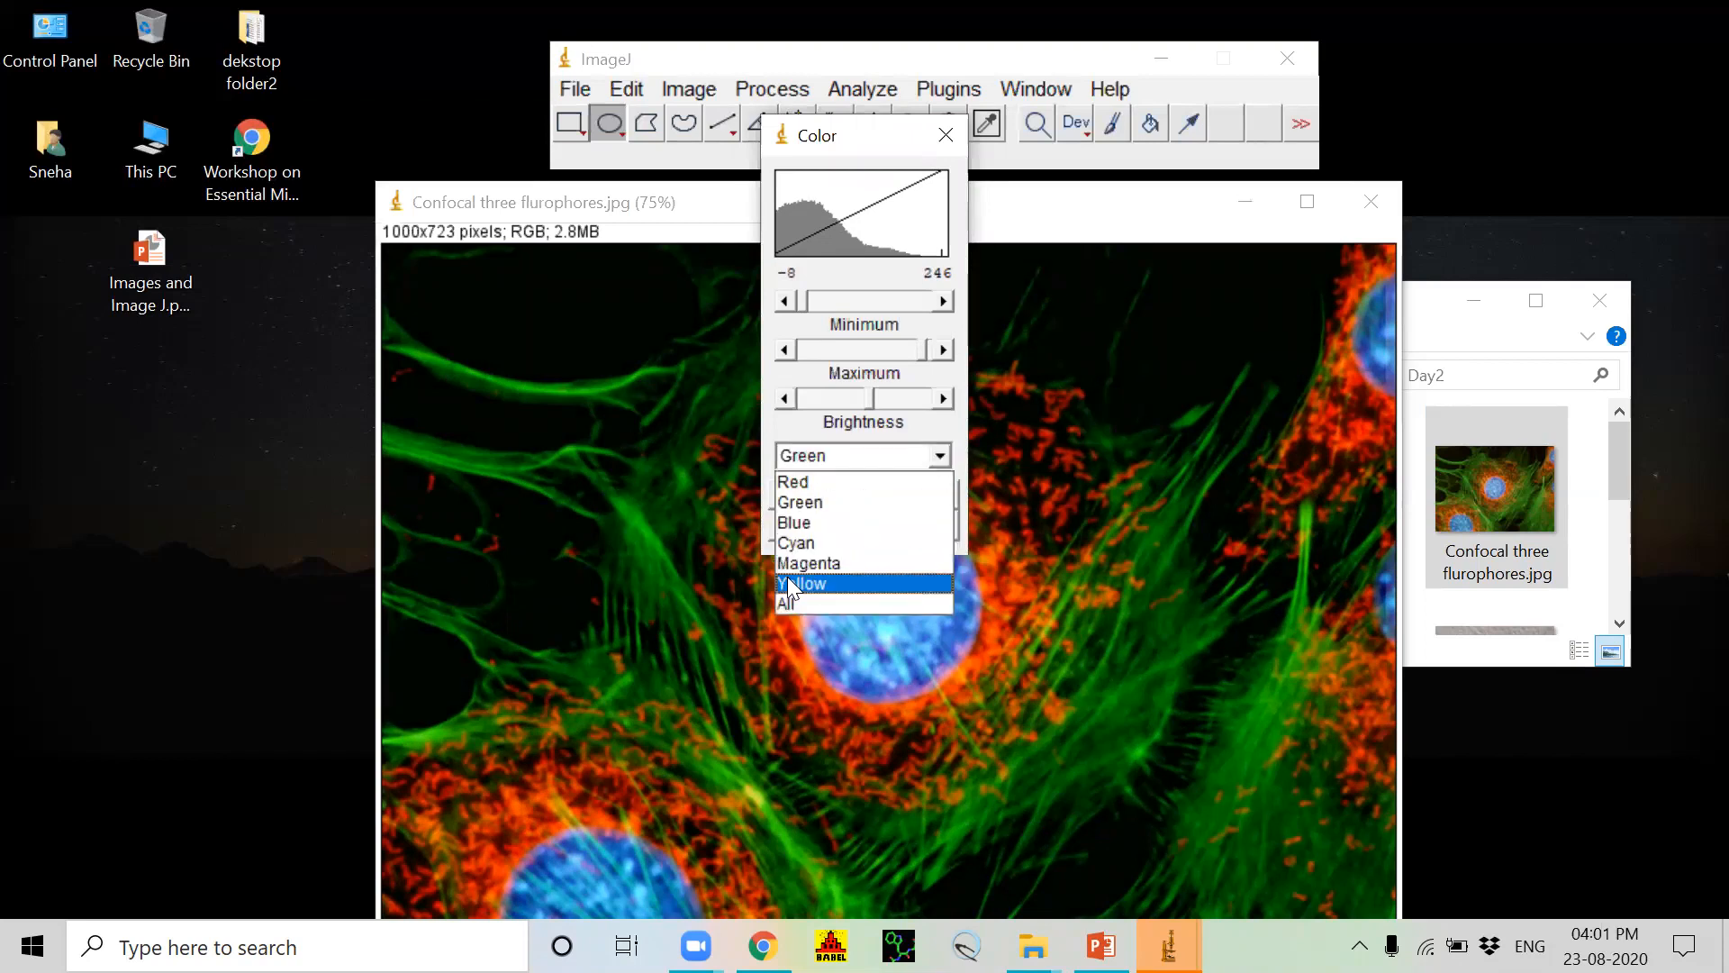
{"action": "left_click", "coordinate": [786, 524]}
{"action": "left_click", "coordinate": [917, 521]}
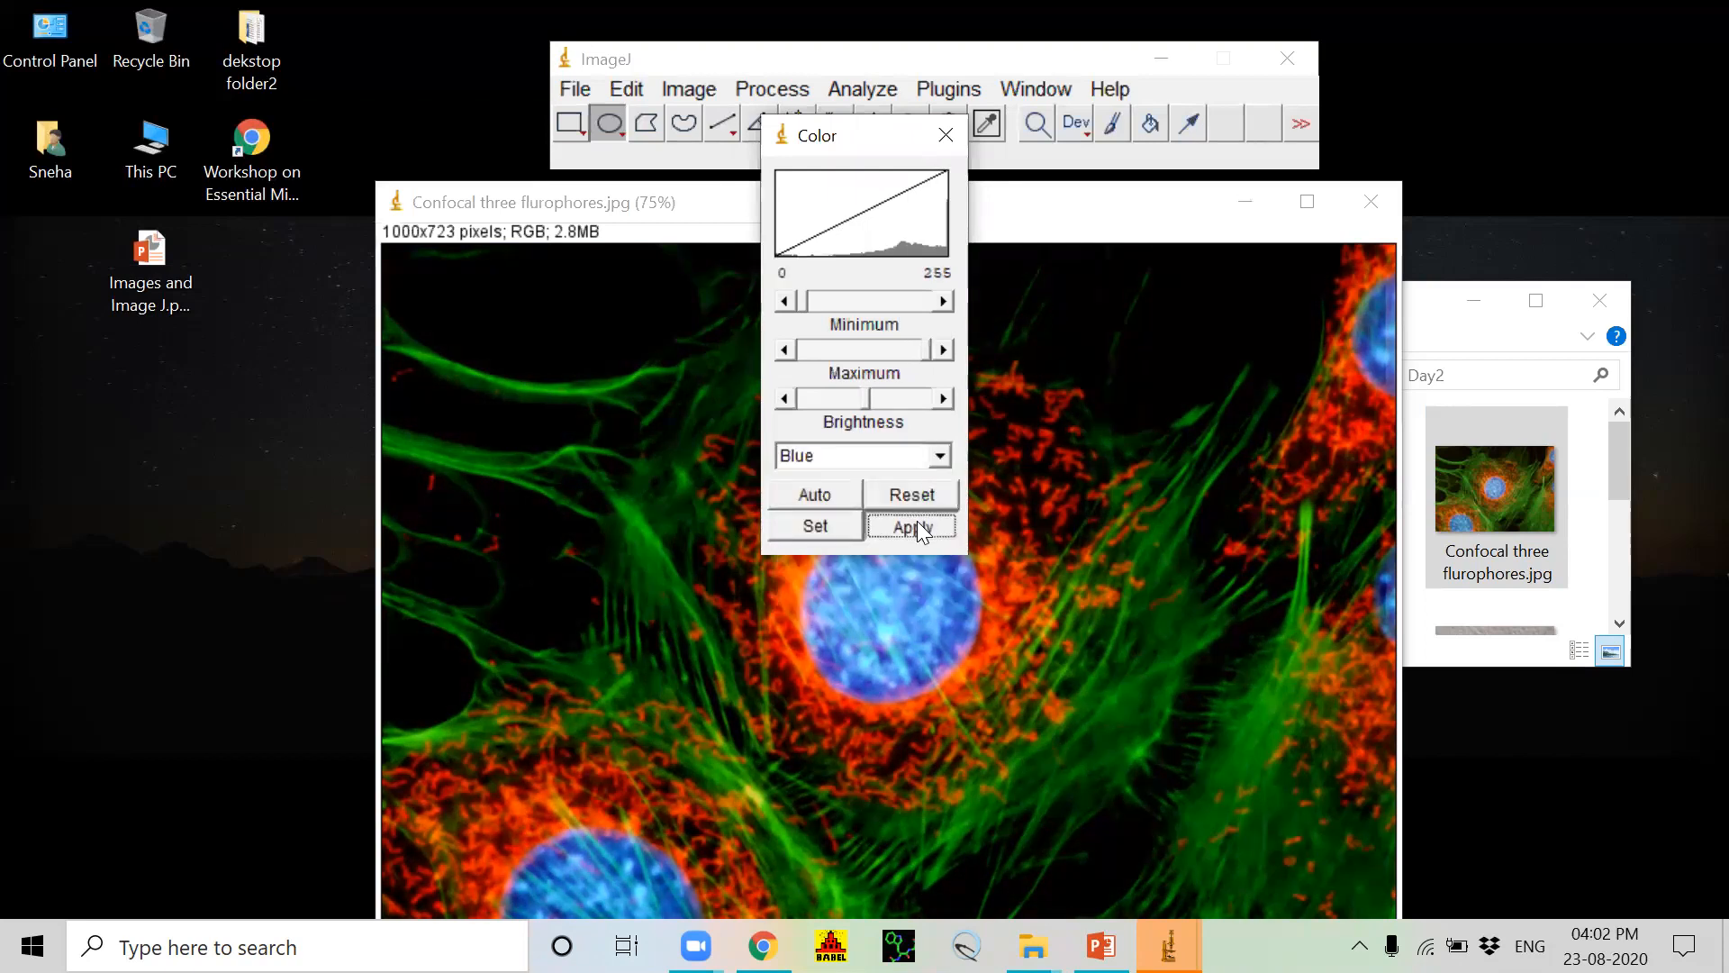
{"action": "left_click_drag", "start_coordinate": [871, 399], "coordinate": [874, 401]}
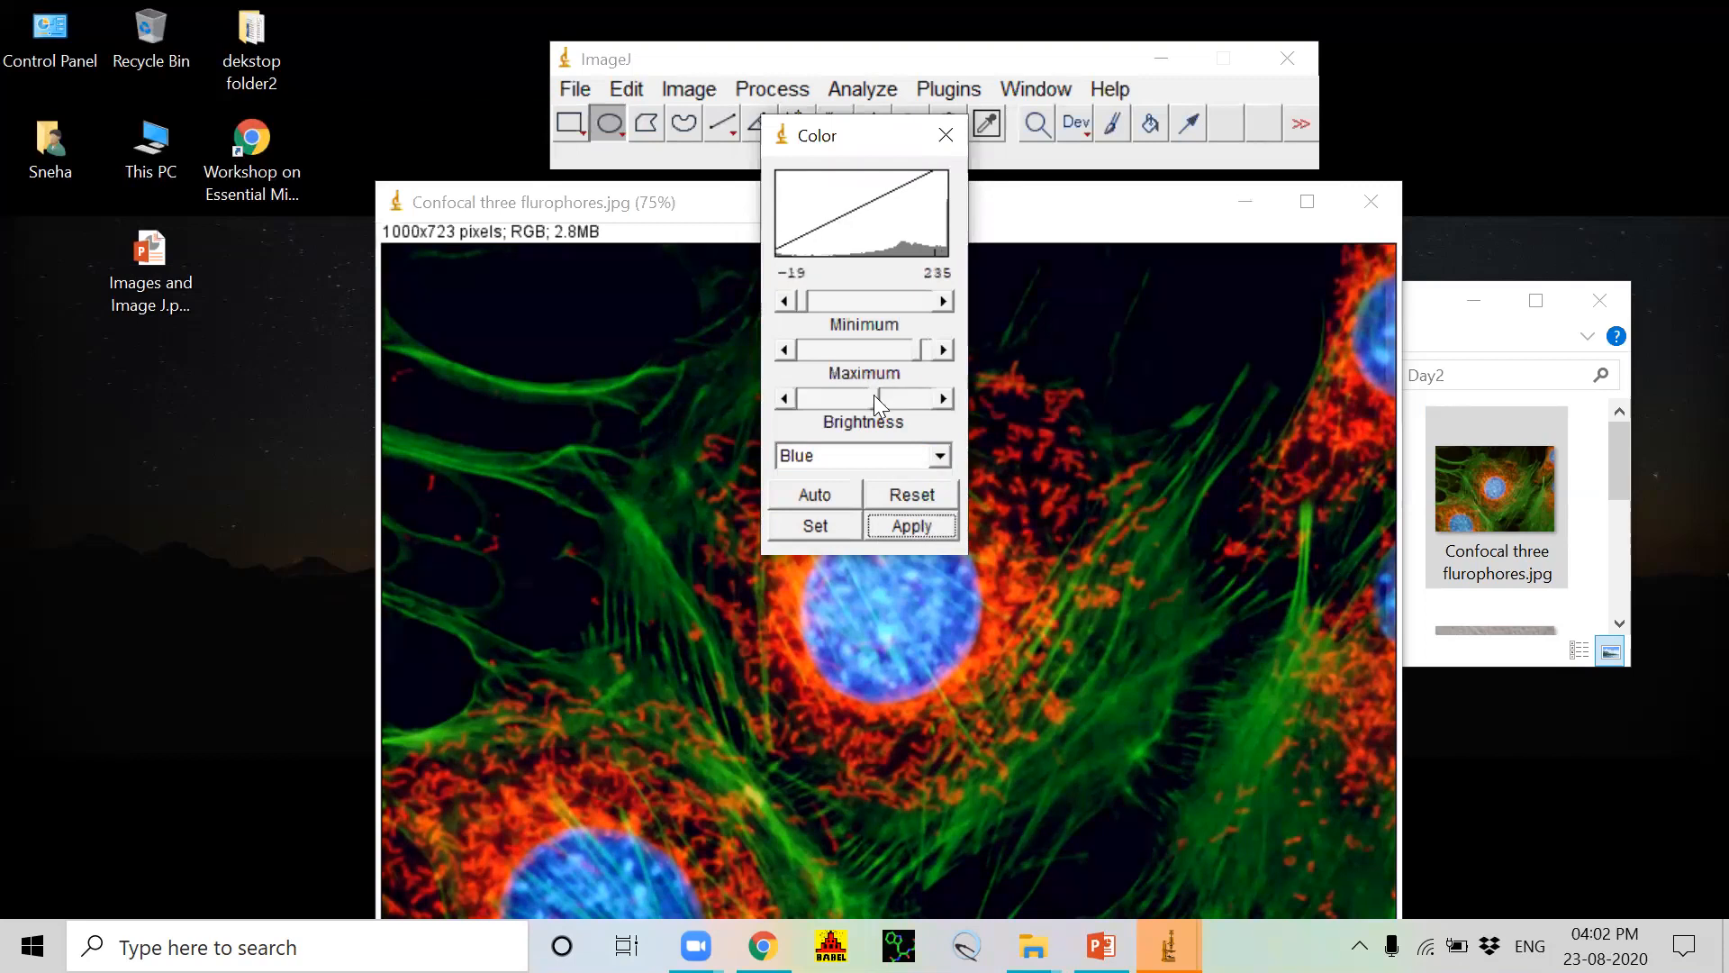
{"action": "left_click", "coordinate": [904, 520]}
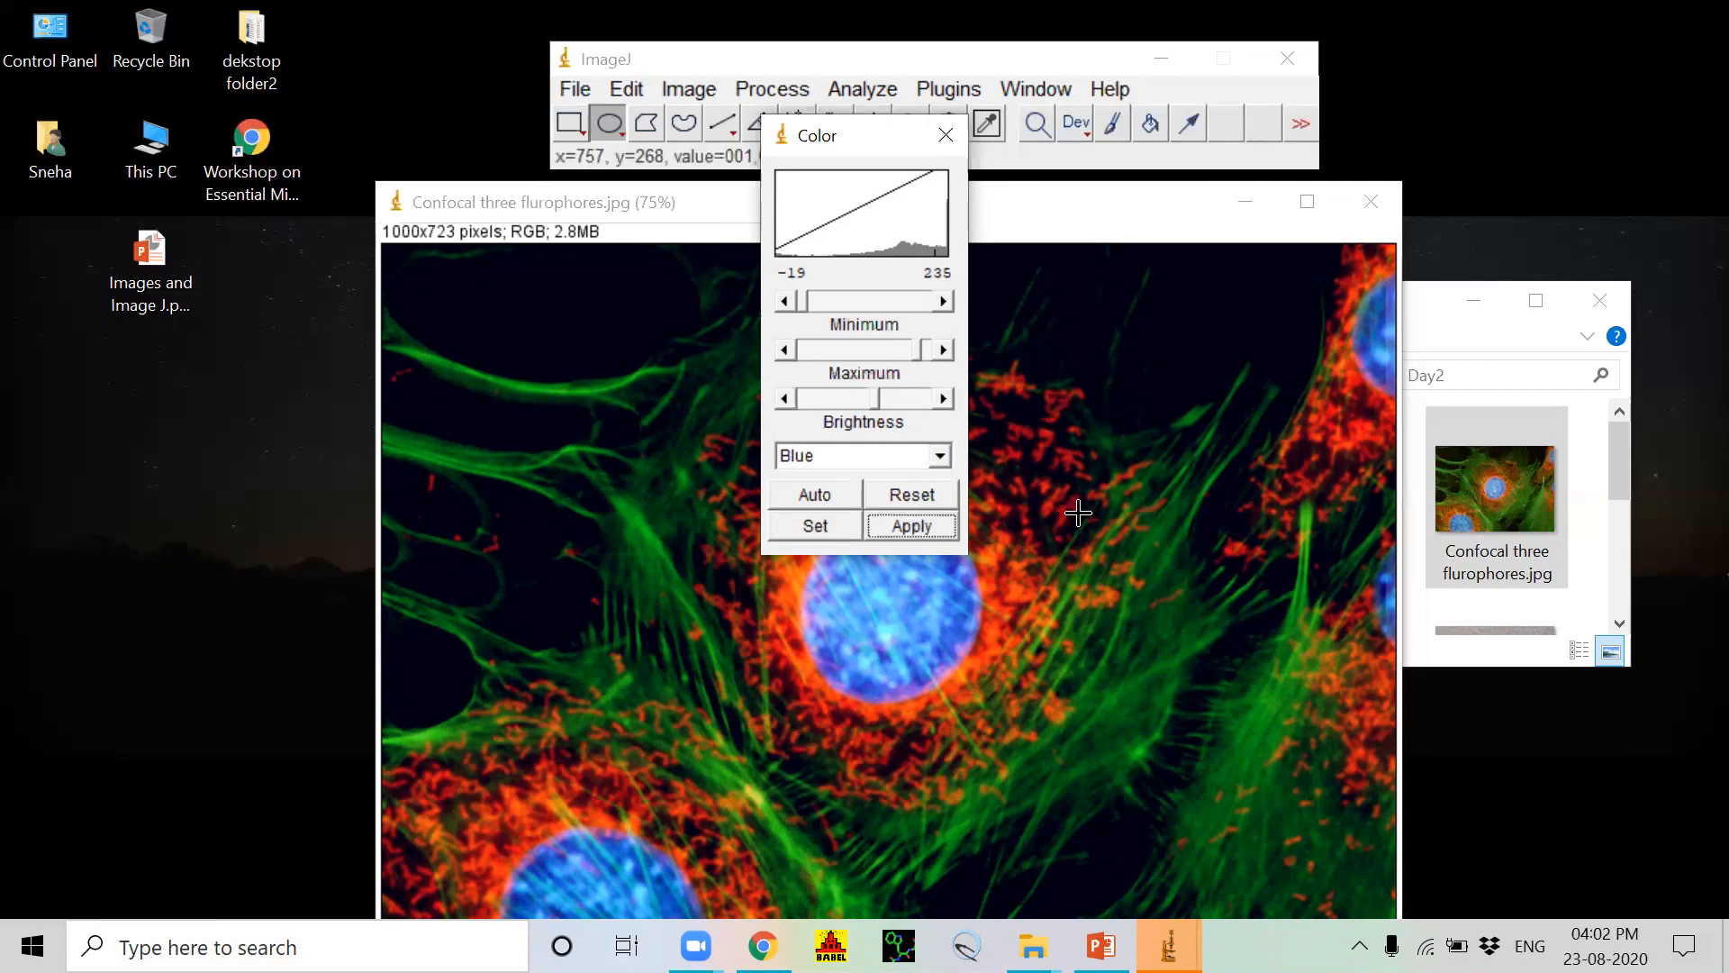
{"action": "left_click", "coordinate": [945, 135]}
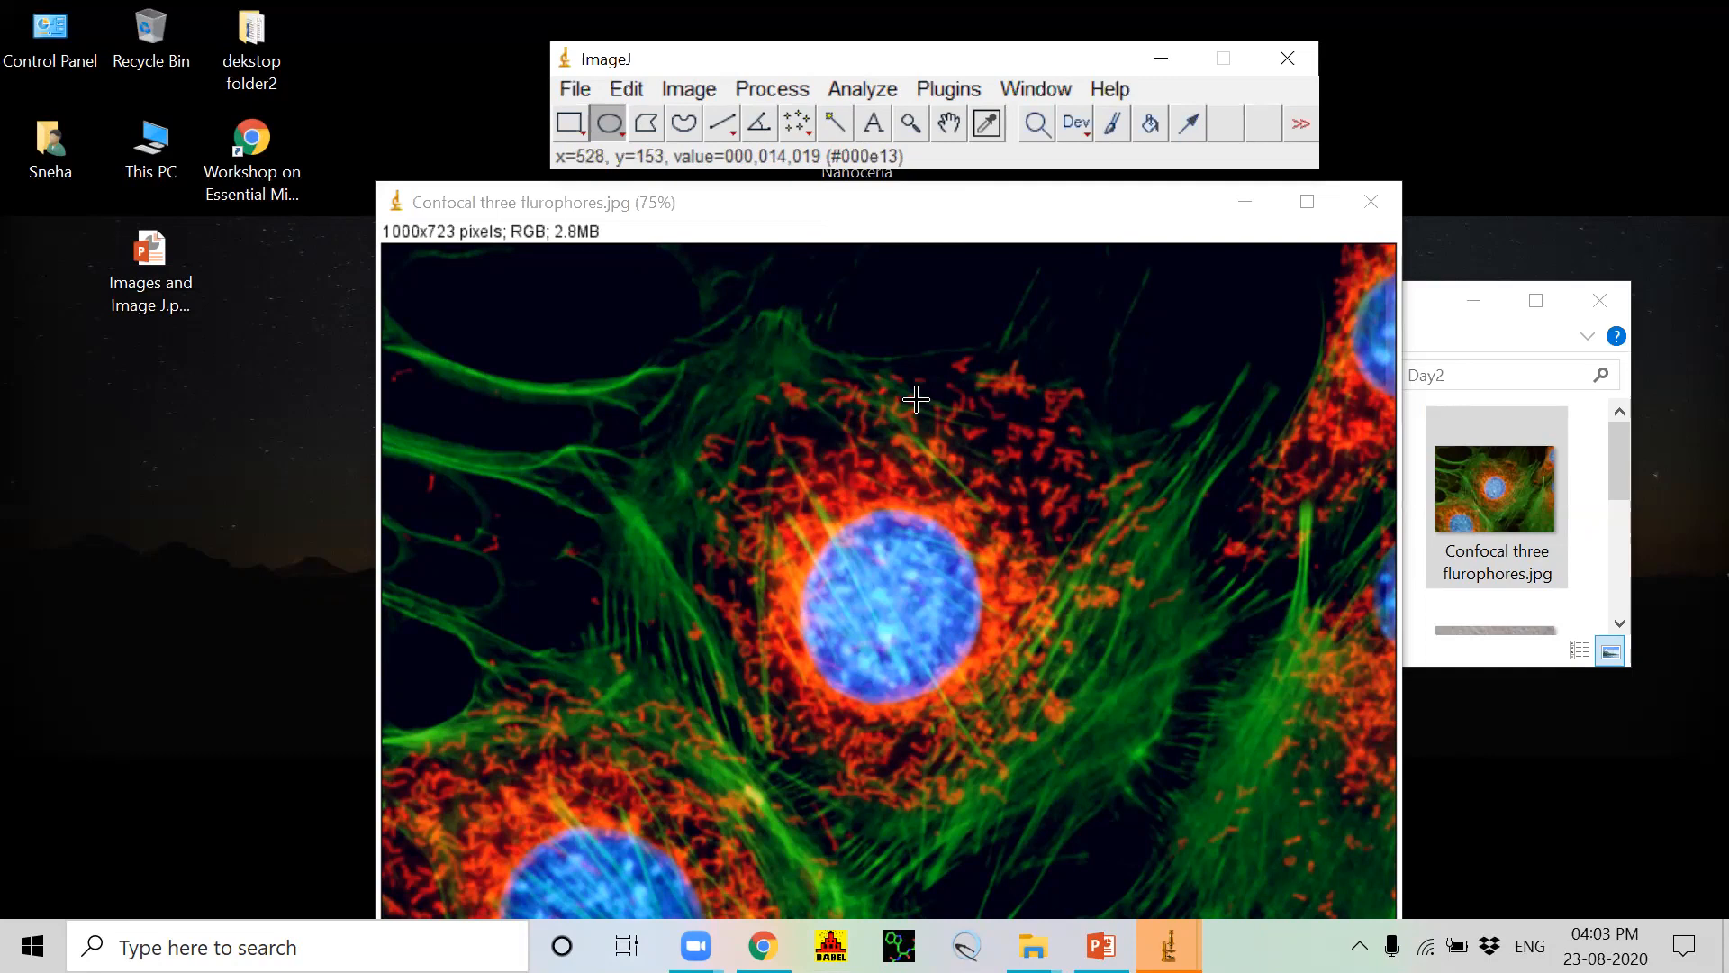
Step: Split the RGB confocal image into separate red, green and blue channel images
{"action": "left_click", "coordinate": [690, 90]}
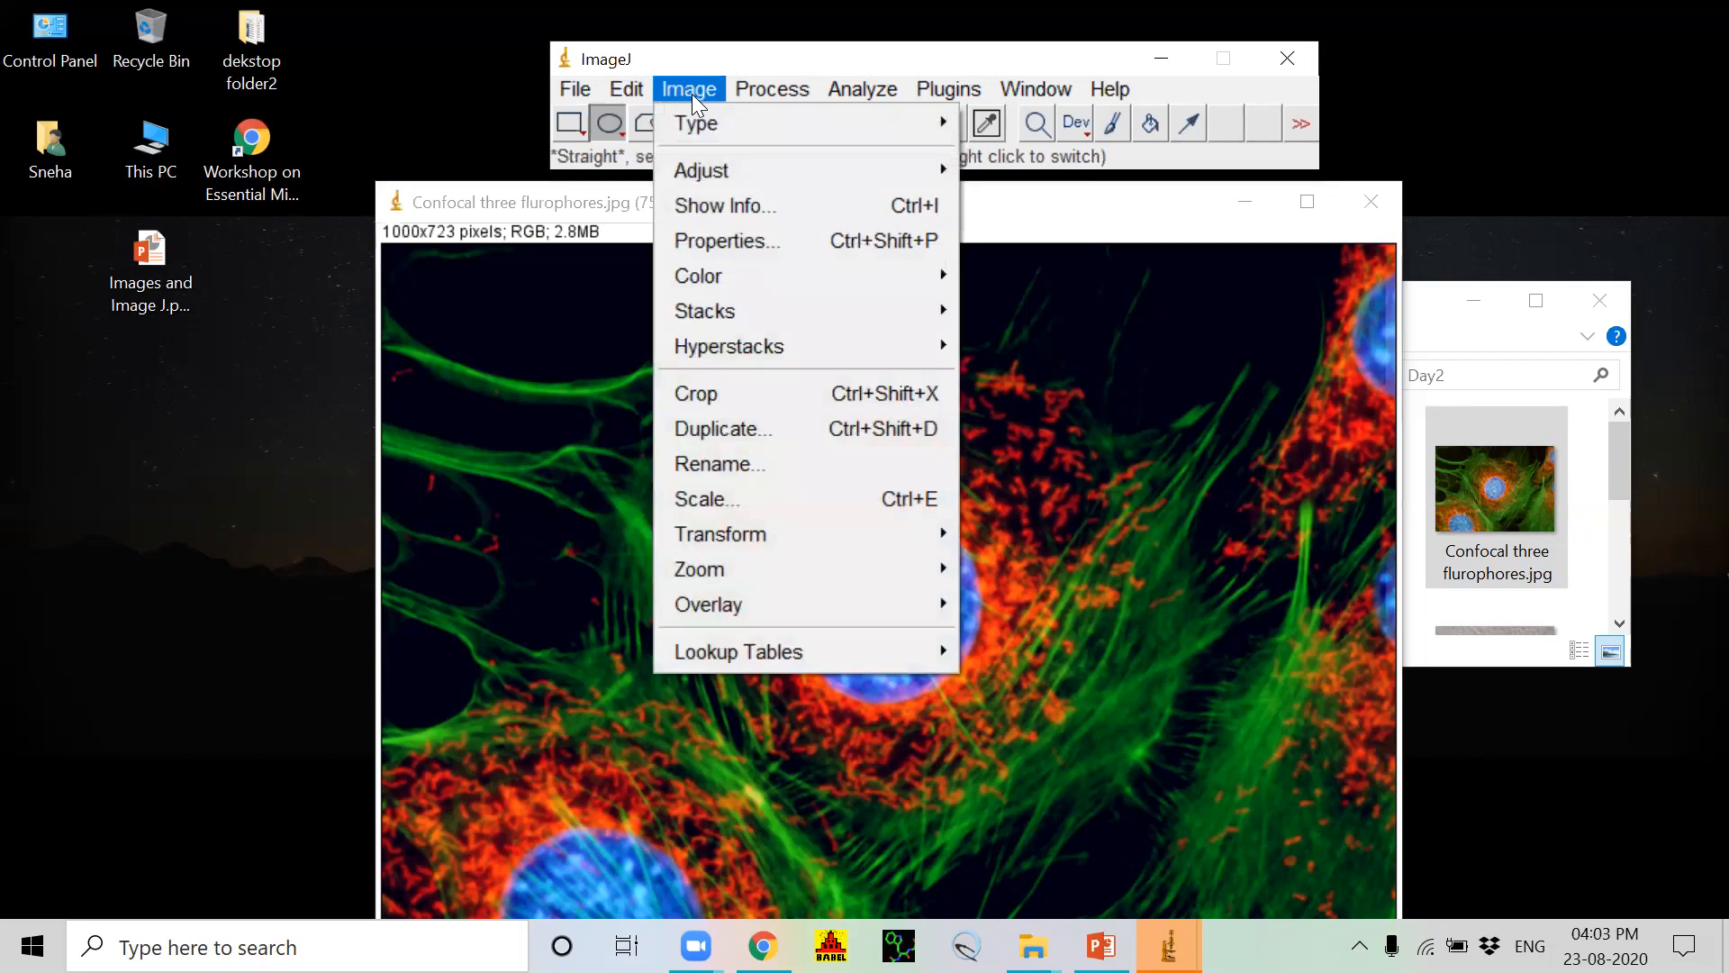
{"action": "mouse_move", "coordinate": [949, 281]}
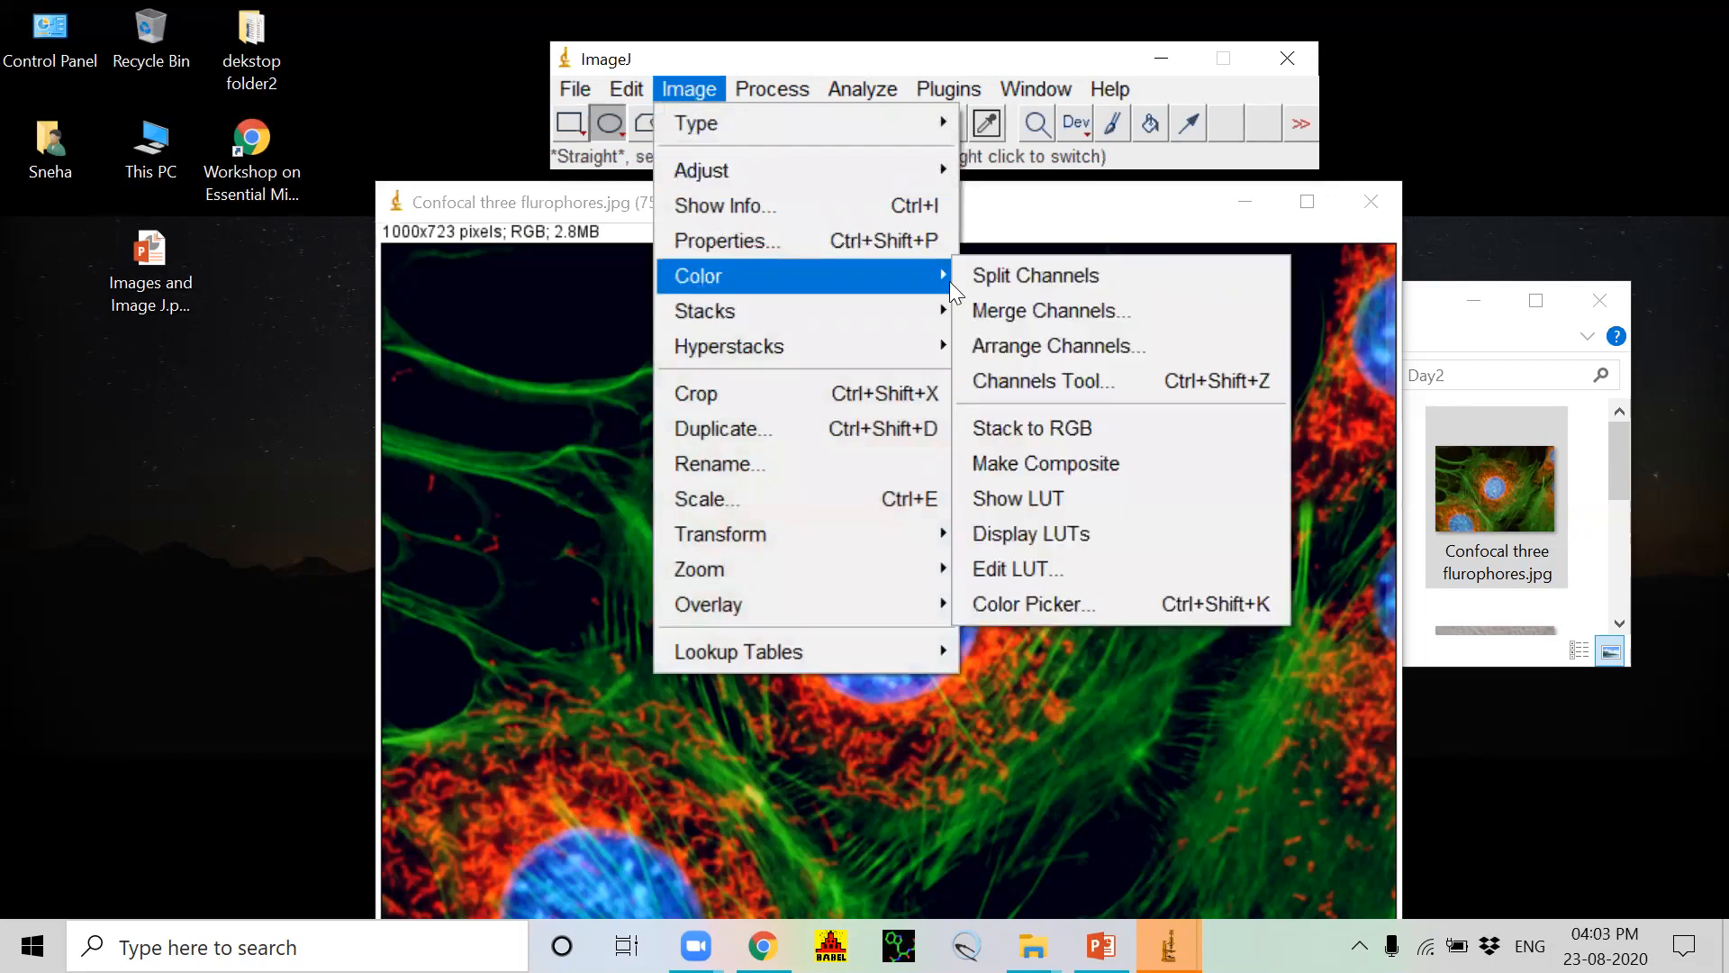
{"action": "left_click", "coordinate": [1043, 274]}
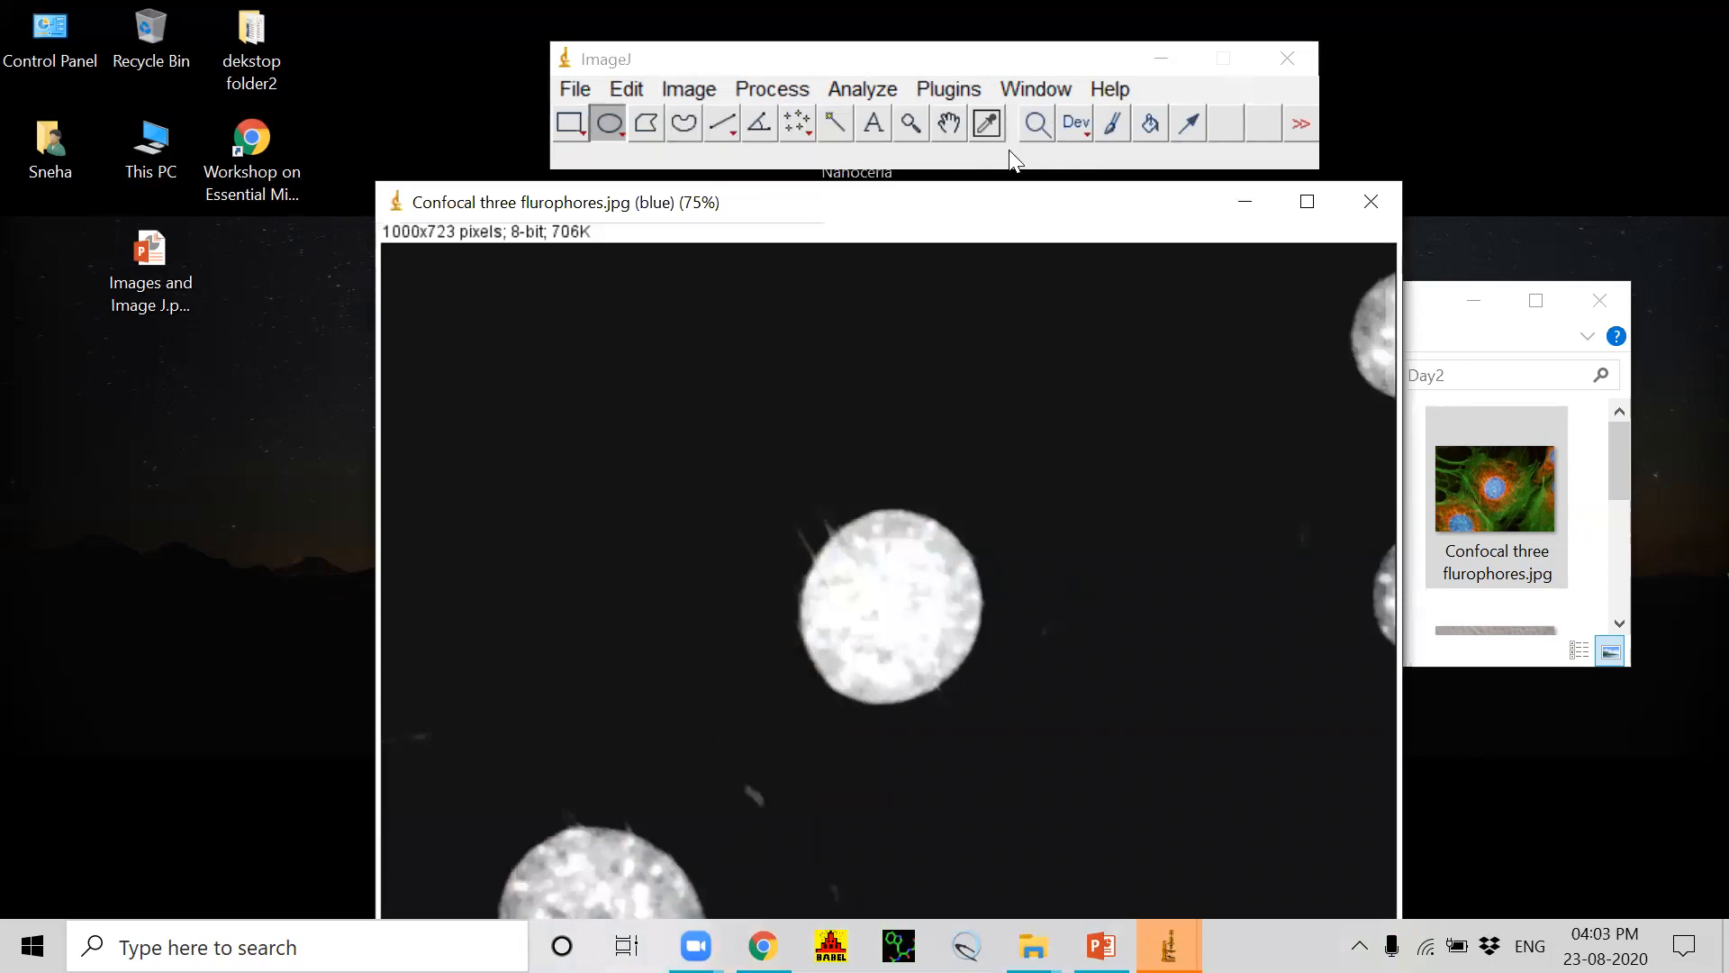
Step: Move the blue, green and red channel windows apart so each can be viewed
{"action": "left_click_drag", "start_coordinate": [965, 219], "coordinate": [443, 212]}
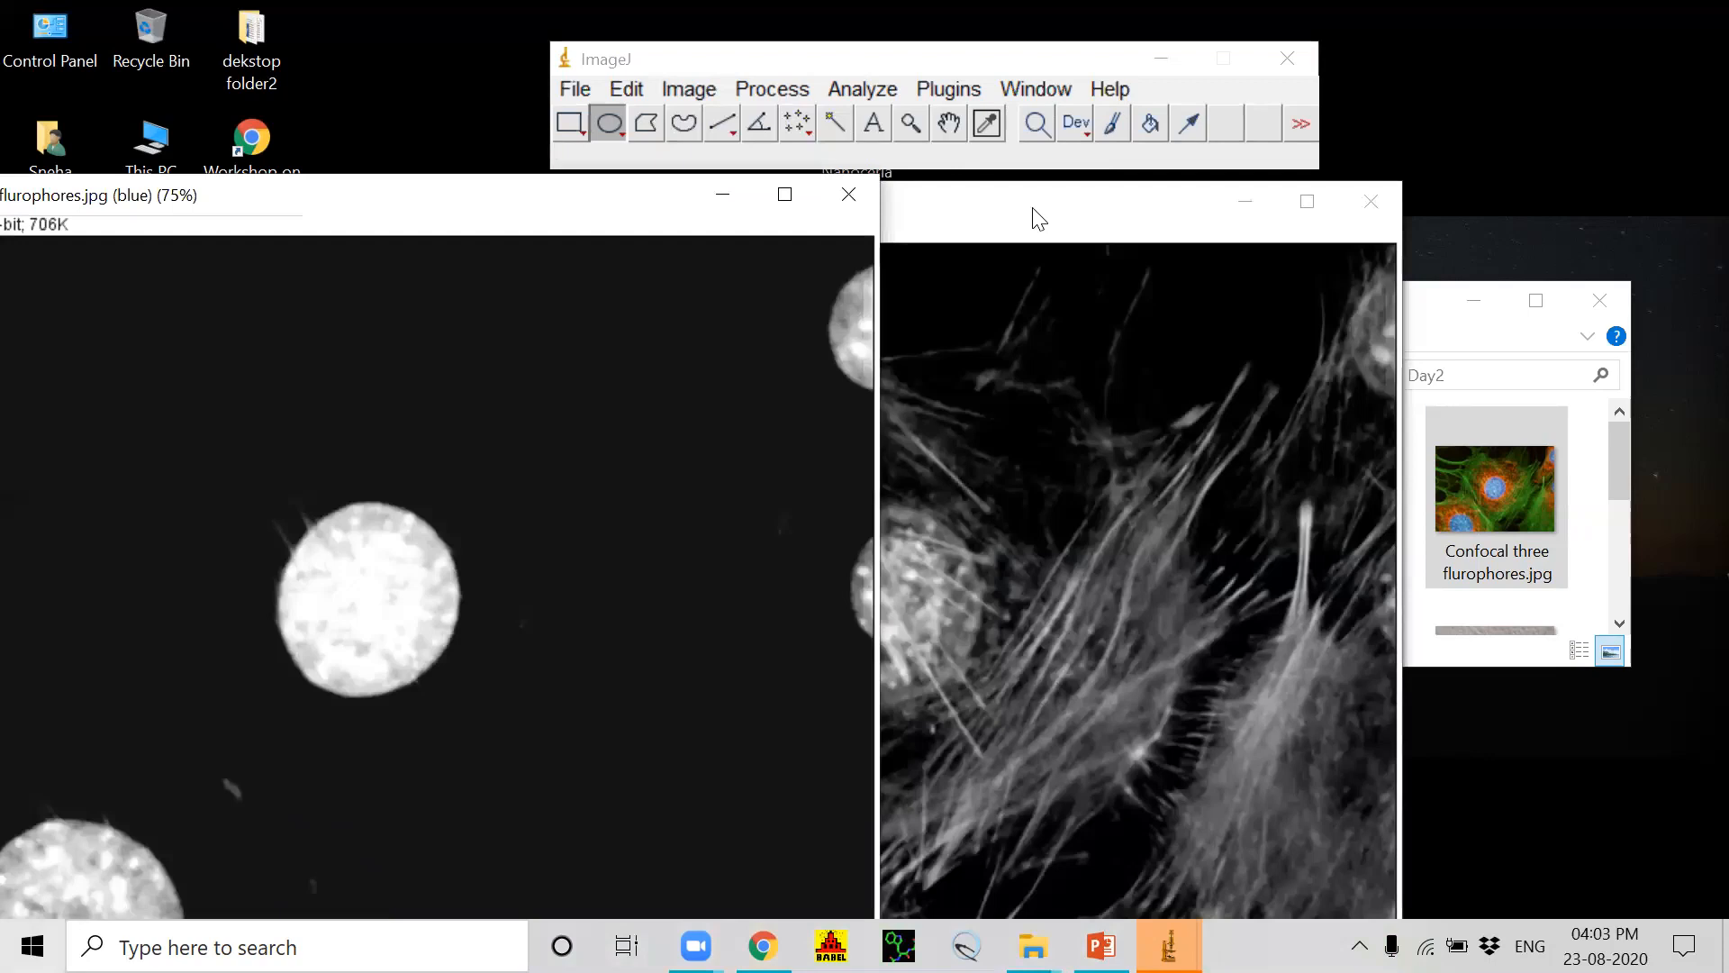
{"action": "left_click", "coordinate": [1034, 211]}
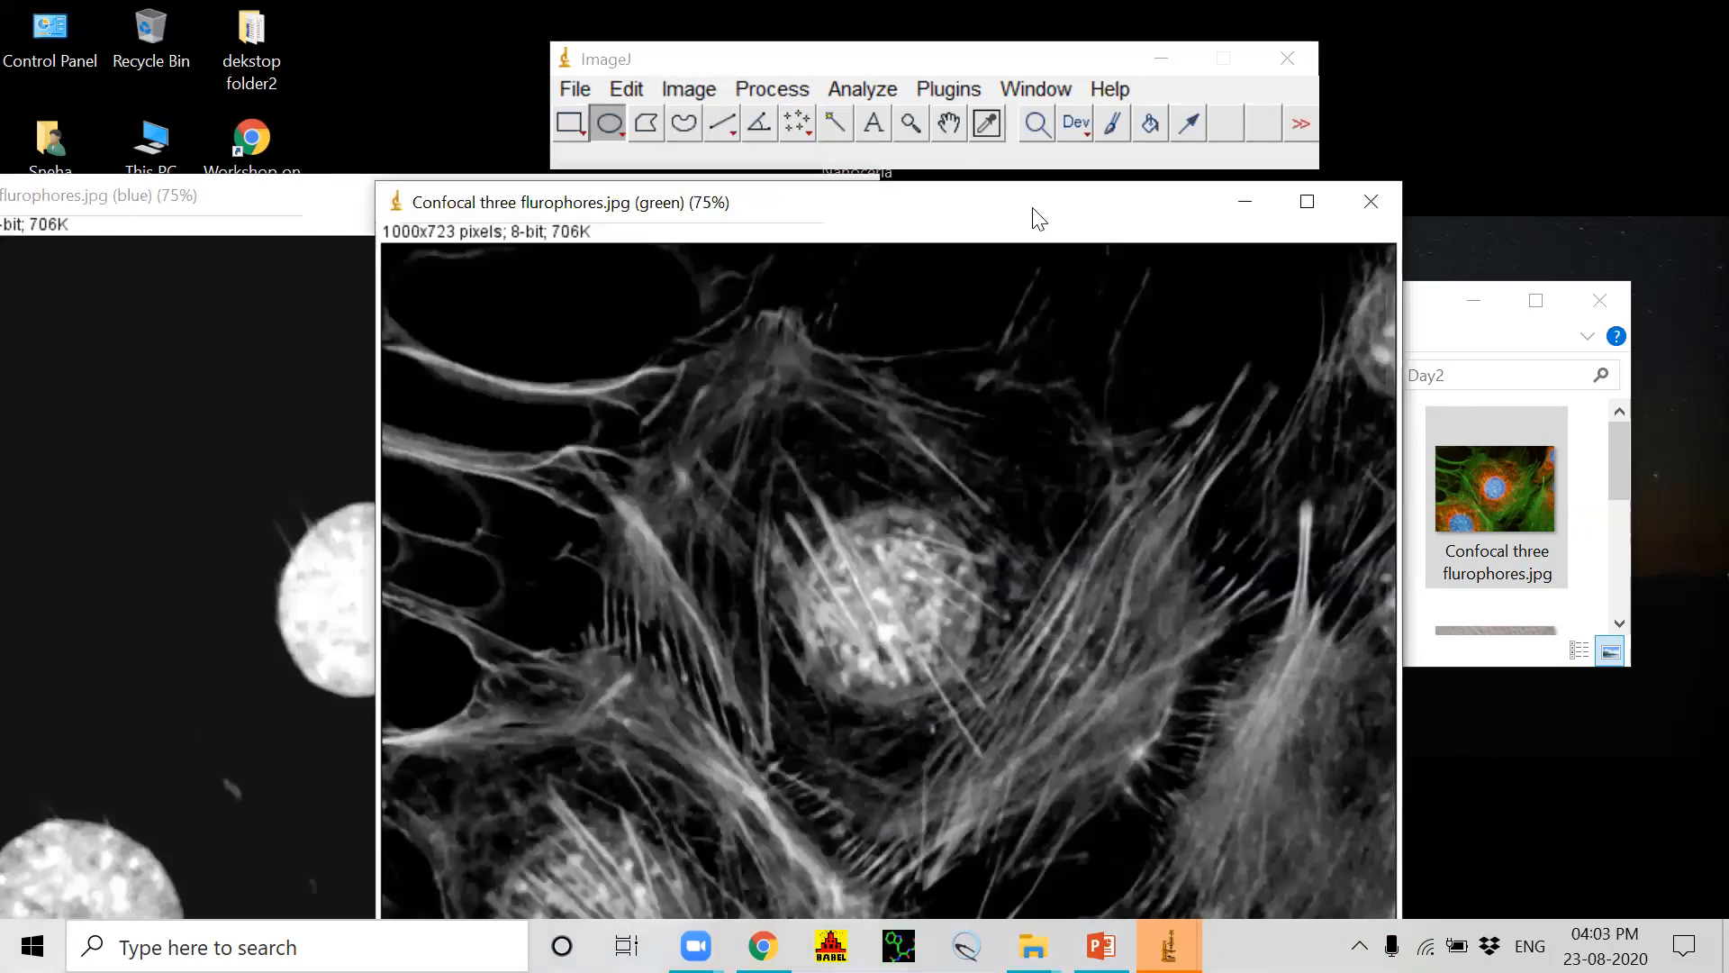
{"action": "left_click_drag", "start_coordinate": [1039, 219], "coordinate": [1438, 247]}
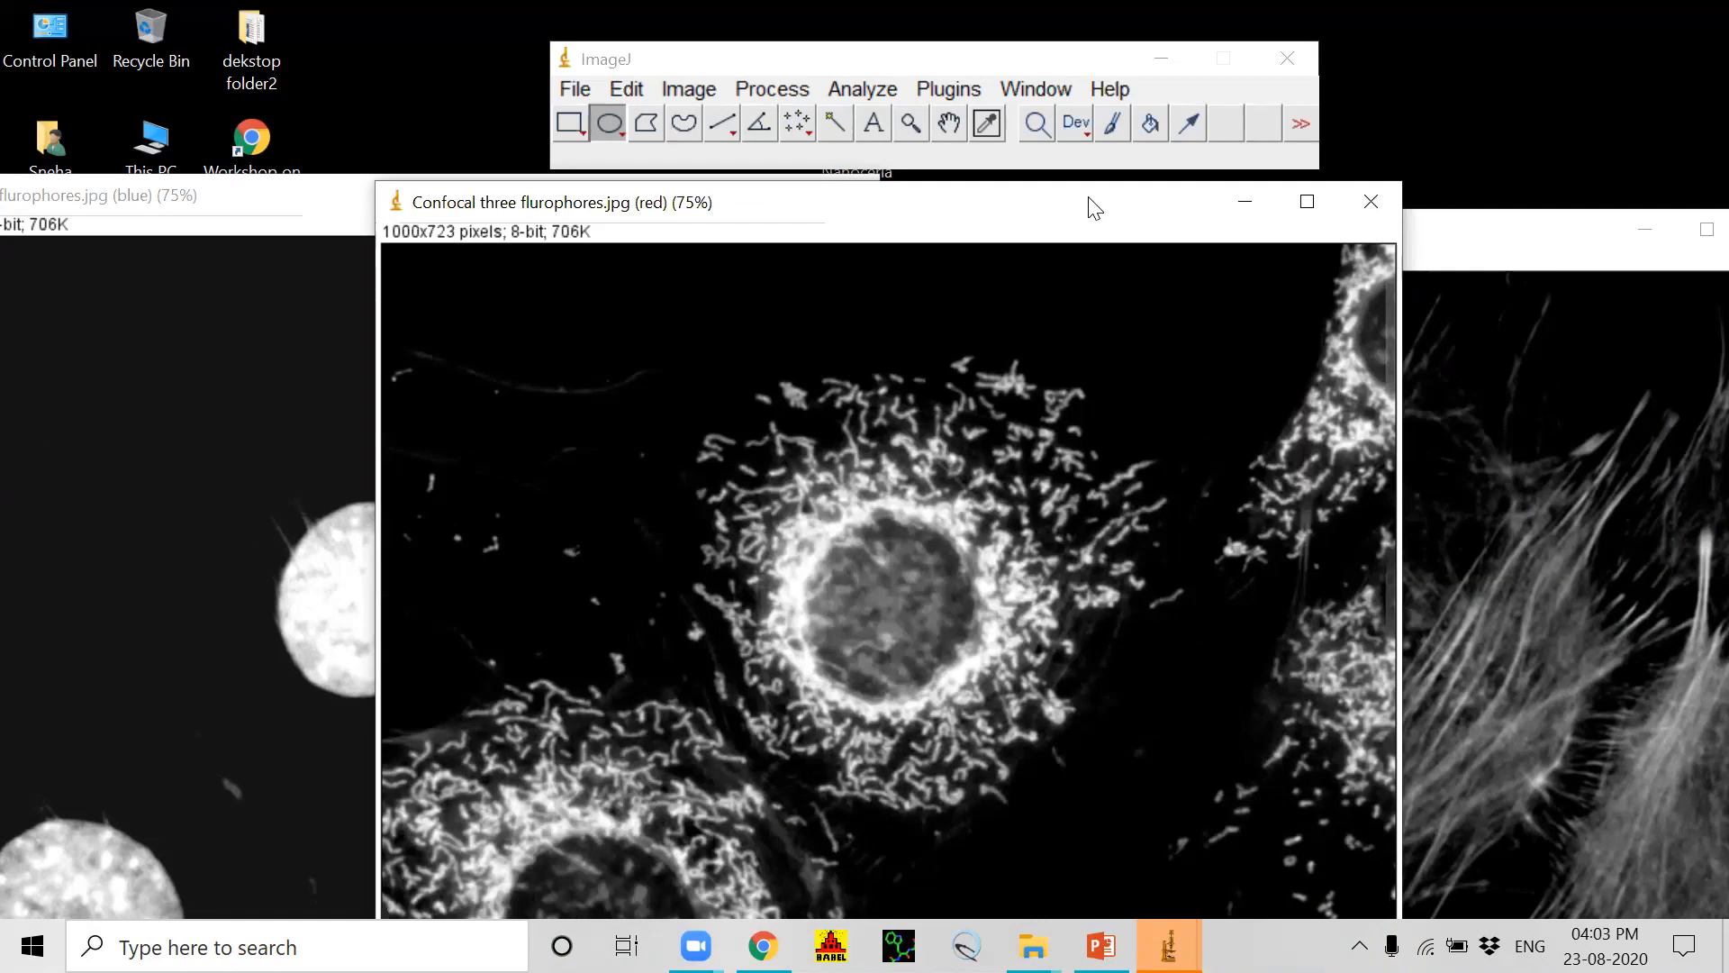
{"action": "left_click_drag", "start_coordinate": [1095, 207], "coordinate": [1141, 315]}
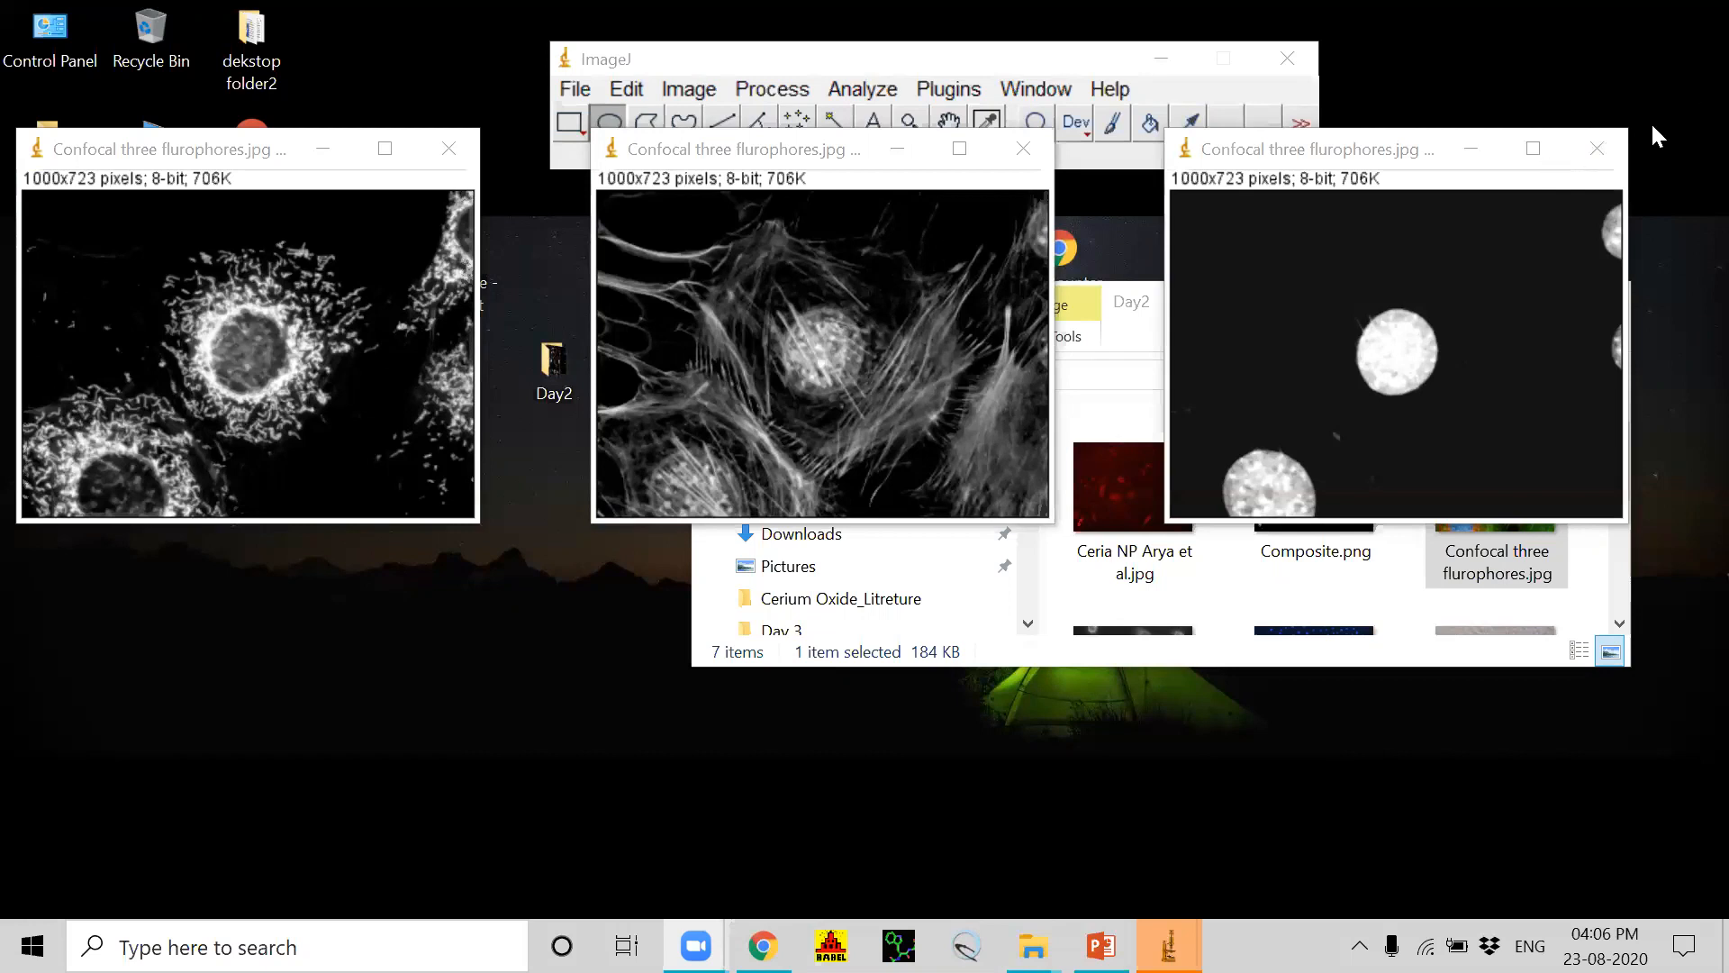
Step: Close the three channel images and minimize the Day2 folder window
{"action": "left_click", "coordinate": [1599, 147]}
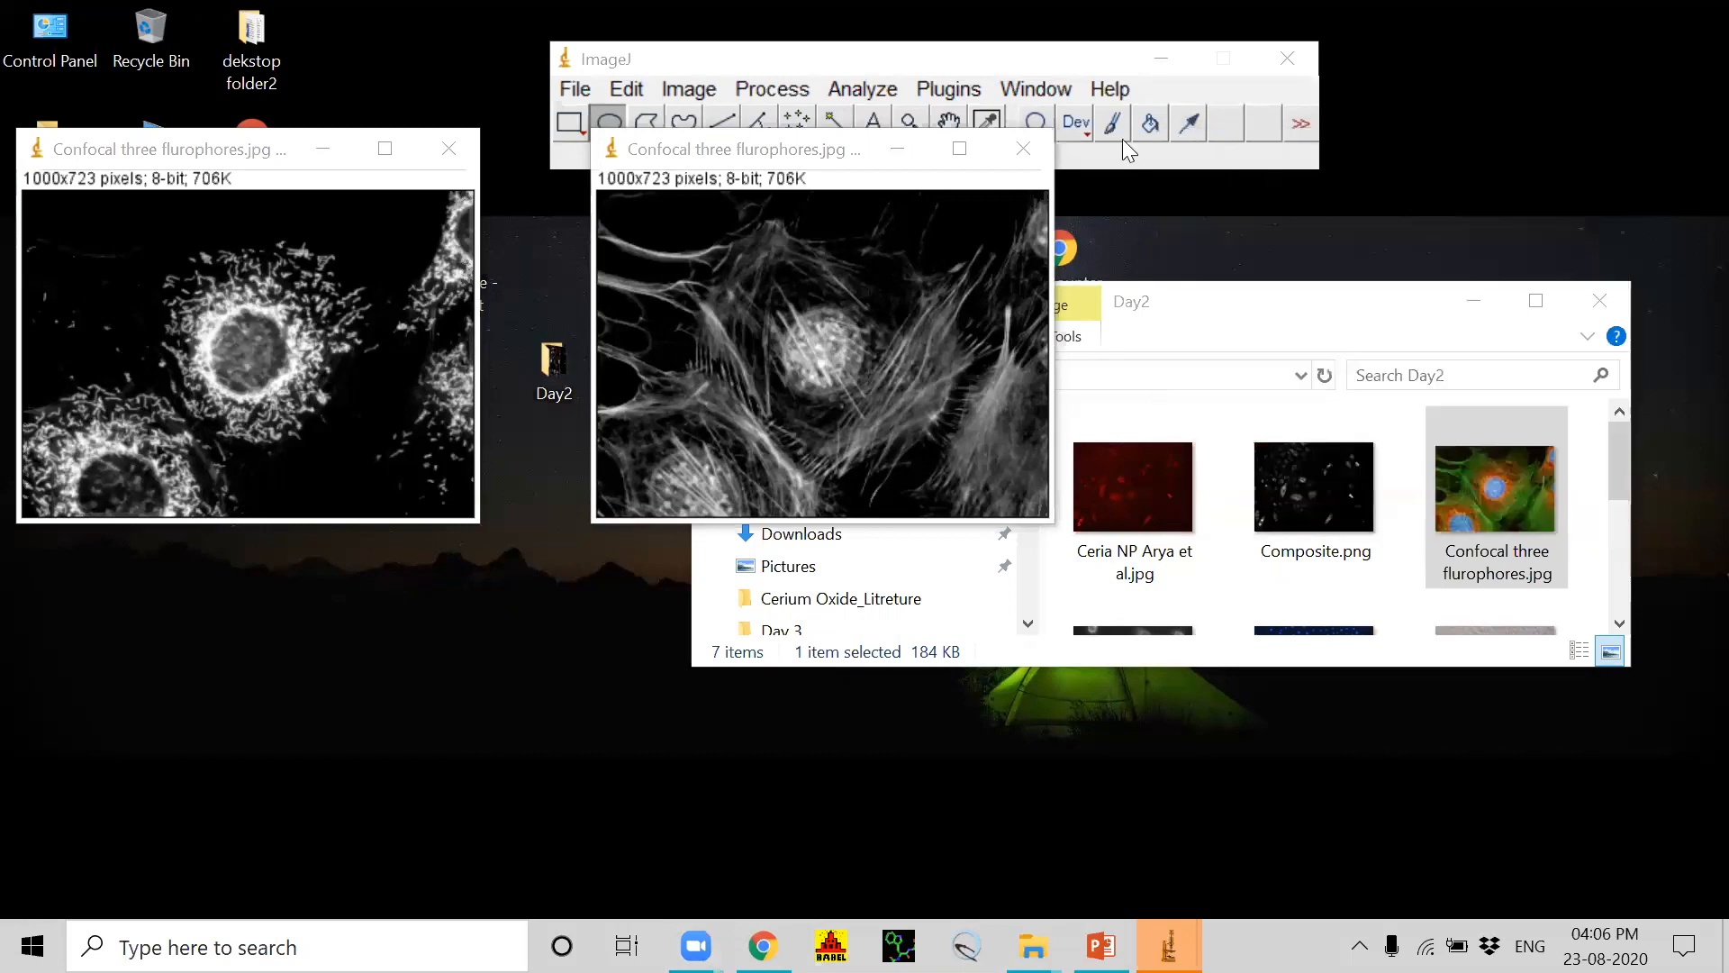
{"action": "left_click", "coordinate": [1022, 147]}
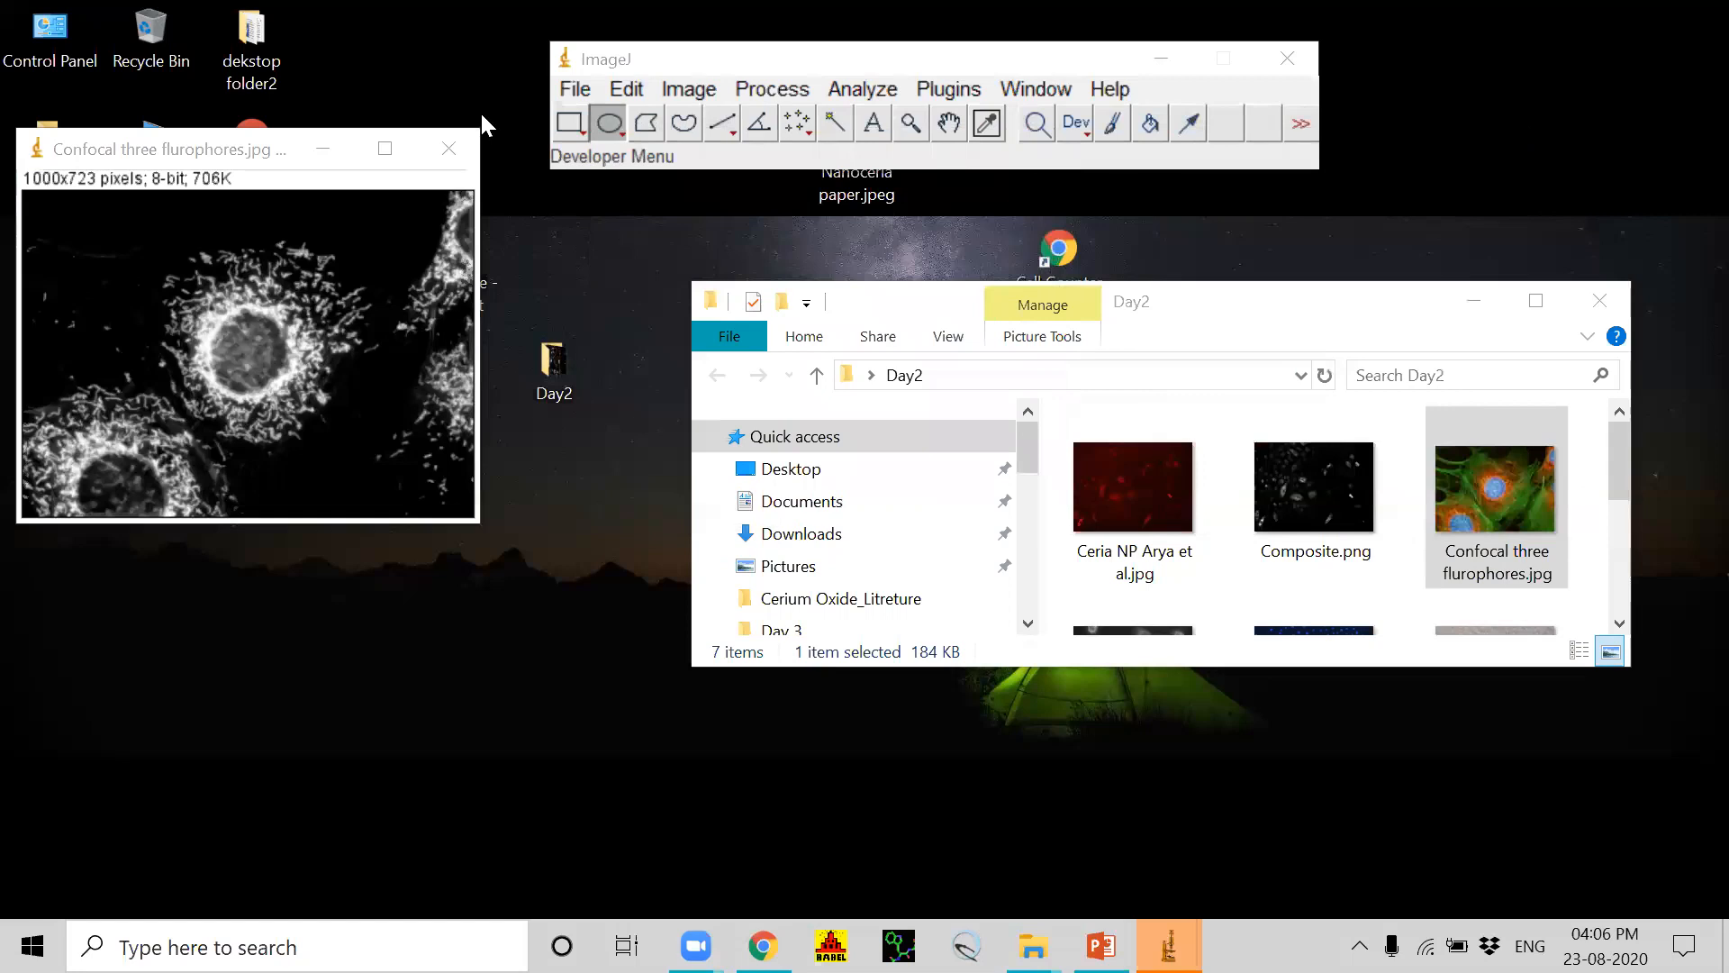
{"action": "left_click", "coordinate": [450, 147]}
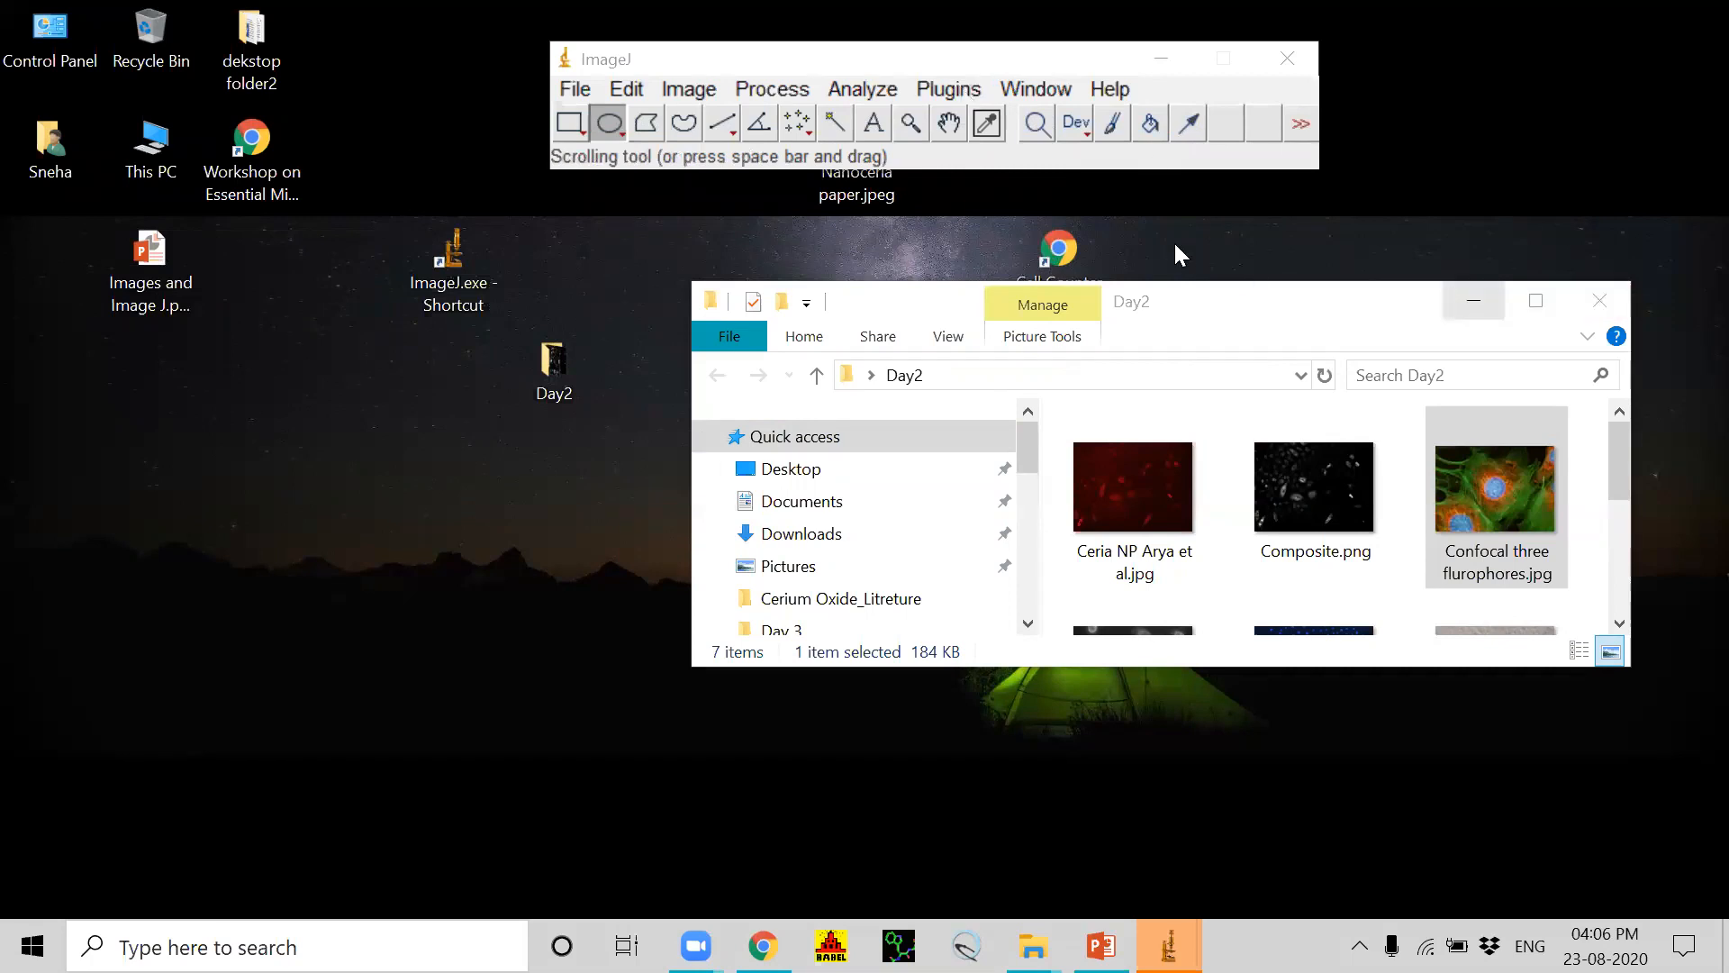
{"action": "left_click", "coordinate": [1475, 308]}
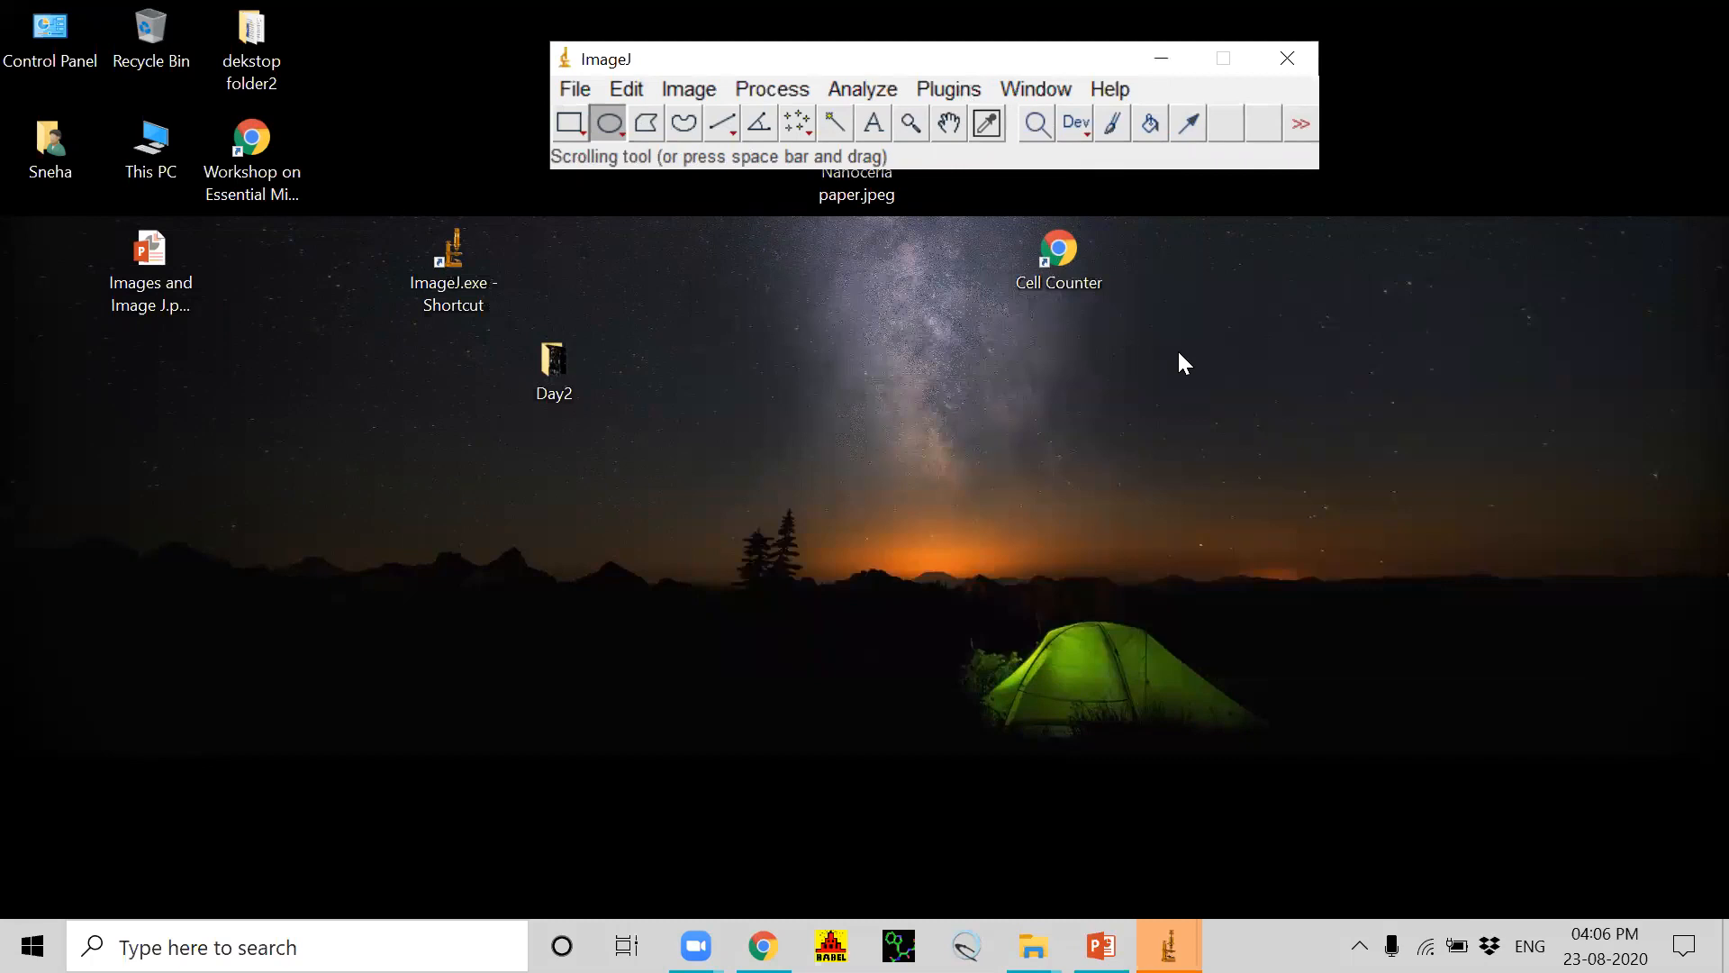
Step: Open the Cell Counter plugin web page, and copy cell_counter.jar from the Downloads folder
{"action": "double_click", "coordinate": [1061, 252]}
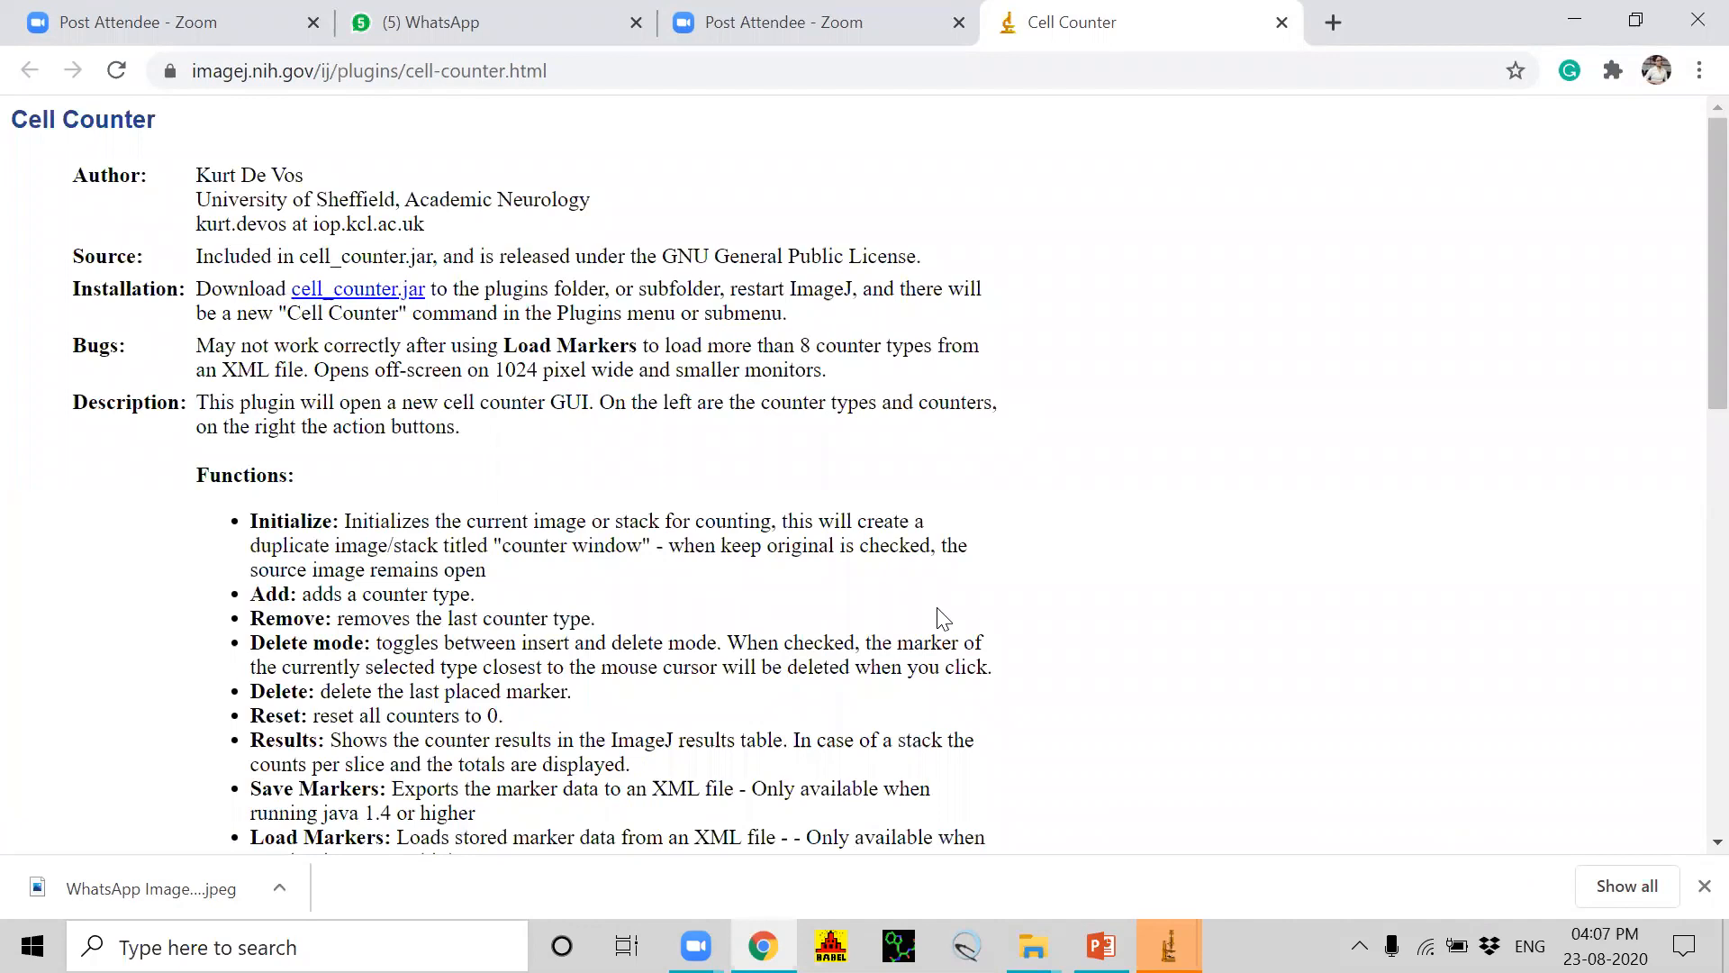
{"action": "key", "text": "super+e"}
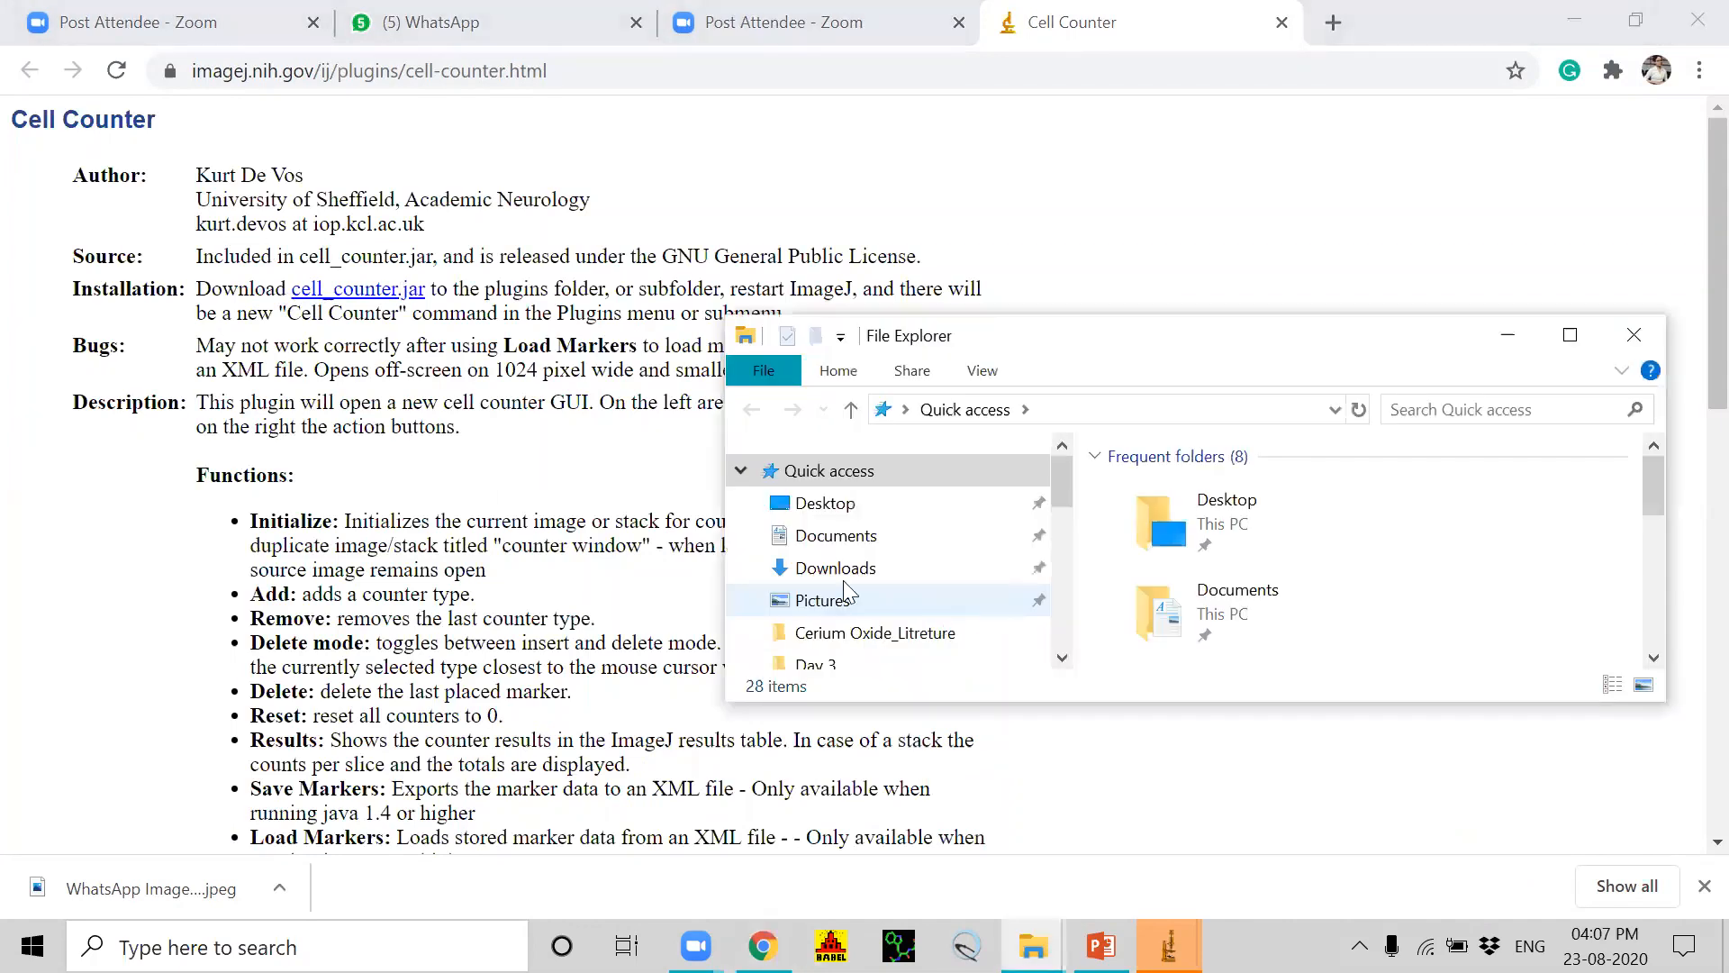
{"action": "left_click", "coordinate": [1570, 335]}
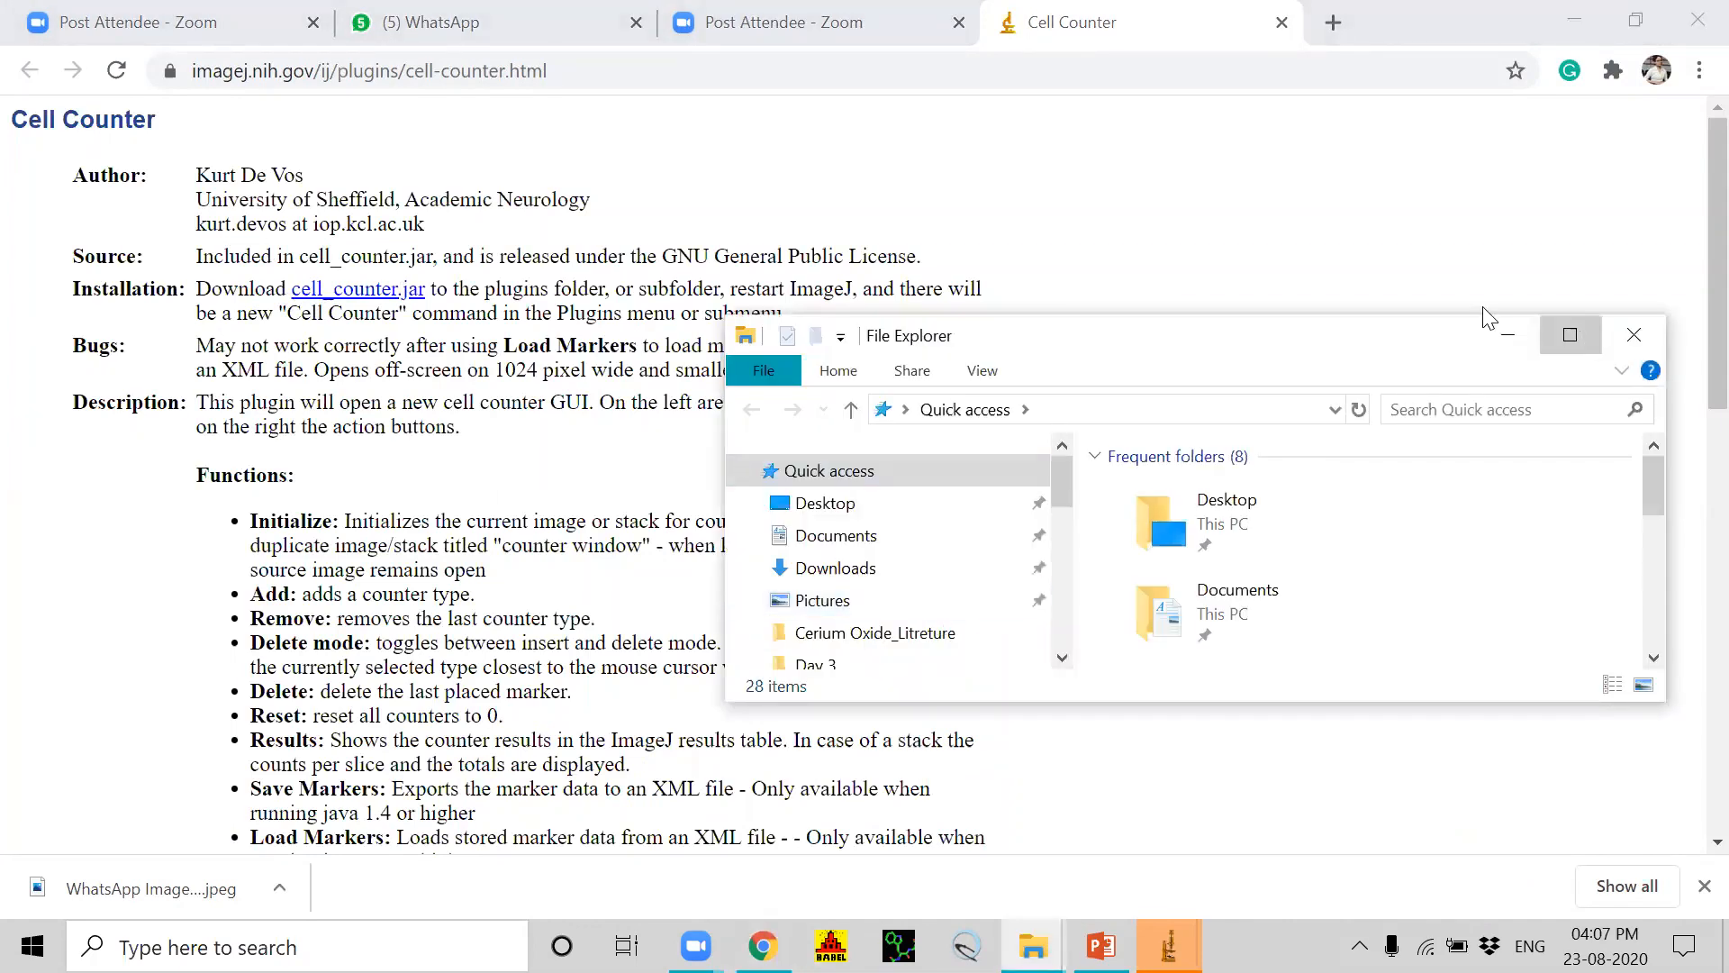
{"action": "left_click", "coordinate": [104, 245]}
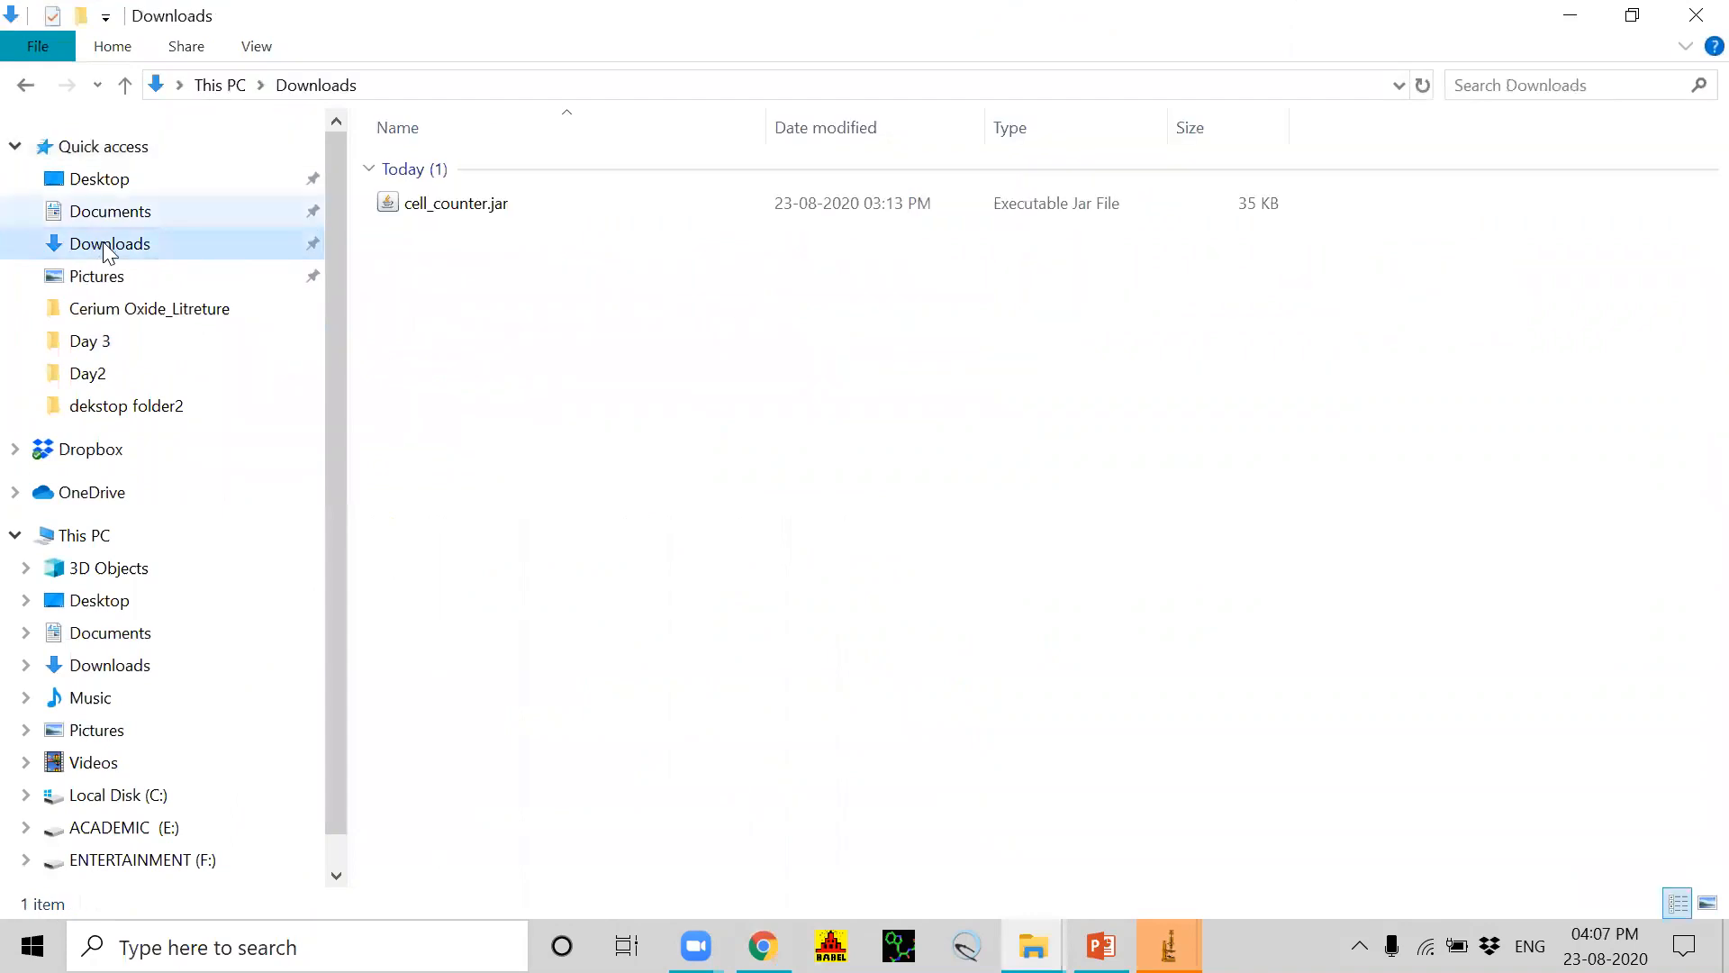
{"action": "left_click", "coordinate": [484, 192]}
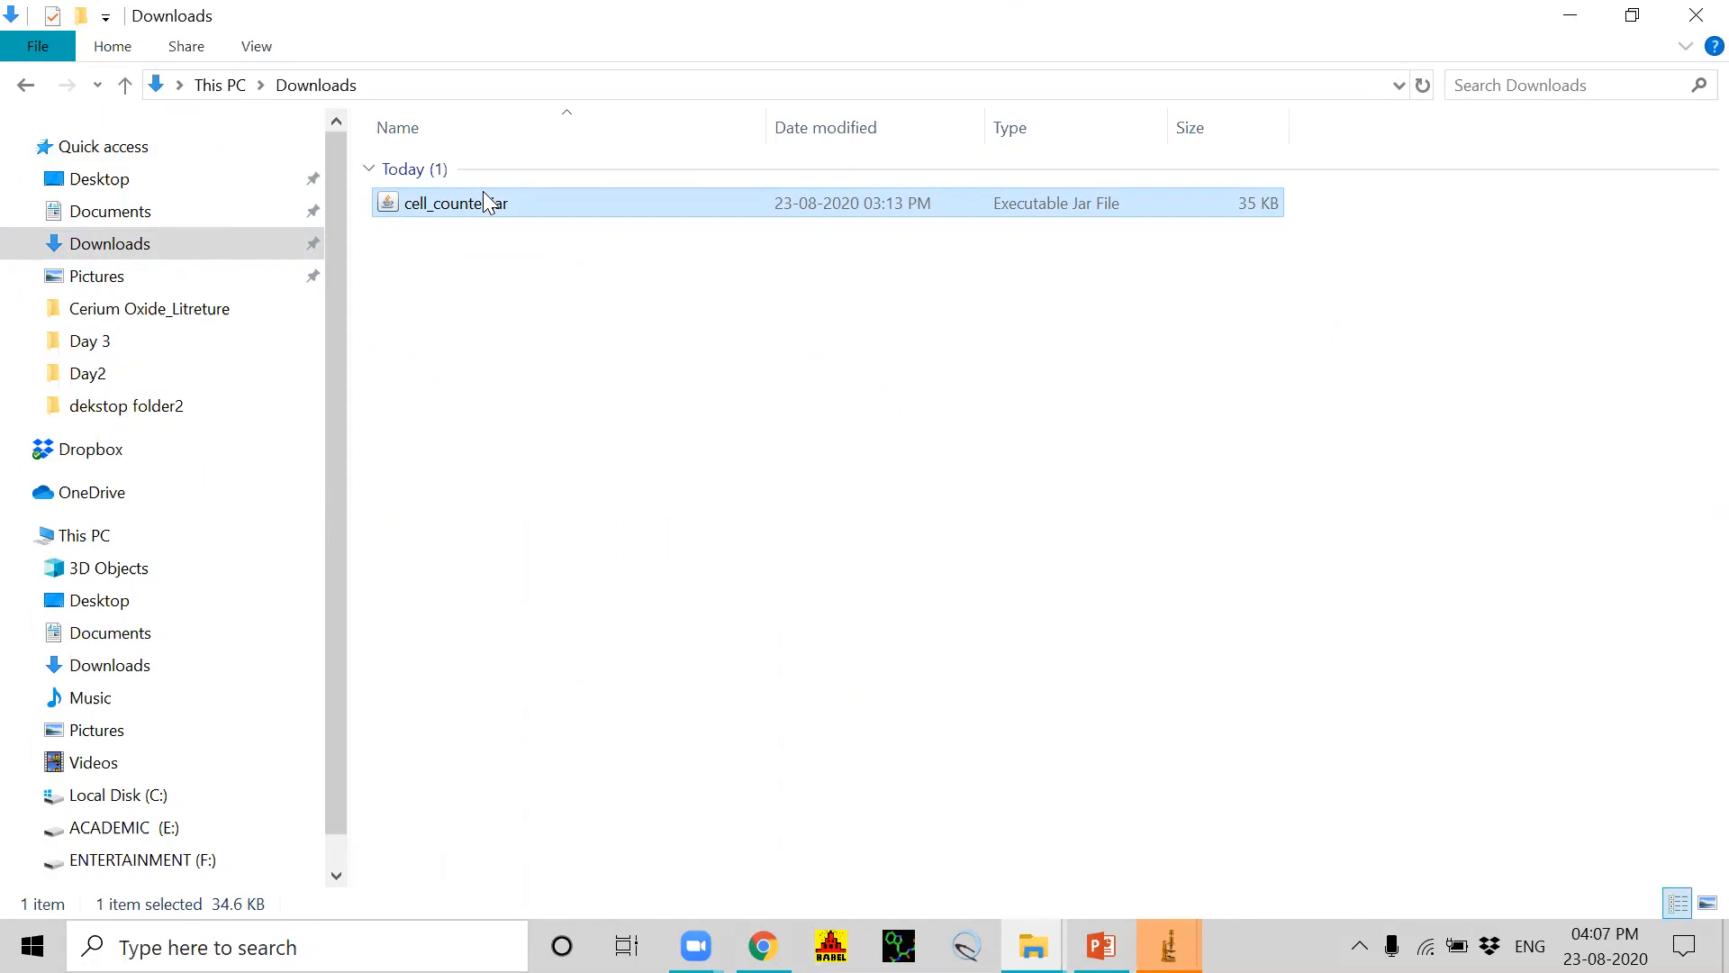
Step: Paste cell_counter.jar into the plugins folder under C:\Program Files\ImageJ, granting administrator permission for the copy
{"action": "left_click", "coordinate": [131, 806]}
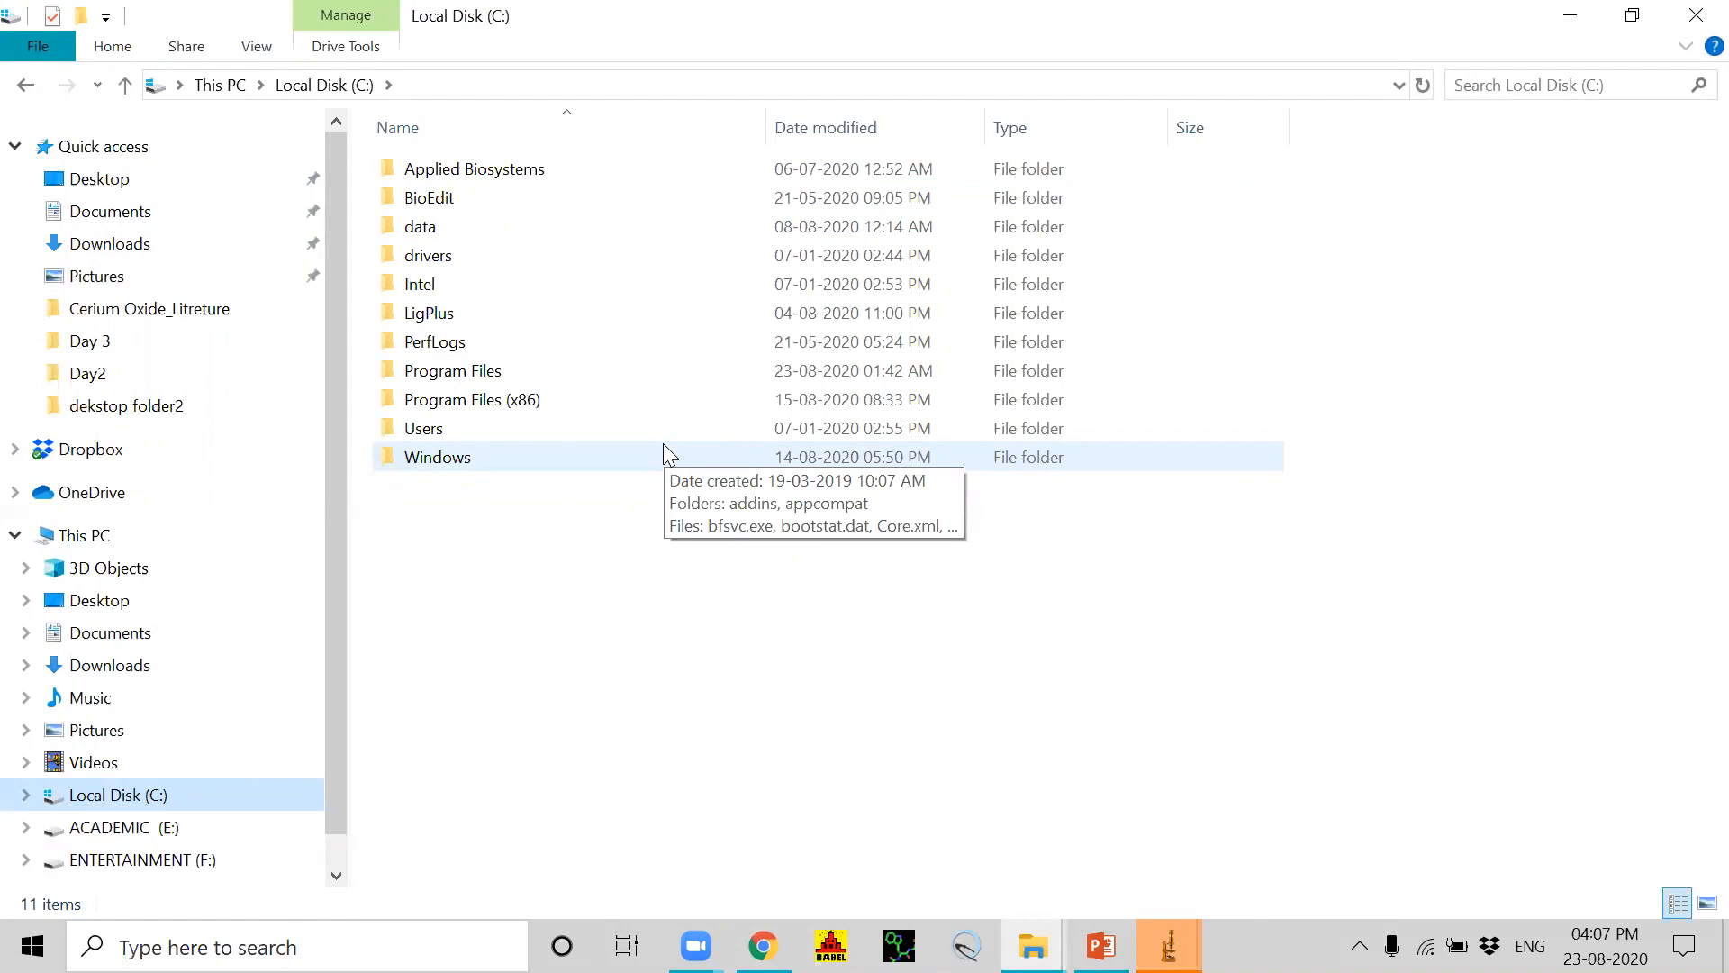
{"action": "left_click", "coordinate": [467, 377]}
{"action": "double_click", "coordinate": [468, 377]}
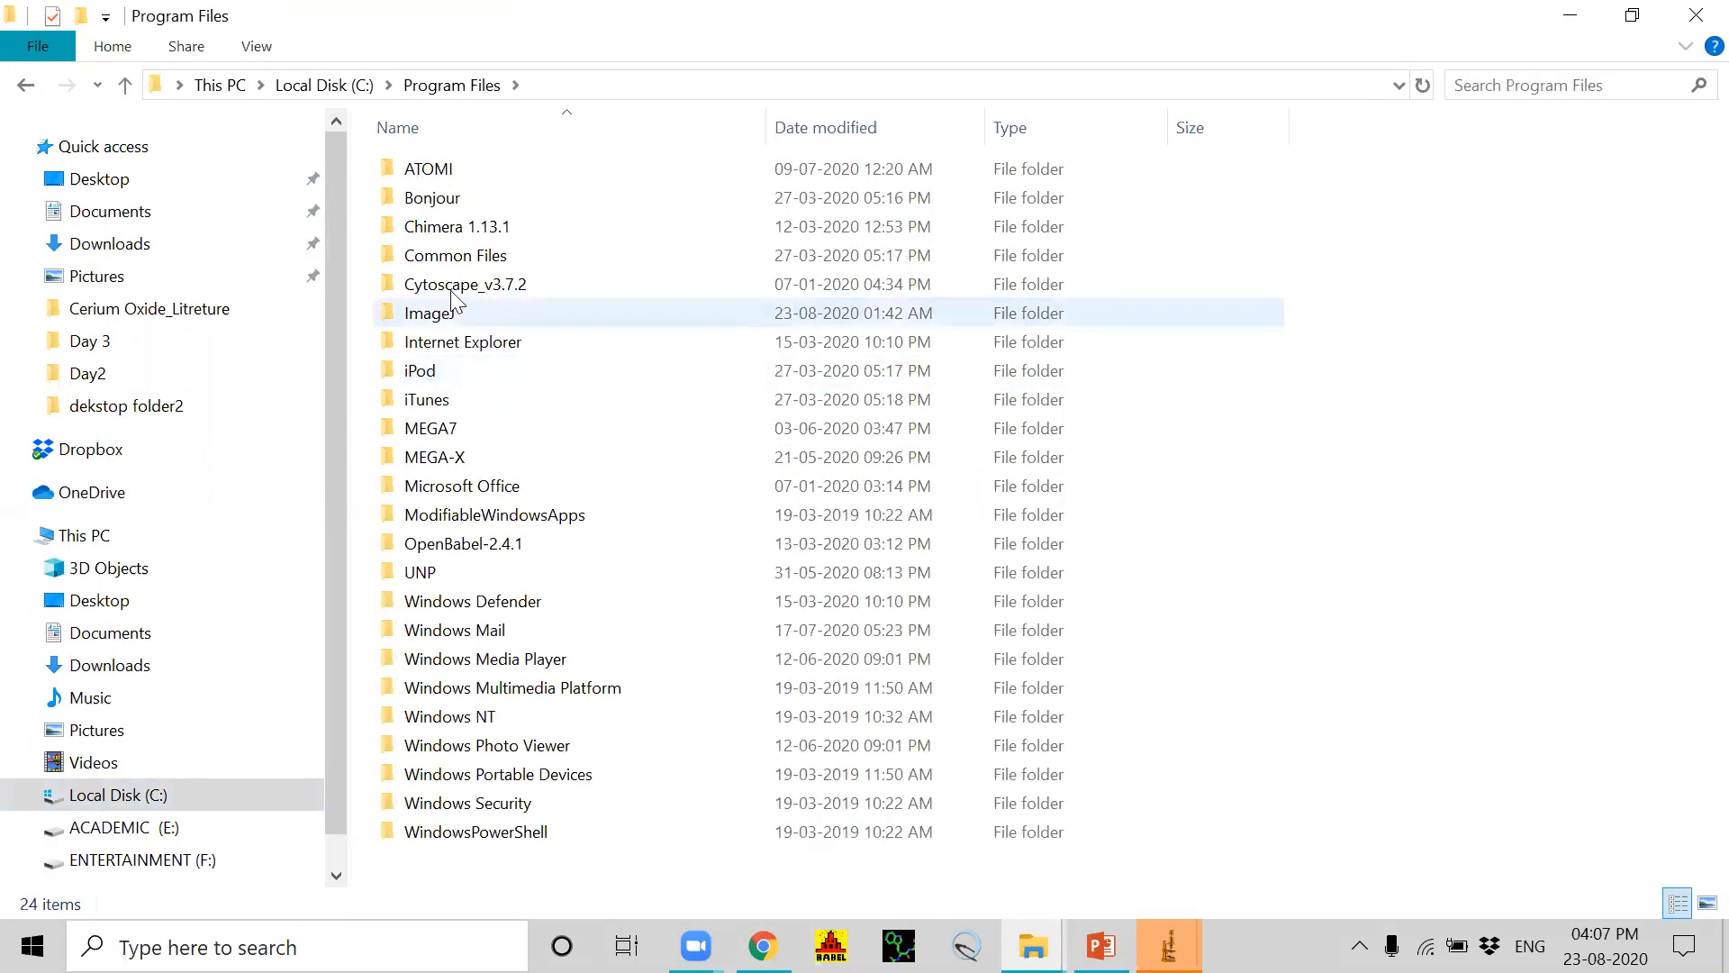
{"action": "left_click", "coordinate": [435, 315]}
{"action": "double_click", "coordinate": [436, 315]}
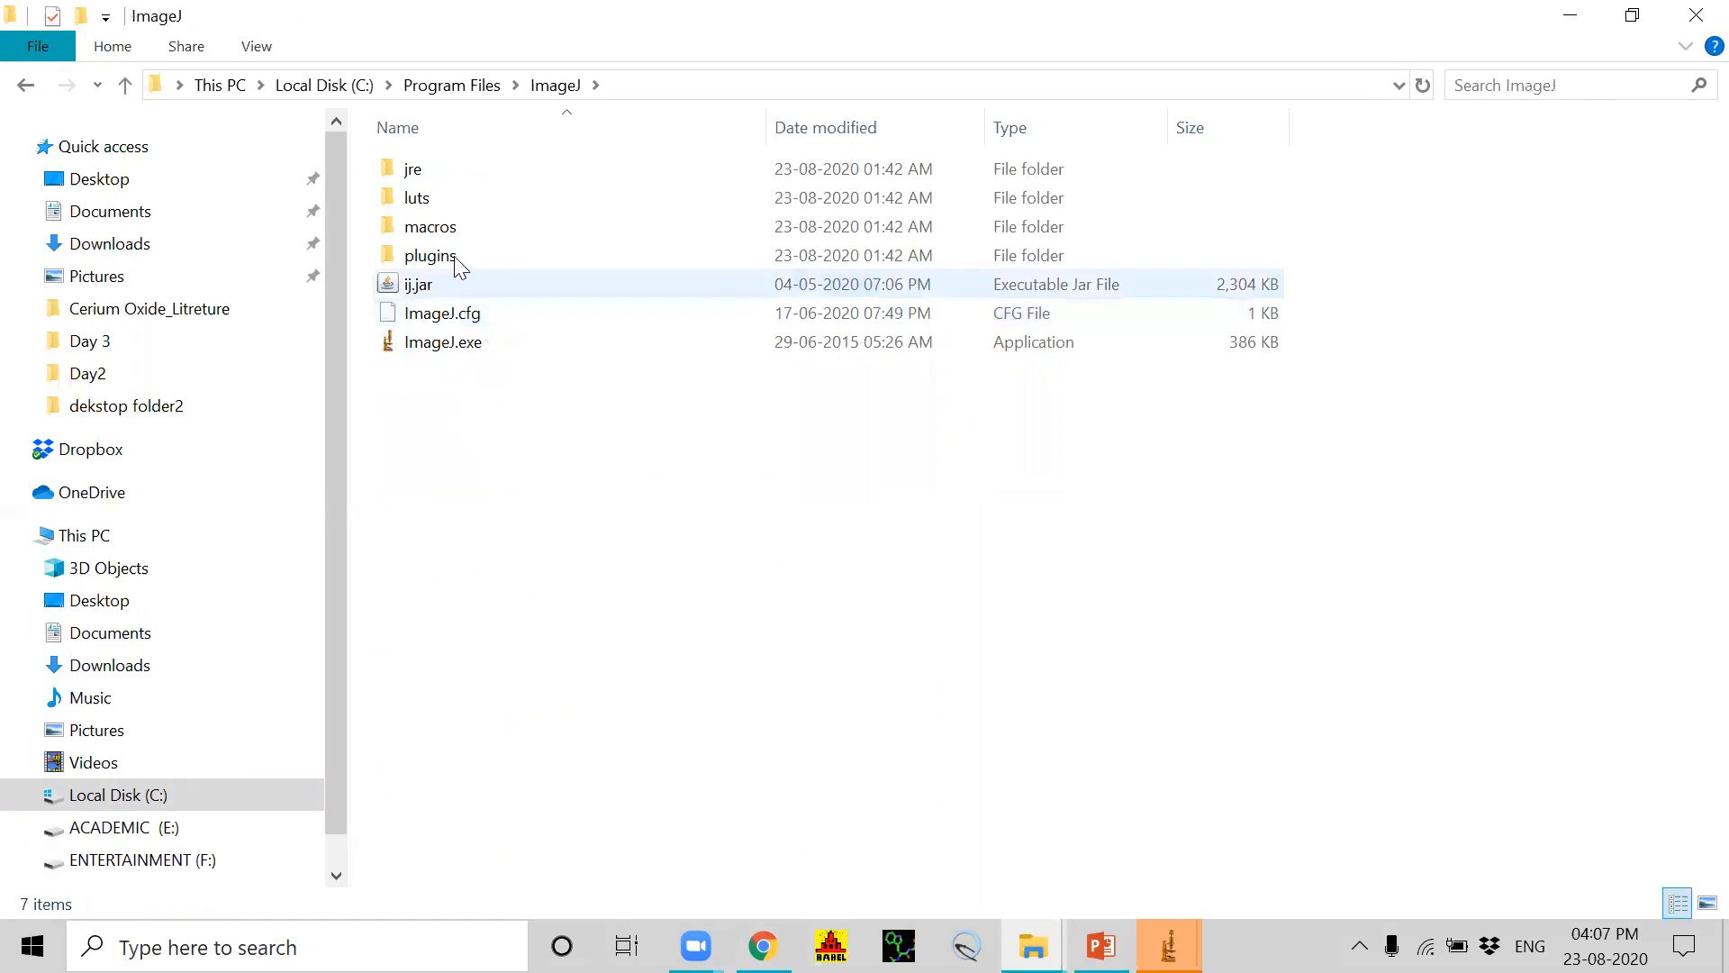
{"action": "mouse_move", "coordinate": [456, 259]}
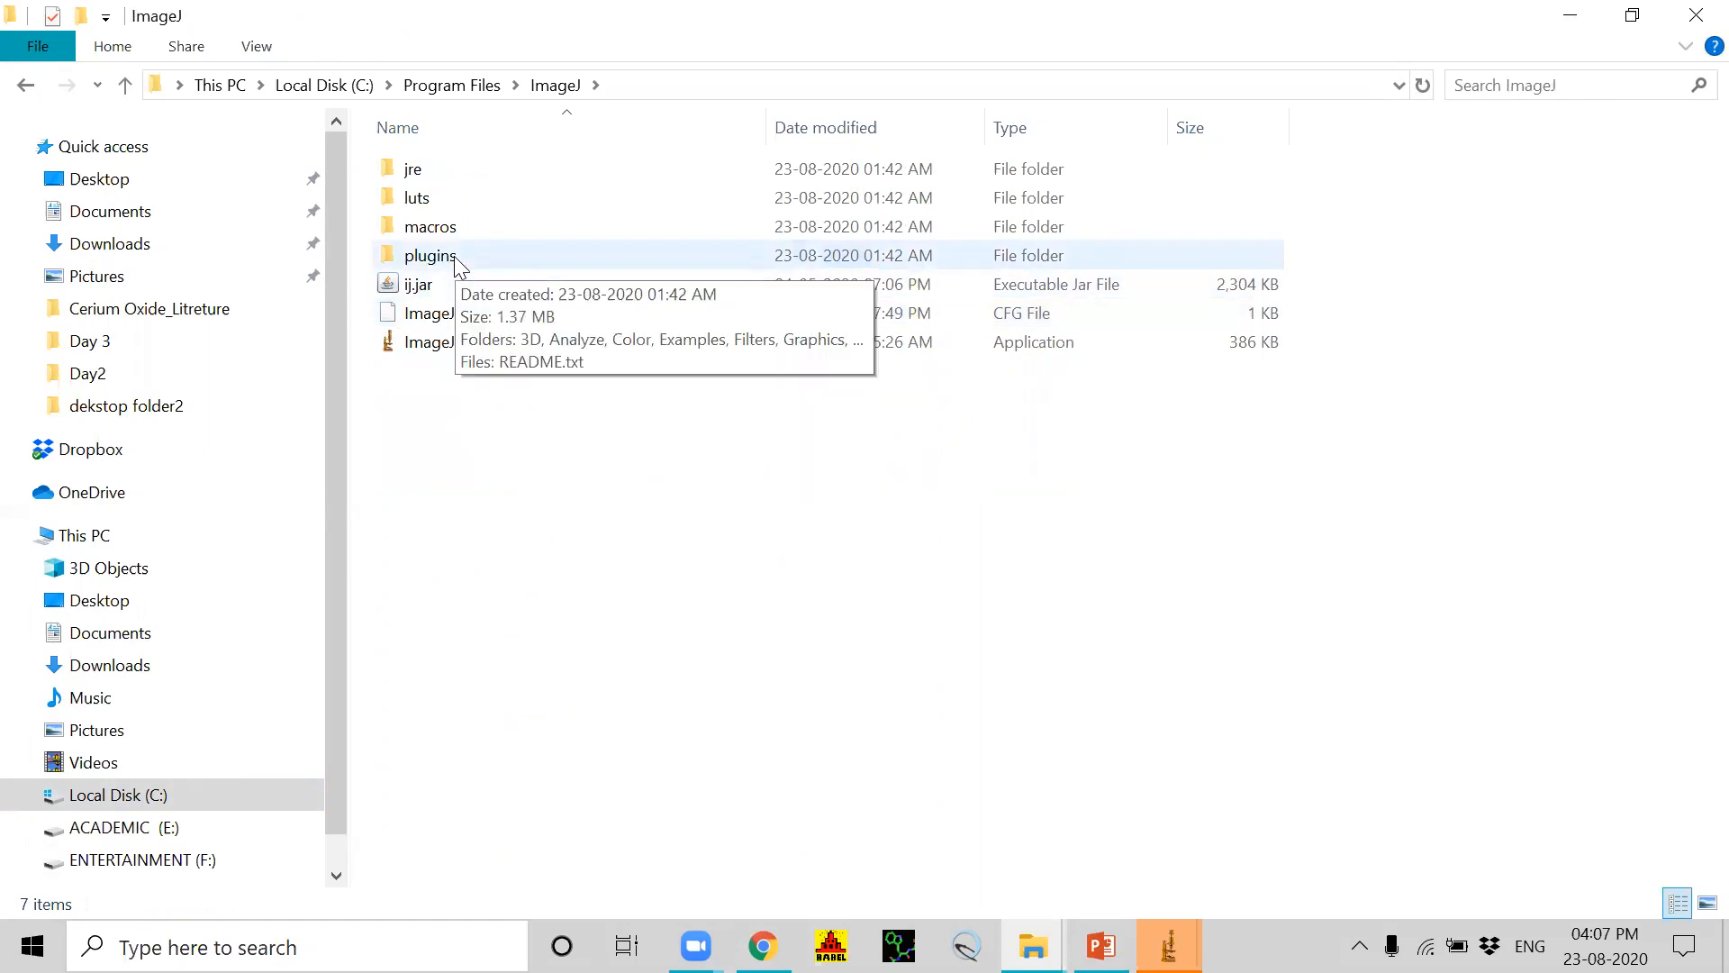
{"action": "left_click", "coordinate": [456, 258]}
{"action": "double_click", "coordinate": [454, 255]}
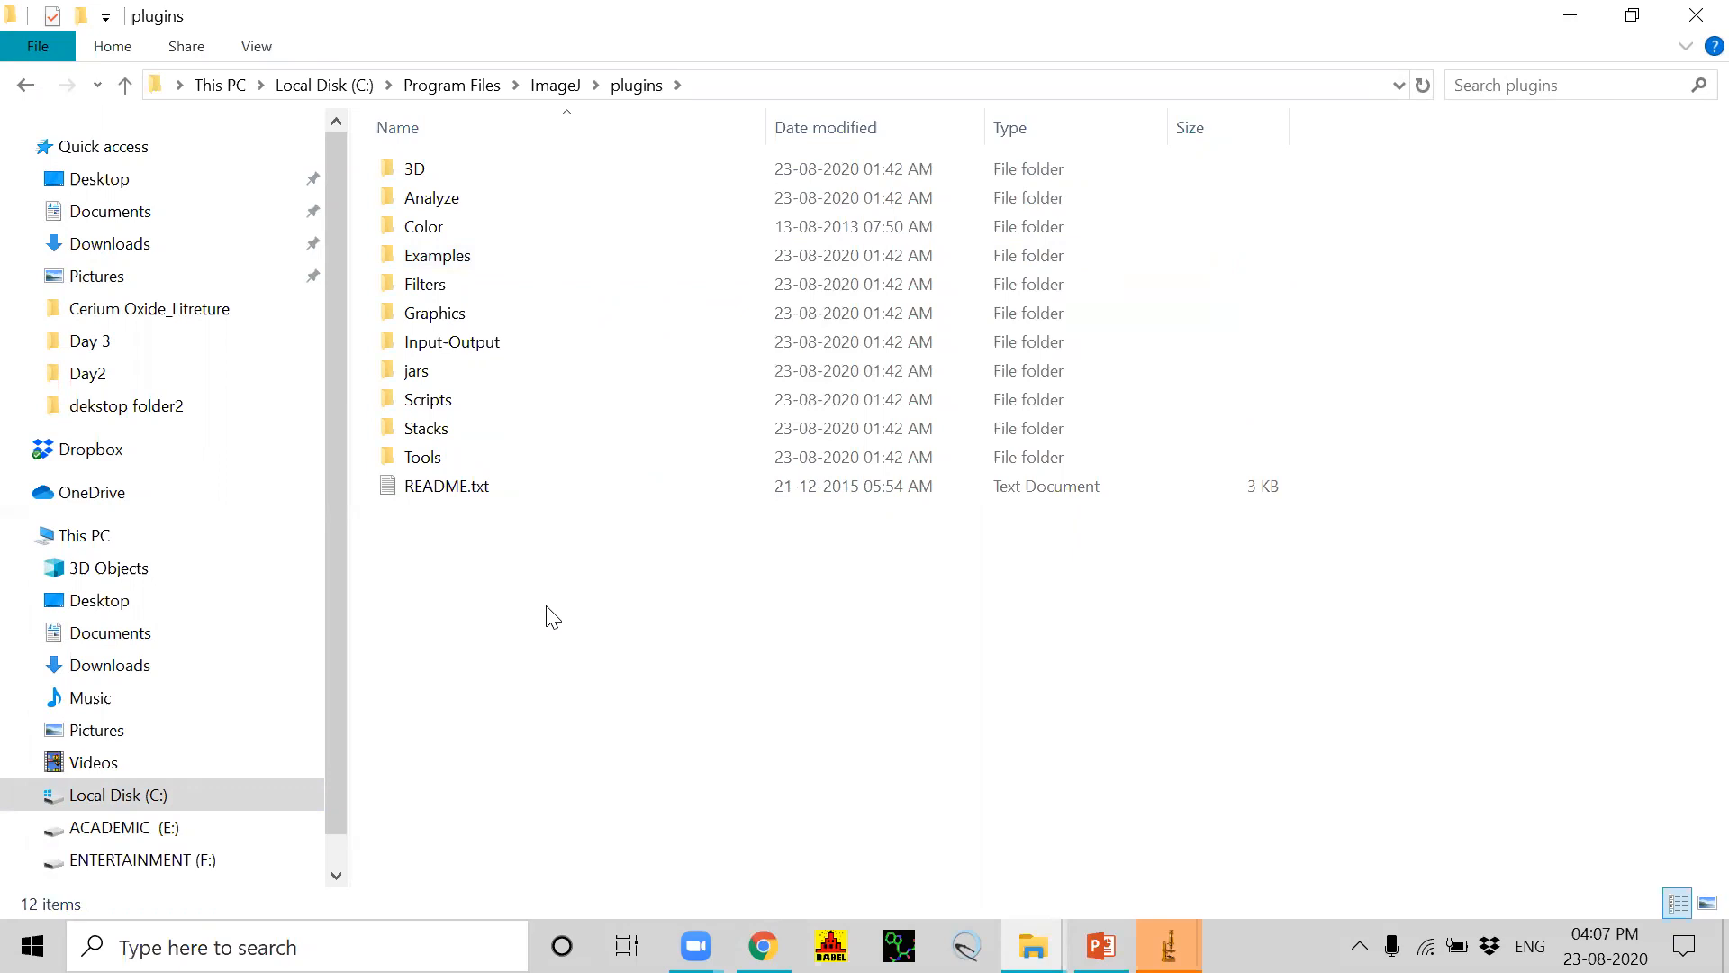
{"action": "key", "text": "ctrl+v"}
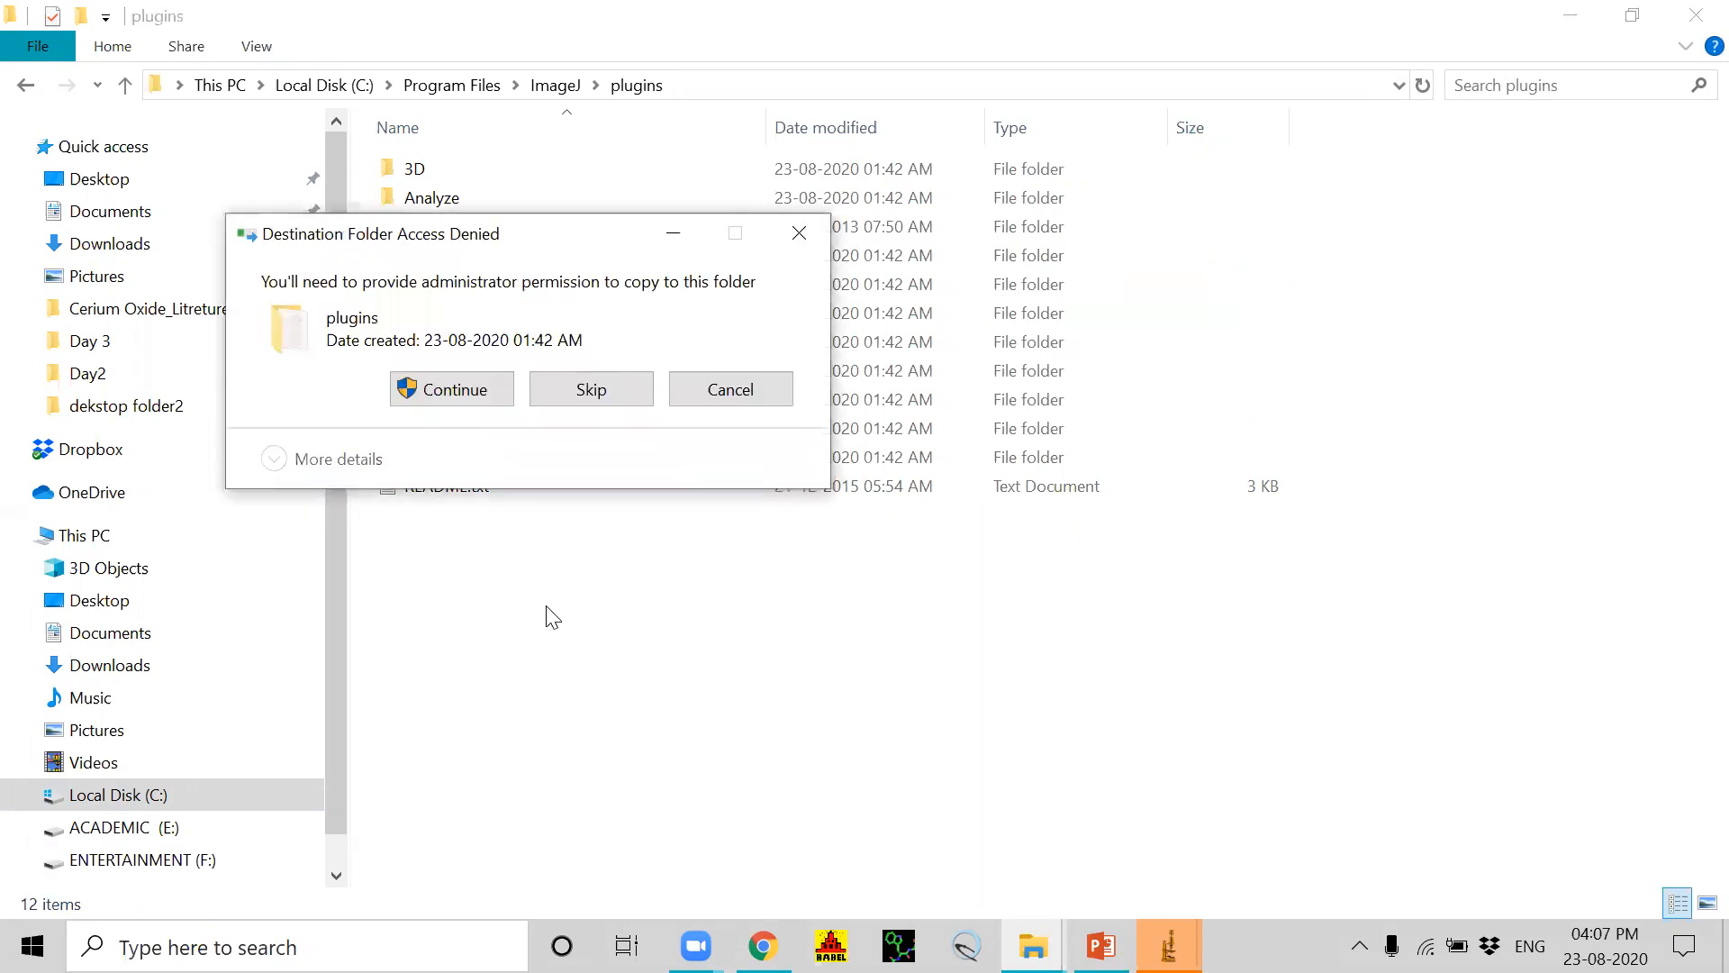
{"action": "left_click", "coordinate": [455, 389]}
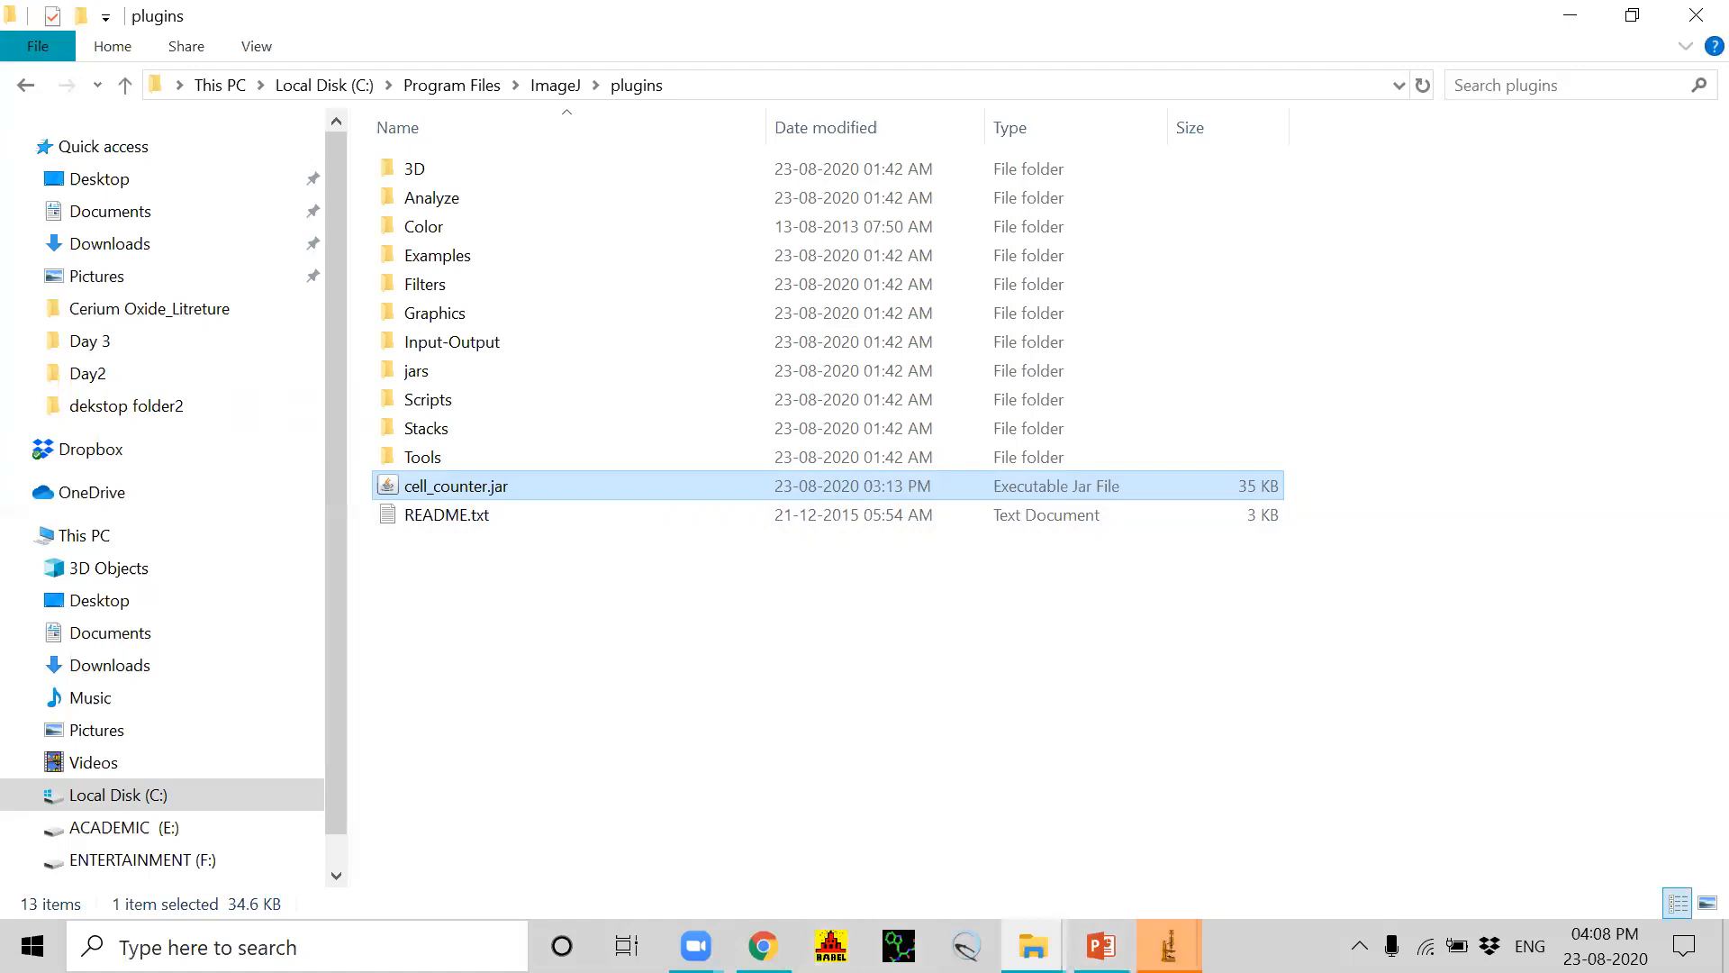
Step: Close both running ImageJ windows
{"action": "mouse_move", "coordinate": [1169, 946]}
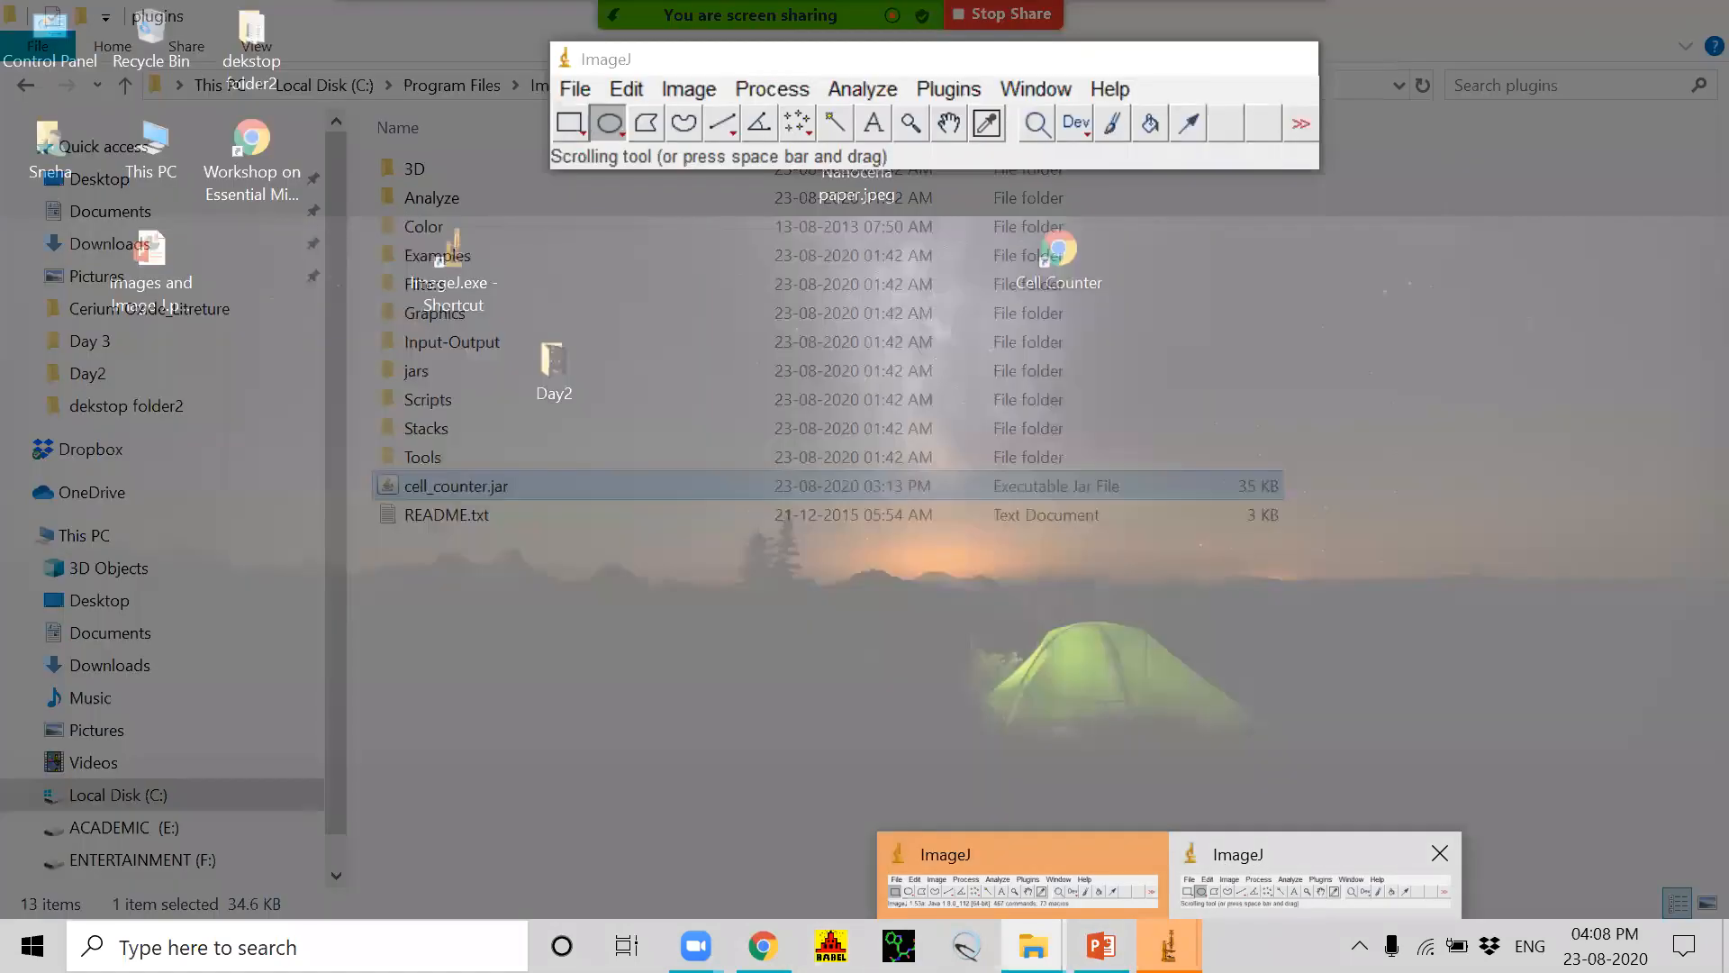
{"action": "left_click", "coordinate": [1257, 867]}
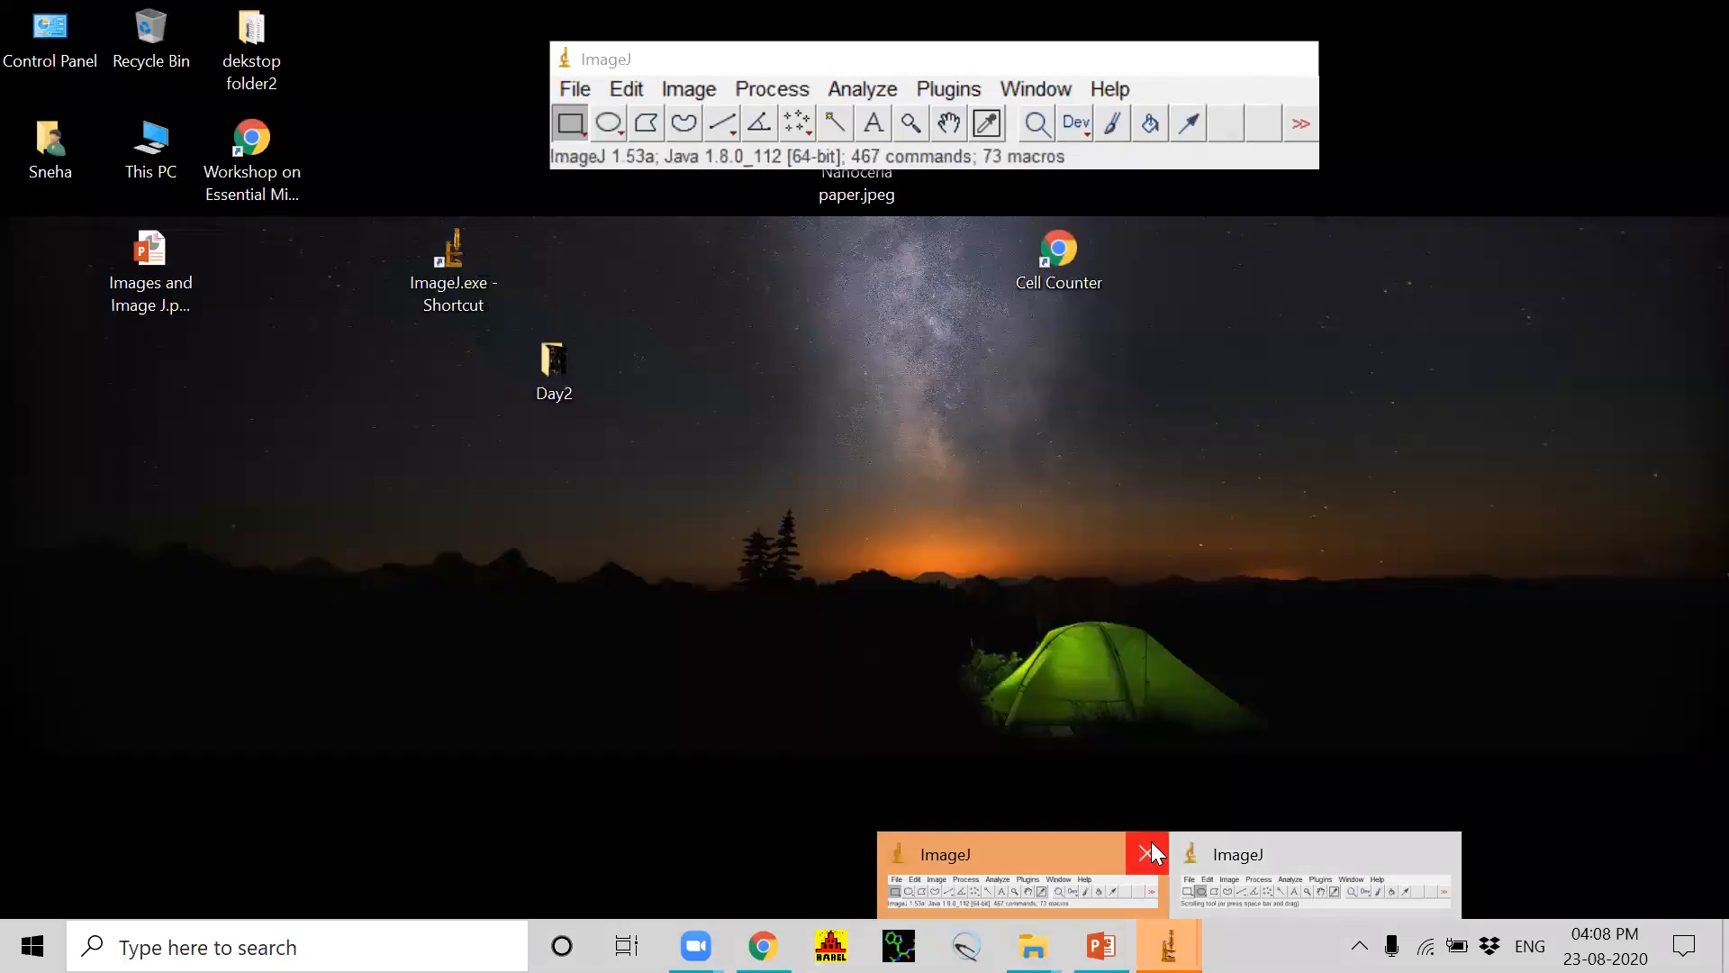
{"action": "left_click", "coordinate": [1146, 852]}
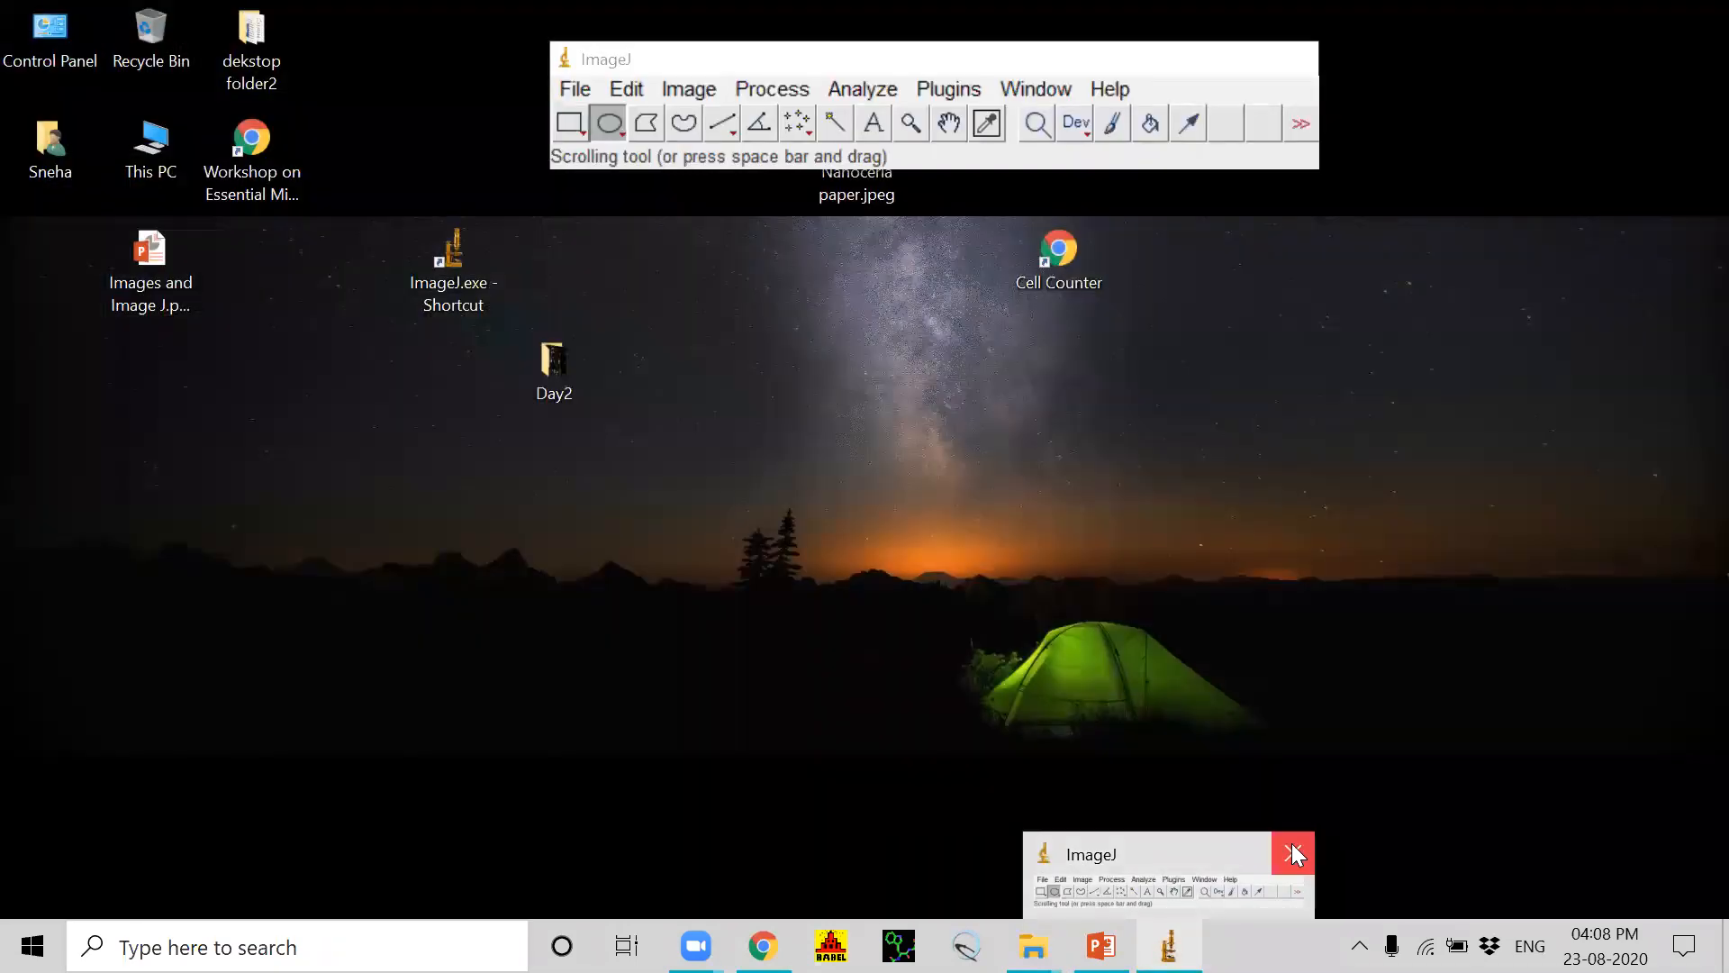
{"action": "left_click", "coordinate": [1292, 846]}
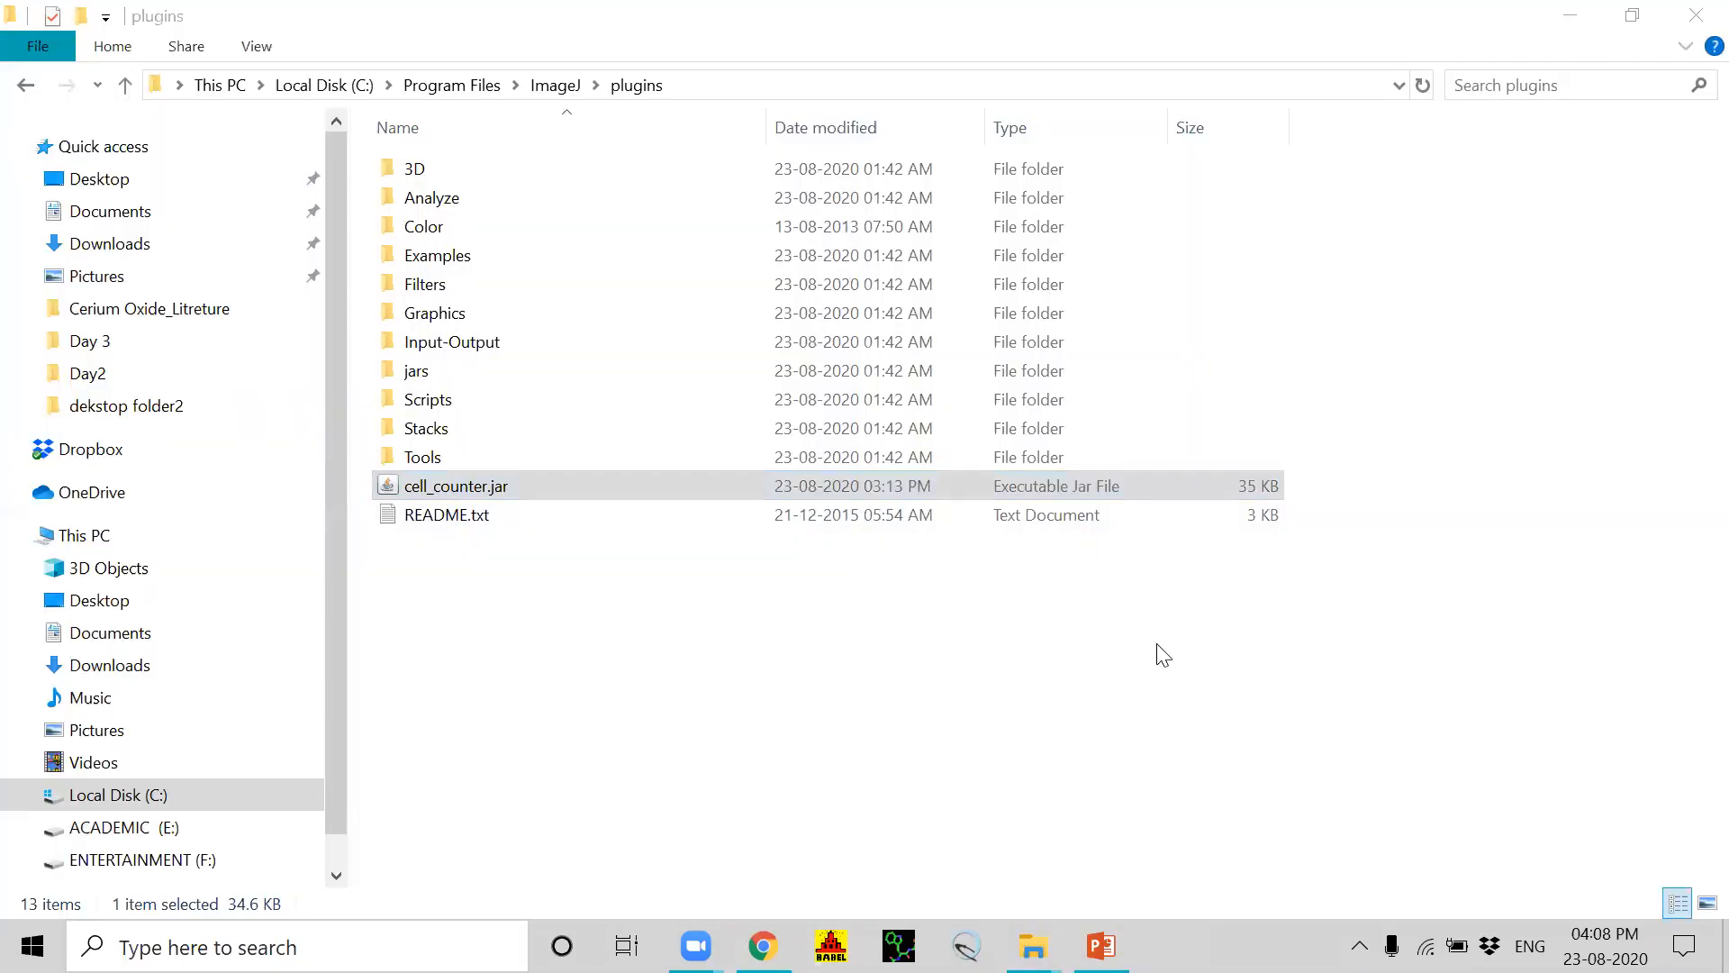
Step: Relaunch ImageJ from its desktop shortcut and open the list of installed plugins
{"action": "key", "text": "super+d"}
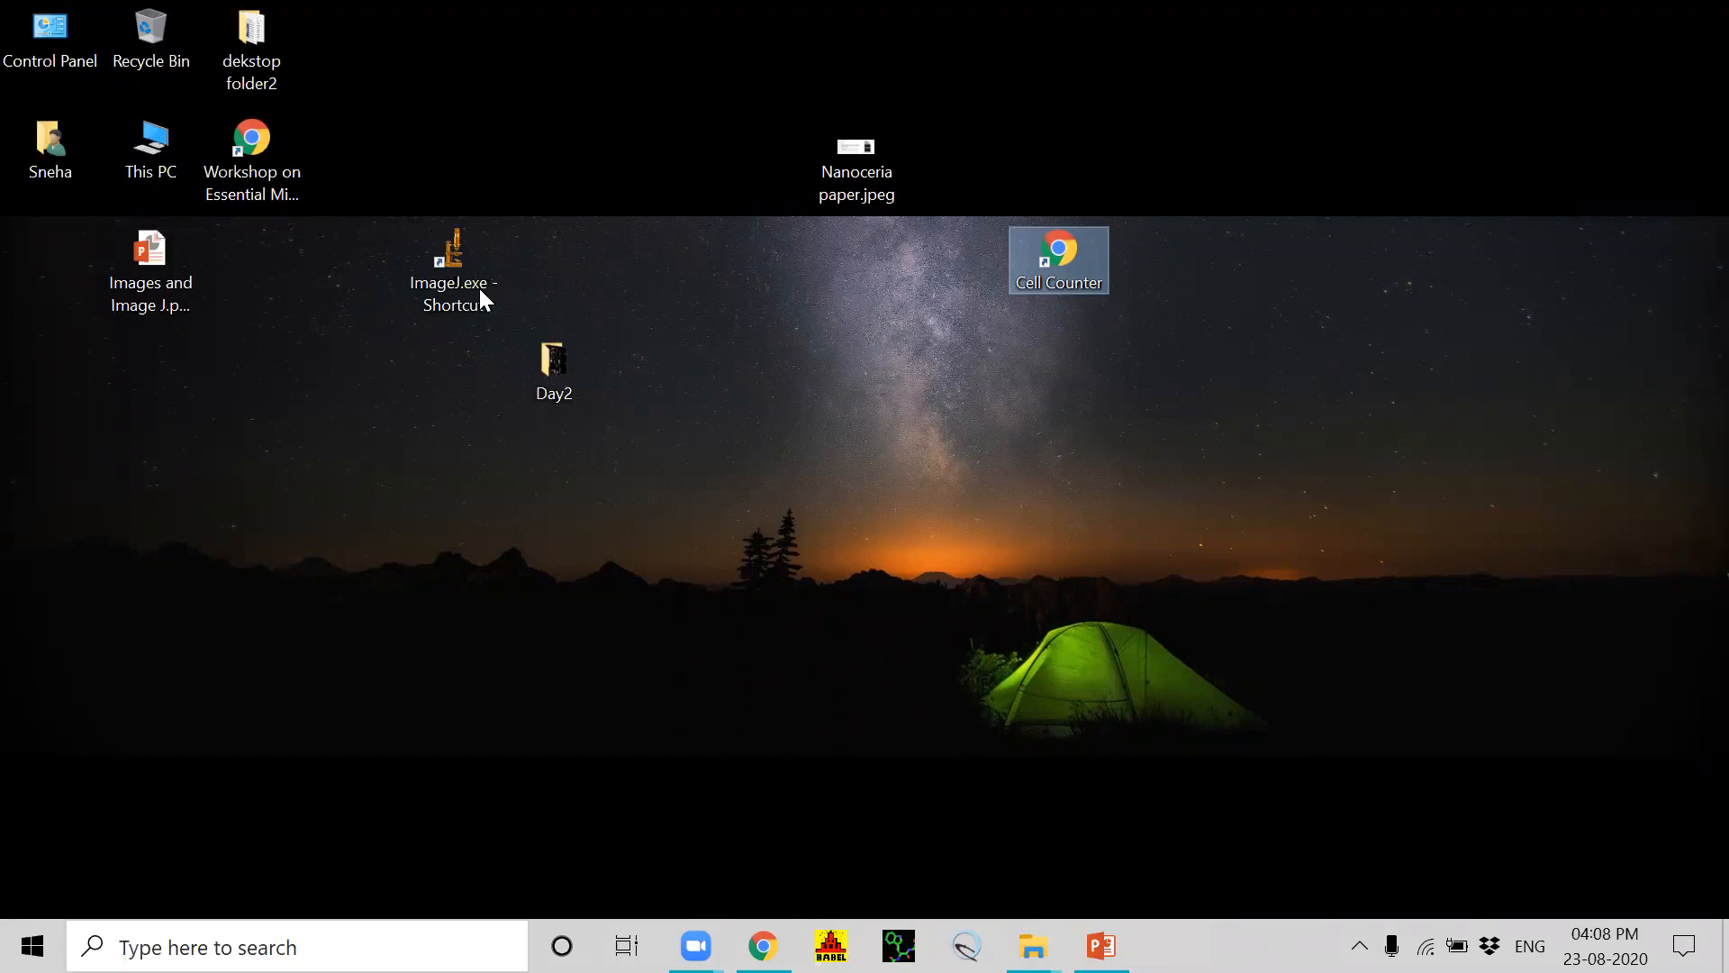
{"action": "left_click", "coordinate": [457, 279]}
{"action": "double_click", "coordinate": [457, 278]}
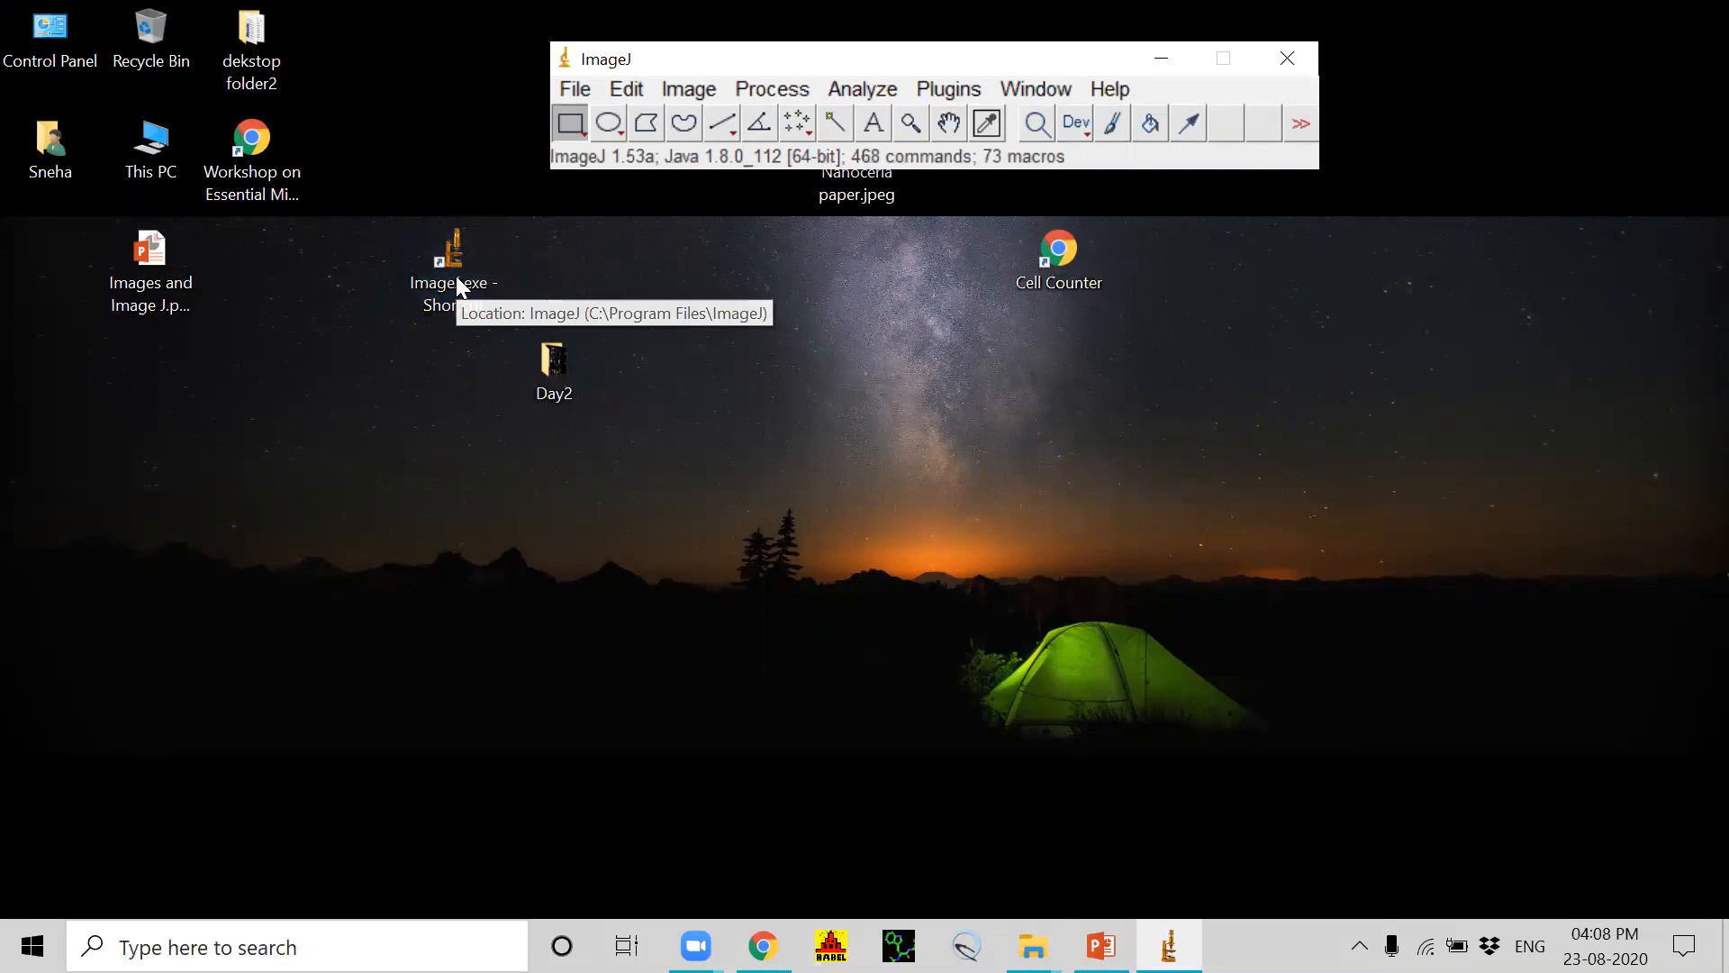
{"action": "left_click", "coordinate": [954, 94]}
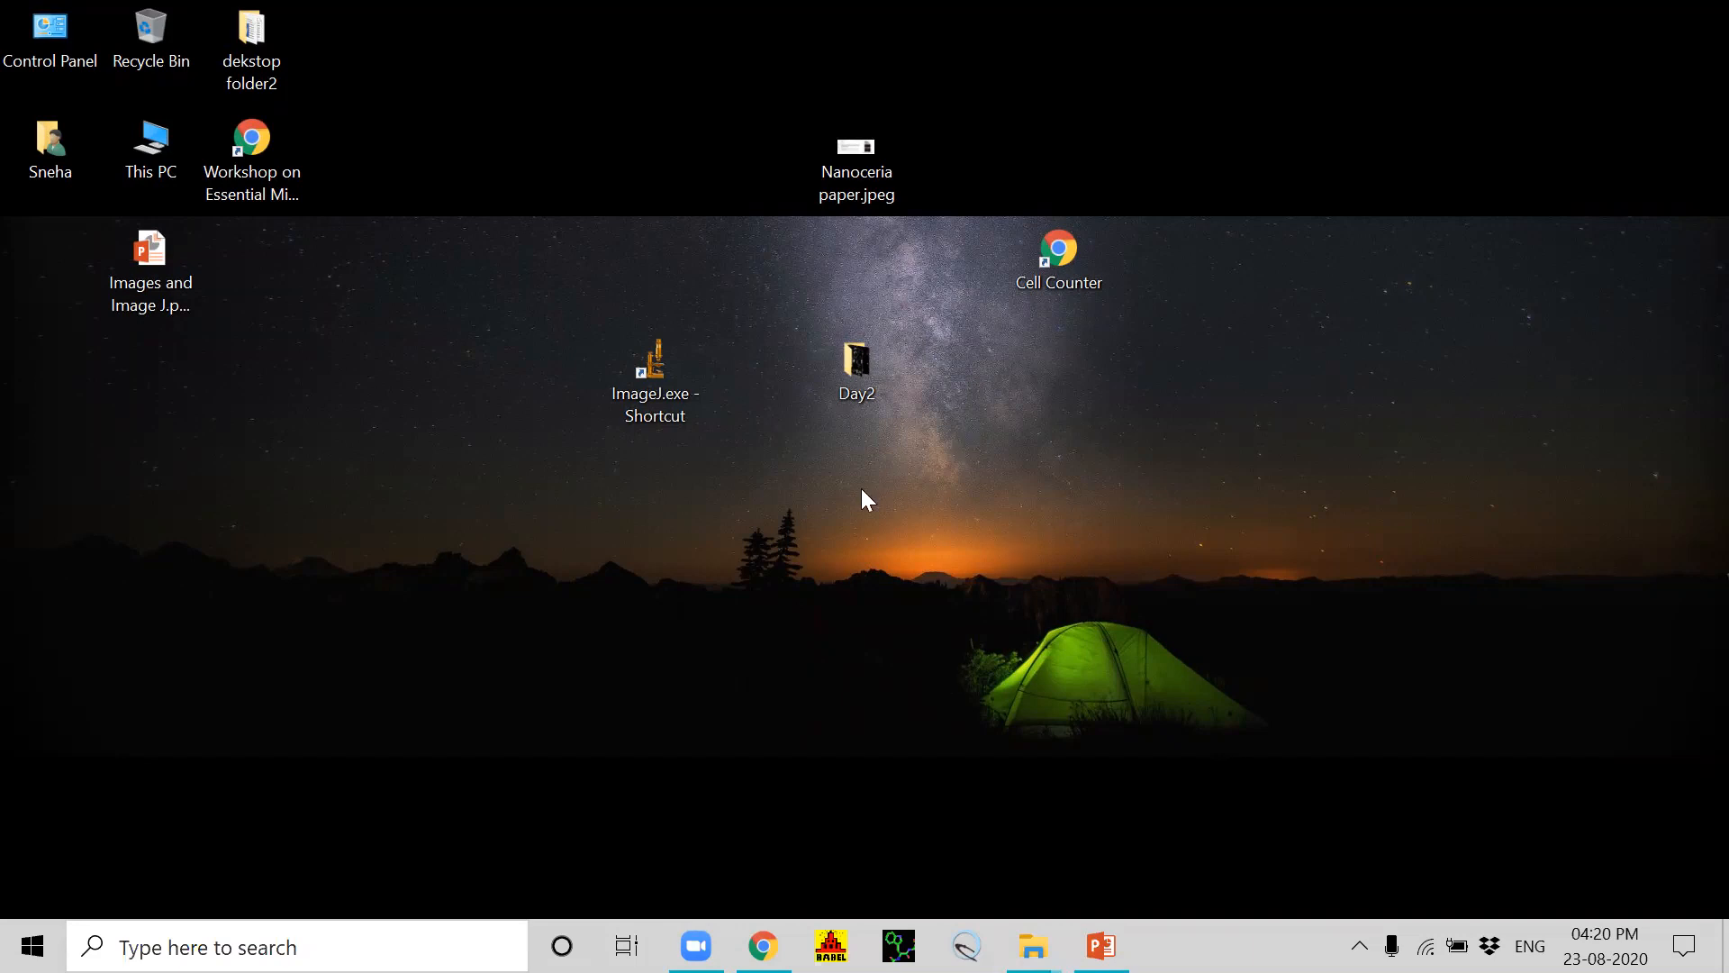
Step: Start ImageJ from its desktop shortcut and open the Day2 image folder
{"action": "mouse_move", "coordinate": [863, 379]}
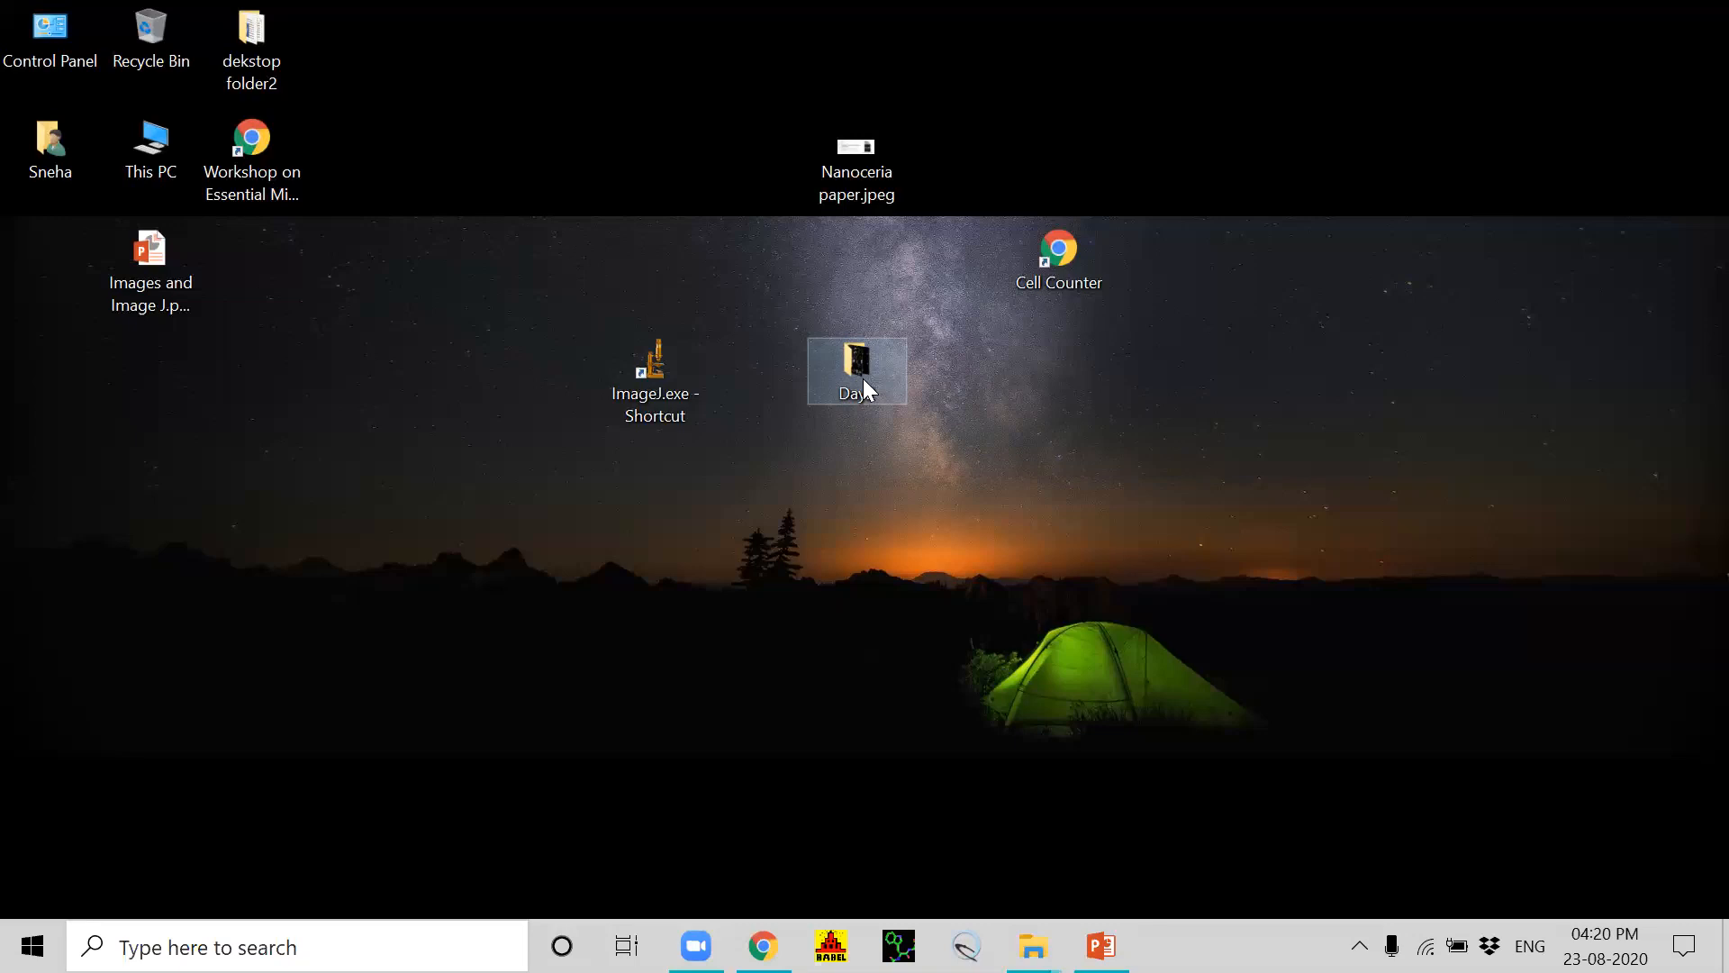
{"action": "double_click", "coordinate": [643, 383]}
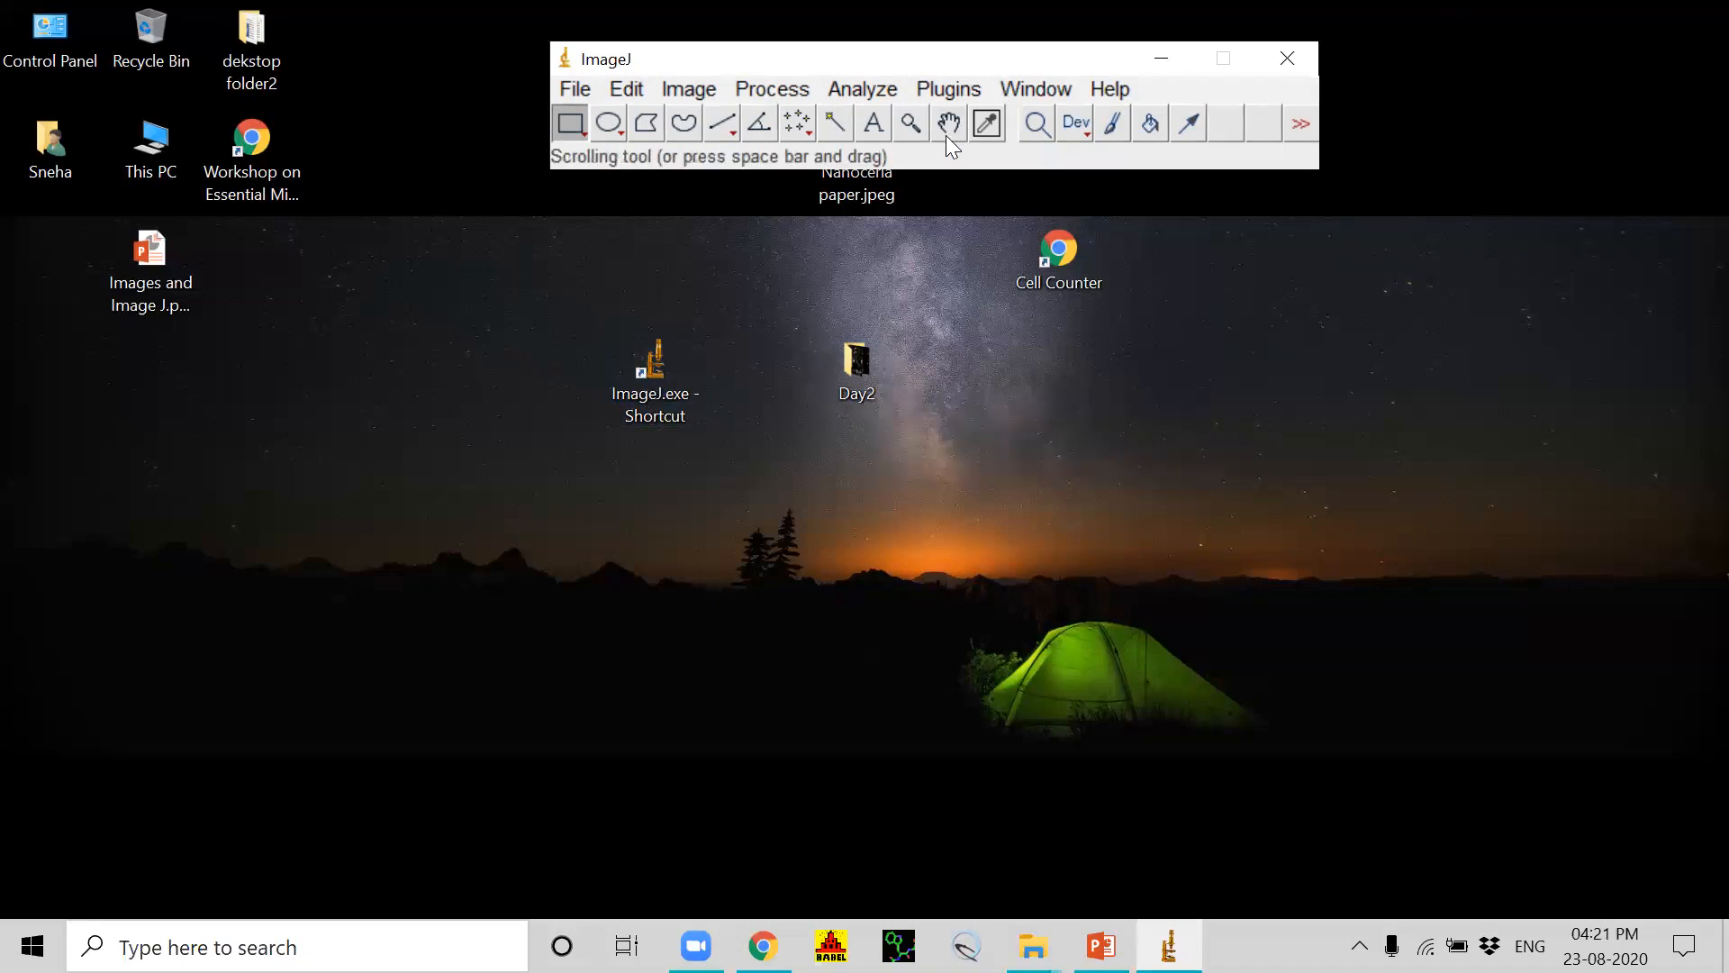
{"action": "left_click", "coordinate": [569, 90]}
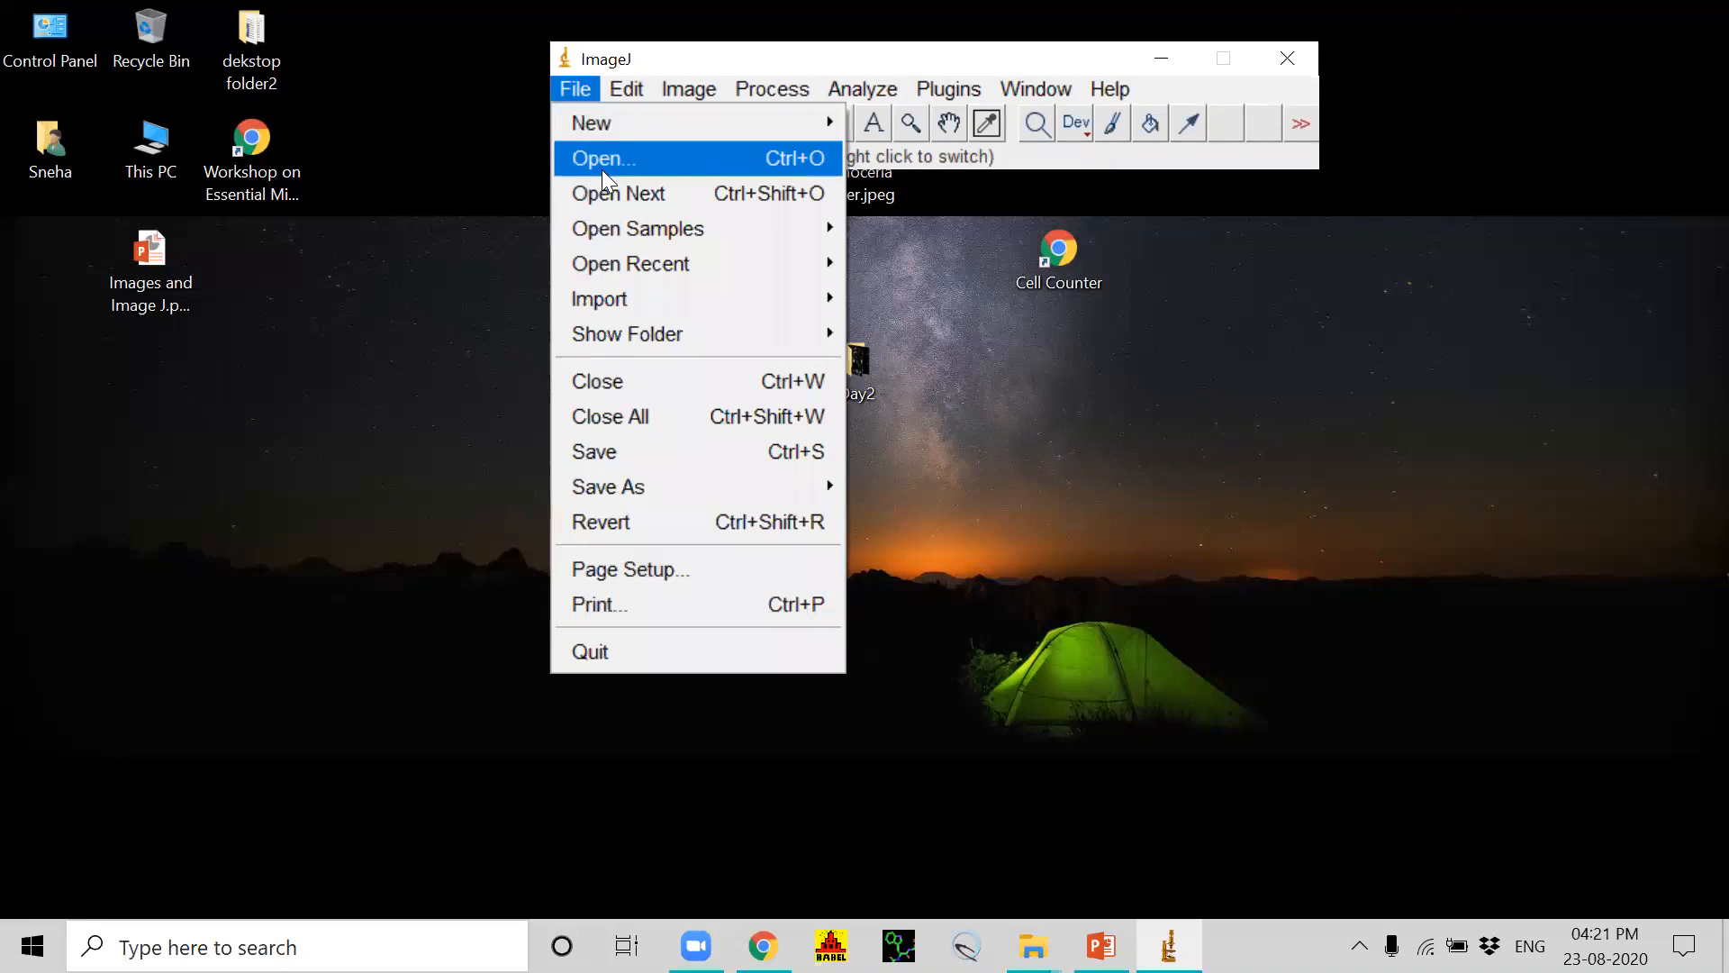
{"action": "left_click", "coordinate": [978, 268]}
{"action": "double_click", "coordinate": [852, 355]}
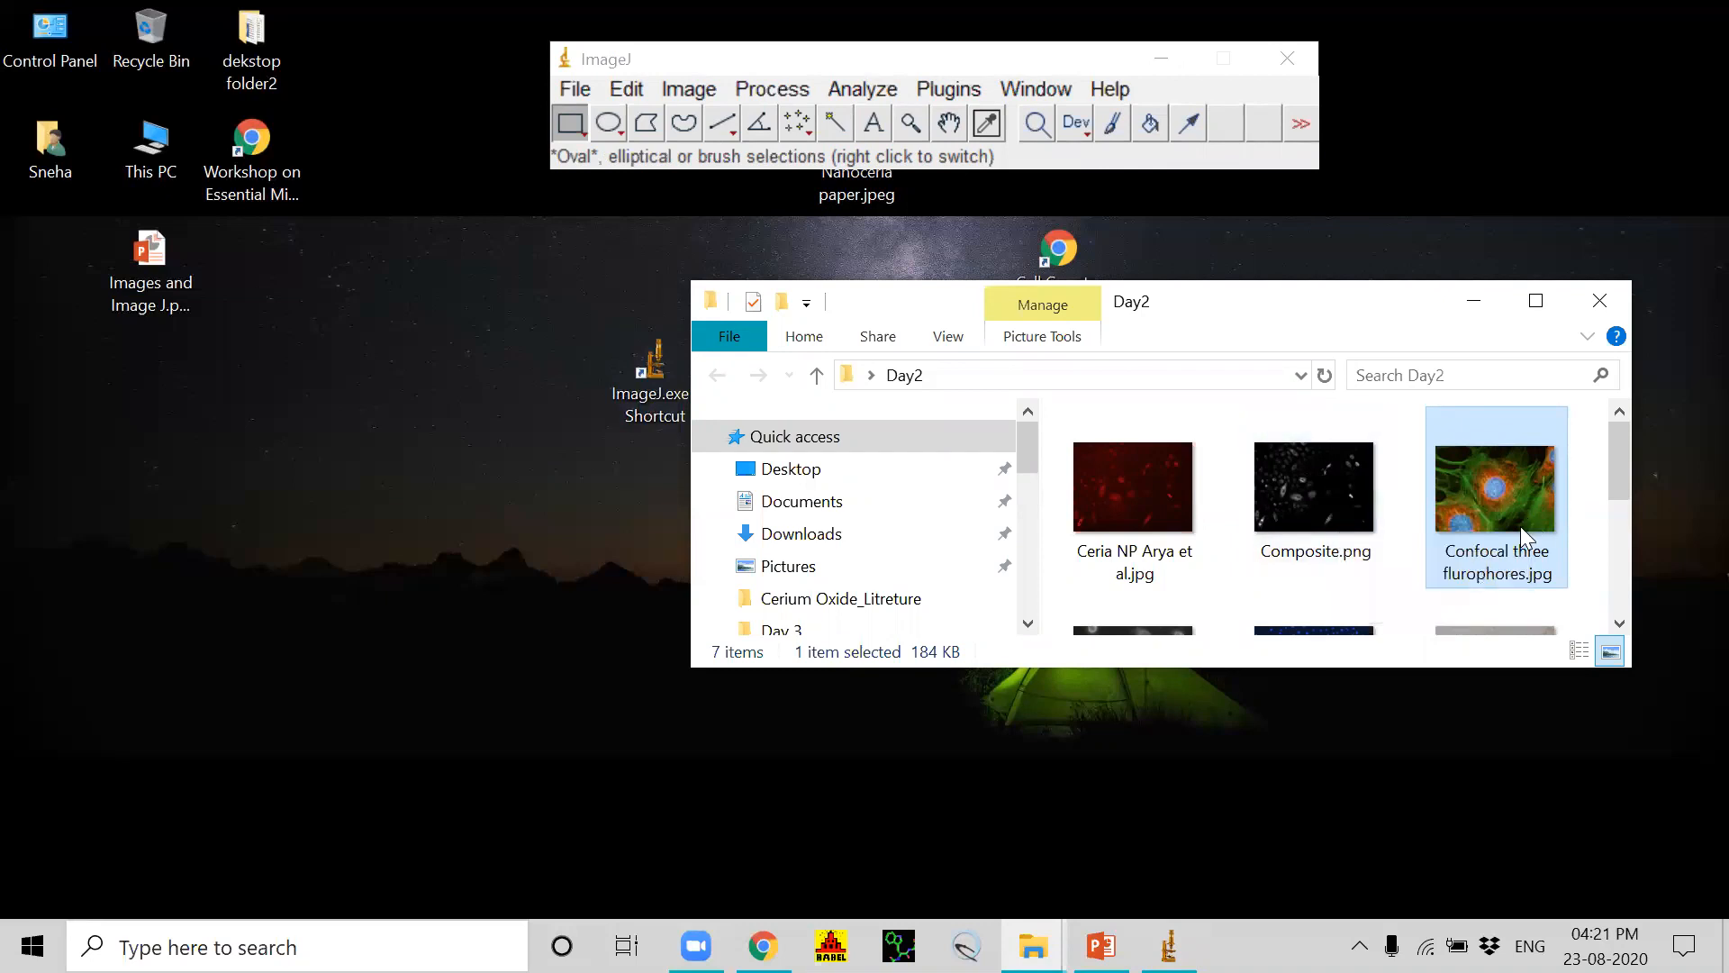
Step: Open the Green channel ROS and Red channel Nanoparticle TIFF images from Day2 in ImageJ and place them side by side
{"action": "left_click", "coordinate": [1604, 480]}
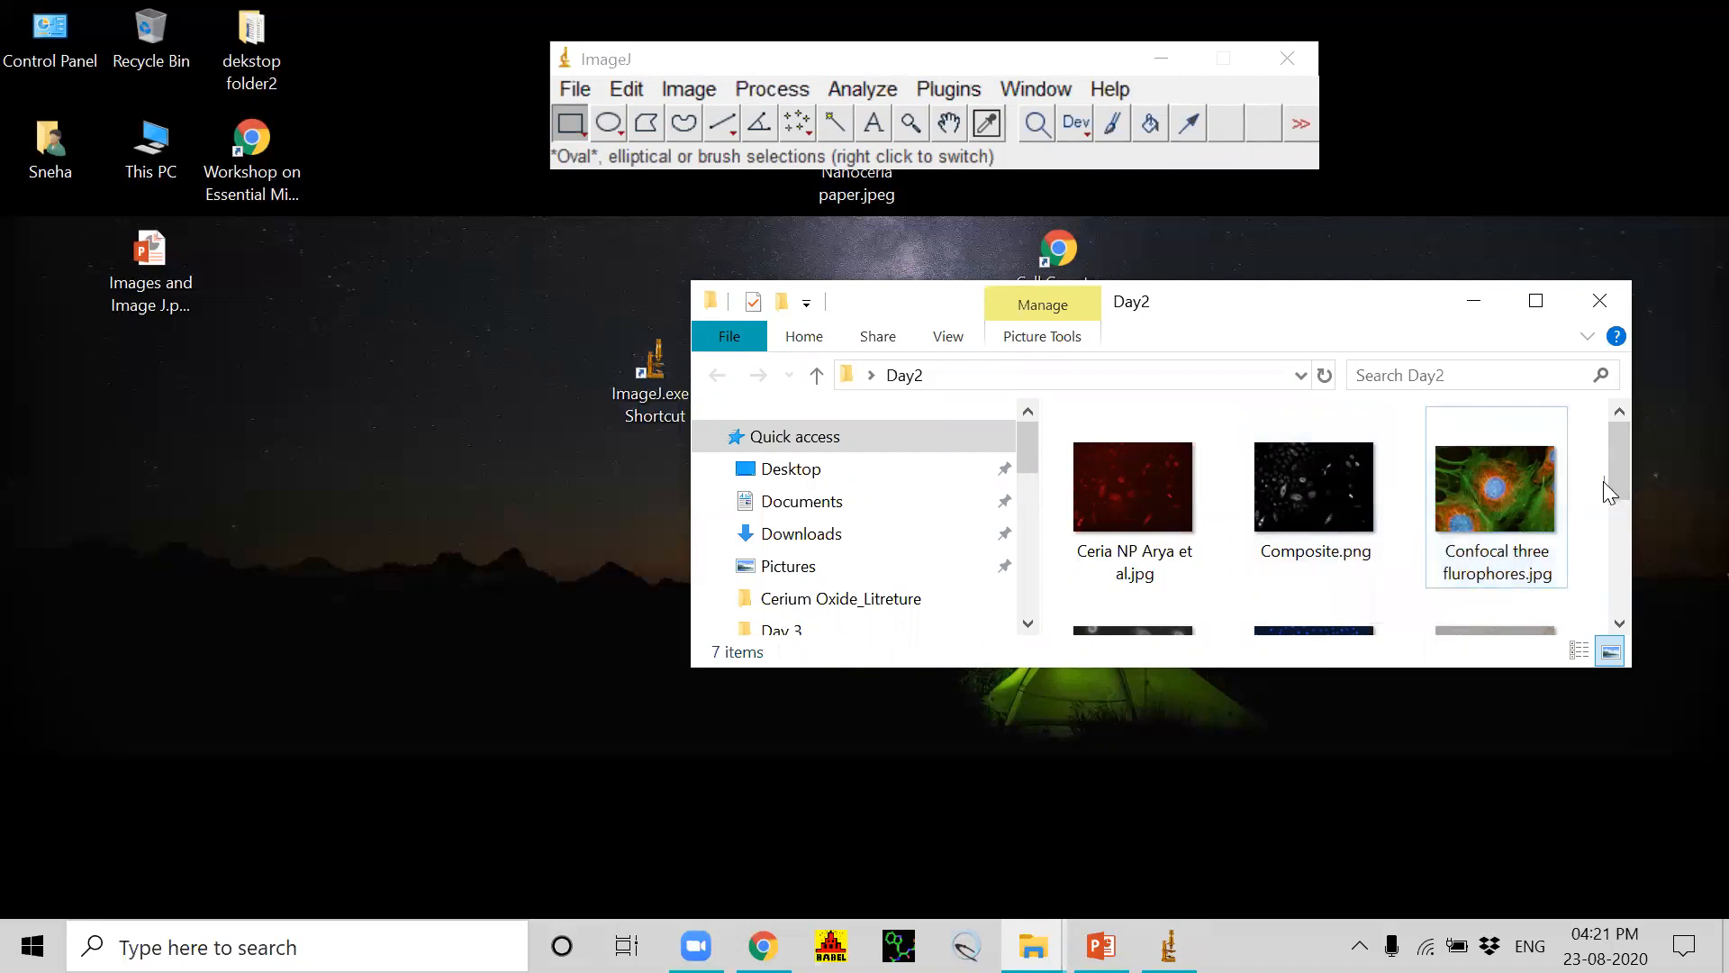
{"action": "left_click_drag", "start_coordinate": [1630, 472], "coordinate": [1632, 558]}
{"action": "left_click_drag", "start_coordinate": [1124, 429], "coordinate": [606, 141]}
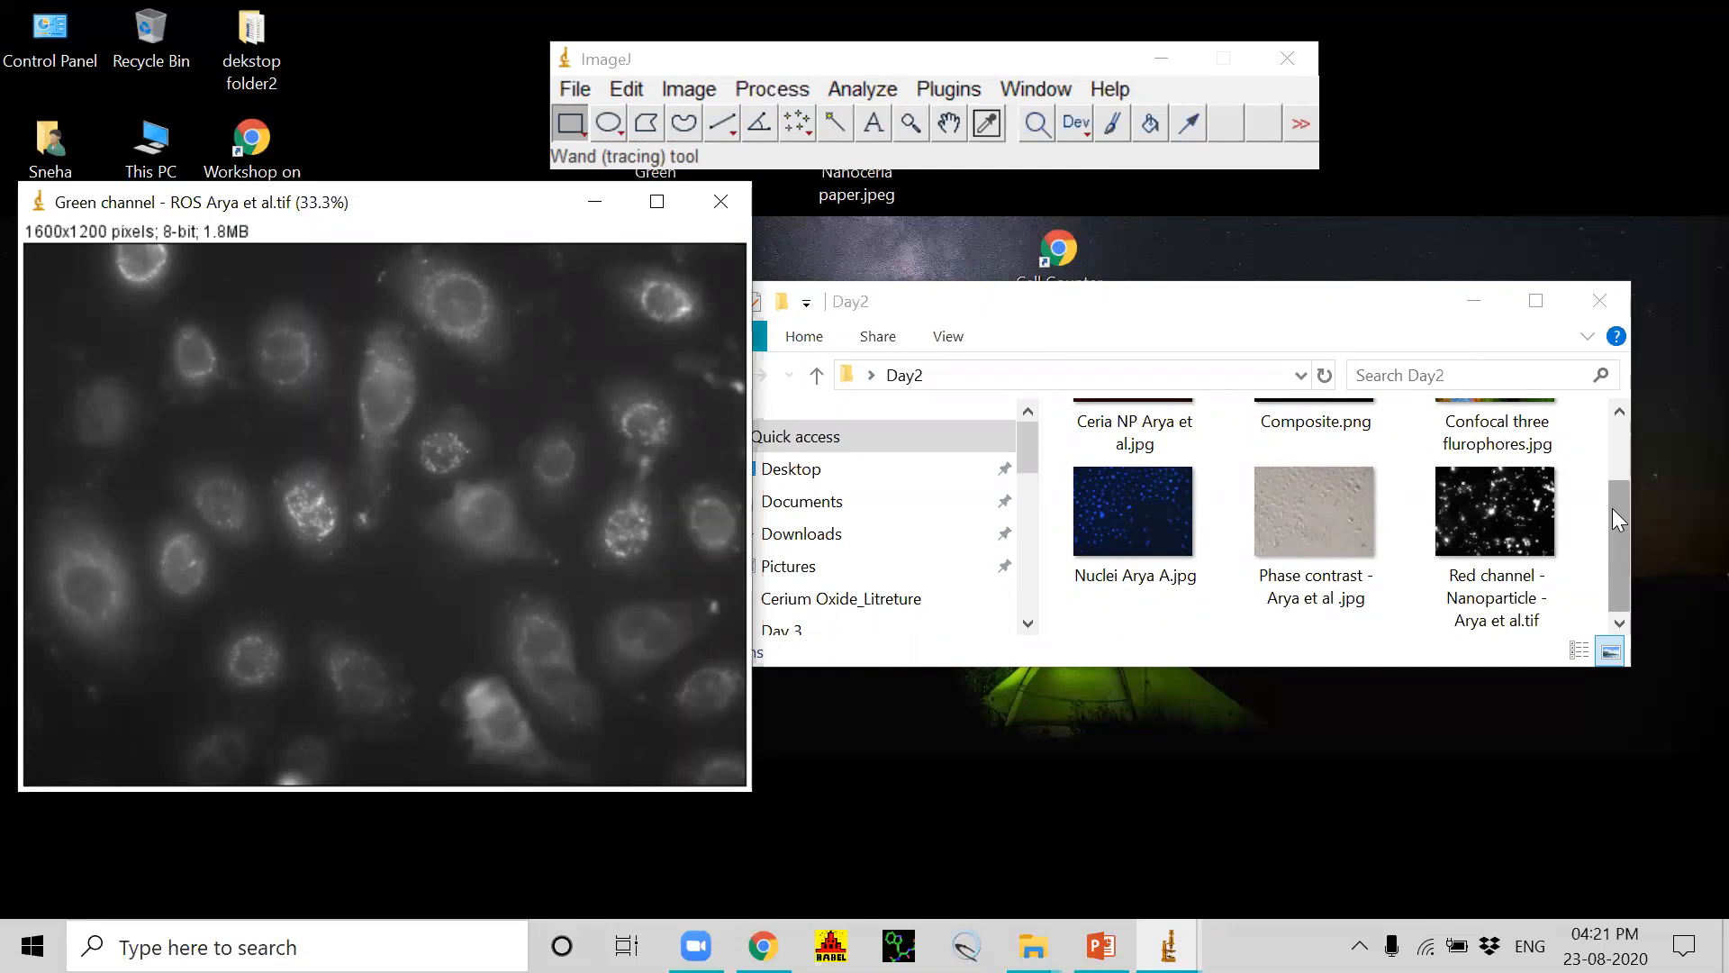
{"action": "left_click_drag", "start_coordinate": [1495, 546], "coordinate": [659, 126]}
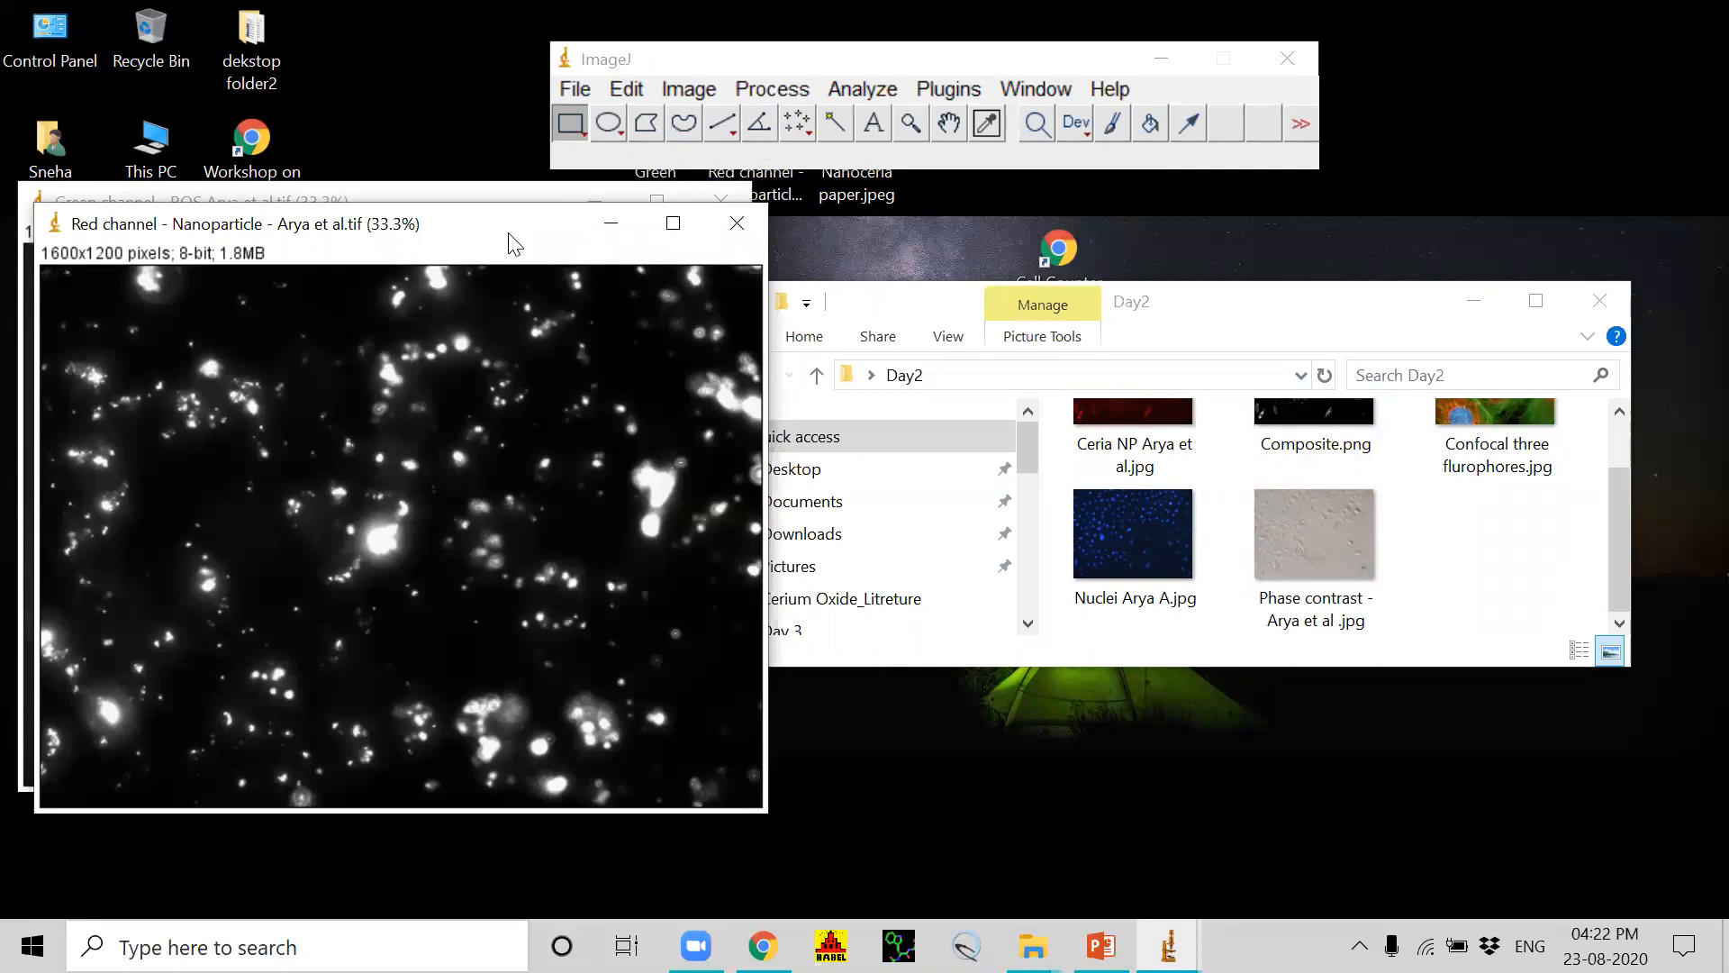
{"action": "left_click_drag", "start_coordinate": [512, 239], "coordinate": [1240, 212]}
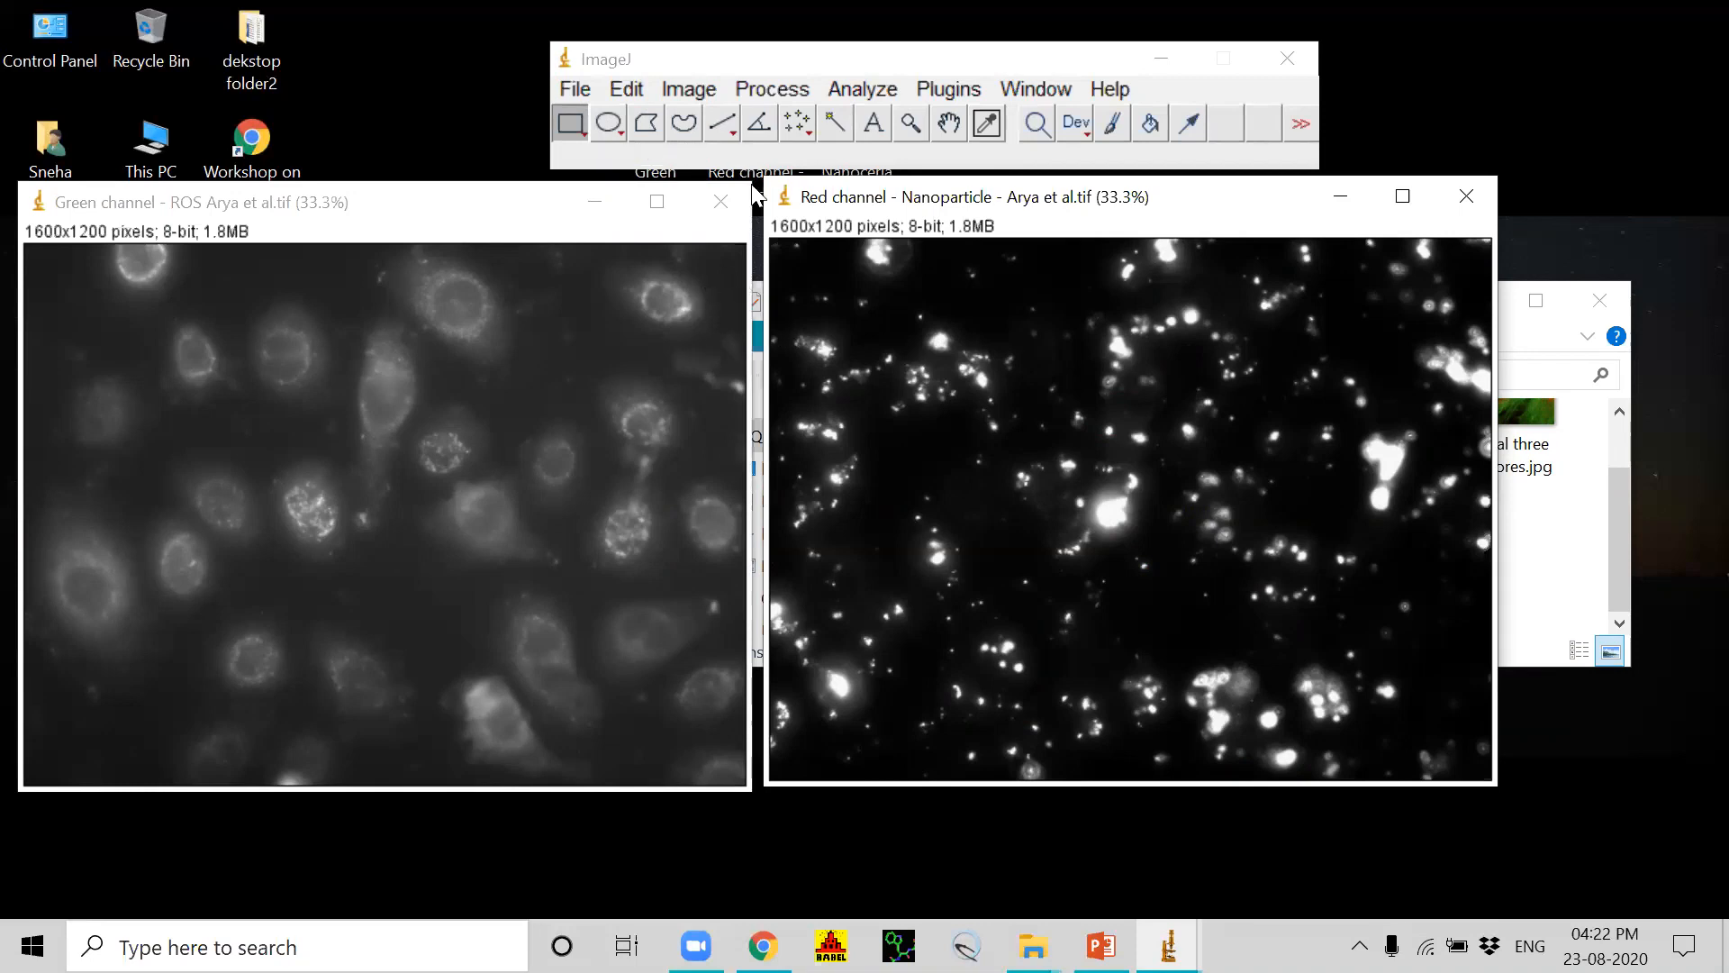
Step: Merge the channels into a composite, with the Nanoparticle image as C1 (red) and the ROS image as C2 (green)
{"action": "left_click", "coordinate": [695, 90]}
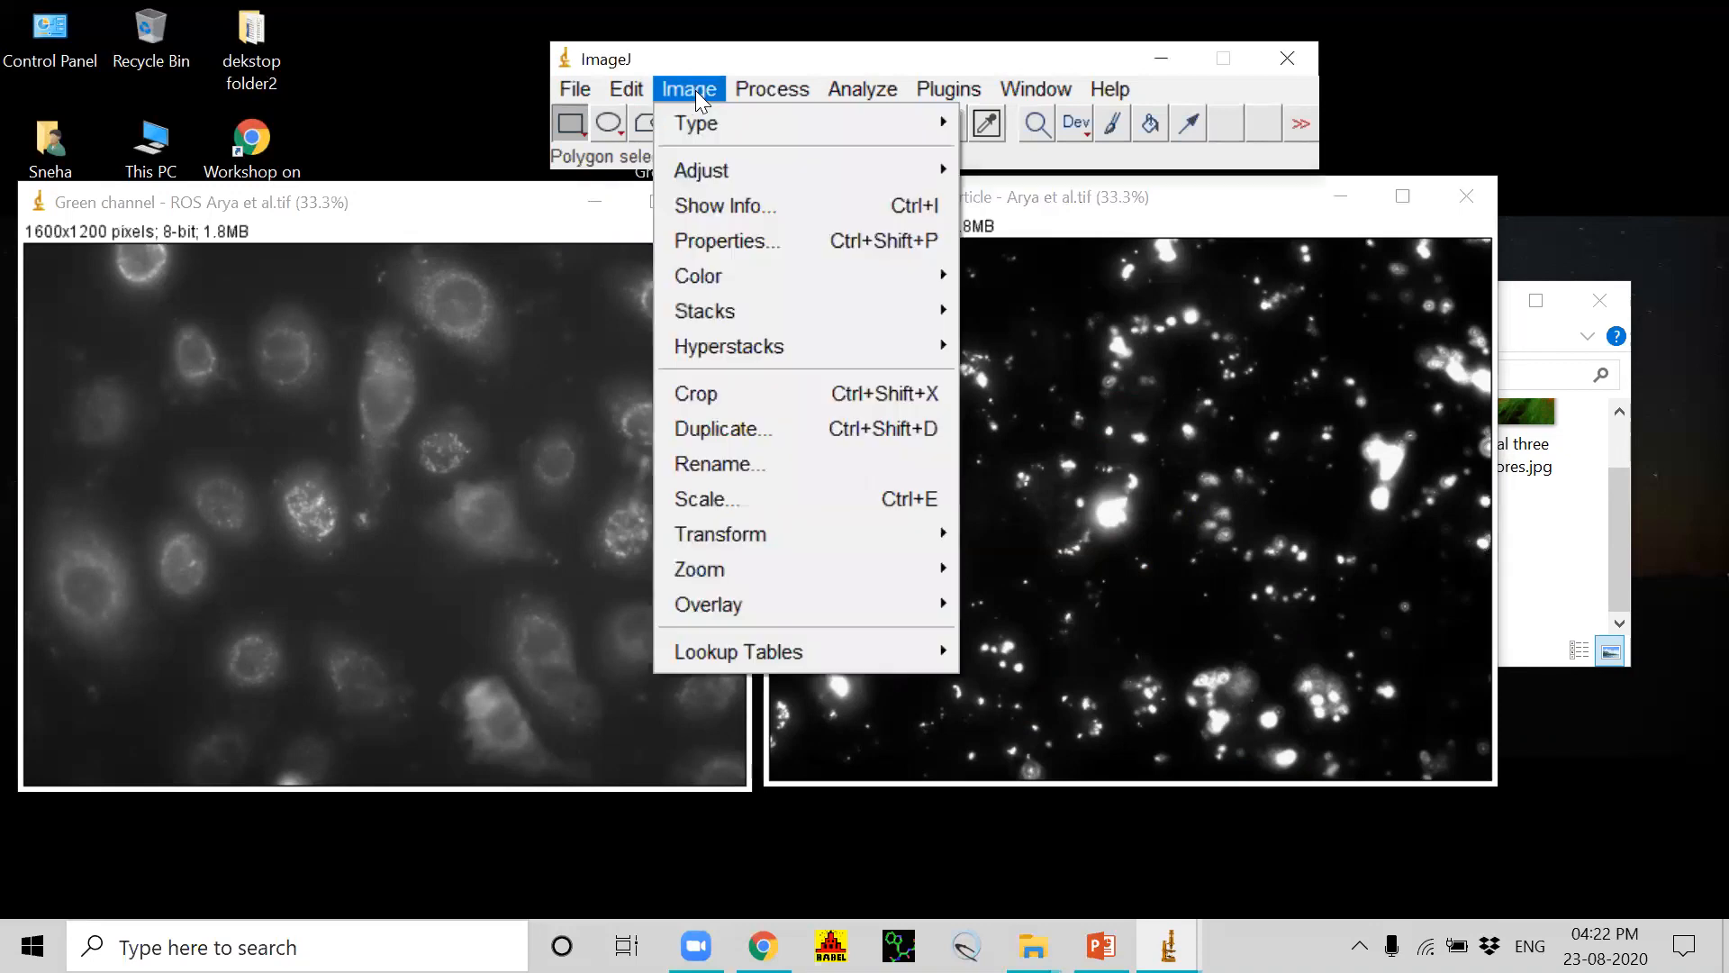
{"action": "mouse_move", "coordinate": [750, 272]}
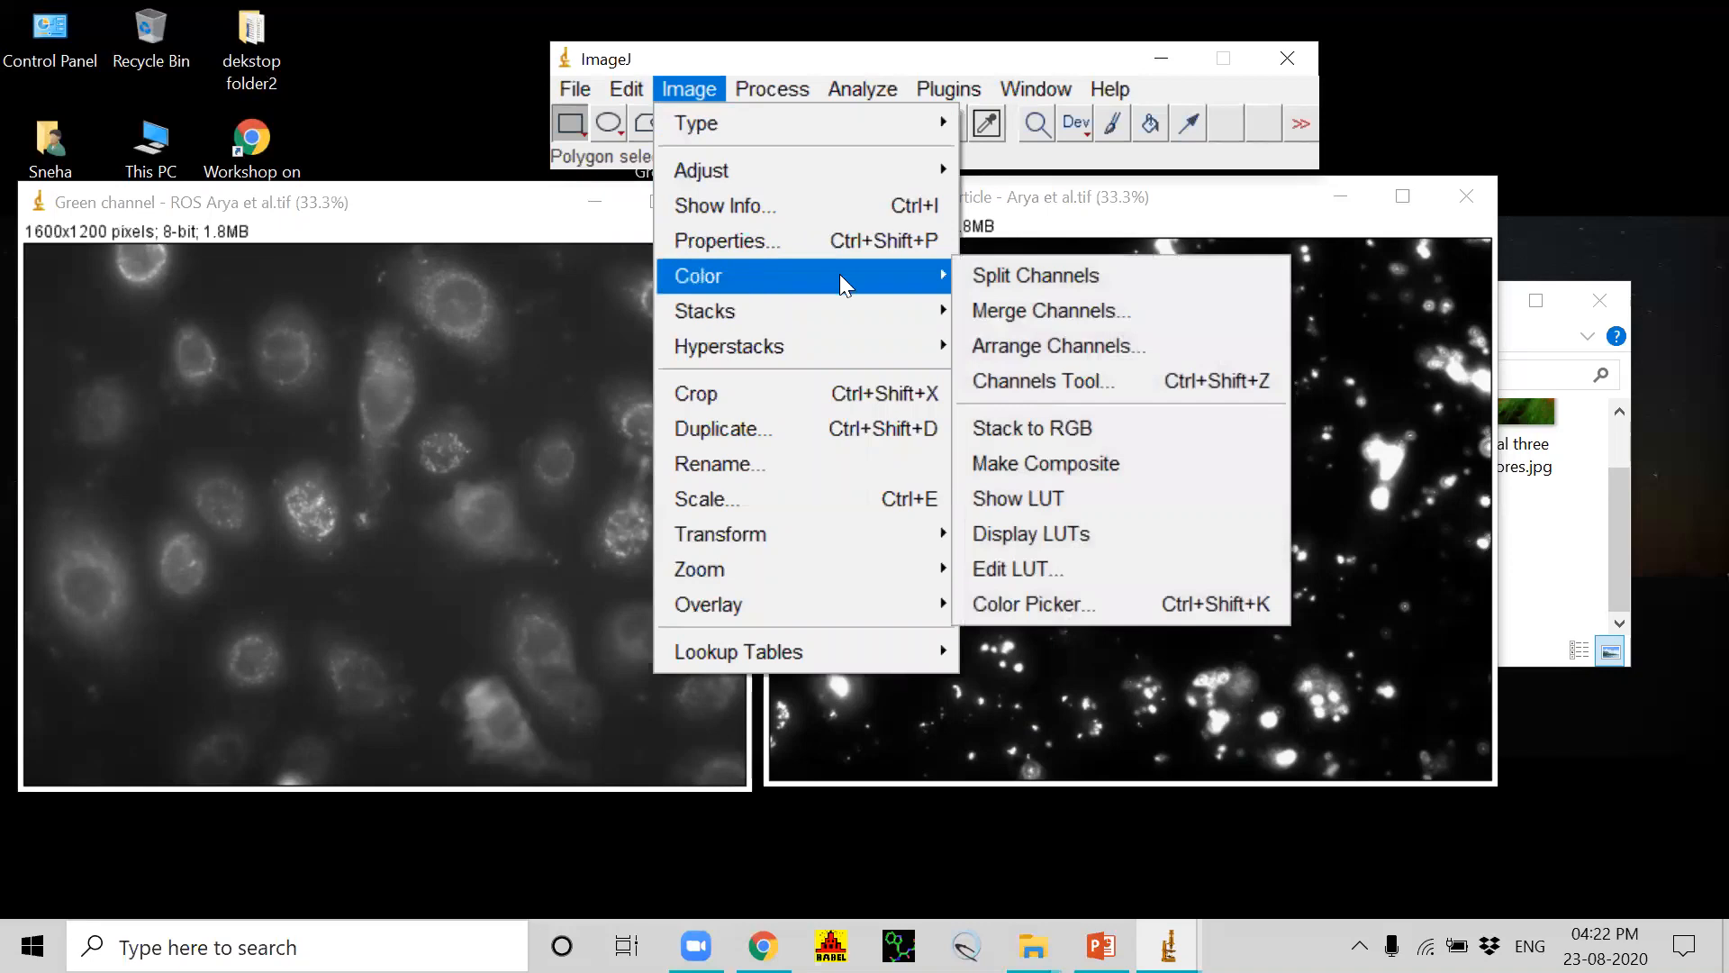
{"action": "left_click", "coordinate": [1023, 310]}
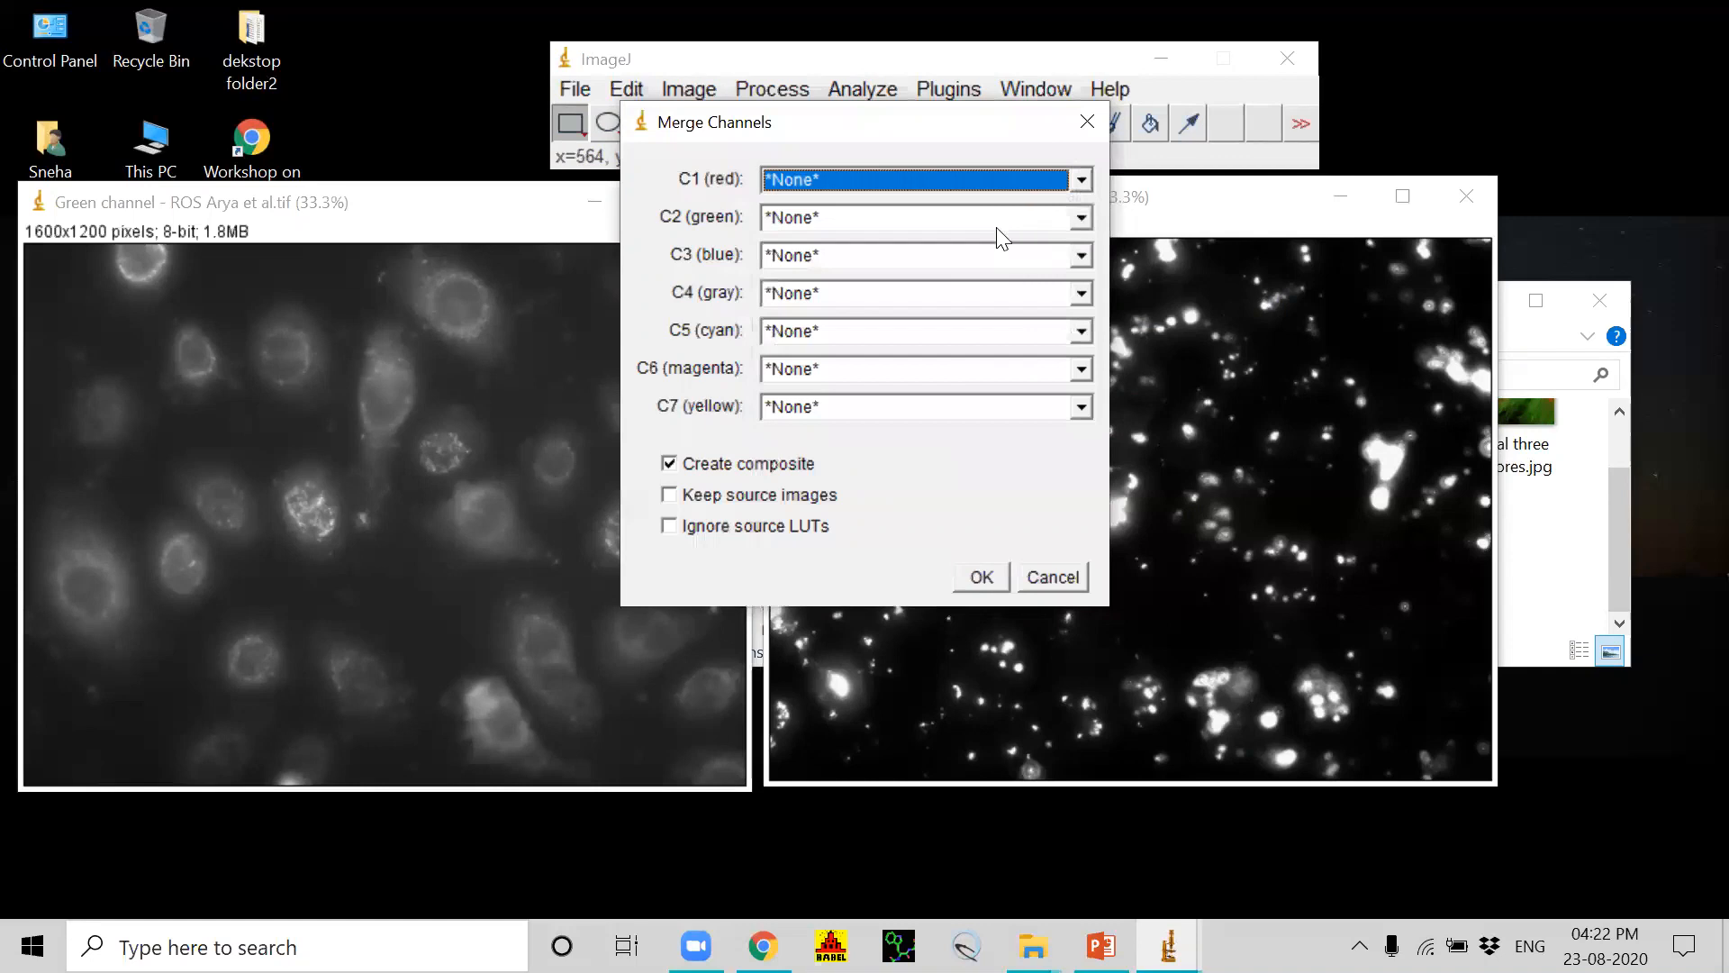
{"action": "left_click", "coordinate": [1081, 178]}
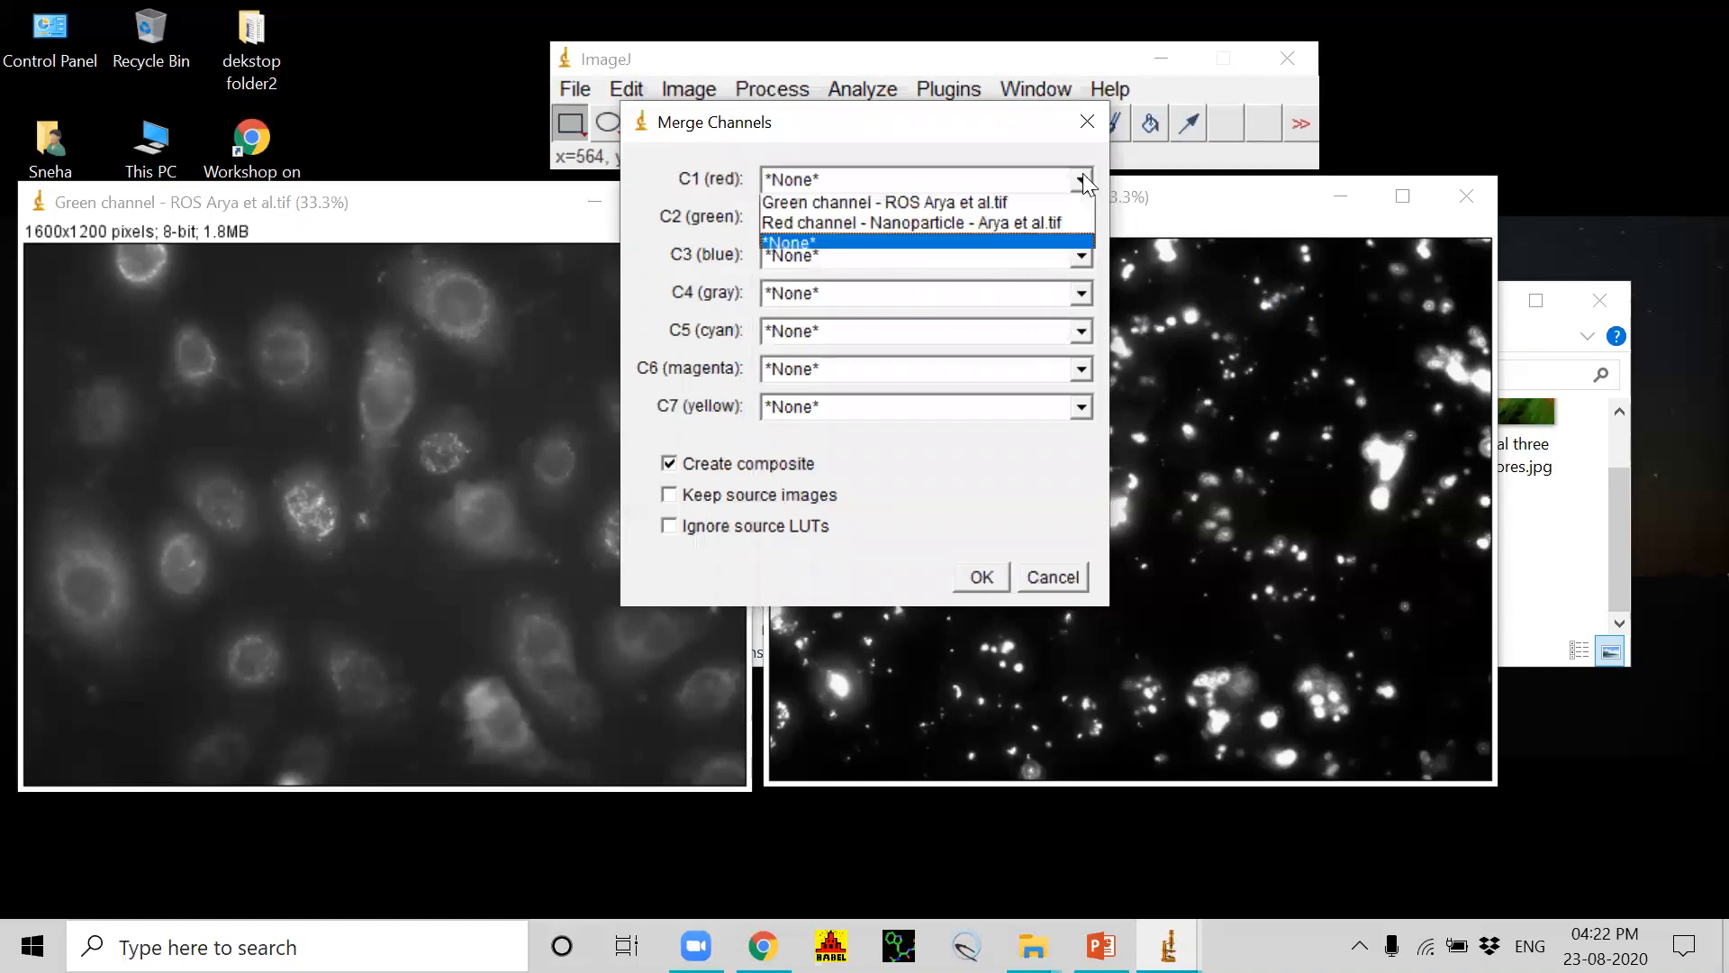
{"action": "left_click", "coordinate": [798, 226]}
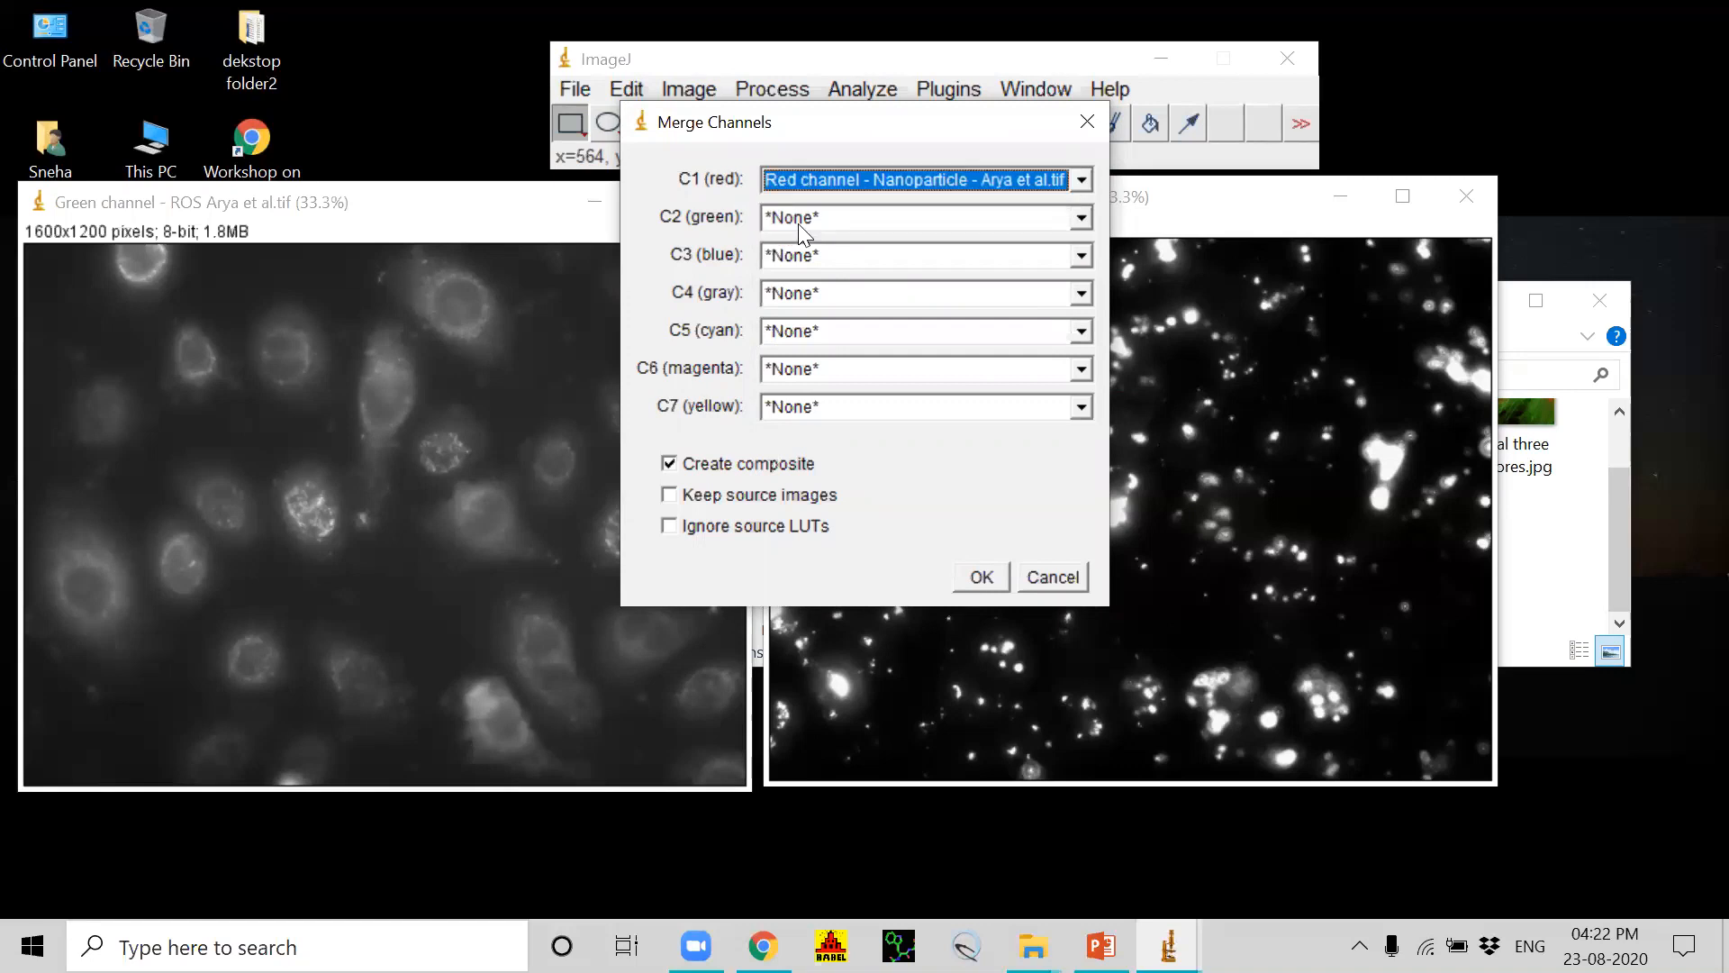
{"action": "left_click", "coordinate": [1079, 217]}
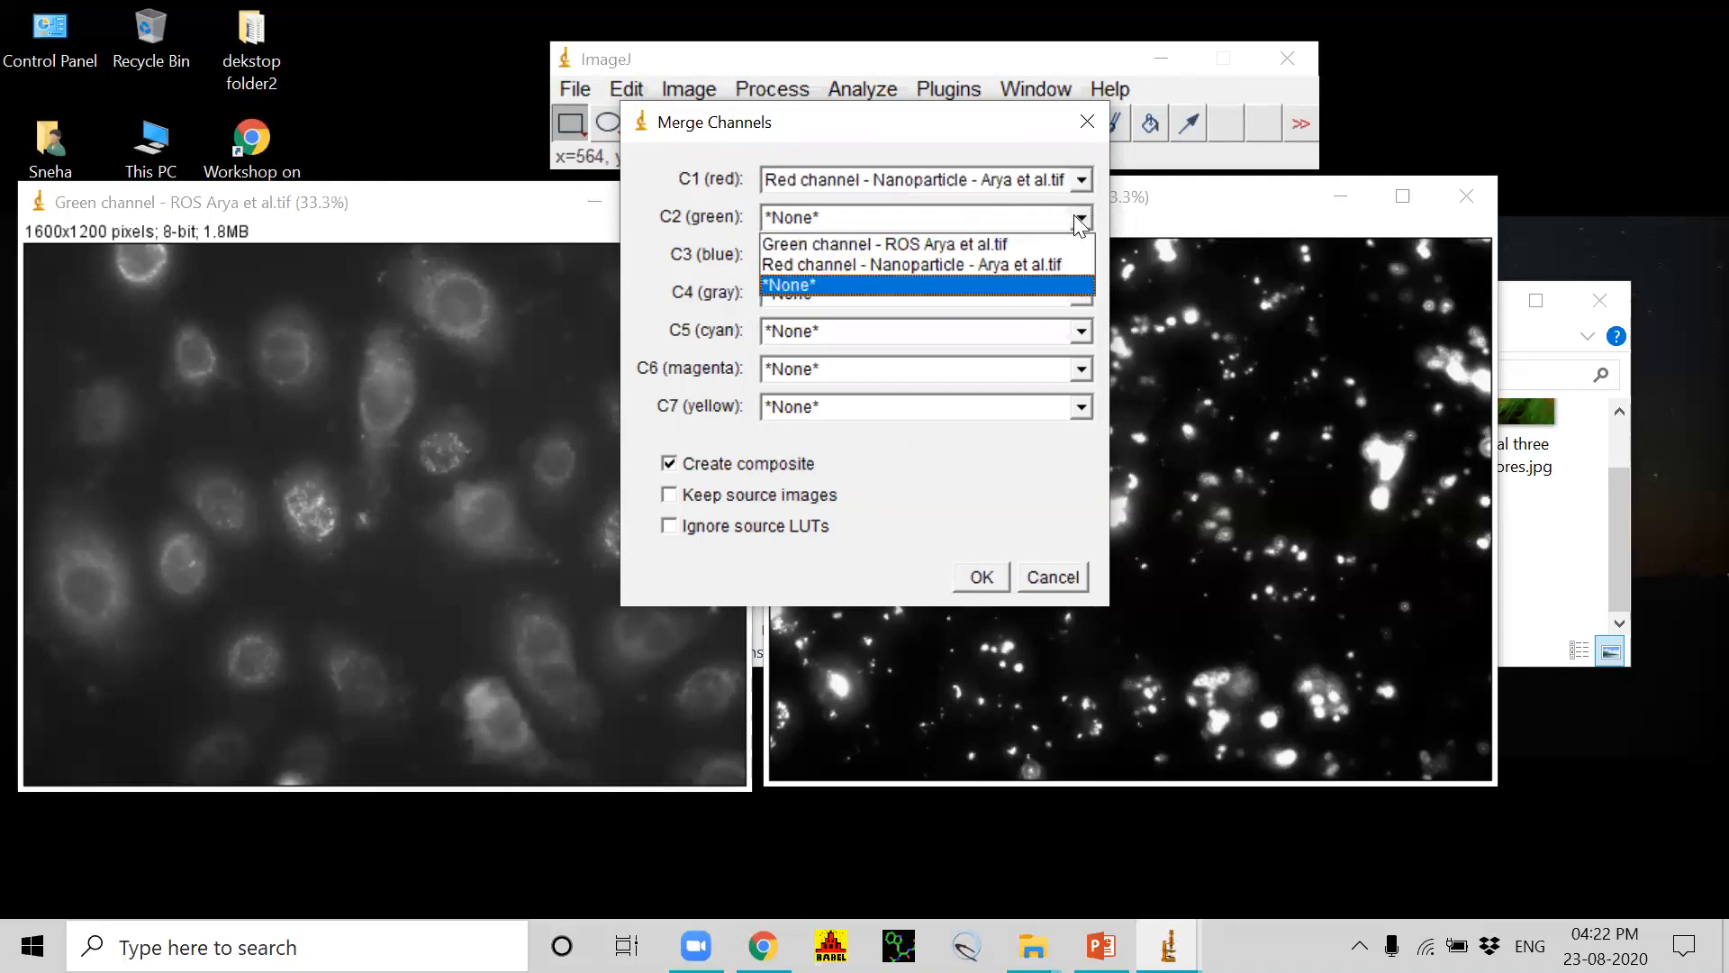
{"action": "left_click", "coordinate": [796, 246]}
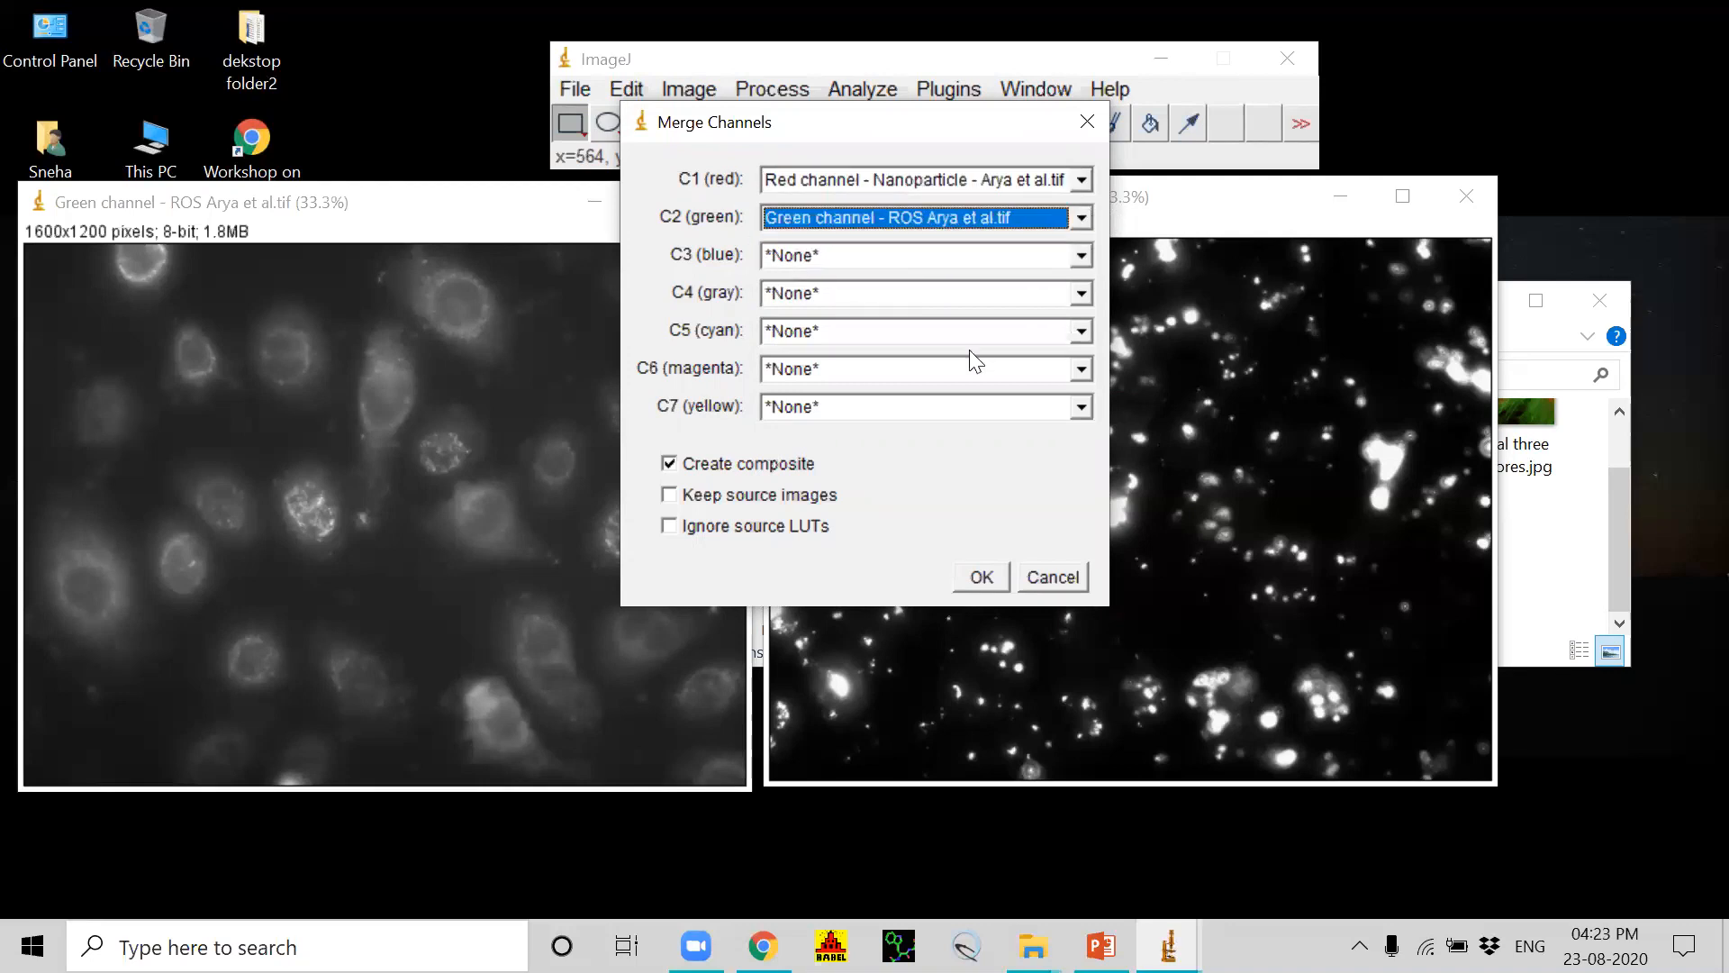
{"action": "left_click", "coordinate": [980, 579]}
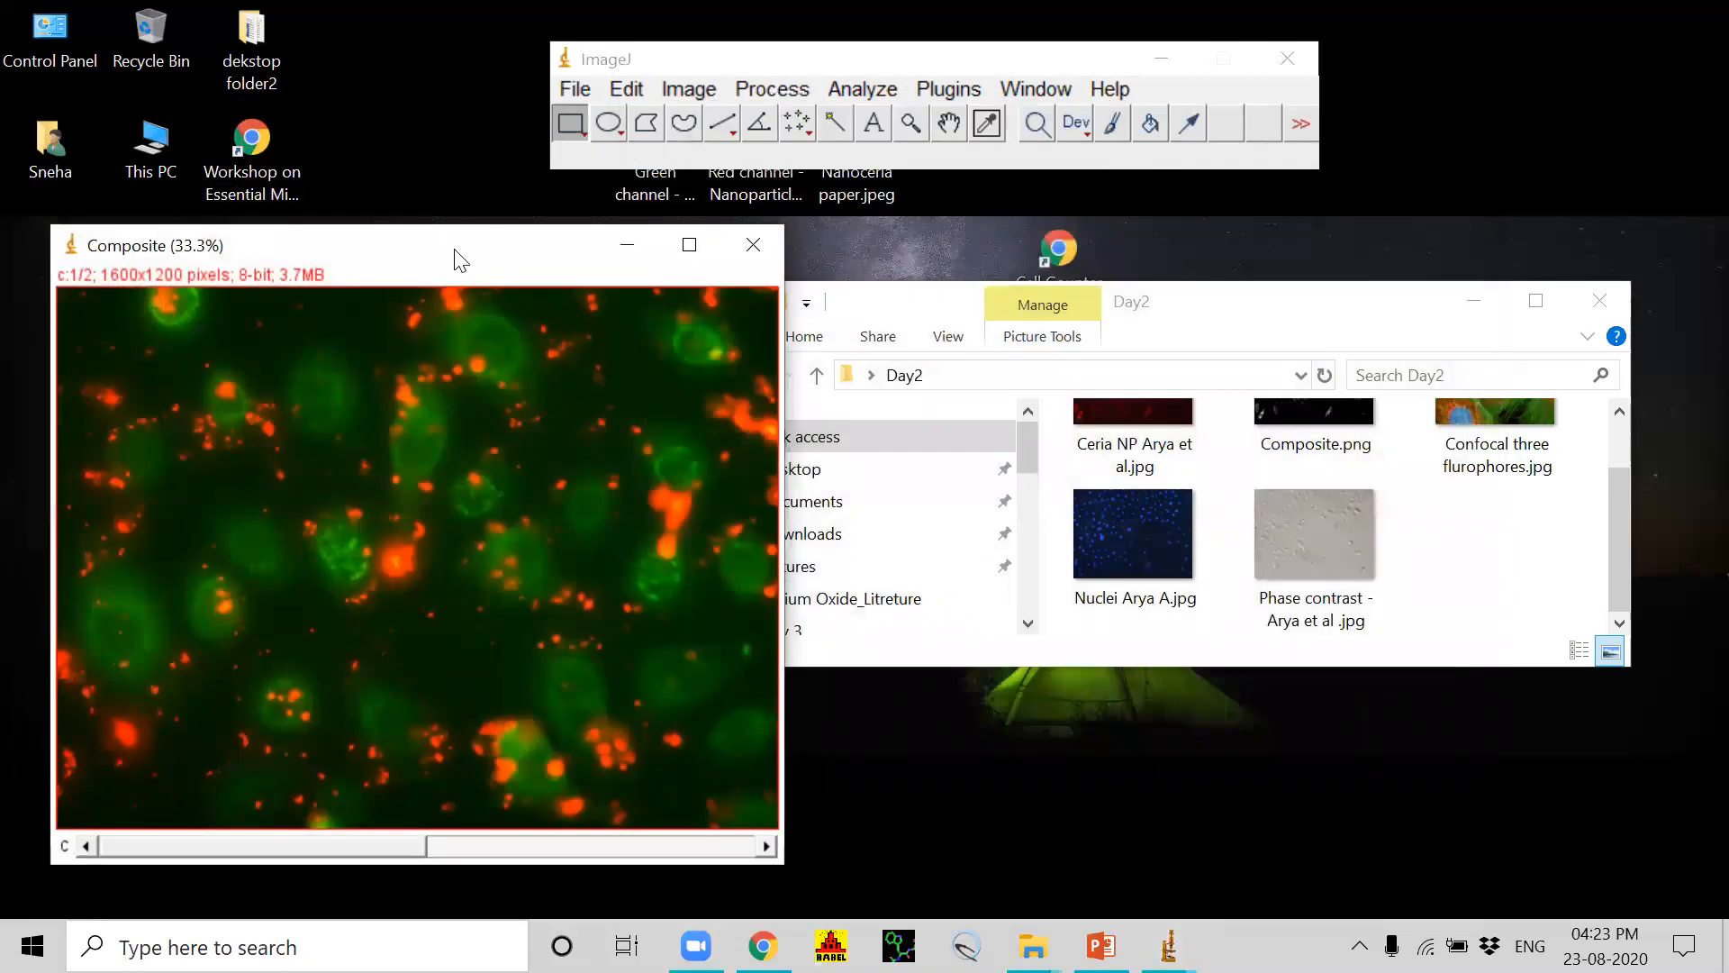
Step: Close the red-green composite and rearrange the Day2 folder and ImageJ windows to uncover the image files on the desktop
{"action": "left_click_drag", "start_coordinate": [459, 258], "coordinate": [829, 242]}
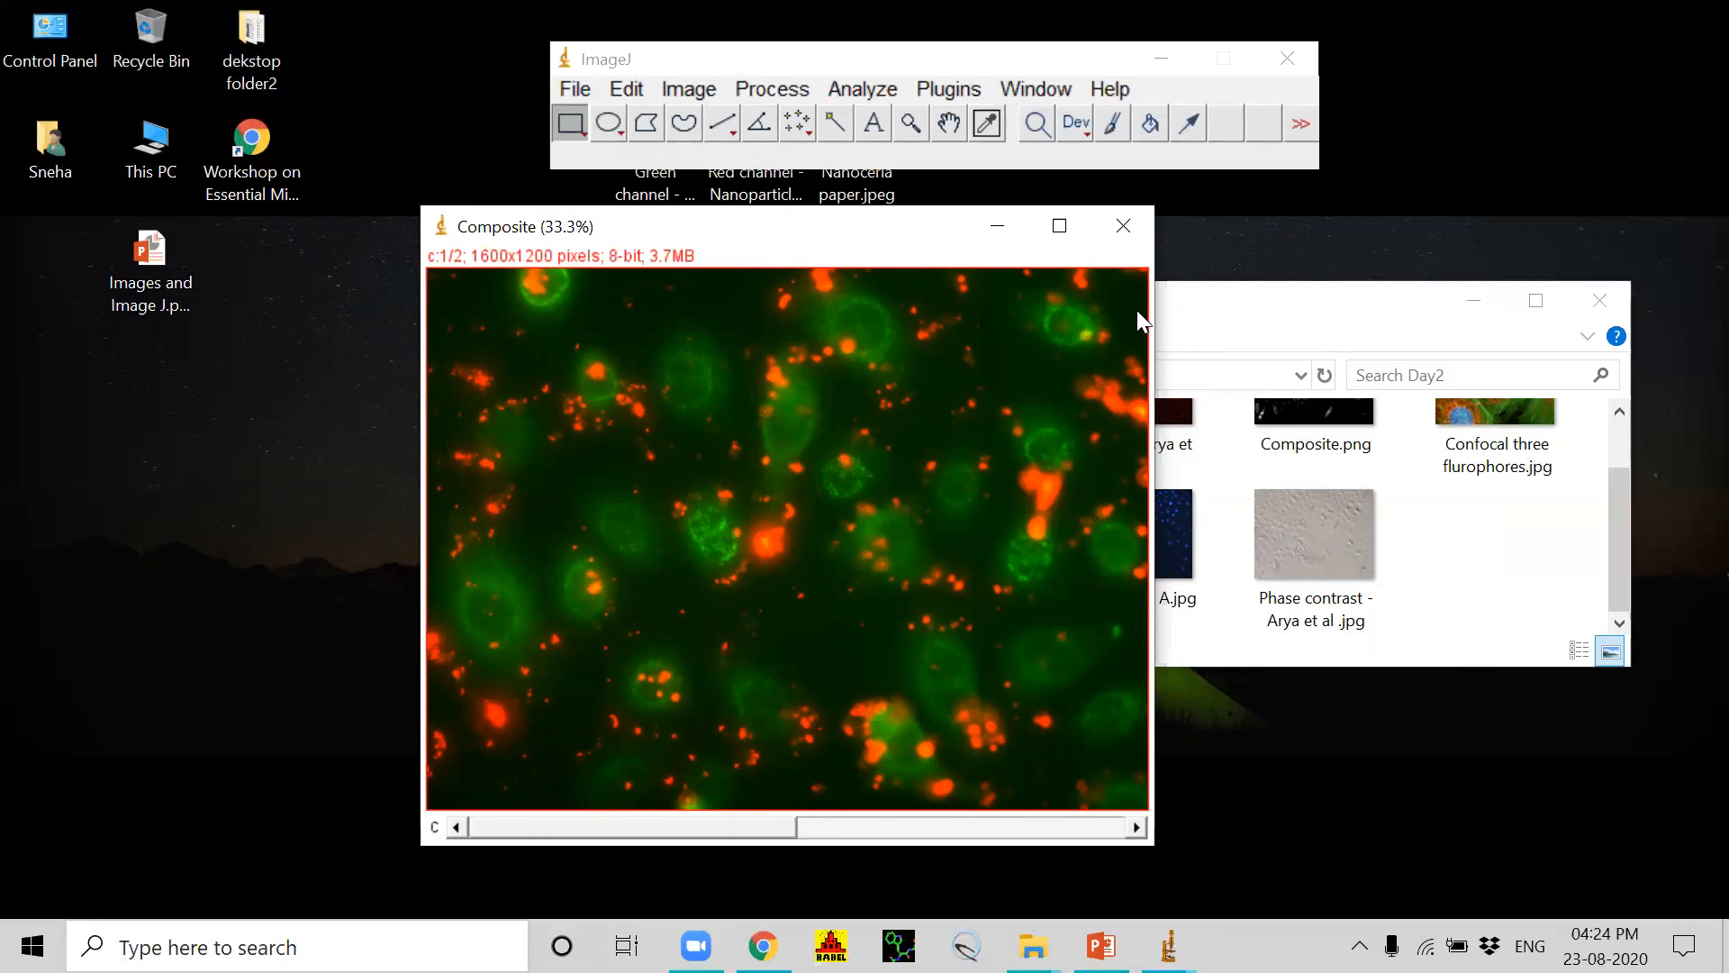
{"action": "left_click", "coordinate": [1124, 226]}
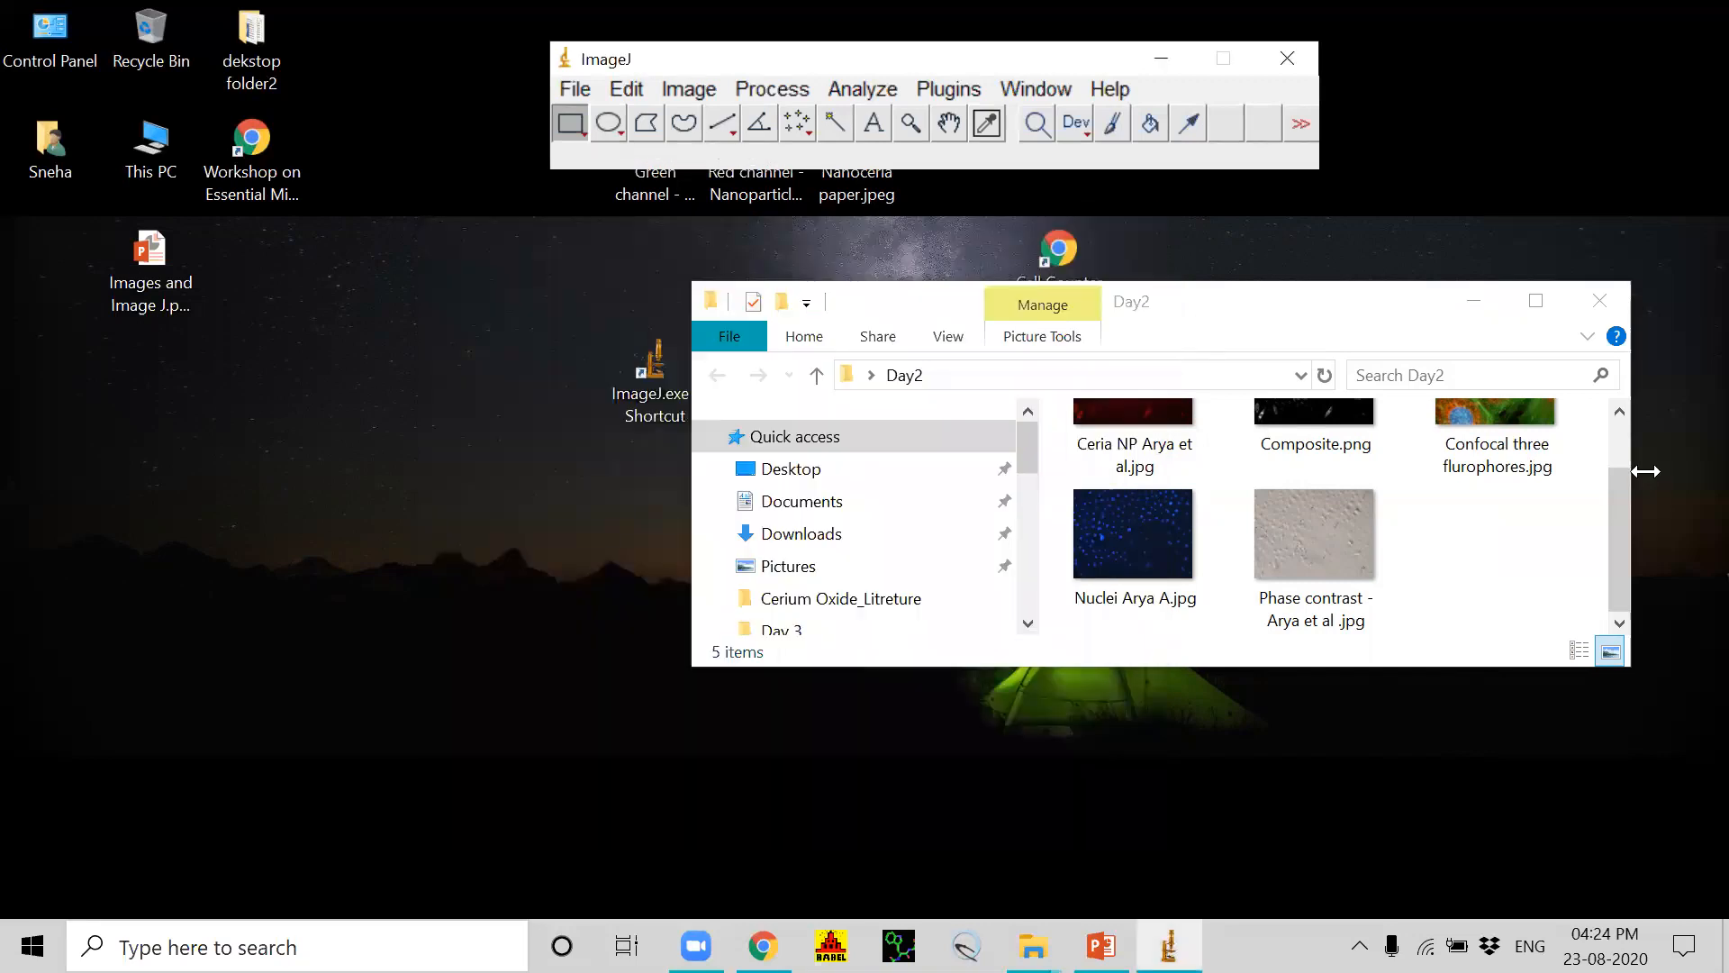
{"action": "left_click_drag", "start_coordinate": [1615, 558], "coordinate": [1635, 527]}
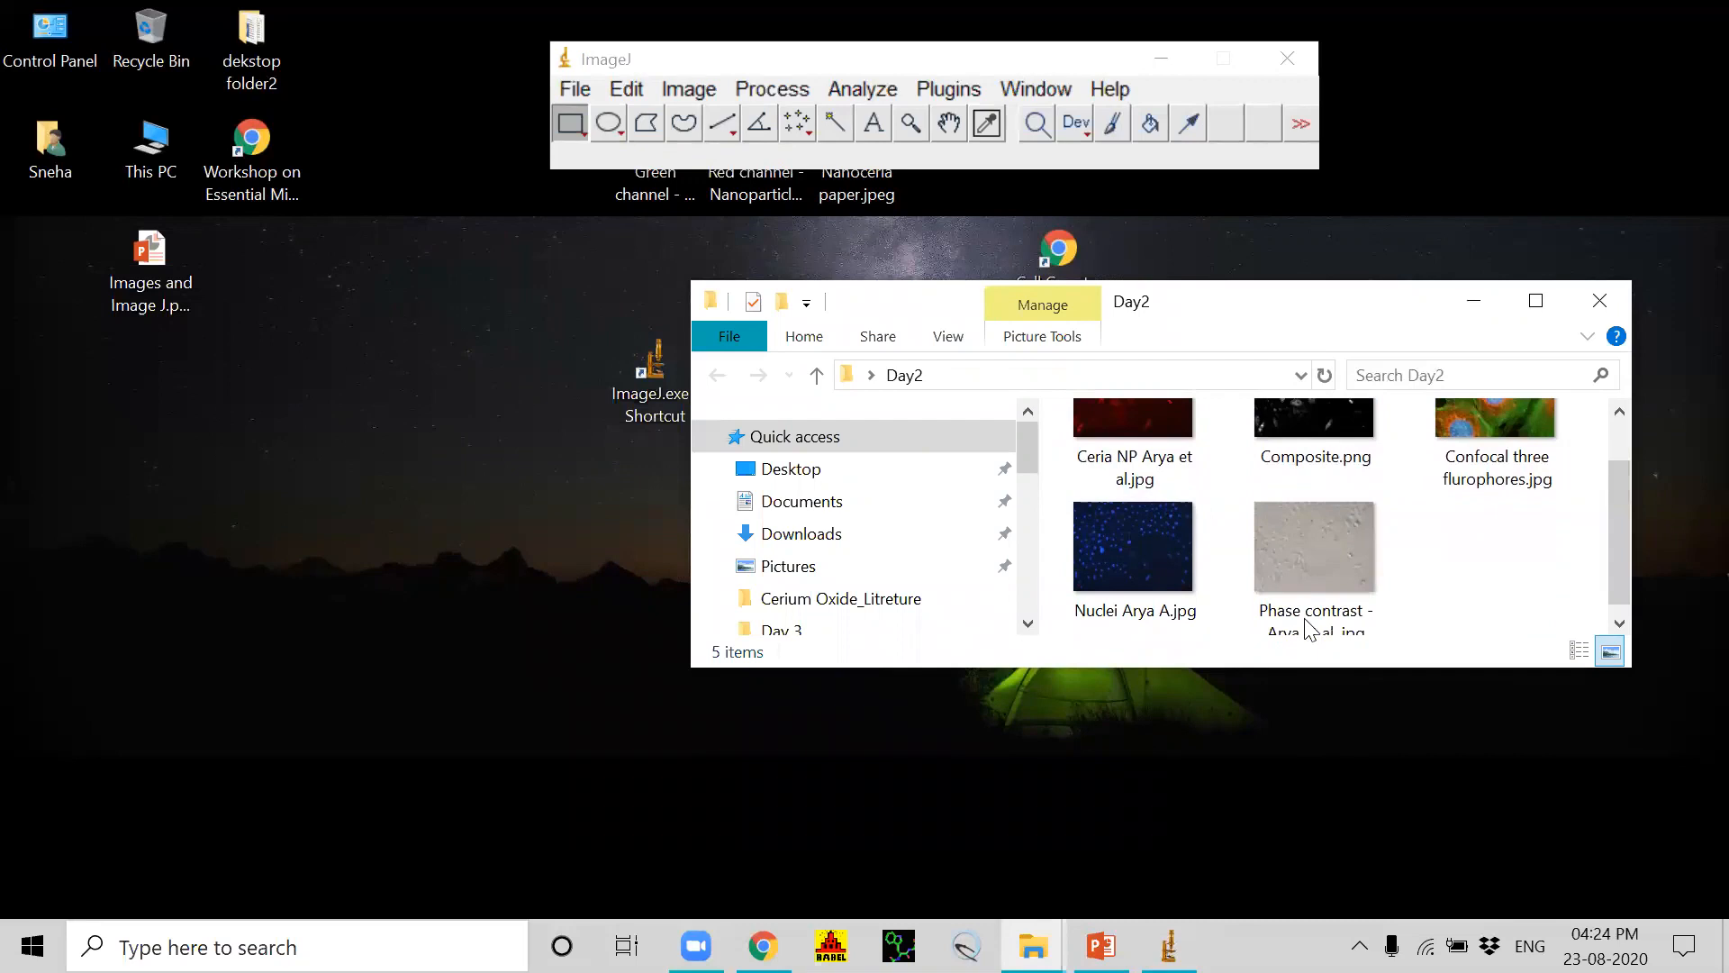
{"action": "left_click_drag", "start_coordinate": [1211, 287], "coordinate": [1268, 595]}
{"action": "left_click", "coordinate": [989, 61]}
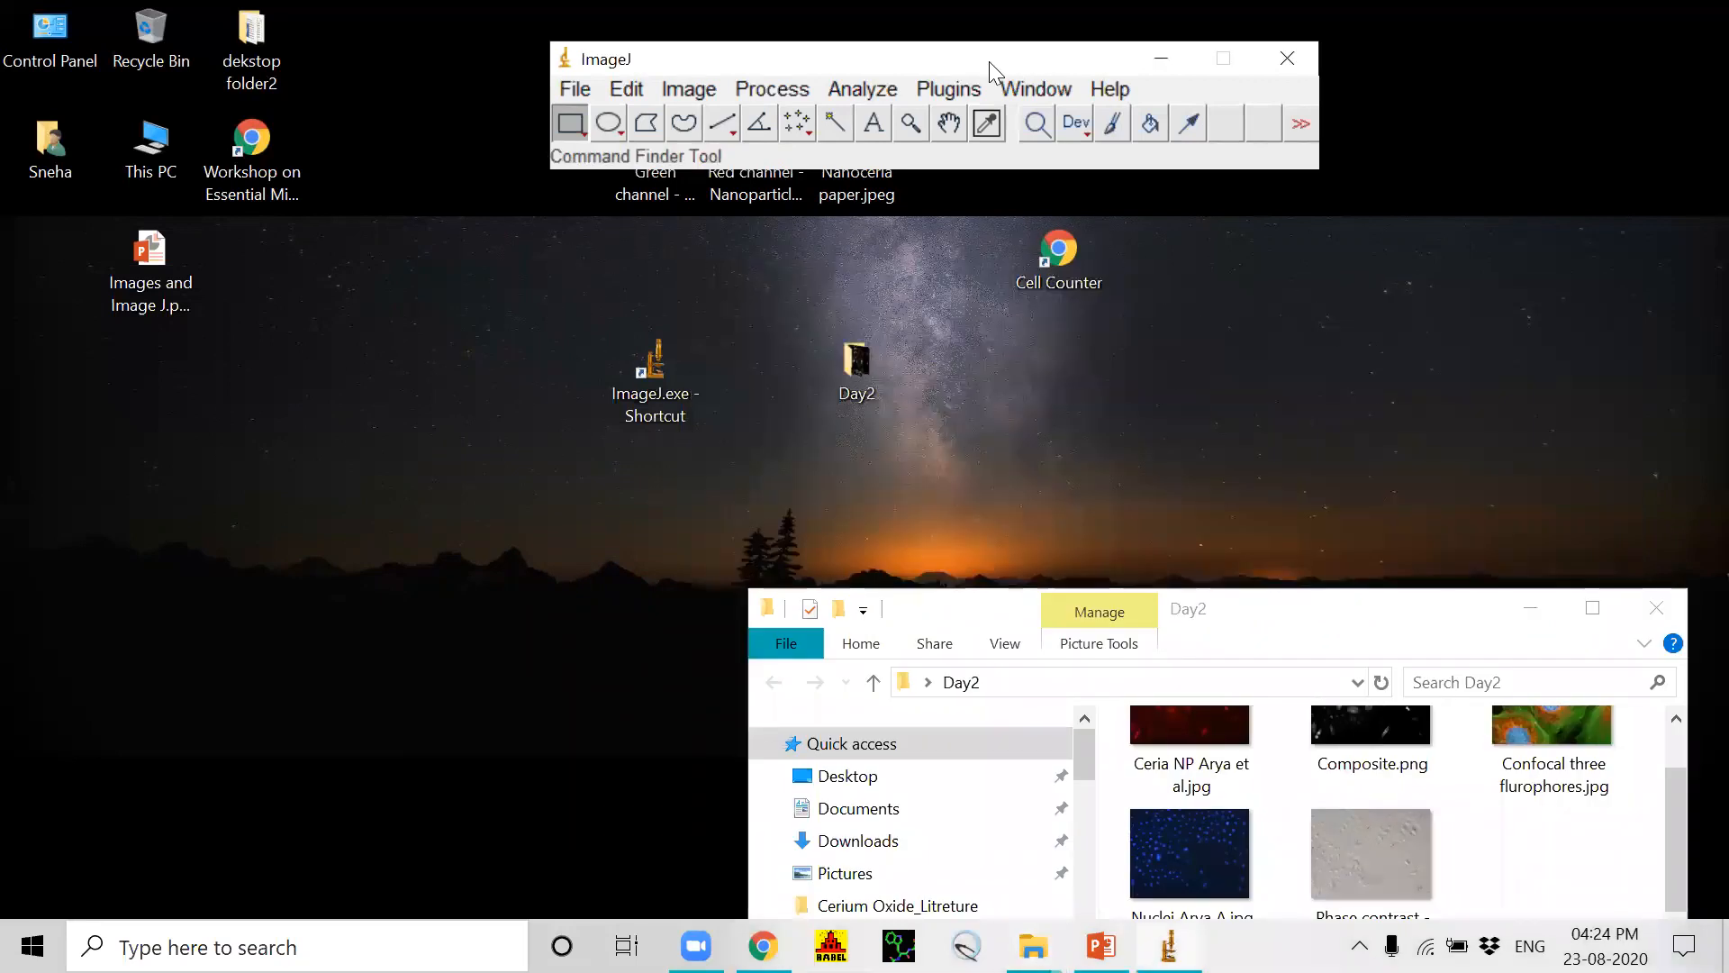
{"action": "left_click_drag", "start_coordinate": [989, 61], "coordinate": [1229, 36]}
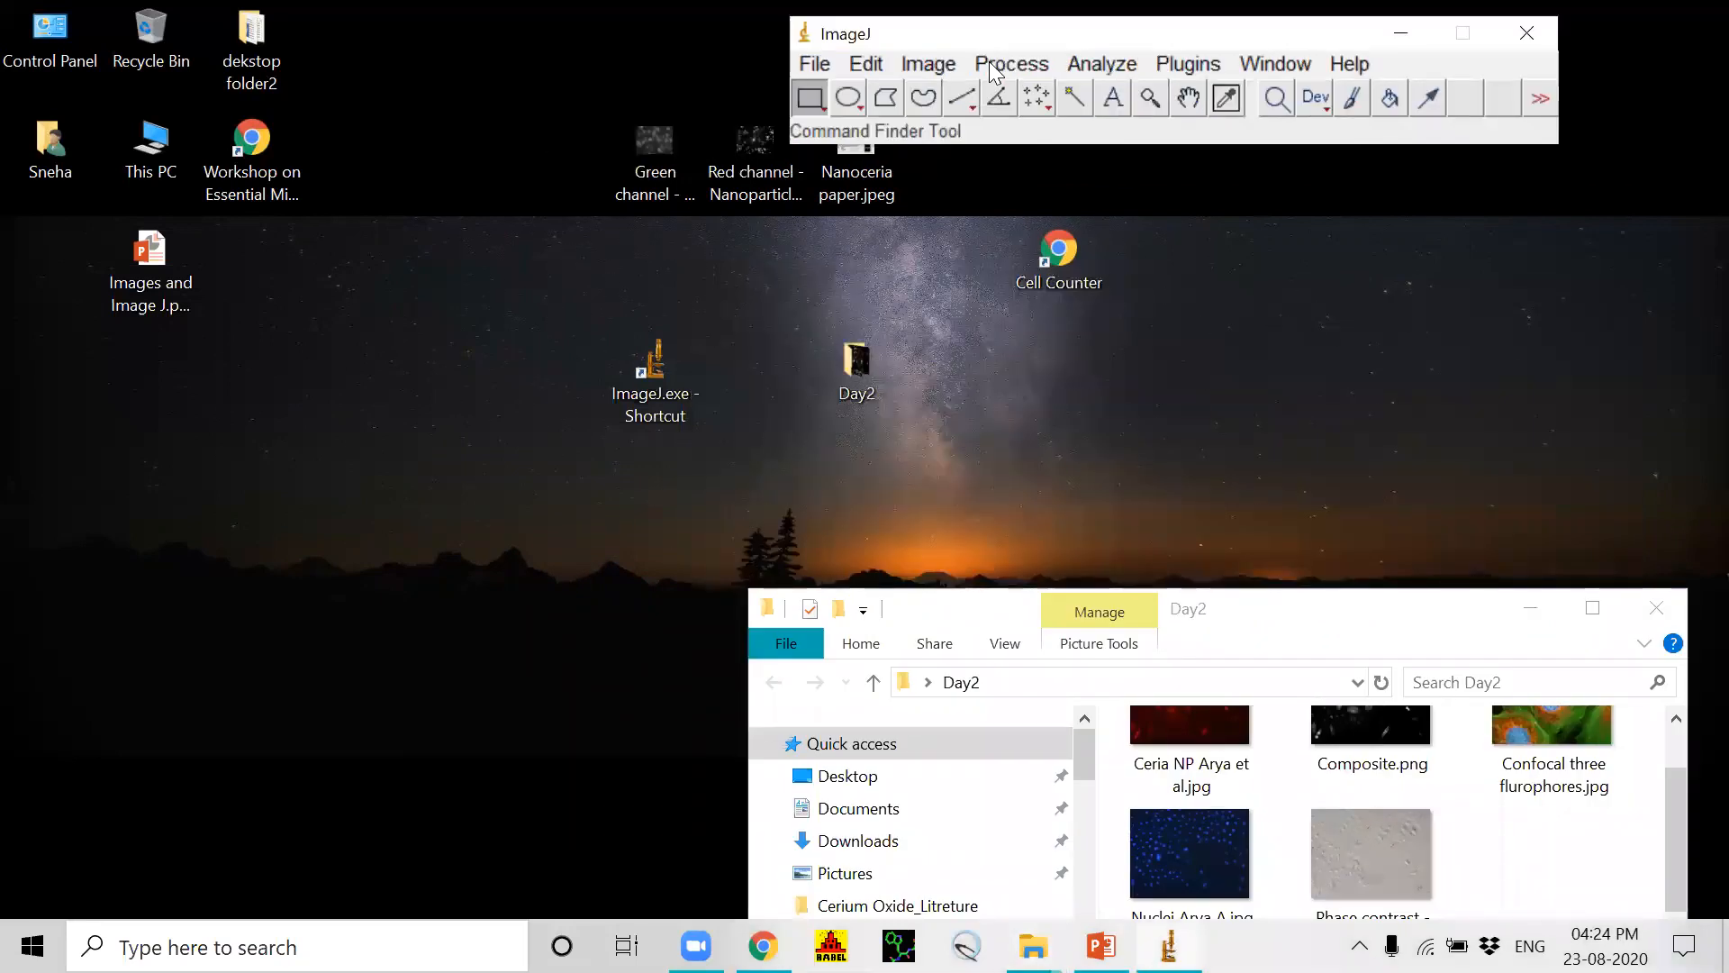
Step: Open the Green channel ROS and Red channel Nanoparticle TIFF images from the desktop in ImageJ and place them side by side
{"action": "left_click_drag", "start_coordinate": [654, 158], "coordinate": [872, 108]}
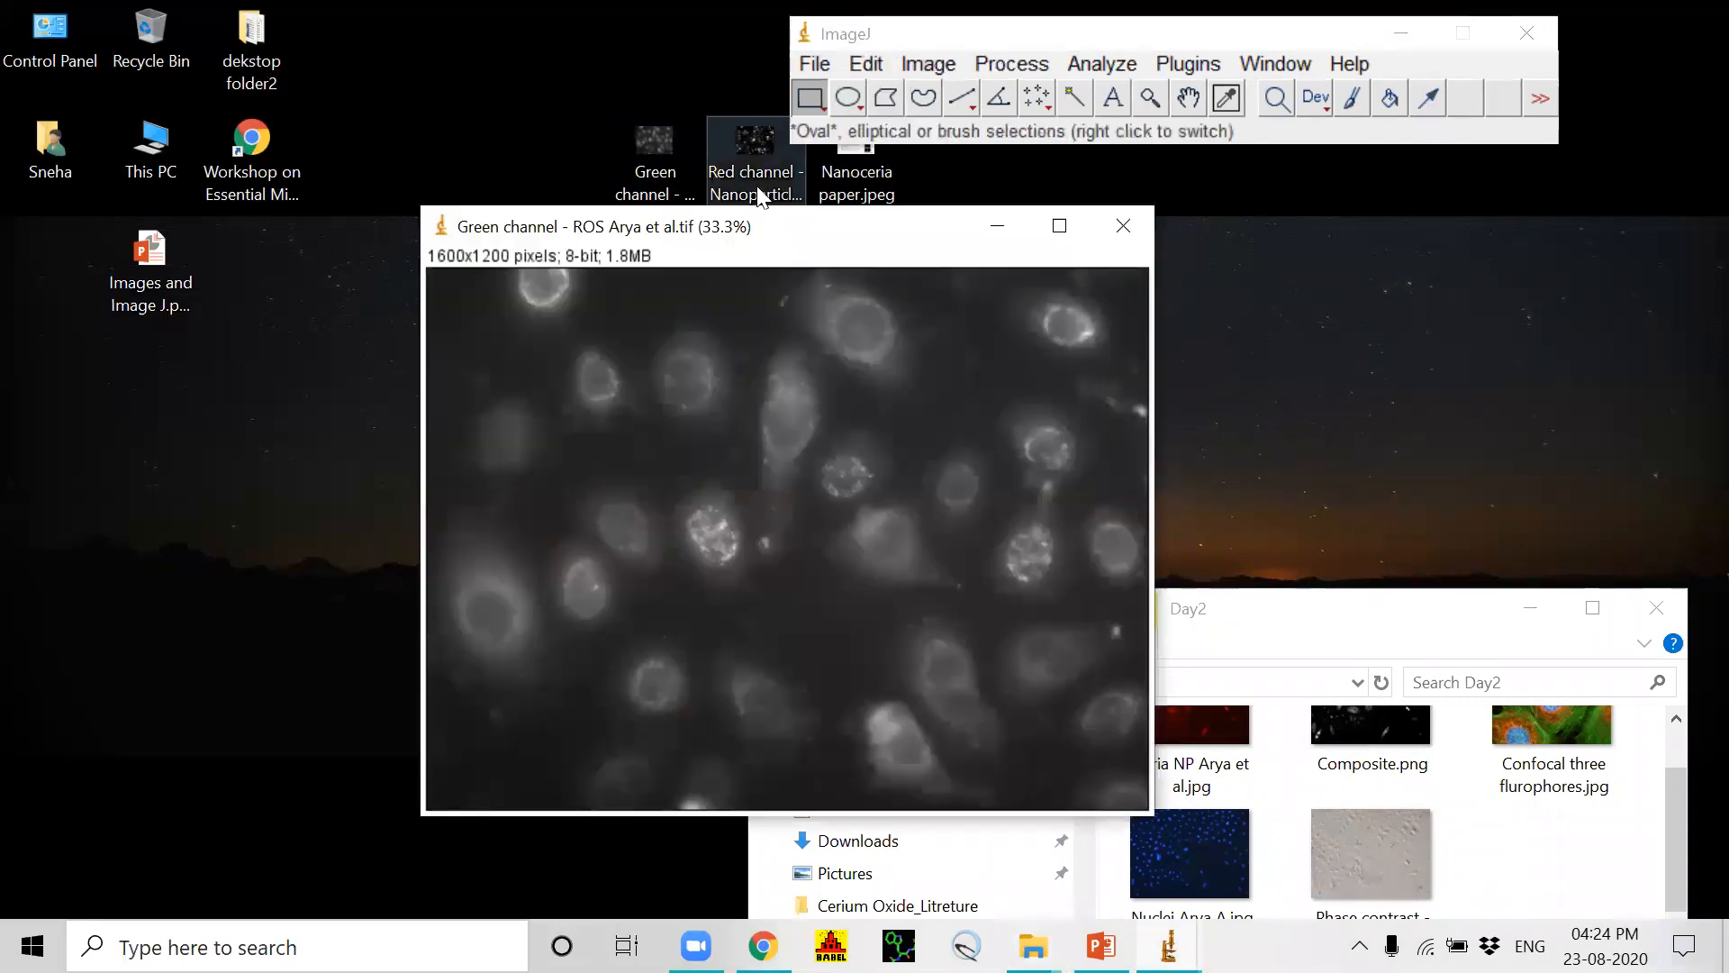
{"action": "left_click_drag", "start_coordinate": [760, 193], "coordinate": [879, 135]}
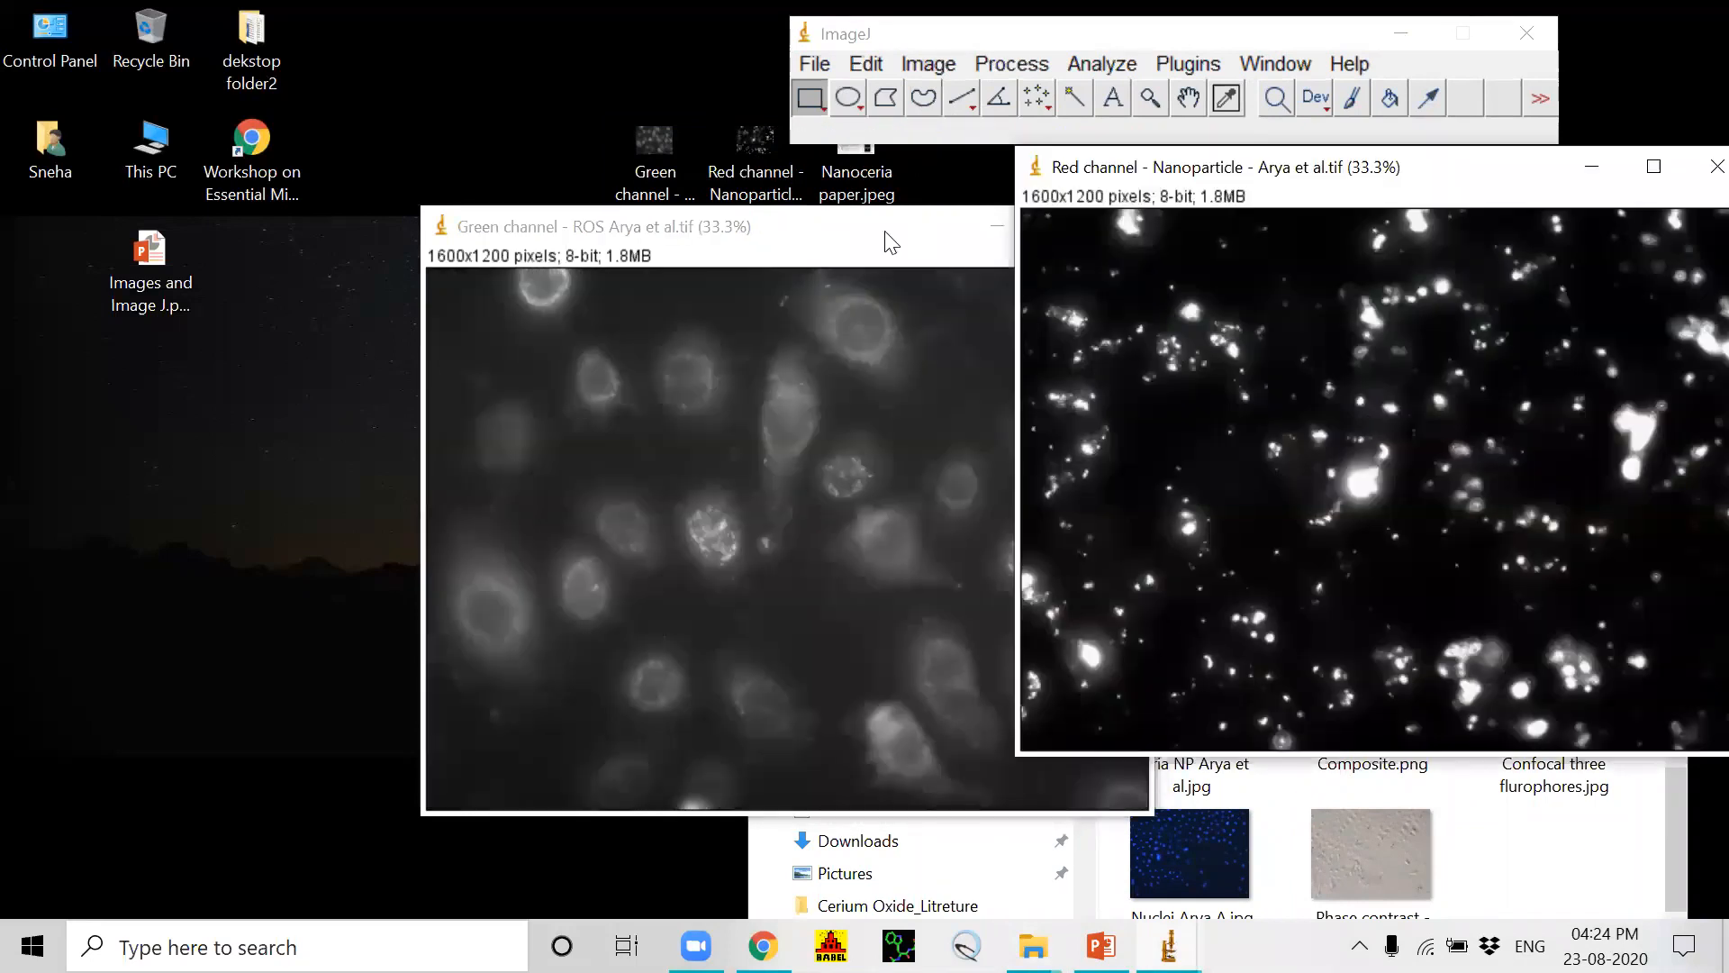
{"action": "left_click_drag", "start_coordinate": [890, 241], "coordinate": [758, 237]}
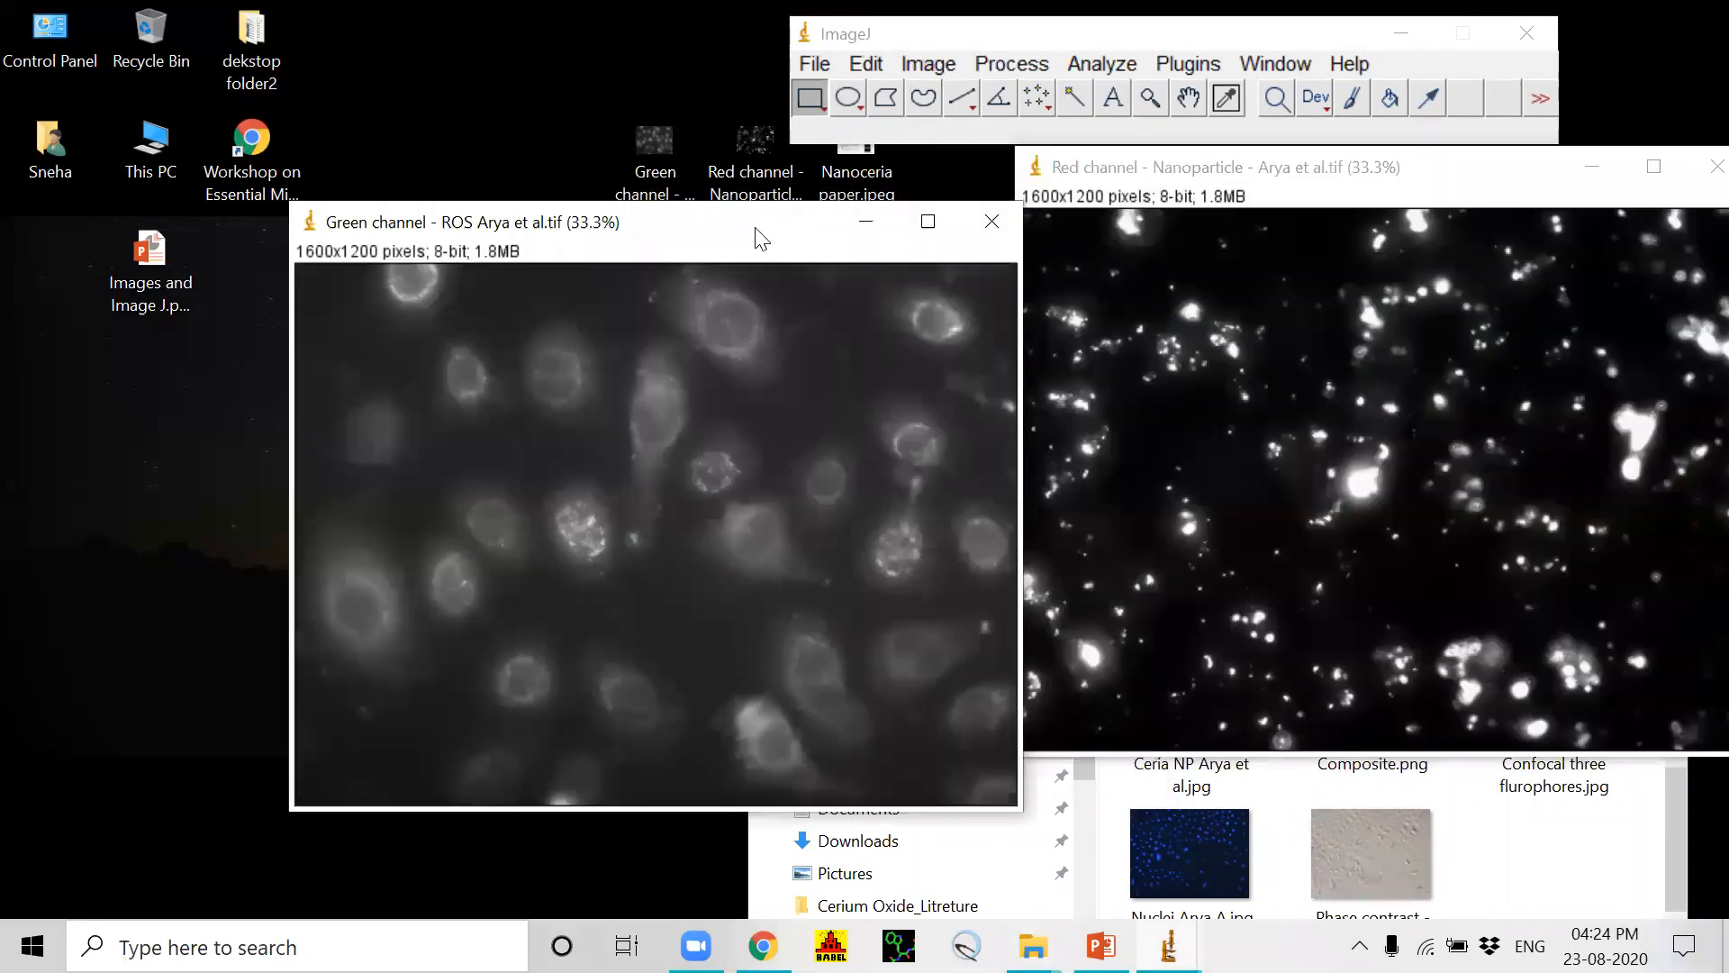
Step: Merge the channels into a composite, with the Nanoparticle image as C3 (blue) and the ROS image as C7 (yellow)
{"action": "left_click", "coordinate": [930, 64]}
{"action": "mouse_move", "coordinate": [967, 143]}
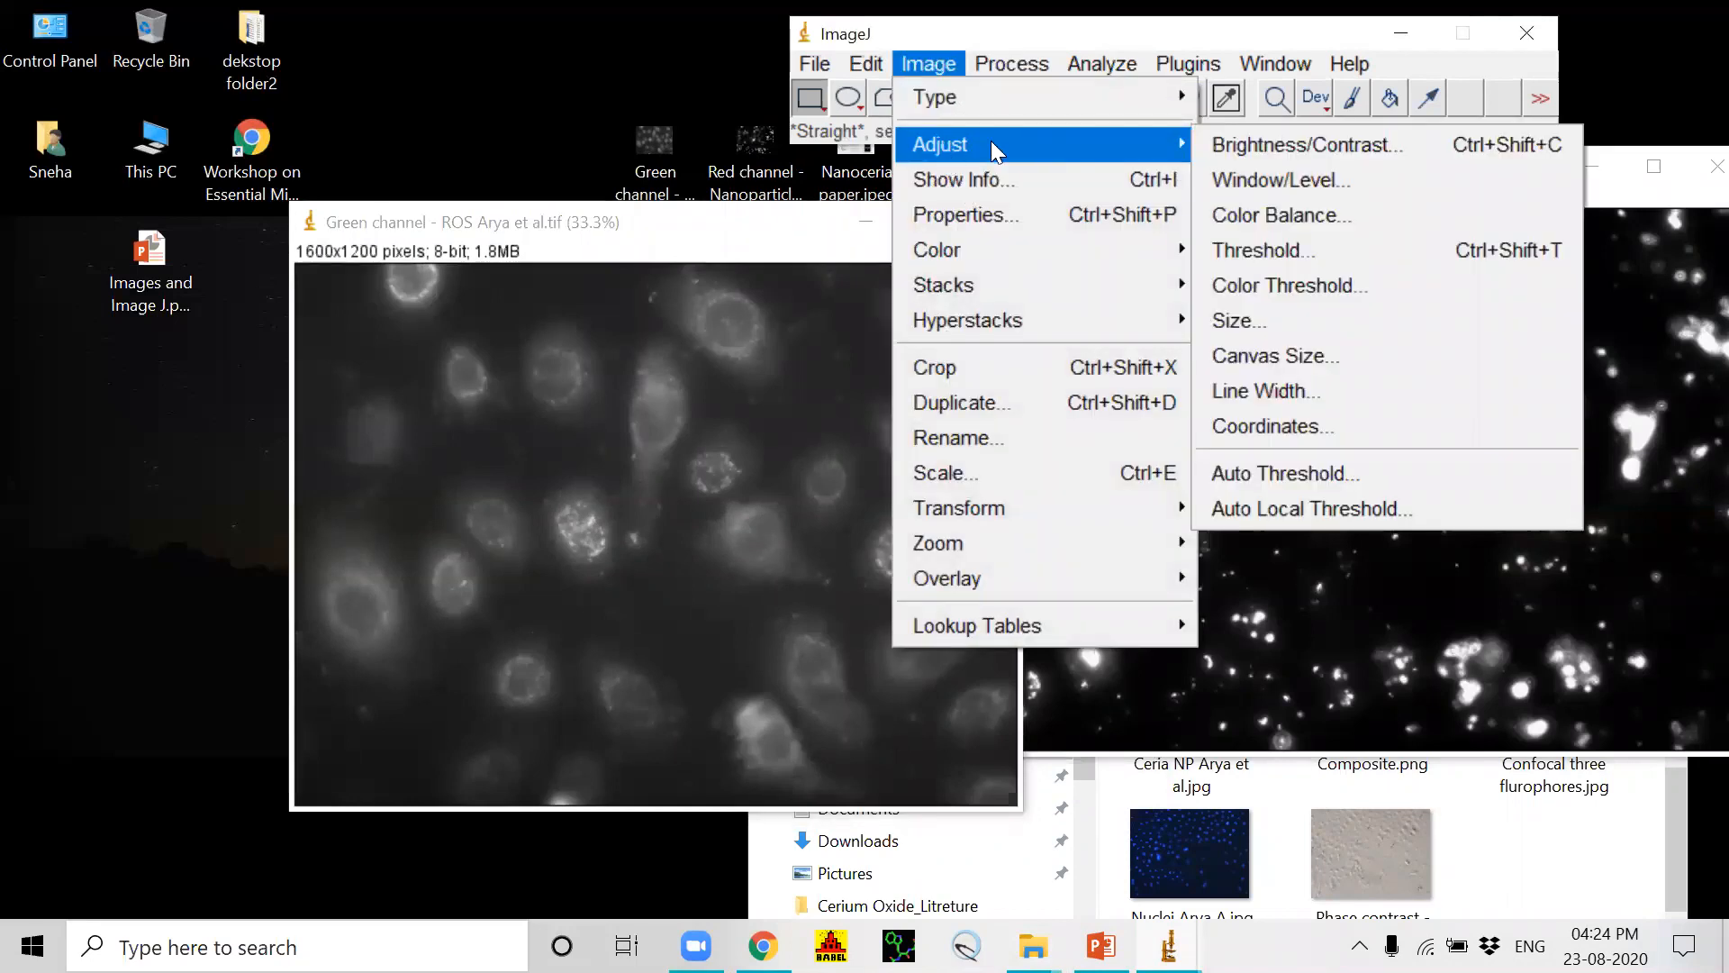
{"action": "mouse_move", "coordinate": [980, 249]}
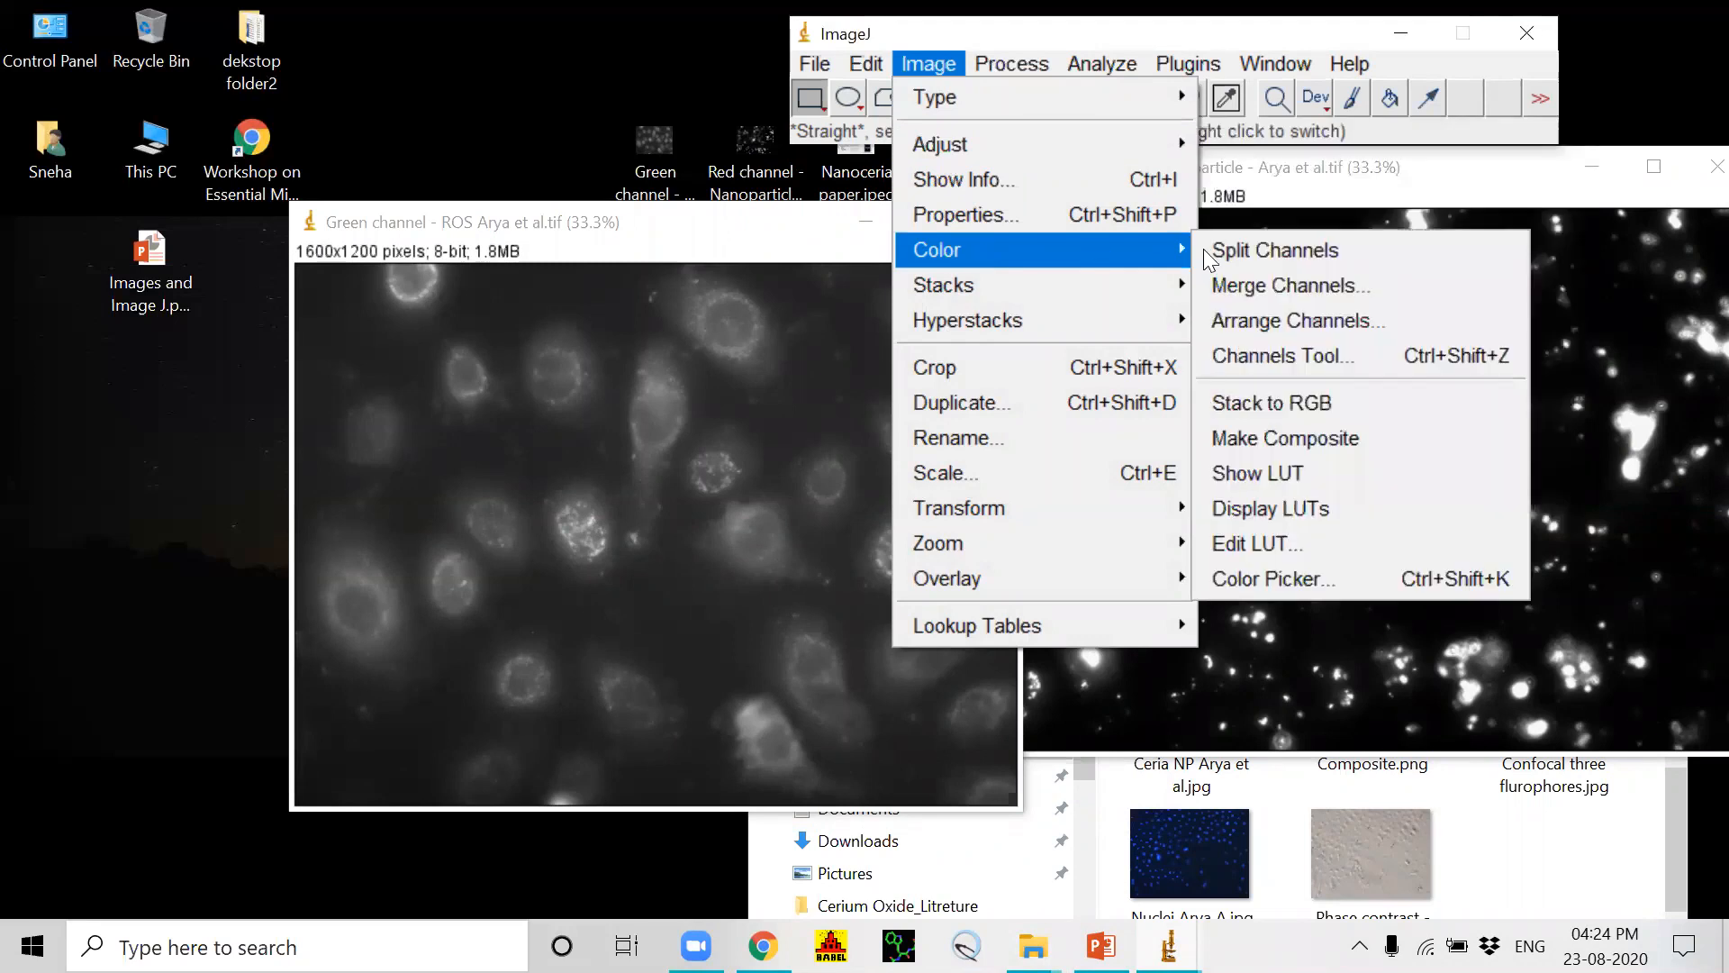
{"action": "left_click", "coordinate": [1261, 285]}
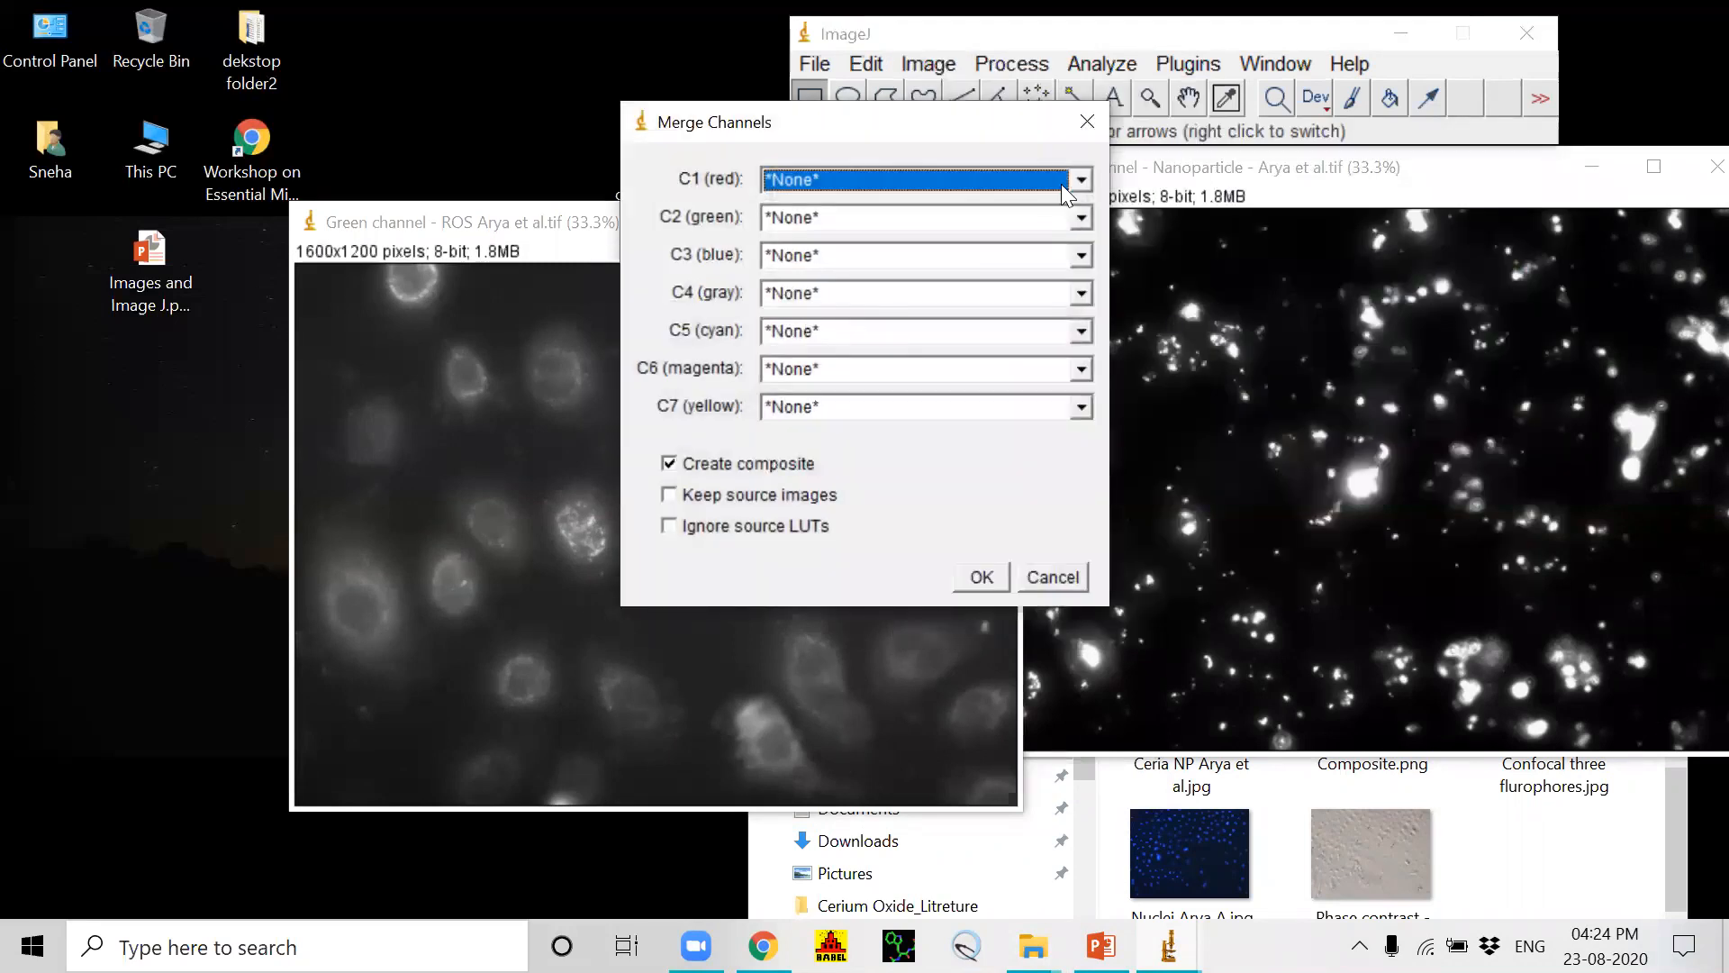
{"action": "left_click", "coordinate": [1080, 180]}
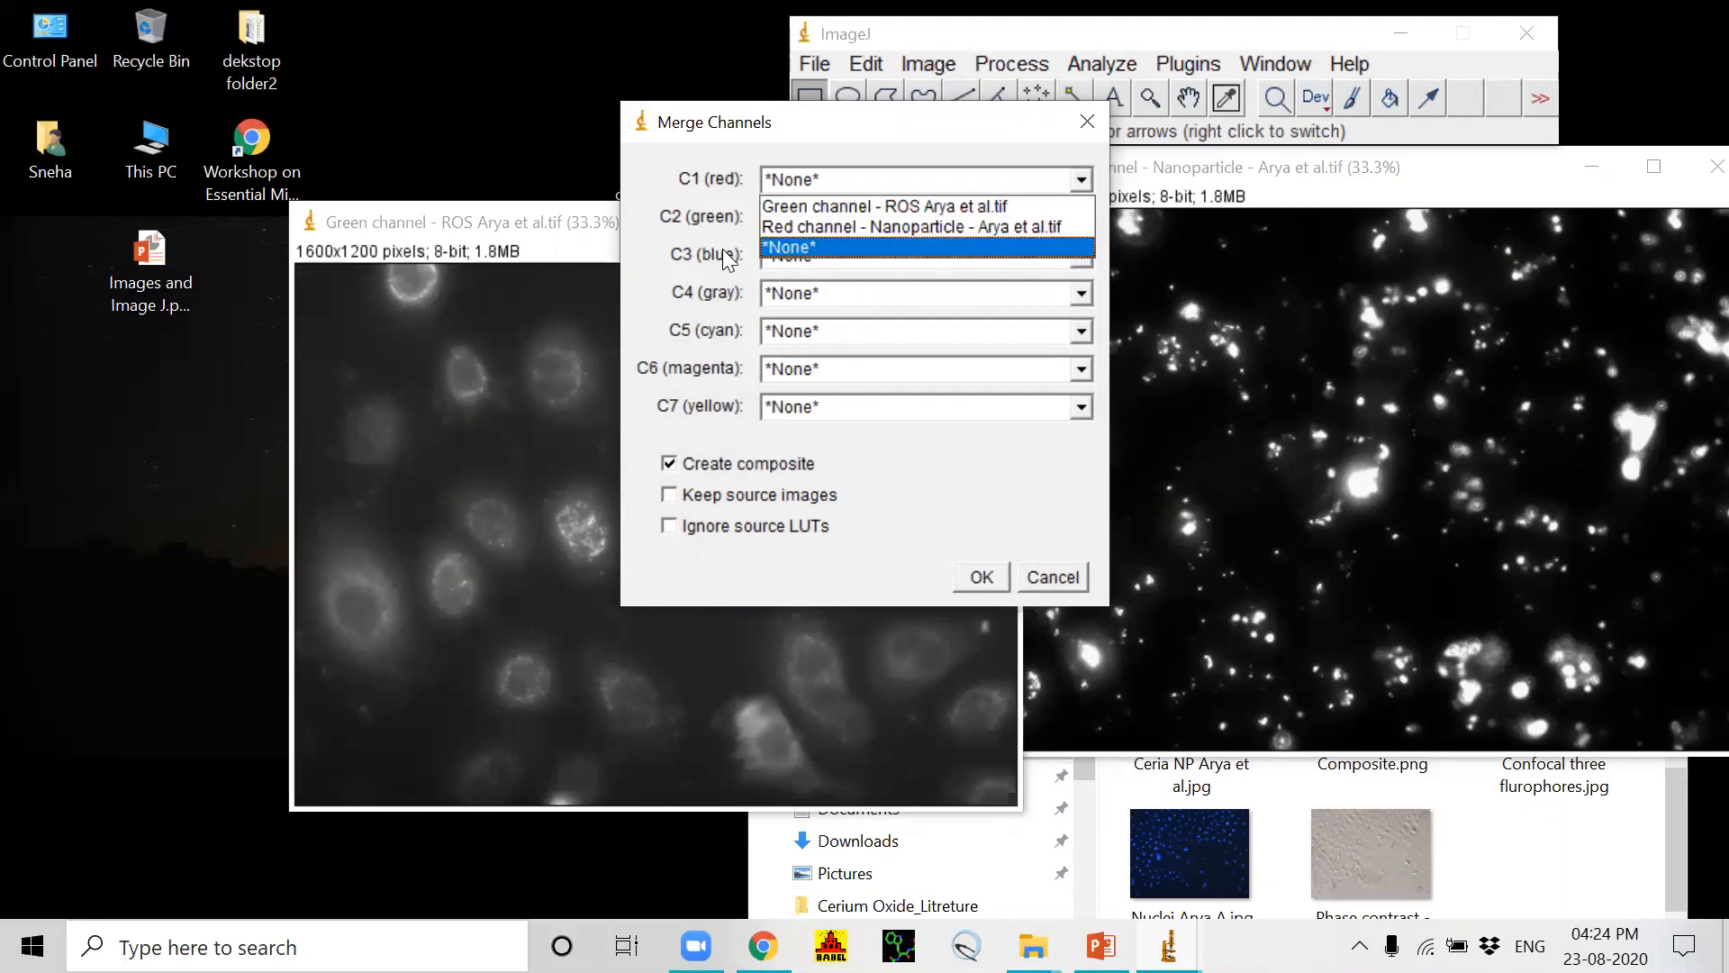
{"action": "left_click", "coordinate": [730, 257]}
{"action": "left_click", "coordinate": [1081, 255]}
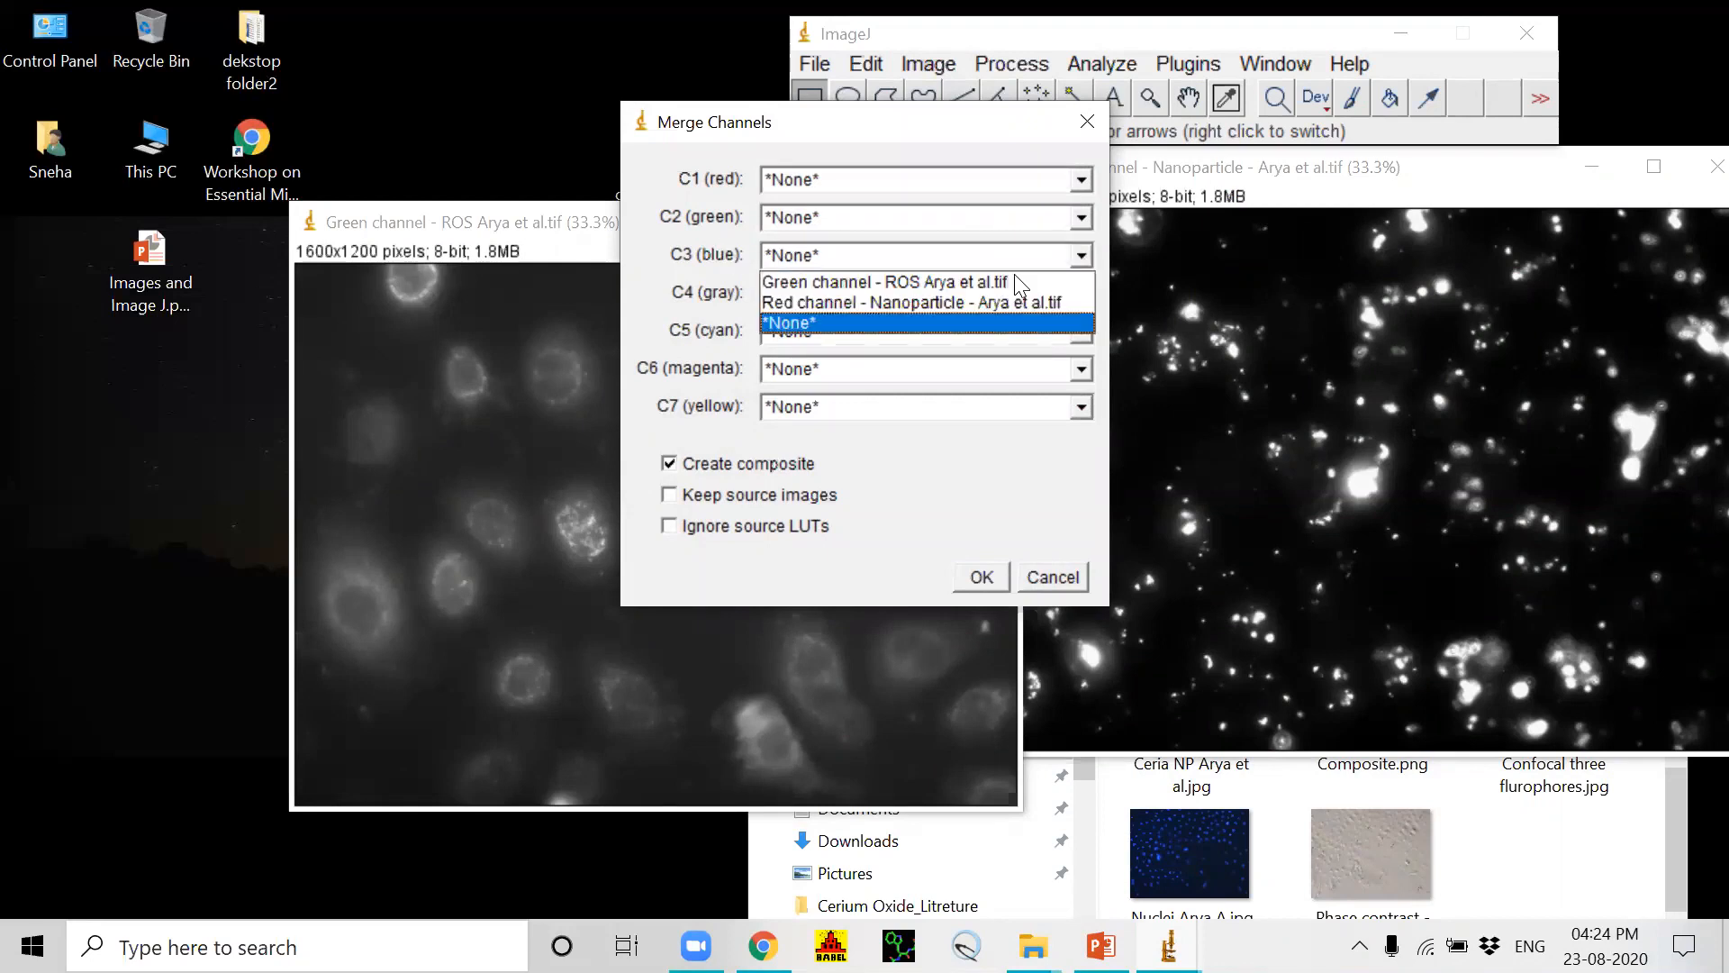
{"action": "left_click", "coordinate": [817, 302]}
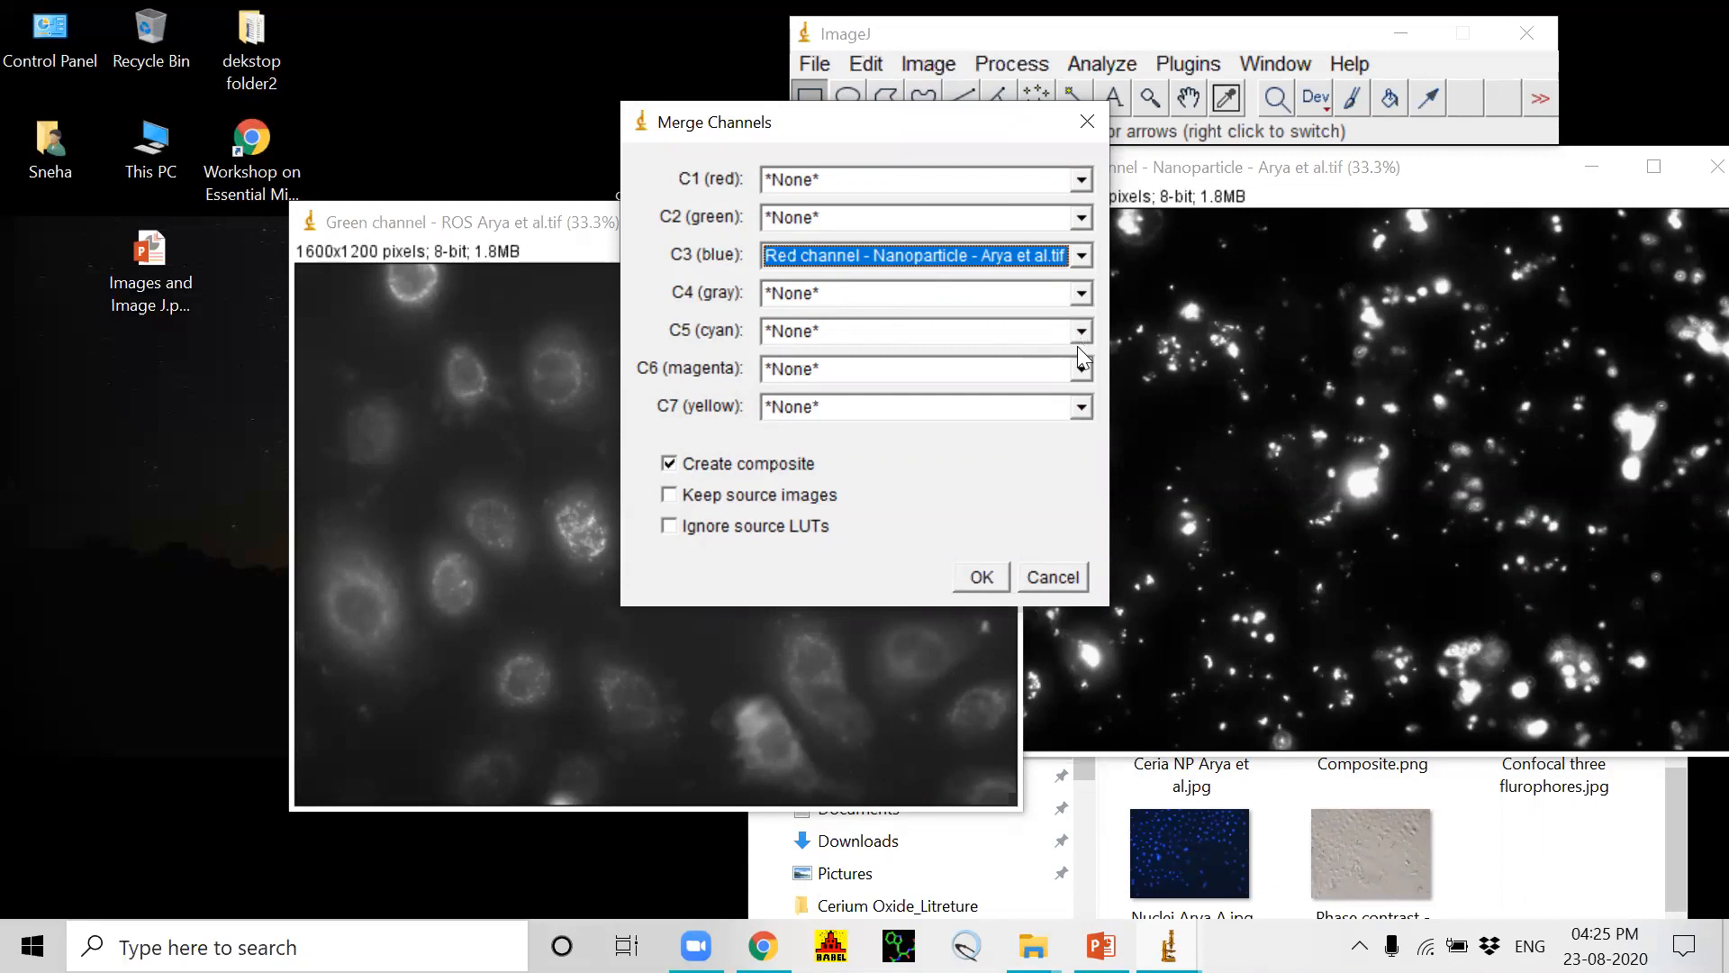
{"action": "left_click", "coordinate": [1081, 407]}
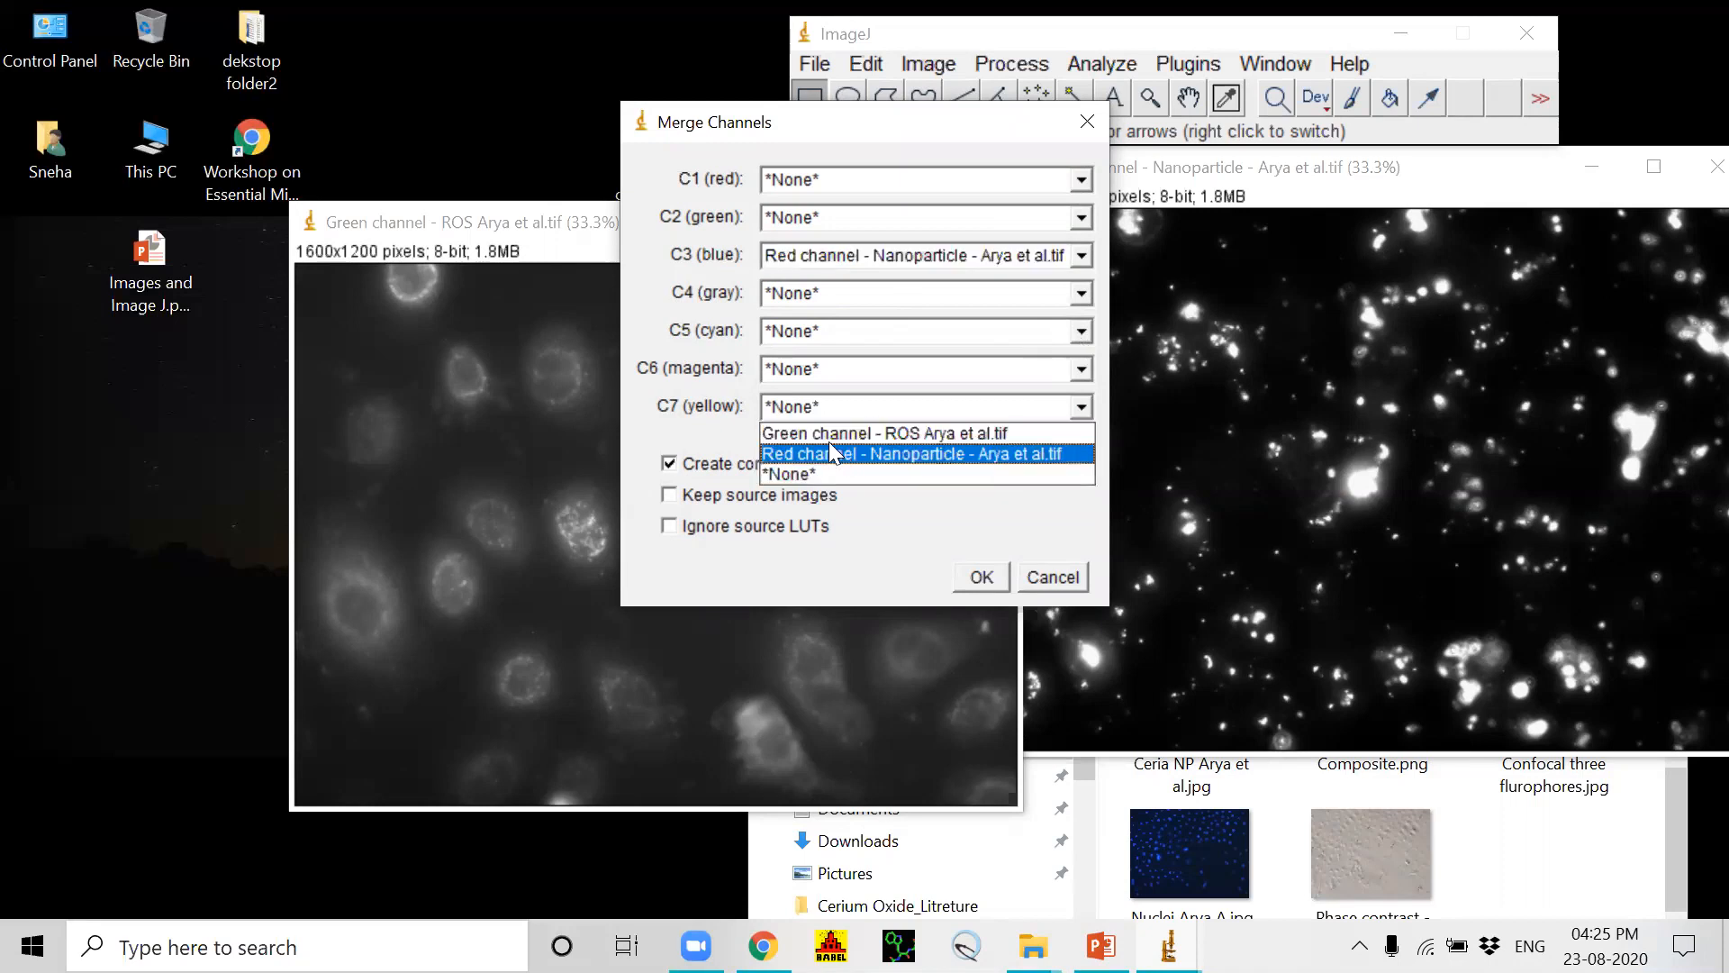
{"action": "left_click", "coordinate": [830, 434]}
{"action": "left_click", "coordinate": [974, 576]}
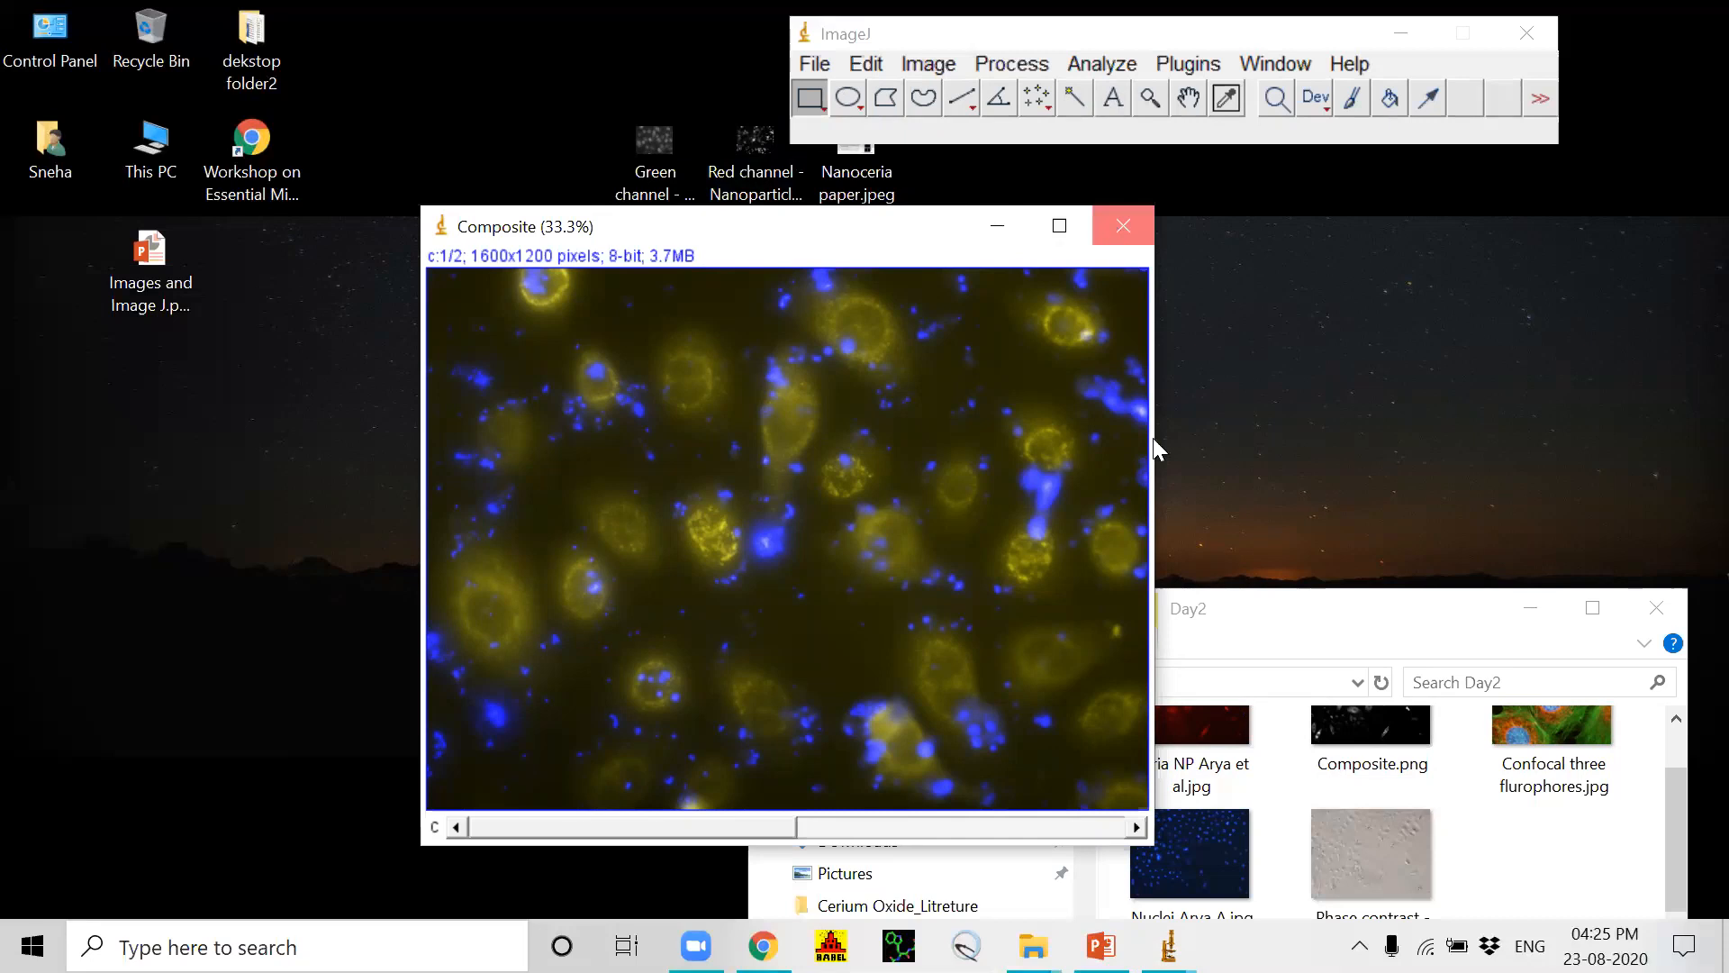
Step: Close the blue-yellow composite and move the Green channel and Red channel TIFF files from the desktop into the Day2 folder
{"action": "left_click_drag", "start_coordinate": [1274, 599], "coordinate": [1125, 425]}
{"action": "left_click_drag", "start_coordinate": [656, 180], "coordinate": [1359, 725]}
{"action": "left_click_drag", "start_coordinate": [742, 176], "coordinate": [1328, 724]}
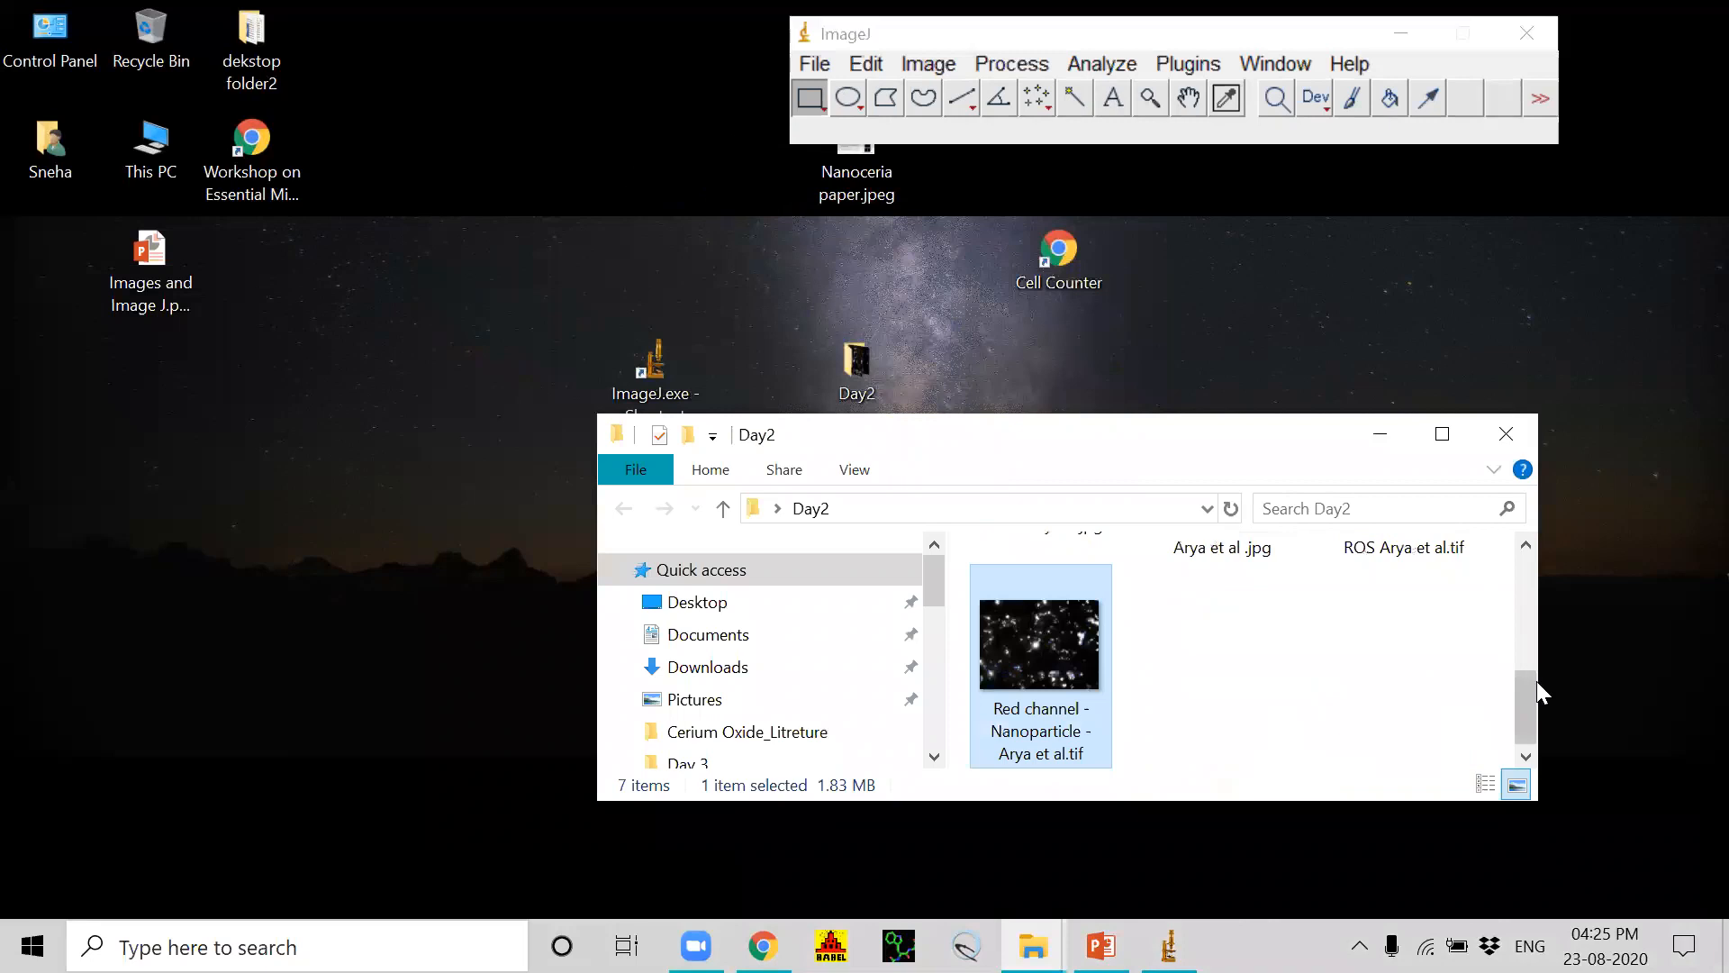
Step: Move the Nuclei JPG image from the Day2 folder to the desktop
{"action": "left_click_drag", "start_coordinate": [1536, 680], "coordinate": [1598, 603]}
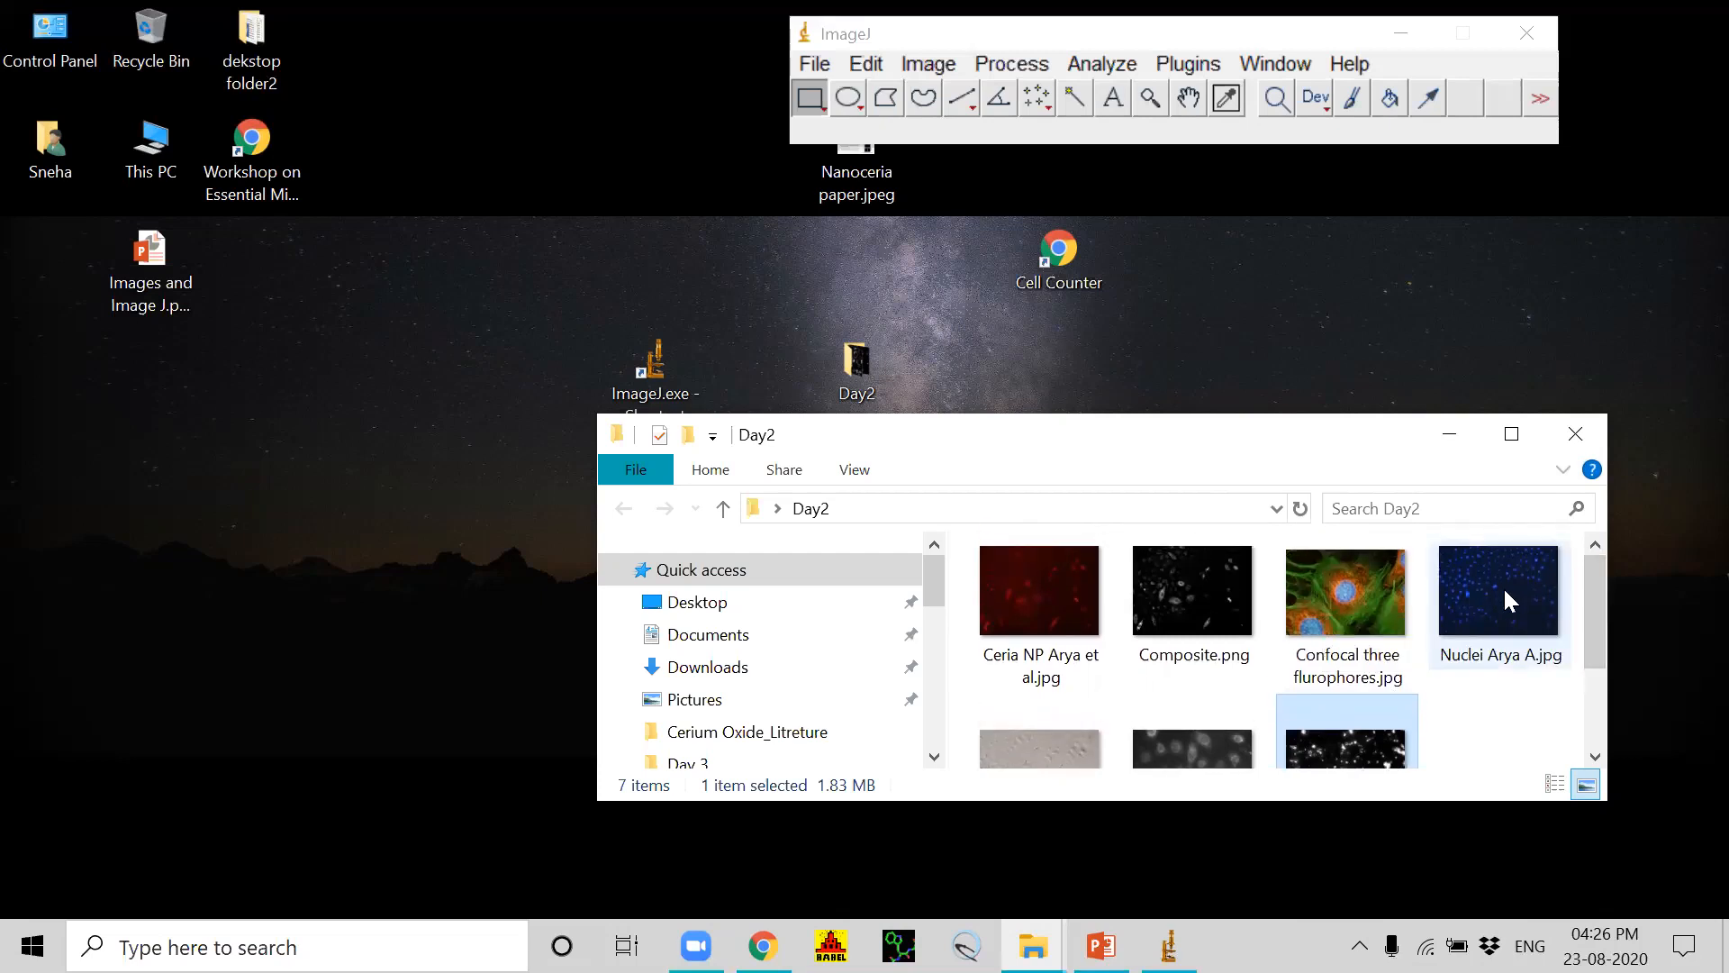
{"action": "mouse_move", "coordinate": [1504, 587]}
{"action": "left_click_drag", "start_coordinate": [1463, 621], "coordinate": [905, 153]}
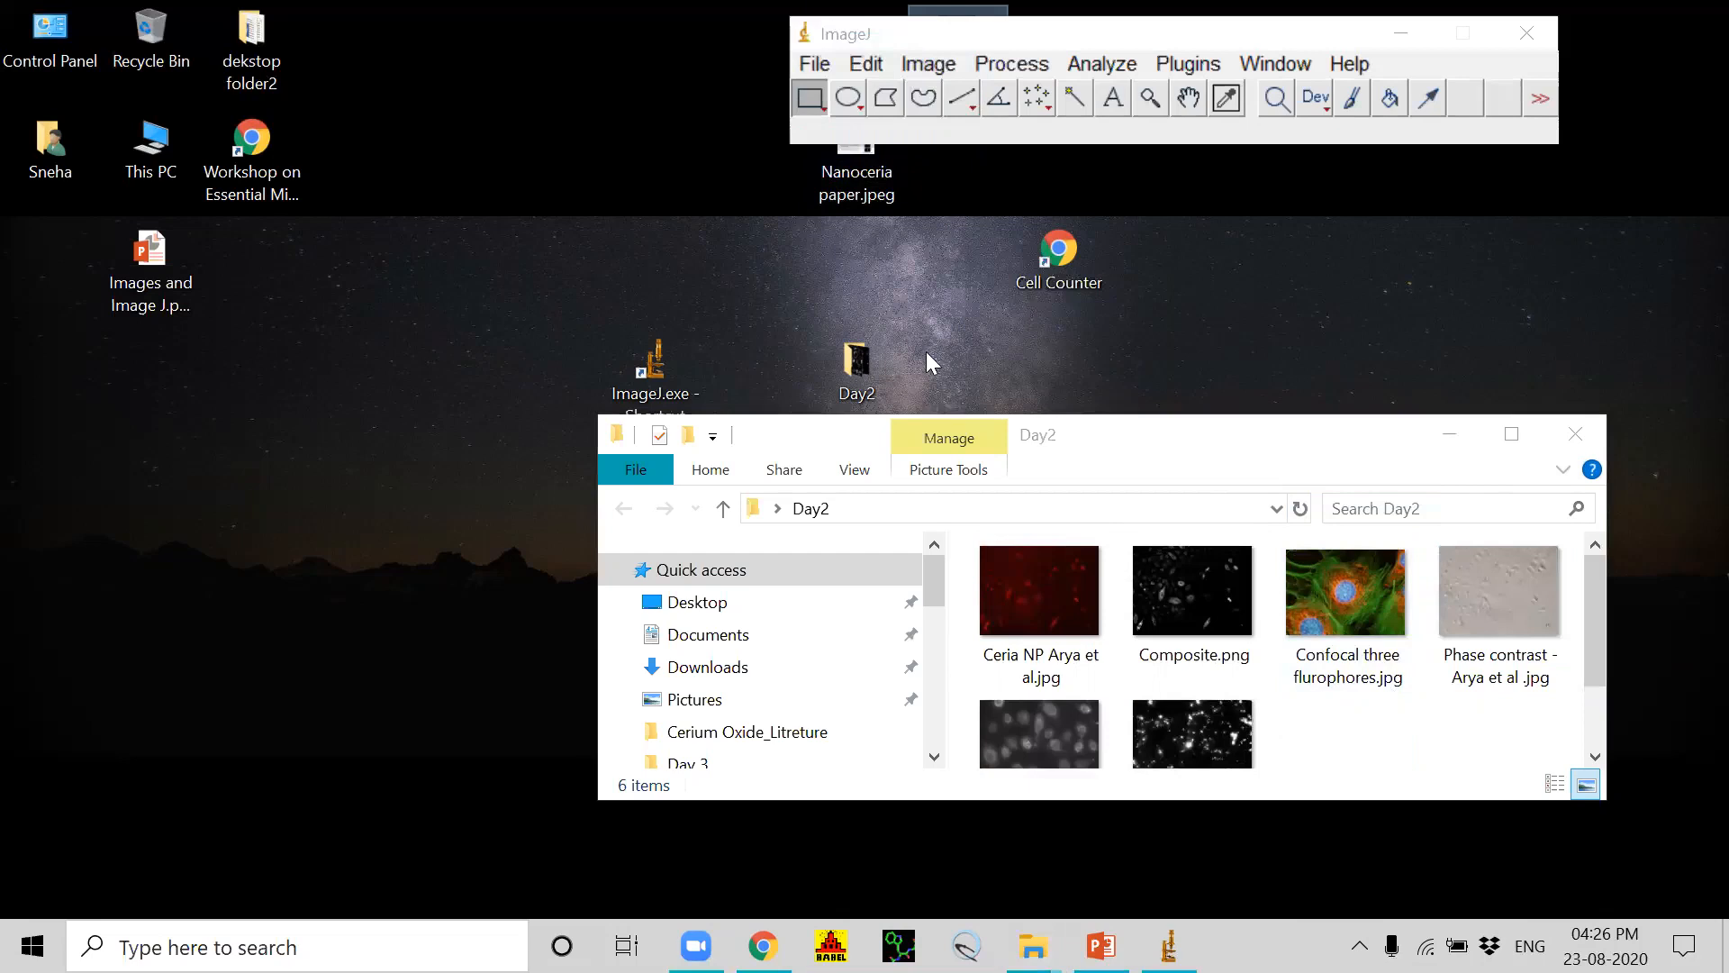
Step: Open the Nuclei image from the desktop and the Ceria NP image from Day2 in ImageJ and place them side by side
{"action": "left_click_drag", "start_coordinate": [1288, 441], "coordinate": [1260, 534]}
{"action": "left_click", "coordinate": [1261, 43]}
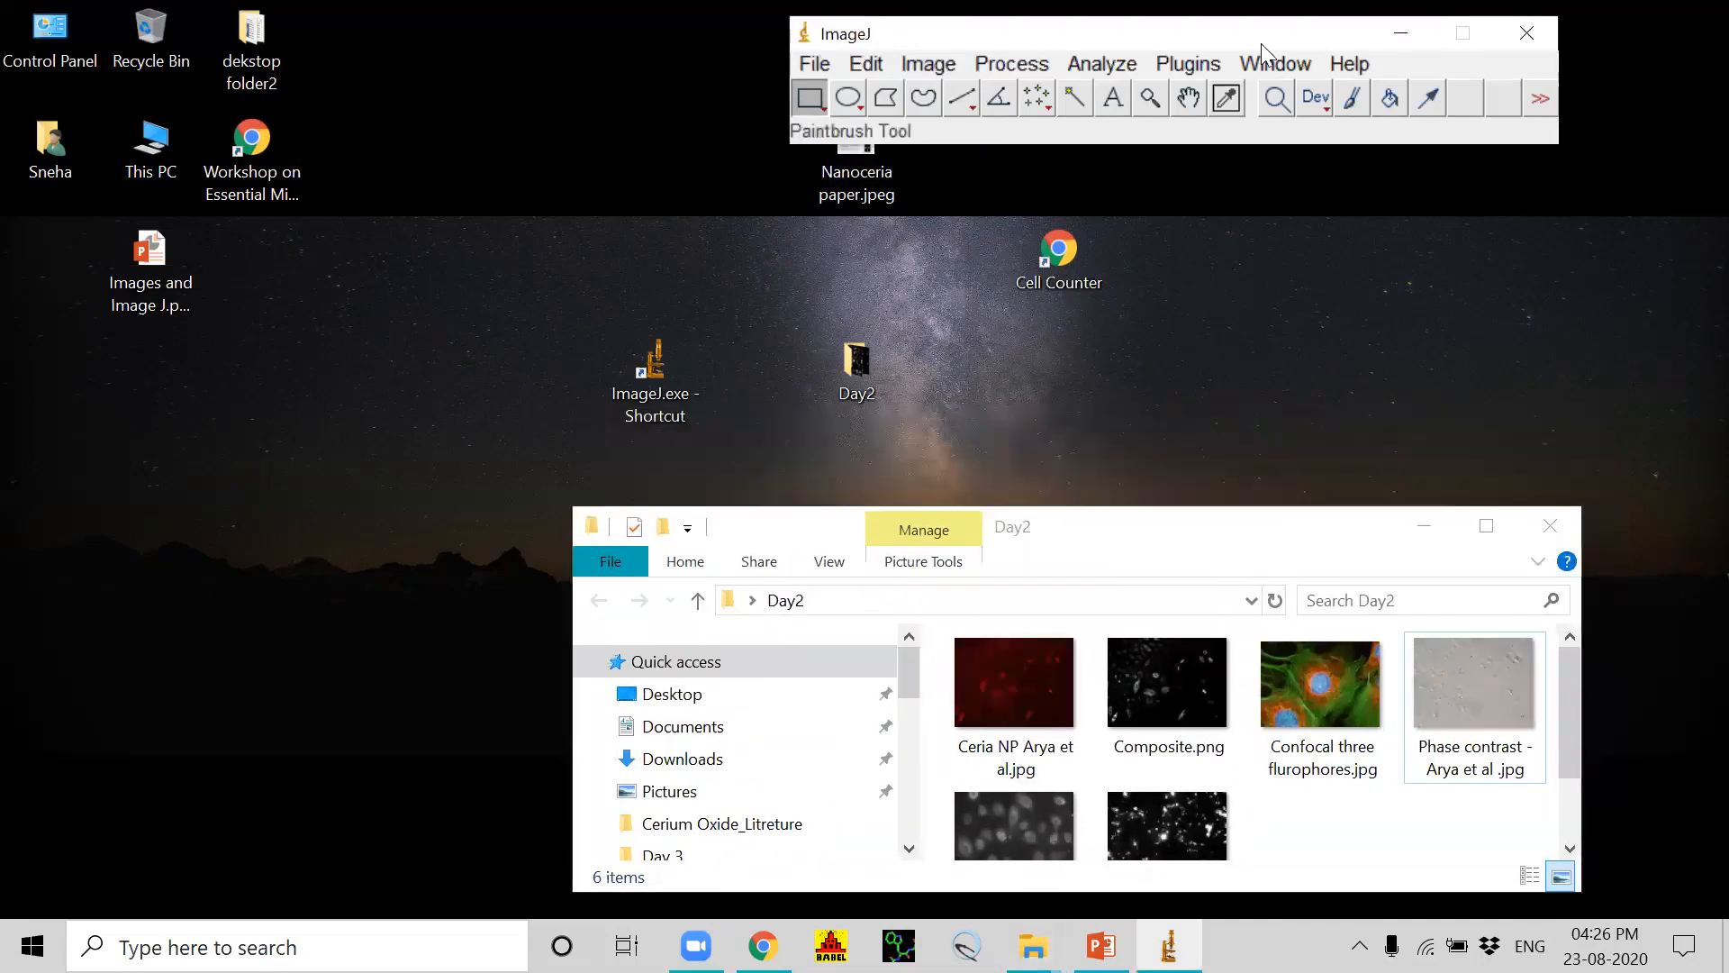
{"action": "left_click_drag", "start_coordinate": [1261, 43], "coordinate": [1169, 194]}
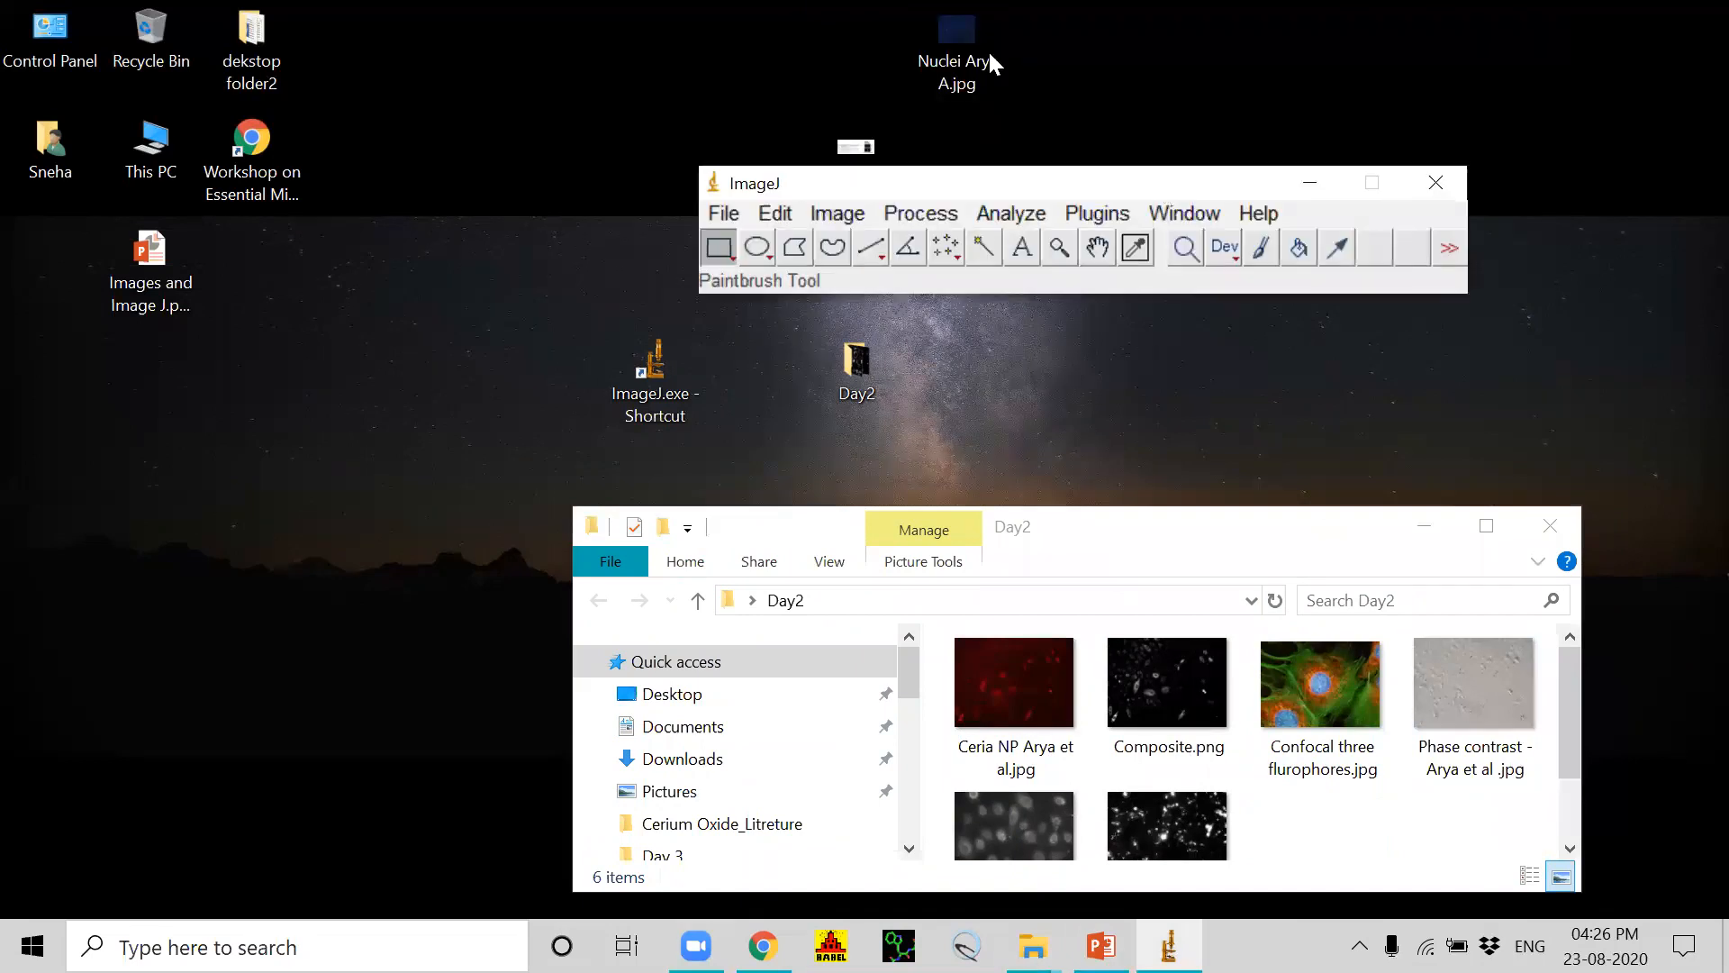
{"action": "left_click_drag", "start_coordinate": [948, 65], "coordinate": [780, 285]}
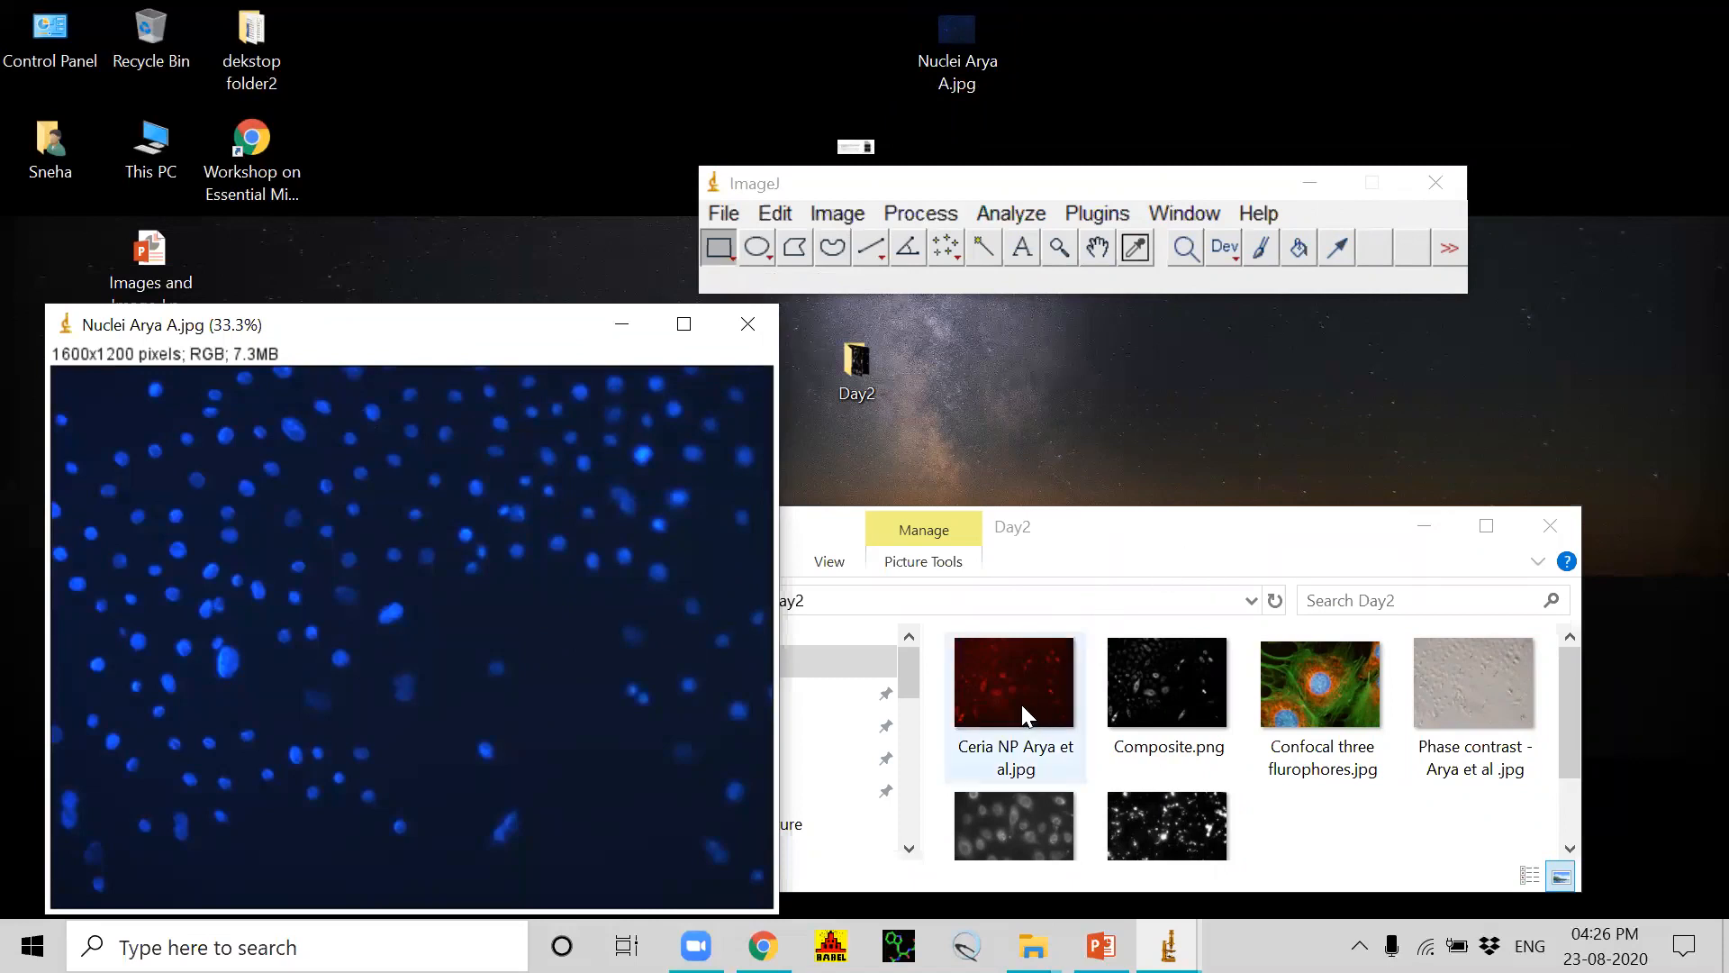
{"action": "left_click_drag", "start_coordinate": [1021, 705], "coordinate": [840, 285]}
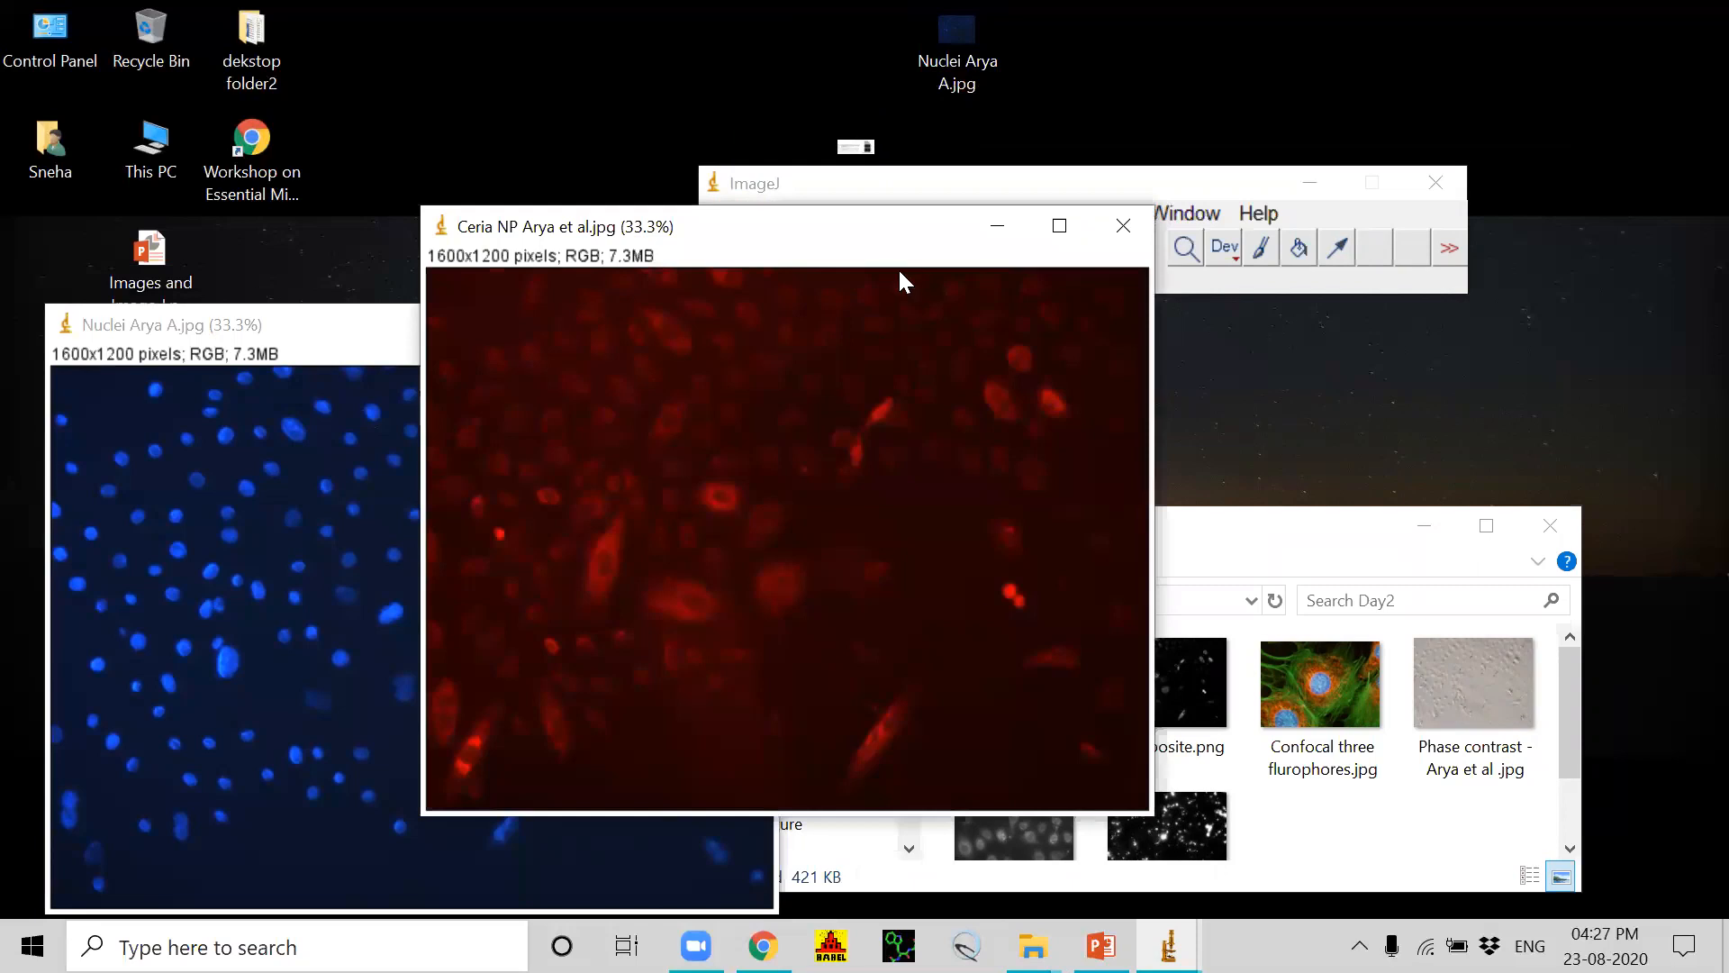
{"action": "left_click_drag", "start_coordinate": [900, 238], "coordinate": [1231, 367]}
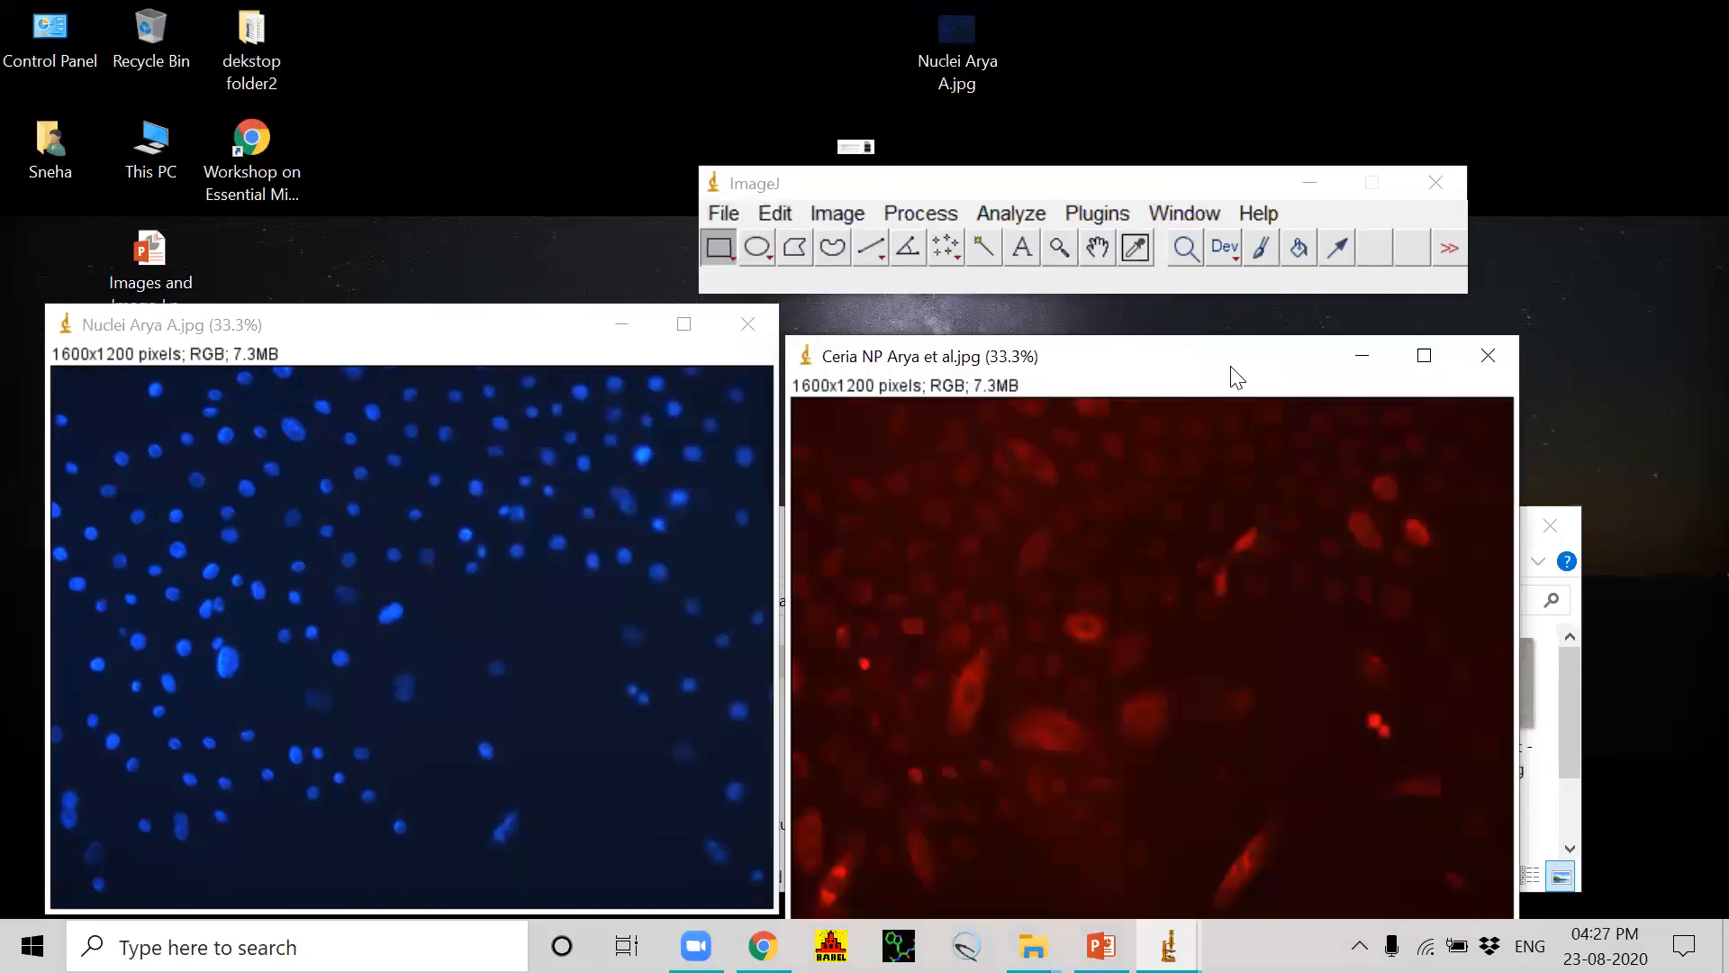
{"action": "left_click", "coordinate": [504, 341]}
{"action": "left_click_drag", "start_coordinate": [506, 340], "coordinate": [531, 327]}
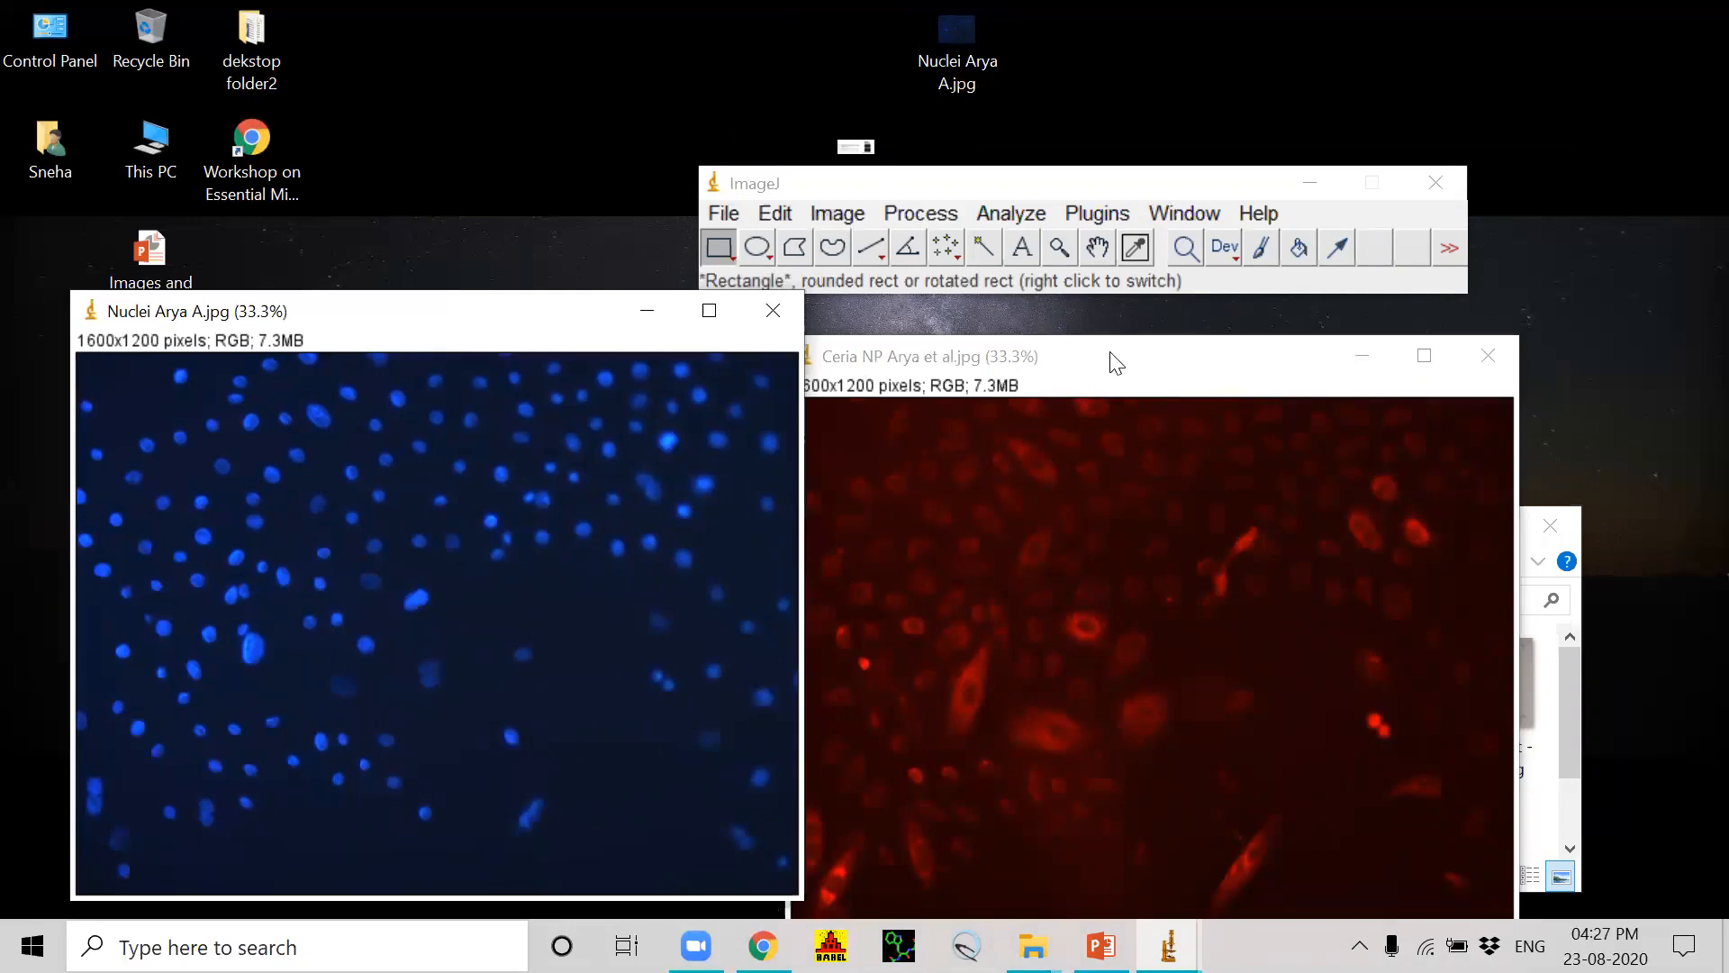
{"action": "left_click_drag", "start_coordinate": [1117, 363], "coordinate": [1133, 344]}
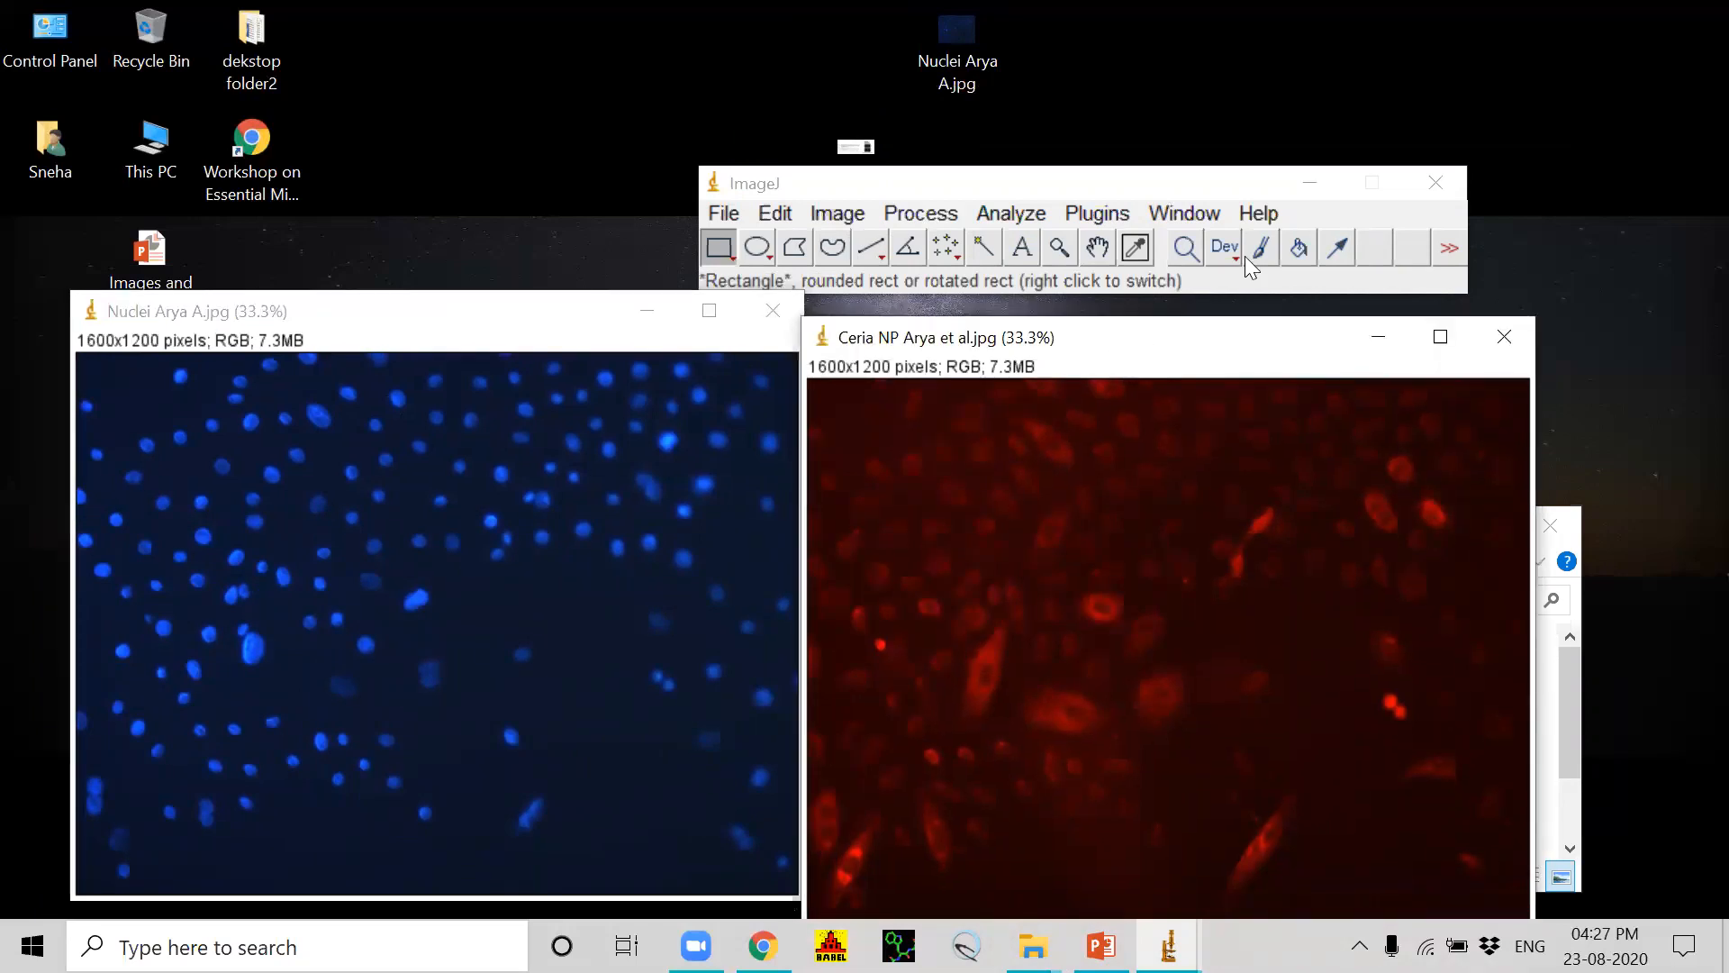
{"action": "left_click", "coordinate": [840, 213]}
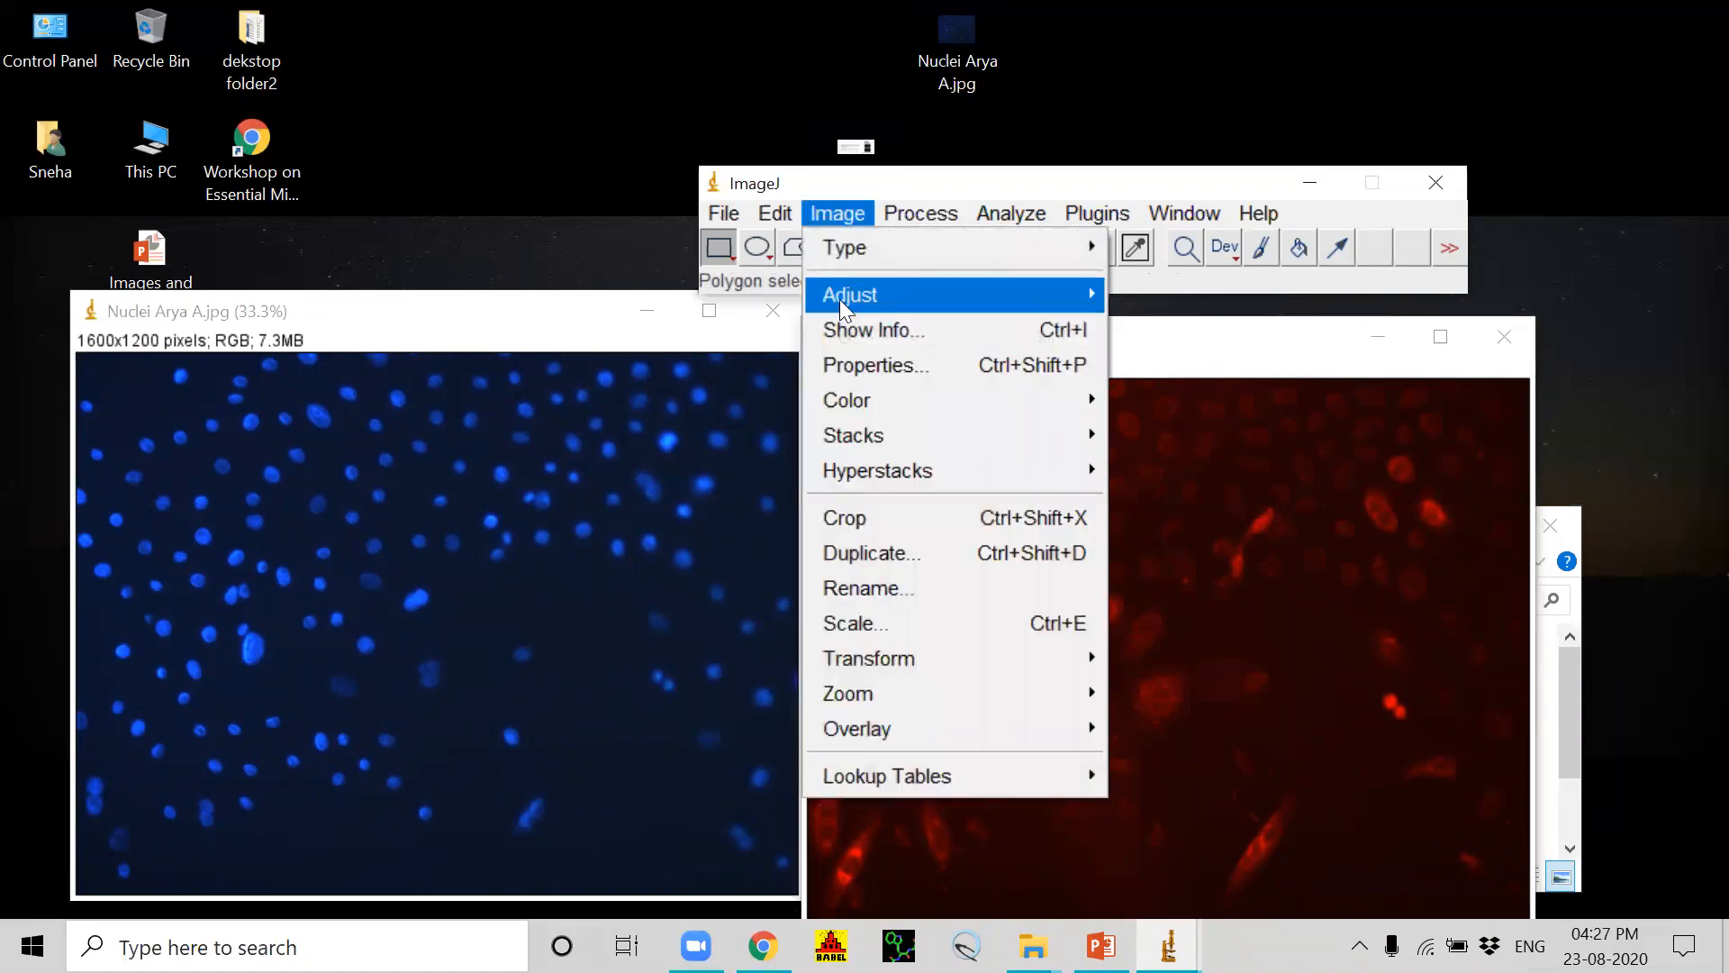
{"action": "mouse_move", "coordinate": [839, 300]}
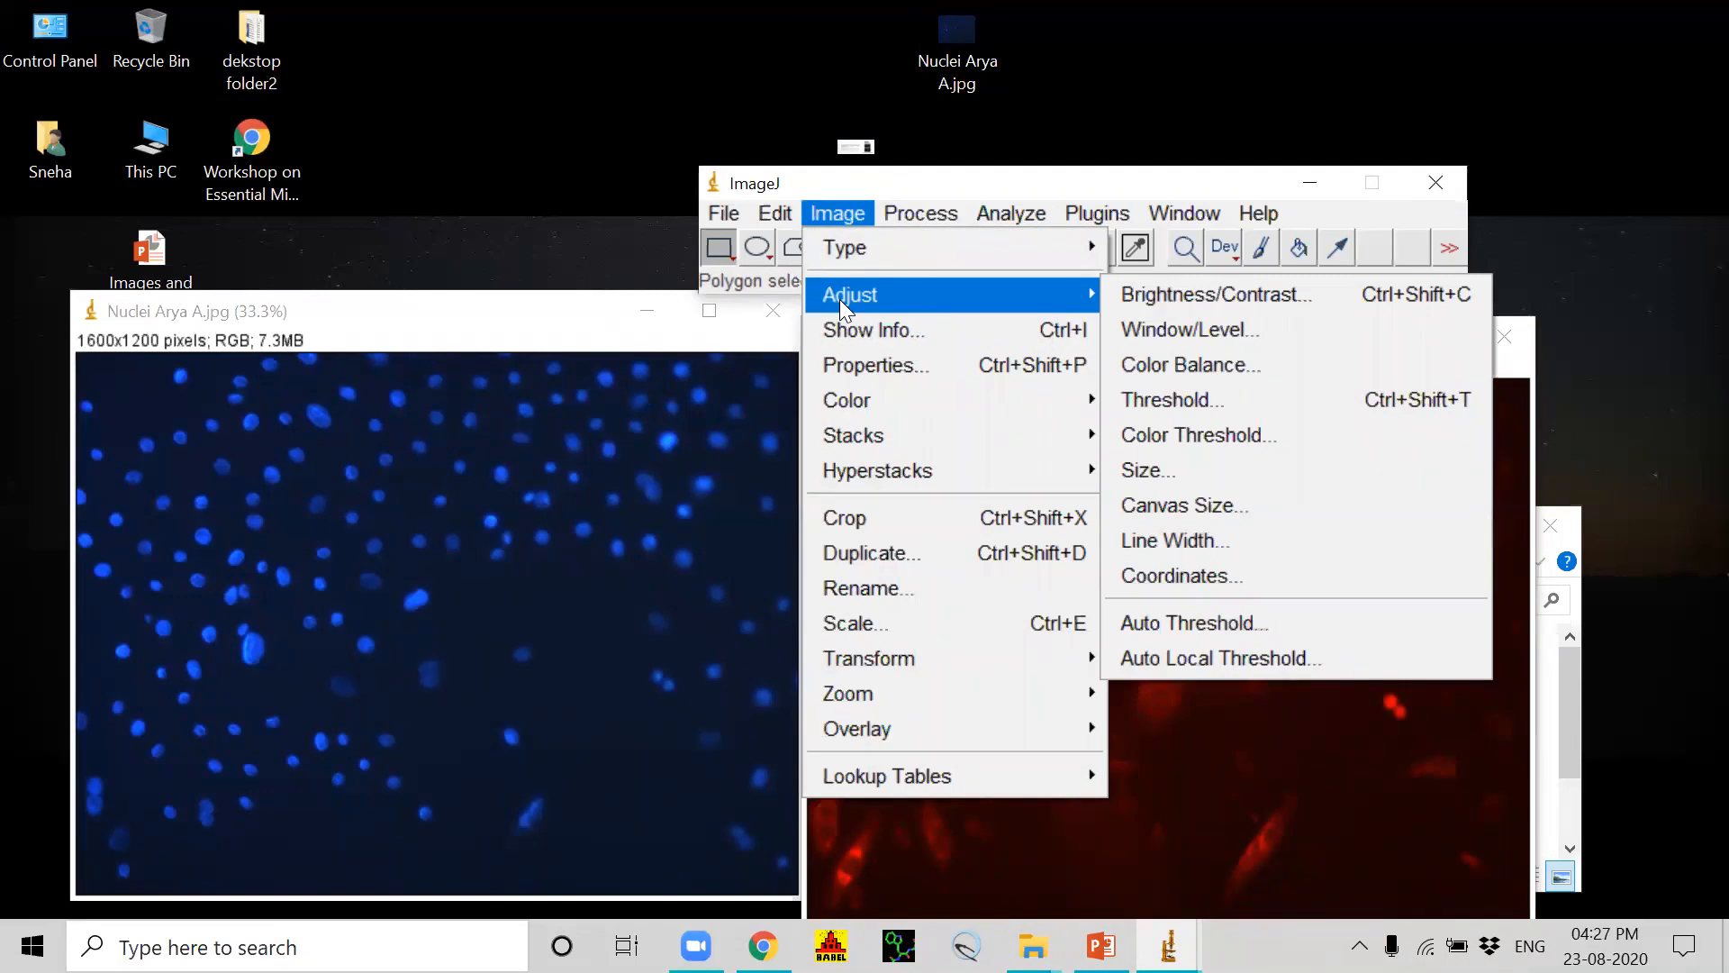
{"action": "mouse_move", "coordinate": [871, 403]}
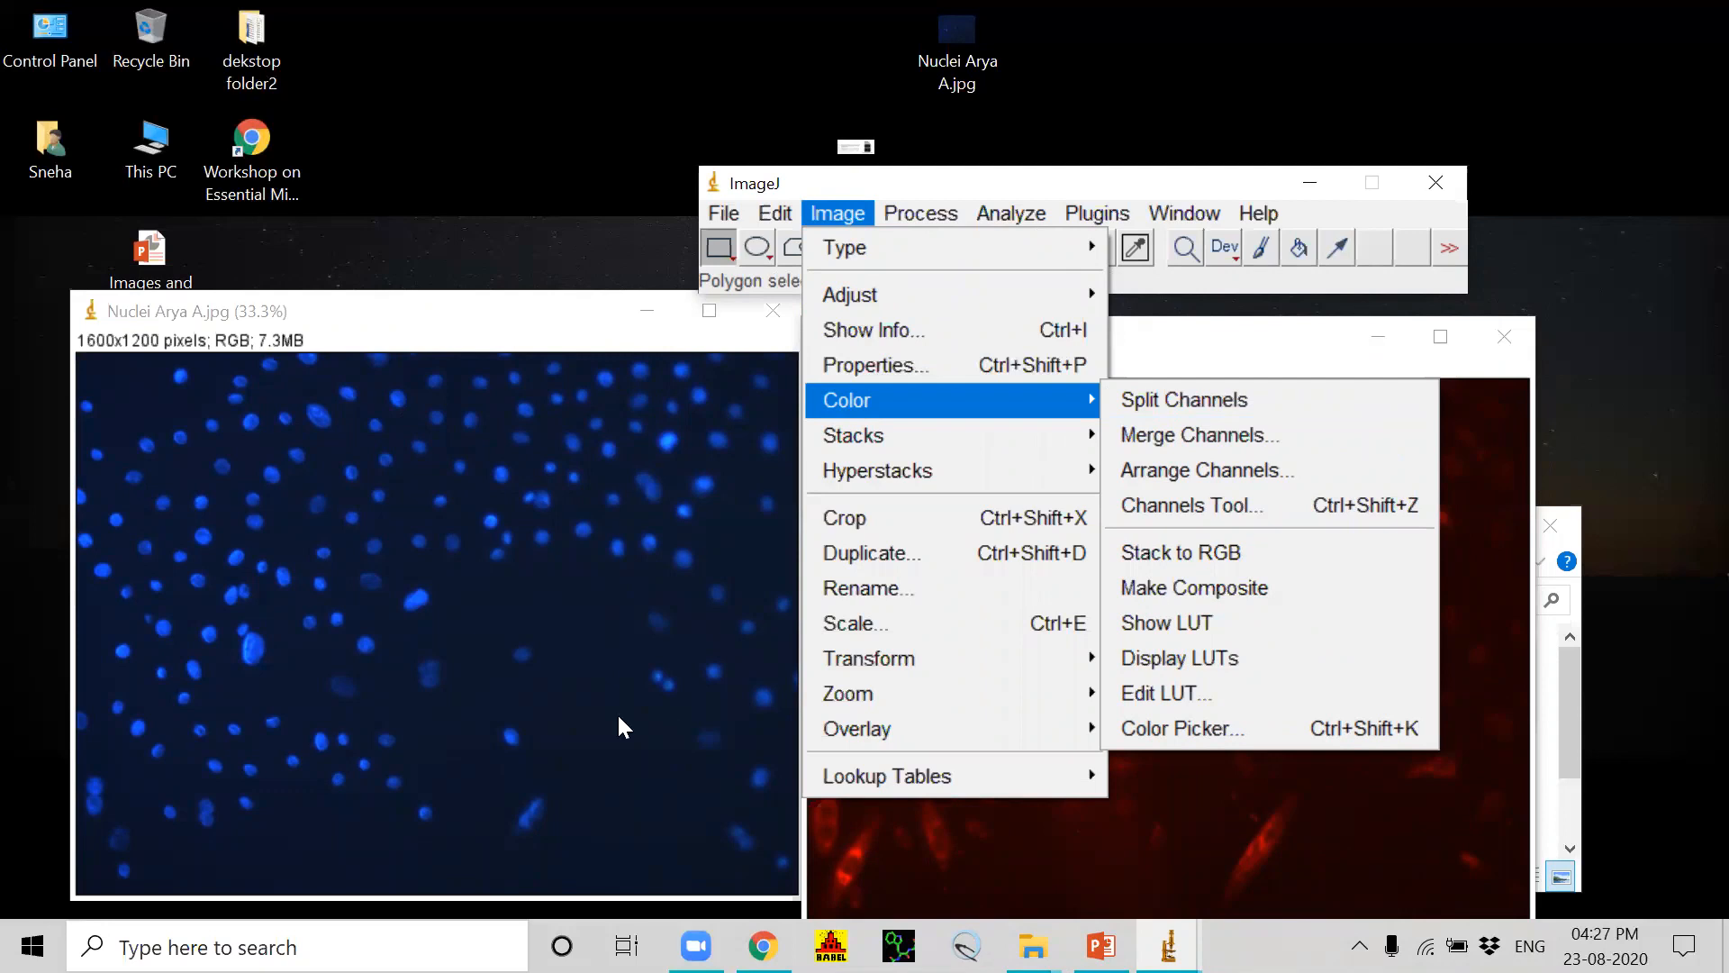
Step: Split the Nuclei RGB image into its separate red, green and blue channel images
{"action": "left_click", "coordinate": [597, 692]}
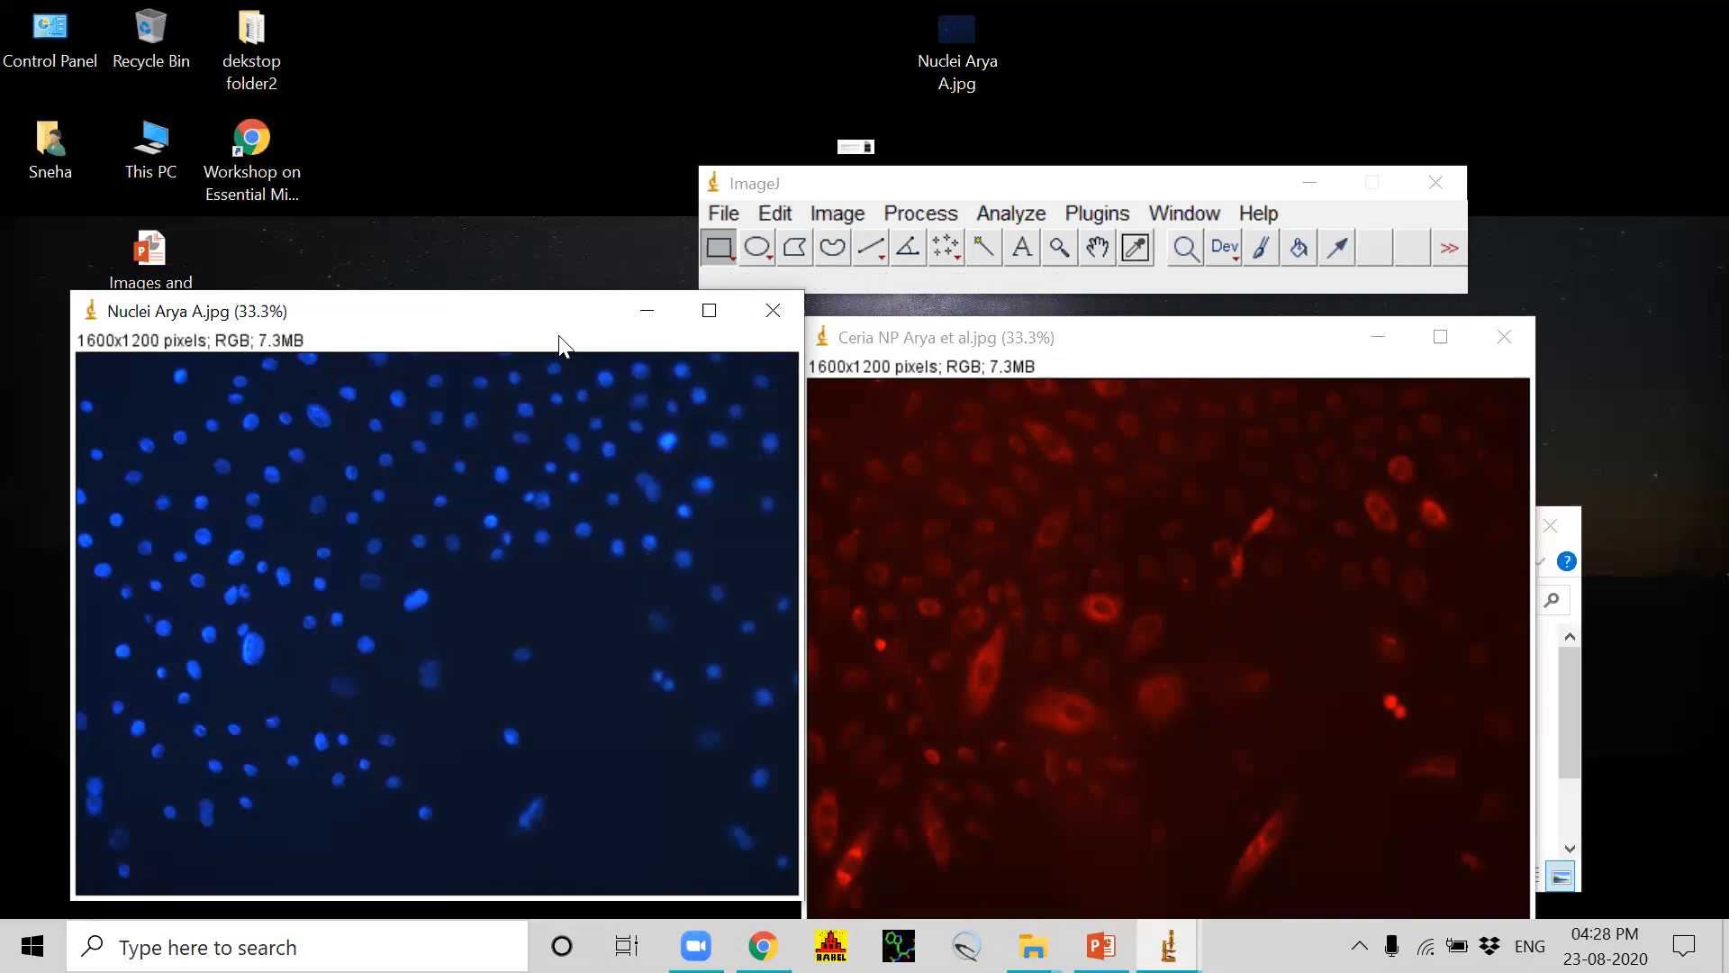
{"action": "left_click", "coordinate": [847, 216]}
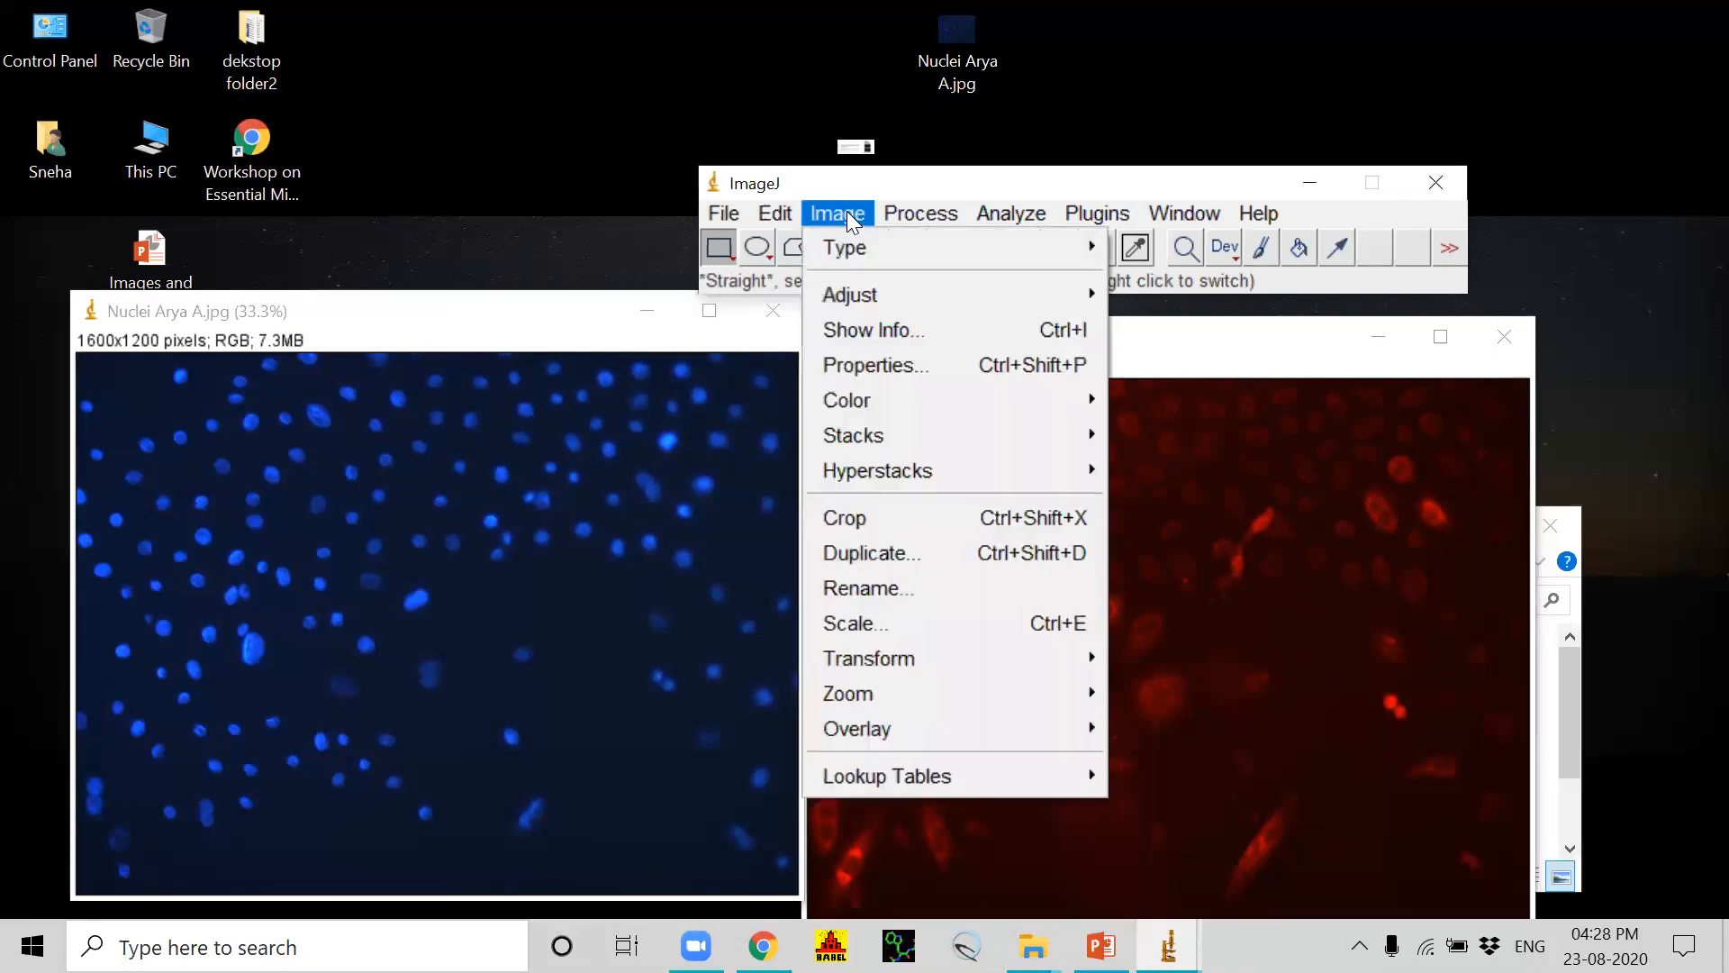
{"action": "mouse_move", "coordinate": [937, 221]}
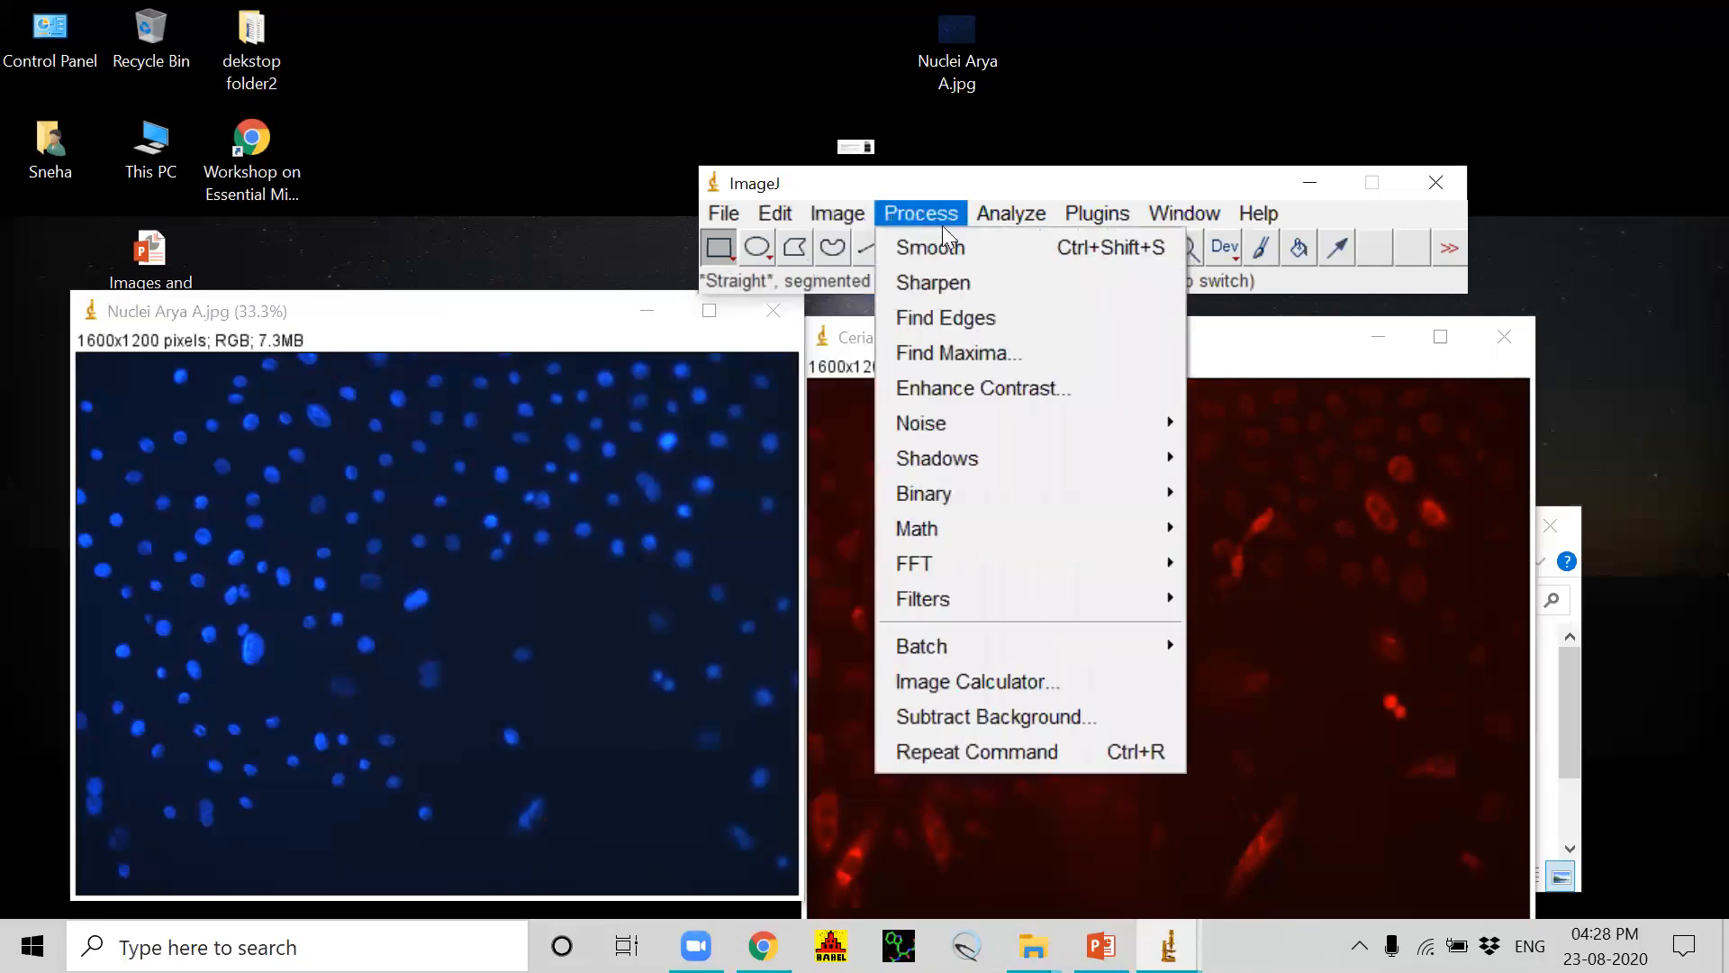
{"action": "mouse_move", "coordinate": [837, 214]}
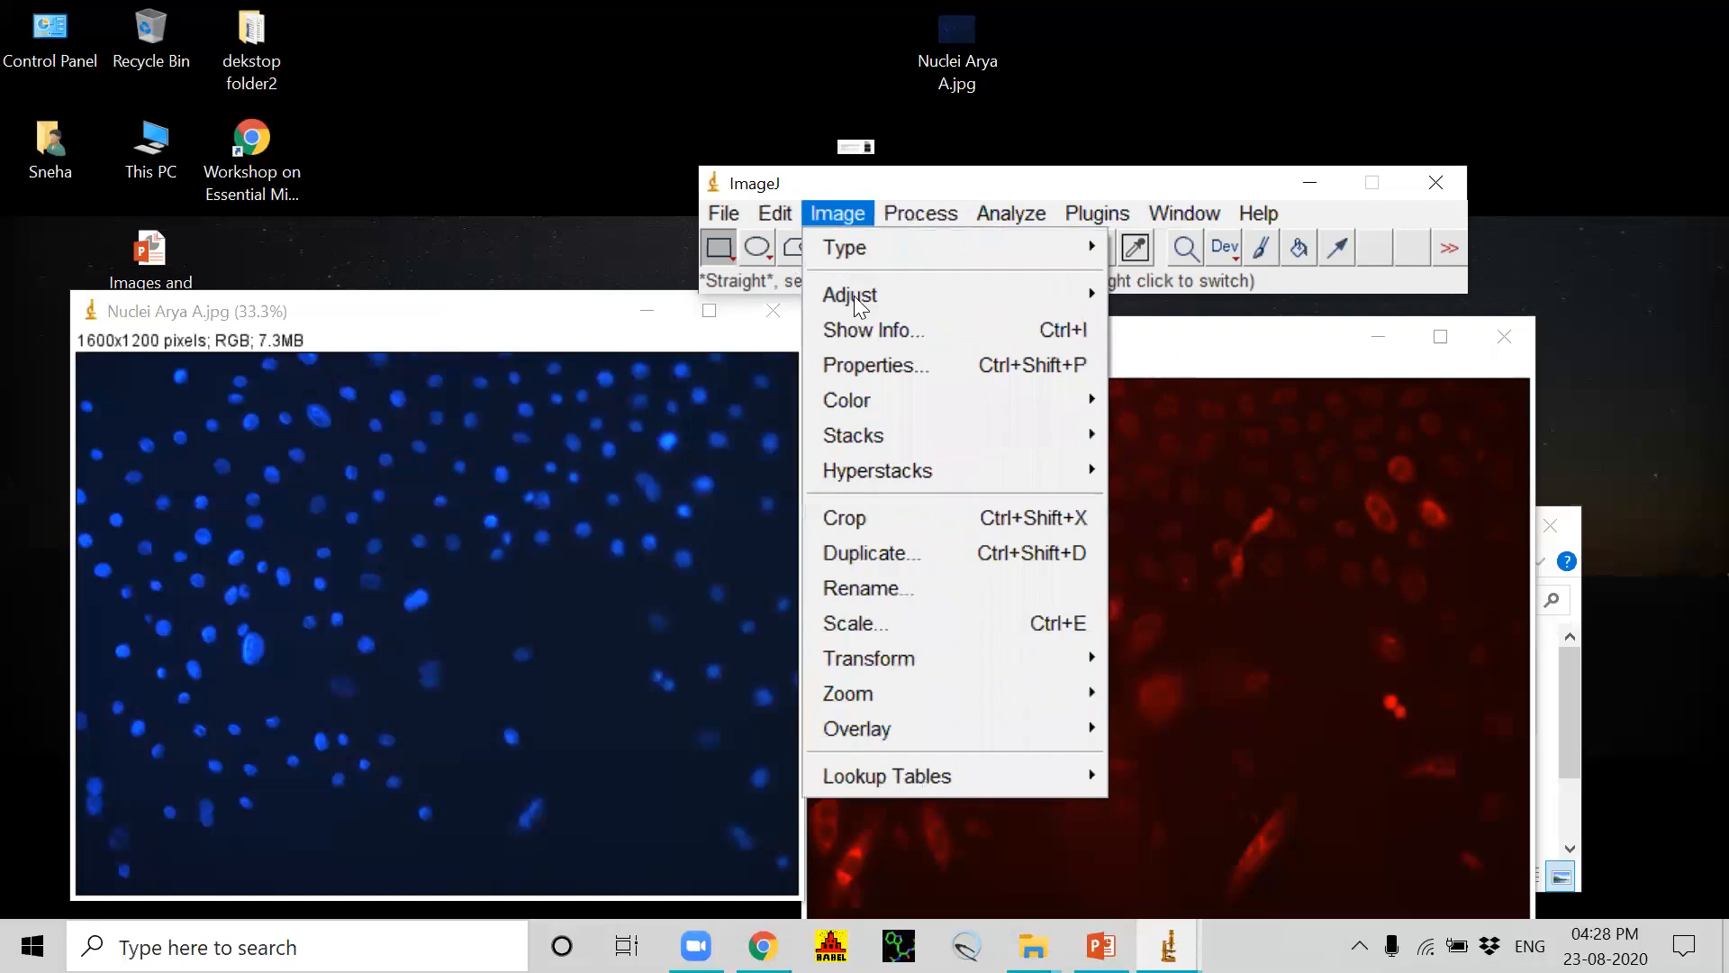
{"action": "mouse_move", "coordinate": [876, 402]}
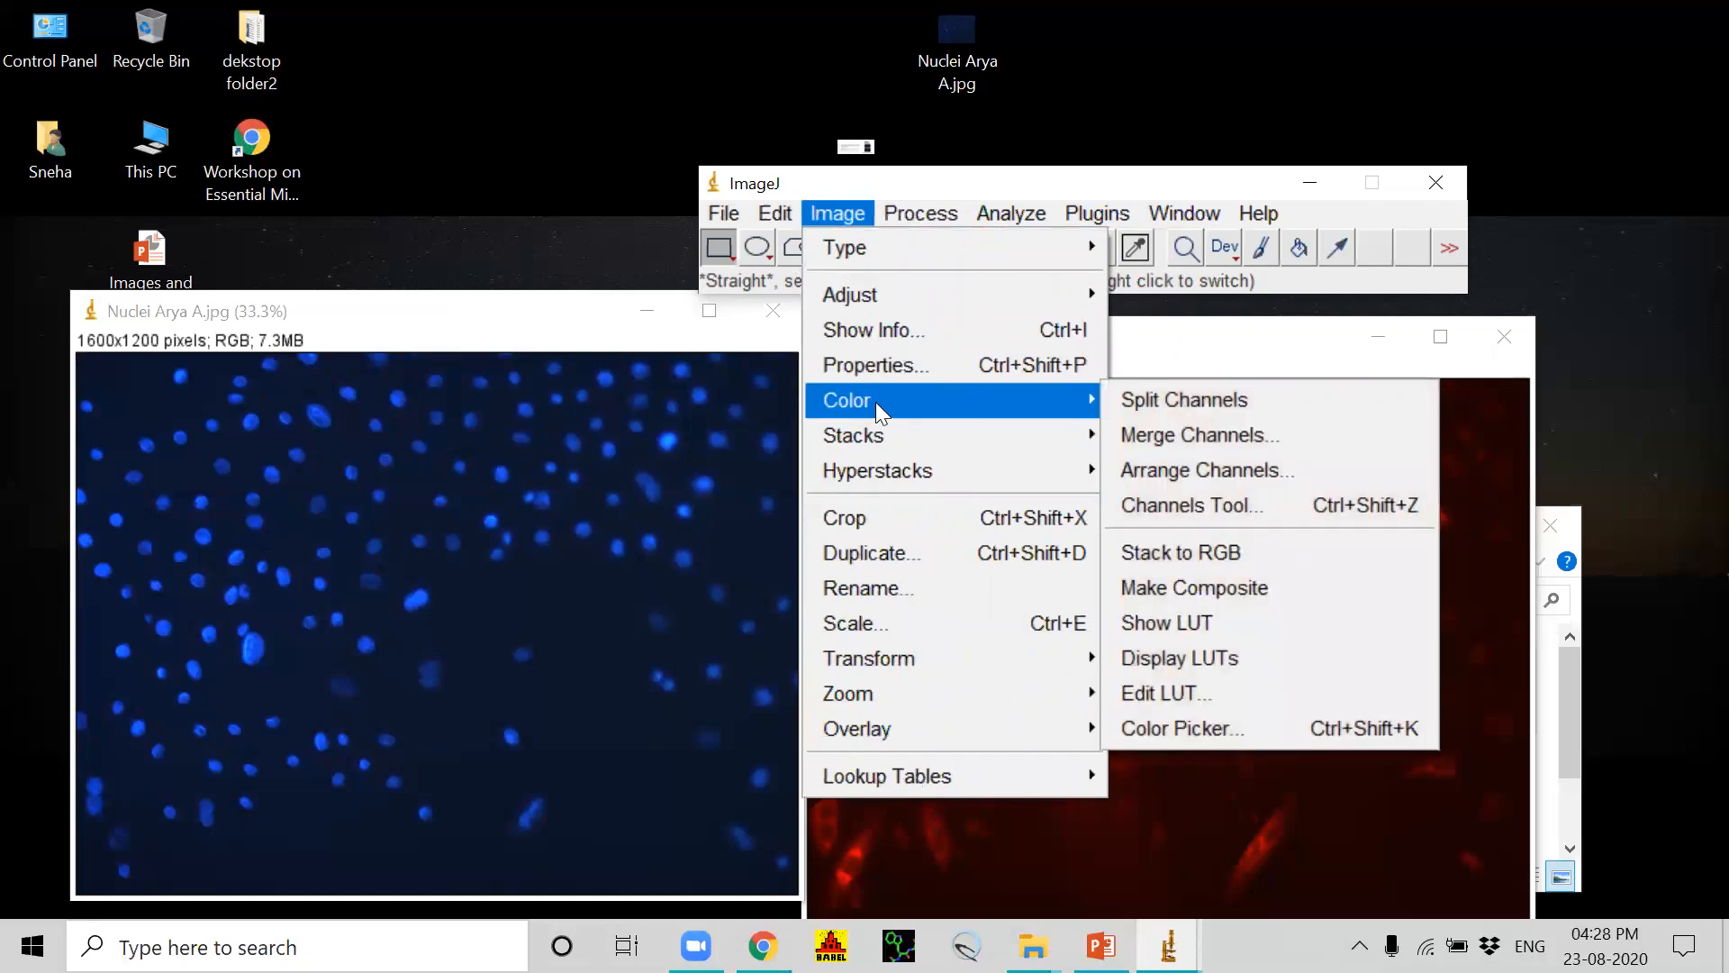
{"action": "left_click", "coordinate": [1167, 393]}
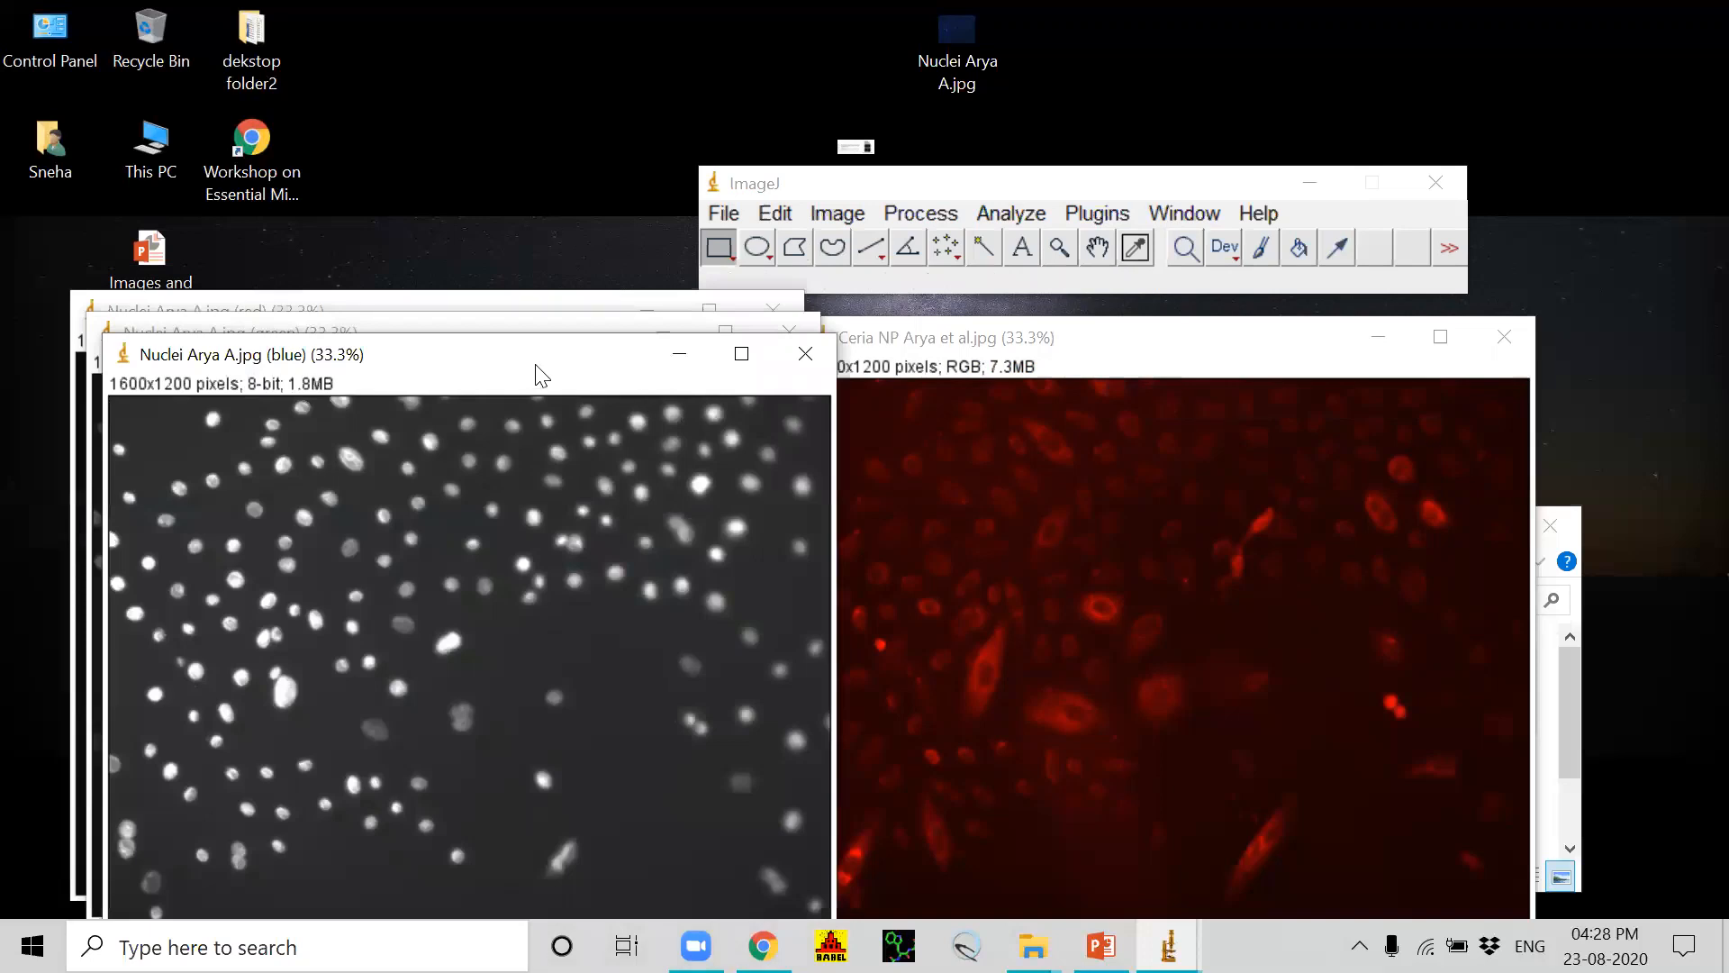
Step: Spread out the Nuclei red, green and blue channel windows to compare them, and tile all open images
{"action": "left_click_drag", "start_coordinate": [540, 374], "coordinate": [1204, 367]}
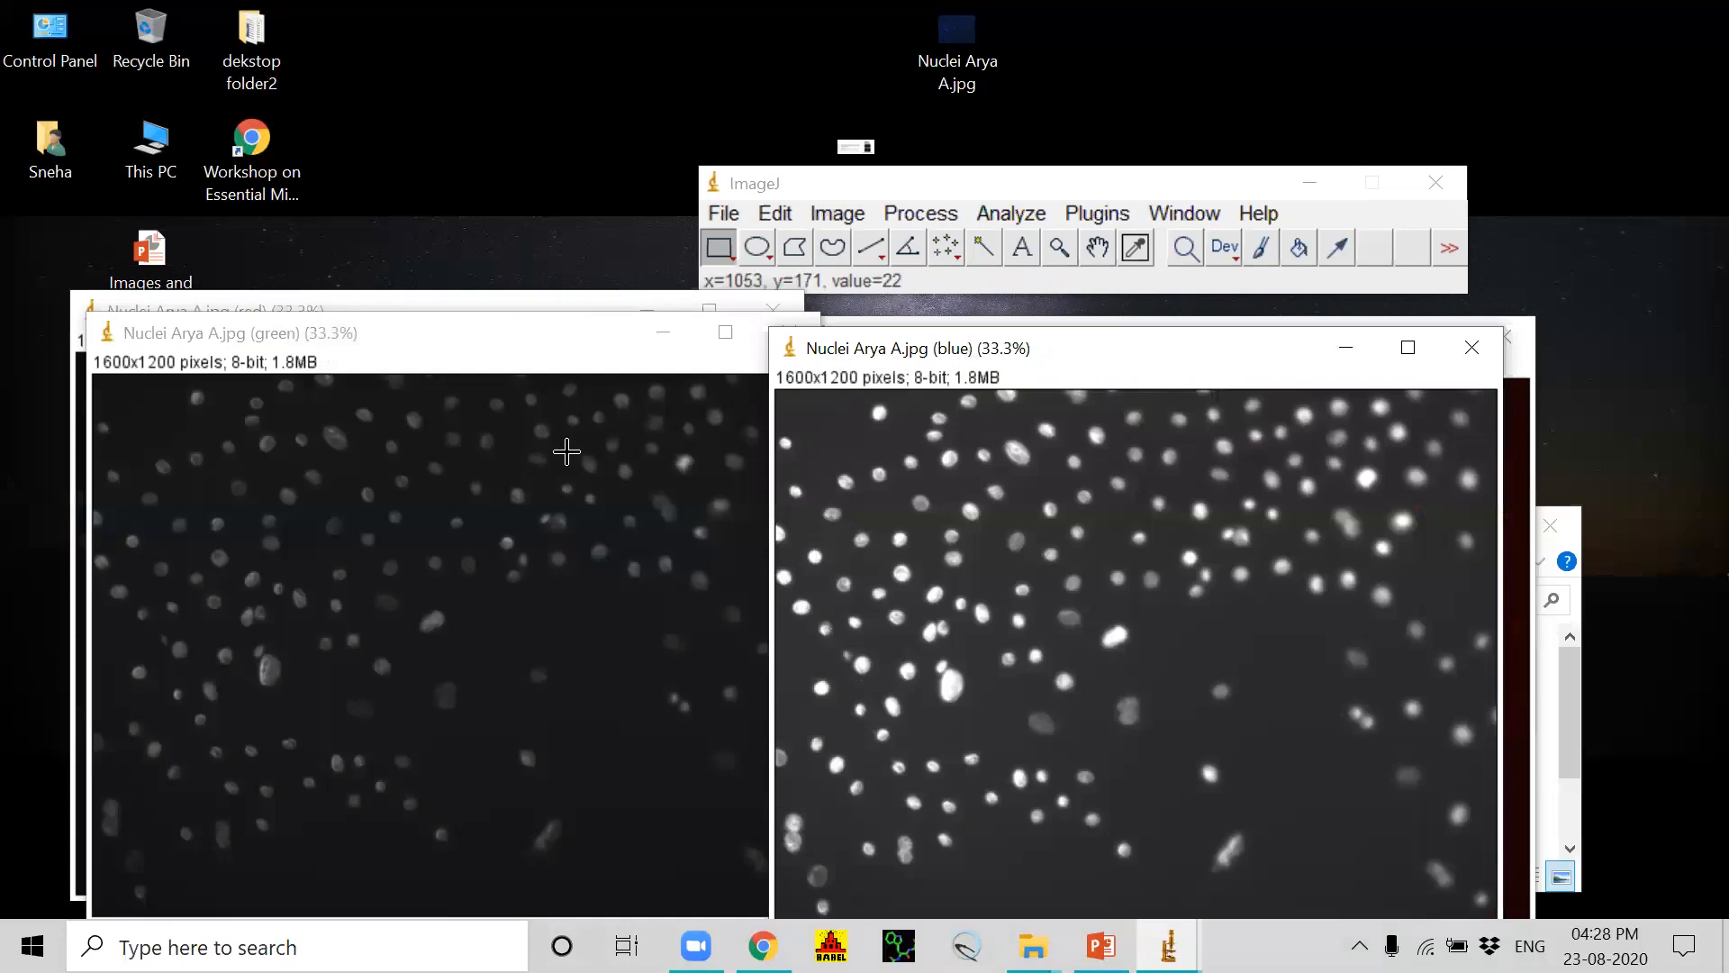
{"action": "left_click", "coordinate": [521, 365]}
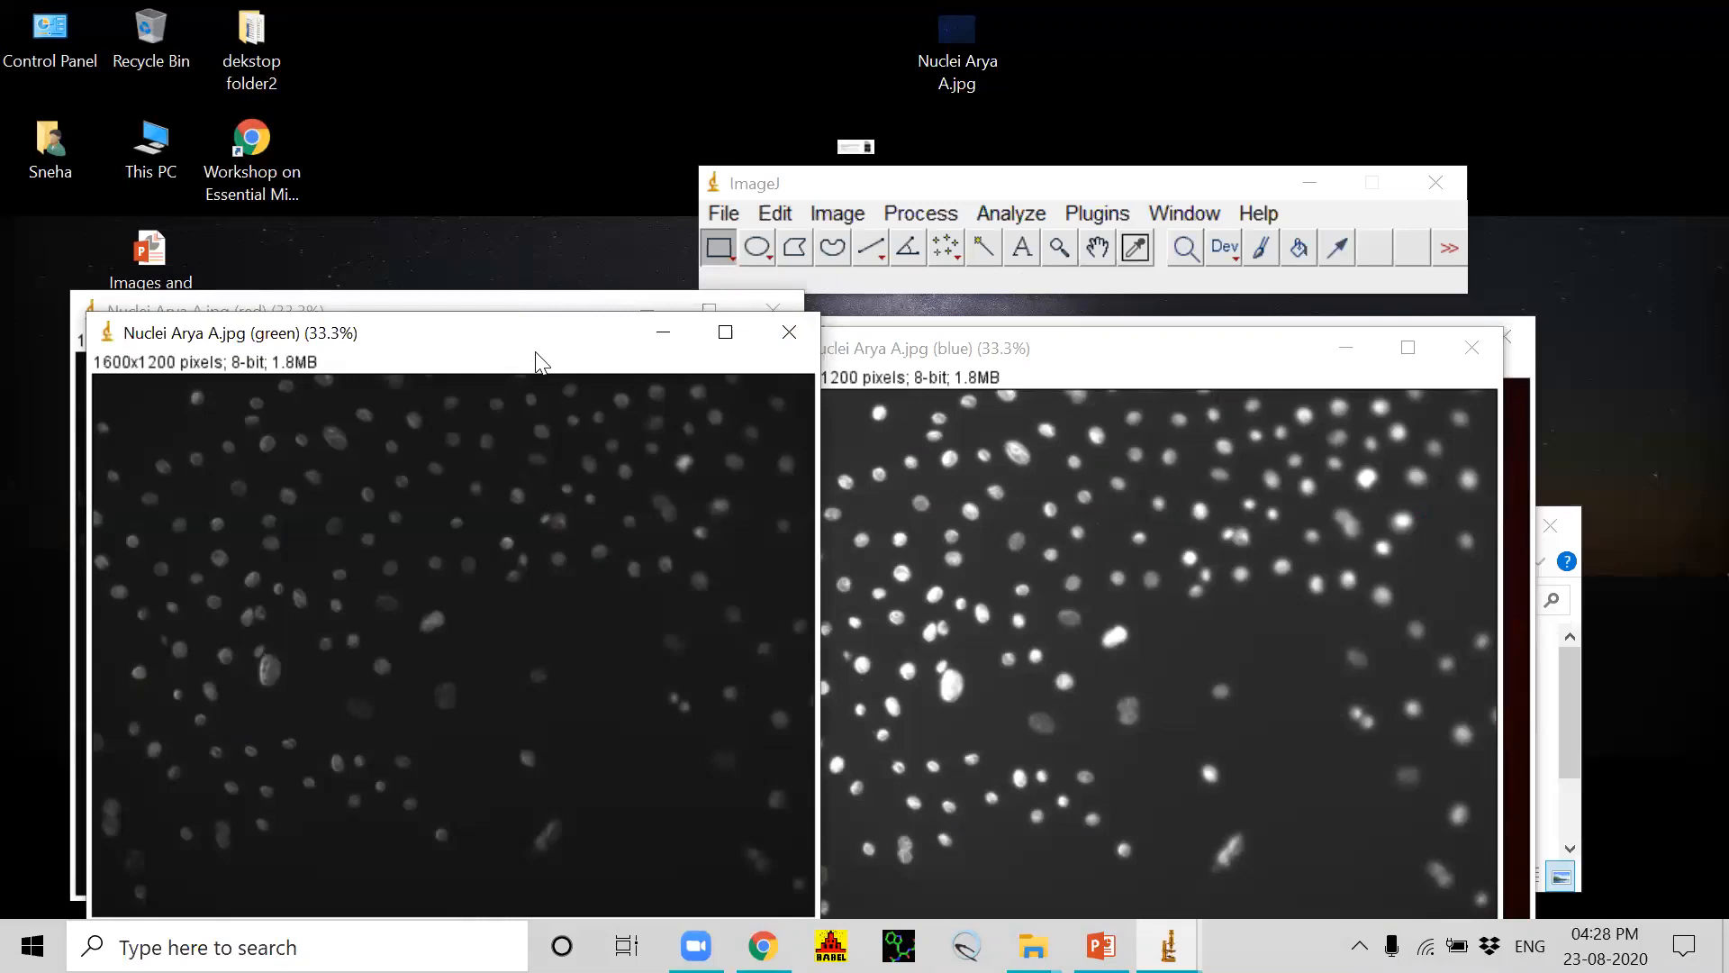
{"action": "left_click_drag", "start_coordinate": [541, 333], "coordinate": [556, 562]}
{"action": "left_click_drag", "start_coordinate": [1071, 362], "coordinate": [1230, 436]}
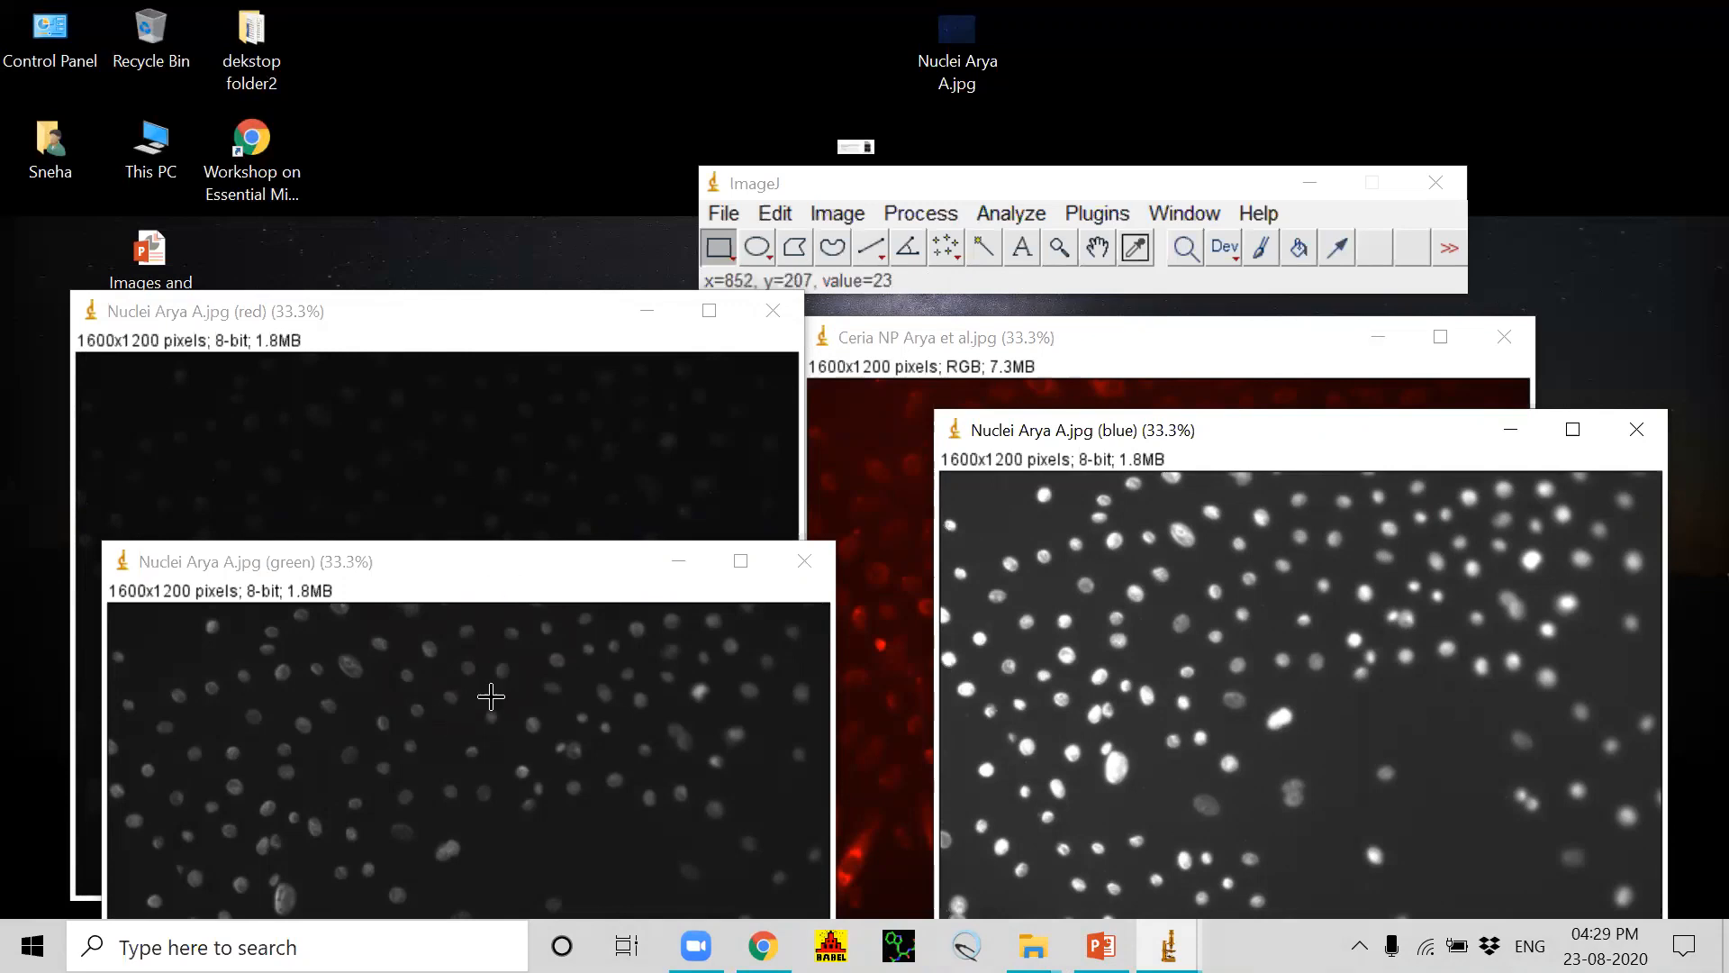
{"action": "left_click", "coordinate": [569, 558]}
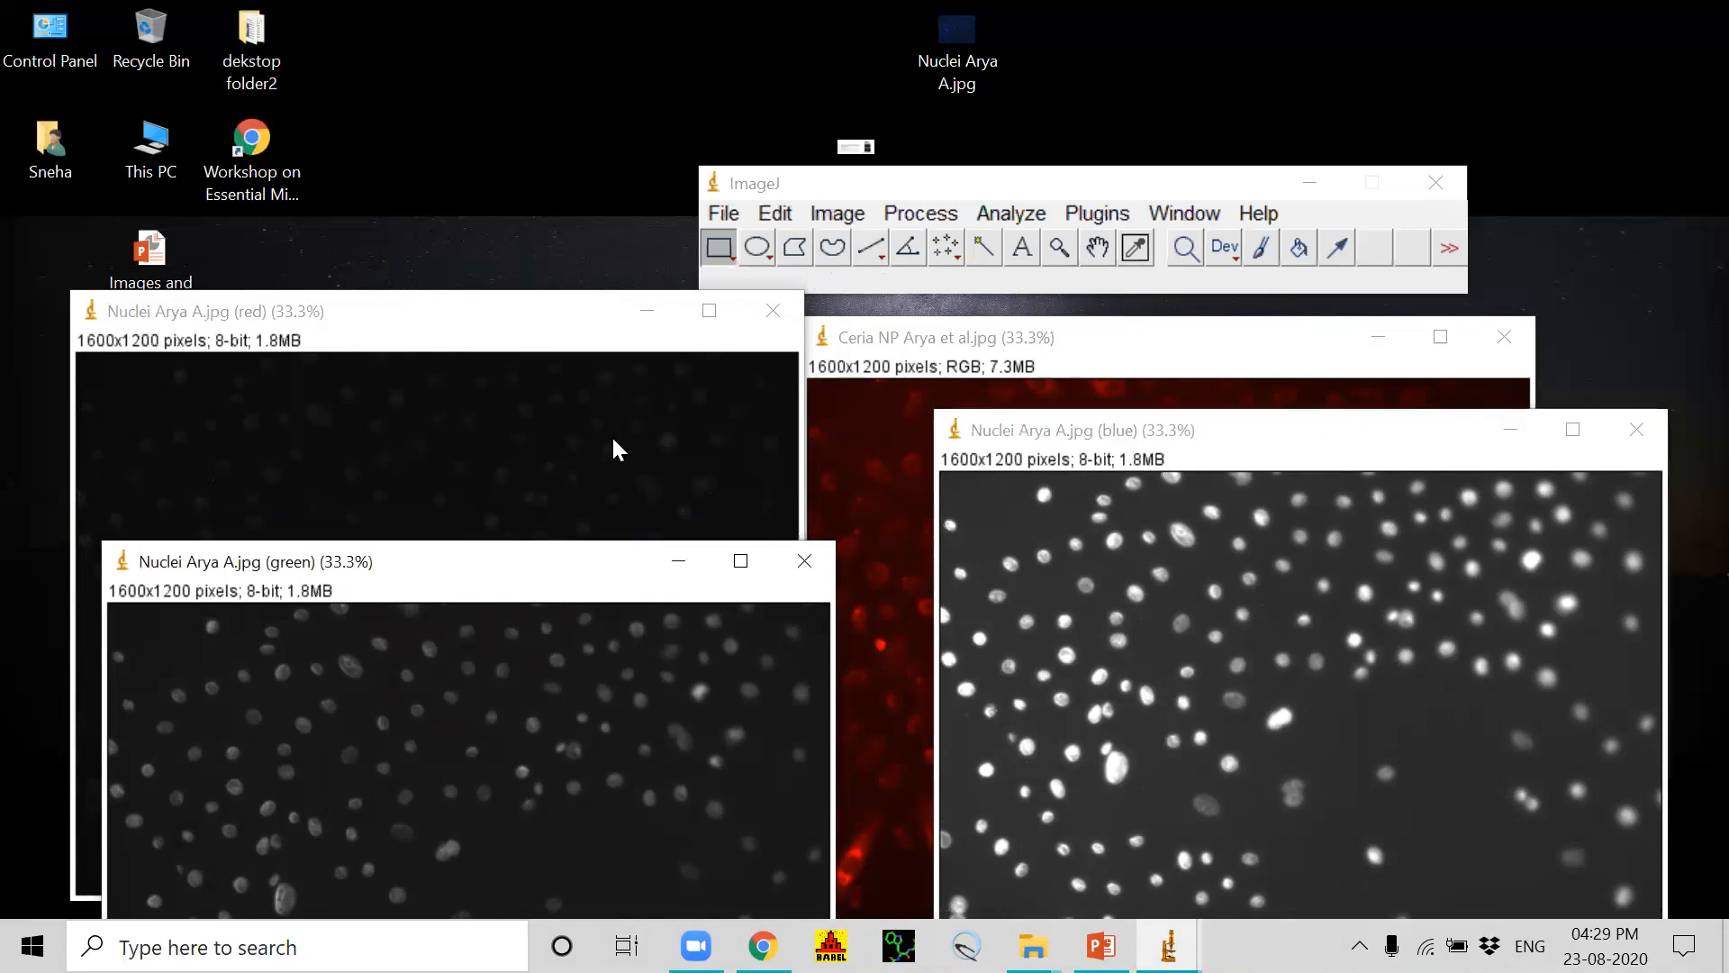
{"action": "left_click", "coordinate": [1192, 216]}
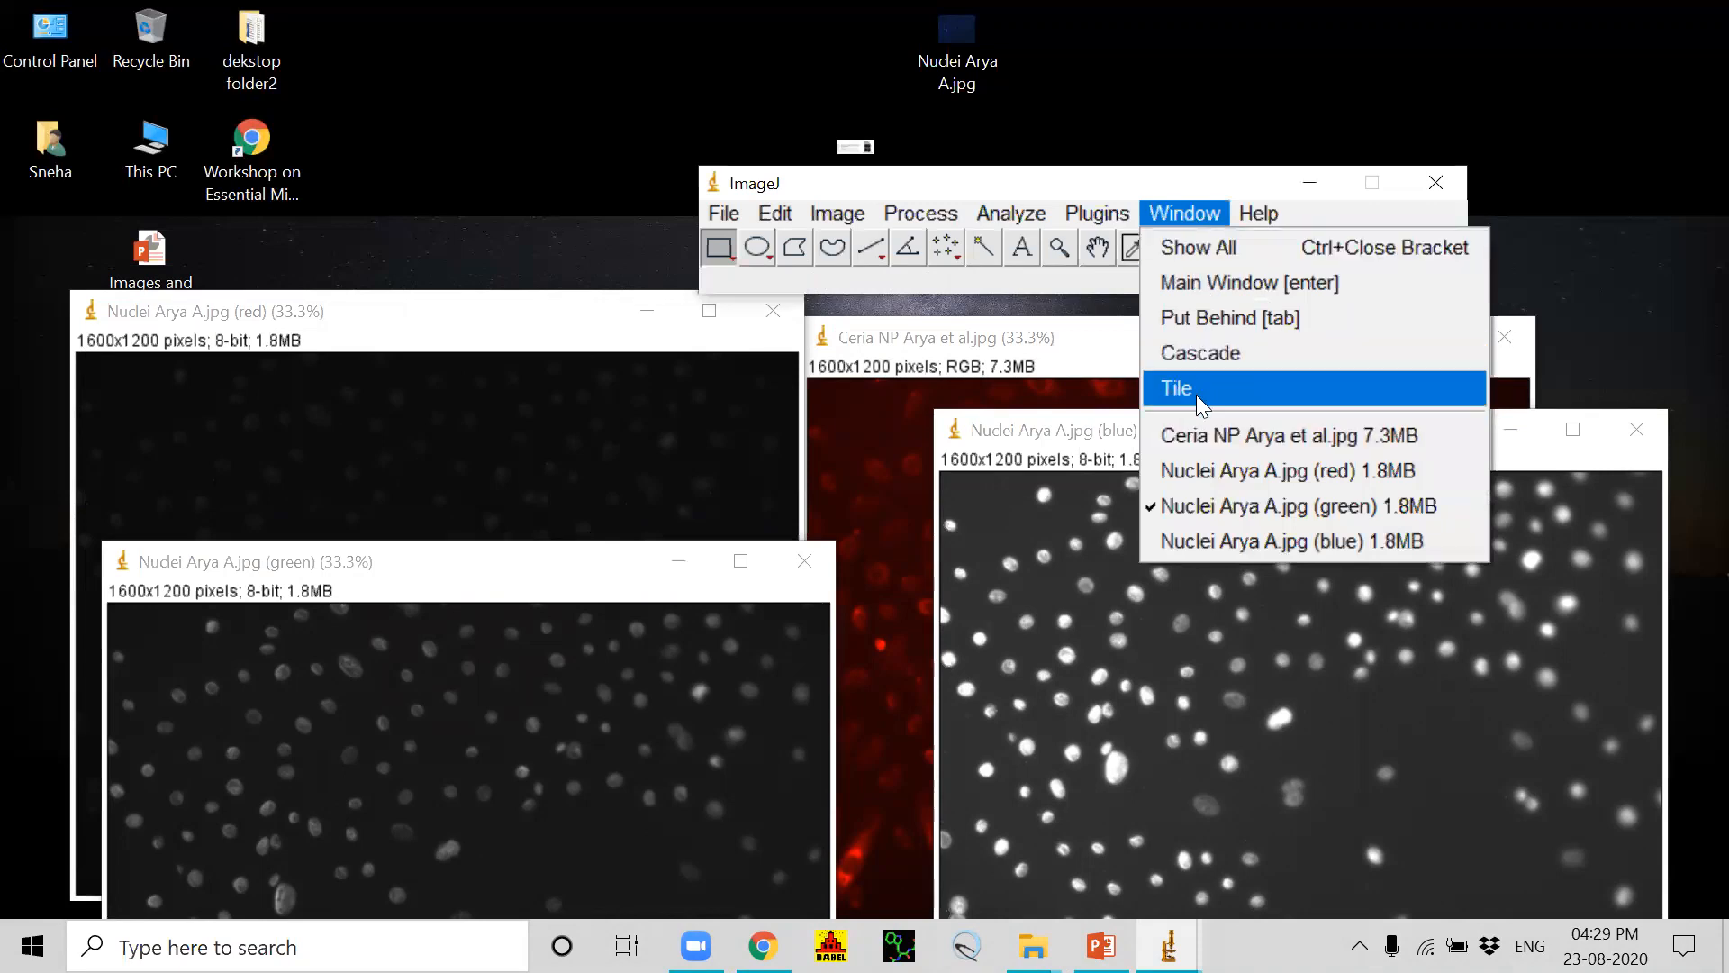
{"action": "left_click", "coordinate": [1196, 392]}
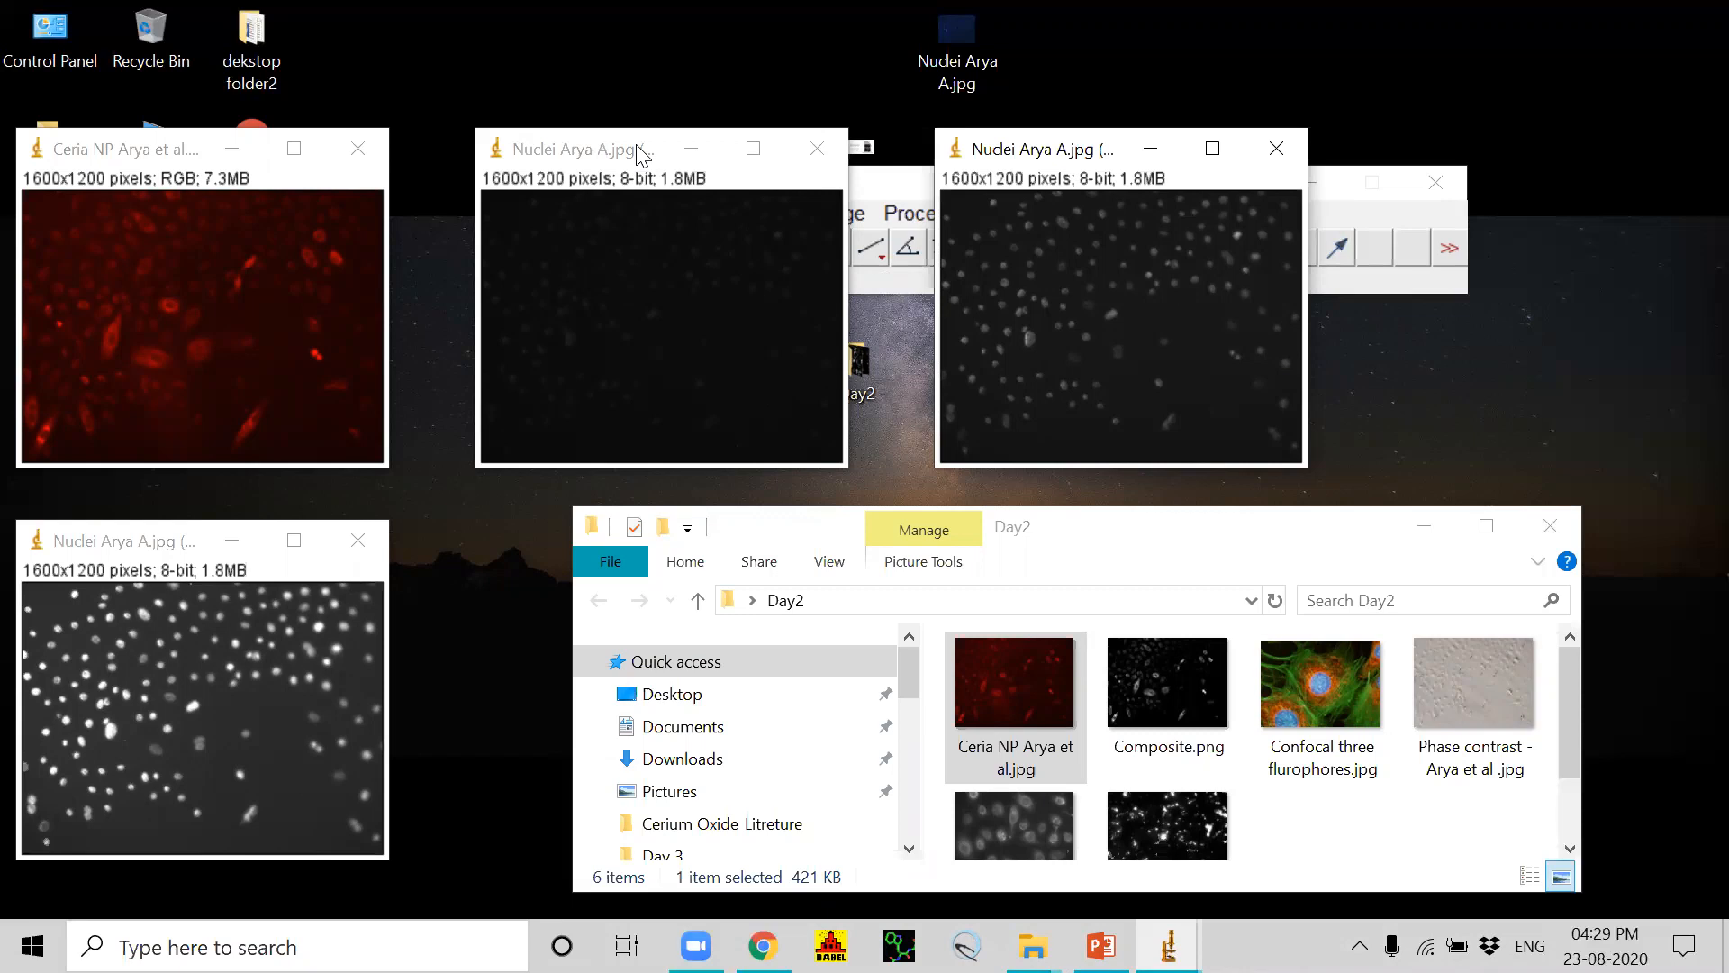
Step: Close the three Nuclei channel images and the Ceria NP image
{"action": "left_click", "coordinate": [1277, 148]}
{"action": "left_click", "coordinate": [817, 149]}
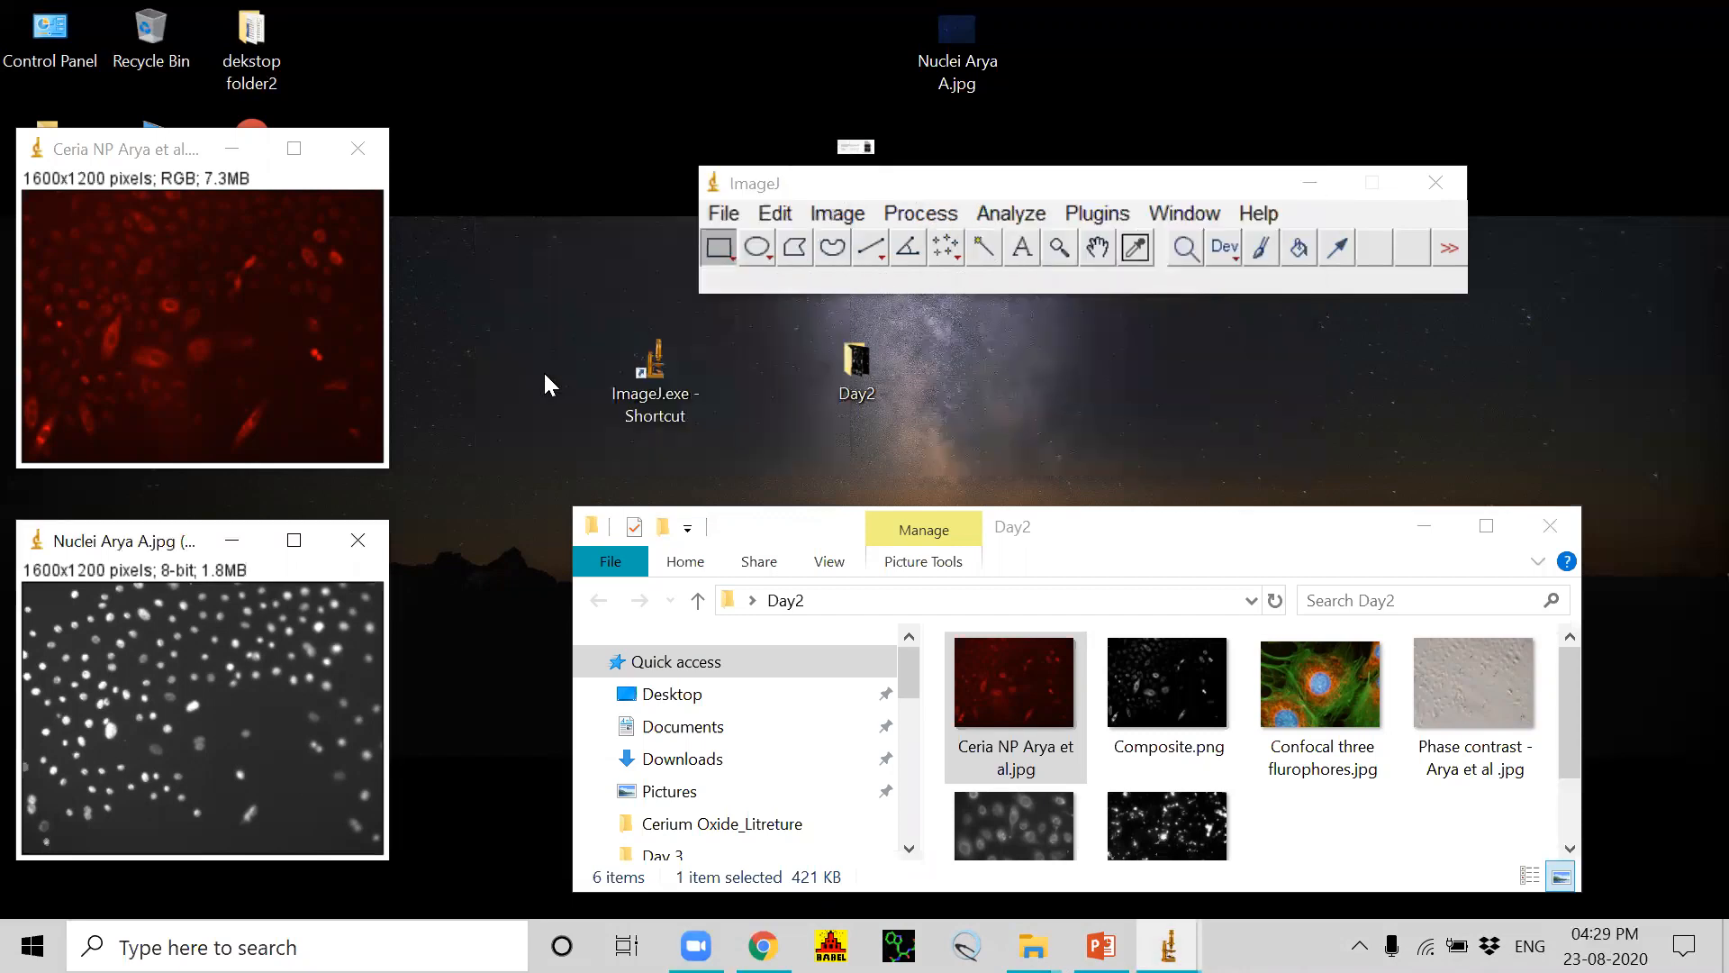
{"action": "left_click", "coordinate": [358, 541]}
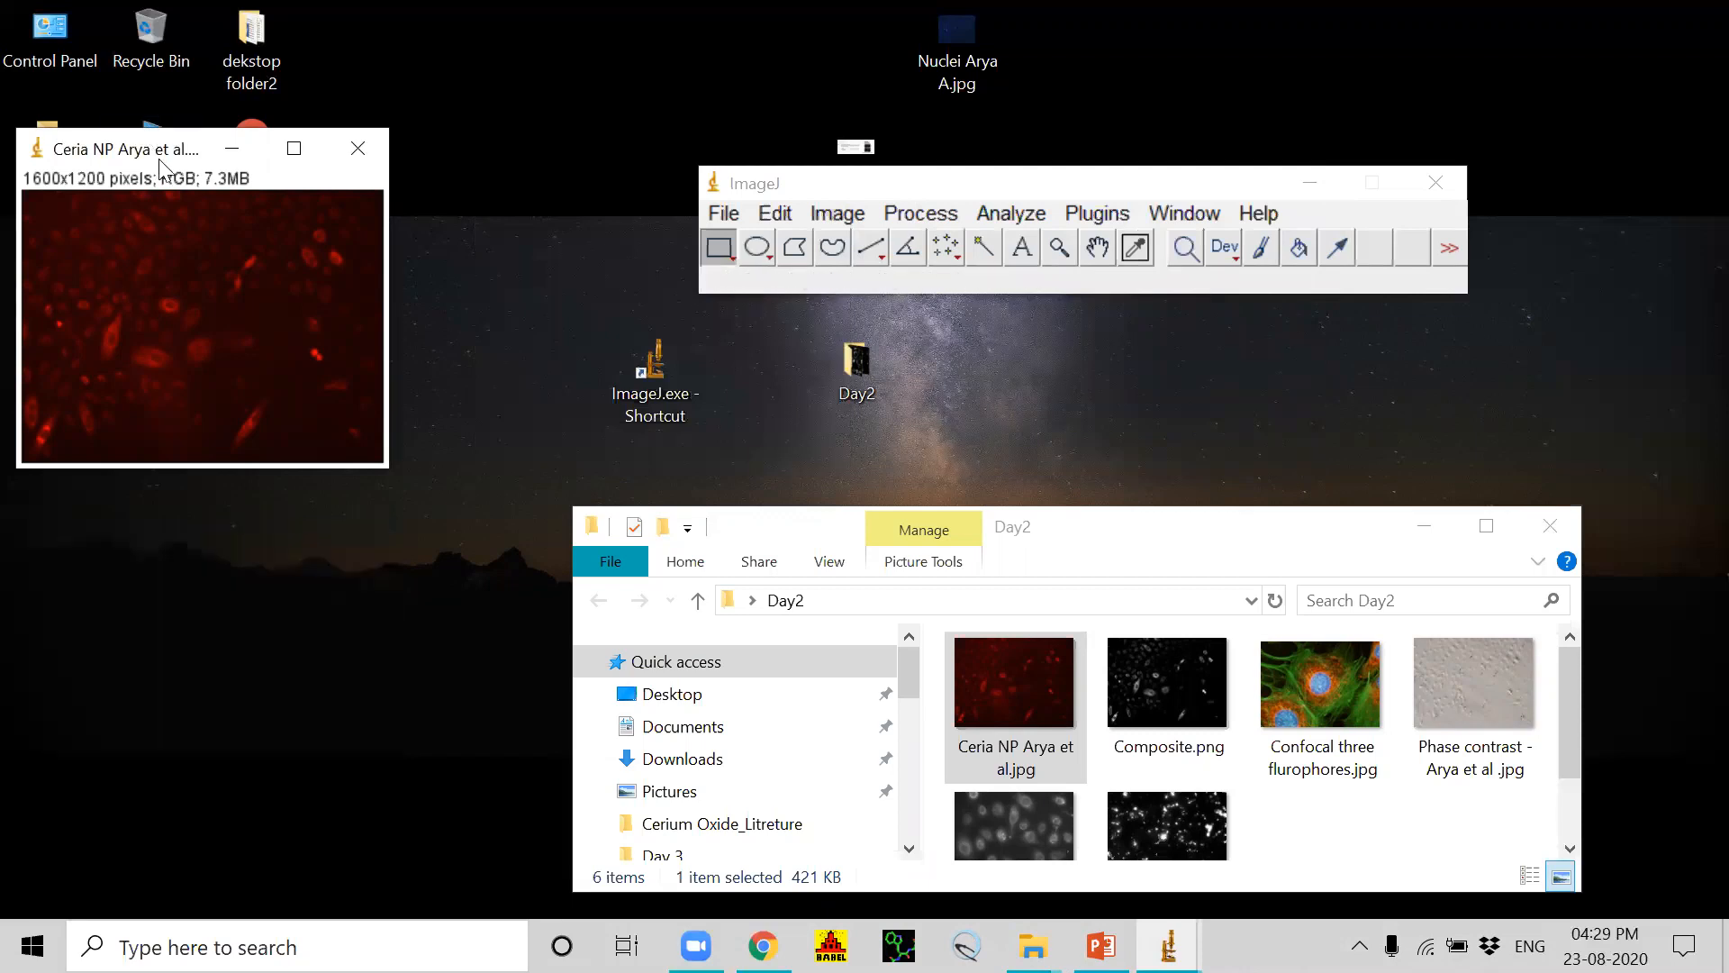
{"action": "left_click_drag", "start_coordinate": [214, 171], "coordinate": [864, 368]}
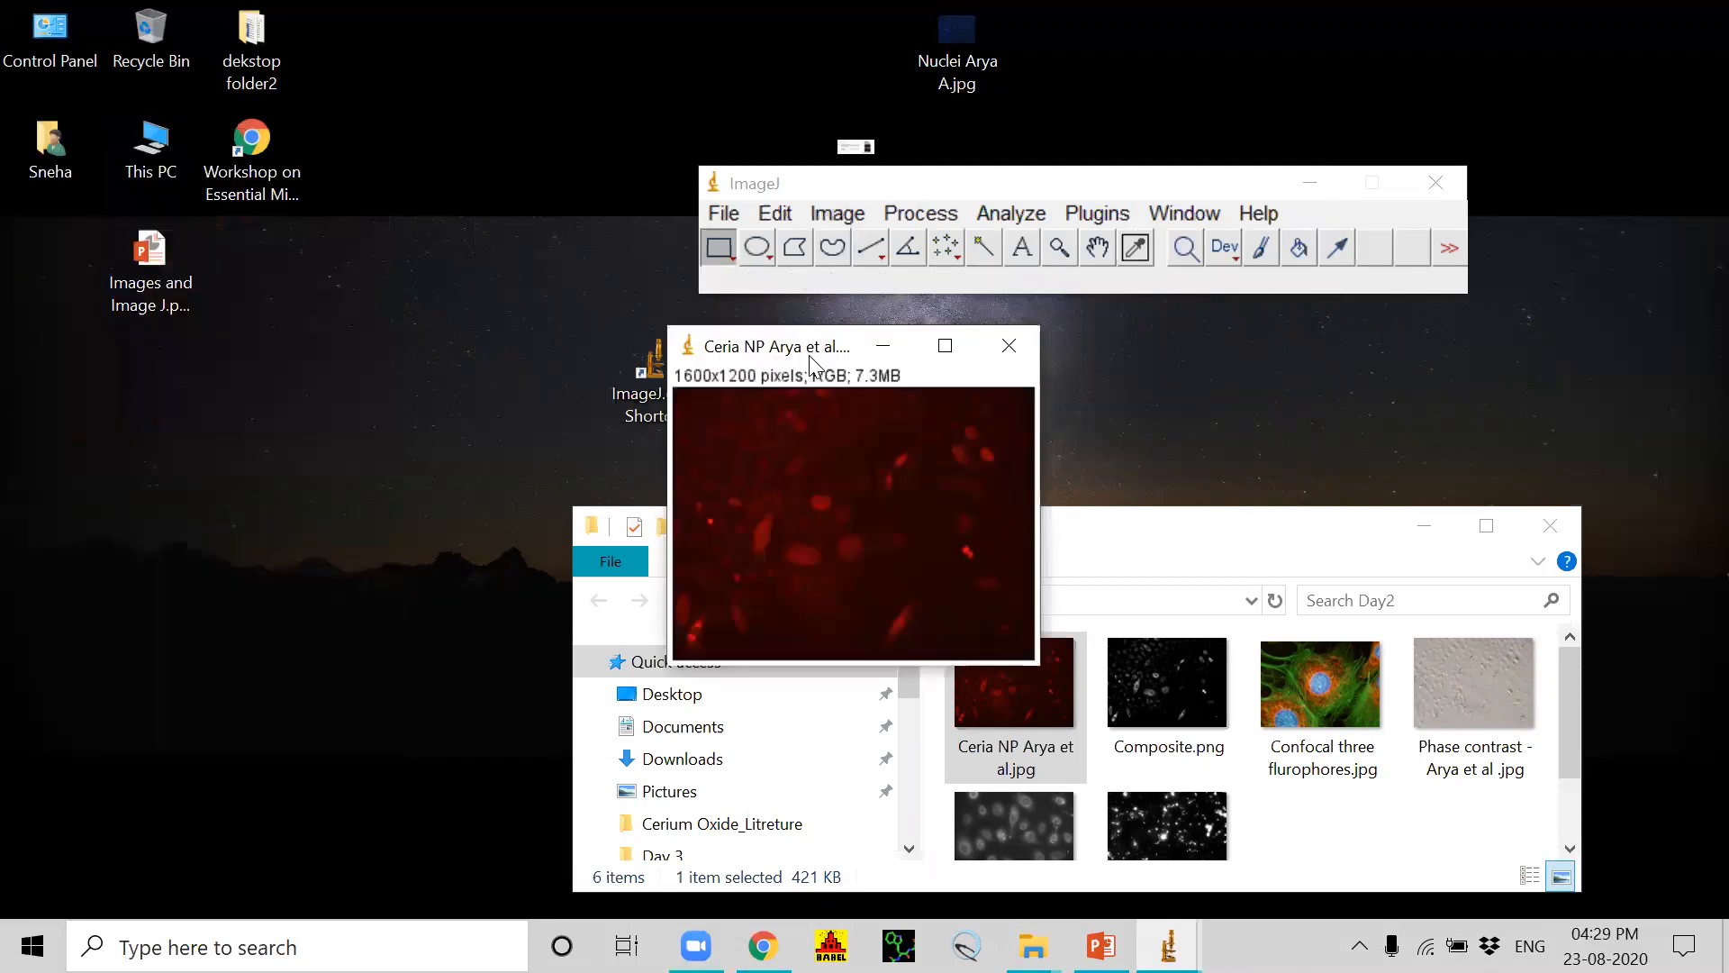
{"action": "left_click", "coordinate": [1009, 346]}
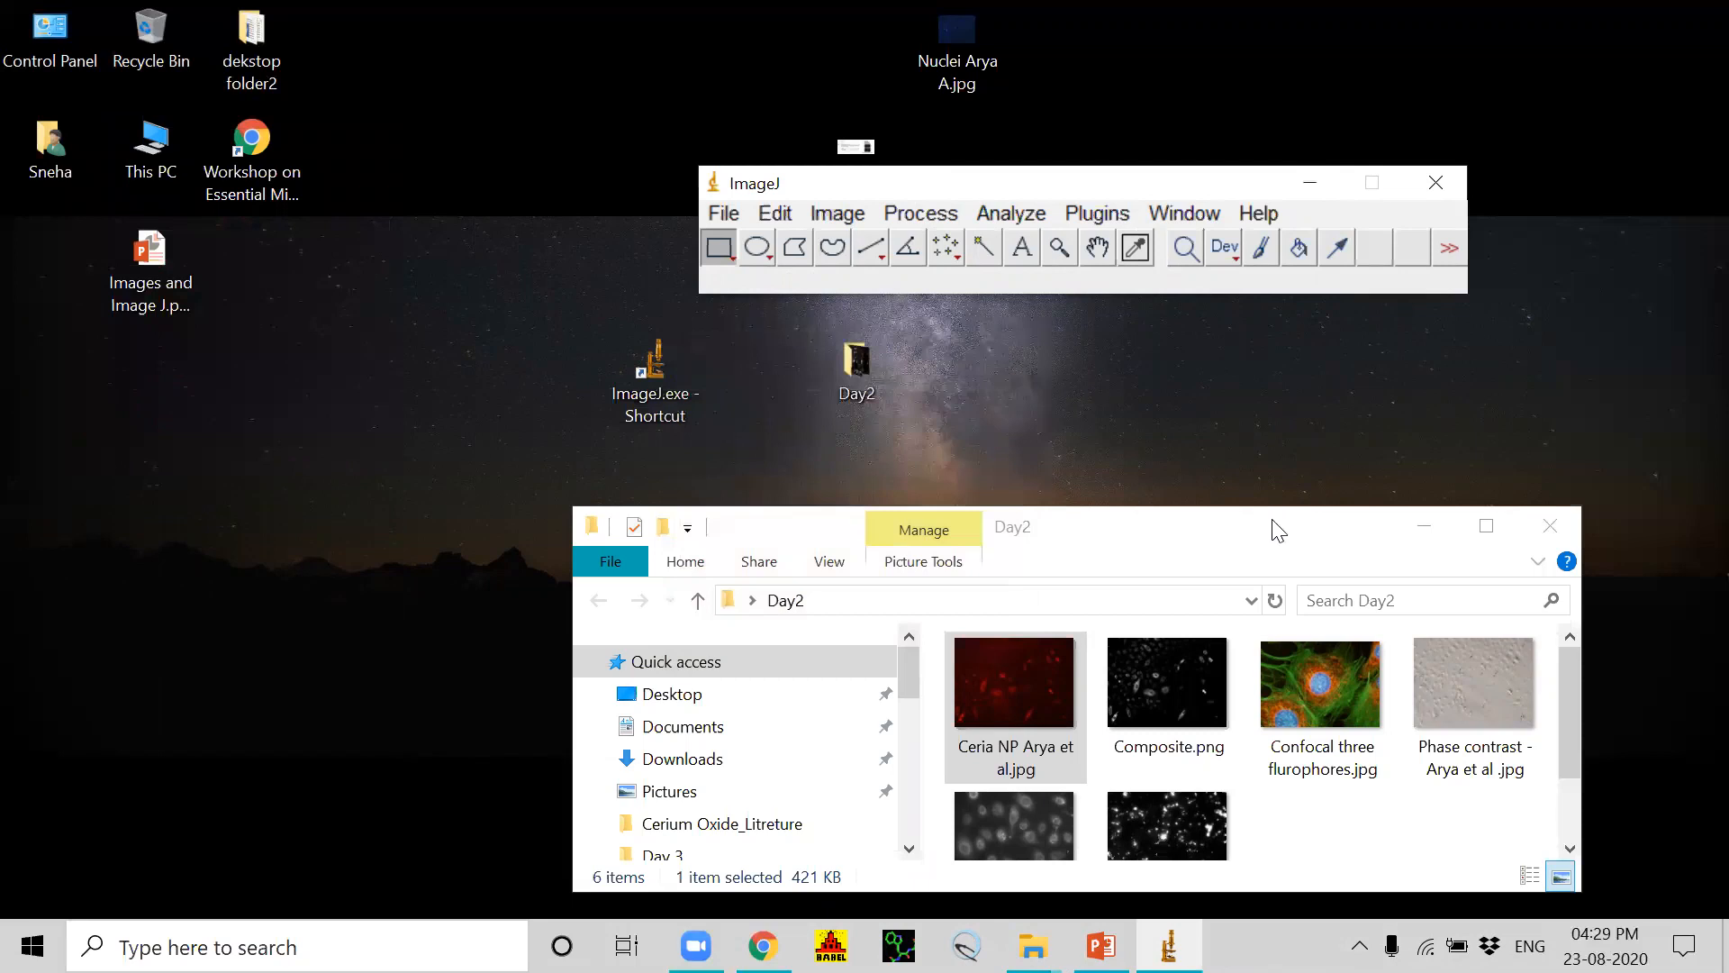
Step: Reopen the Ceria NP image from the Day2 folder in ImageJ
{"action": "left_click", "coordinate": [1283, 566]}
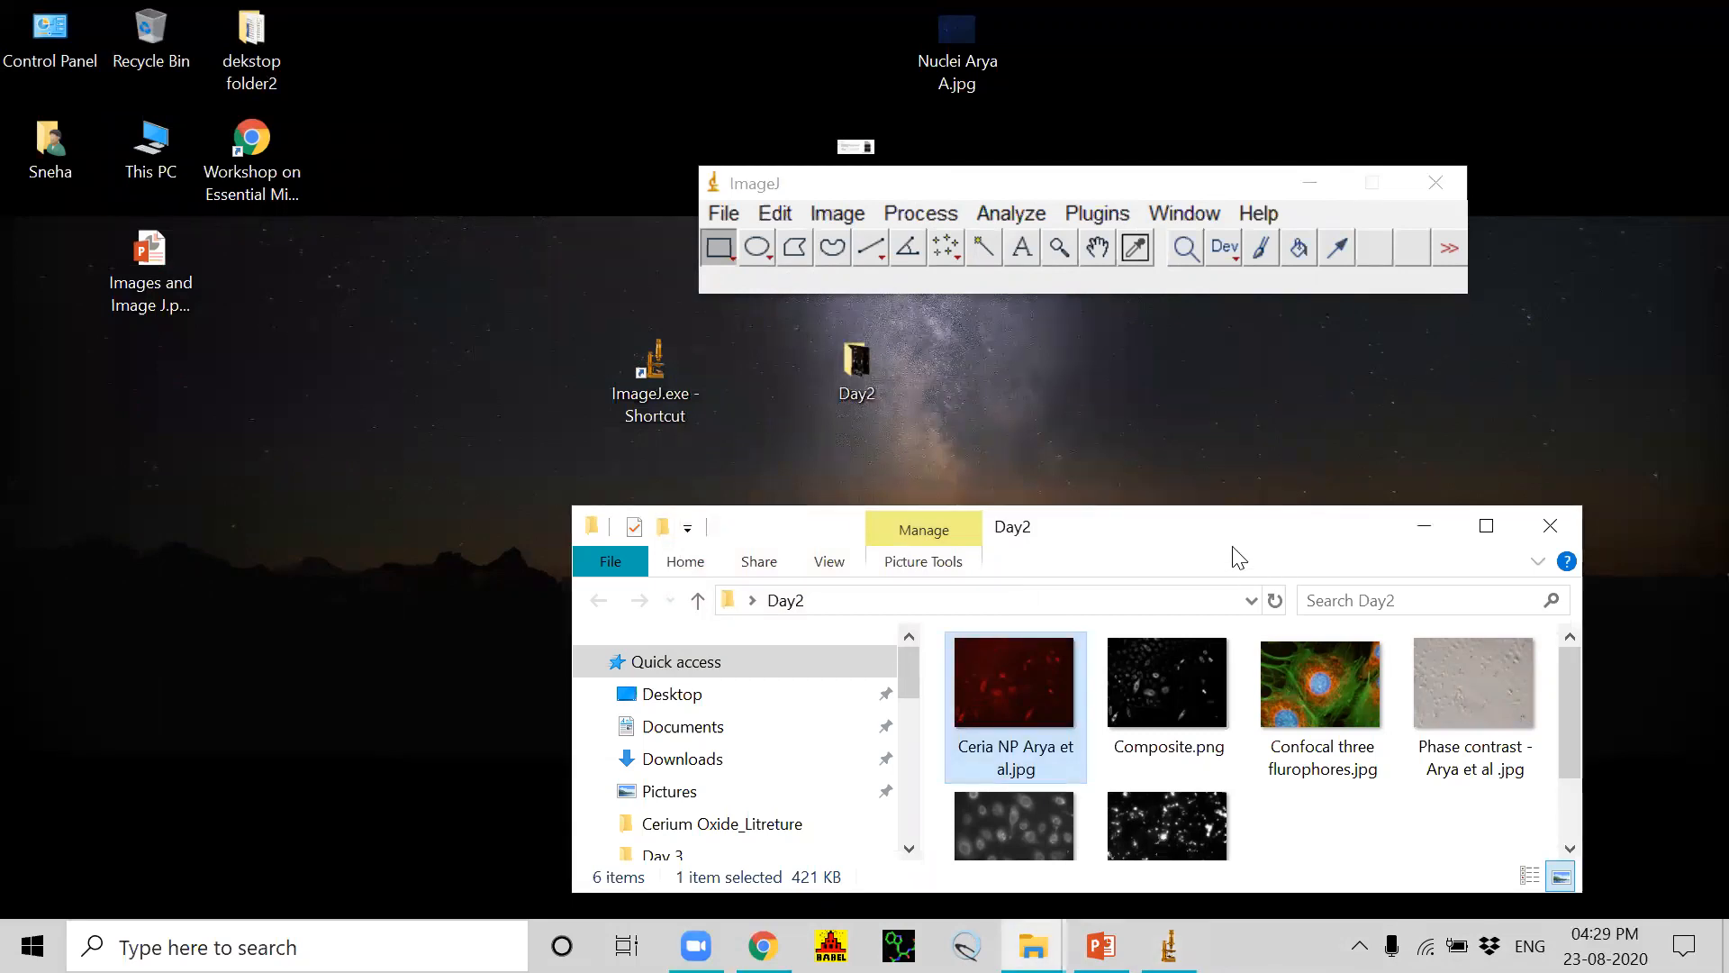
{"action": "left_click_drag", "start_coordinate": [1199, 535], "coordinate": [1252, 383]}
{"action": "left_click_drag", "start_coordinate": [1059, 565], "coordinate": [795, 290]}
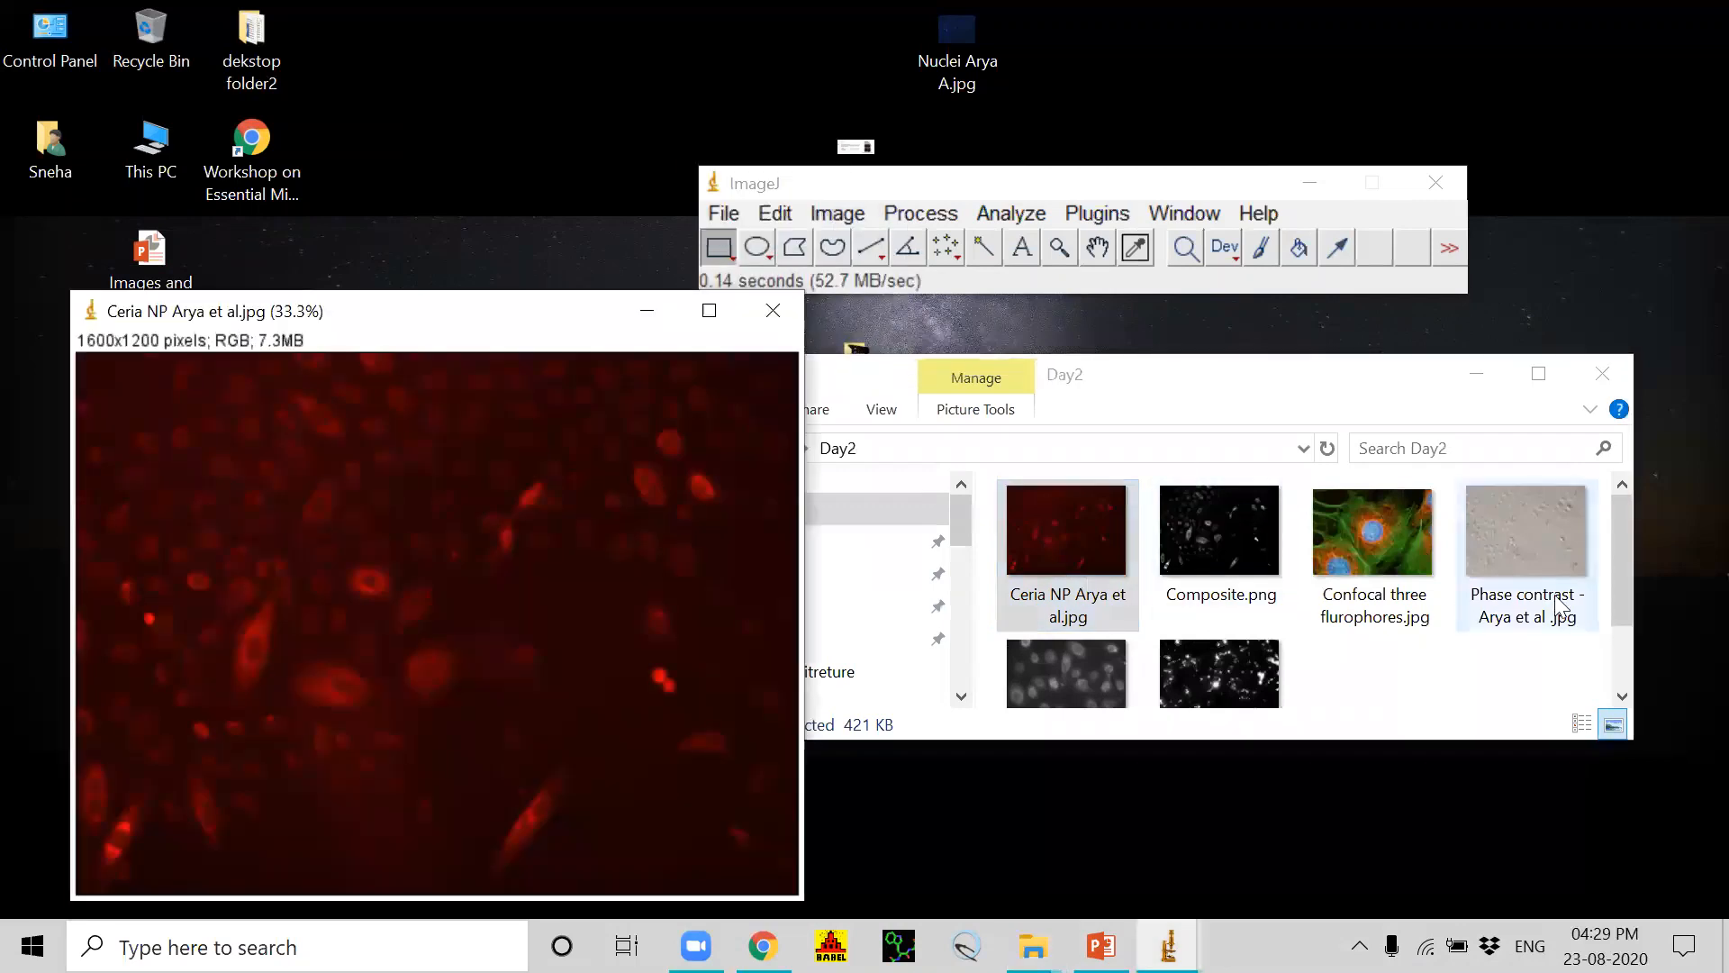
{"action": "left_click_drag", "start_coordinate": [1627, 596], "coordinate": [1636, 642]}
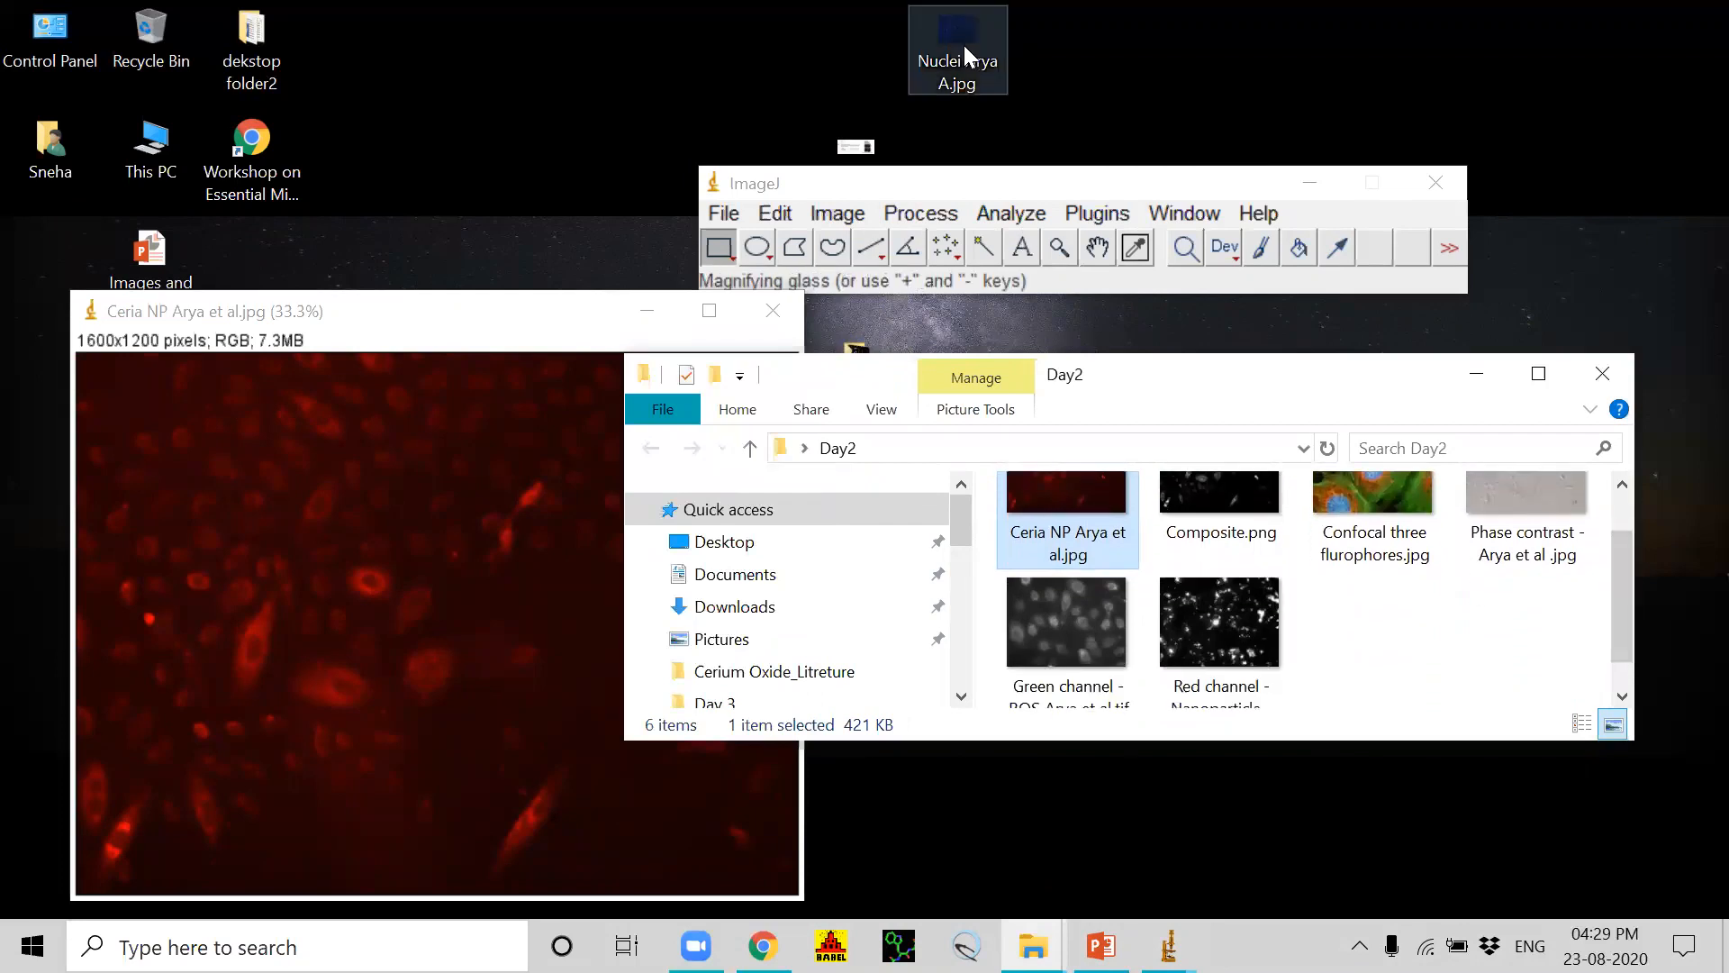
Step: Move the Nuclei JPG from the desktop into the Day2 folder, open it in ImageJ and place it beside the Ceria NP image
{"action": "left_click_drag", "start_coordinate": [964, 45], "coordinate": [851, 301]}
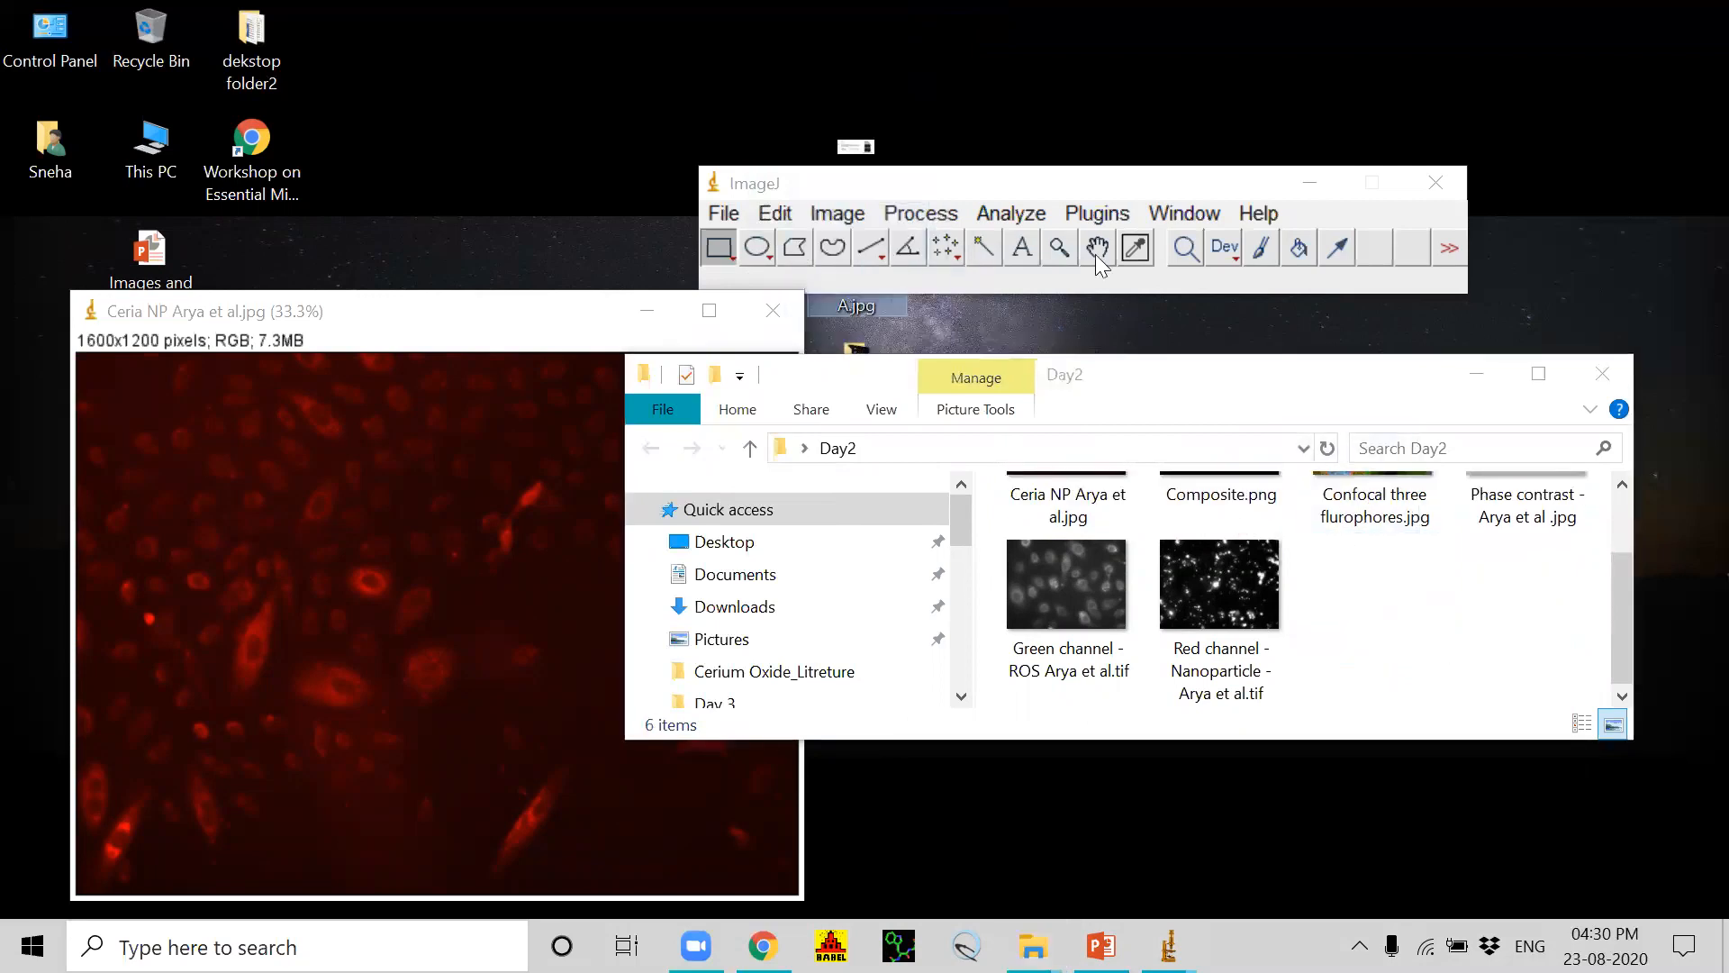
{"action": "left_click_drag", "start_coordinate": [879, 301], "coordinate": [1483, 668]}
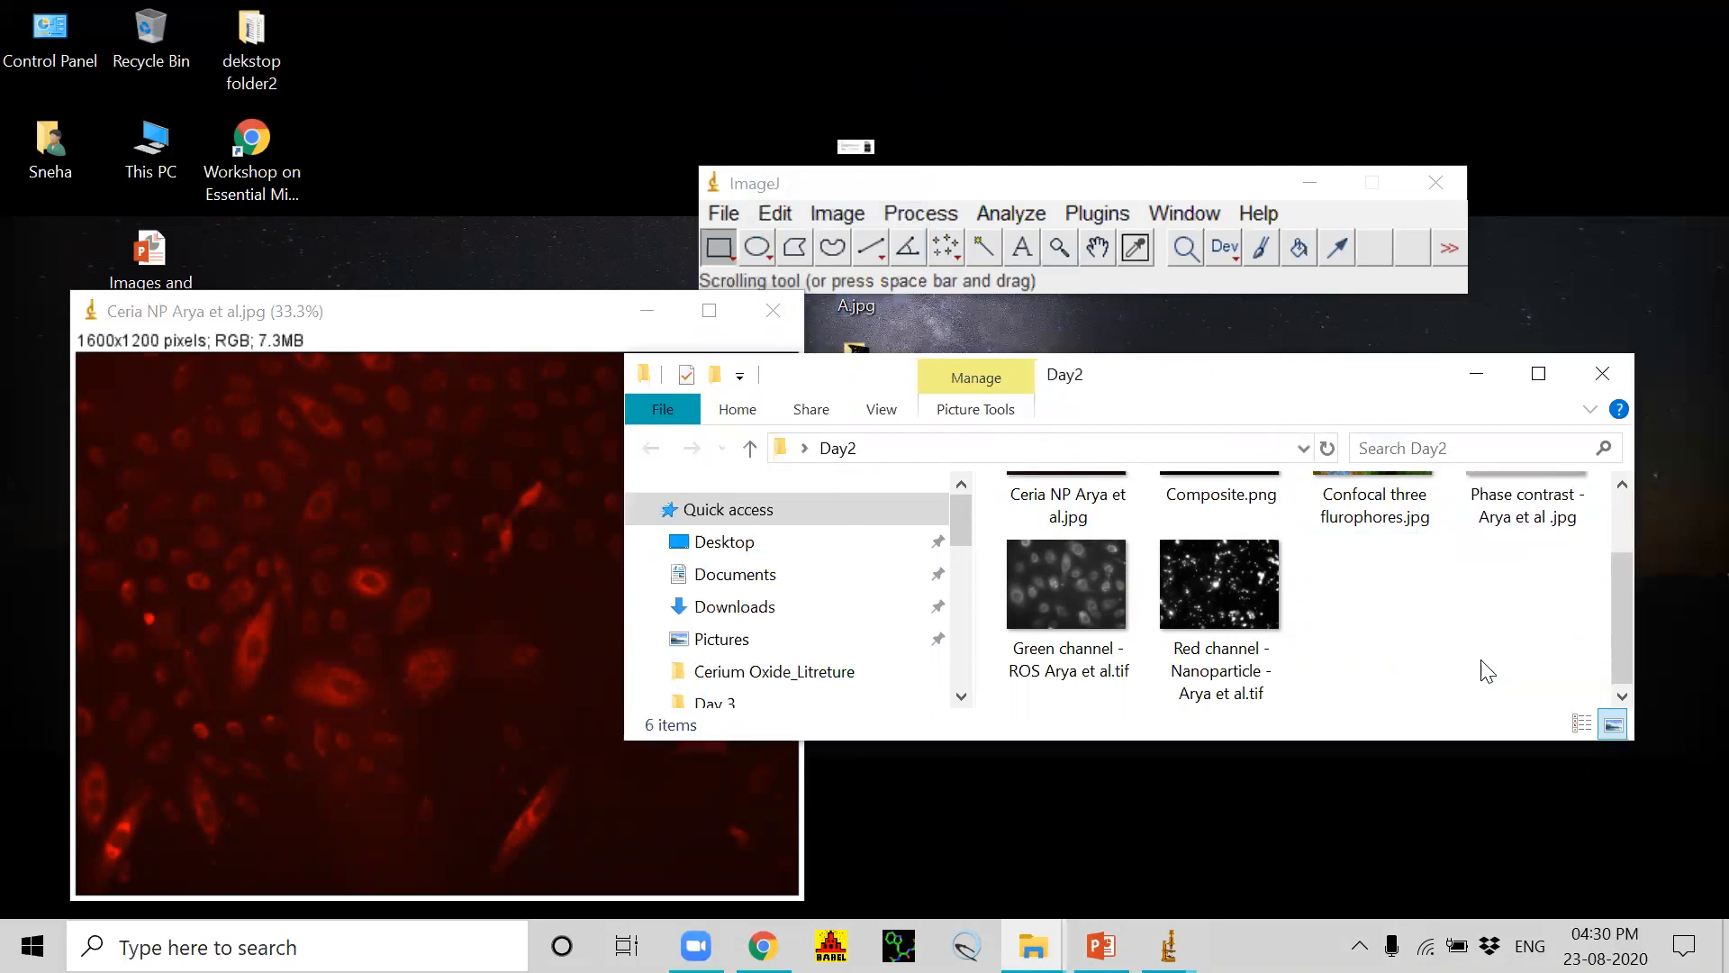
{"action": "left_click_drag", "start_coordinate": [1397, 631], "coordinate": [857, 292]}
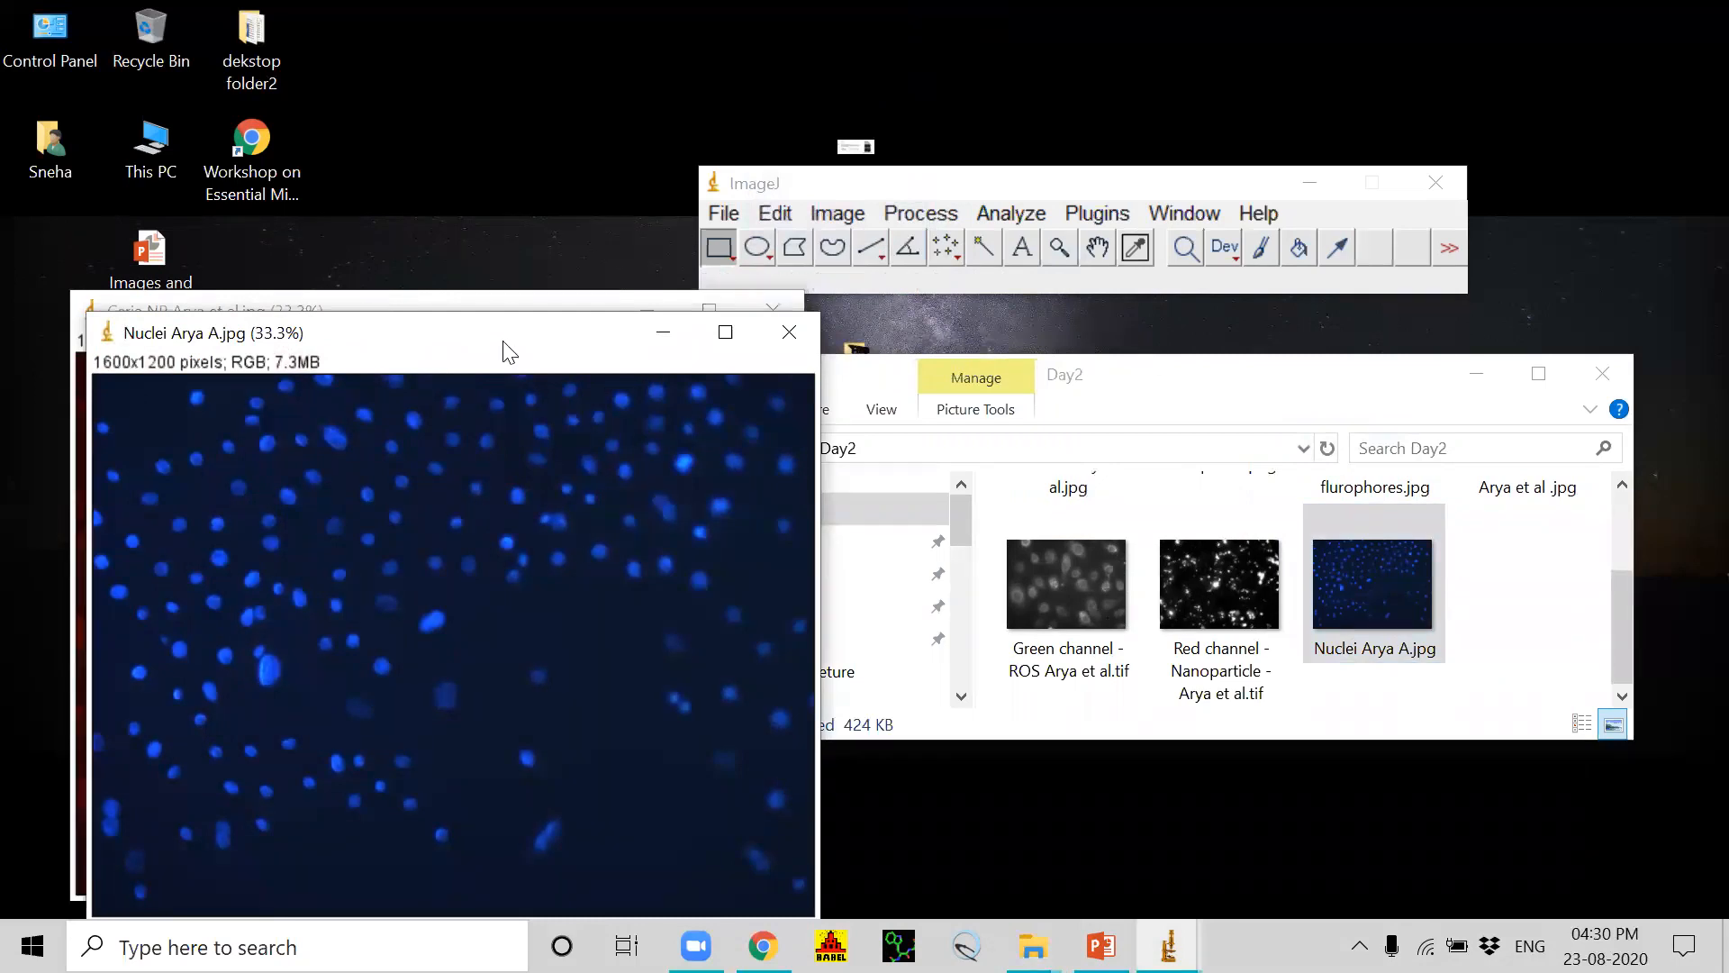
{"action": "left_click_drag", "start_coordinate": [509, 352], "coordinate": [1243, 335]}
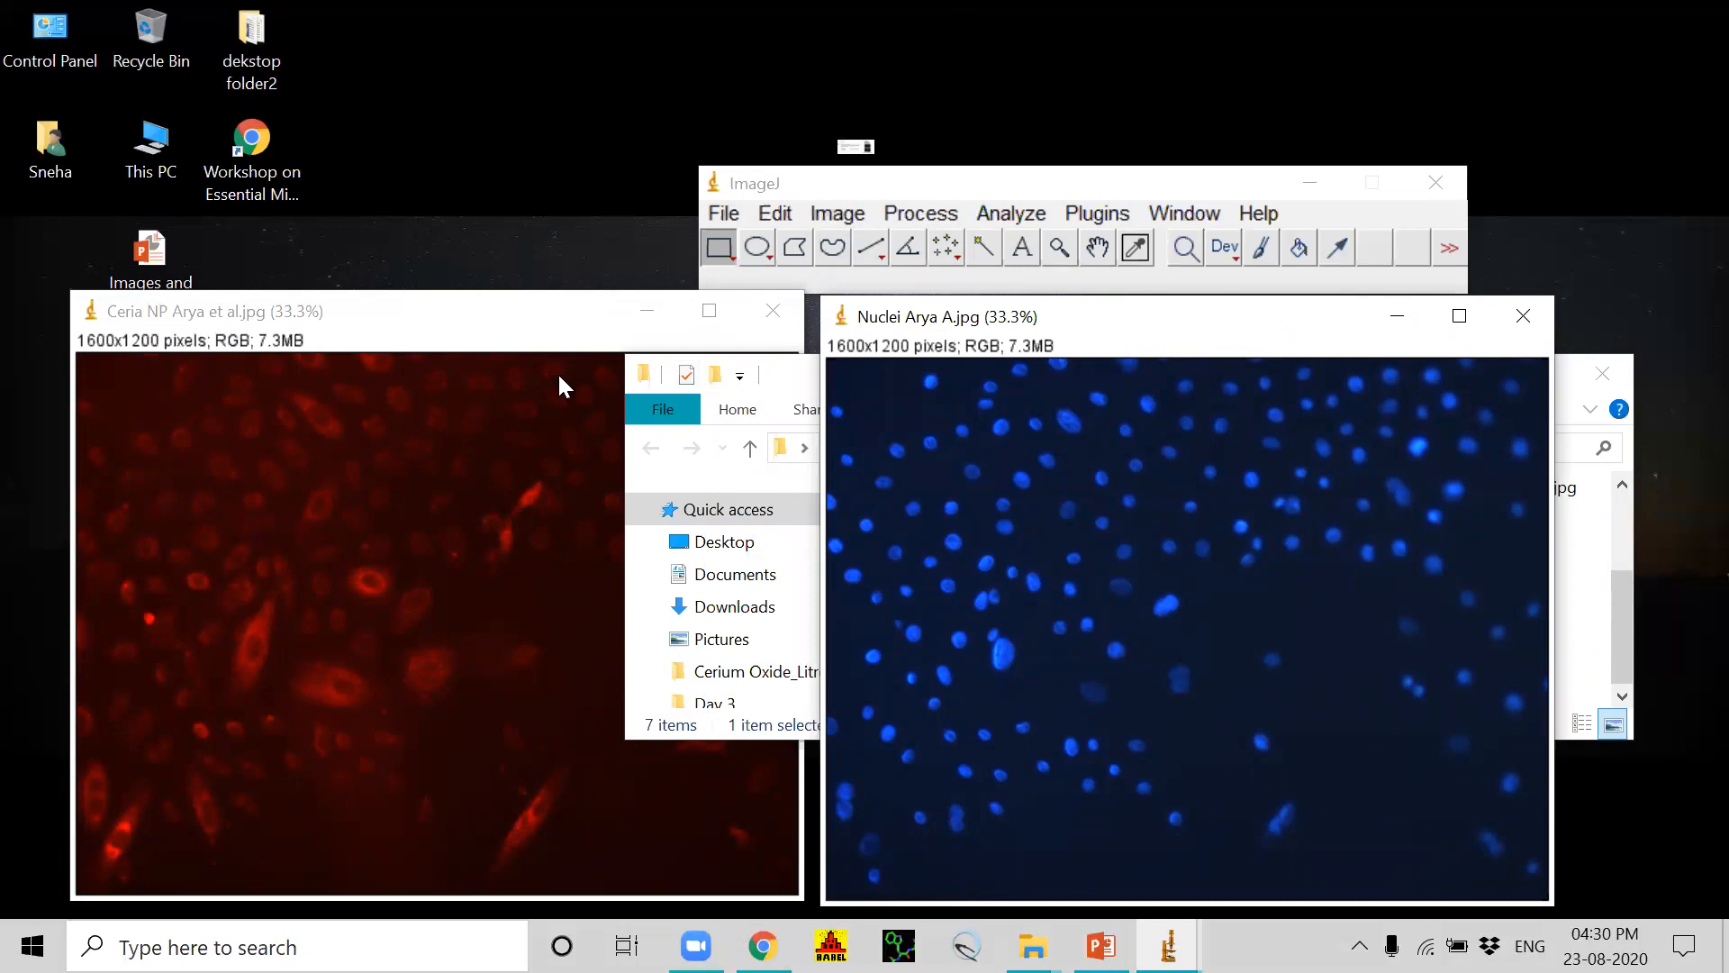
{"action": "left_click", "coordinate": [530, 324]}
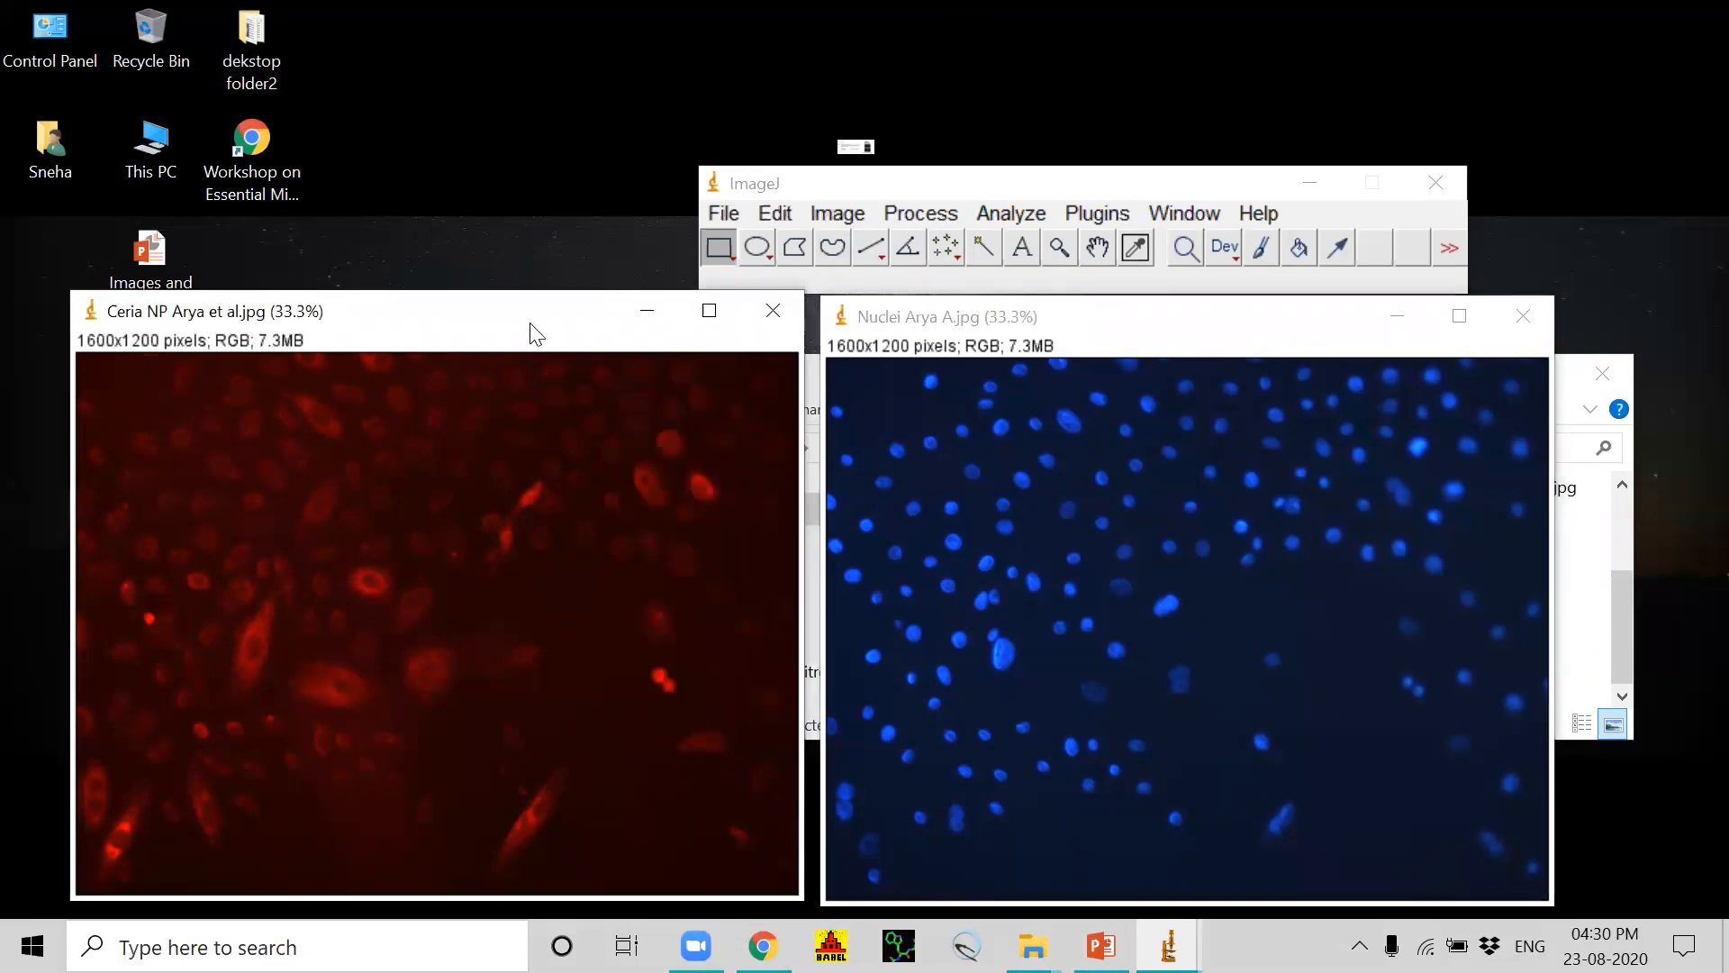
{"action": "left_click_drag", "start_coordinate": [531, 324], "coordinate": [559, 314]}
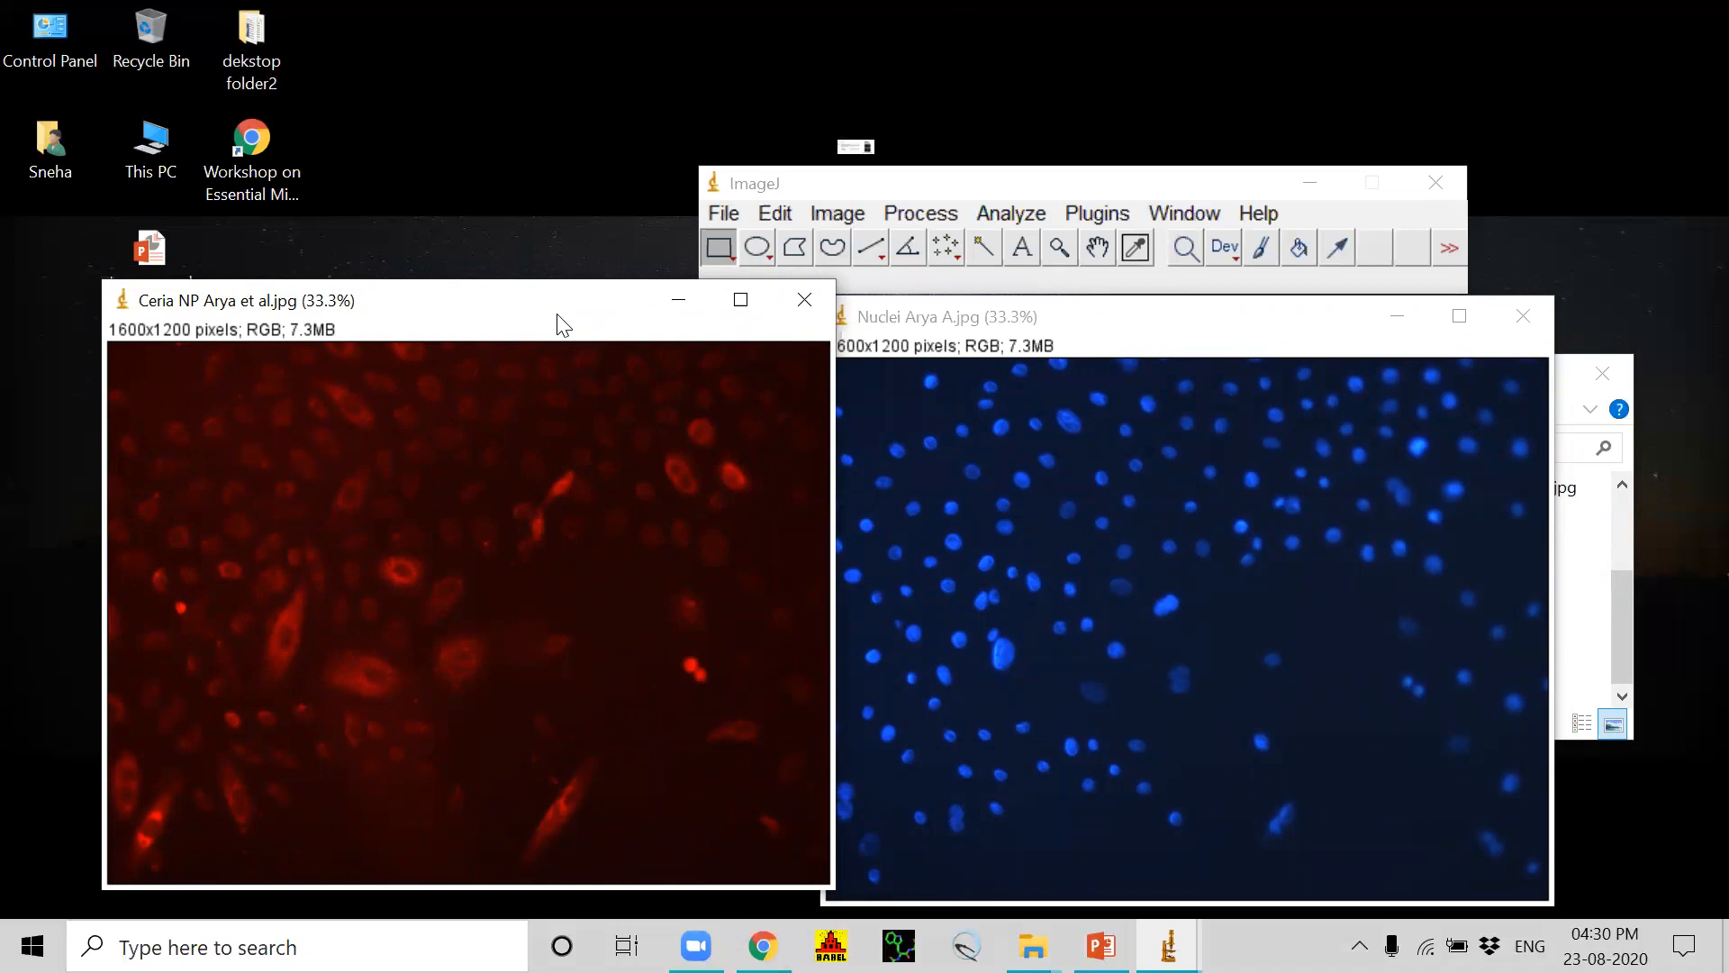
{"action": "left_click", "coordinate": [839, 217]}
{"action": "mouse_move", "coordinate": [878, 405]}
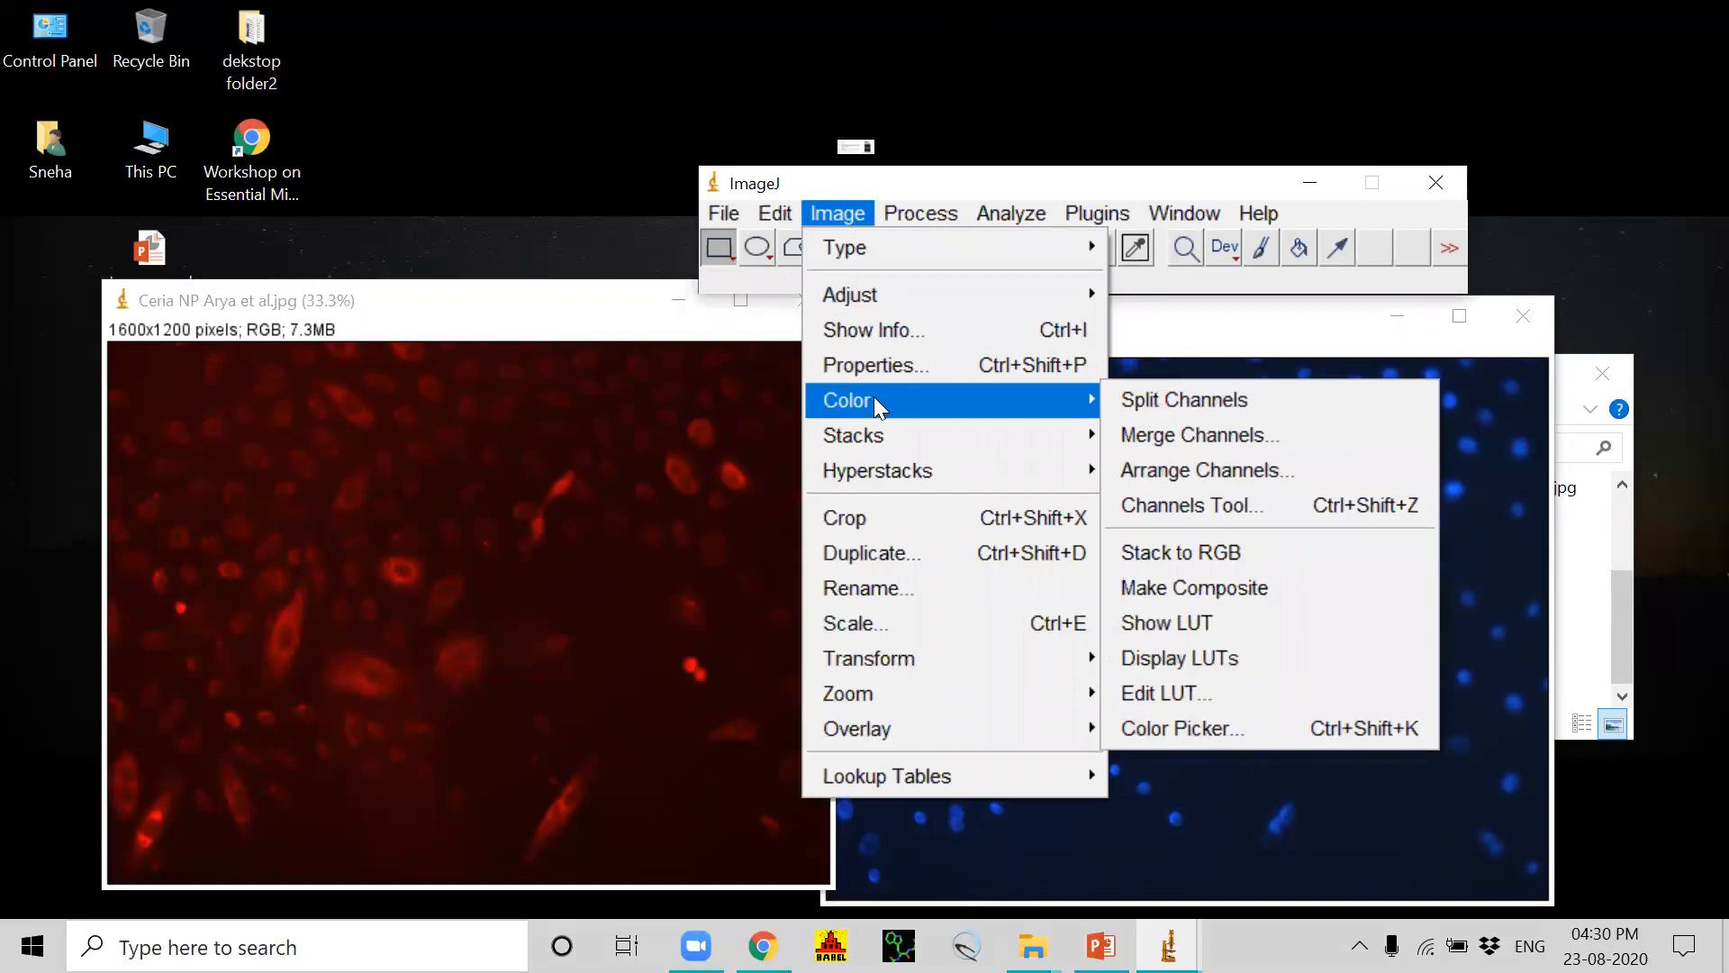
{"action": "left_click", "coordinate": [543, 424]}
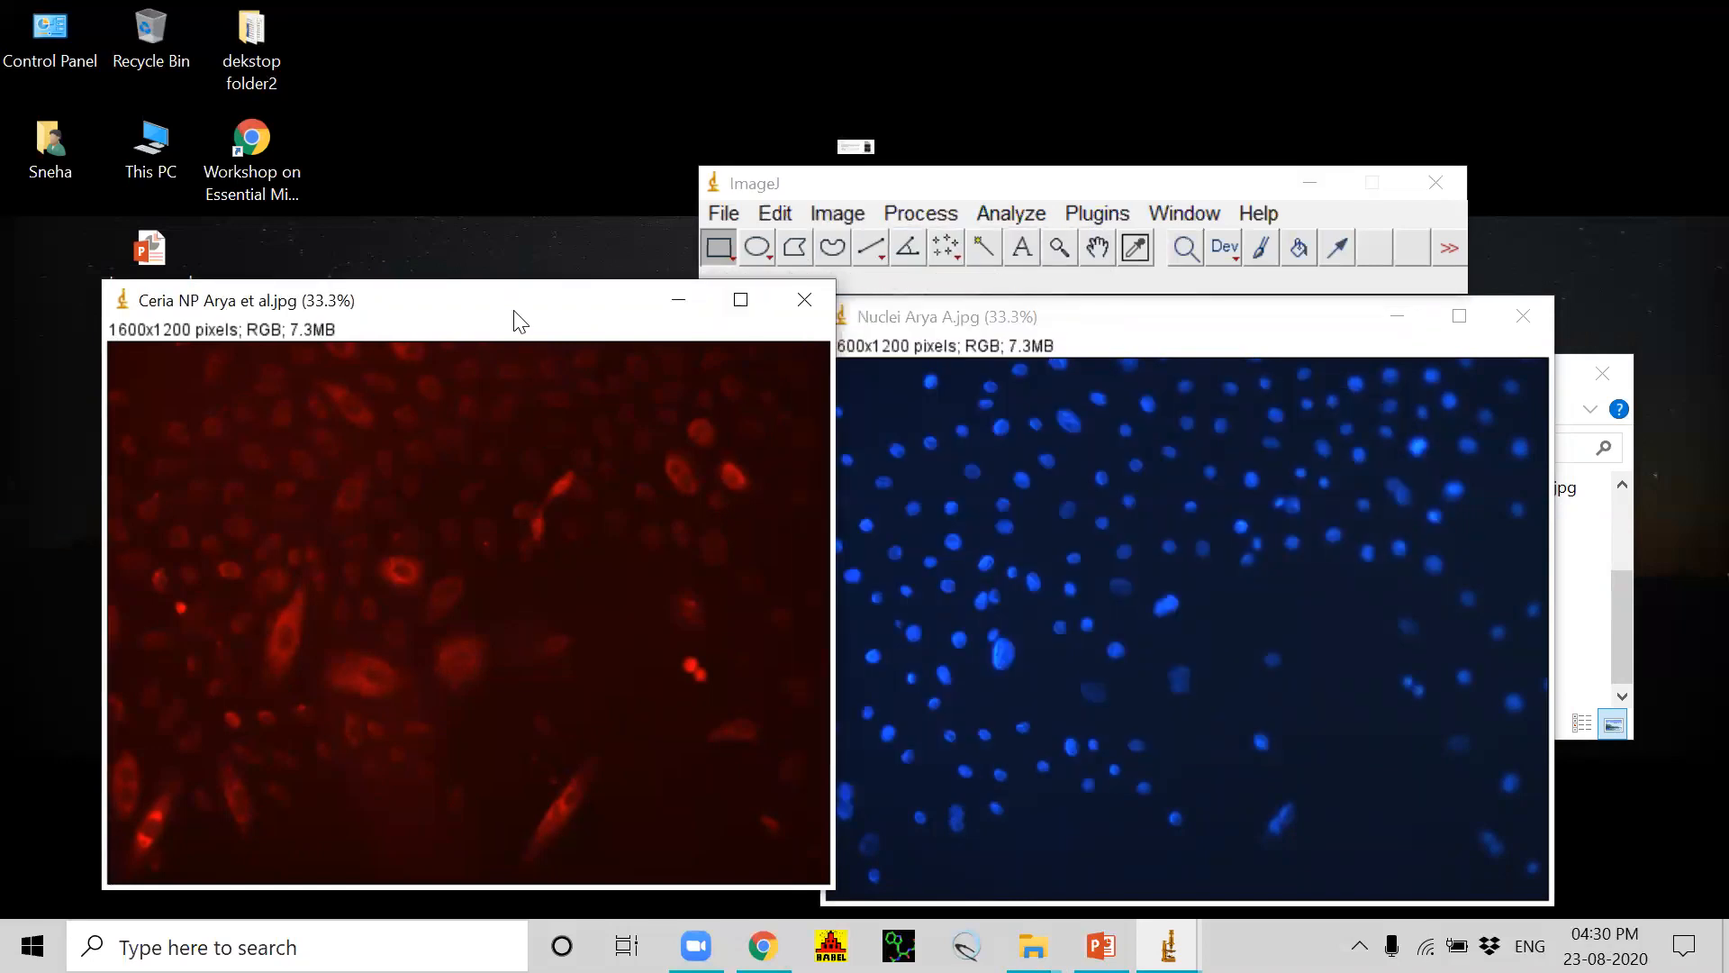
Step: Split the Ceria NP RGB image into its separate red, green and blue channel images
{"action": "left_click_drag", "start_coordinate": [514, 310], "coordinate": [534, 363]}
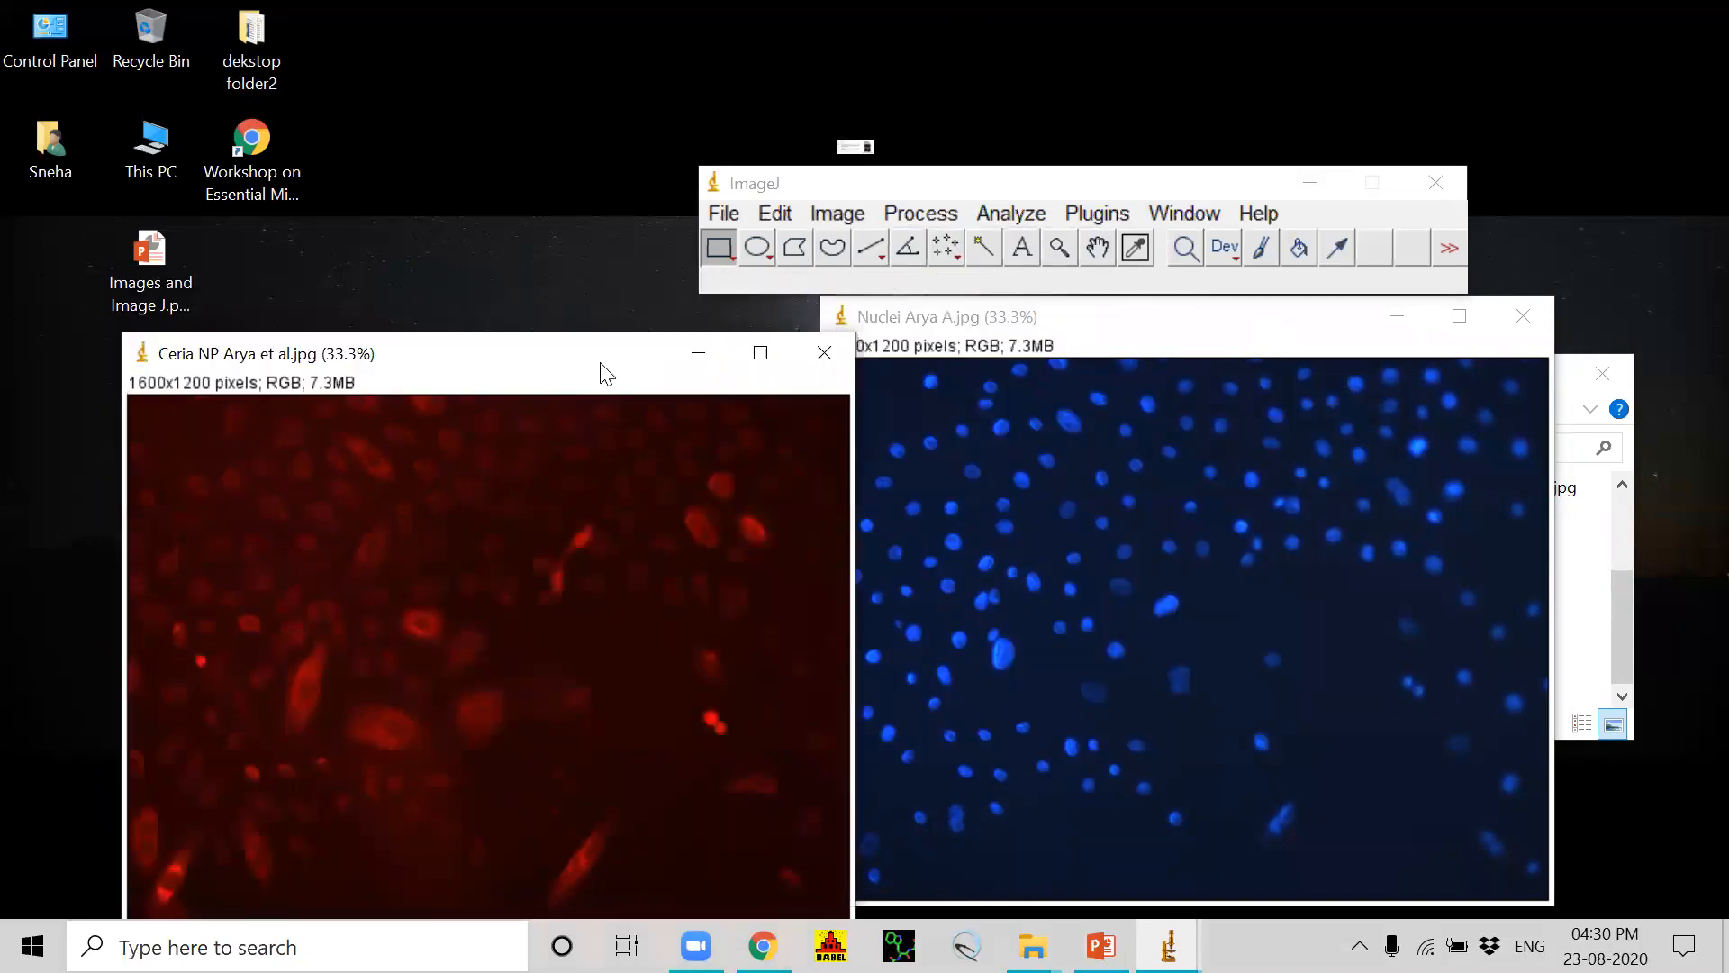
{"action": "left_click", "coordinate": [840, 215]}
{"action": "mouse_move", "coordinate": [903, 397]}
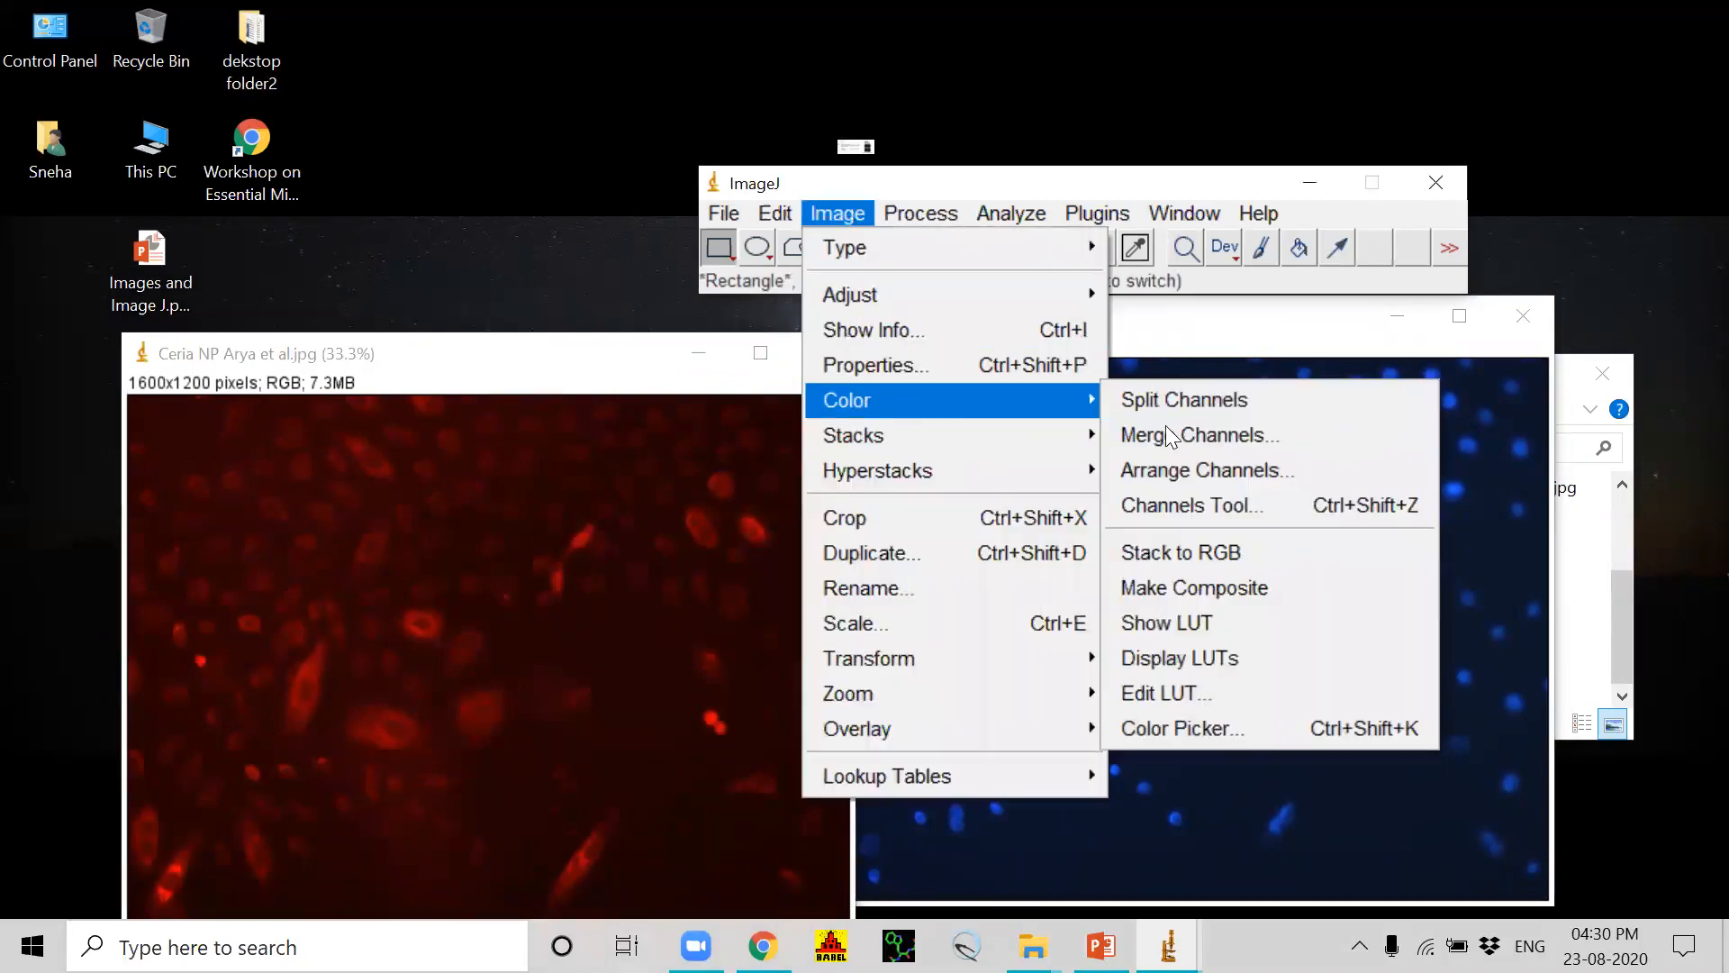
{"action": "left_click", "coordinate": [1204, 398]}
Step: Spread out the Ceria NP red, green and blue channel windows to examine which channel carries signal
{"action": "left_click_drag", "start_coordinate": [507, 412], "coordinate": [1339, 381]}
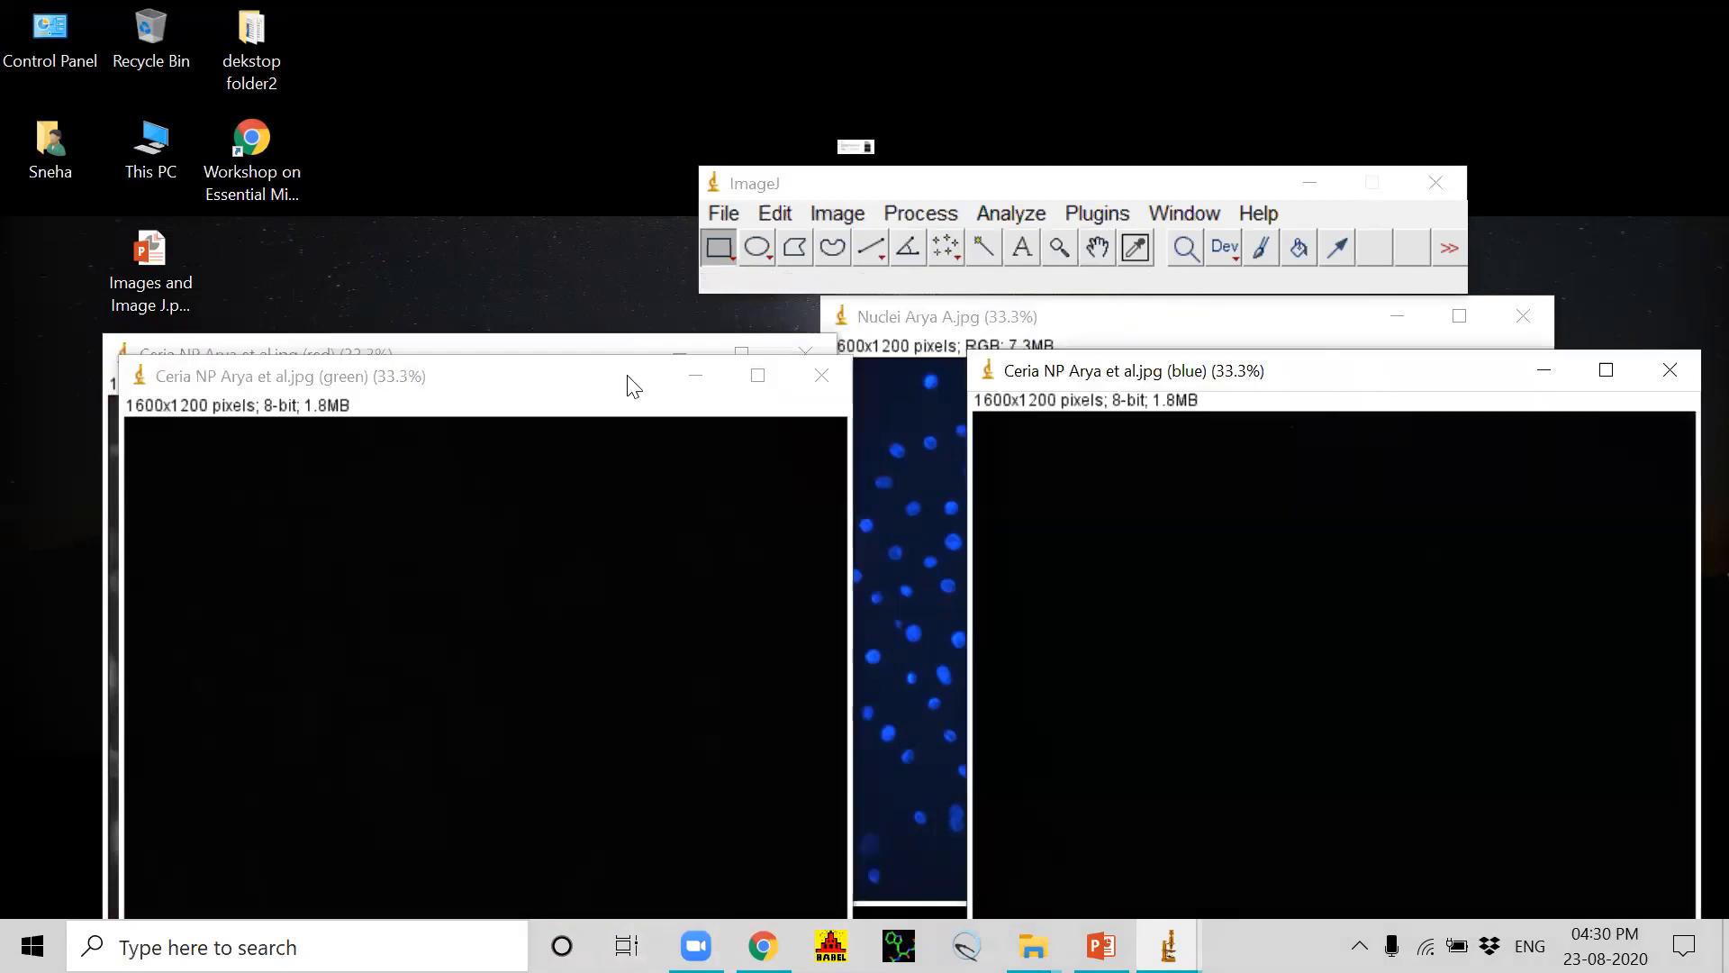
{"action": "left_click", "coordinate": [634, 387]}
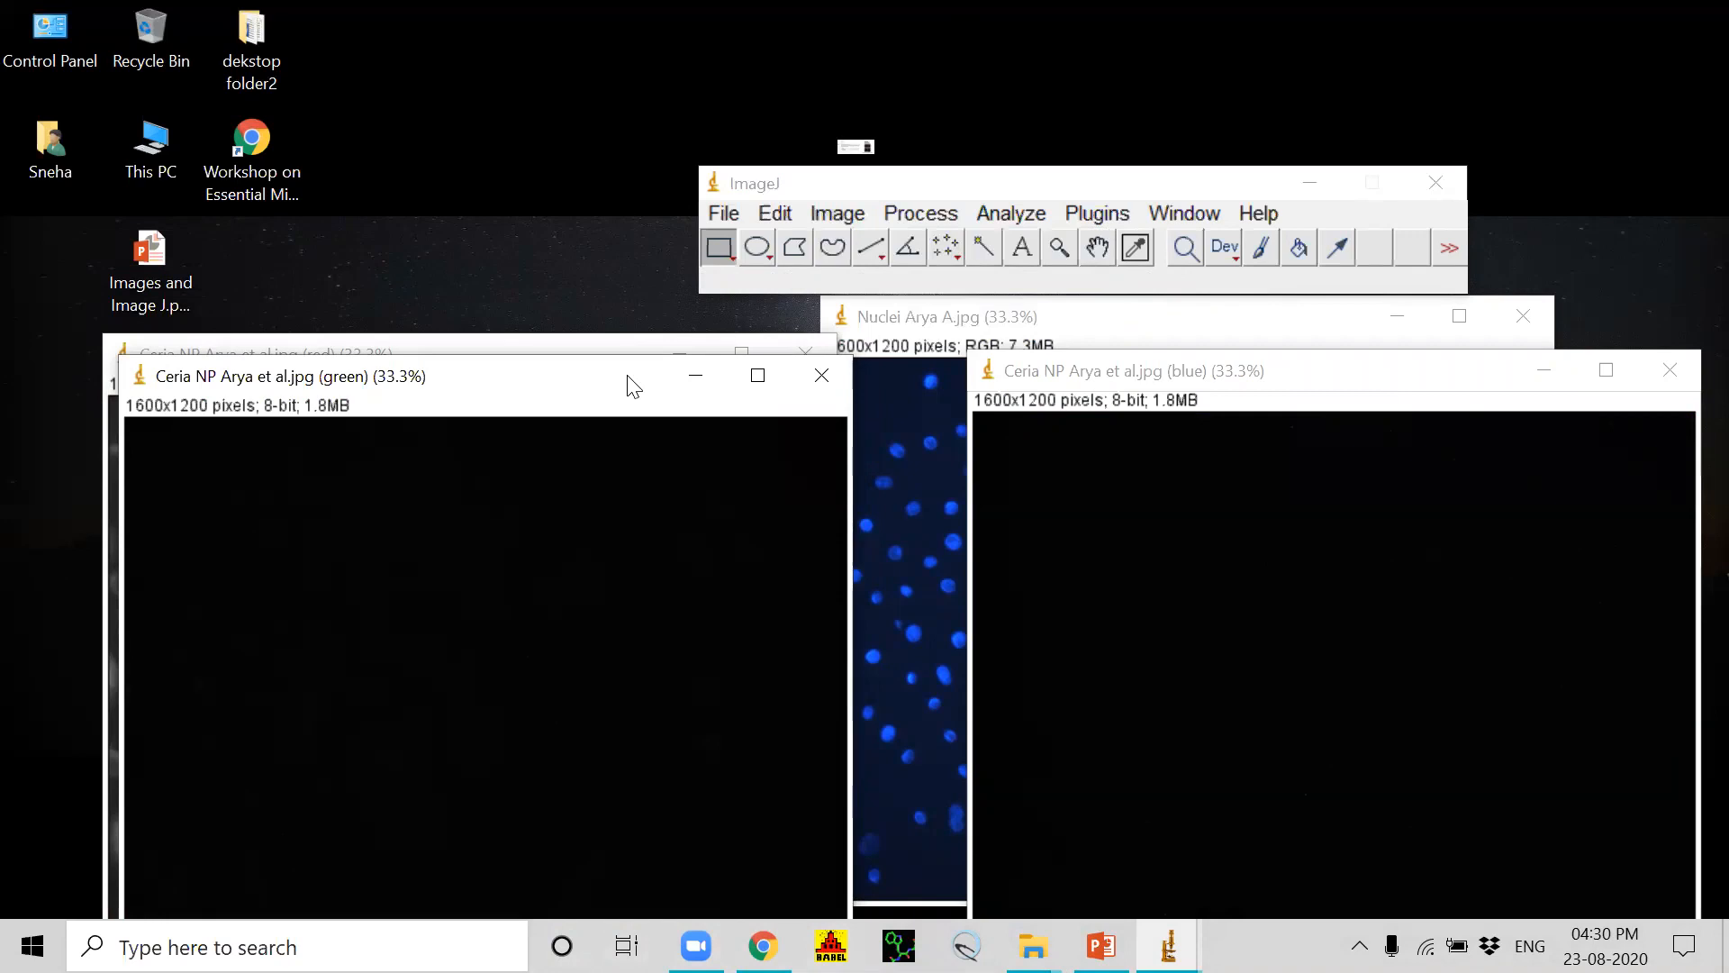
{"action": "left_click_drag", "start_coordinate": [634, 387], "coordinate": [908, 456]}
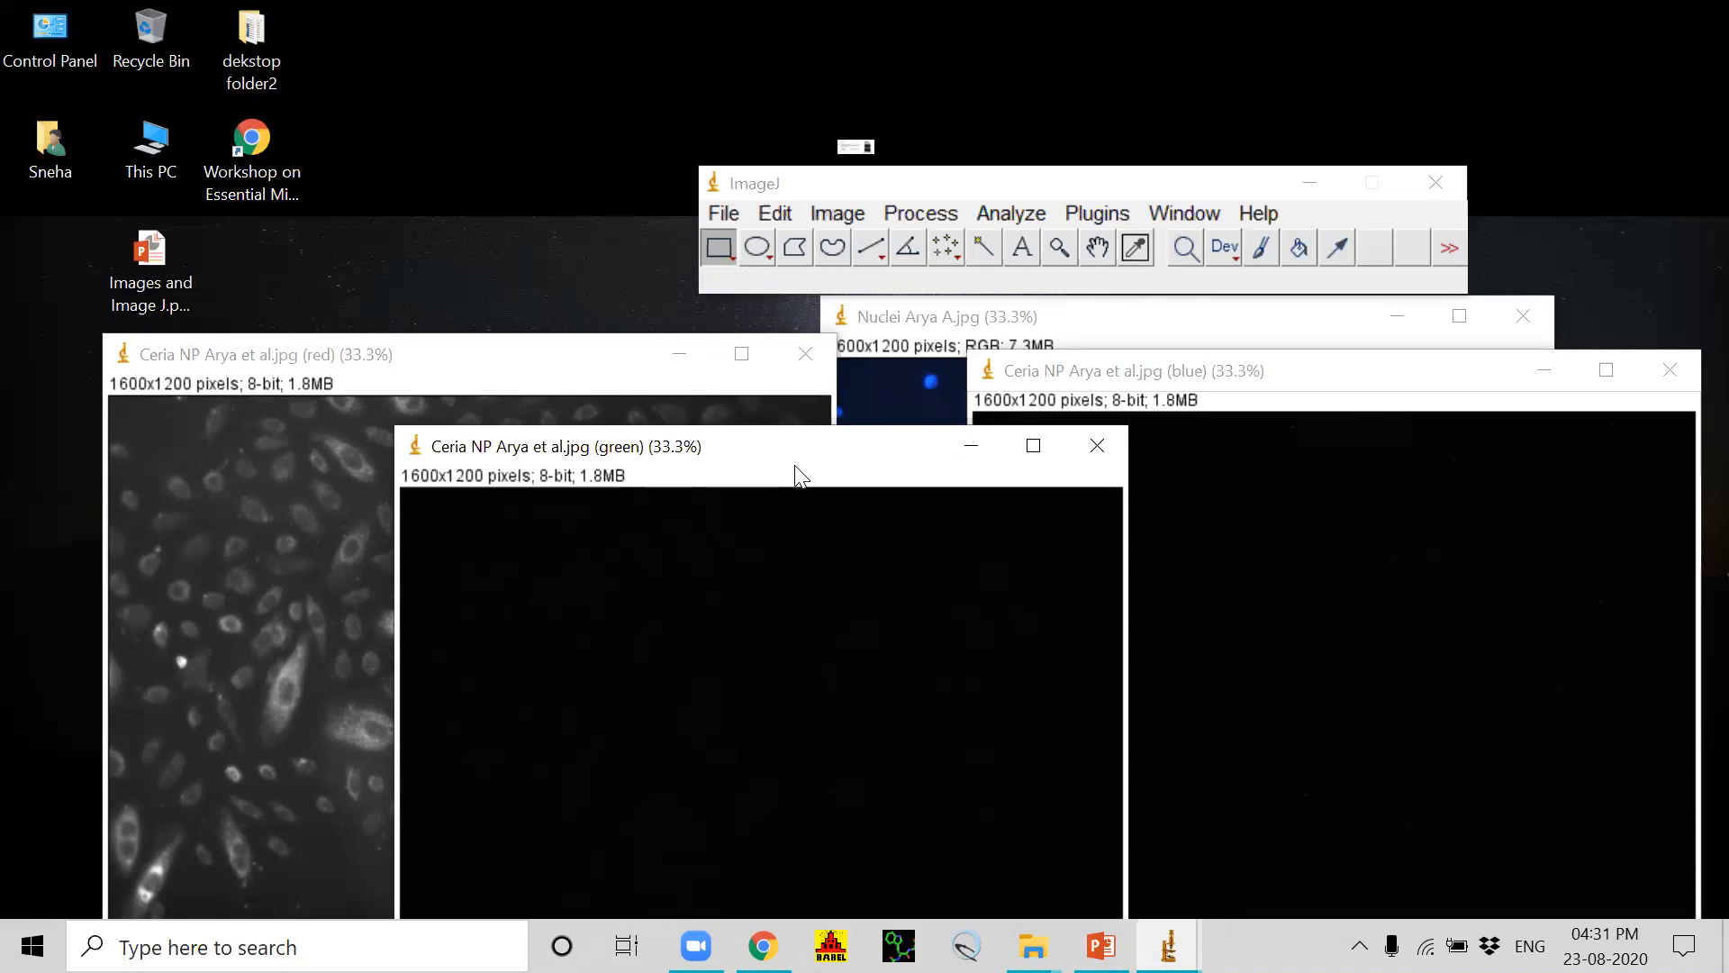
{"action": "left_click_drag", "start_coordinate": [796, 448], "coordinate": [482, 584]}
{"action": "left_click", "coordinate": [1334, 381]}
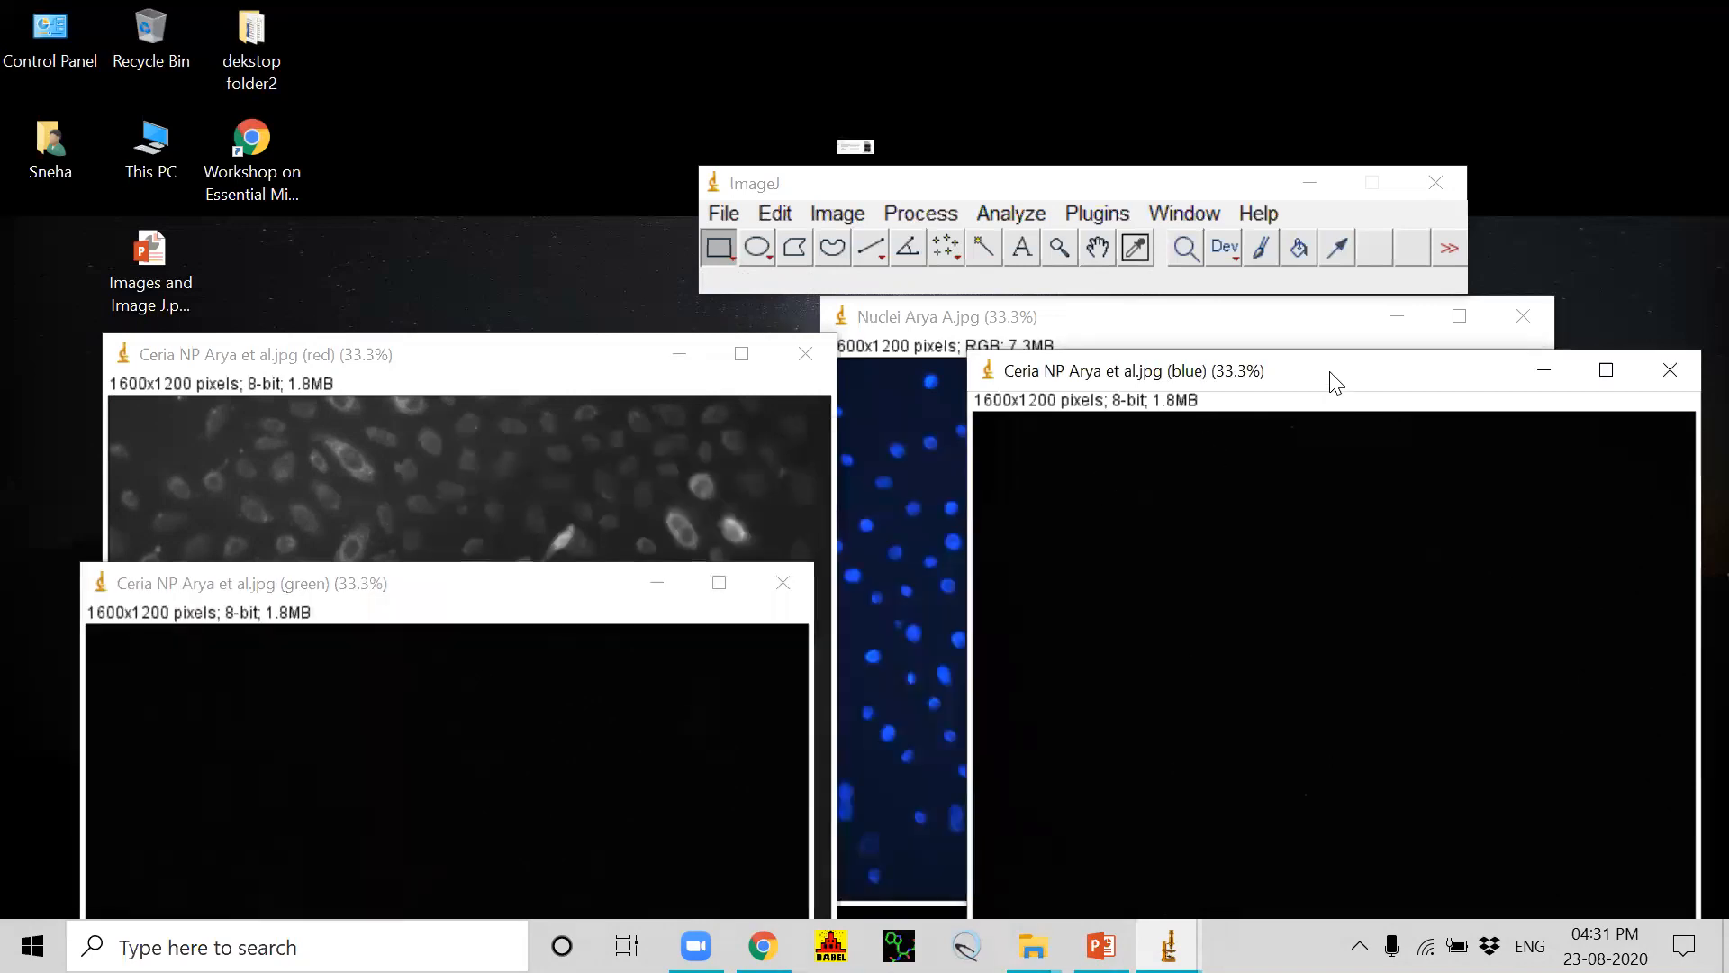
{"action": "left_click_drag", "start_coordinate": [1336, 383], "coordinate": [473, 715]}
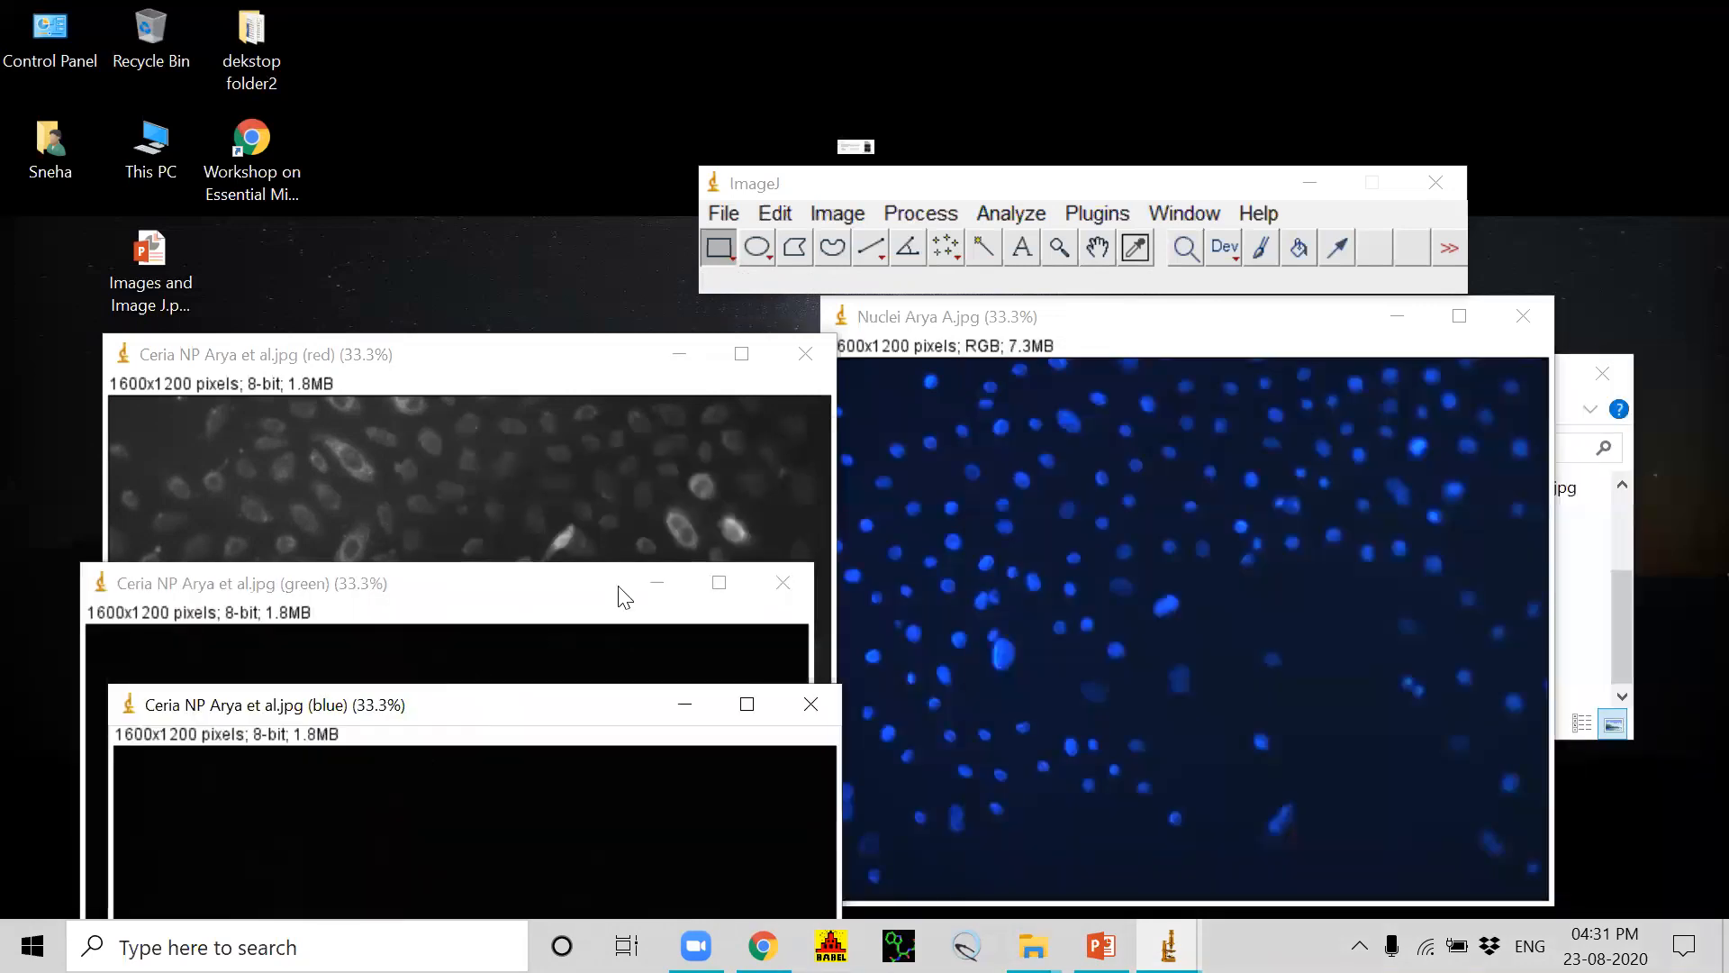
{"action": "left_click_drag", "start_coordinate": [520, 606], "coordinate": [543, 547]}
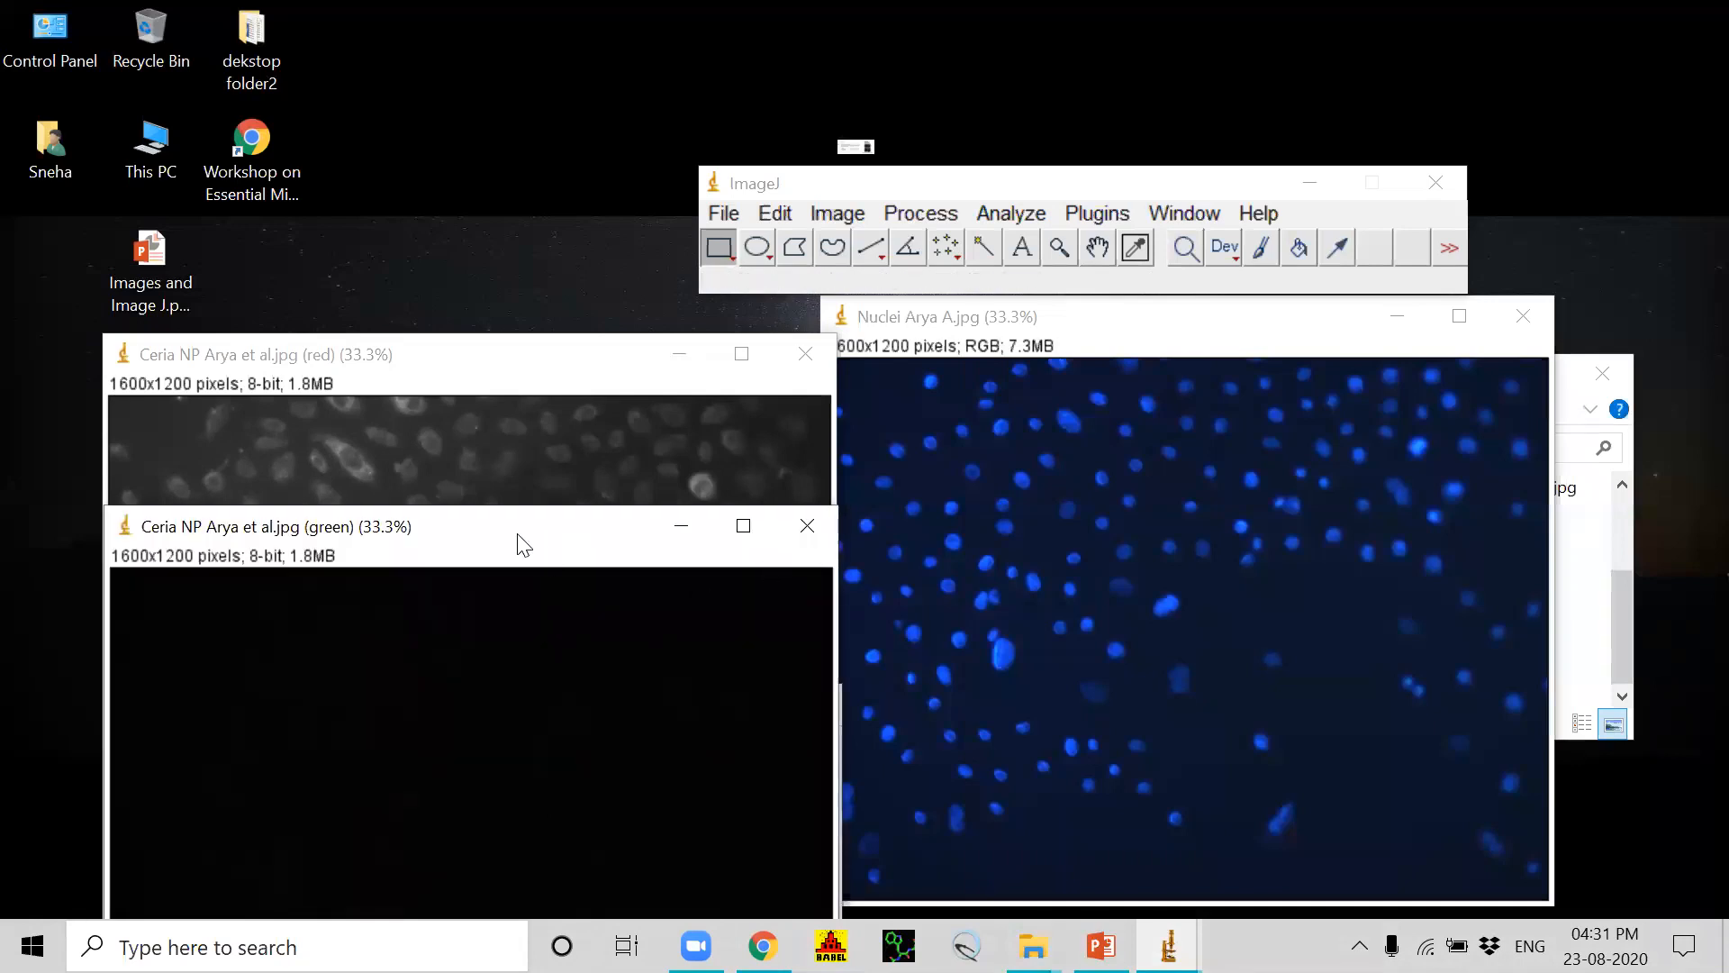
{"action": "left_click_drag", "start_coordinate": [522, 545], "coordinate": [490, 831]}
{"action": "left_click_drag", "start_coordinate": [448, 717], "coordinate": [468, 590]}
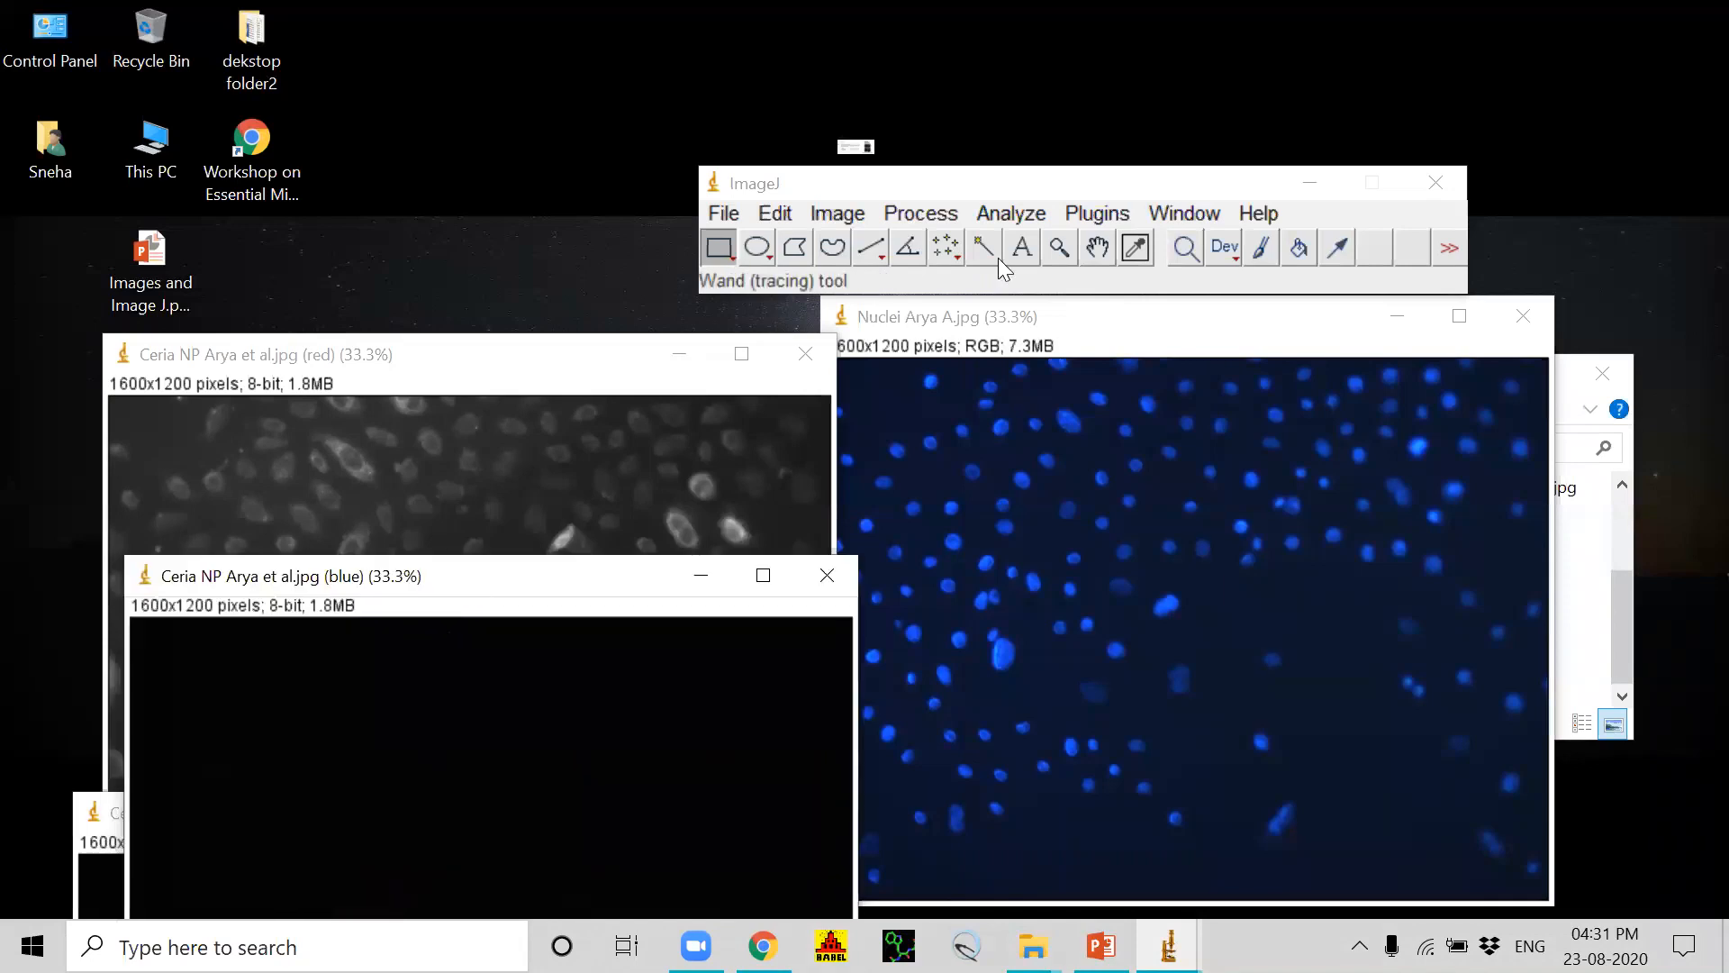
Step: Split the reopened Nuclei RGB image into its individual color channels
{"action": "left_click", "coordinate": [1162, 341]}
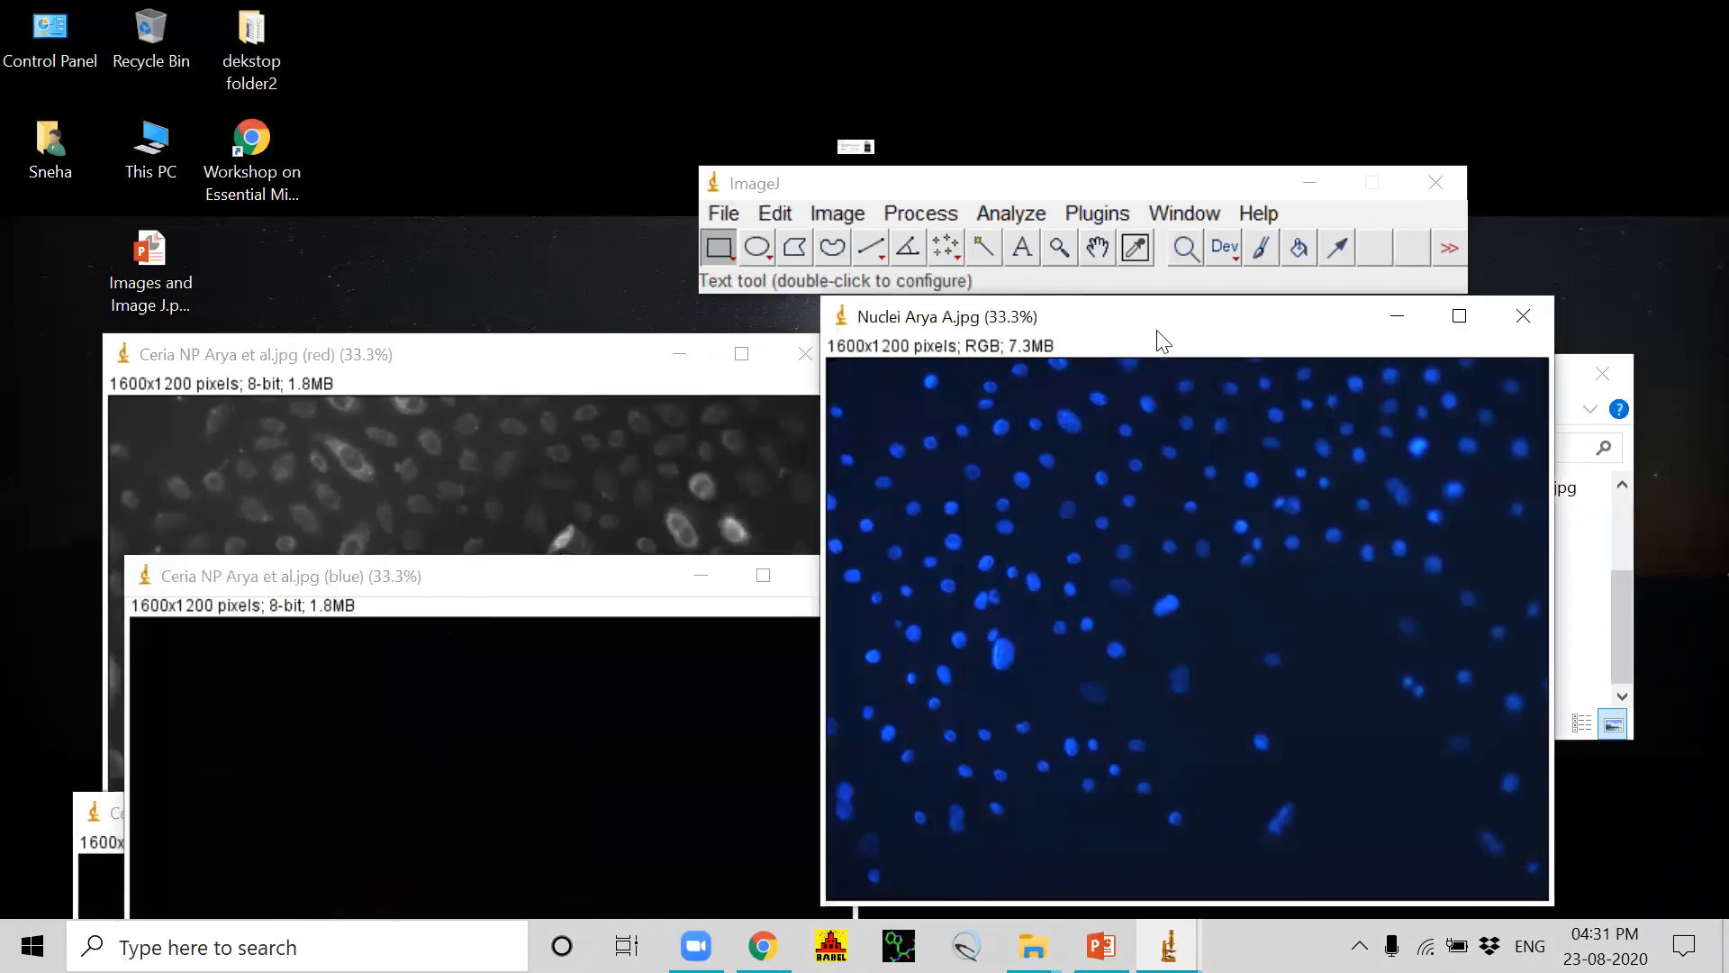
{"action": "left_click", "coordinate": [845, 214]}
{"action": "mouse_move", "coordinate": [881, 402]}
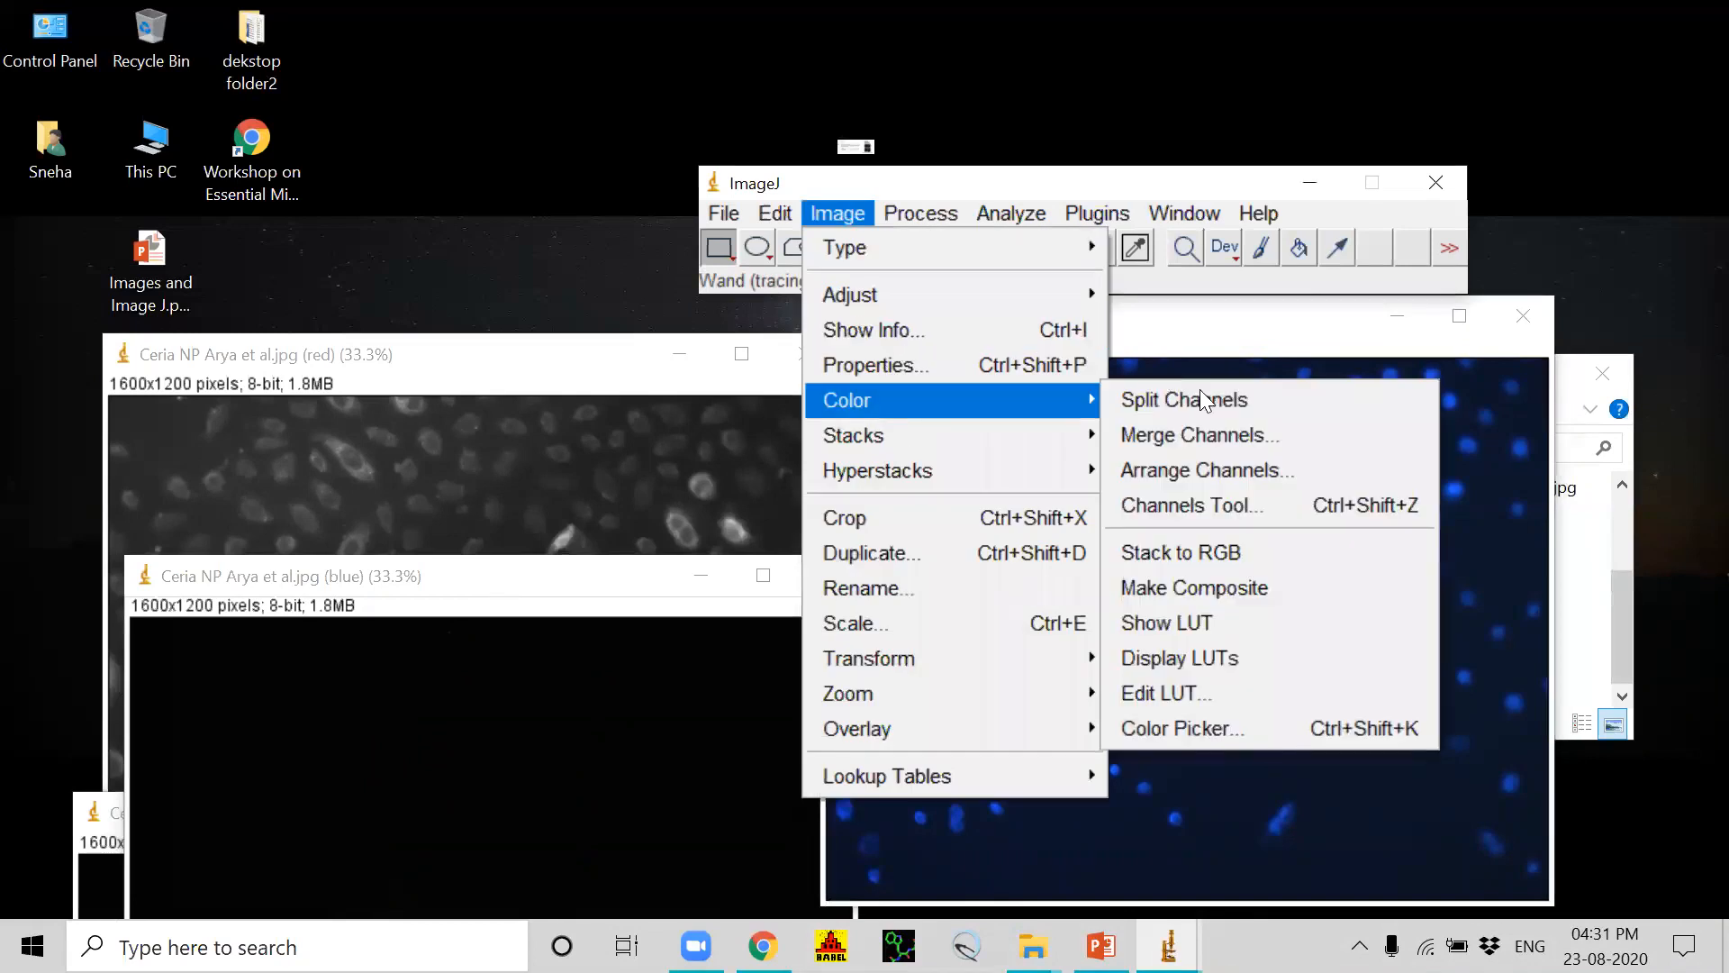
{"action": "left_click", "coordinate": [1209, 399]}
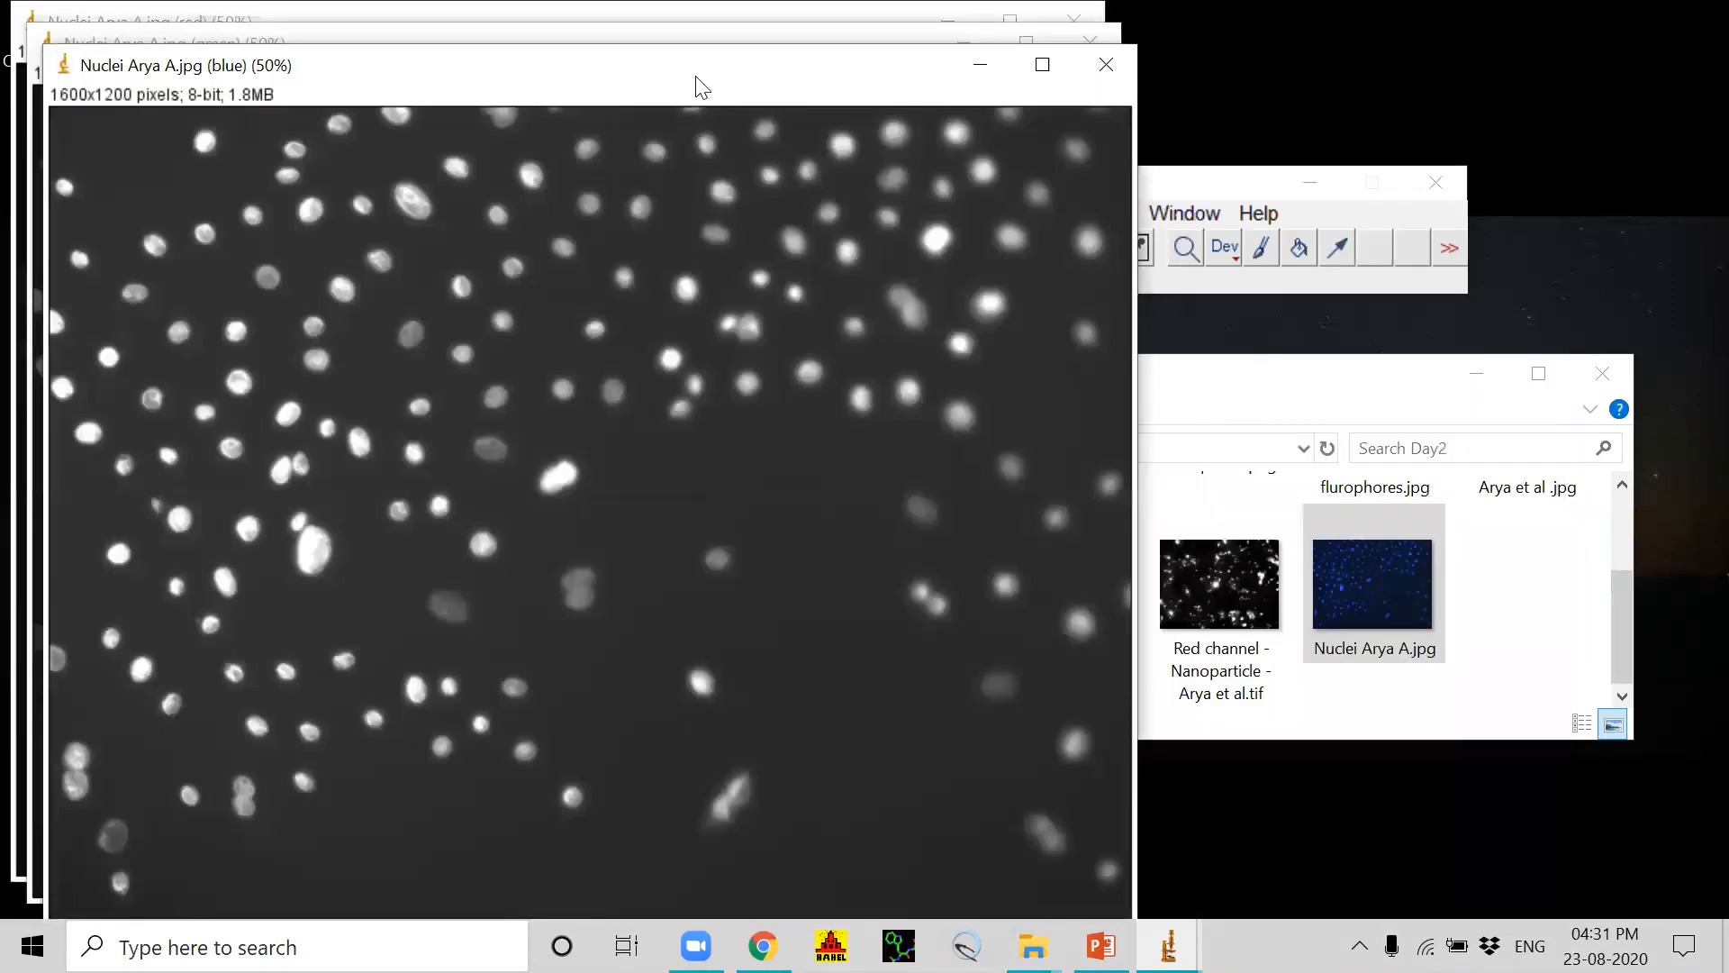
Step: Move the Nuclei channel windows apart and tile all six Ceria NP and Nuclei channel images
{"action": "left_click_drag", "start_coordinate": [711, 81], "coordinate": [1331, 280]}
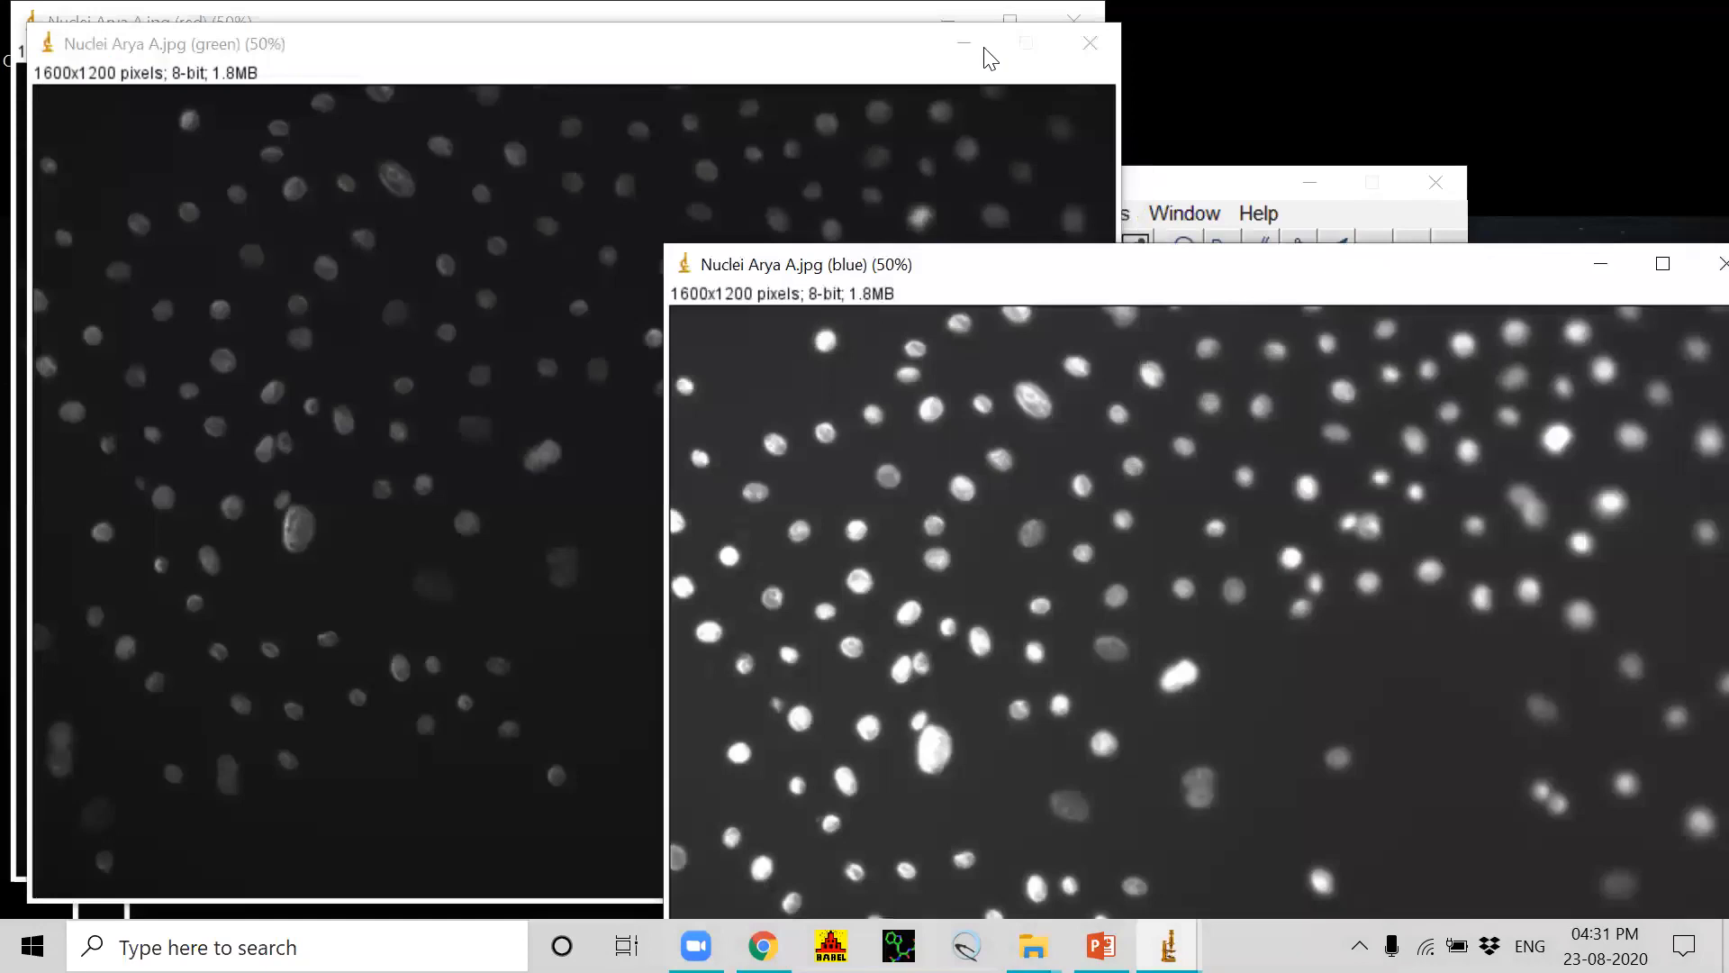
{"action": "left_click_drag", "start_coordinate": [798, 44], "coordinate": [604, 430]}
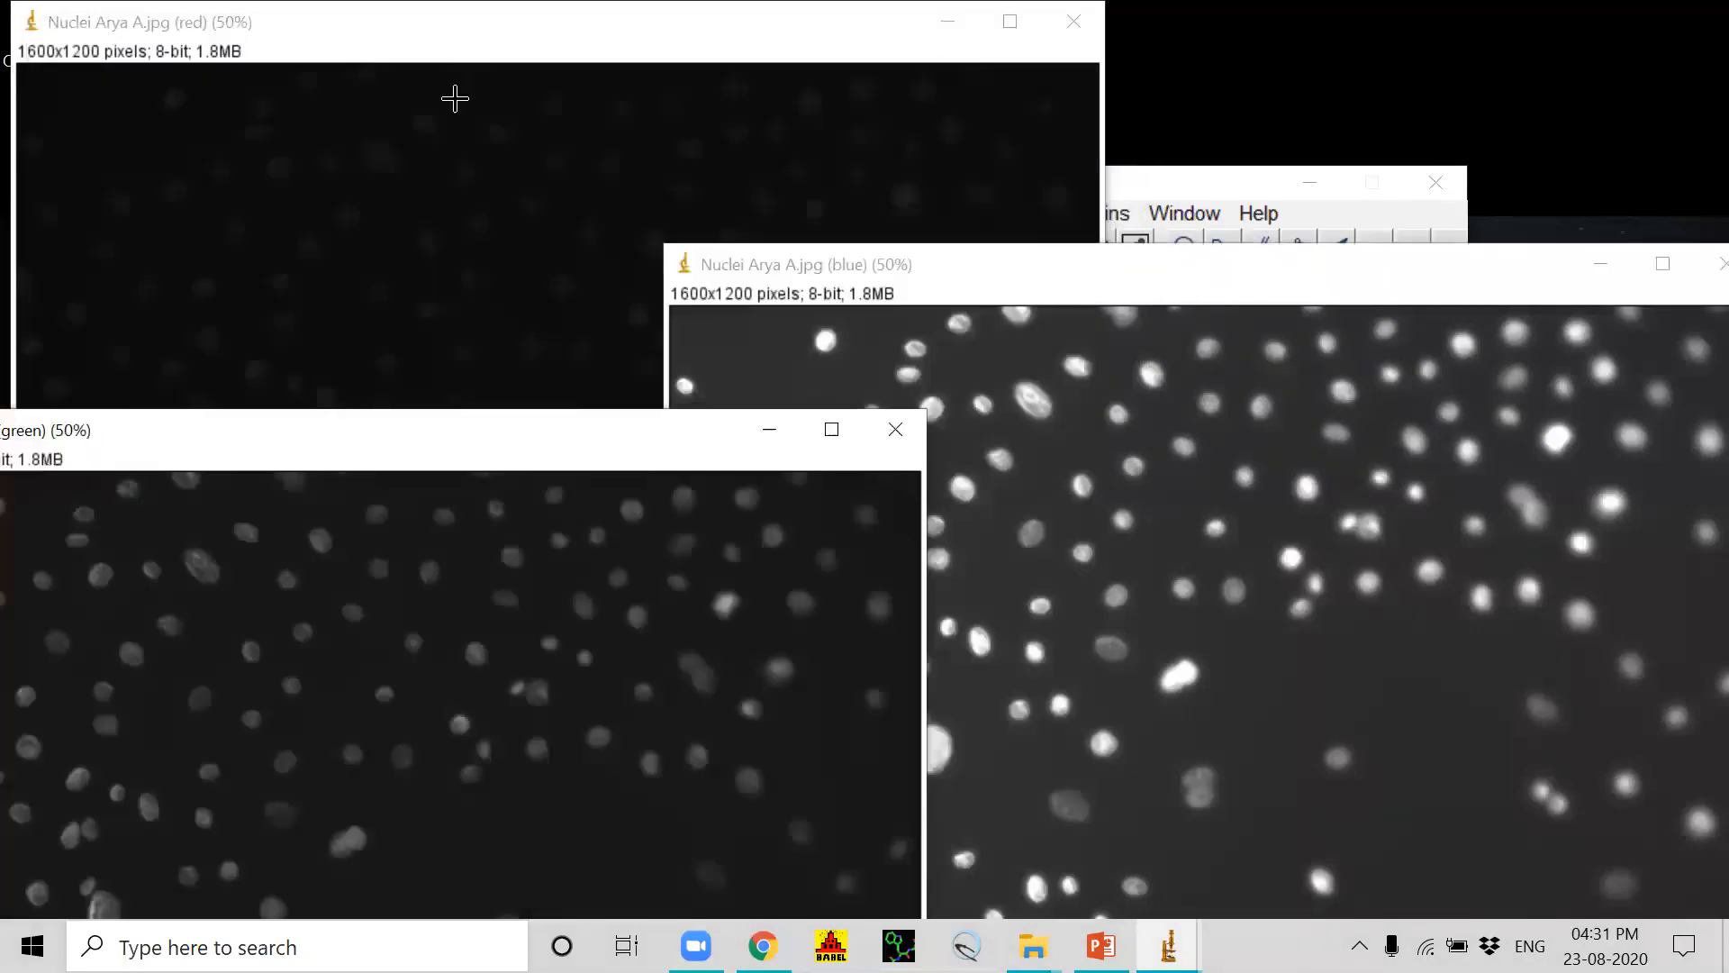
{"action": "left_click", "coordinate": [455, 60]}
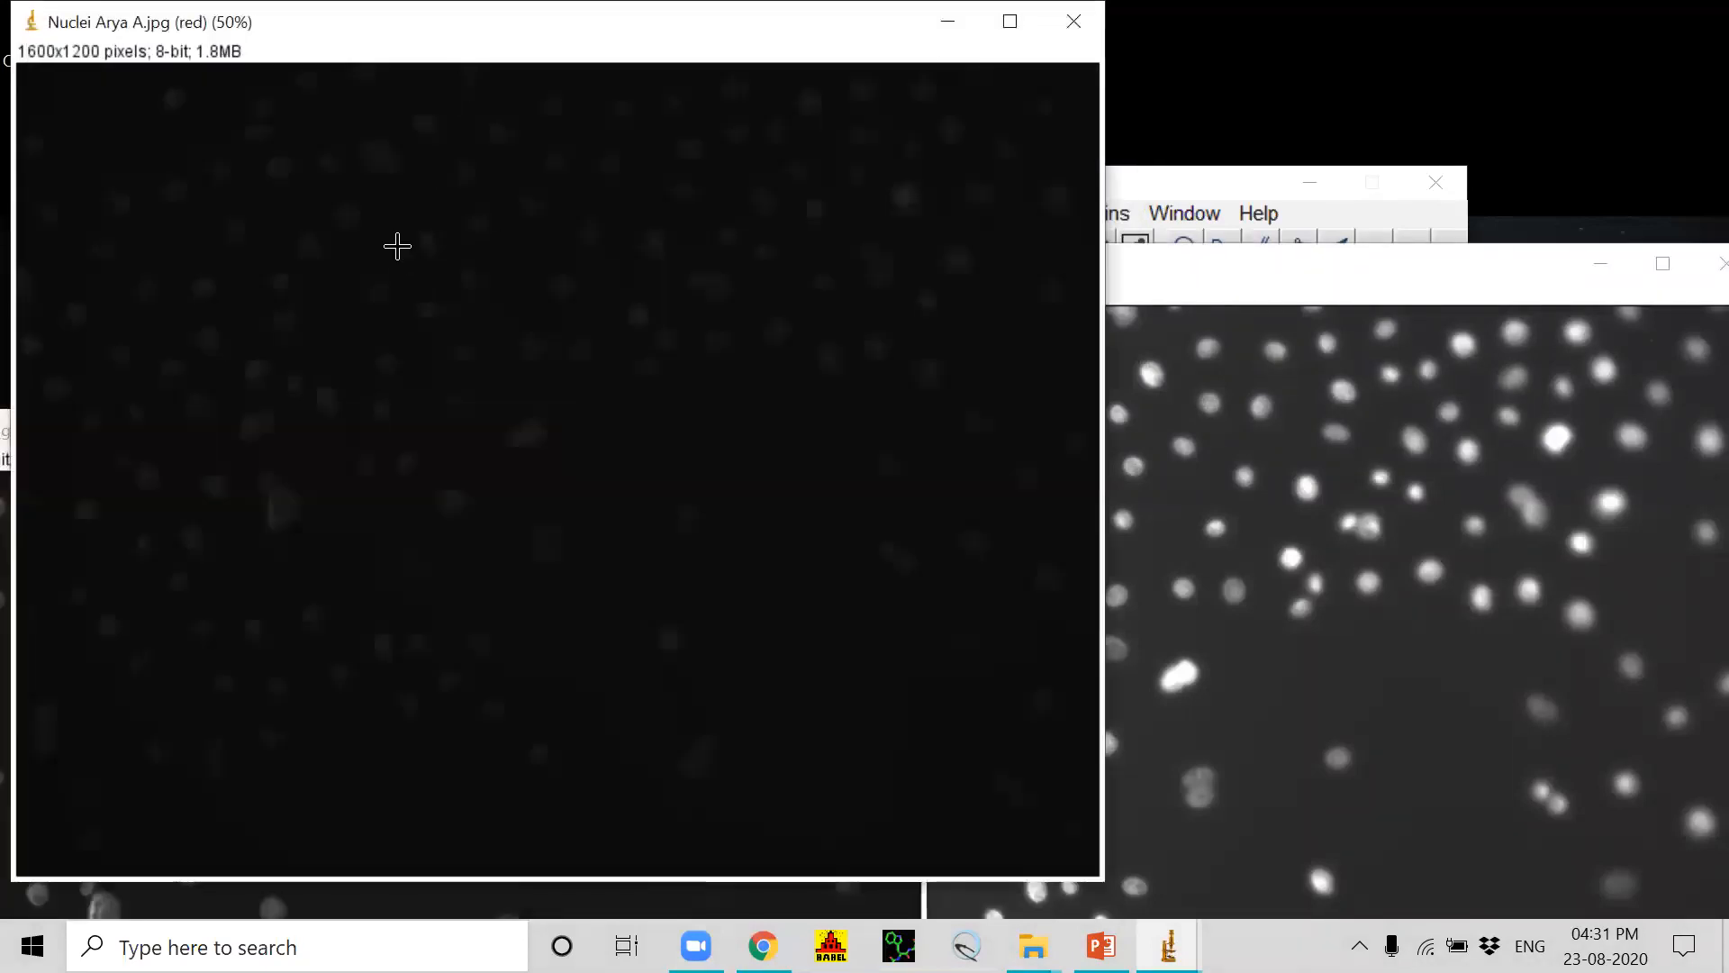
{"action": "left_click", "coordinate": [1198, 223]}
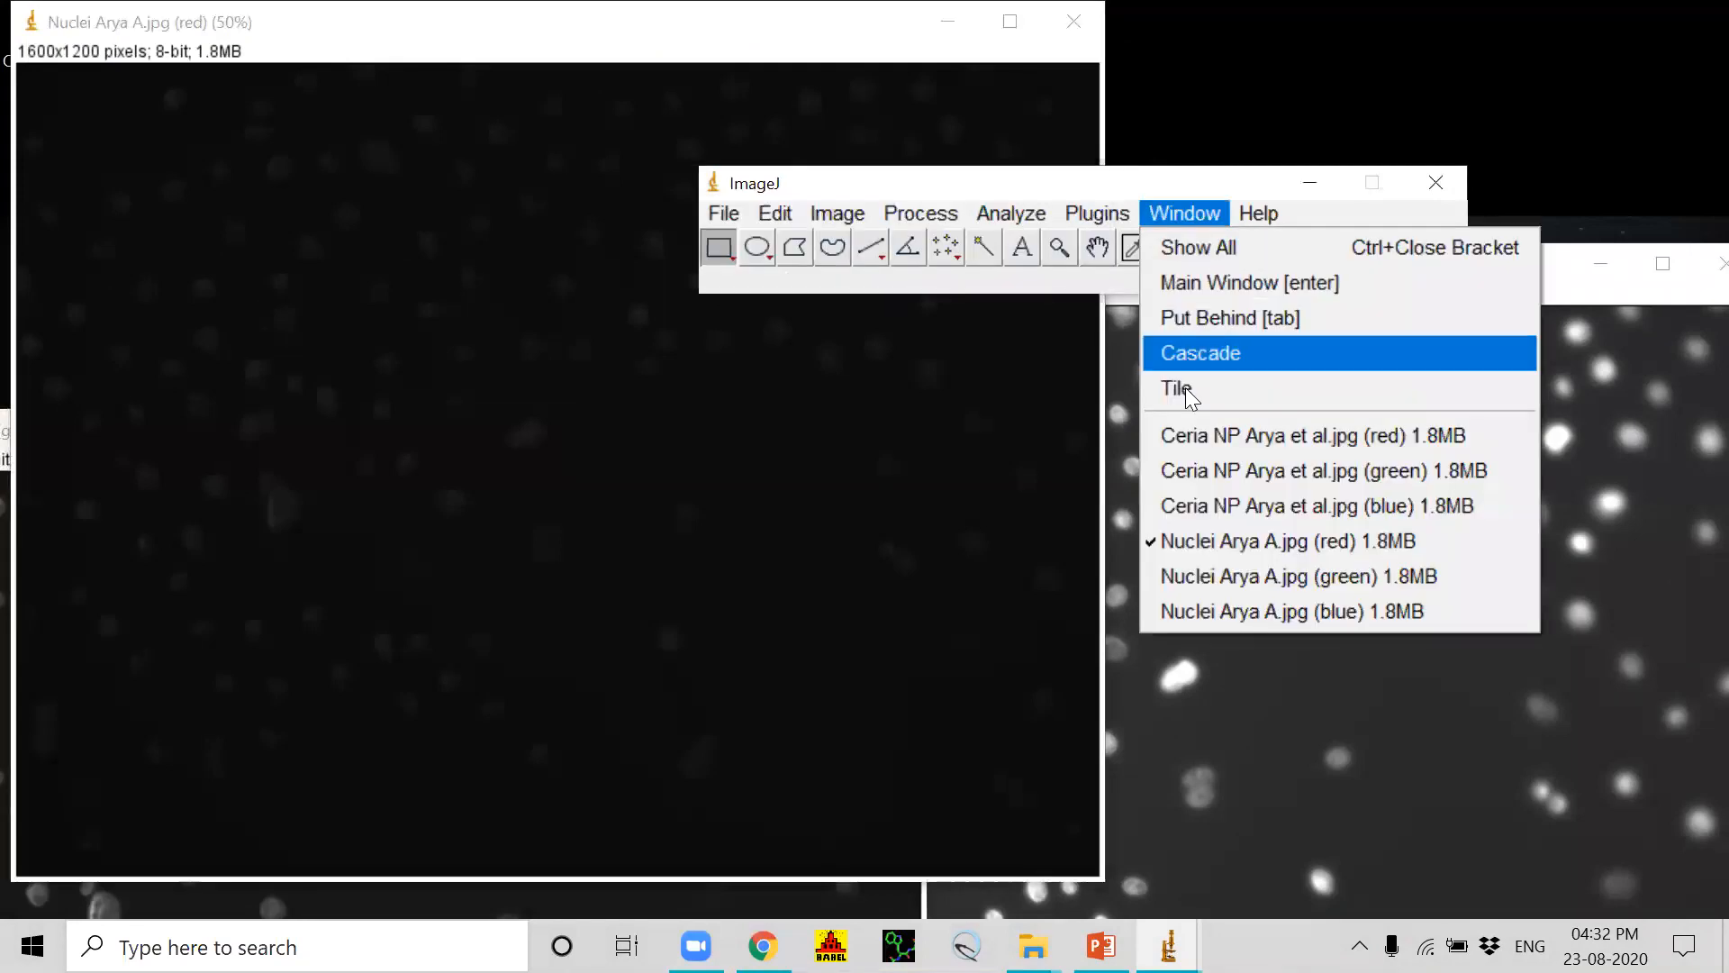
{"action": "left_click", "coordinate": [1182, 403]}
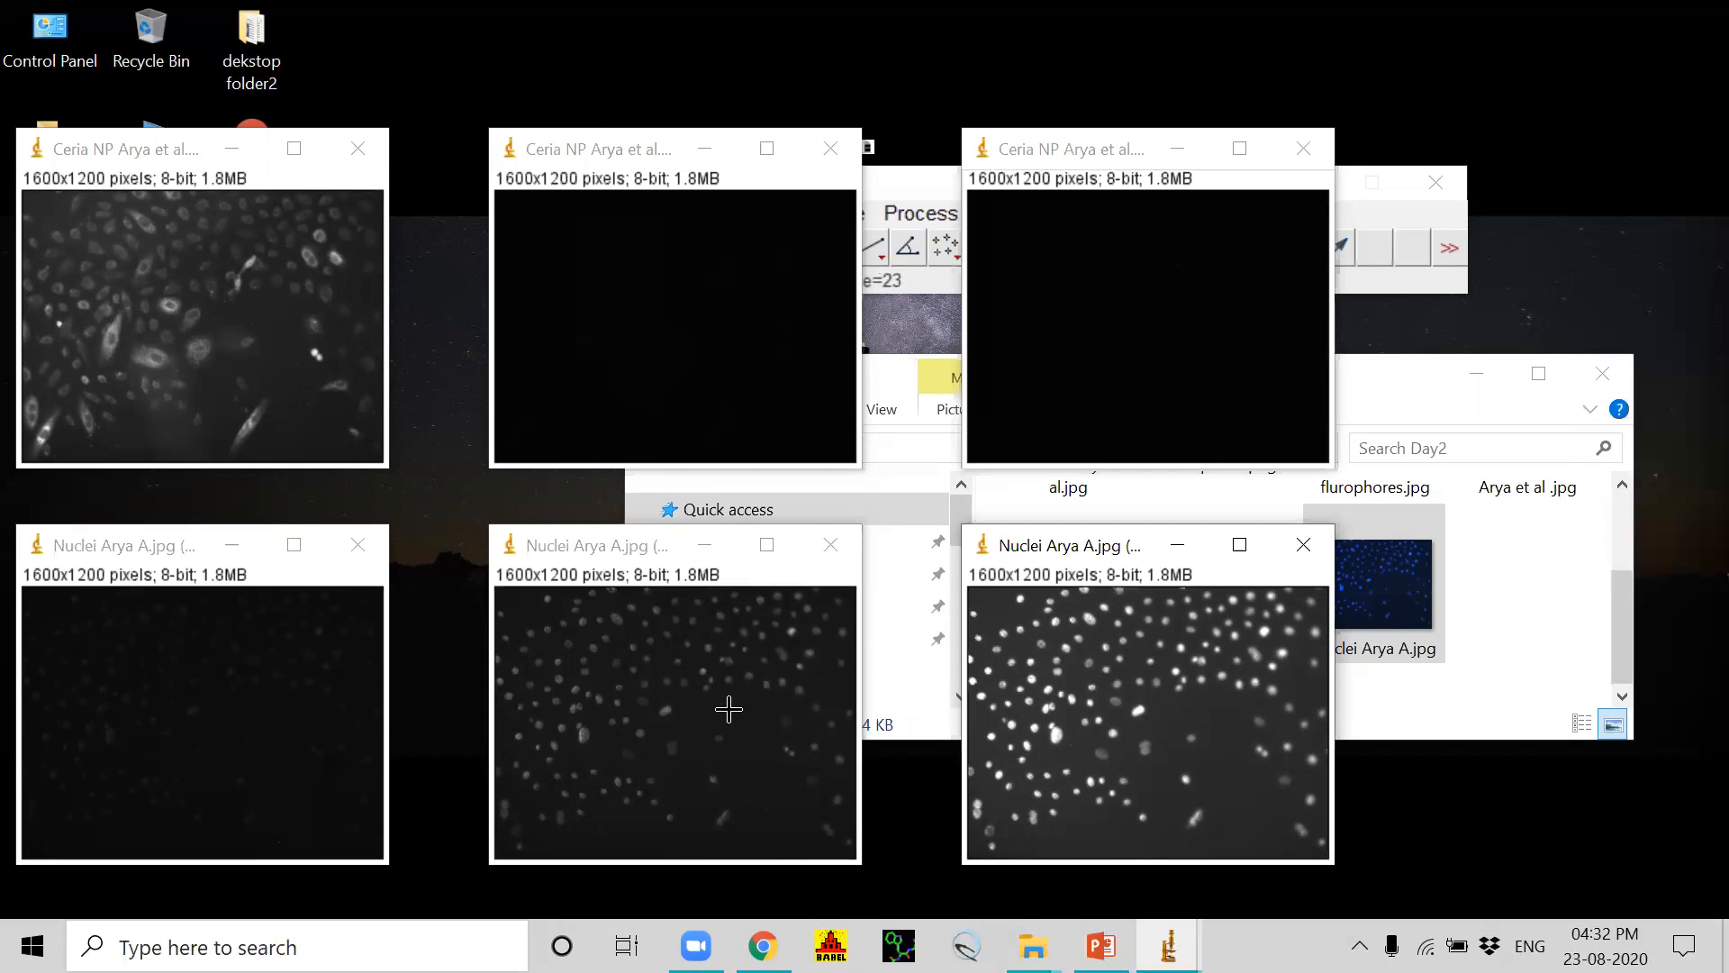
Step: Close the Ceria NP green and blue channel images and the Nuclei red and green channel images
{"action": "left_click", "coordinate": [830, 148]}
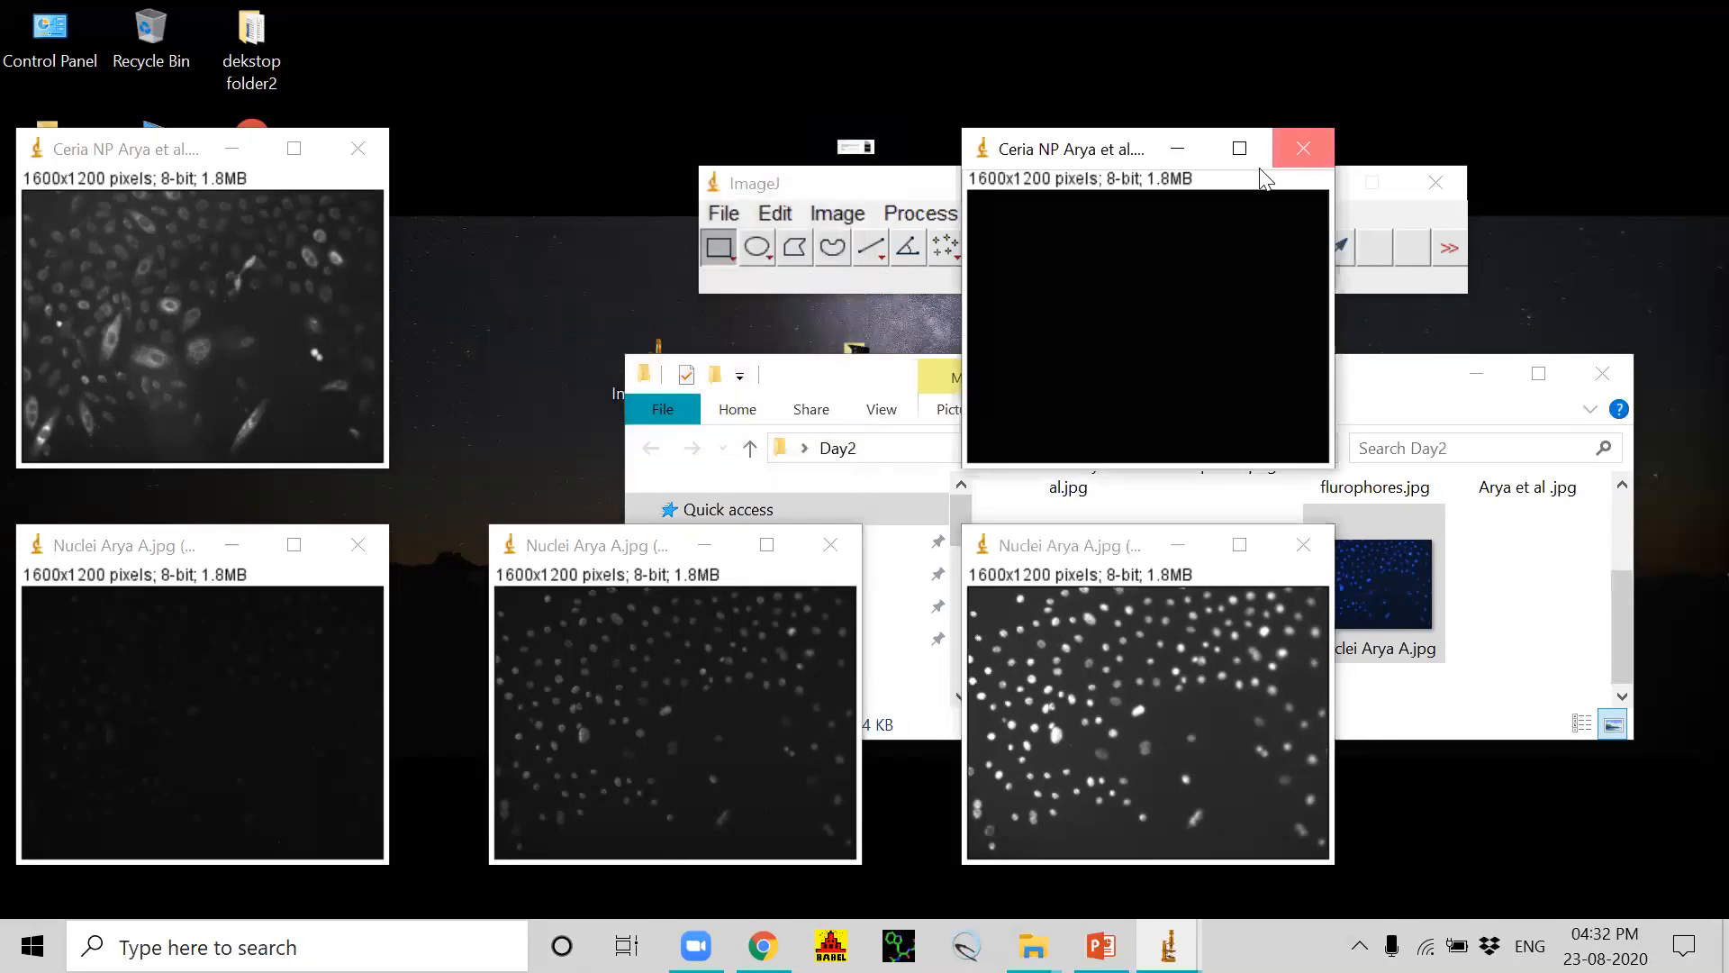
{"action": "left_click", "coordinate": [1297, 151]}
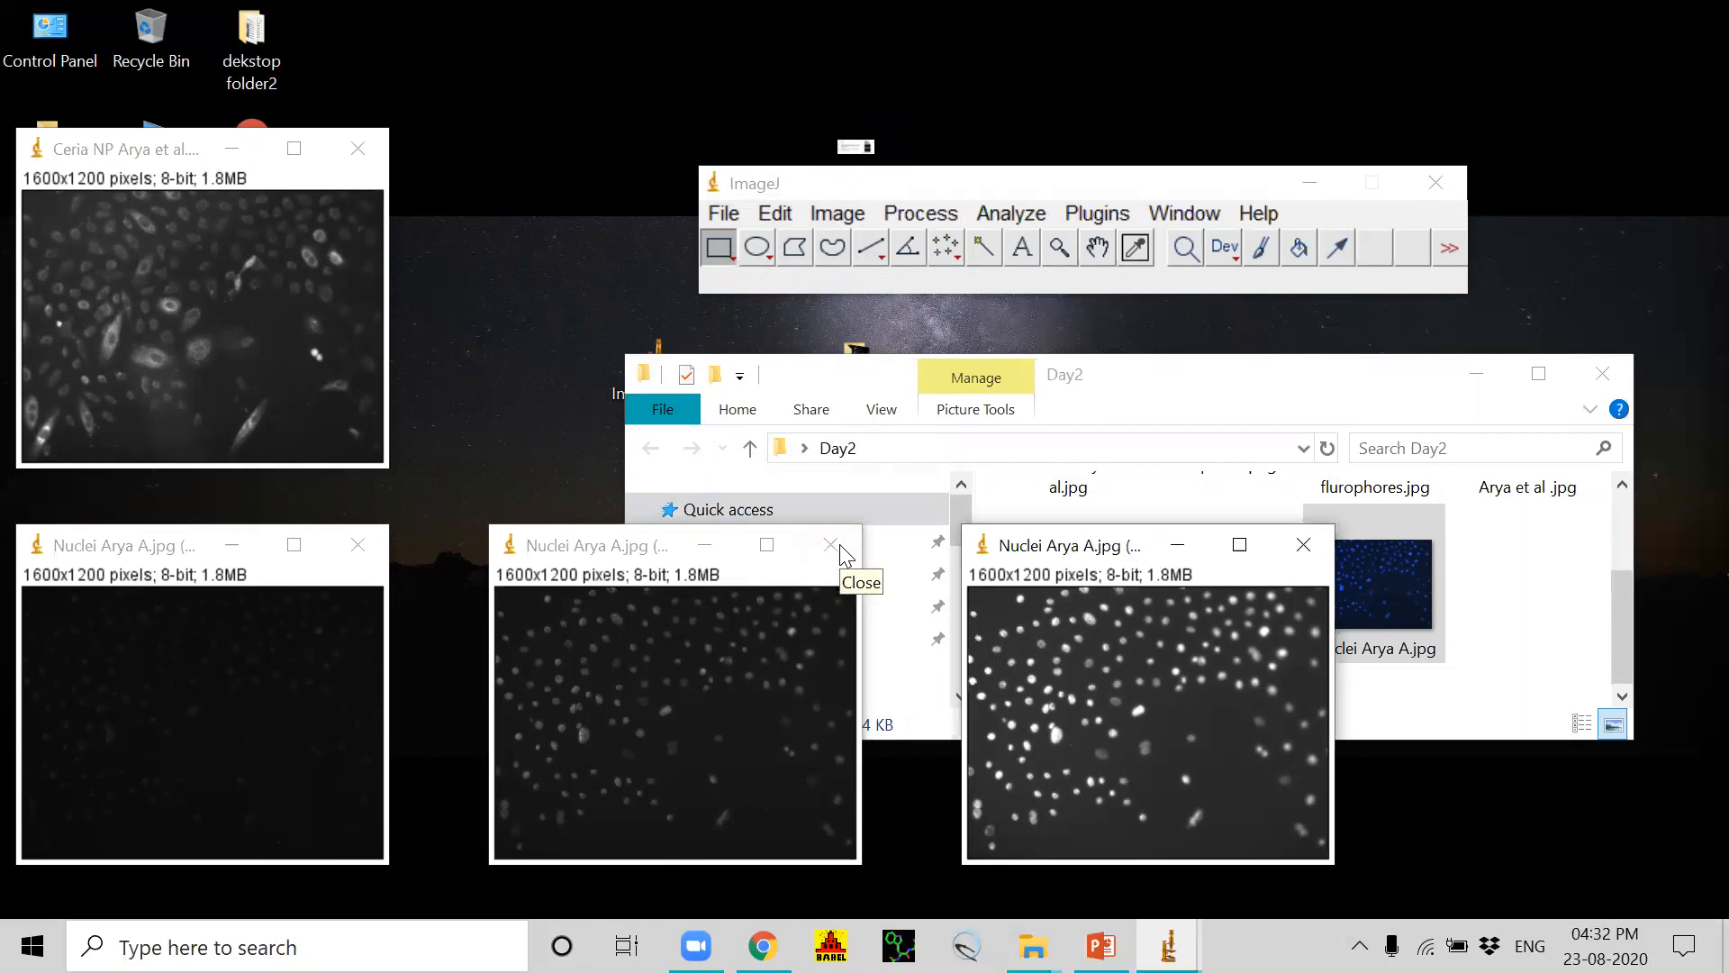
{"action": "left_click", "coordinate": [838, 547]}
{"action": "left_click", "coordinate": [348, 549]}
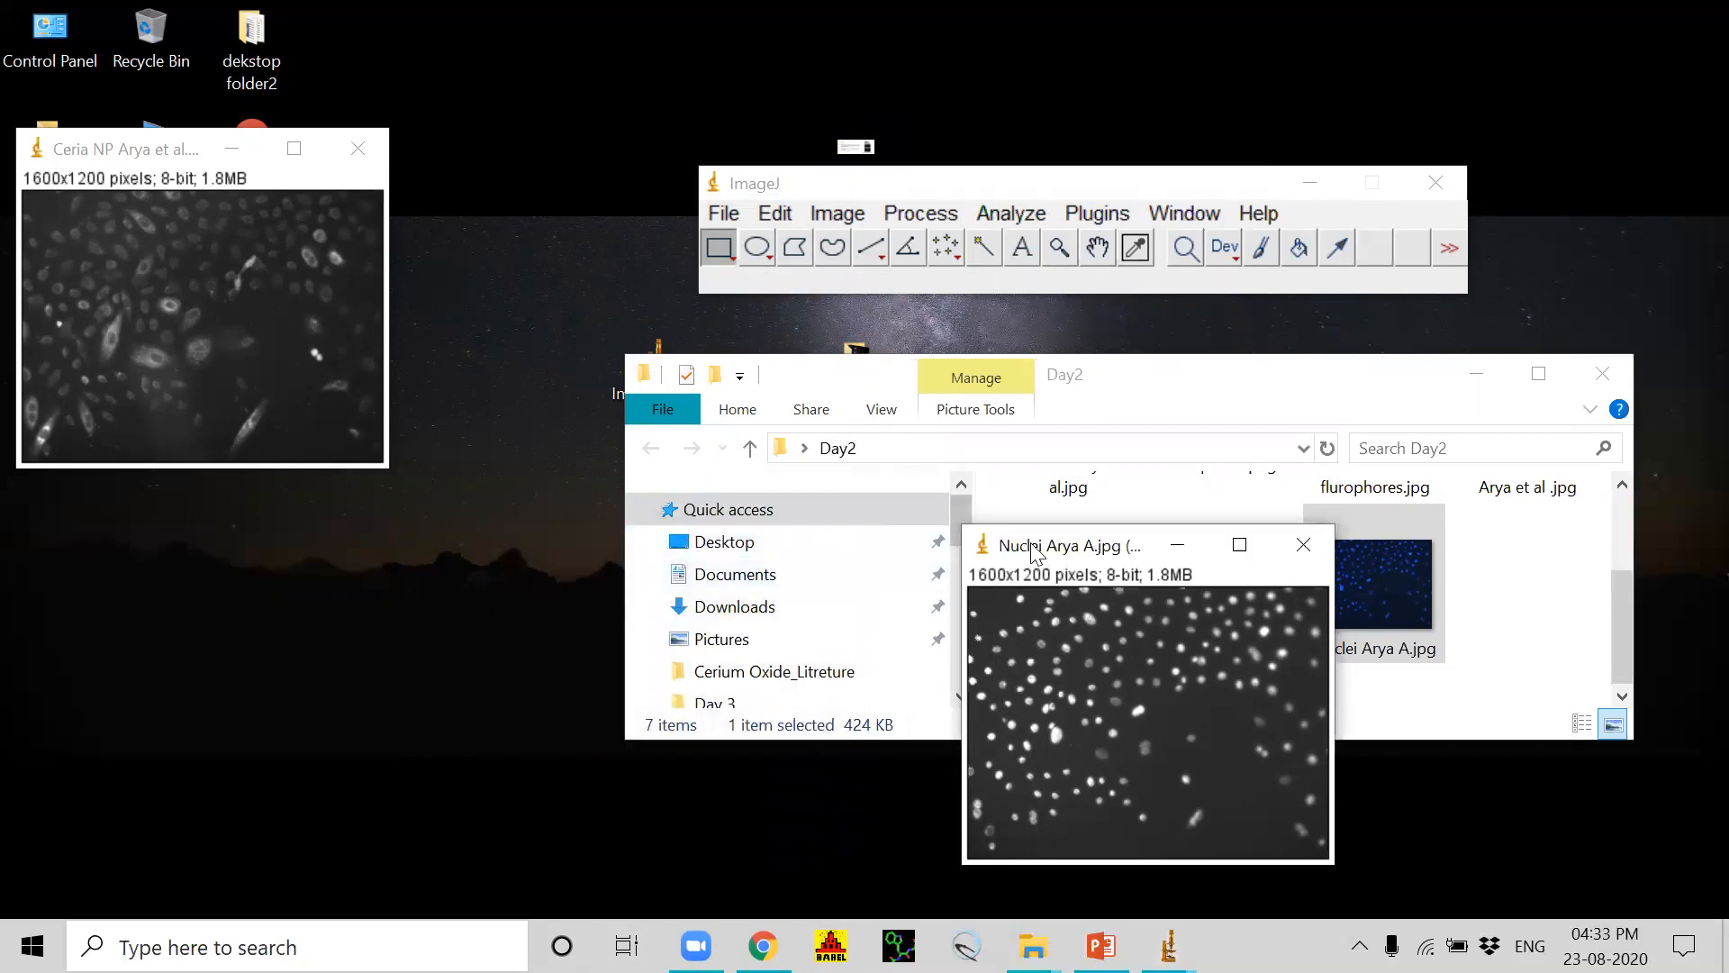
Step: Arrange the remaining Ceria NP red and Nuclei blue channel images side by side
{"action": "left_click_drag", "start_coordinate": [1036, 552], "coordinate": [531, 166]}
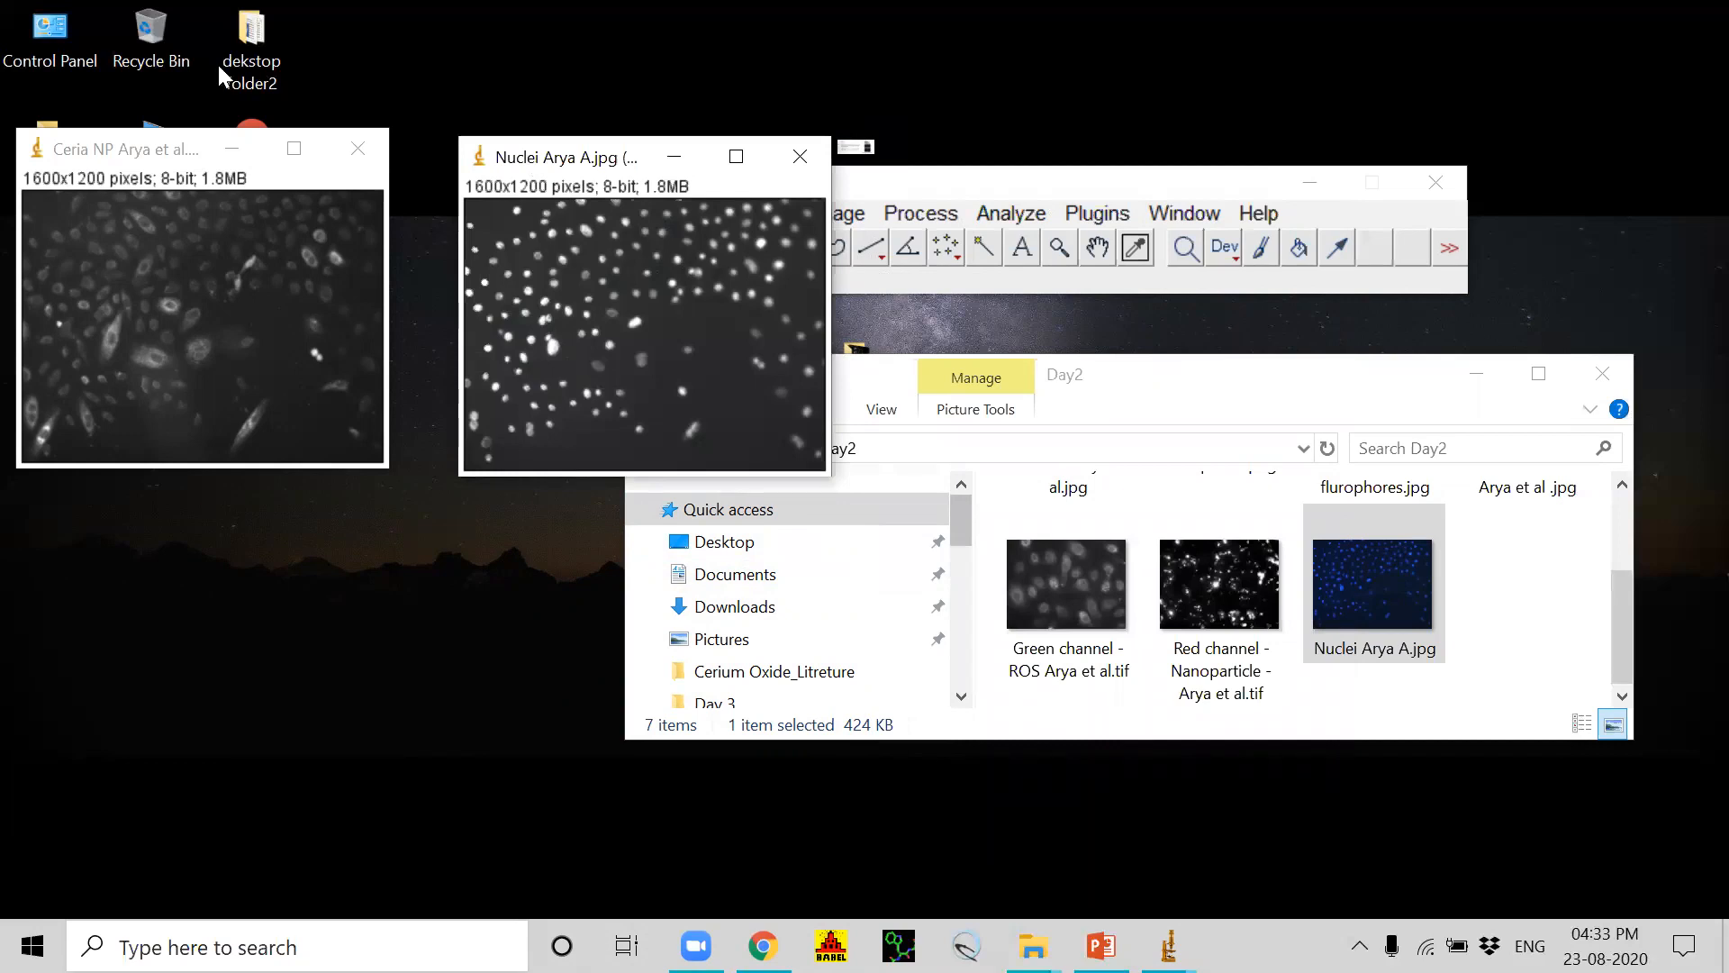
{"action": "left_click", "coordinate": [162, 149]}
{"action": "left_click_drag", "start_coordinate": [162, 149], "coordinate": [180, 302]}
{"action": "left_click_drag", "start_coordinate": [553, 150], "coordinate": [585, 288]}
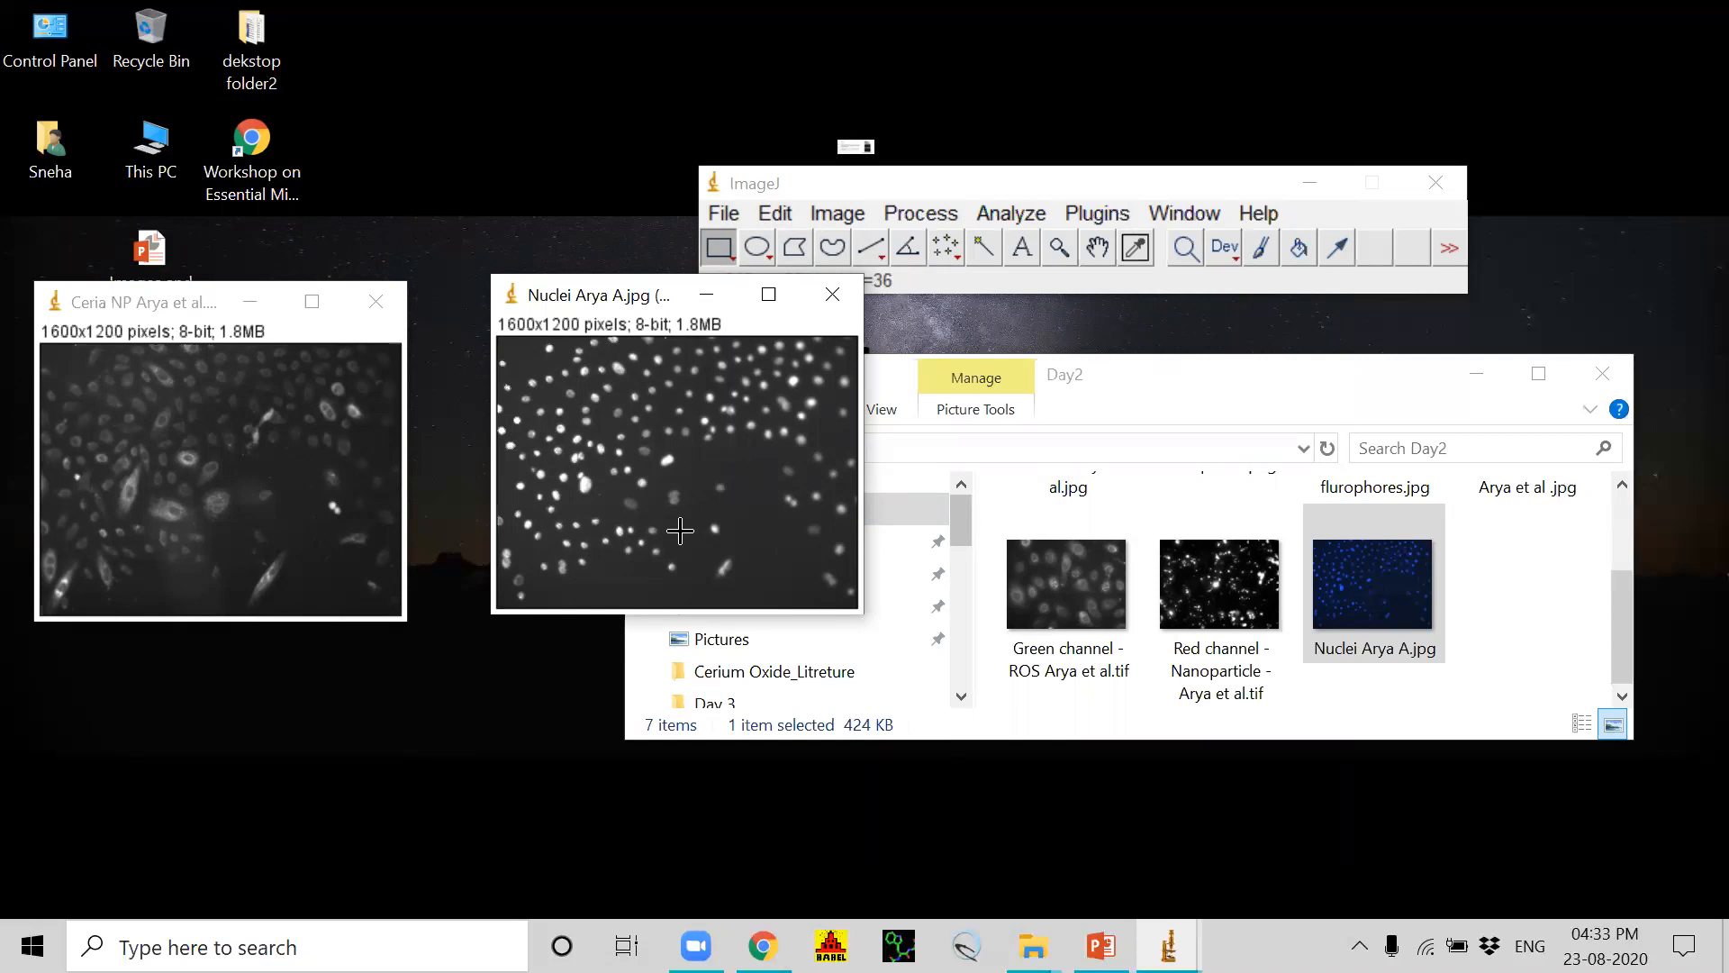
Step: Raise the contrast of the Nuclei blue channel to a display range of about 59–212 and apply it
{"action": "left_click", "coordinate": [823, 219]}
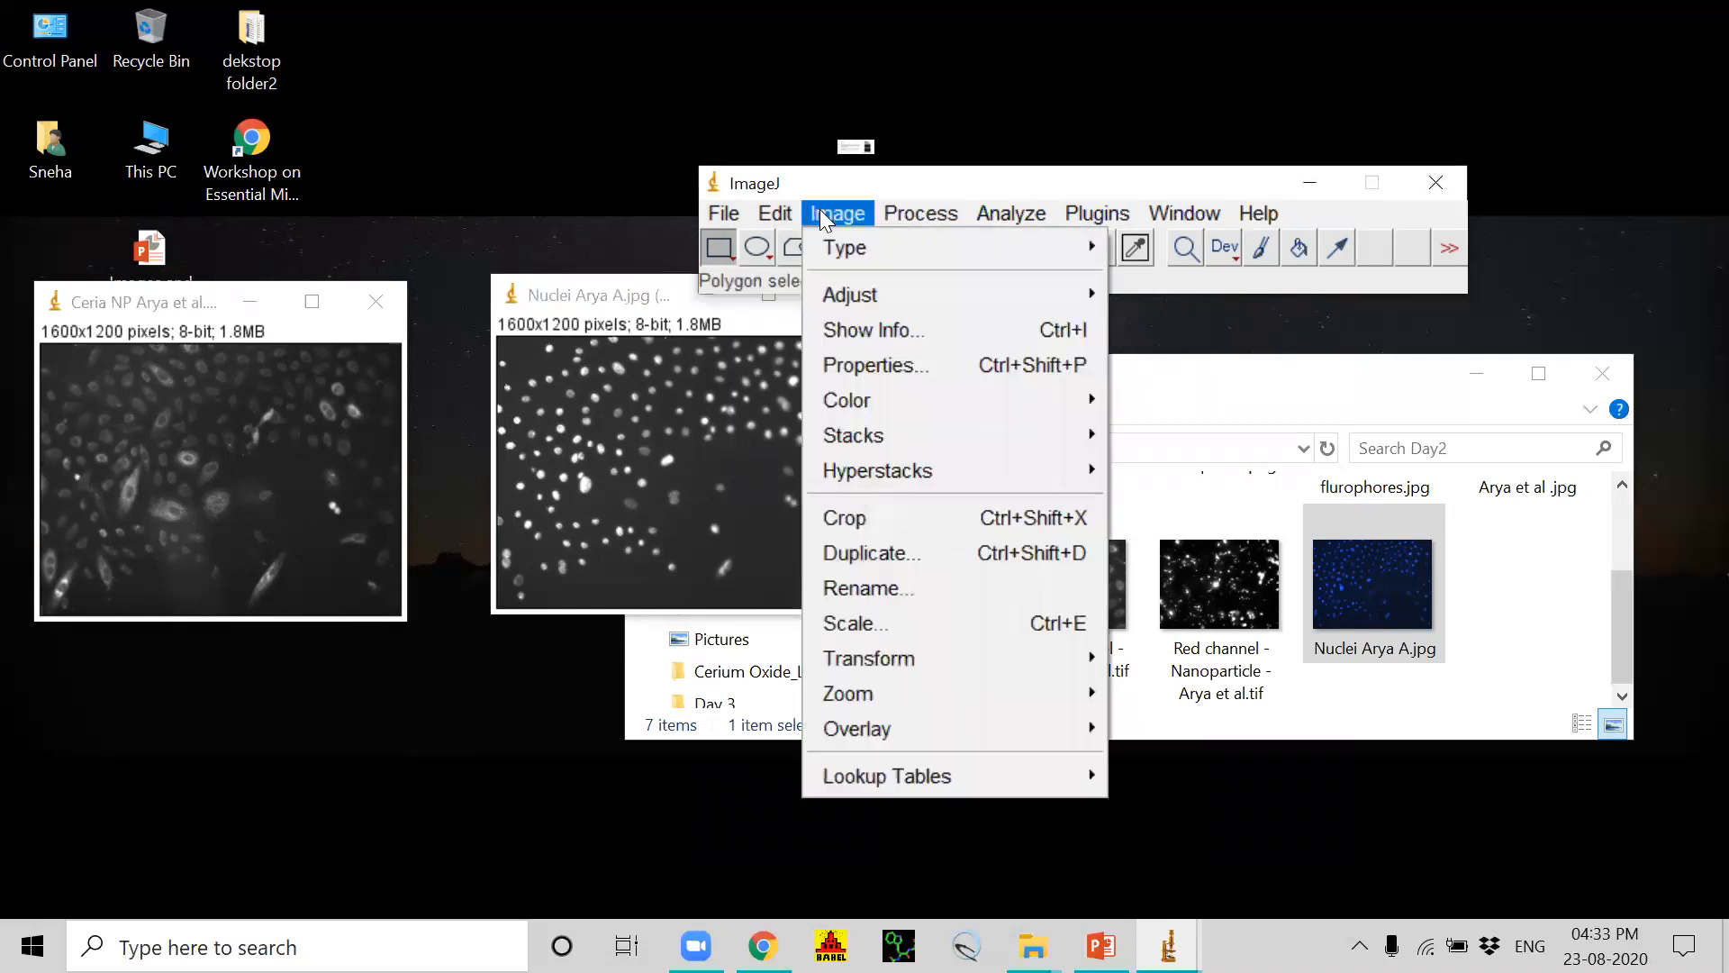
{"action": "mouse_move", "coordinate": [836, 293]}
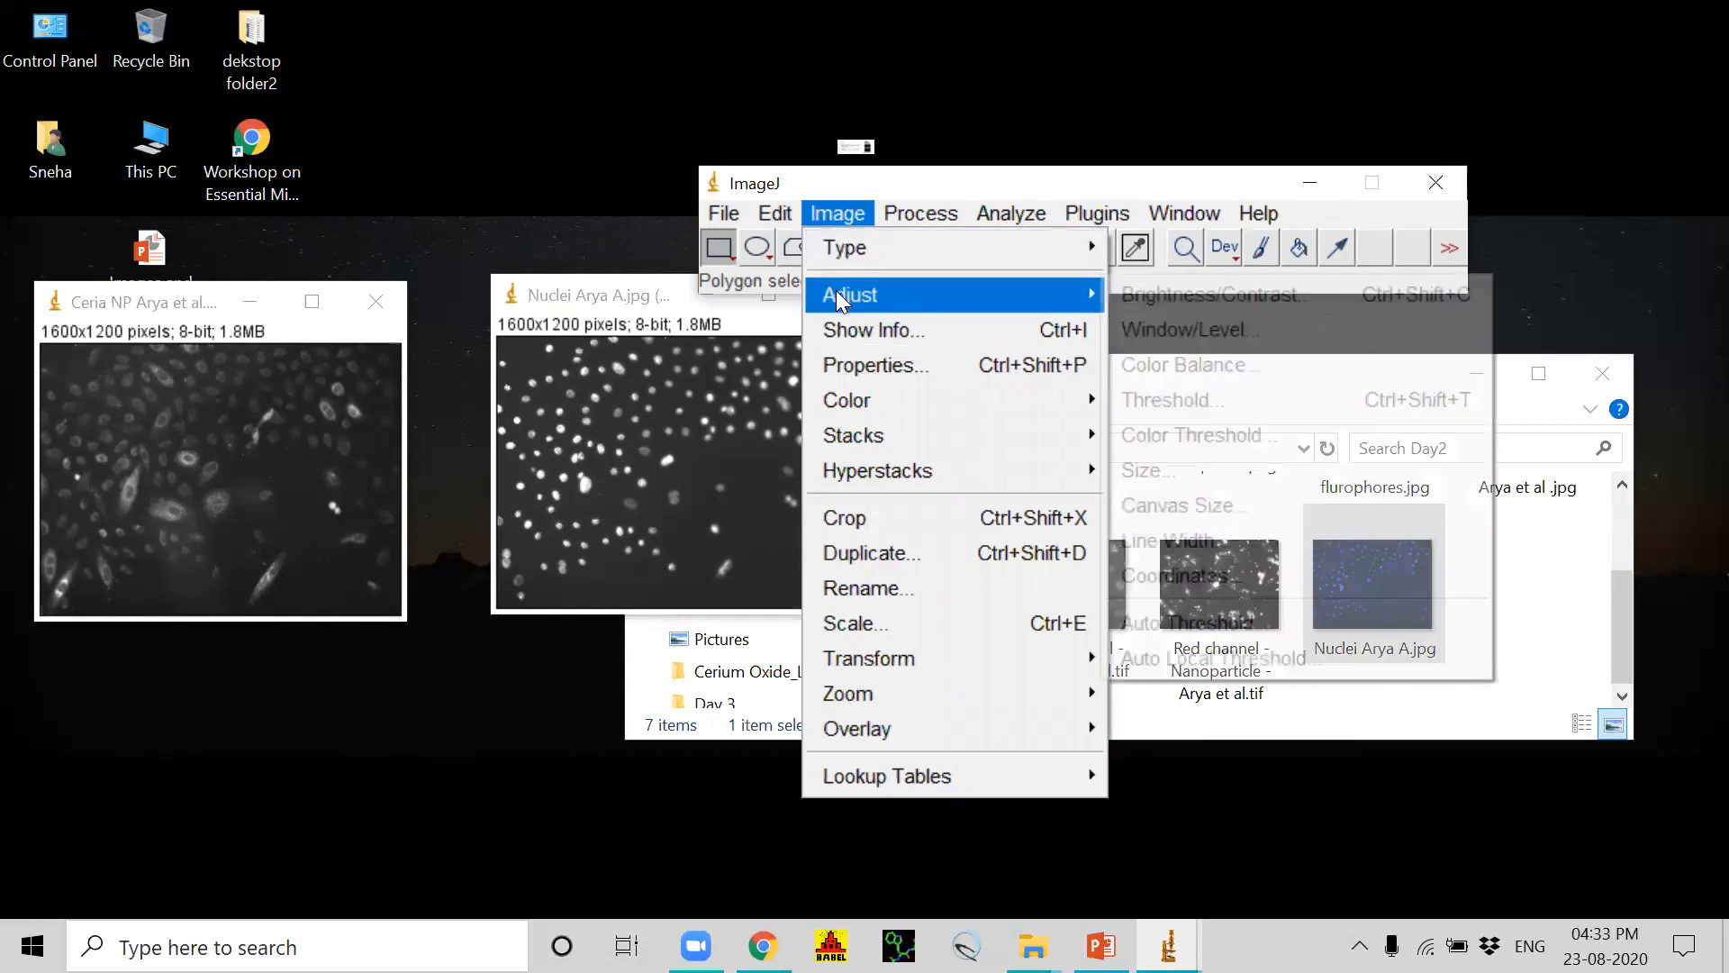
{"action": "left_click", "coordinate": [1187, 295]}
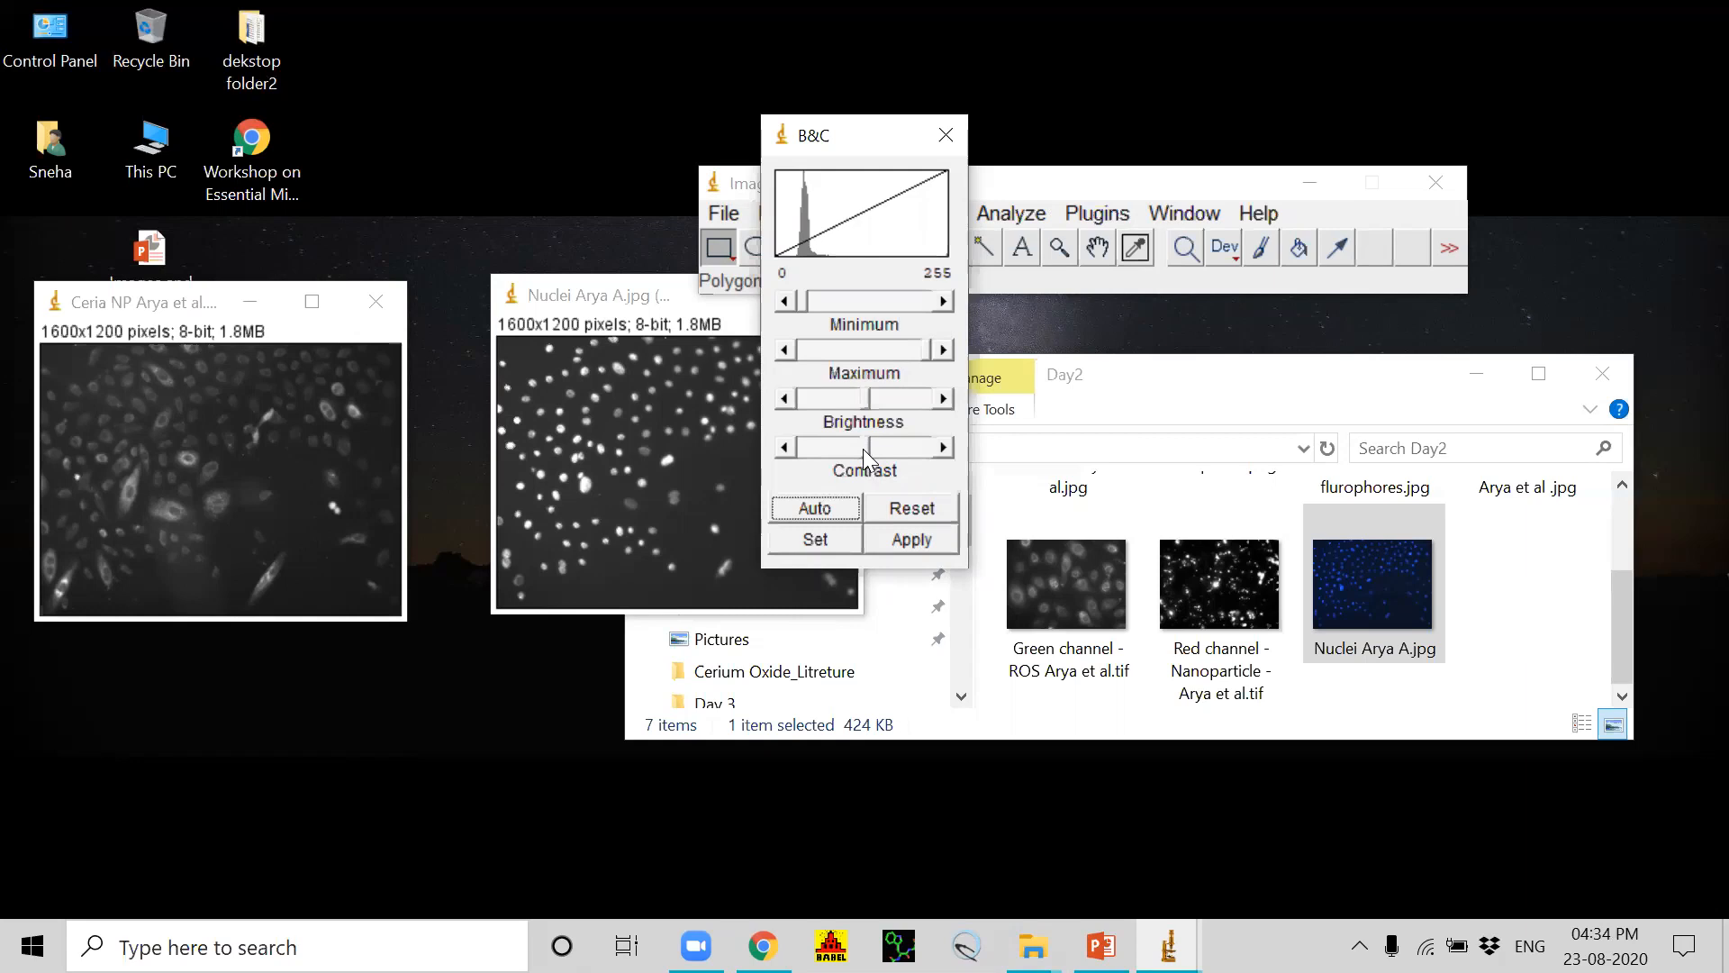
{"action": "mouse_move", "coordinate": [863, 448]}
{"action": "left_mouse_down"}
{"action": "mouse_move", "coordinate": [884, 449]}
{"action": "mouse_move", "coordinate": [849, 394]}
{"action": "mouse_move", "coordinate": [886, 445]}
{"action": "left_mouse_up"}
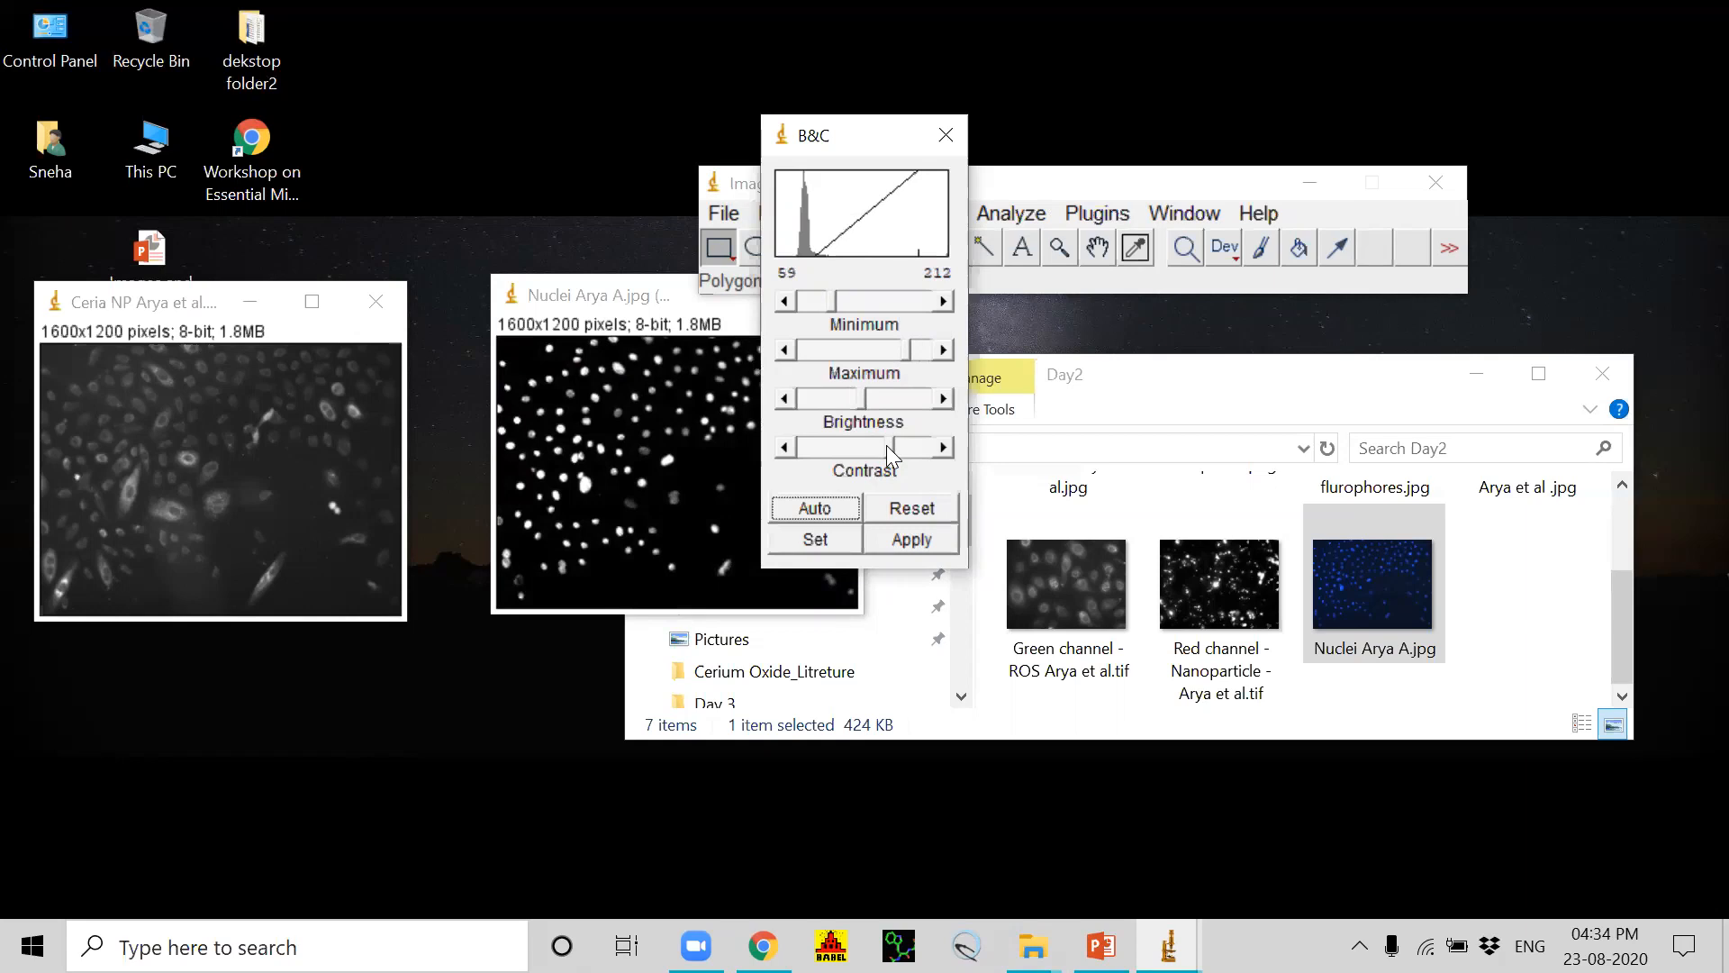
{"action": "left_click", "coordinate": [923, 541]}
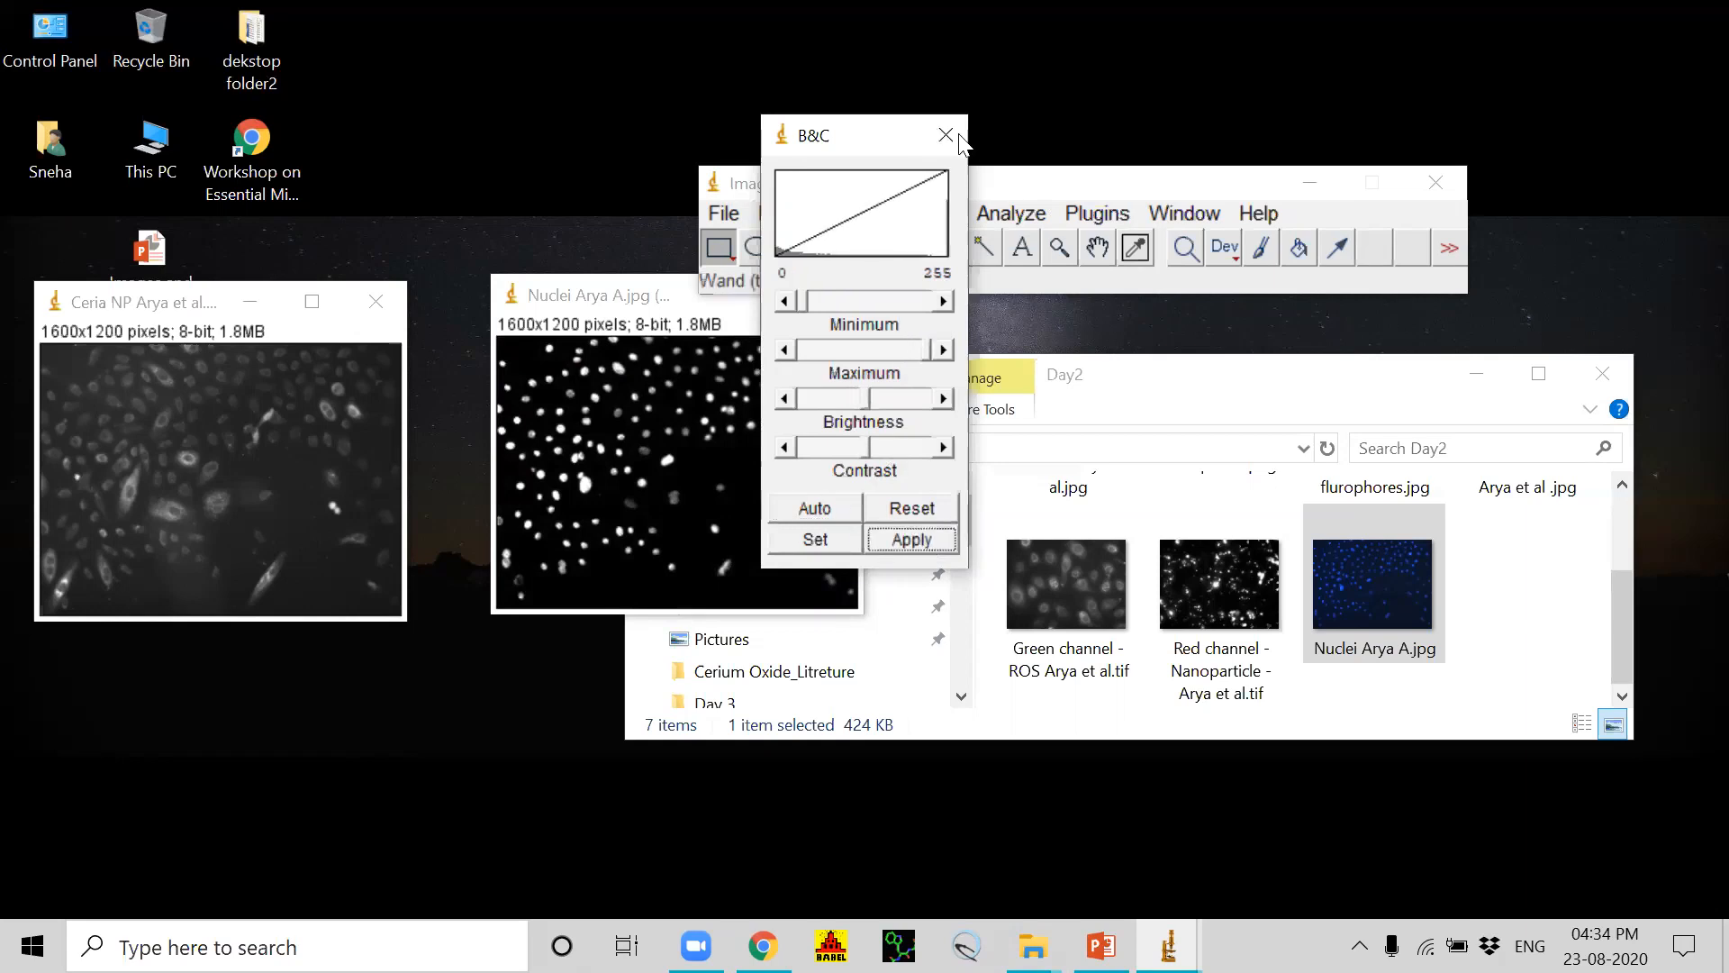
{"action": "left_click", "coordinate": [946, 135]}
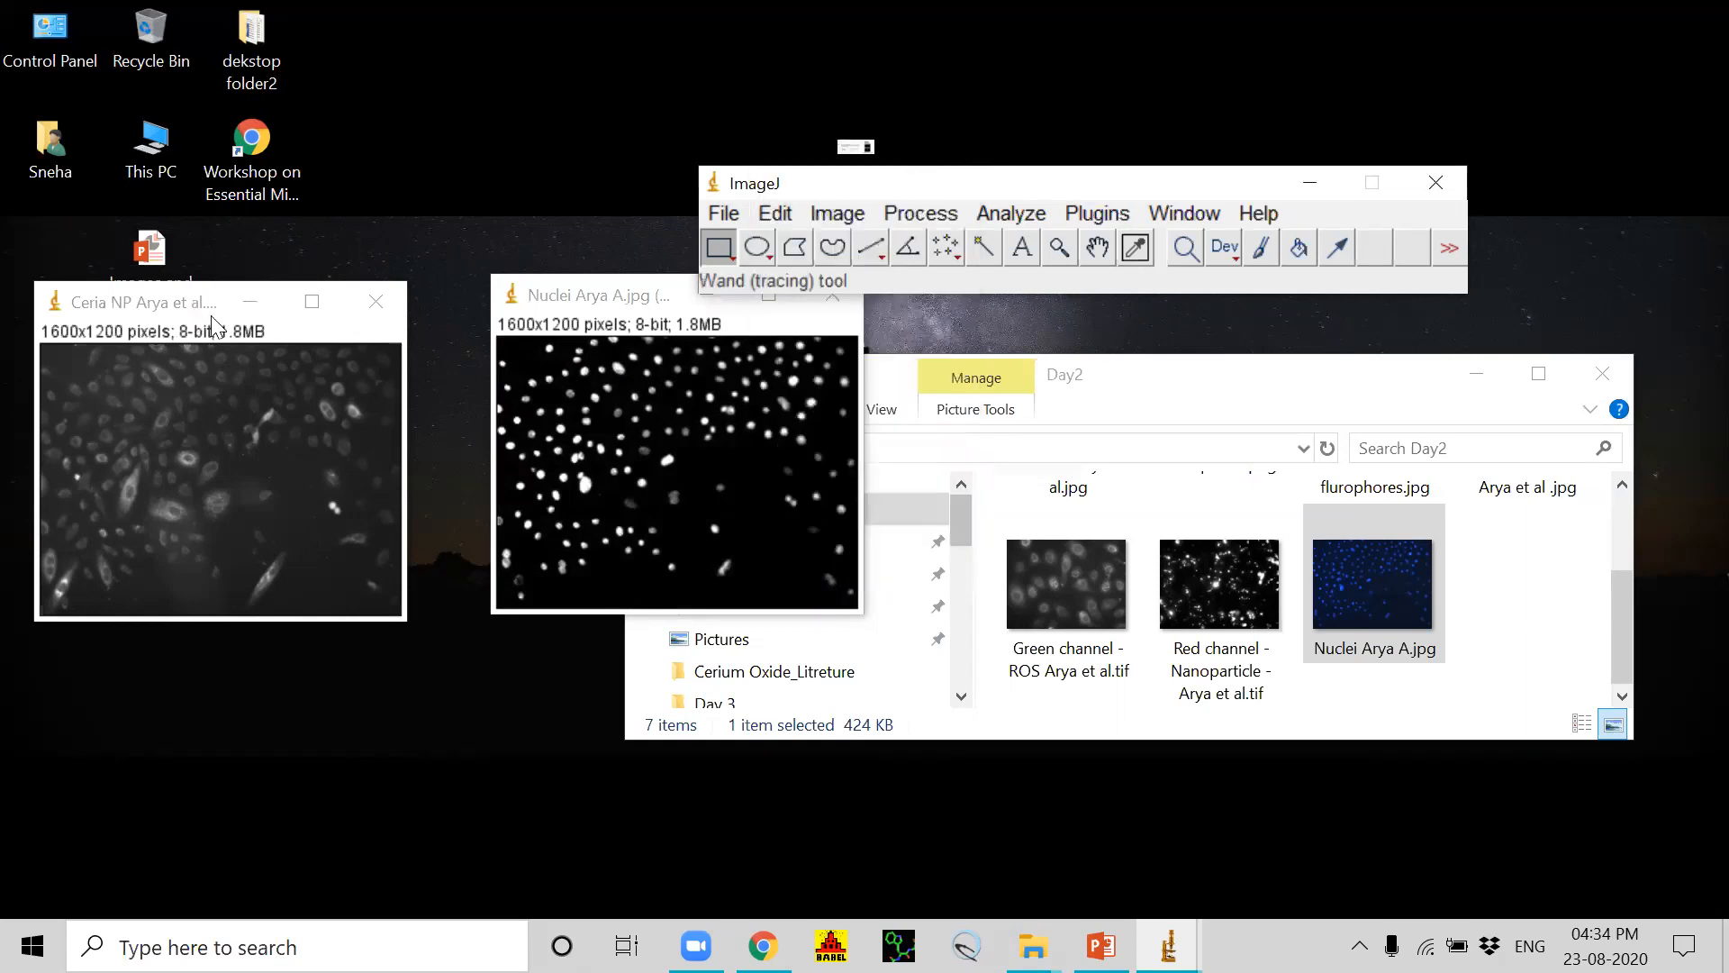
Step: Raise the contrast of the Ceria NP red channel to a display range of about 23–236 and apply it
{"action": "left_click", "coordinate": [253, 328]}
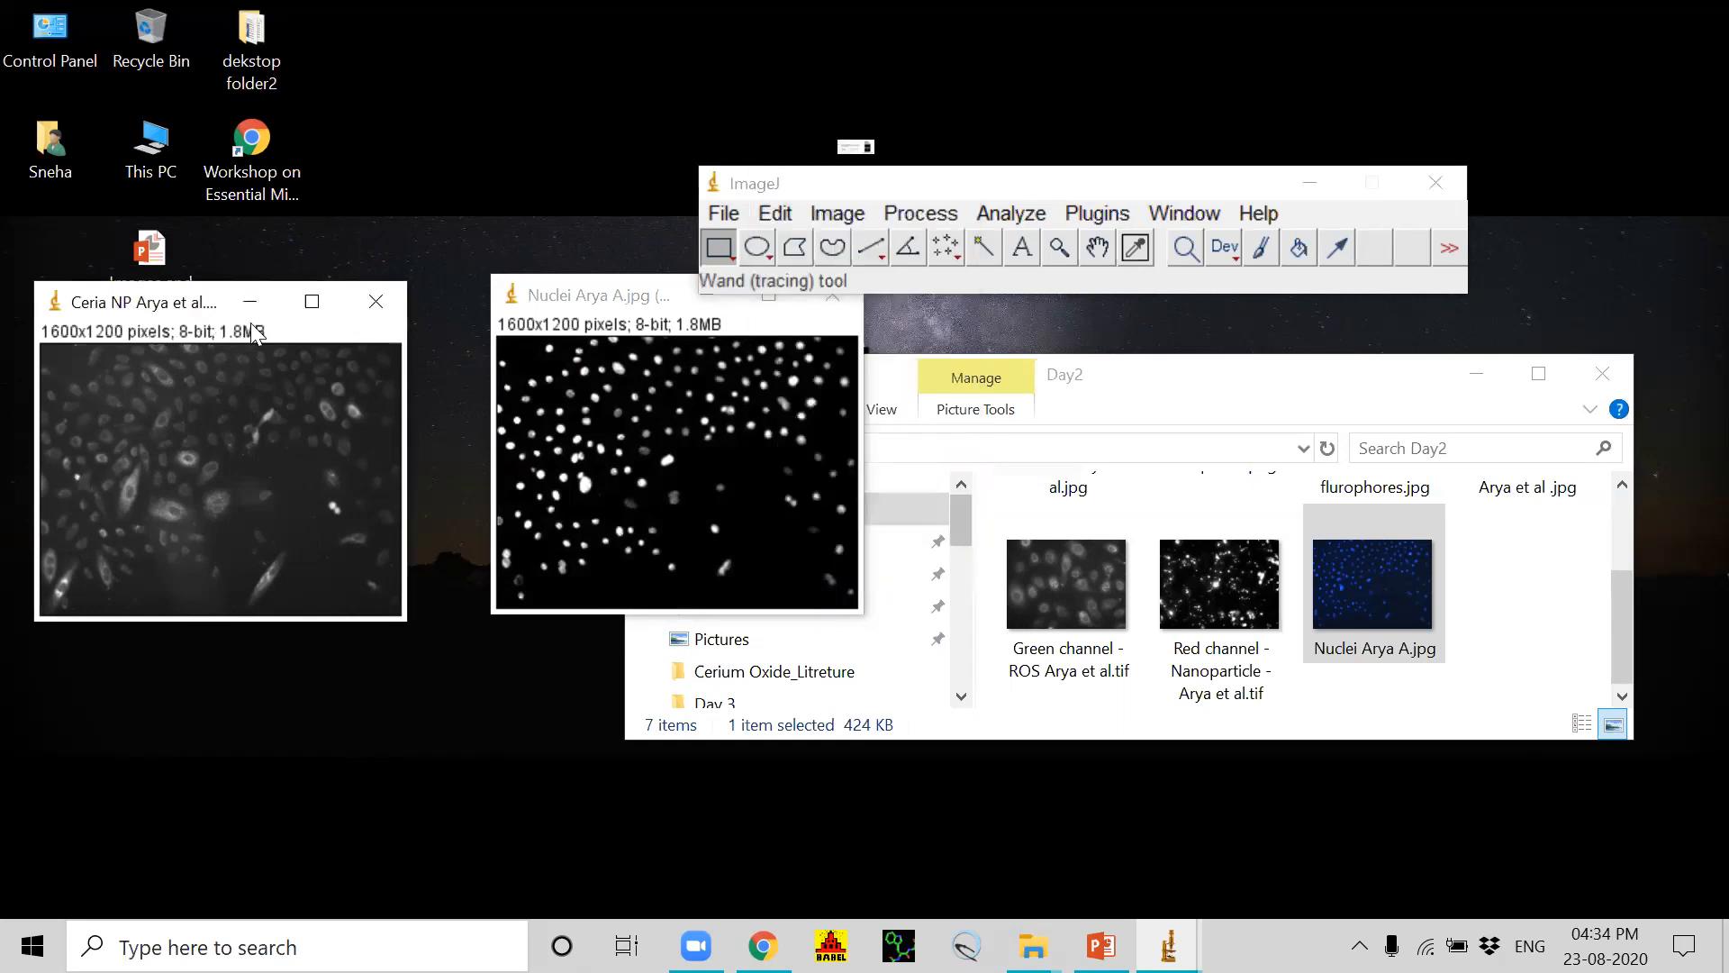
{"action": "left_click", "coordinate": [837, 214]}
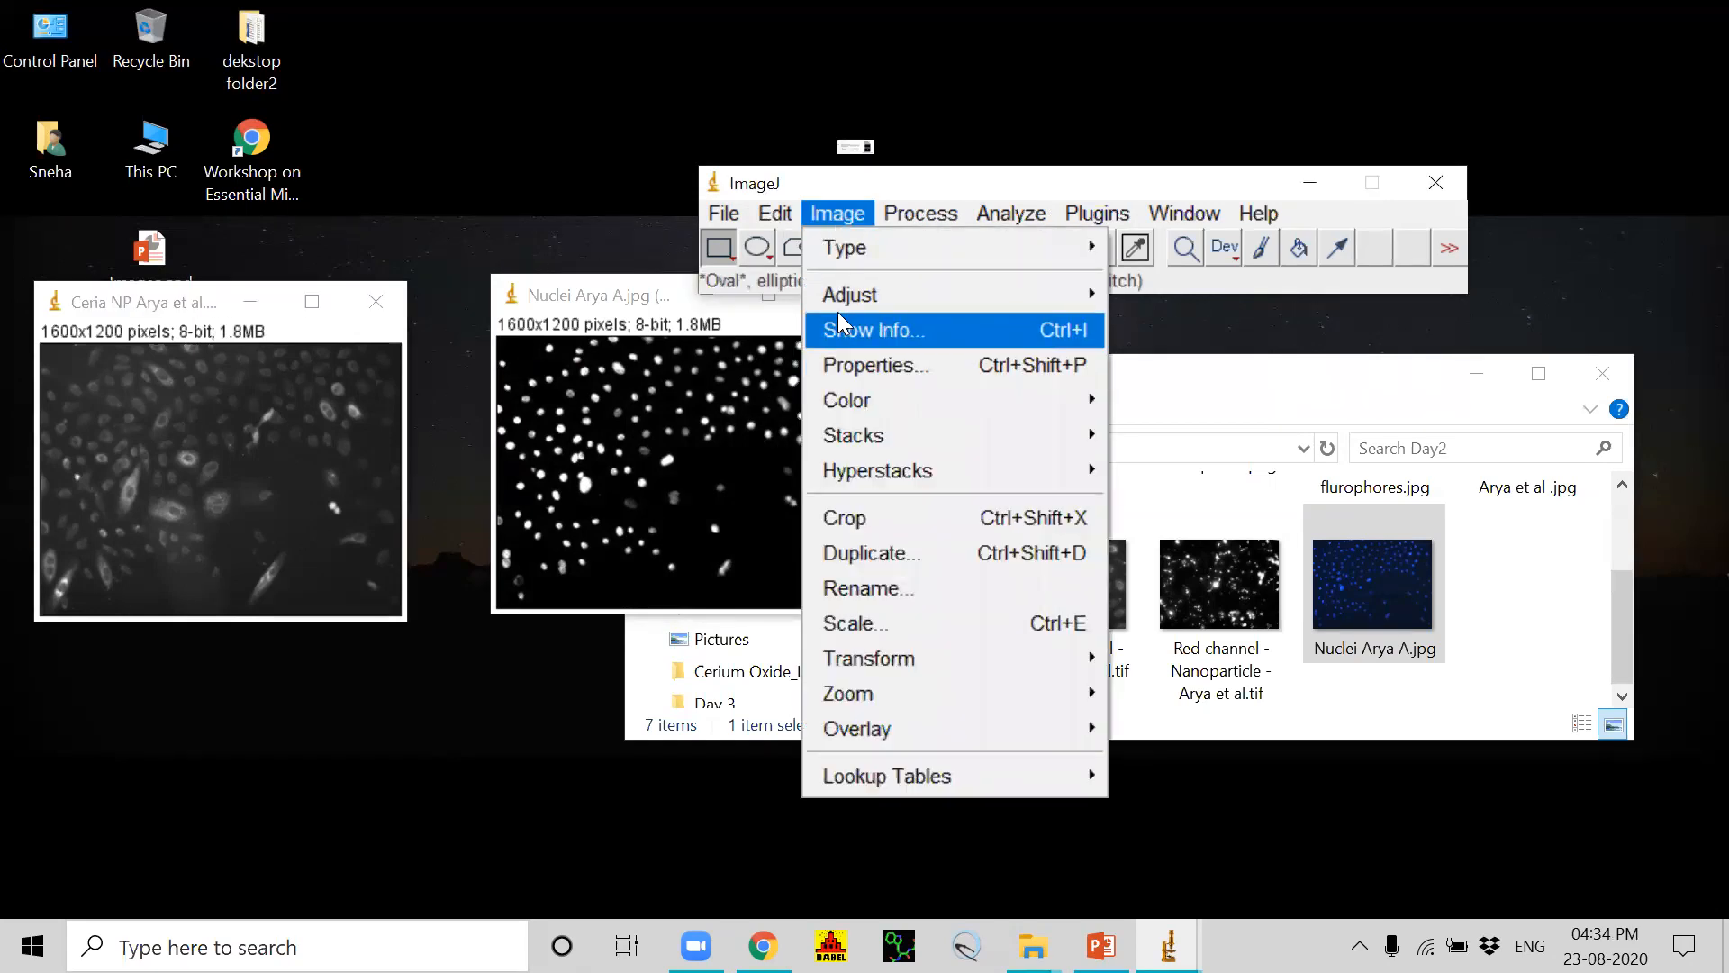
{"action": "mouse_move", "coordinate": [828, 293]}
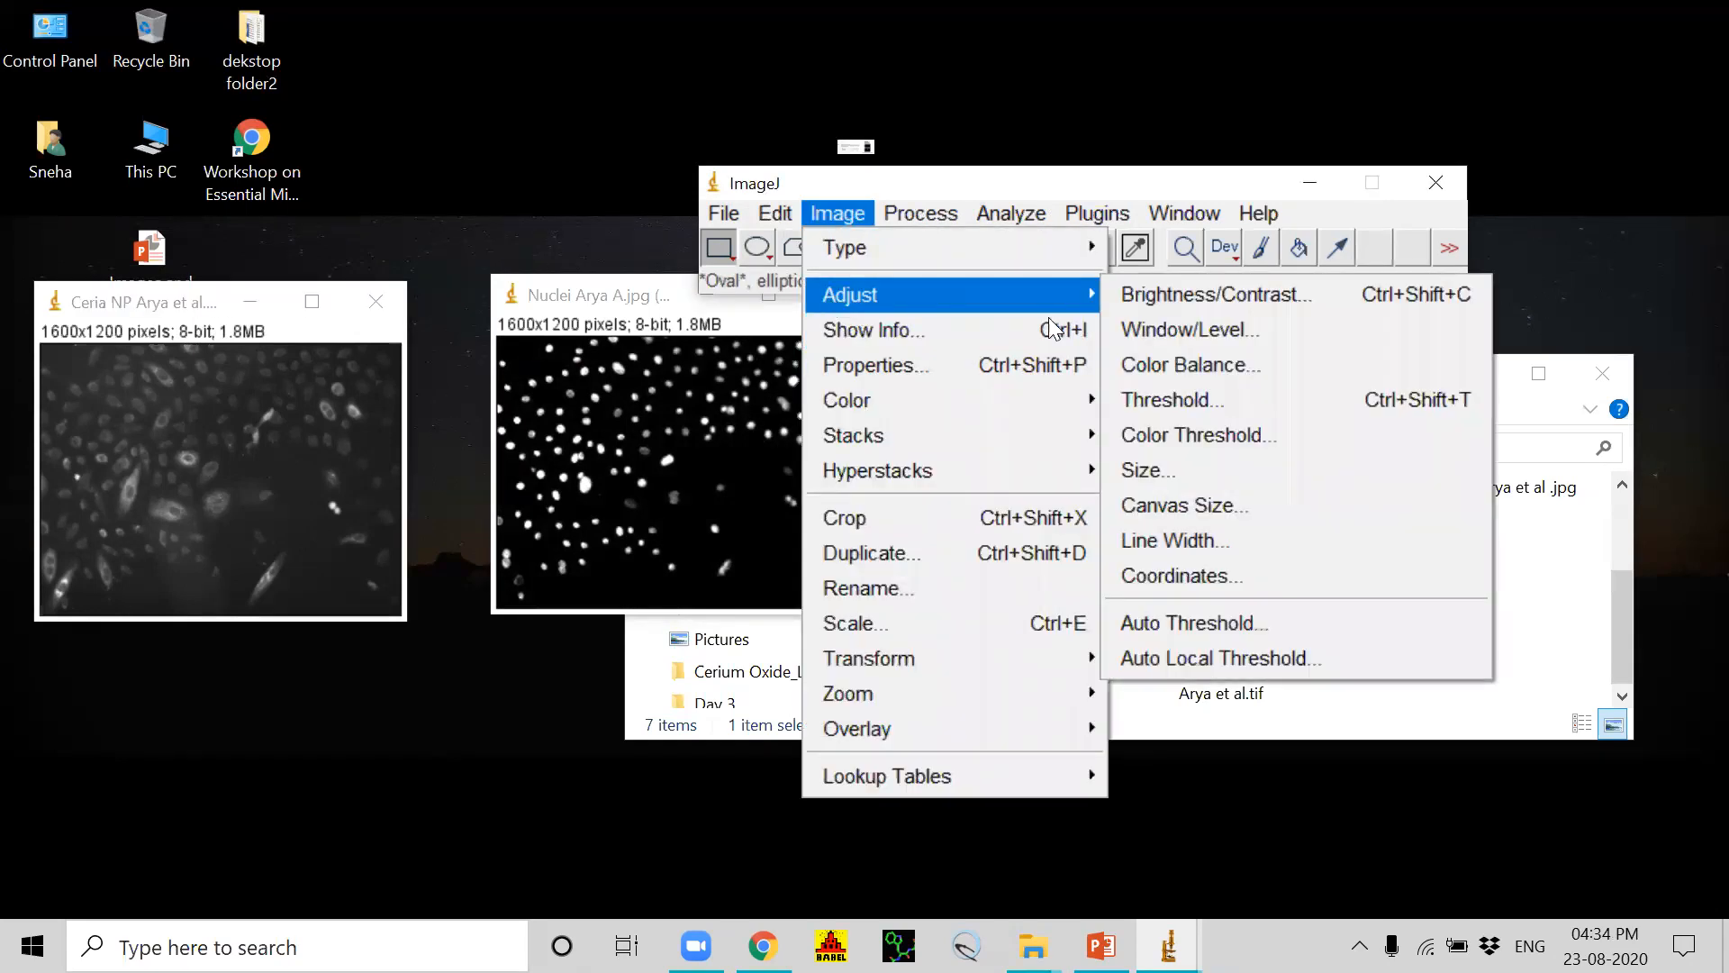
{"action": "left_click", "coordinate": [1174, 297]}
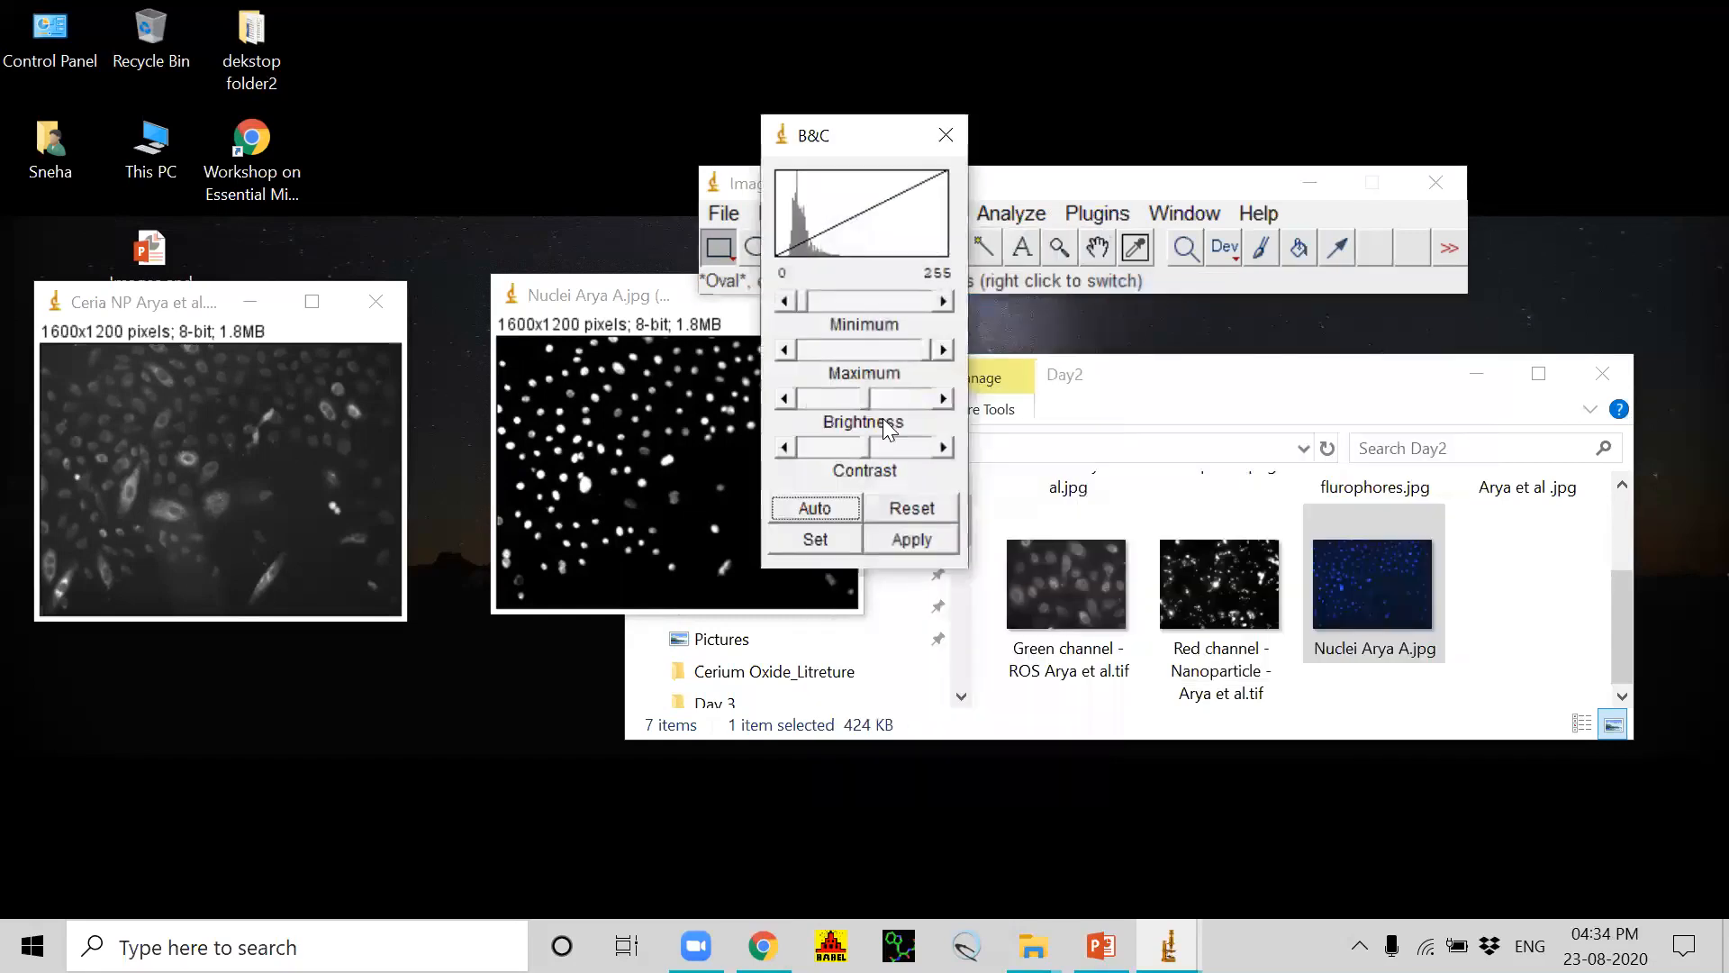
{"action": "left_click_drag", "start_coordinate": [864, 449], "coordinate": [881, 447]}
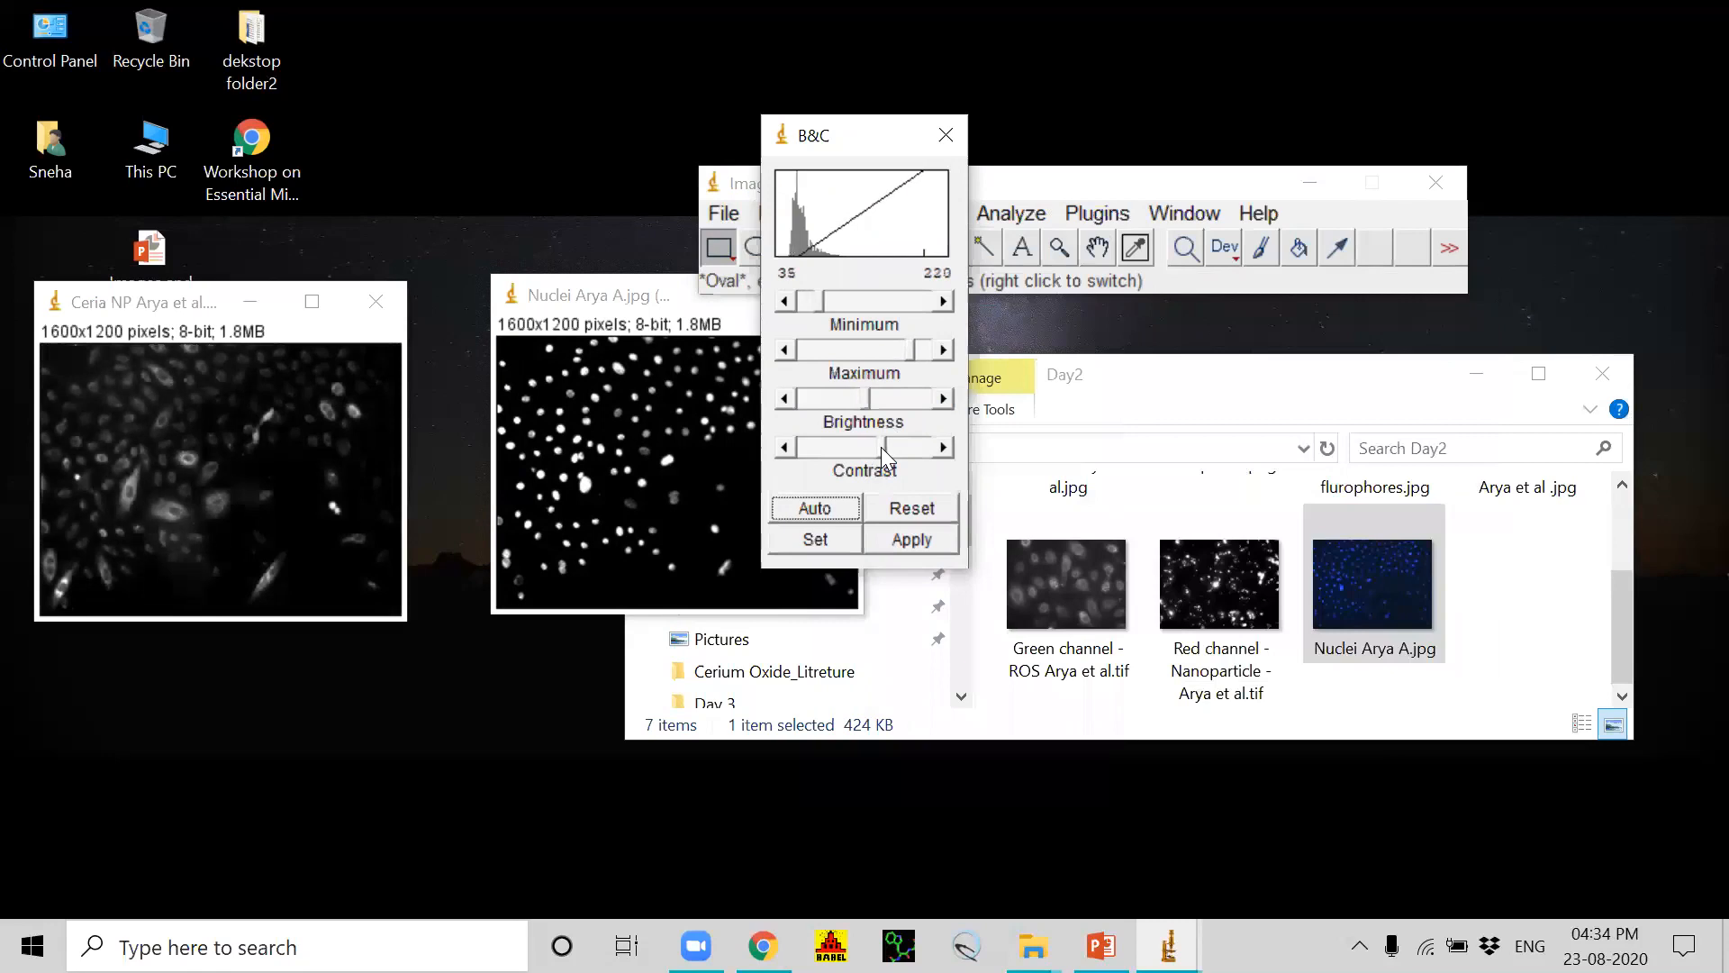
{"action": "left_click_drag", "start_coordinate": [863, 405], "coordinate": [872, 447]}
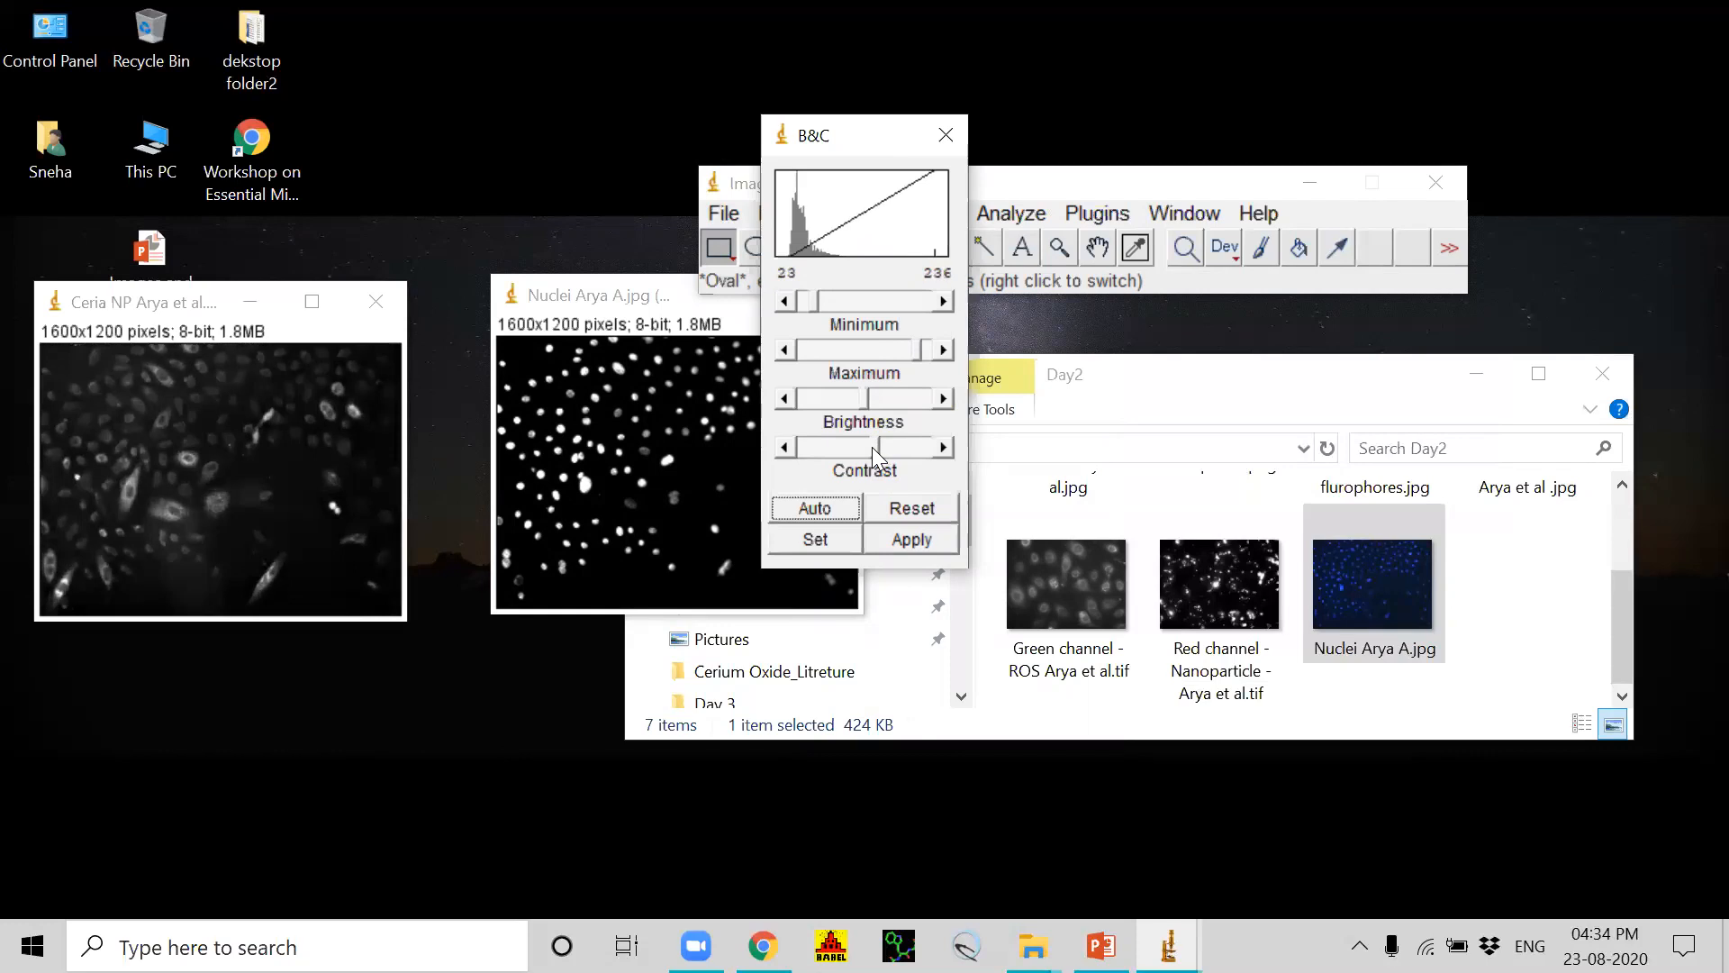
{"action": "left_click", "coordinate": [915, 541]}
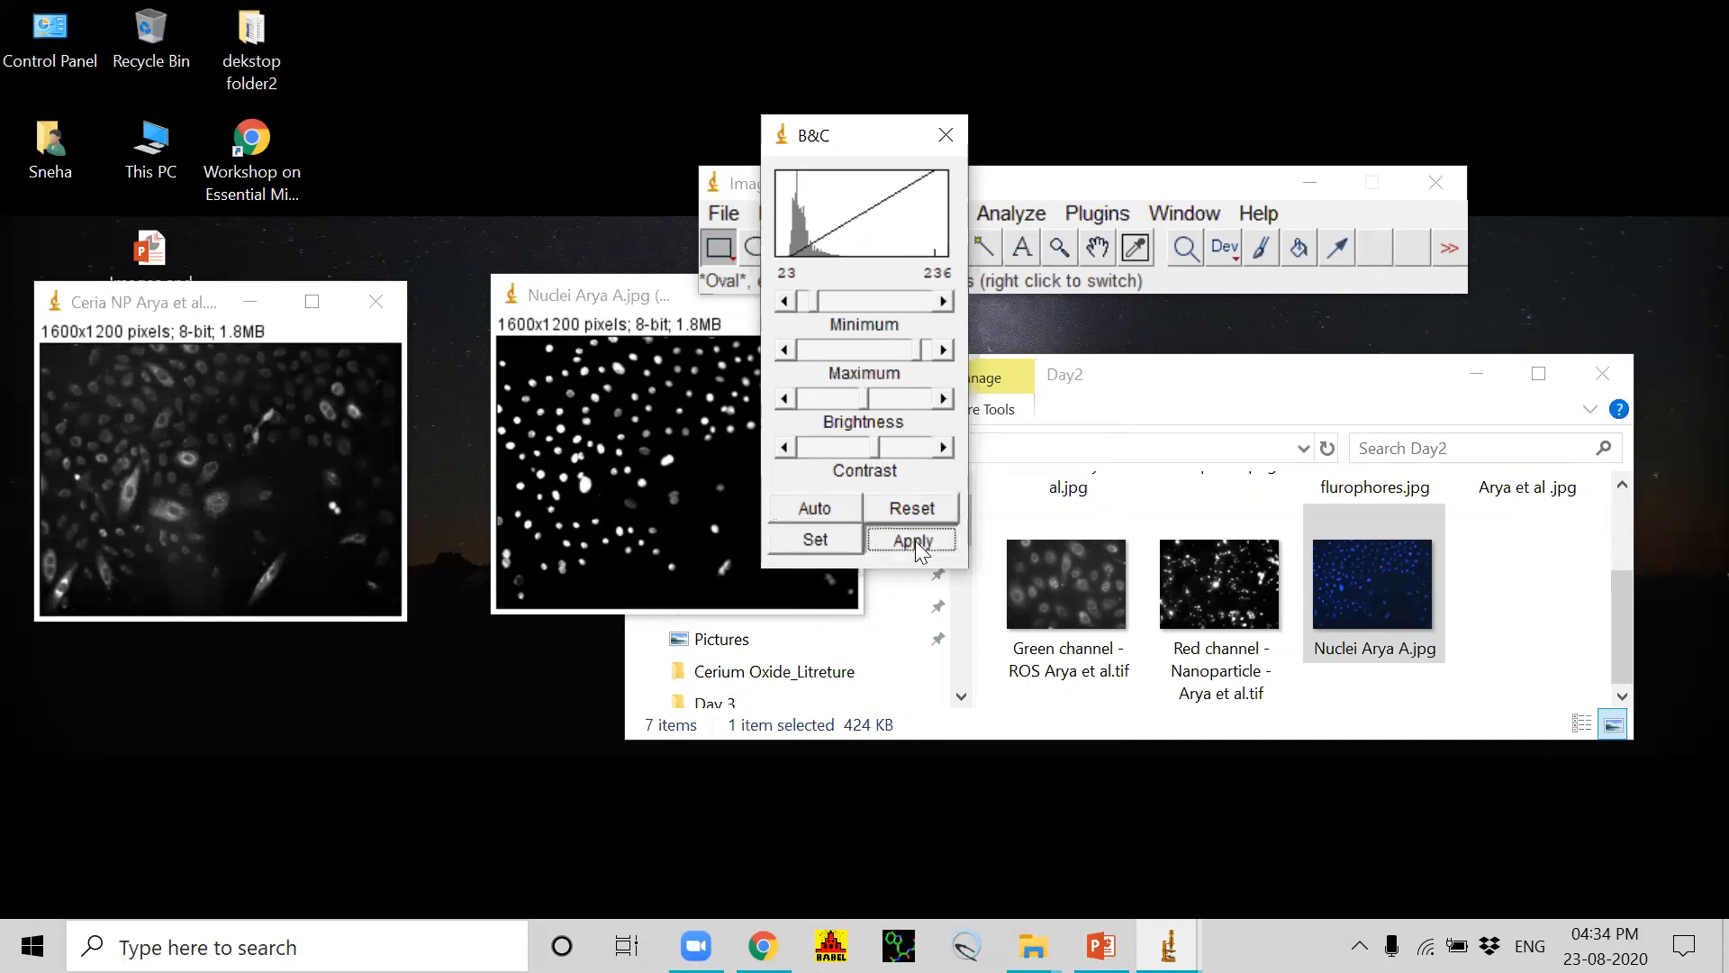
{"action": "left_click", "coordinate": [946, 134]}
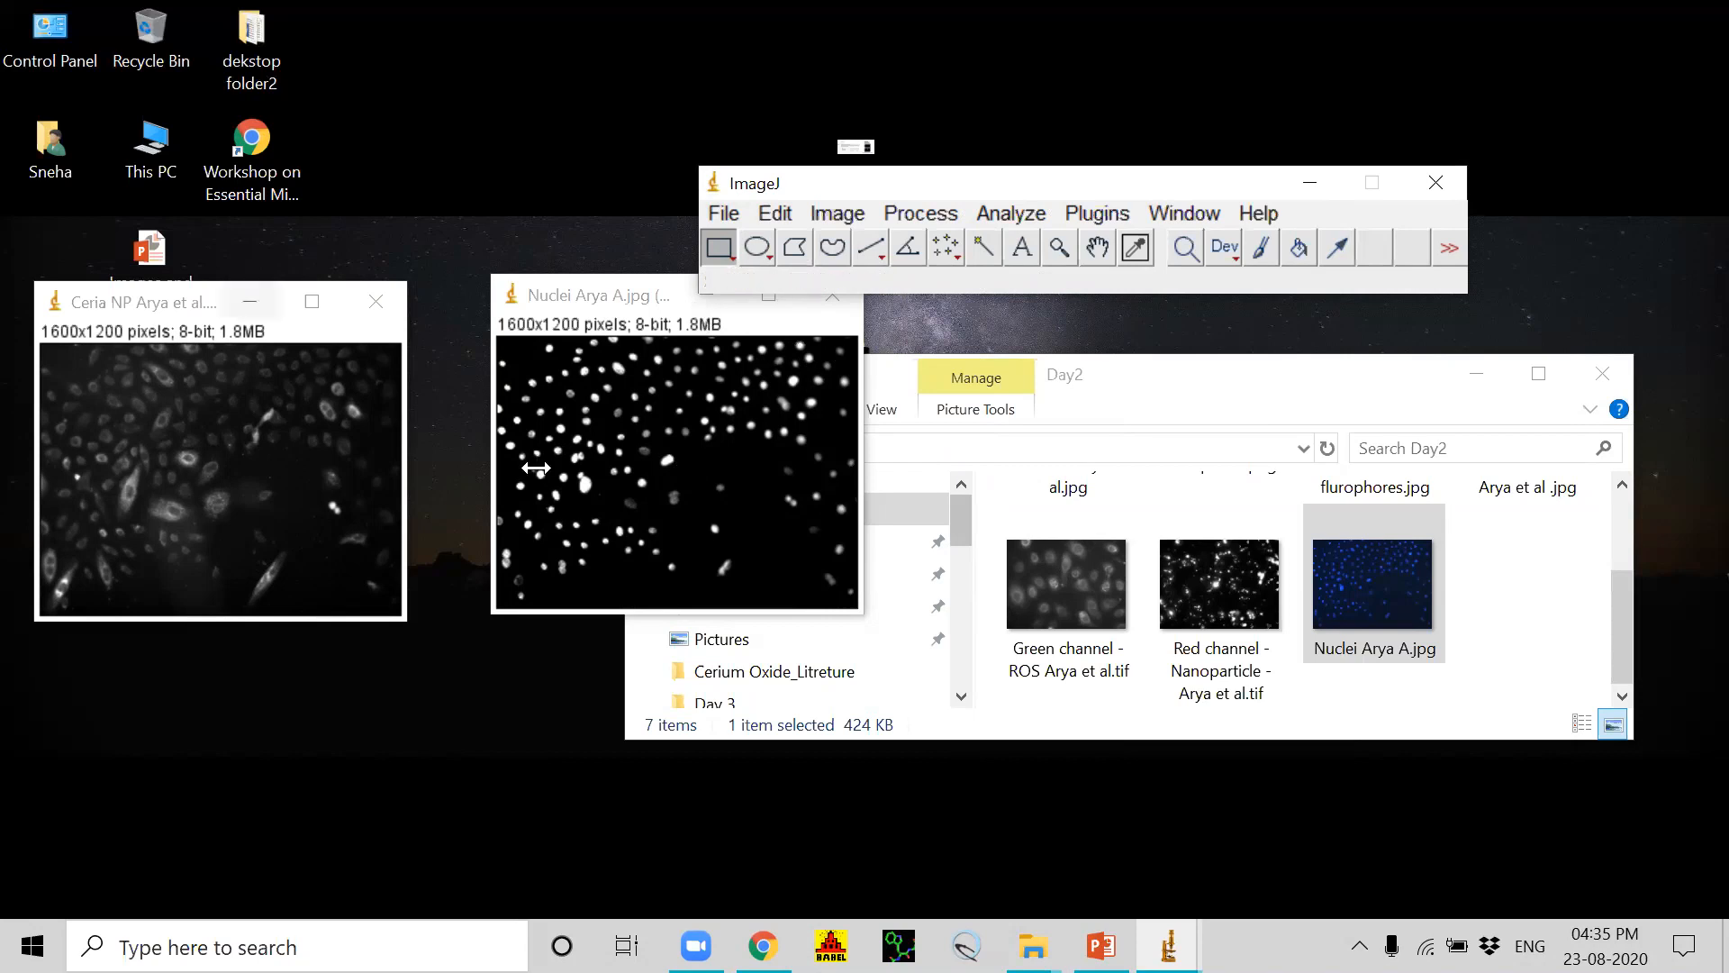
Step: Merge the channels into a composite with Ceria NP (red) as C1 red and Nuclei (blue) as C3 blue
{"action": "left_click", "coordinate": [140, 317]}
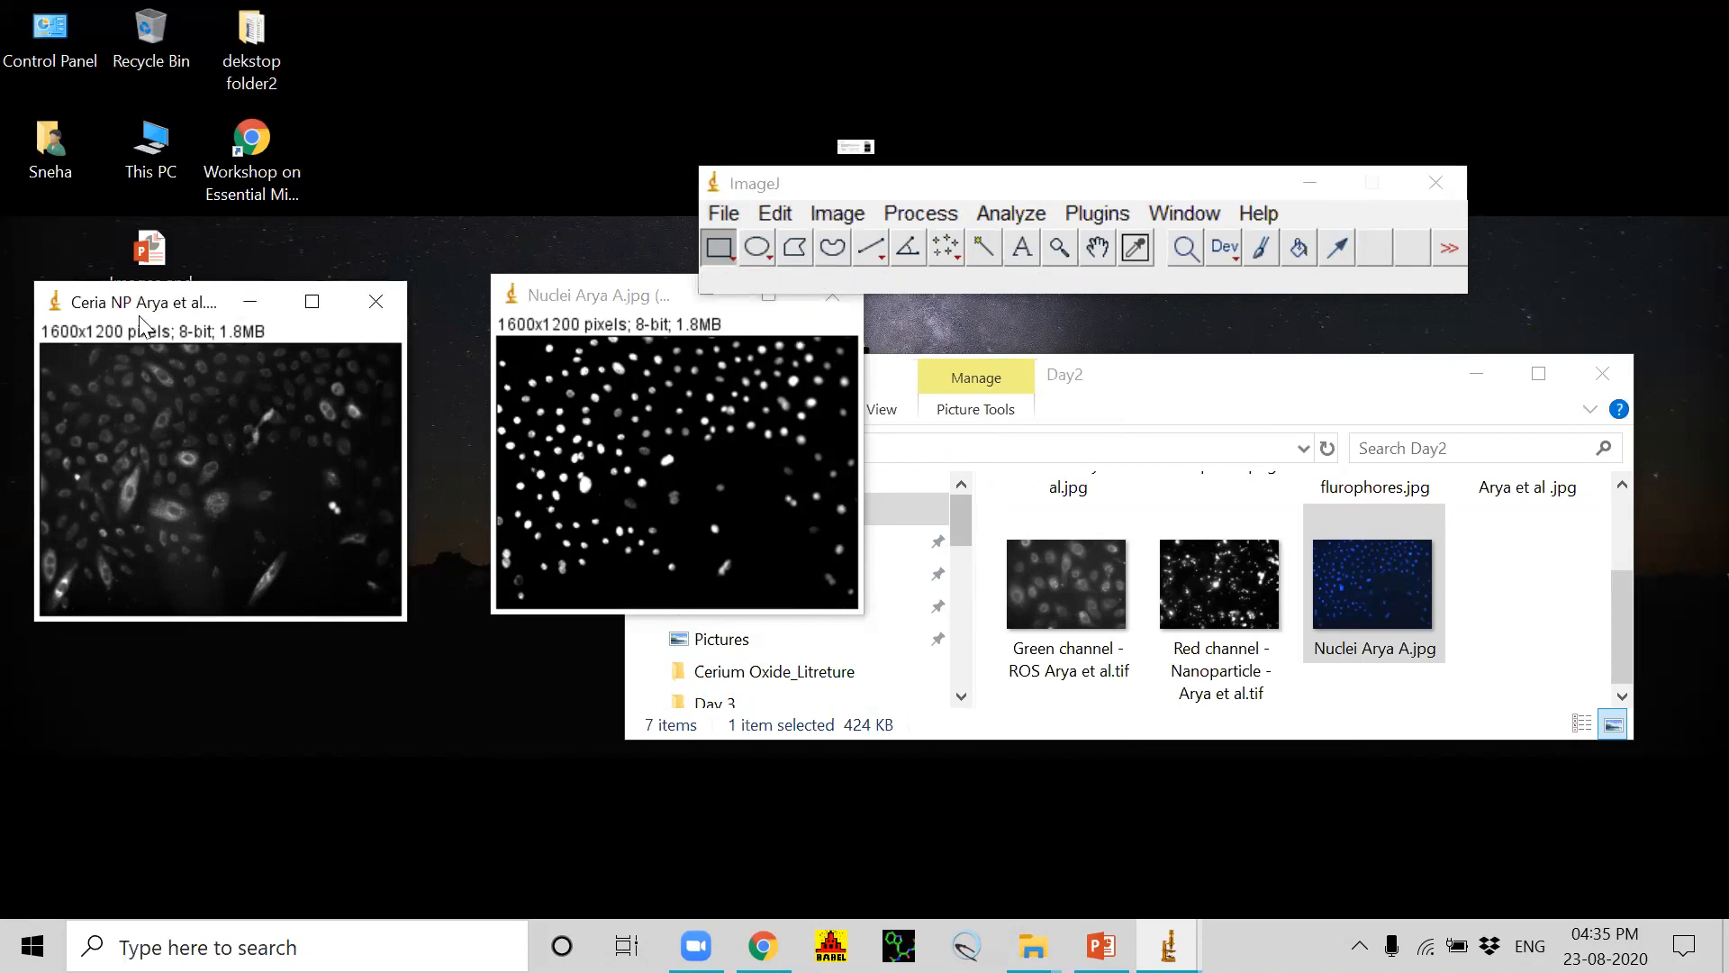
{"action": "left_click_drag", "start_coordinate": [226, 303], "coordinate": [310, 293]}
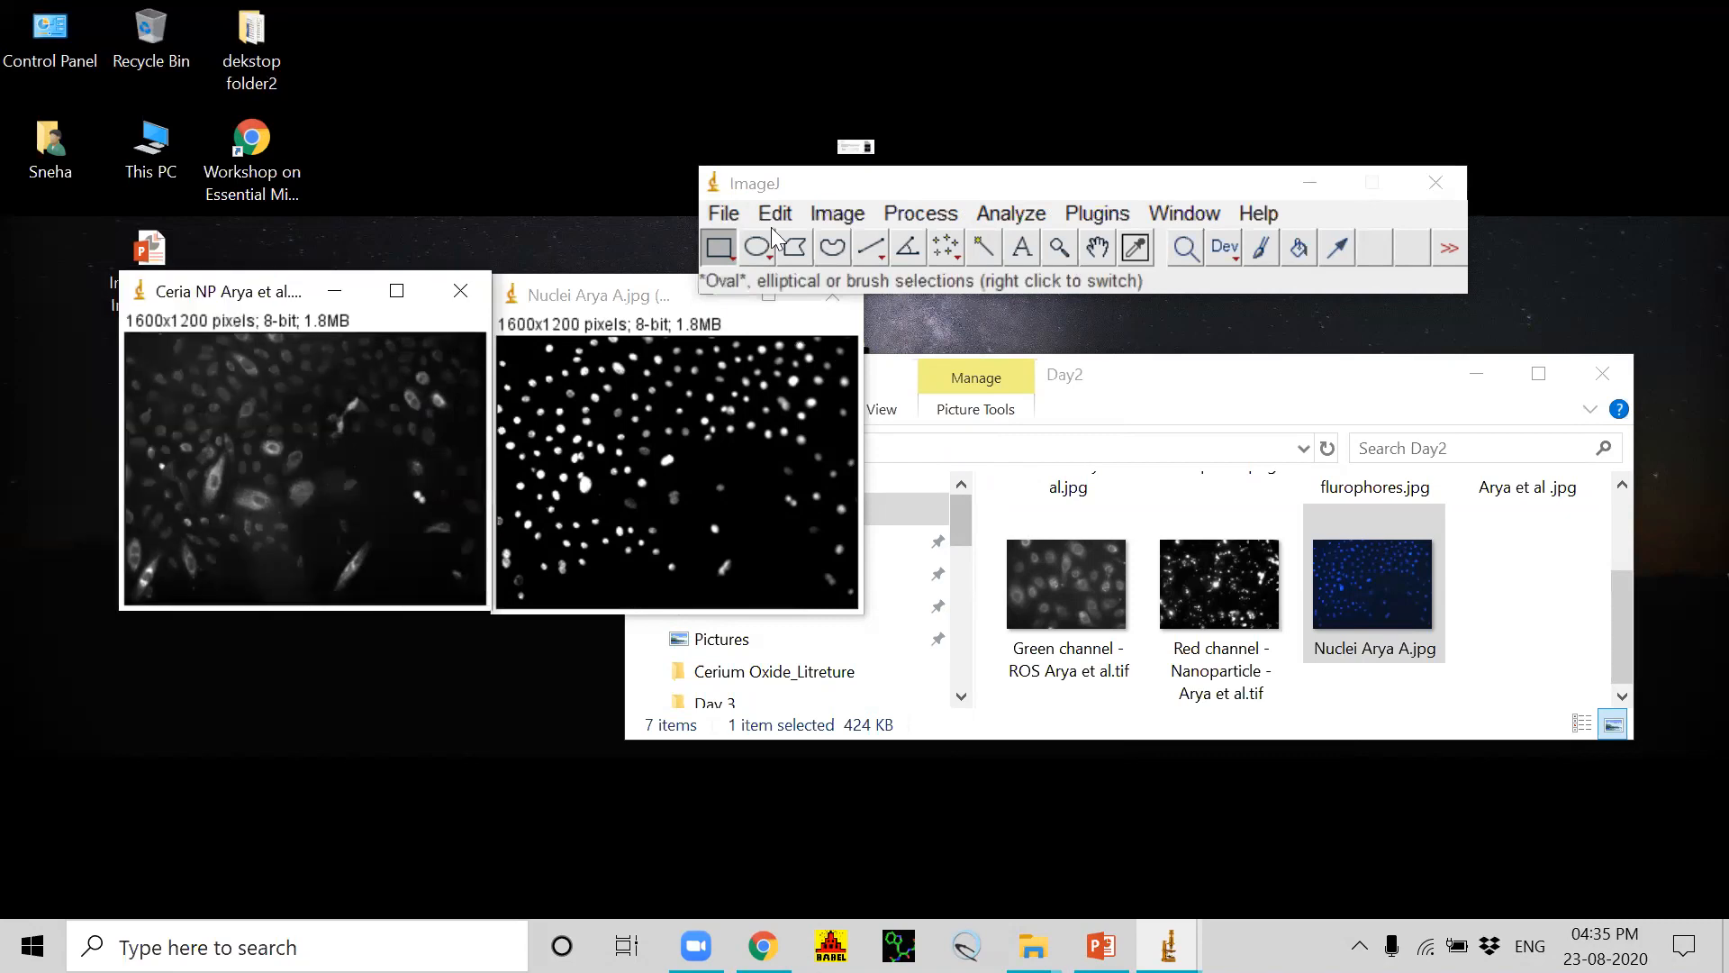
{"action": "left_click", "coordinate": [844, 215]}
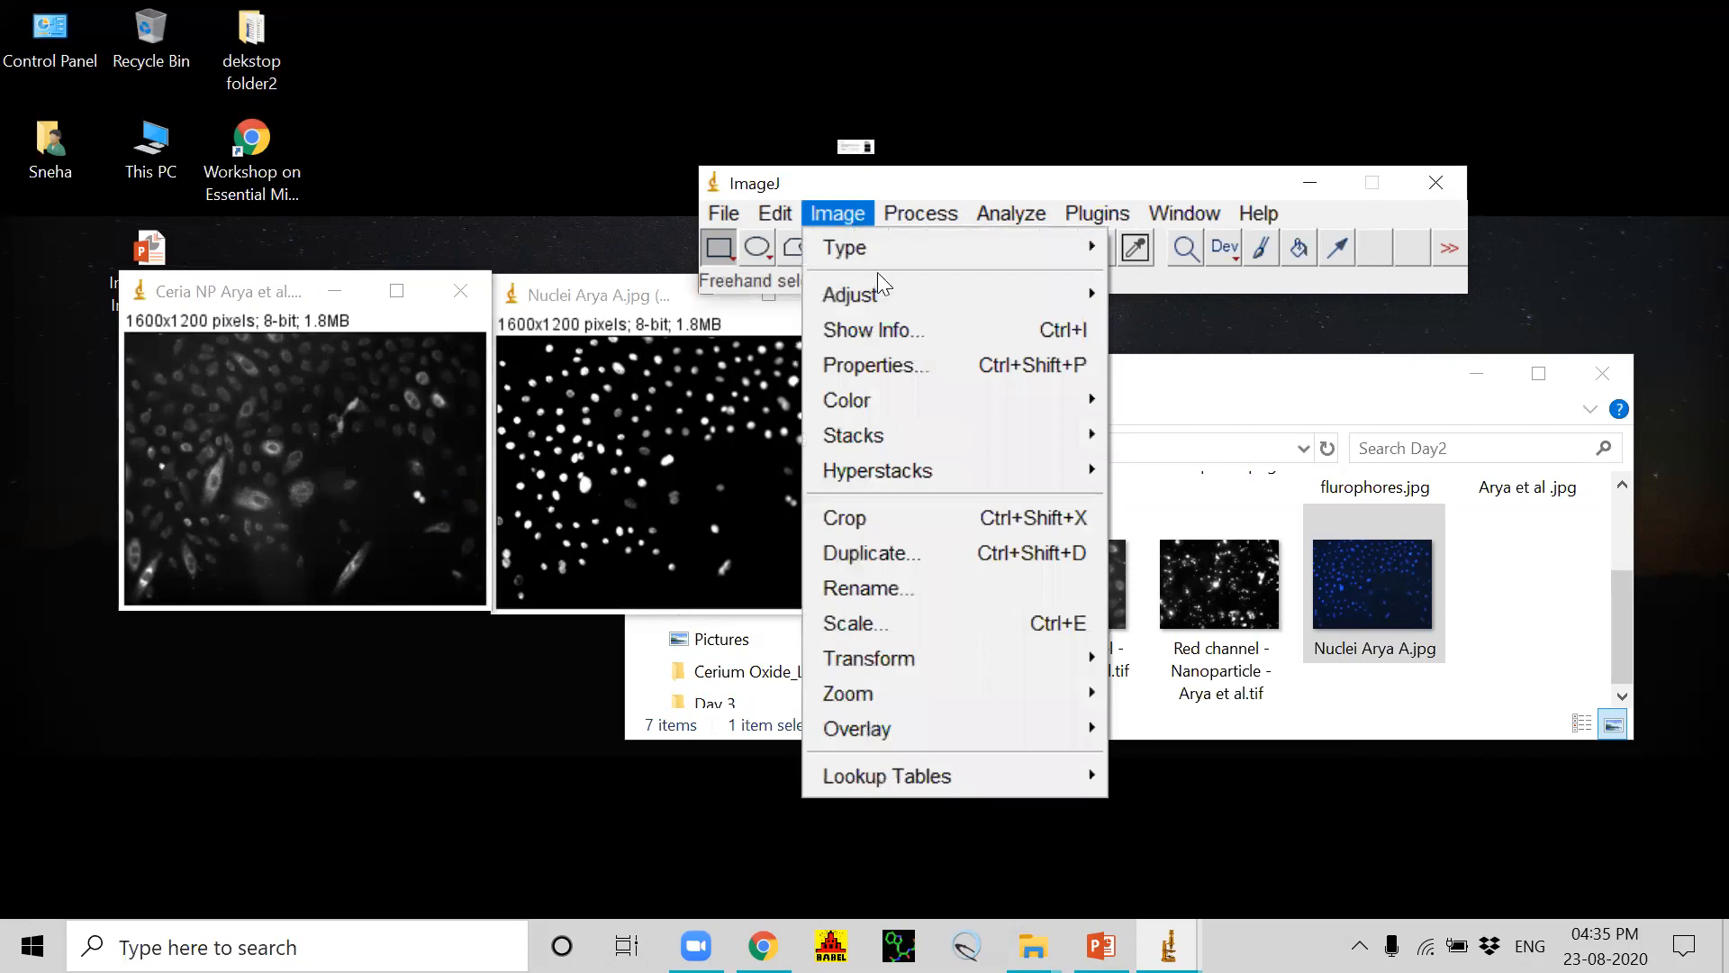
{"action": "mouse_move", "coordinate": [843, 398]}
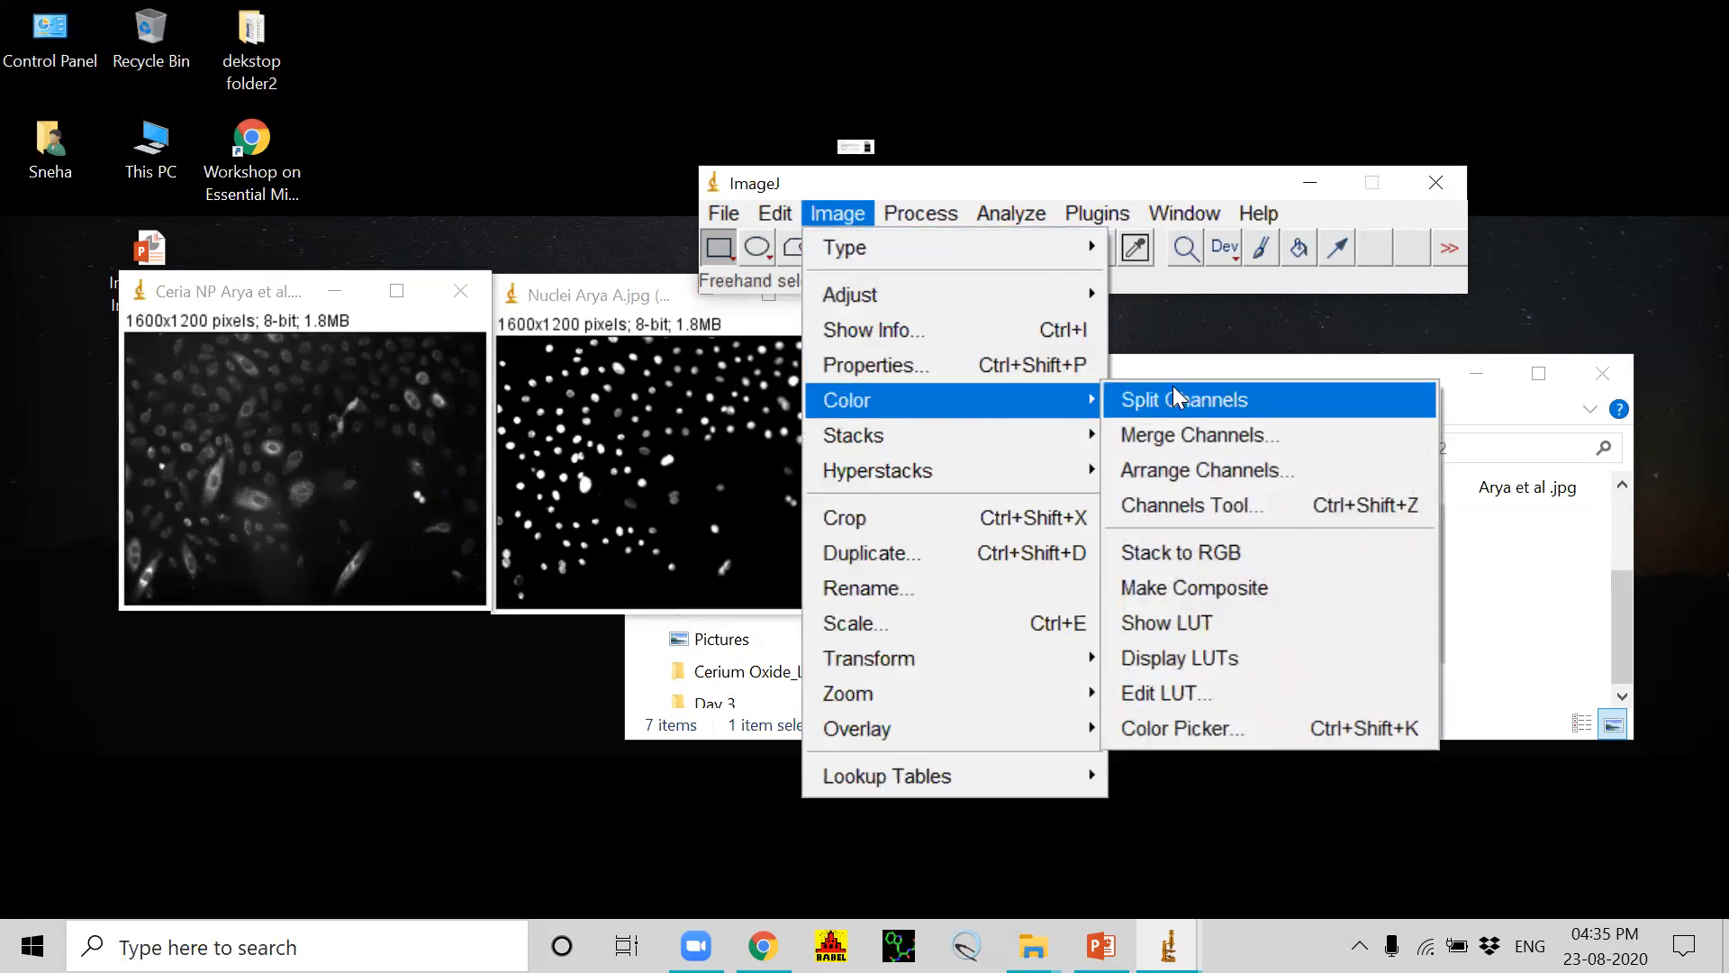
{"action": "left_click", "coordinate": [1166, 431]}
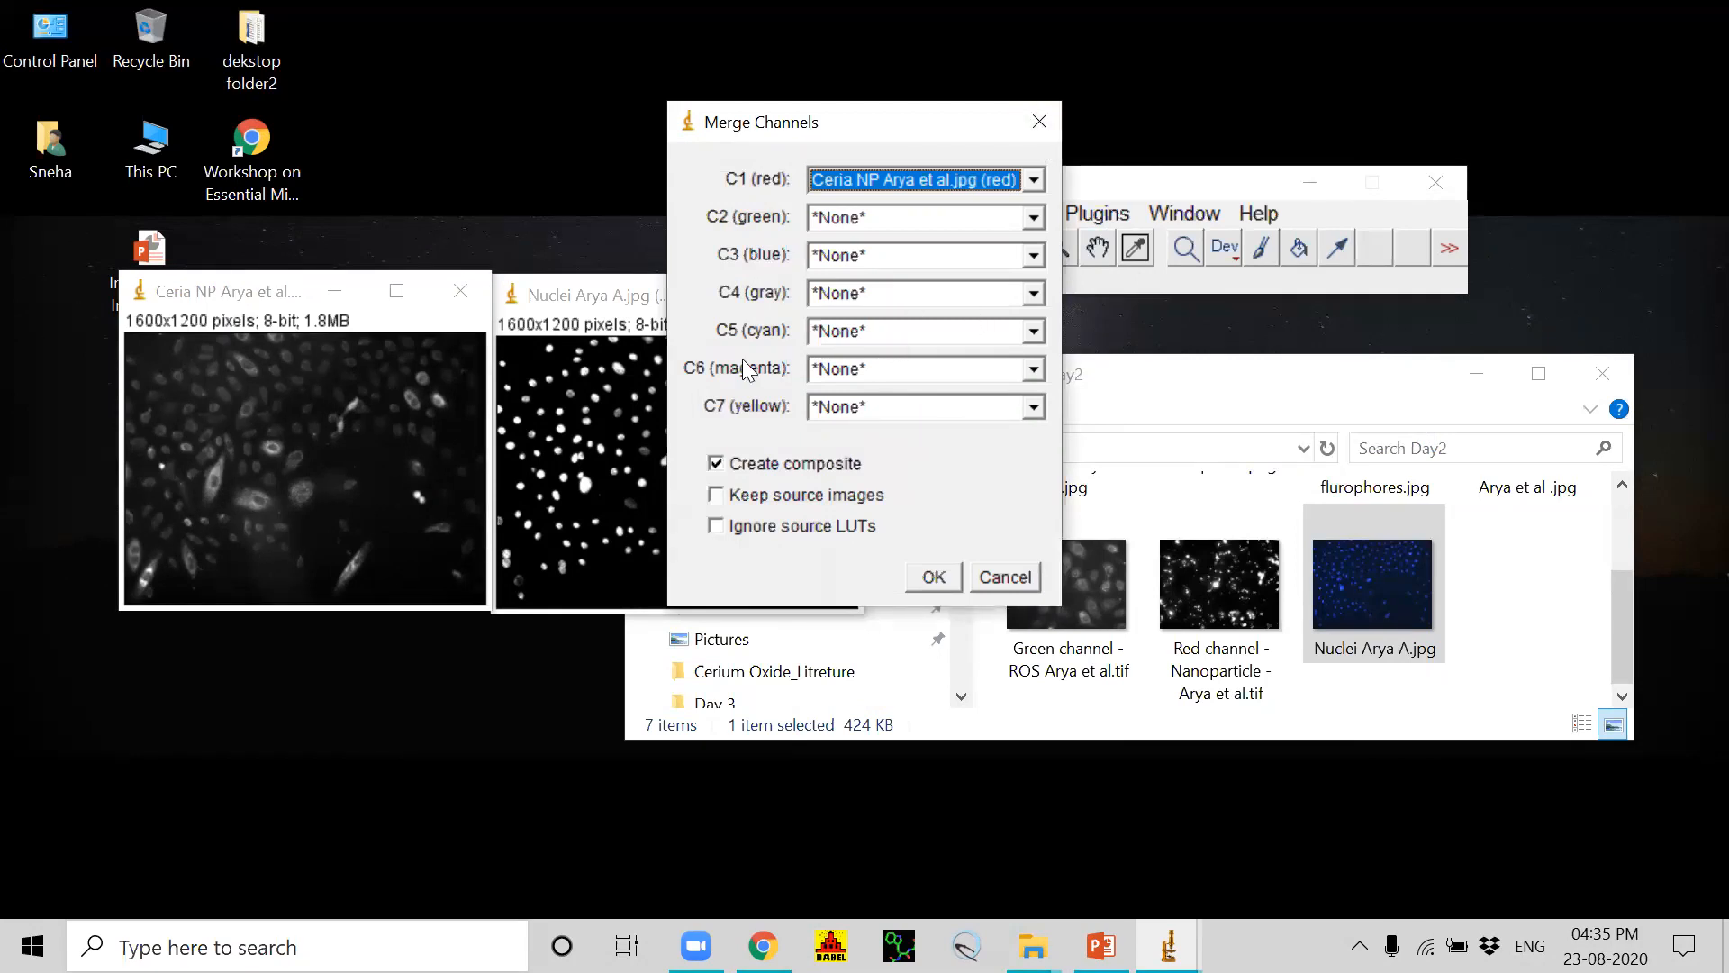
{"action": "left_click", "coordinate": [1034, 180]}
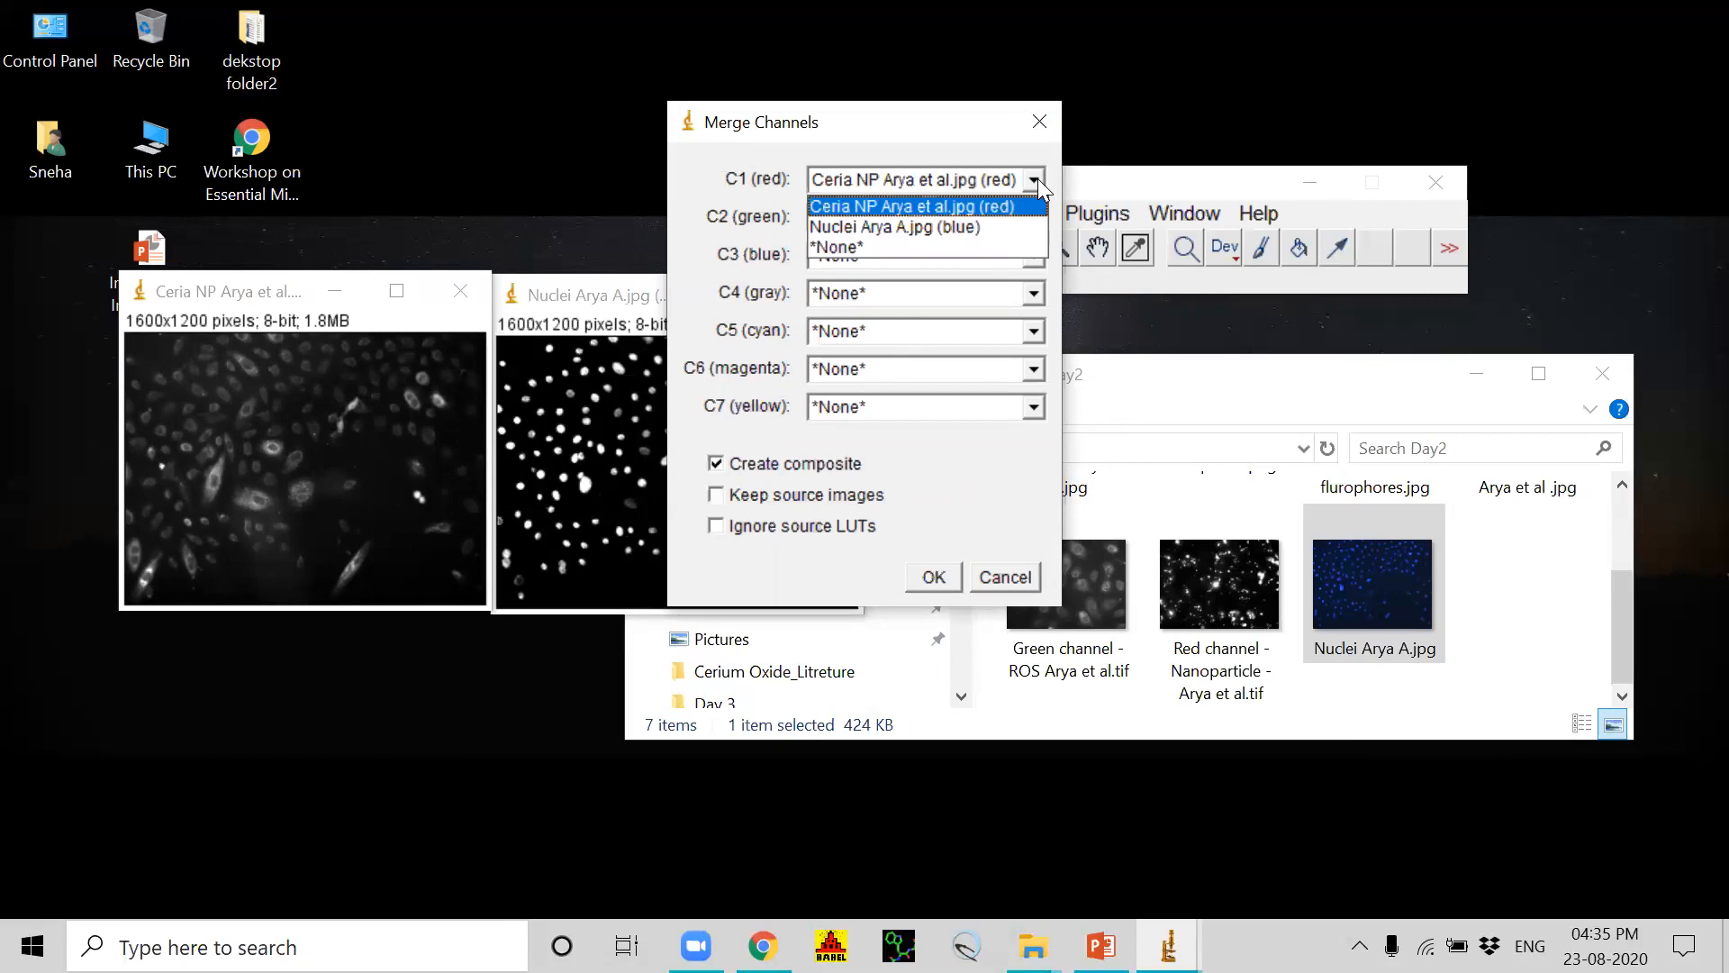
{"action": "left_click", "coordinate": [884, 207]}
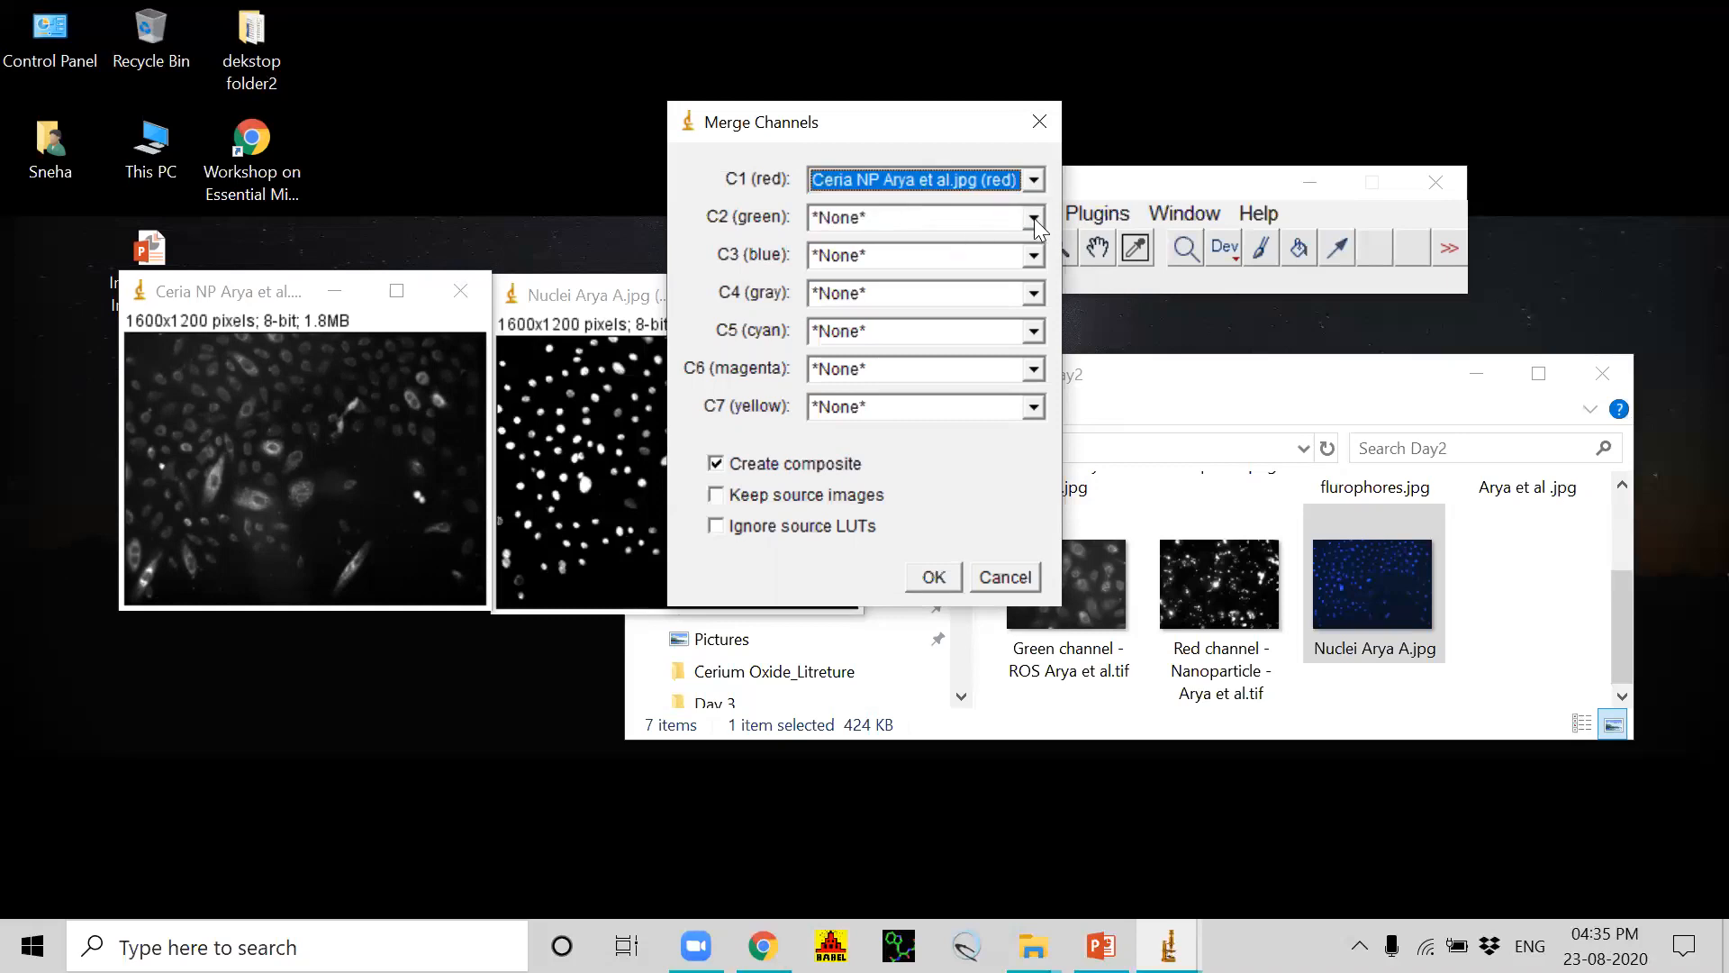
{"action": "left_click", "coordinate": [1035, 254]}
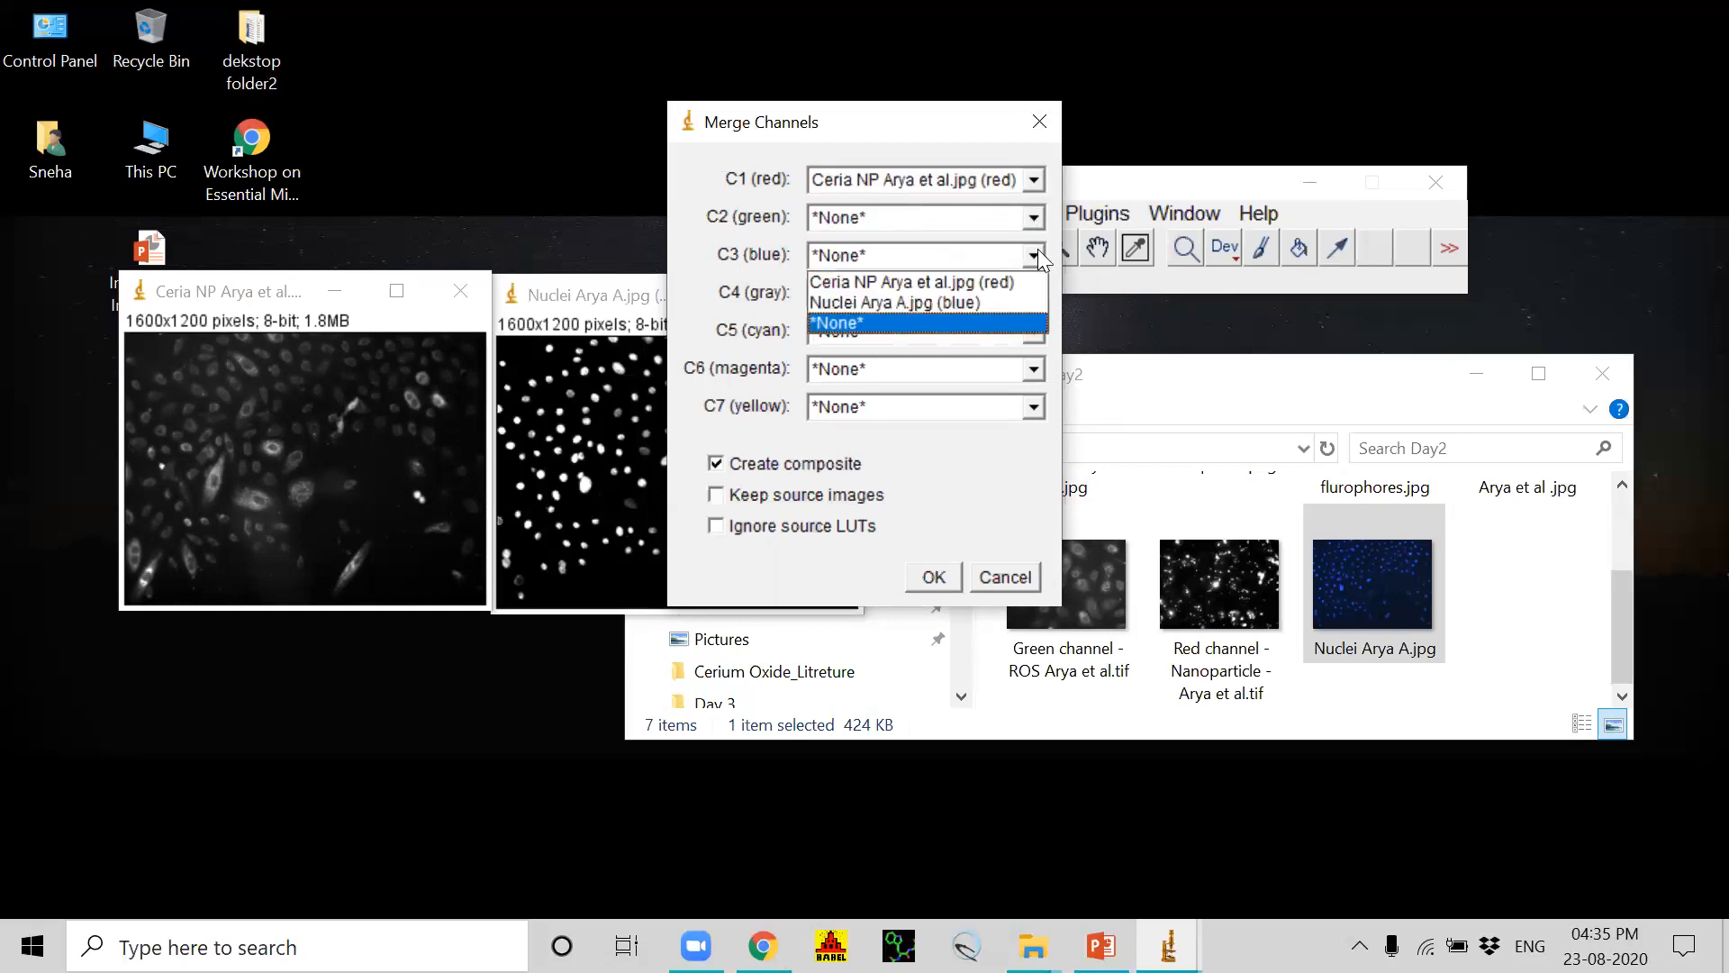
{"action": "left_click", "coordinate": [904, 300]}
{"action": "left_click", "coordinate": [932, 577]}
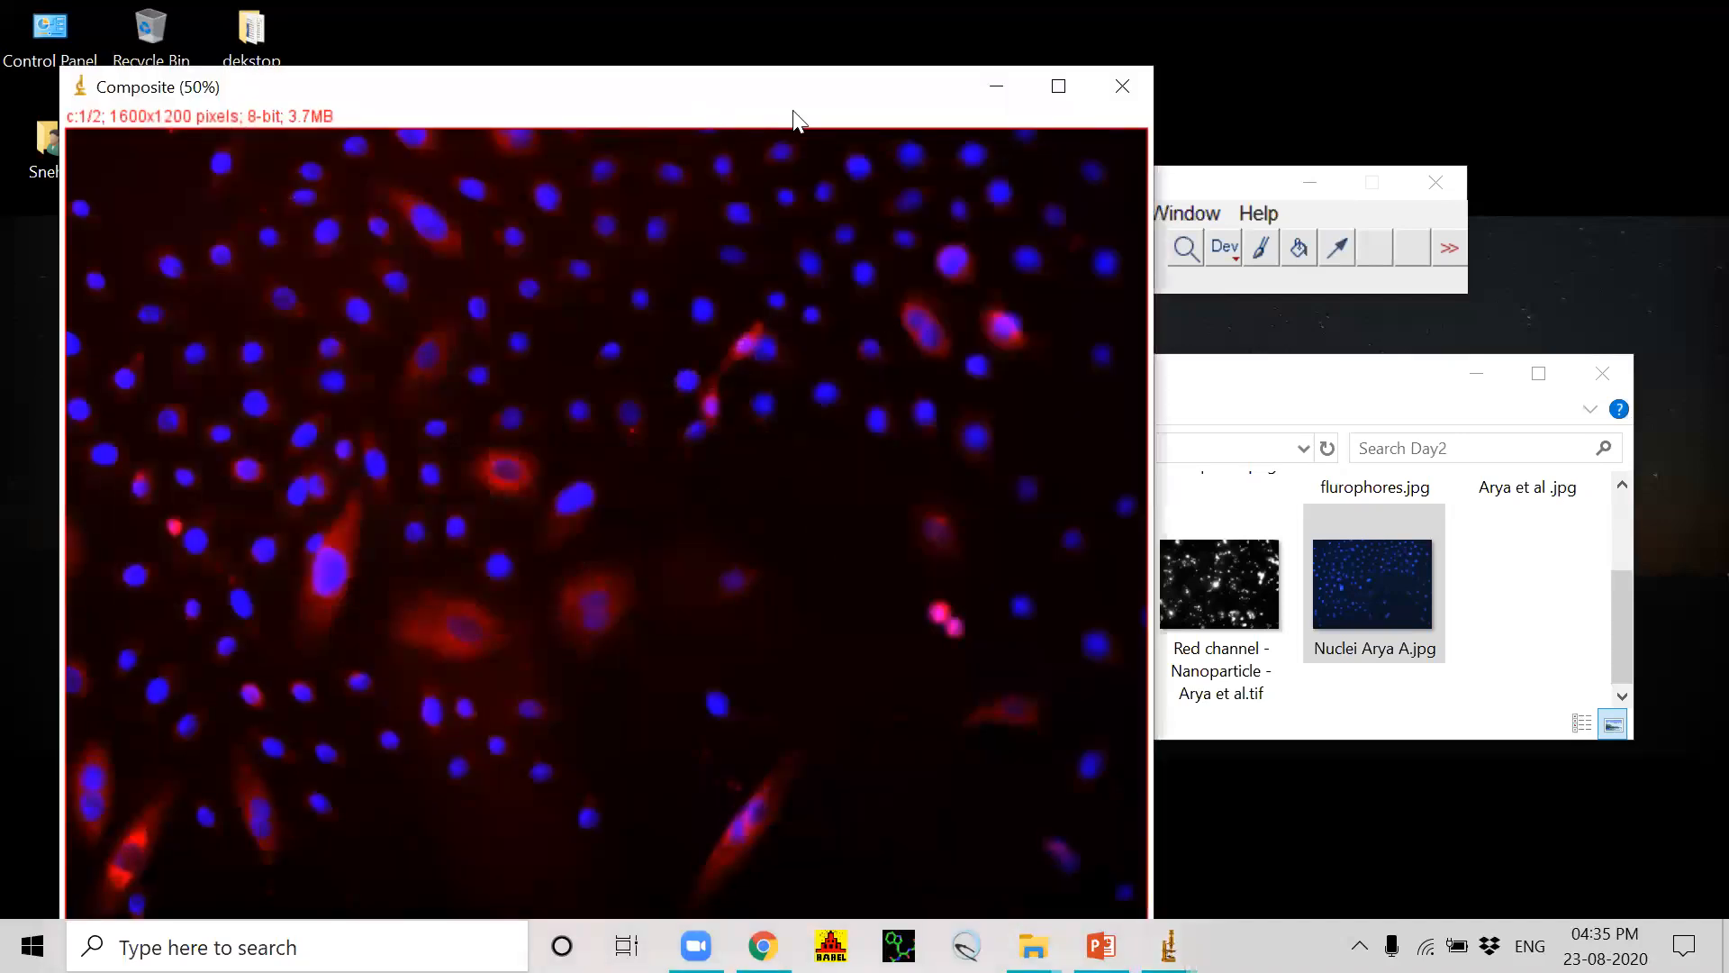
Step: Reposition the composite image and the ImageJ main window so that both are fully visible
{"action": "left_click_drag", "start_coordinate": [756, 76], "coordinate": [901, 266]}
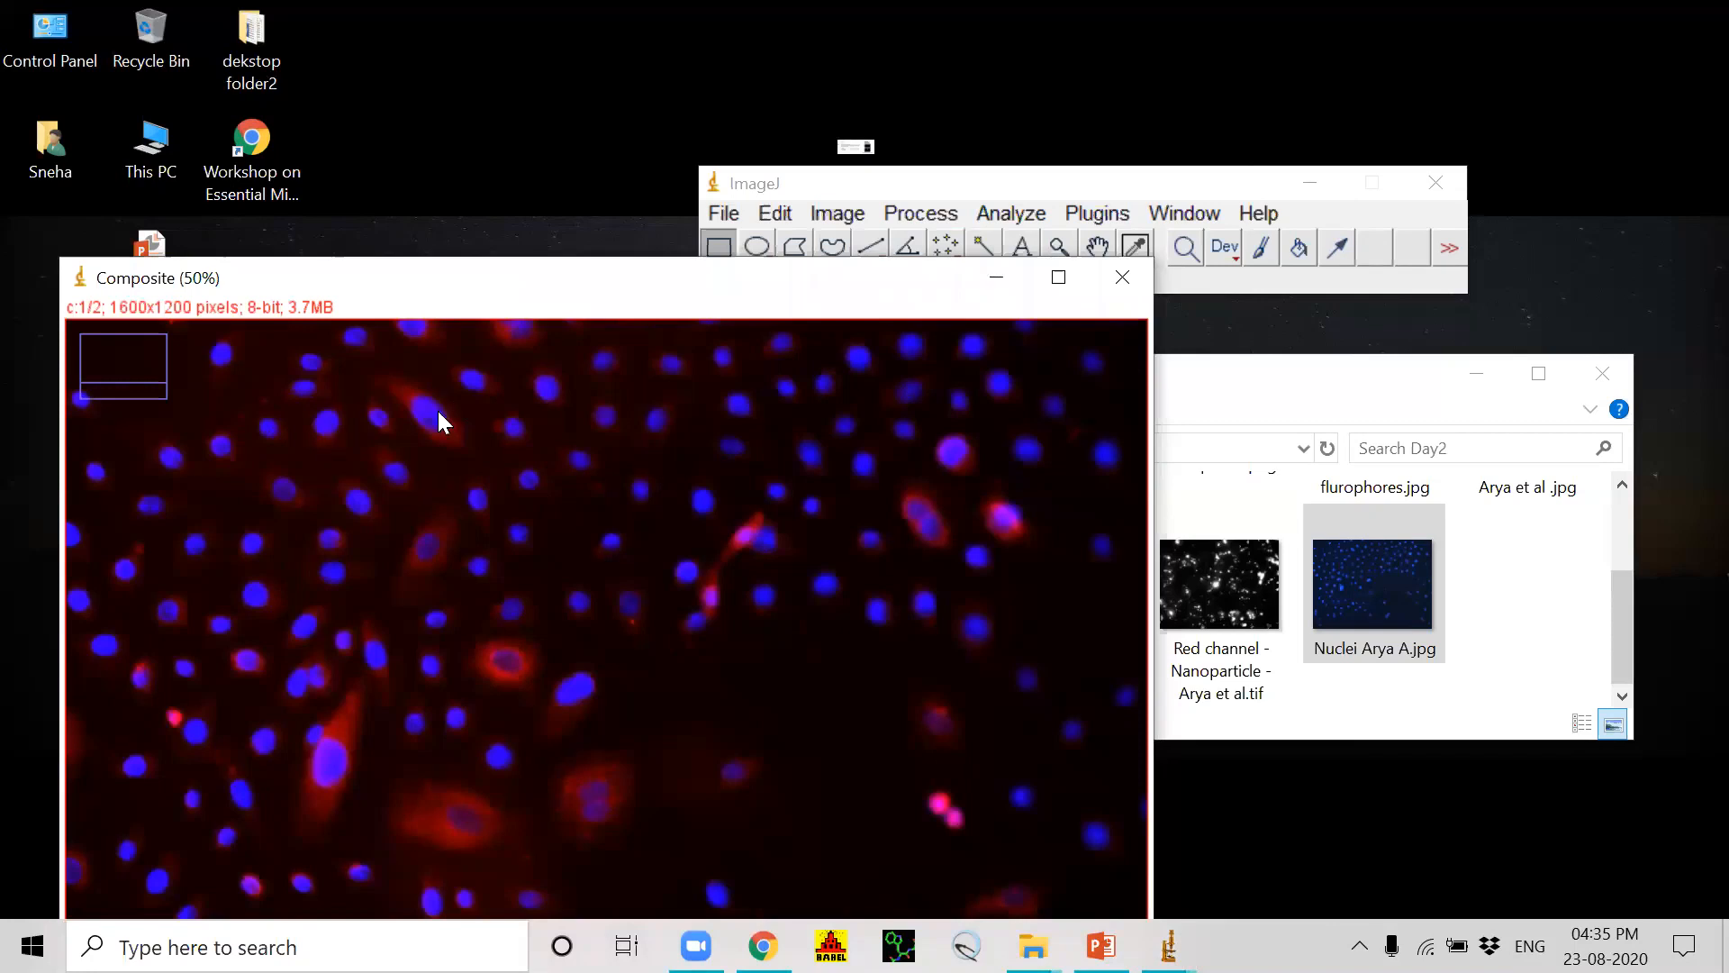
{"action": "left_click_drag", "start_coordinate": [646, 297], "coordinate": [910, 306]}
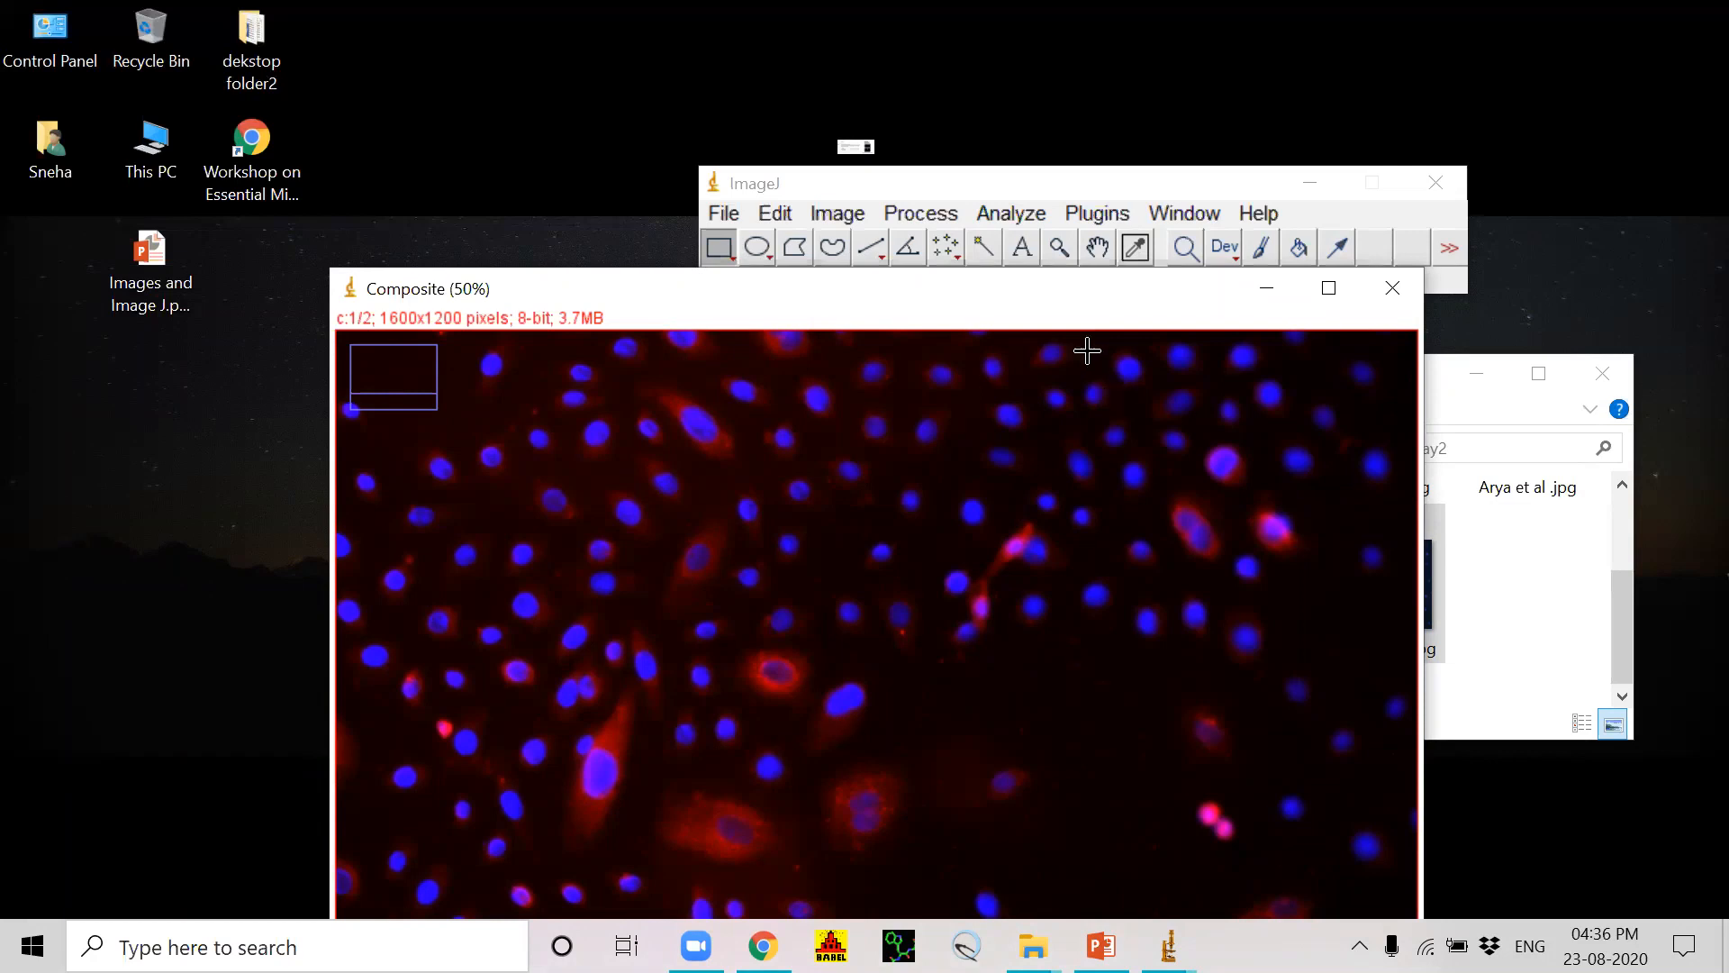
{"action": "left_click", "coordinate": [1095, 174]}
{"action": "left_click_drag", "start_coordinate": [1139, 56], "coordinate": [1140, 51]}
{"action": "left_click", "coordinate": [927, 313]}
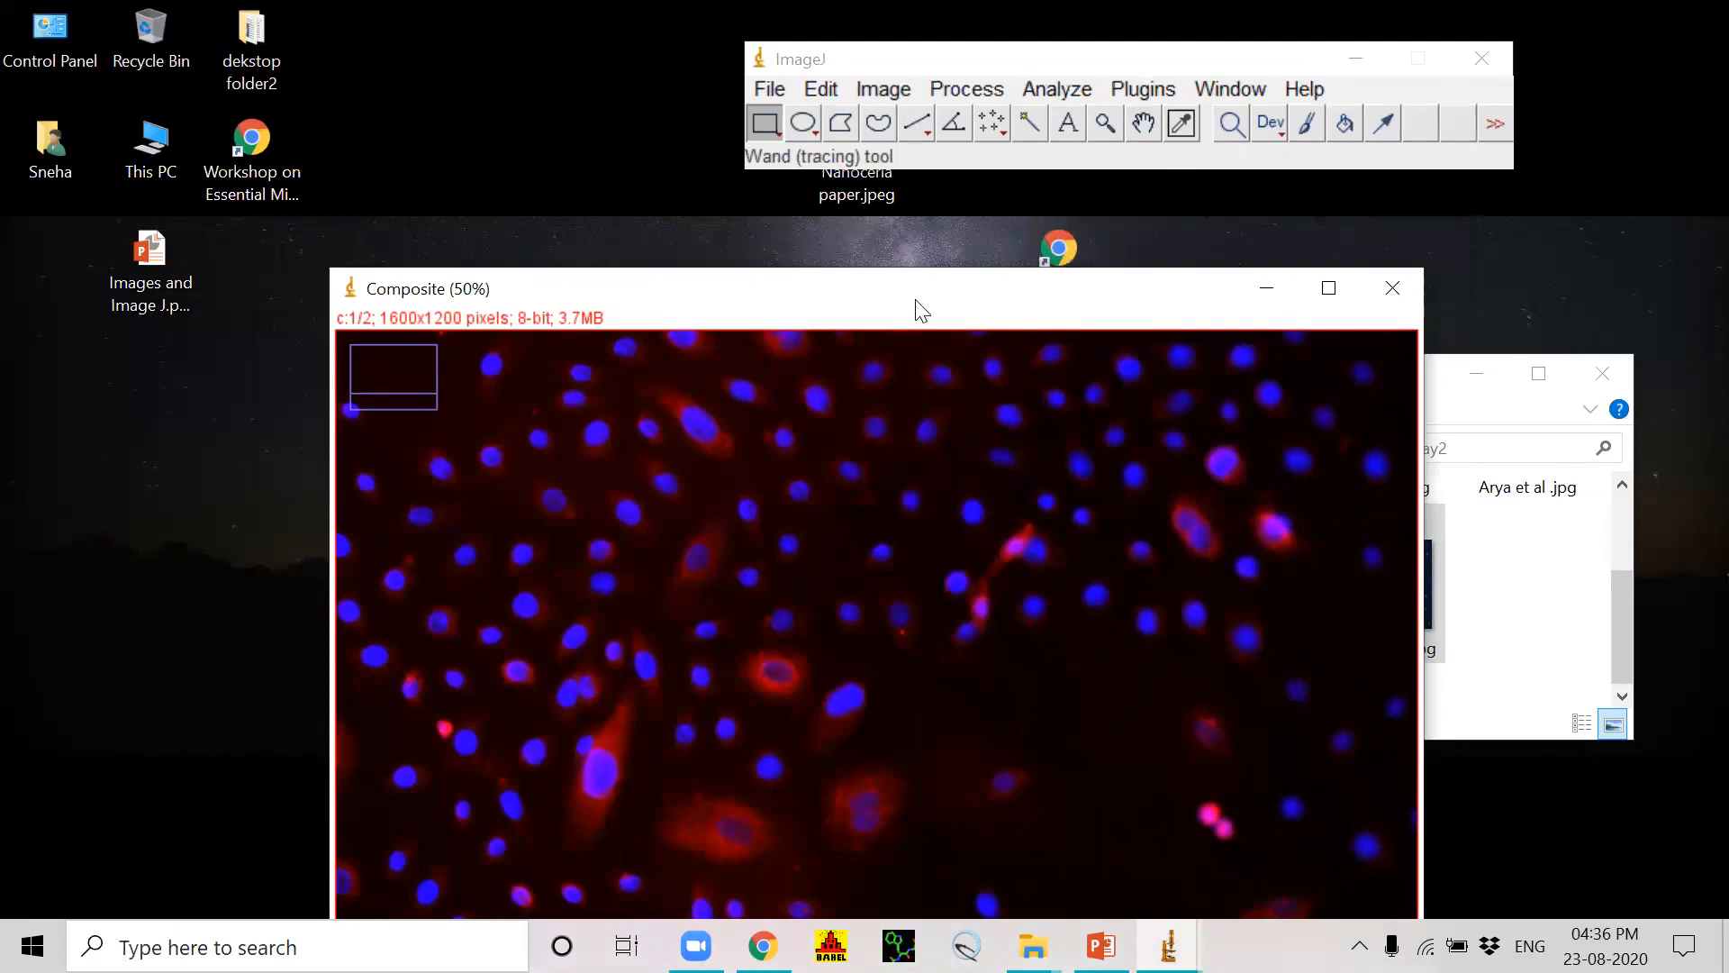
{"action": "left_click_drag", "start_coordinate": [921, 311], "coordinate": [1071, 231]}
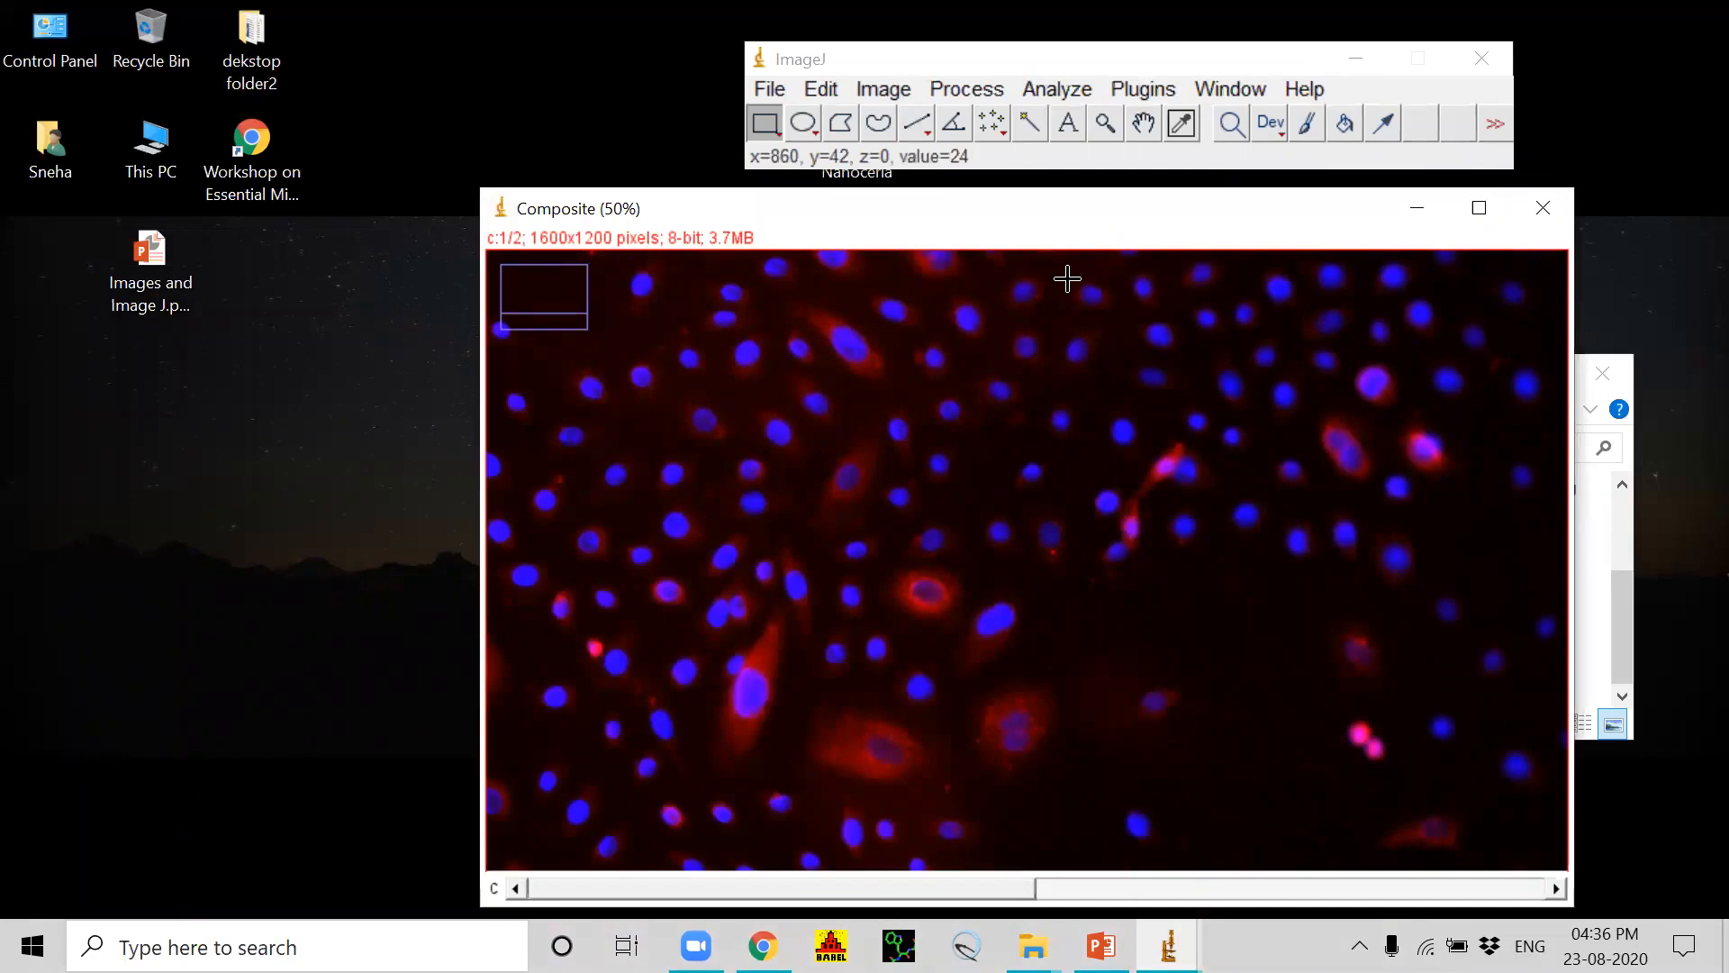
Step: Save the composite image as Composite.png in the Day2 folder, replacing the existing file
{"action": "left_click", "coordinate": [768, 91]}
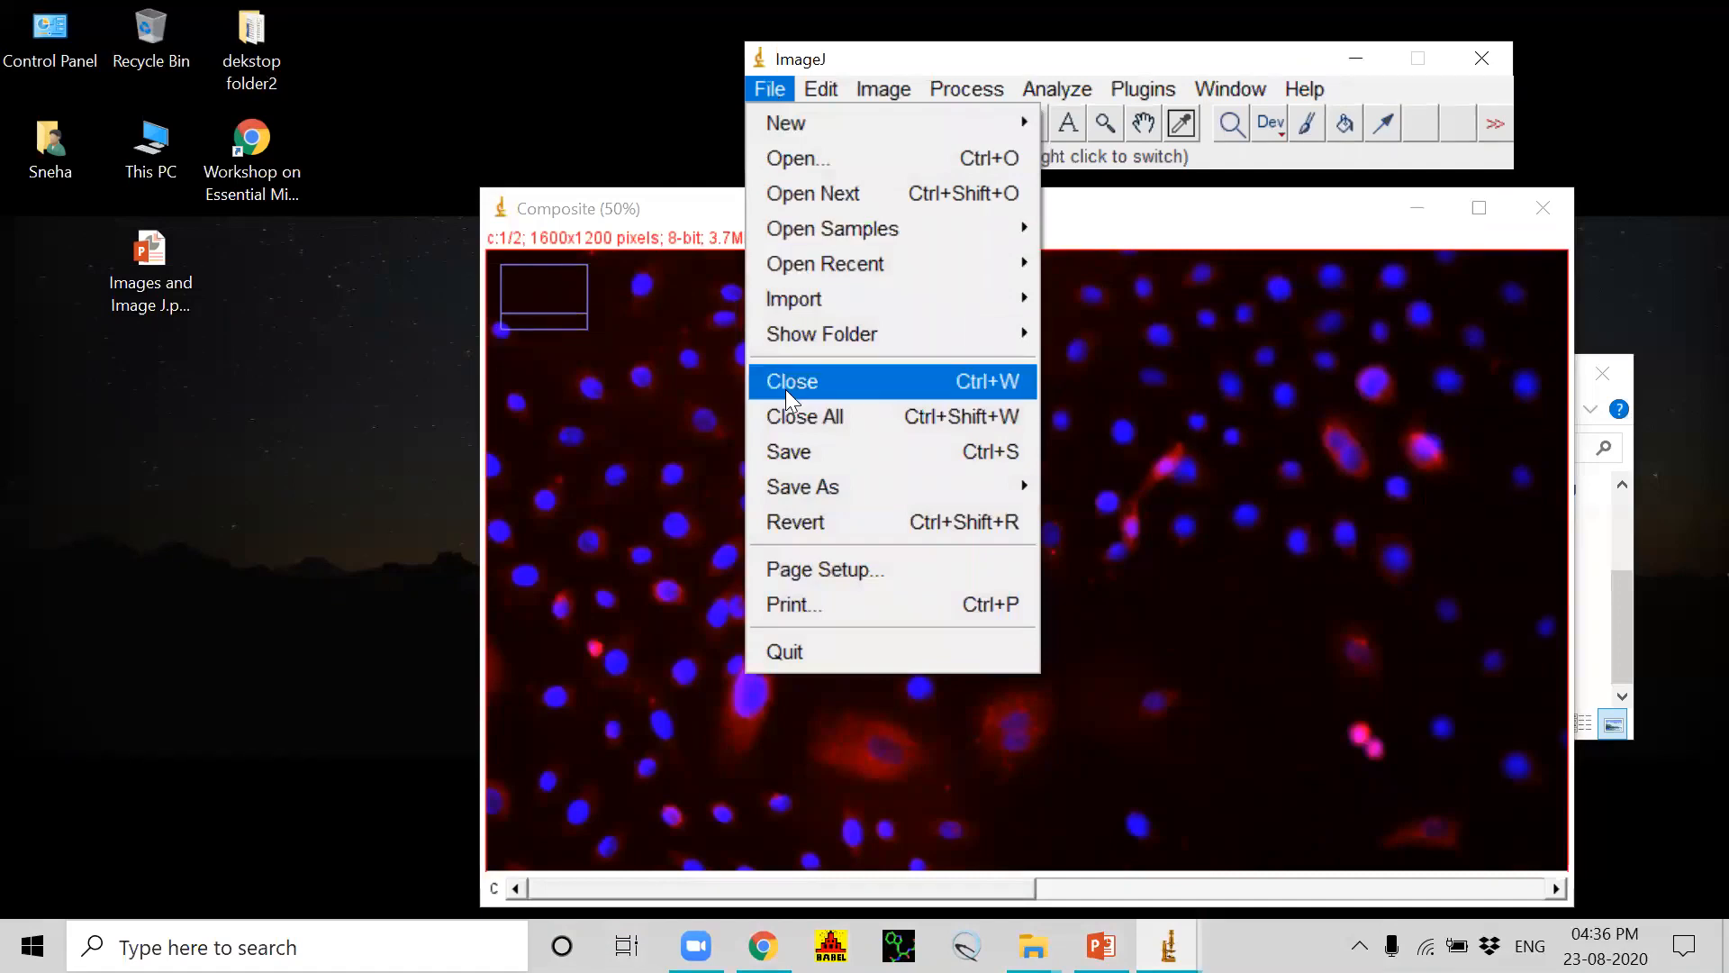
{"action": "left_click", "coordinate": [784, 453]}
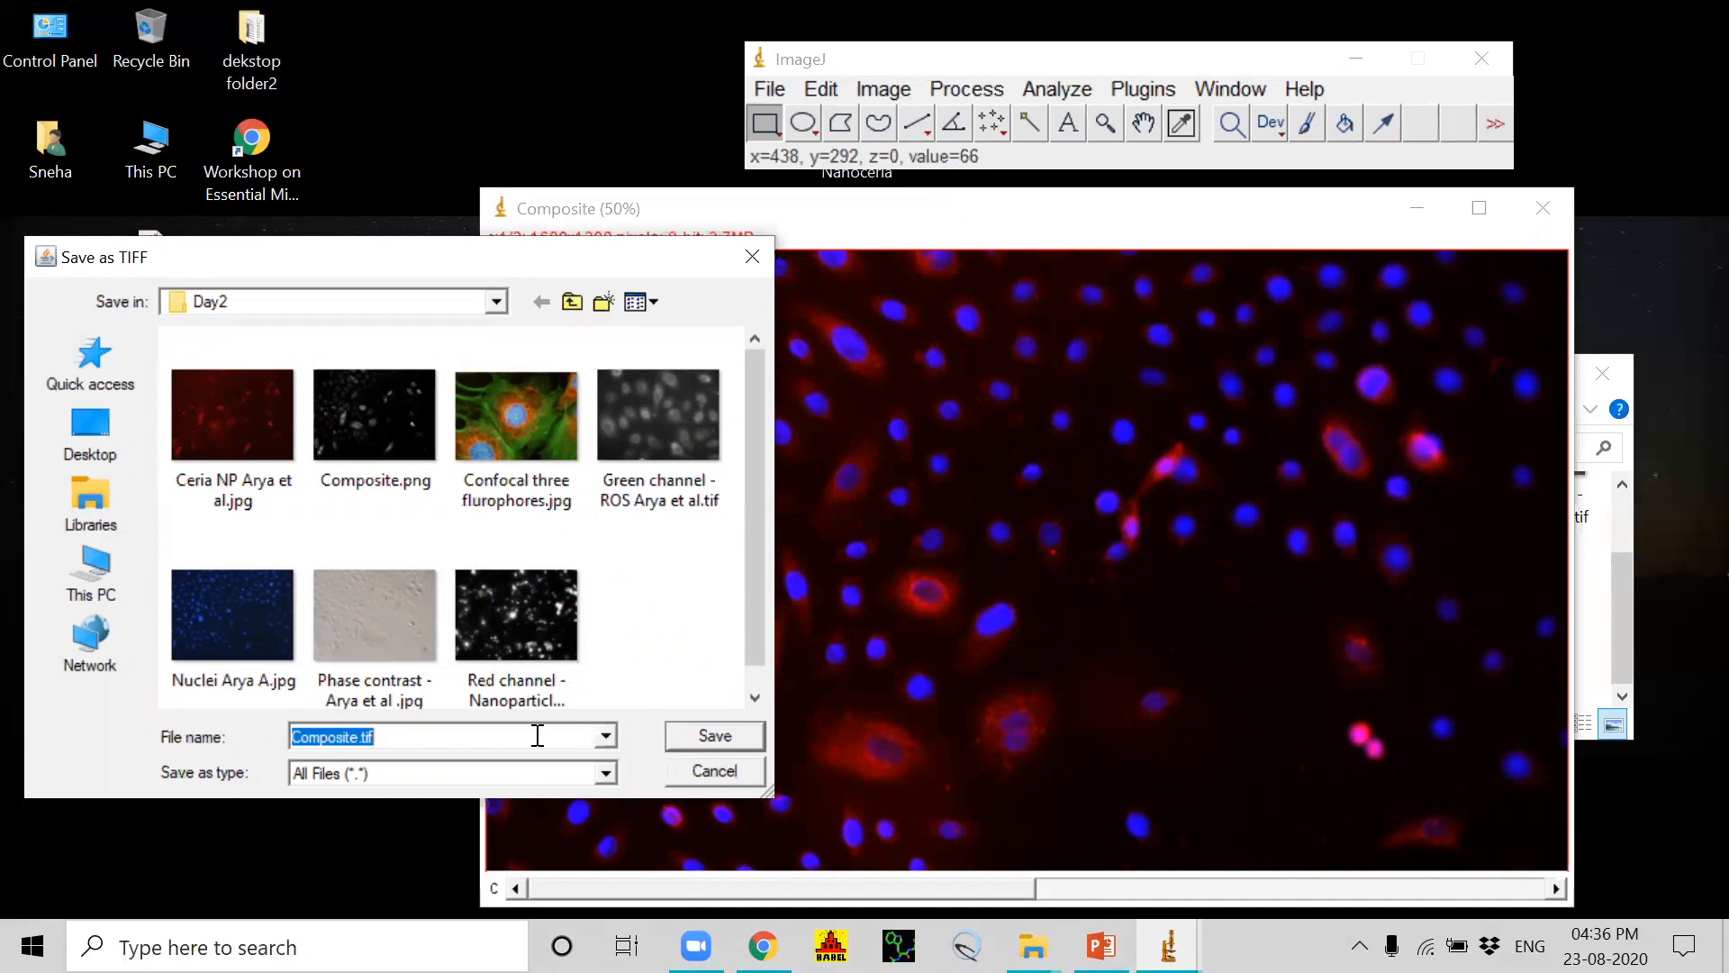
{"action": "left_click", "coordinate": [448, 731]}
{"action": "key", "text": "BackSpace"}
{"action": "key", "text": "BackSpace"}
{"action": "key", "text": "BackSpace"}
{"action": "type", "text": "png"}
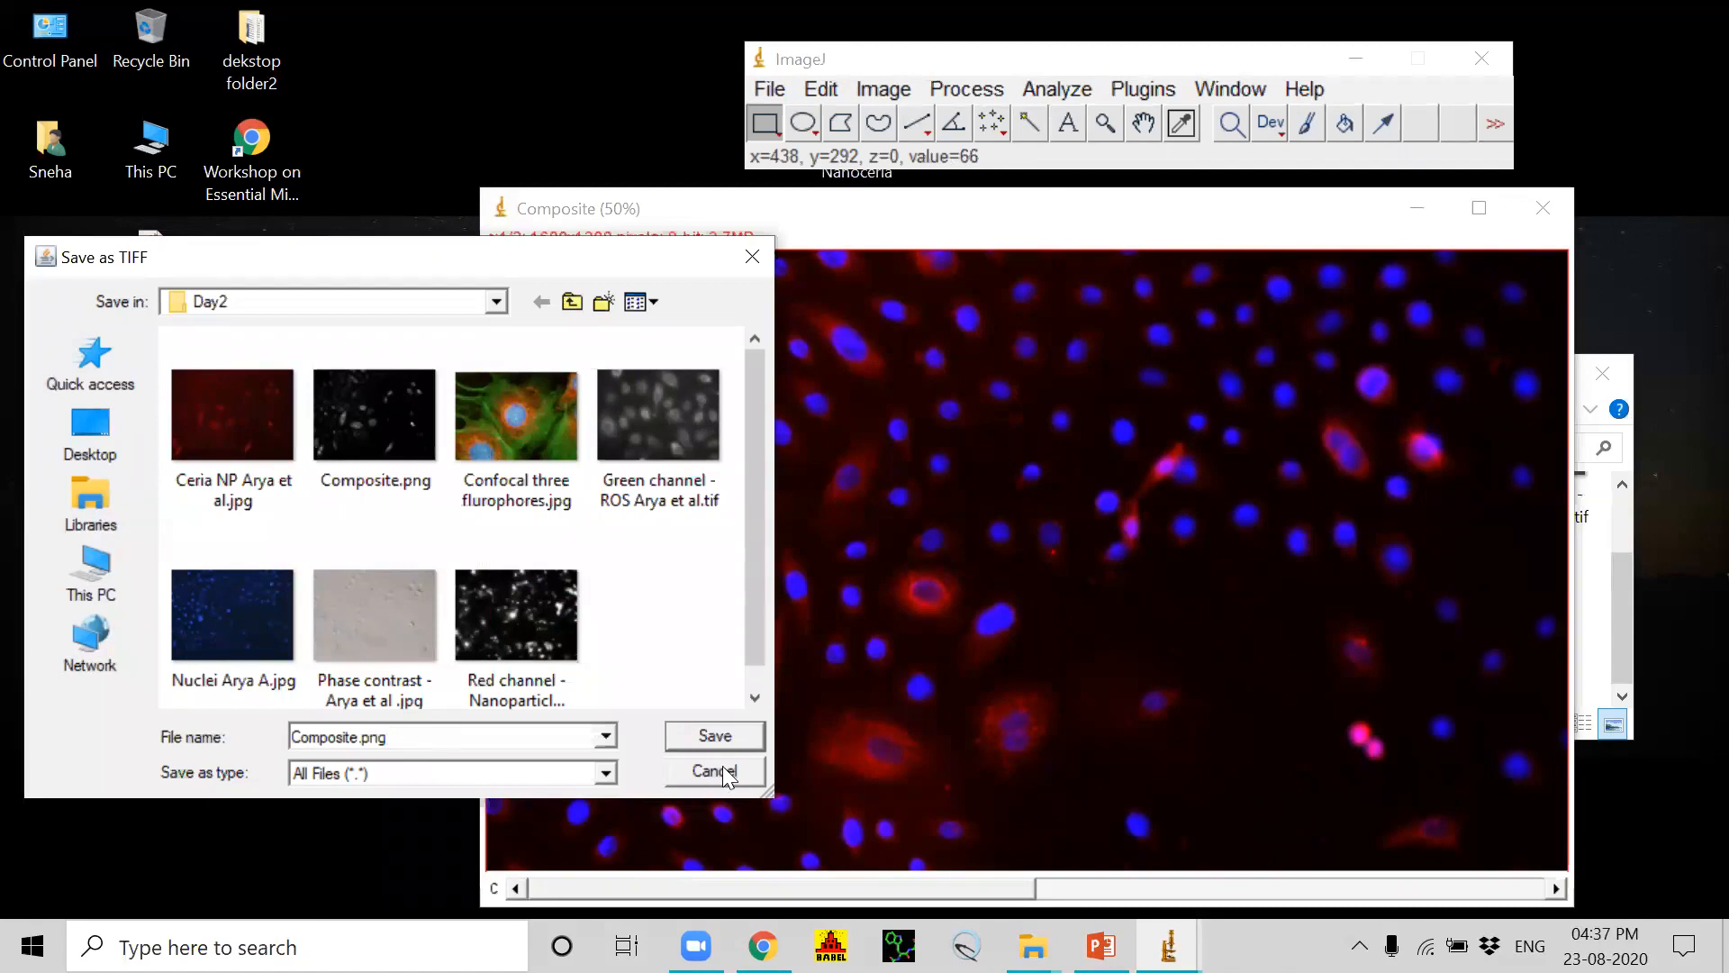
{"action": "left_click", "coordinate": [701, 728]}
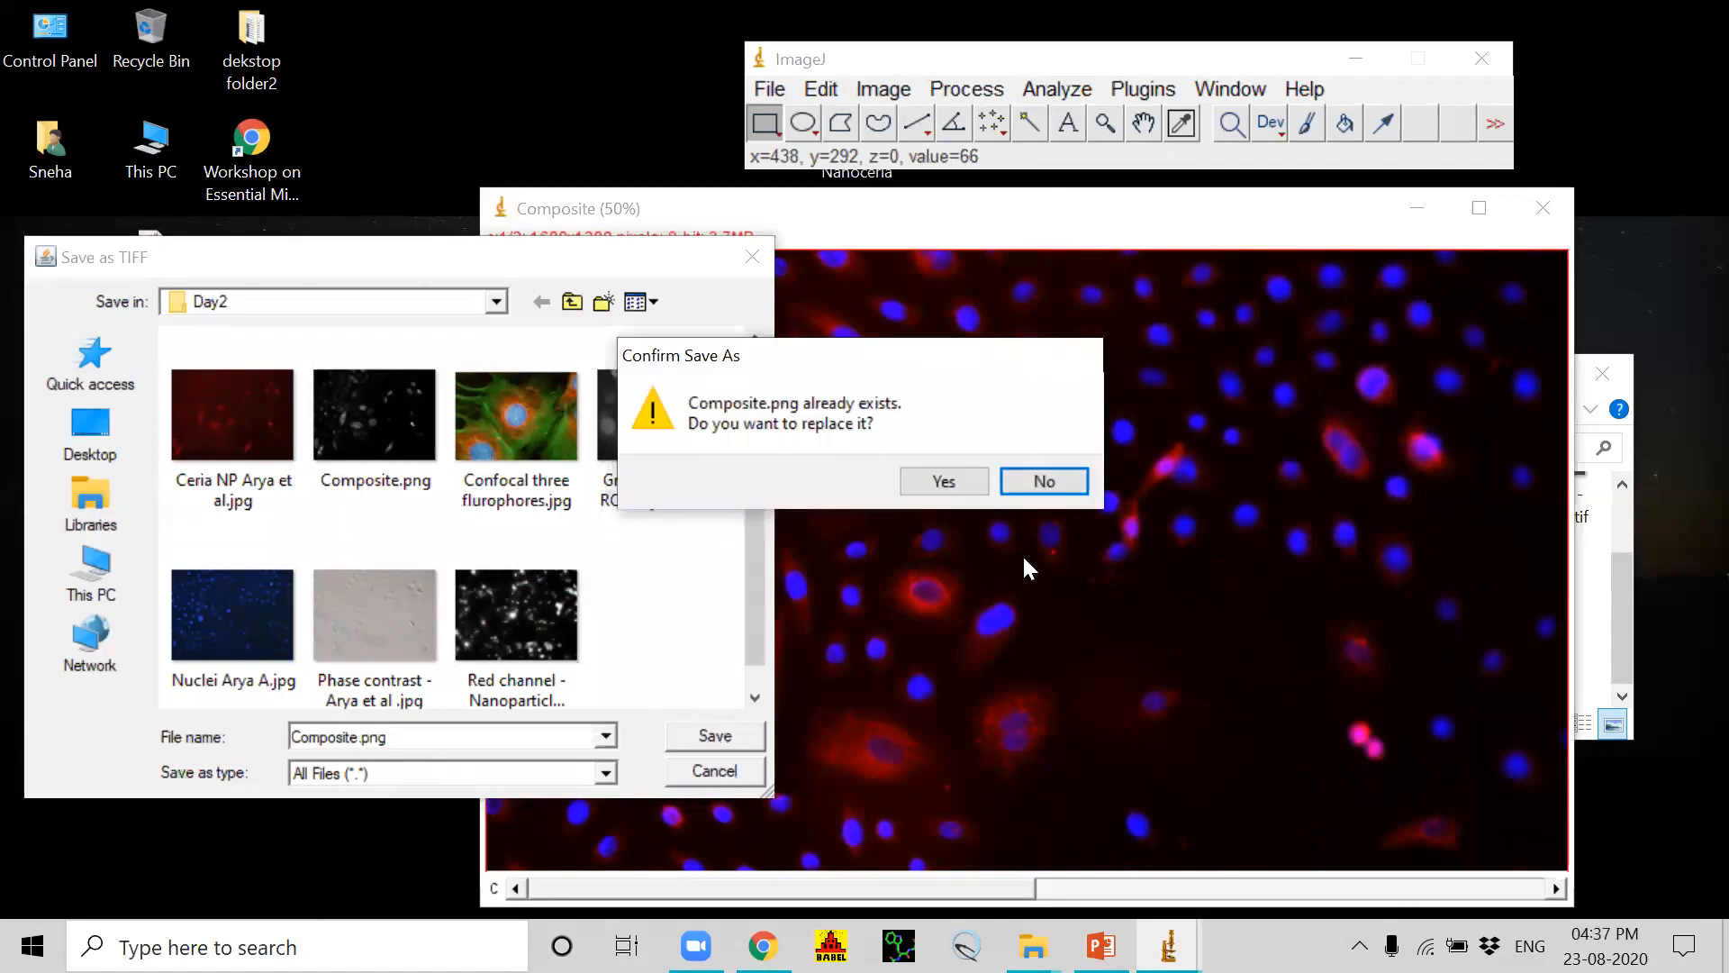
{"action": "left_click", "coordinate": [952, 479]}
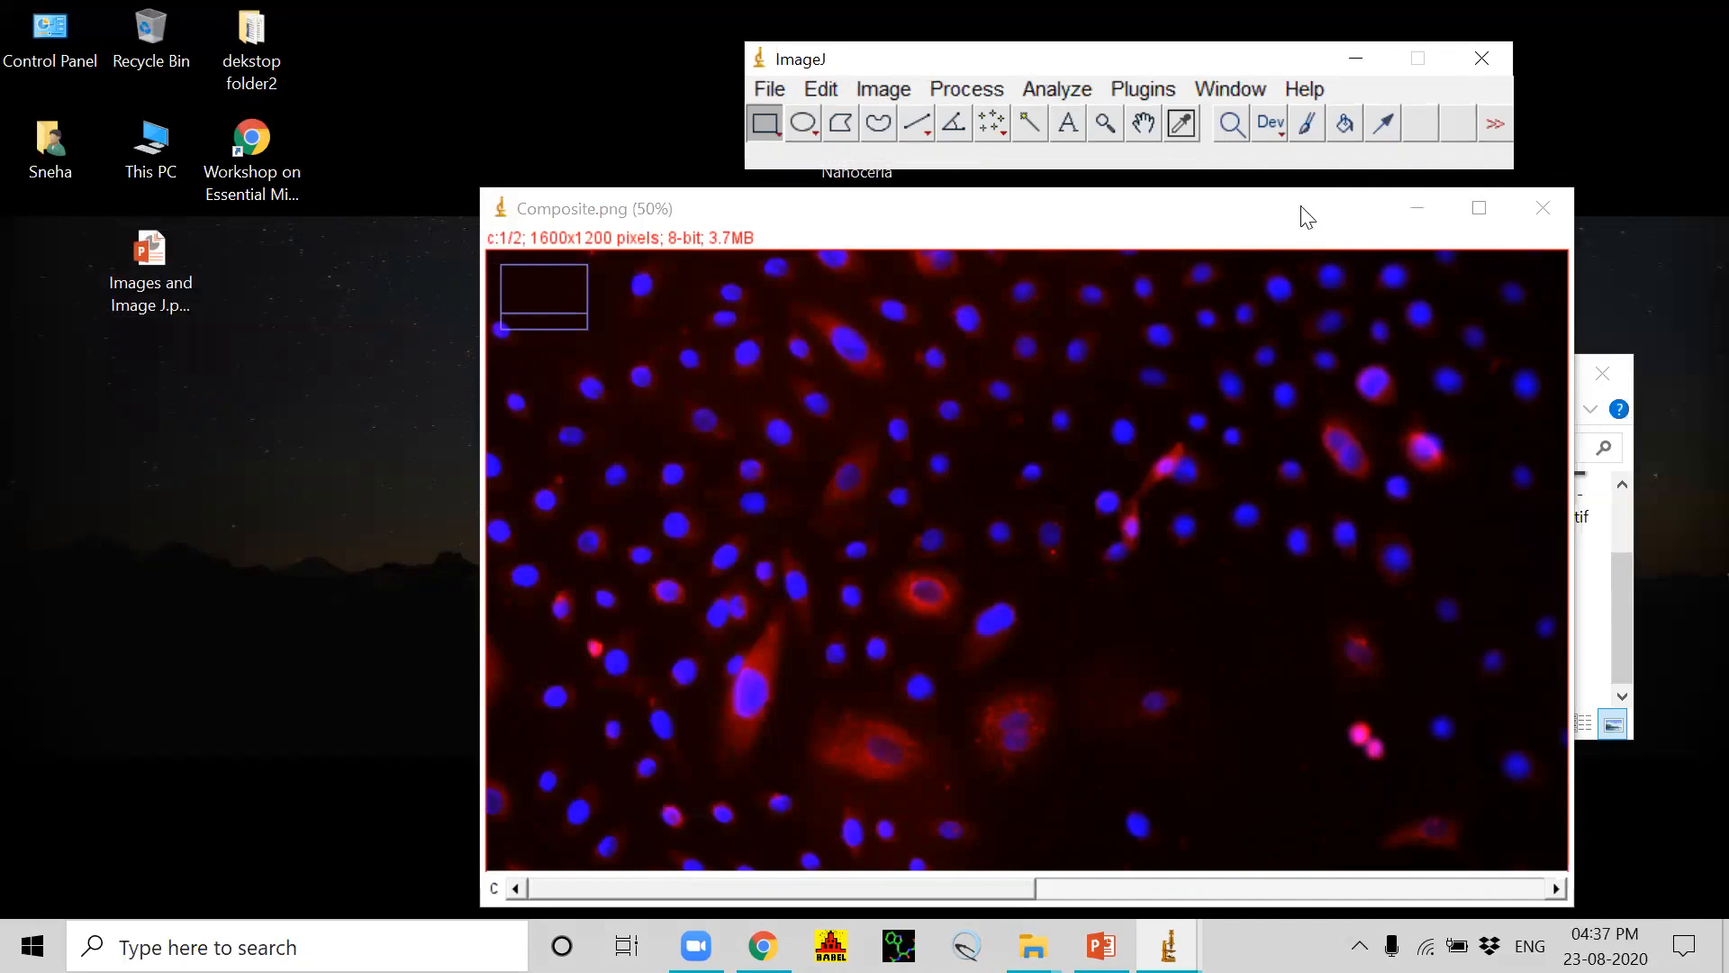
Step: Move the composite image and the Day2 folder window aside, and open Nanoceria paper.jpeg from the desktop for viewing
{"action": "left_click", "coordinate": [1239, 225]}
{"action": "left_click_drag", "start_coordinate": [1240, 226], "coordinate": [295, 327]}
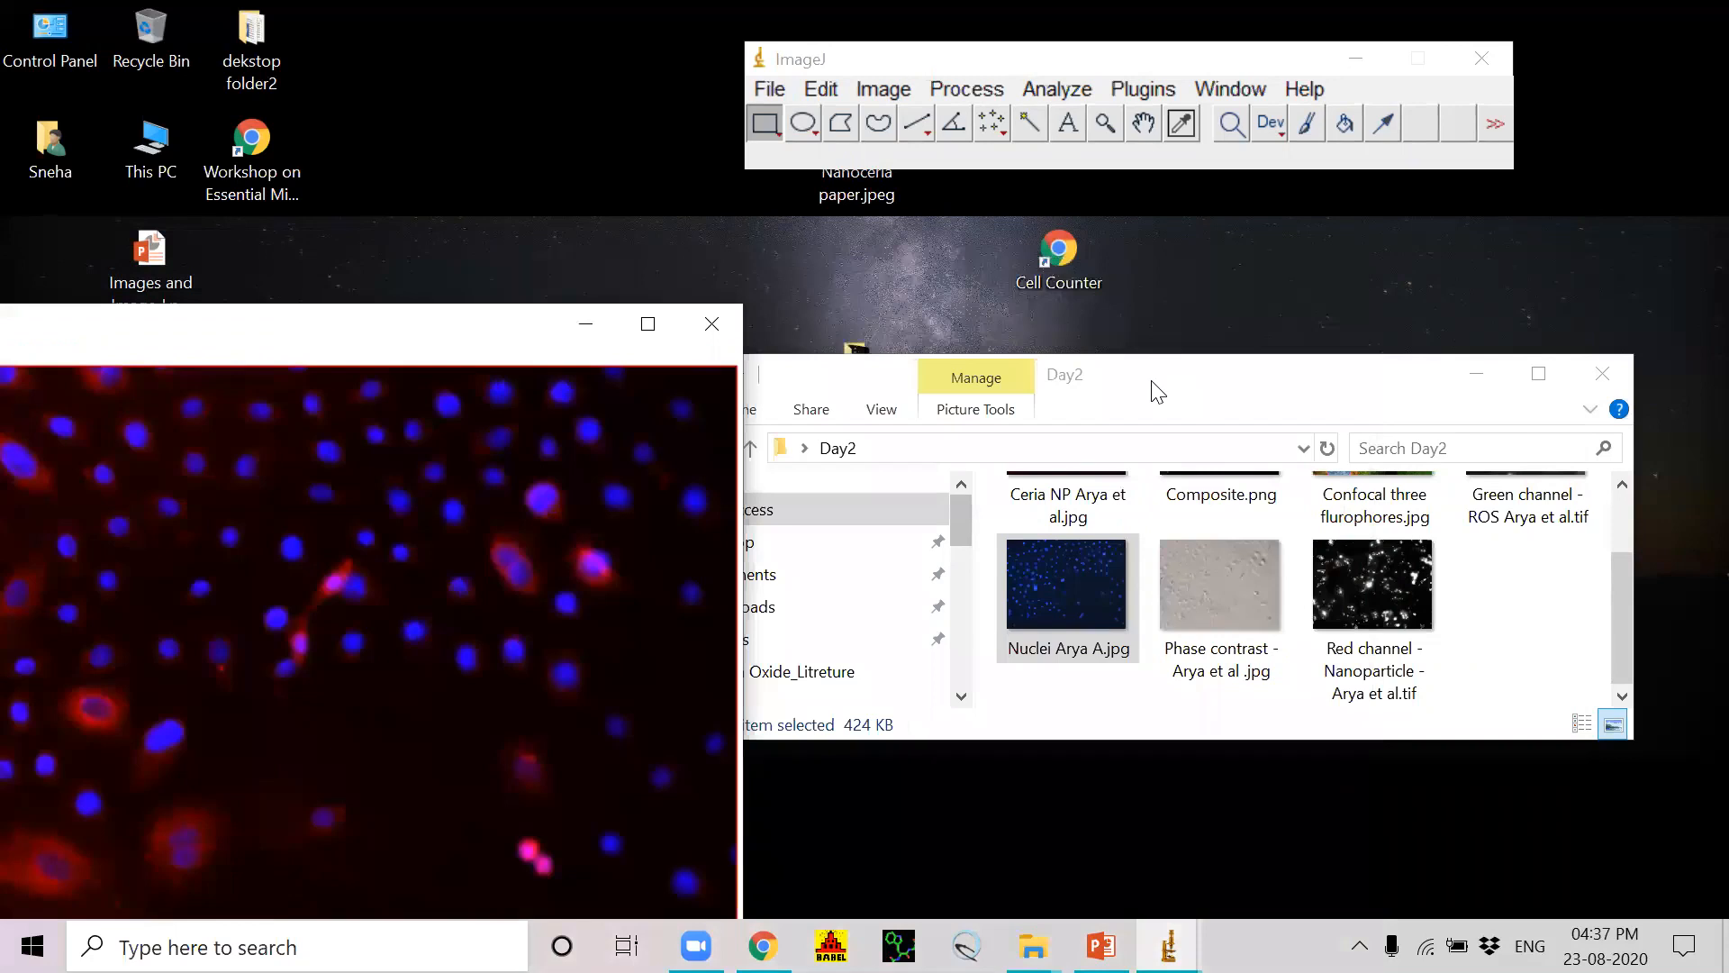
{"action": "left_click", "coordinate": [1159, 398]}
{"action": "left_click_drag", "start_coordinate": [1159, 404], "coordinate": [1172, 631]}
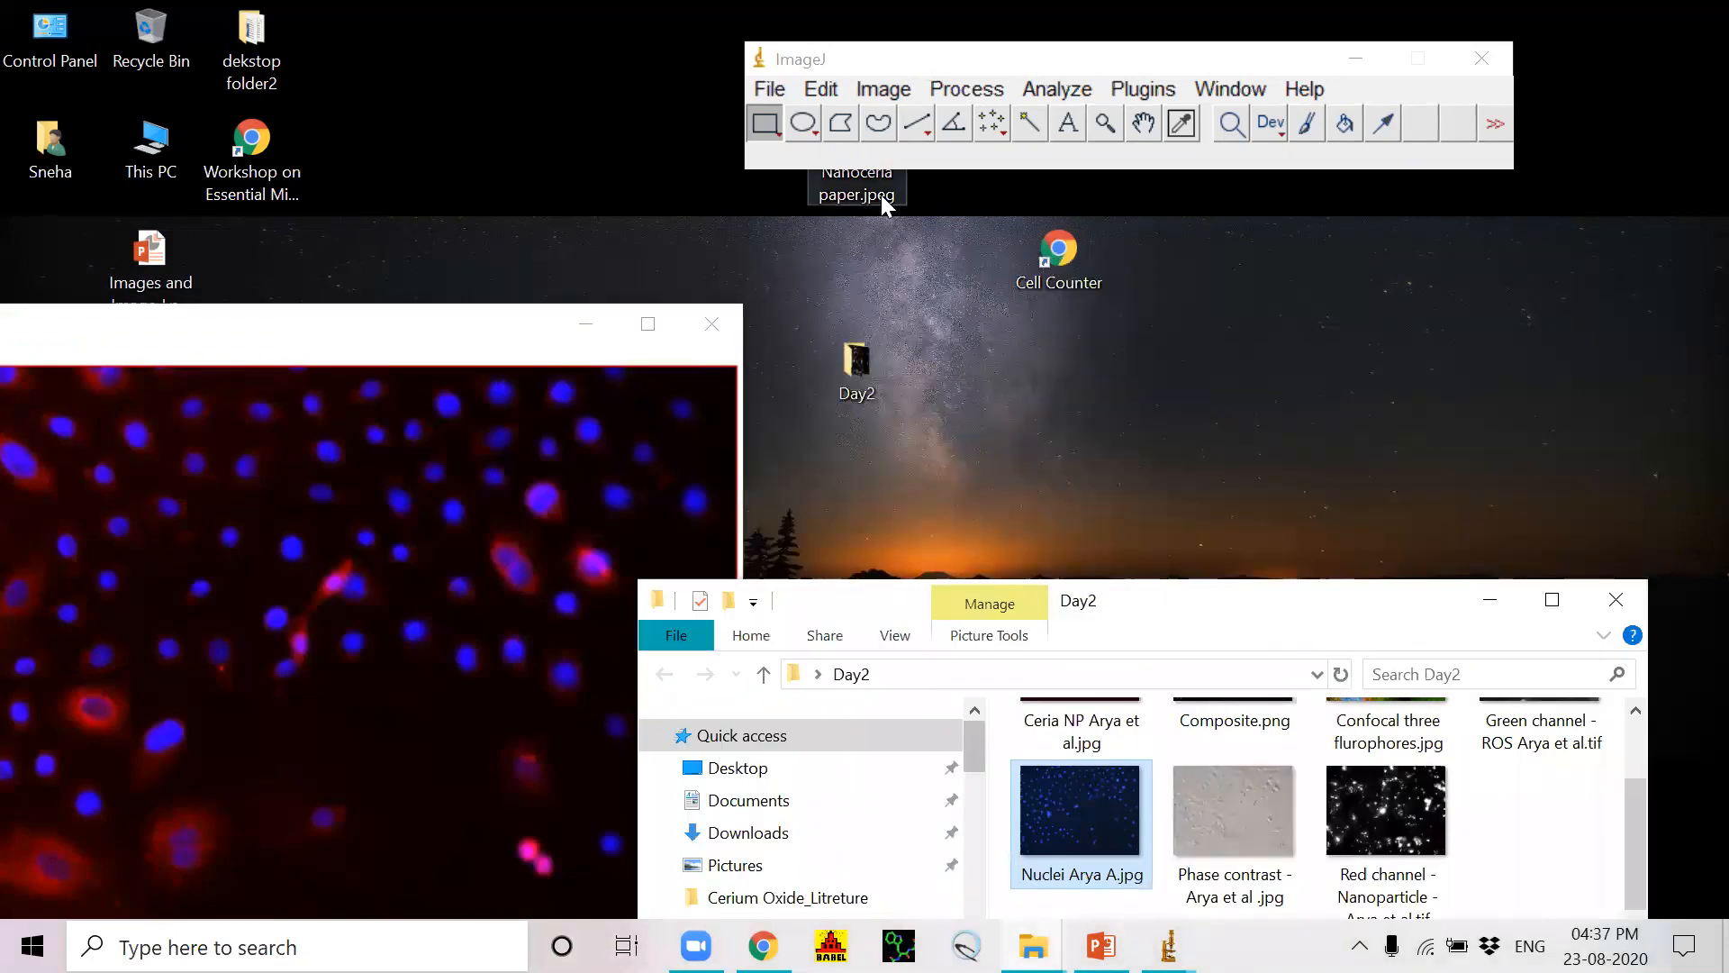
{"action": "left_click", "coordinate": [855, 178]}
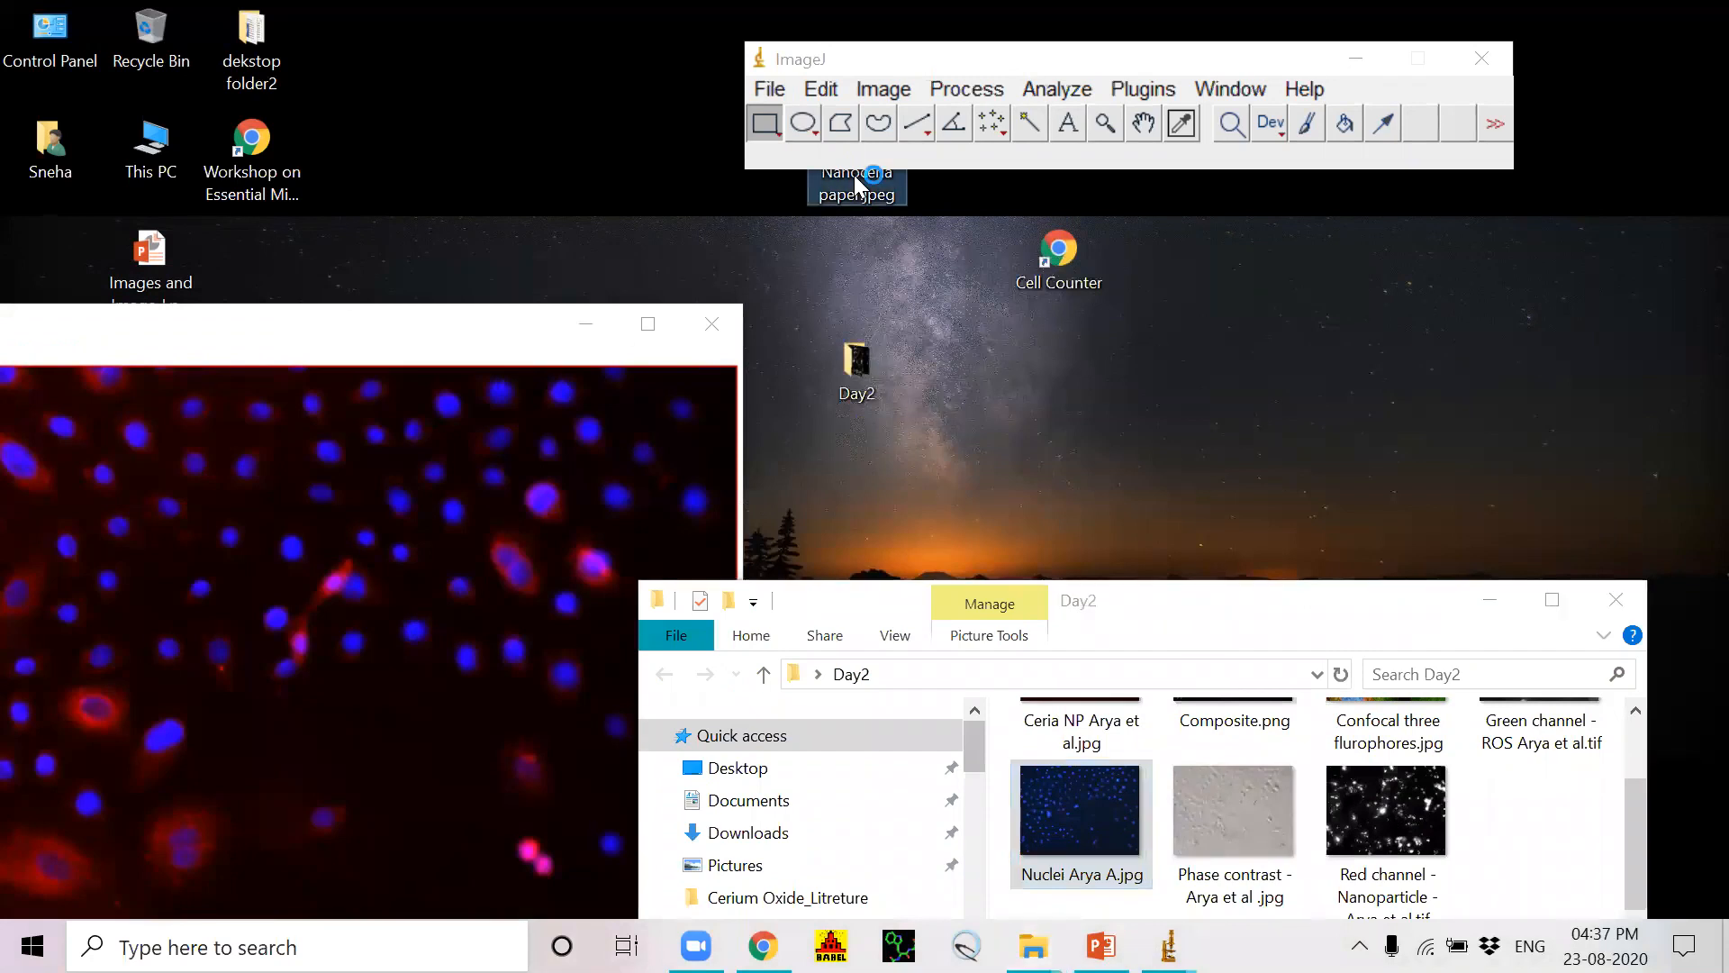
{"action": "double_click", "coordinate": [854, 178]}
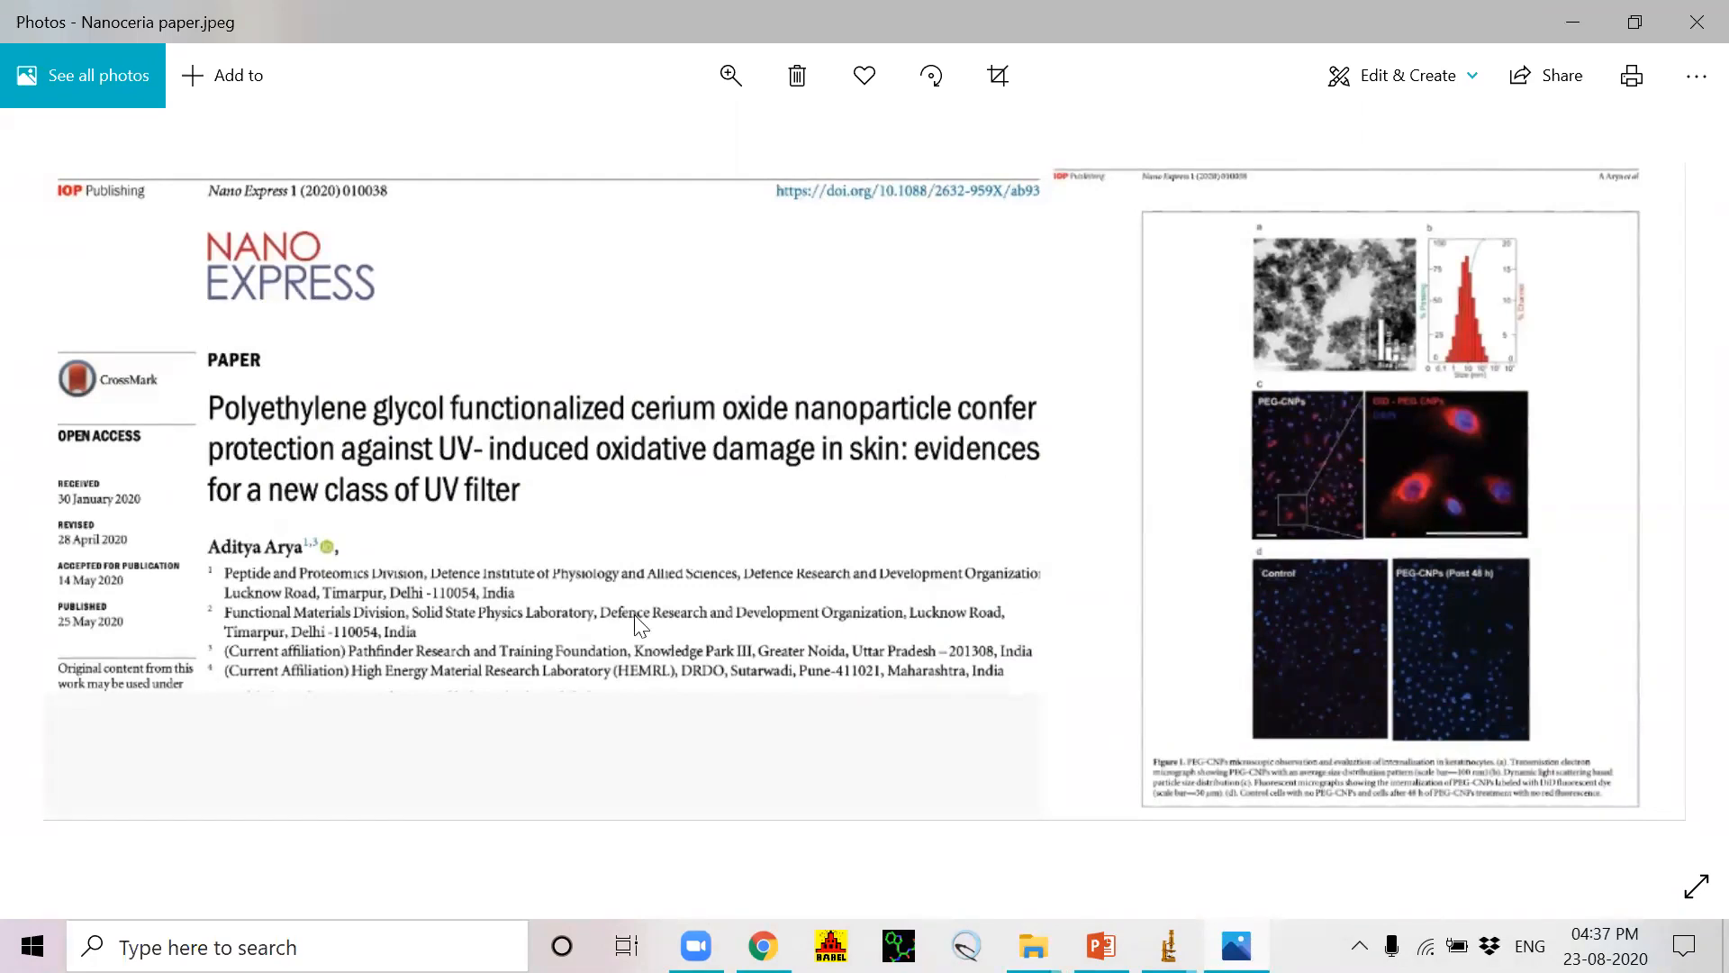
Step: Return to the desktop, reopen the Day2 folder and reposition its window so the image thumbnails are visible
{"action": "key", "text": "super+d"}
{"action": "left_click_drag", "start_coordinate": [635, 614], "coordinate": [584, 690]}
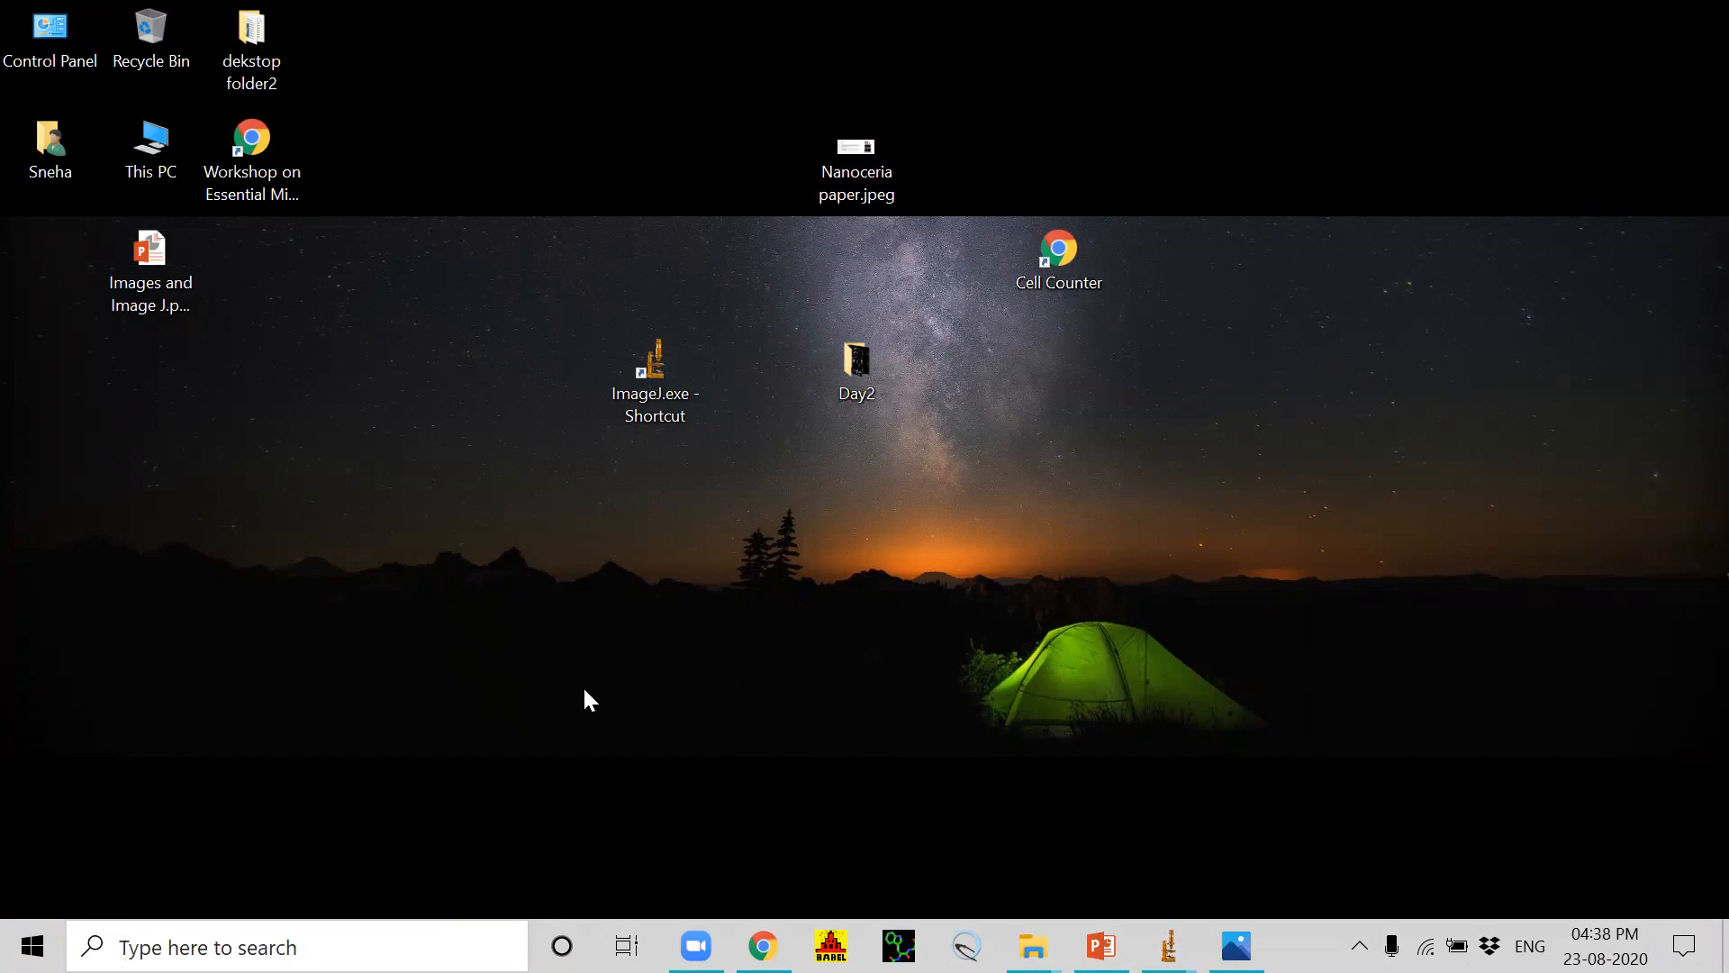
{"action": "double_click", "coordinate": [854, 373]}
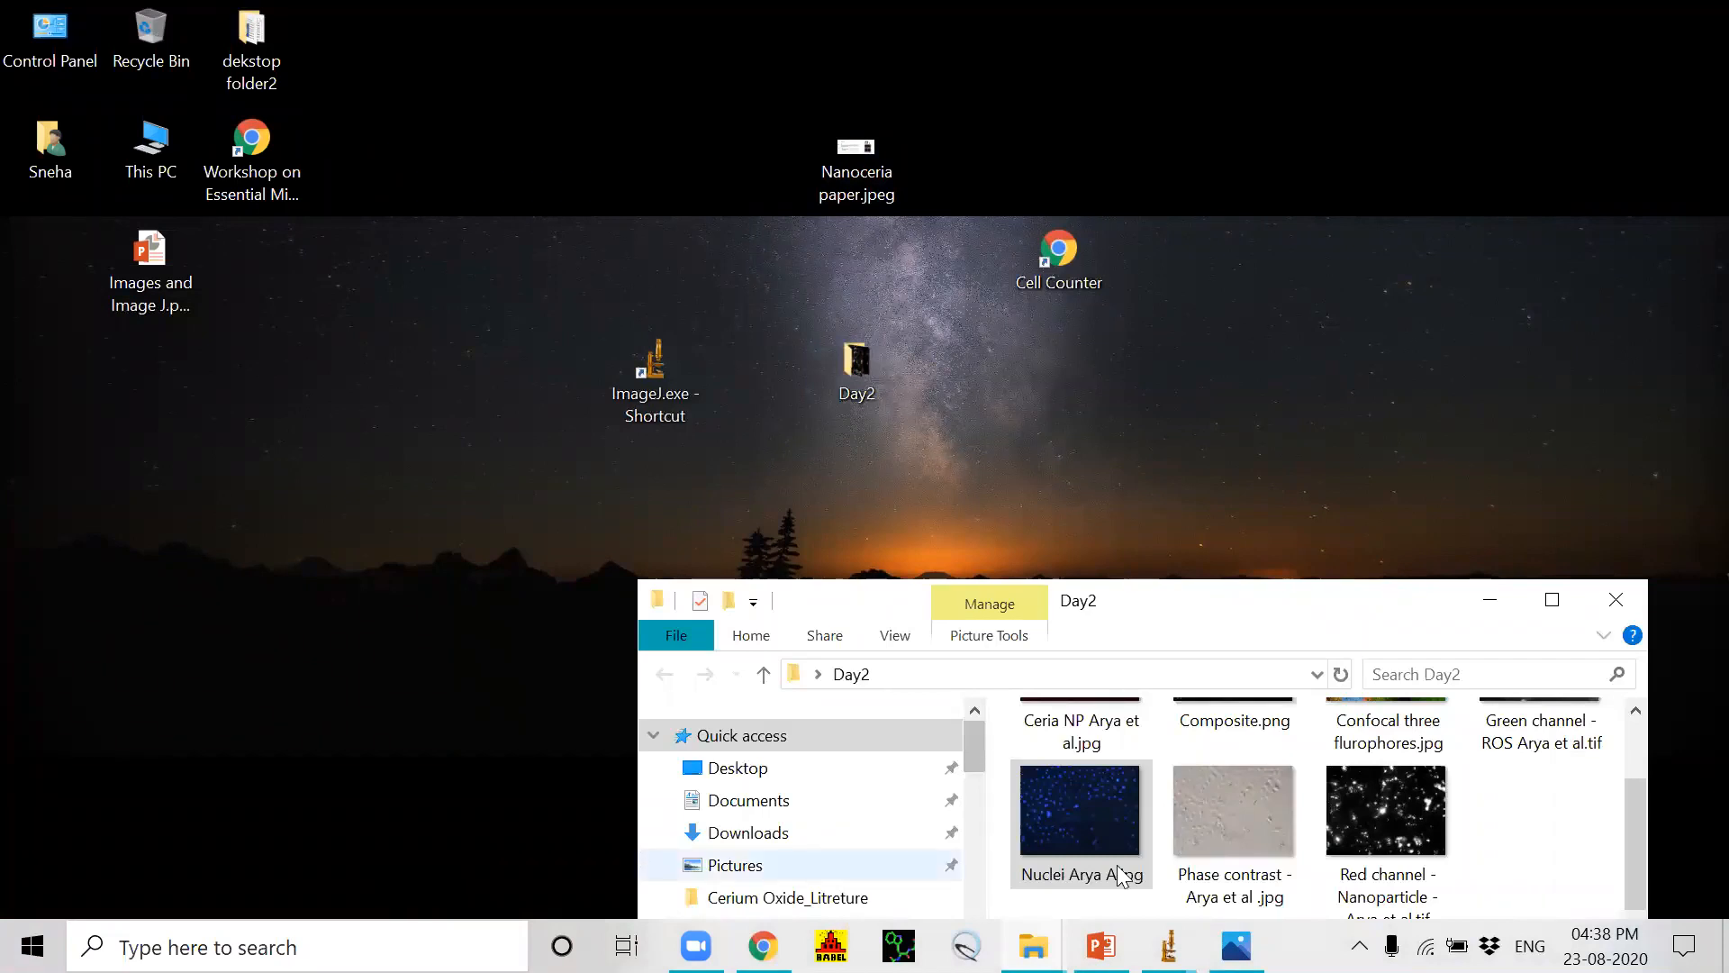
{"action": "left_click_drag", "start_coordinate": [1261, 616], "coordinate": [1315, 430]}
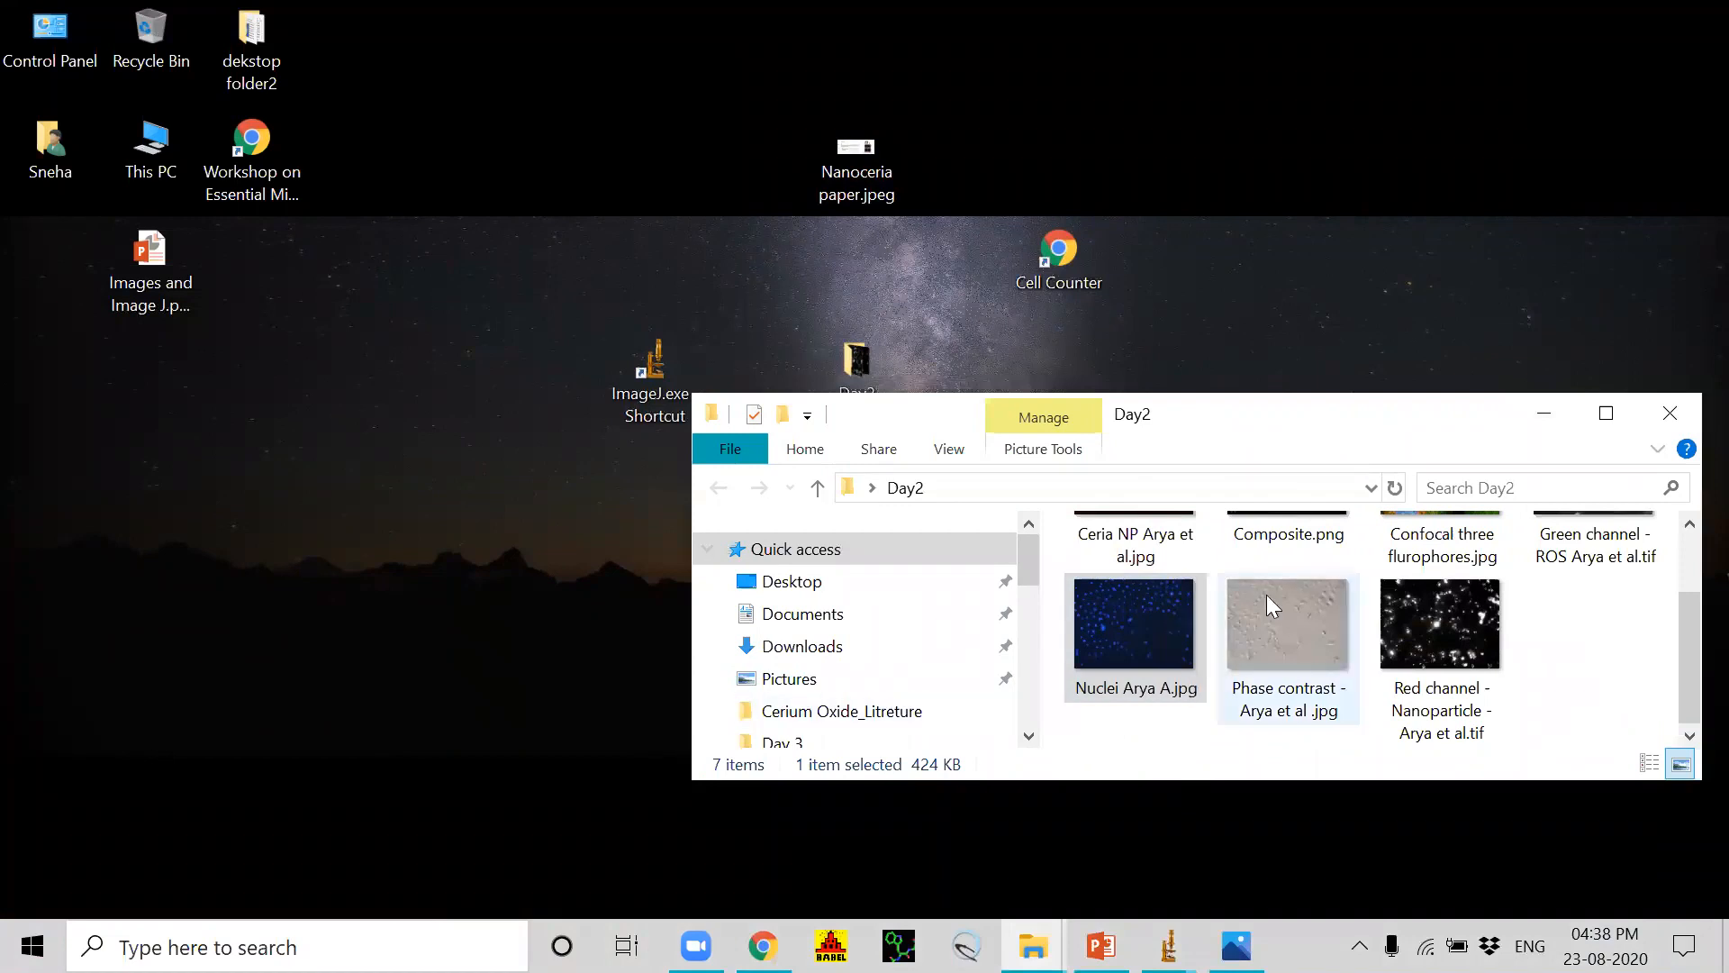
{"action": "left_click", "coordinate": [1689, 580]}
{"action": "left_click_drag", "start_coordinate": [1686, 569], "coordinate": [1690, 619]}
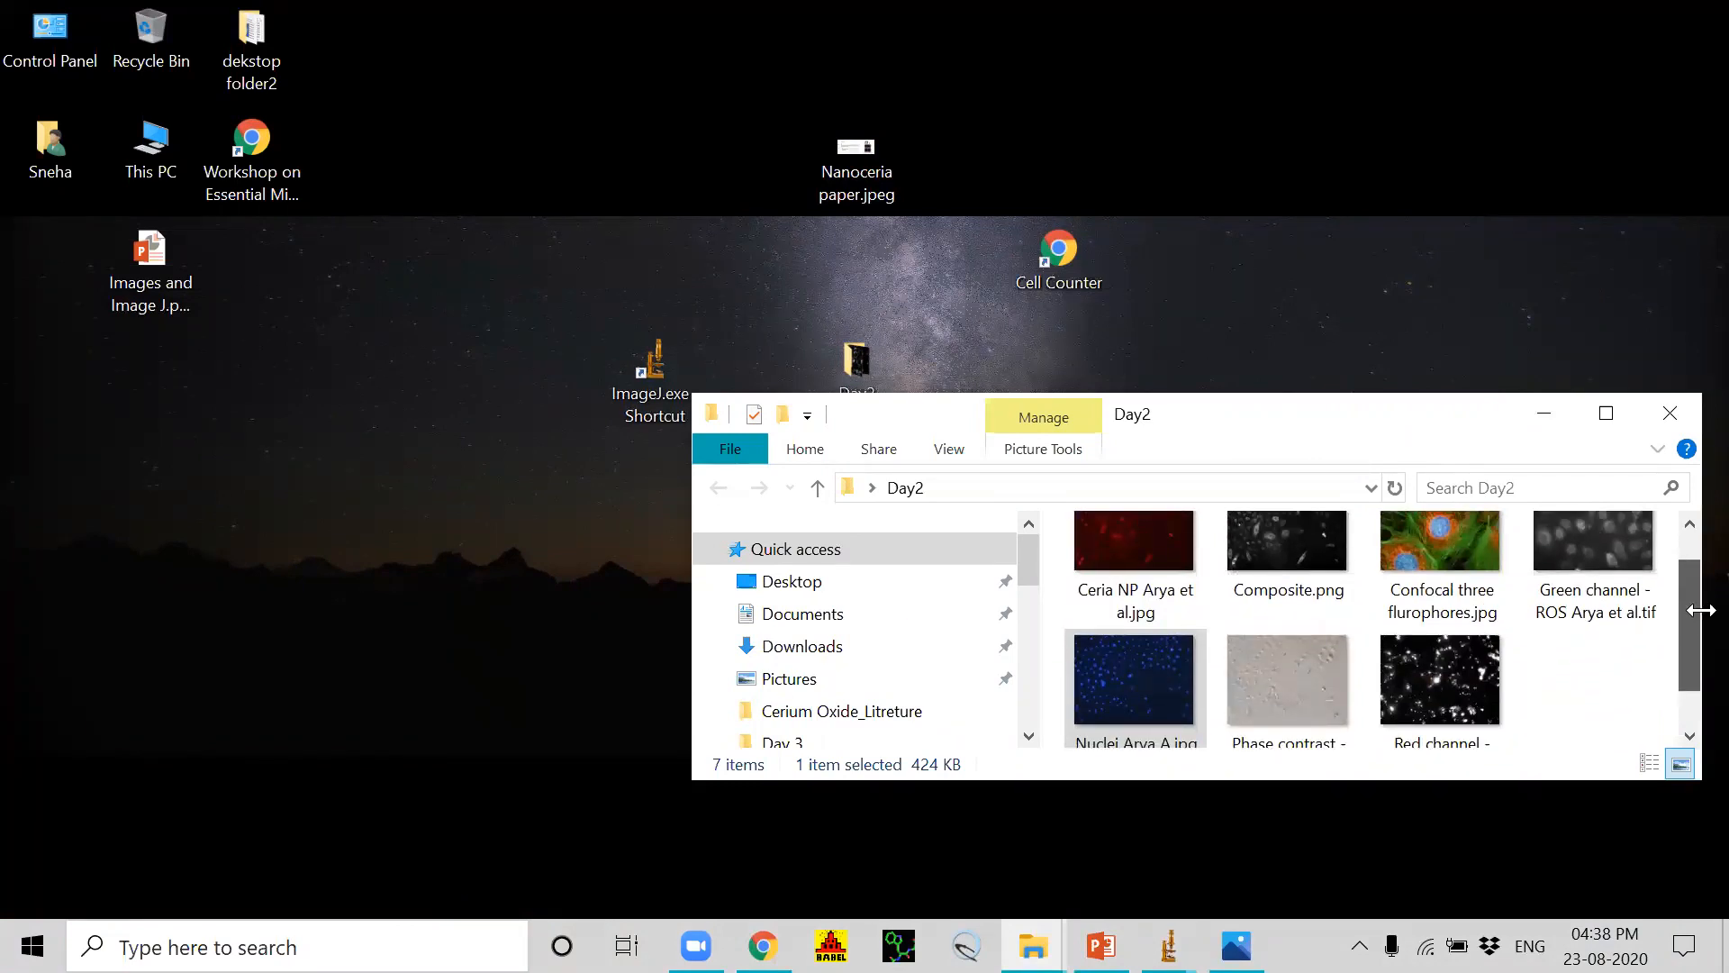
Step: Switch back to the ImageJ main window, keeping the Day2 folder in view
{"action": "left_click", "coordinate": [669, 391]}
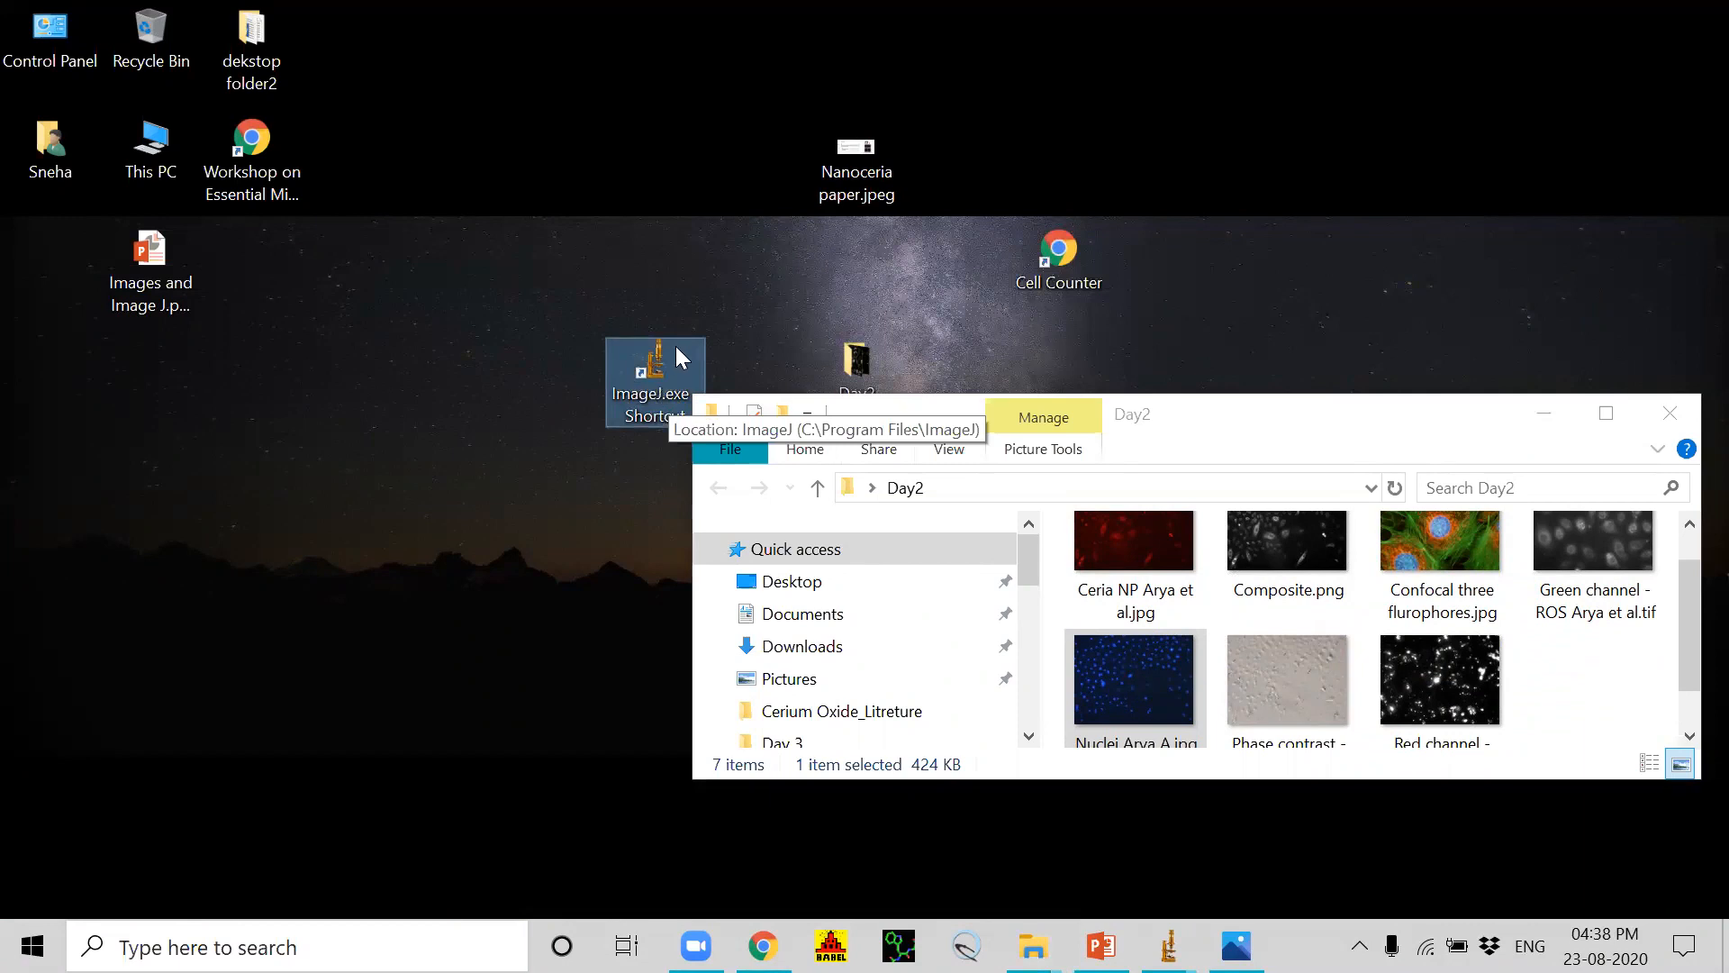
{"action": "double_click", "coordinate": [655, 371]}
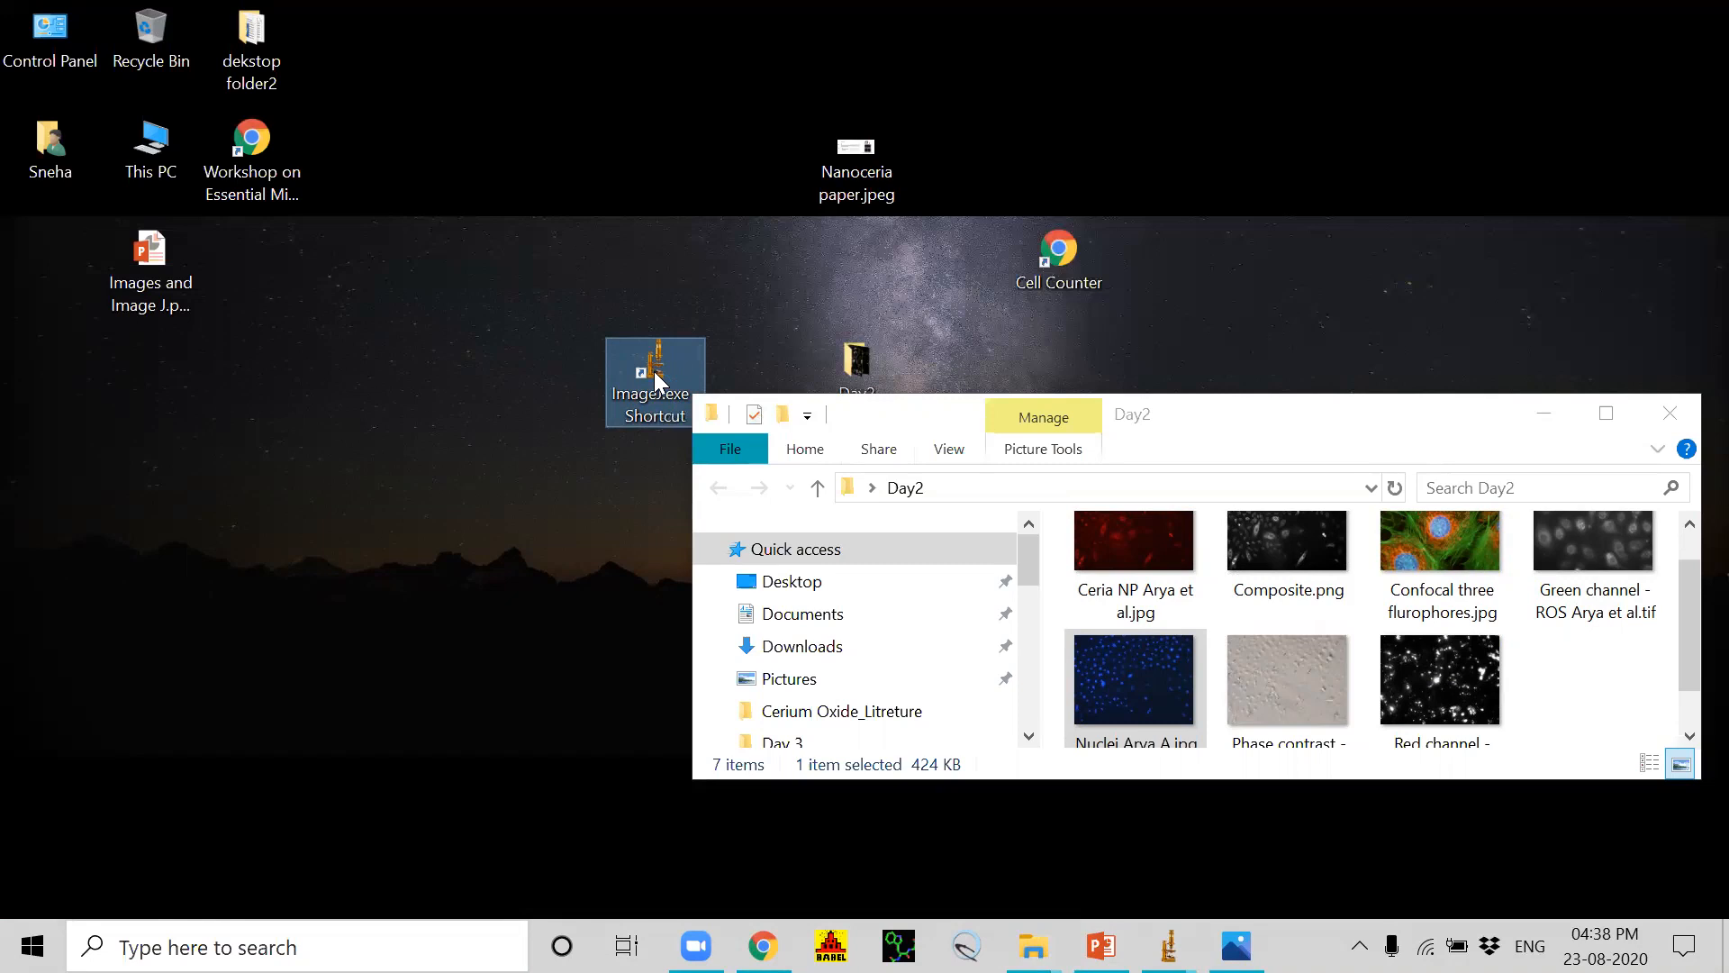
{"action": "mouse_move", "coordinate": [1169, 946]}
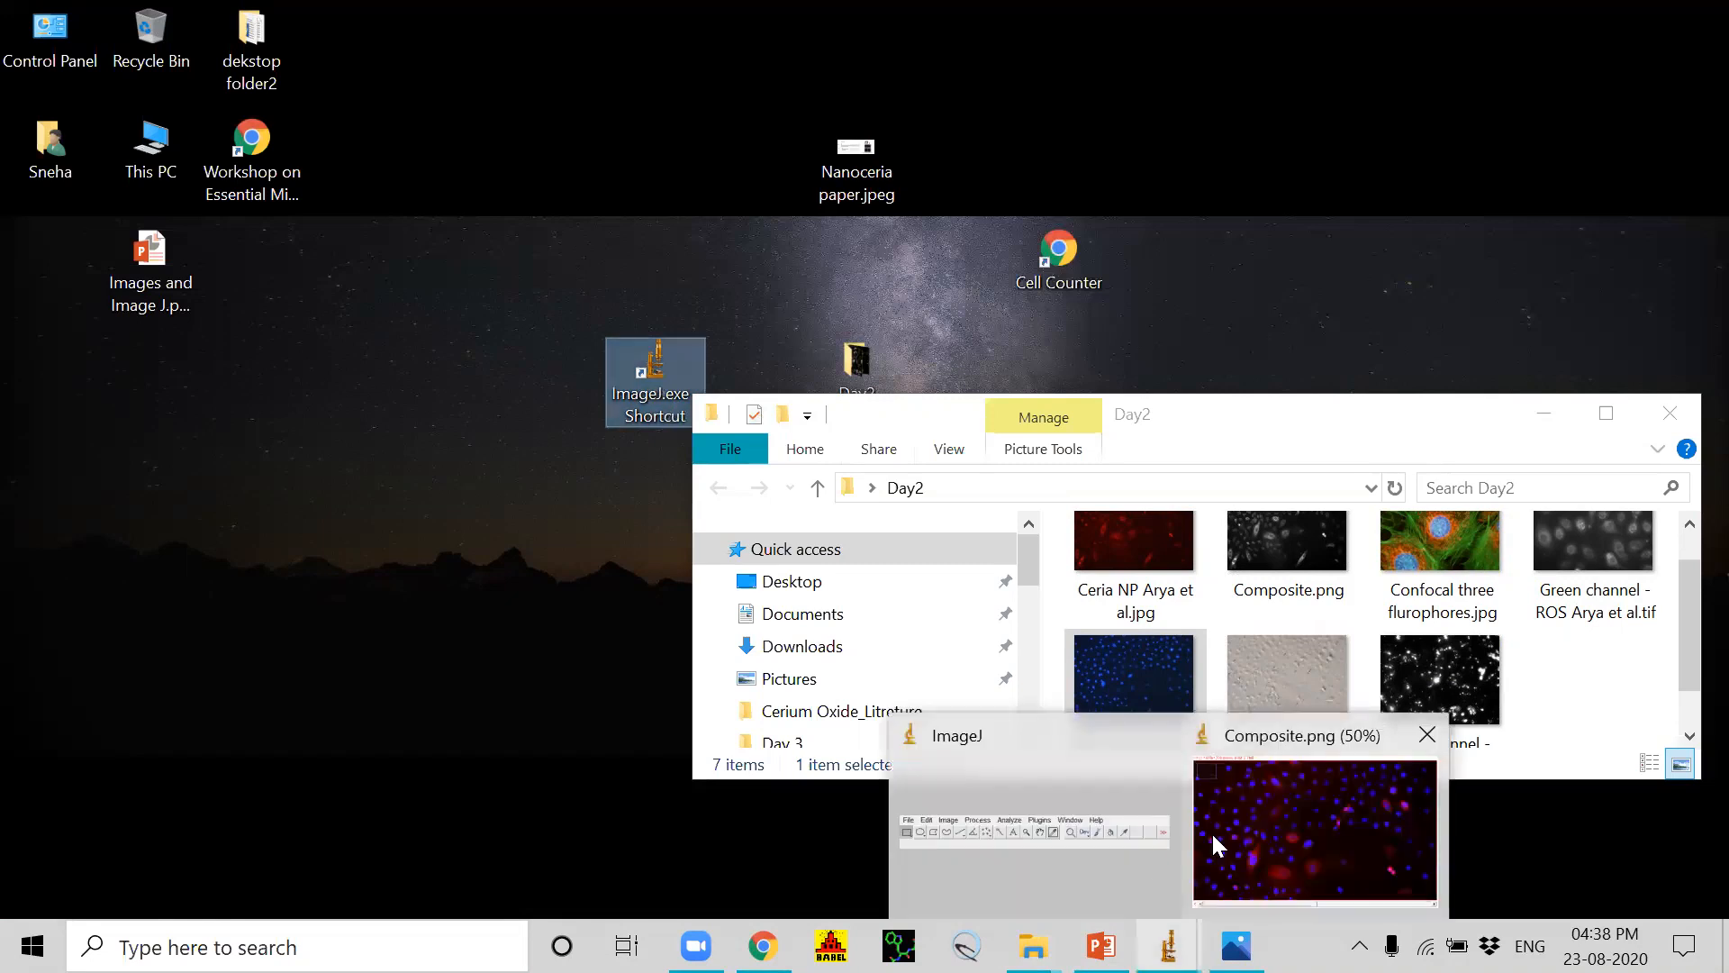
{"action": "left_click", "coordinate": [1056, 852]}
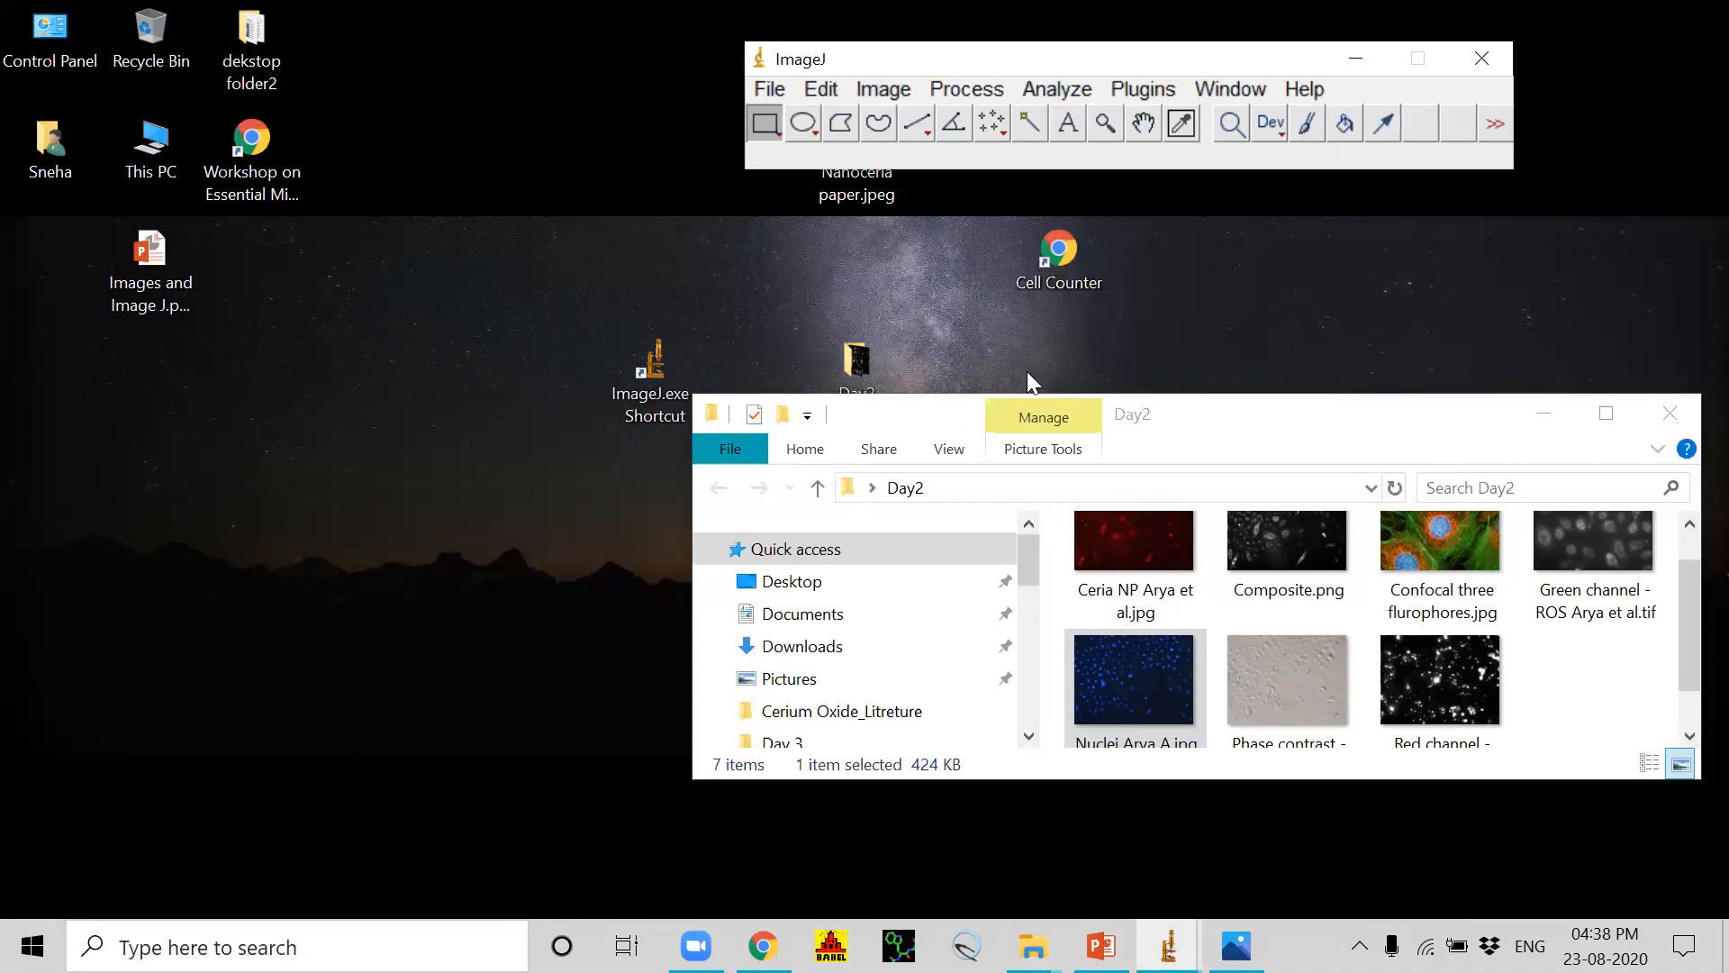
Step: Open the Ceria NP and Nuclei JPG images from the Day2 folder in ImageJ, moving each image window aside
{"action": "mouse_move", "coordinate": [1690, 608]}
{"action": "left_mouse_down"}
{"action": "mouse_move", "coordinate": [1690, 662]}
{"action": "mouse_move", "coordinate": [1692, 617]}
{"action": "left_mouse_up"}
{"action": "left_click_drag", "start_coordinate": [1134, 576], "coordinate": [818, 171]}
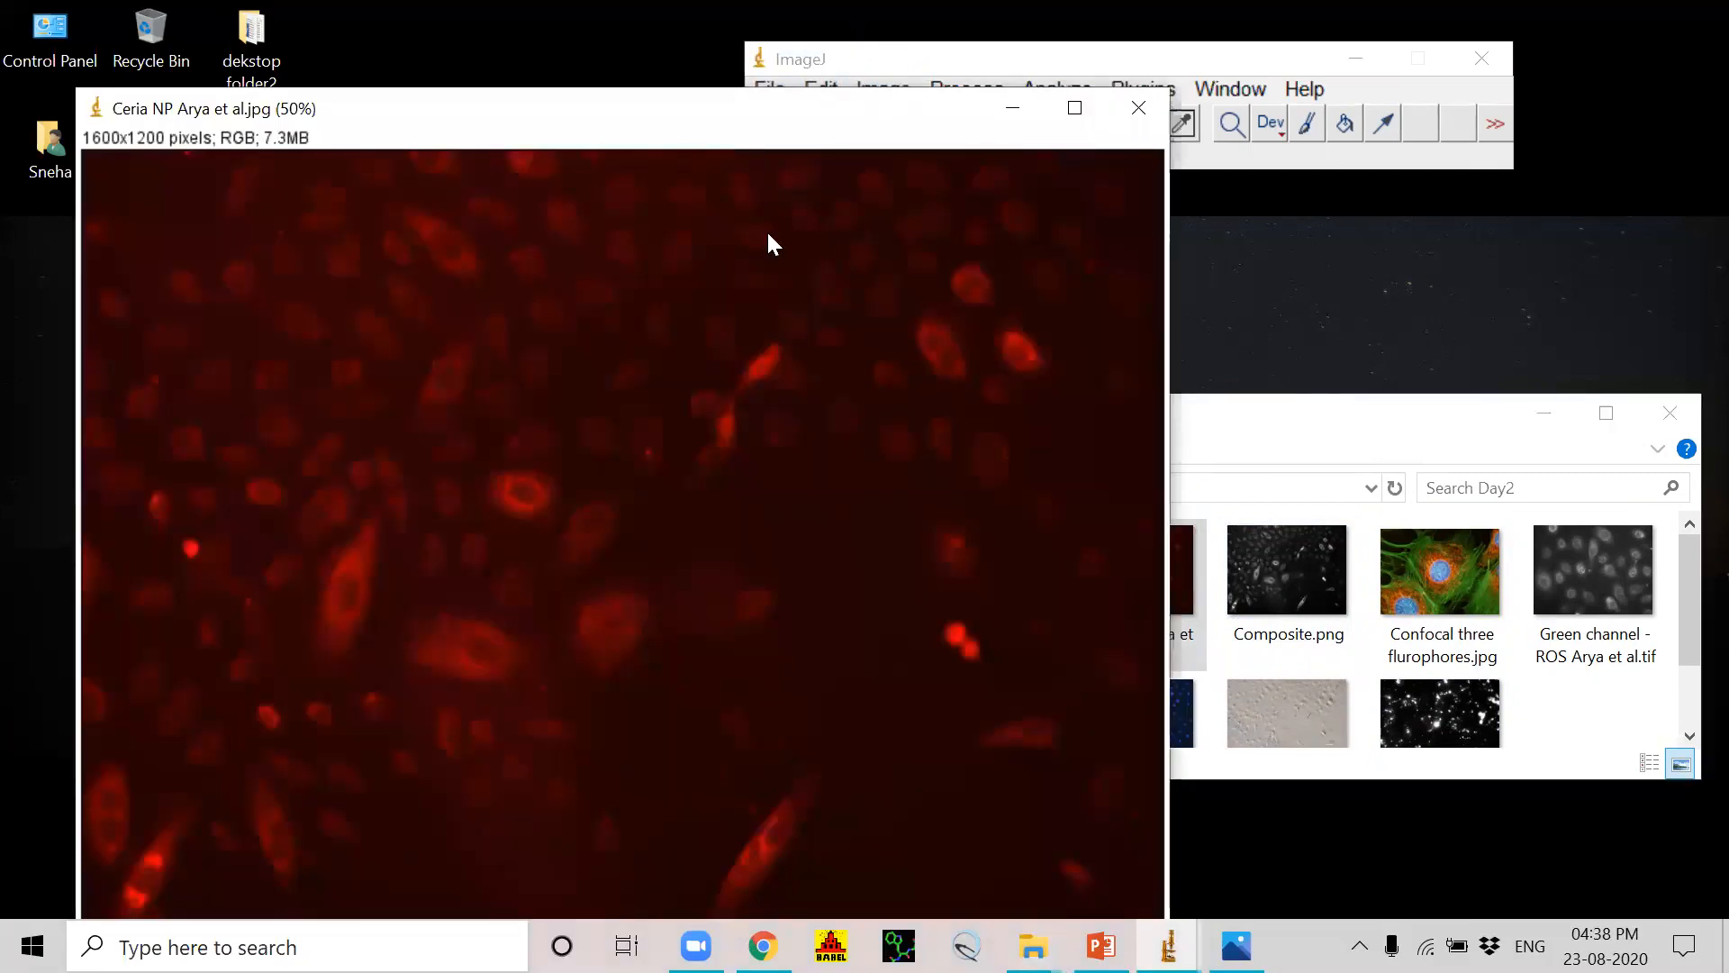
{"action": "left_click_drag", "start_coordinate": [667, 115], "coordinate": [474, 243]}
{"action": "left_click_drag", "start_coordinate": [1155, 705], "coordinate": [853, 173]}
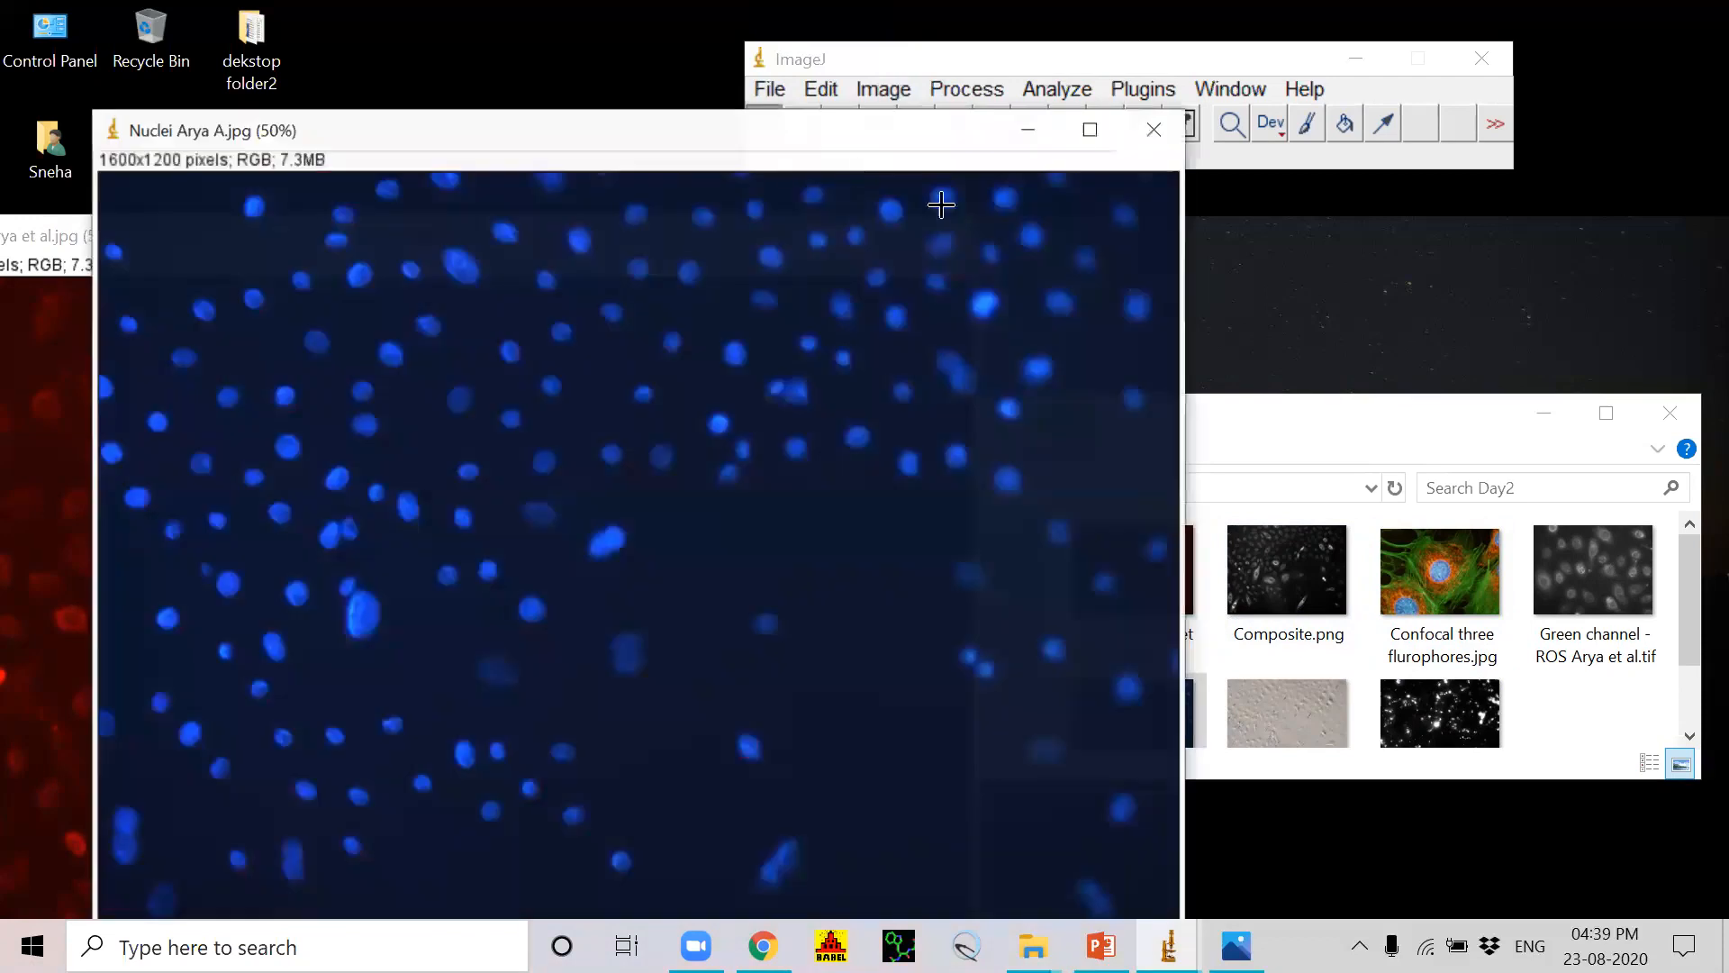
{"action": "left_click_drag", "start_coordinate": [730, 142], "coordinate": [396, 452]}
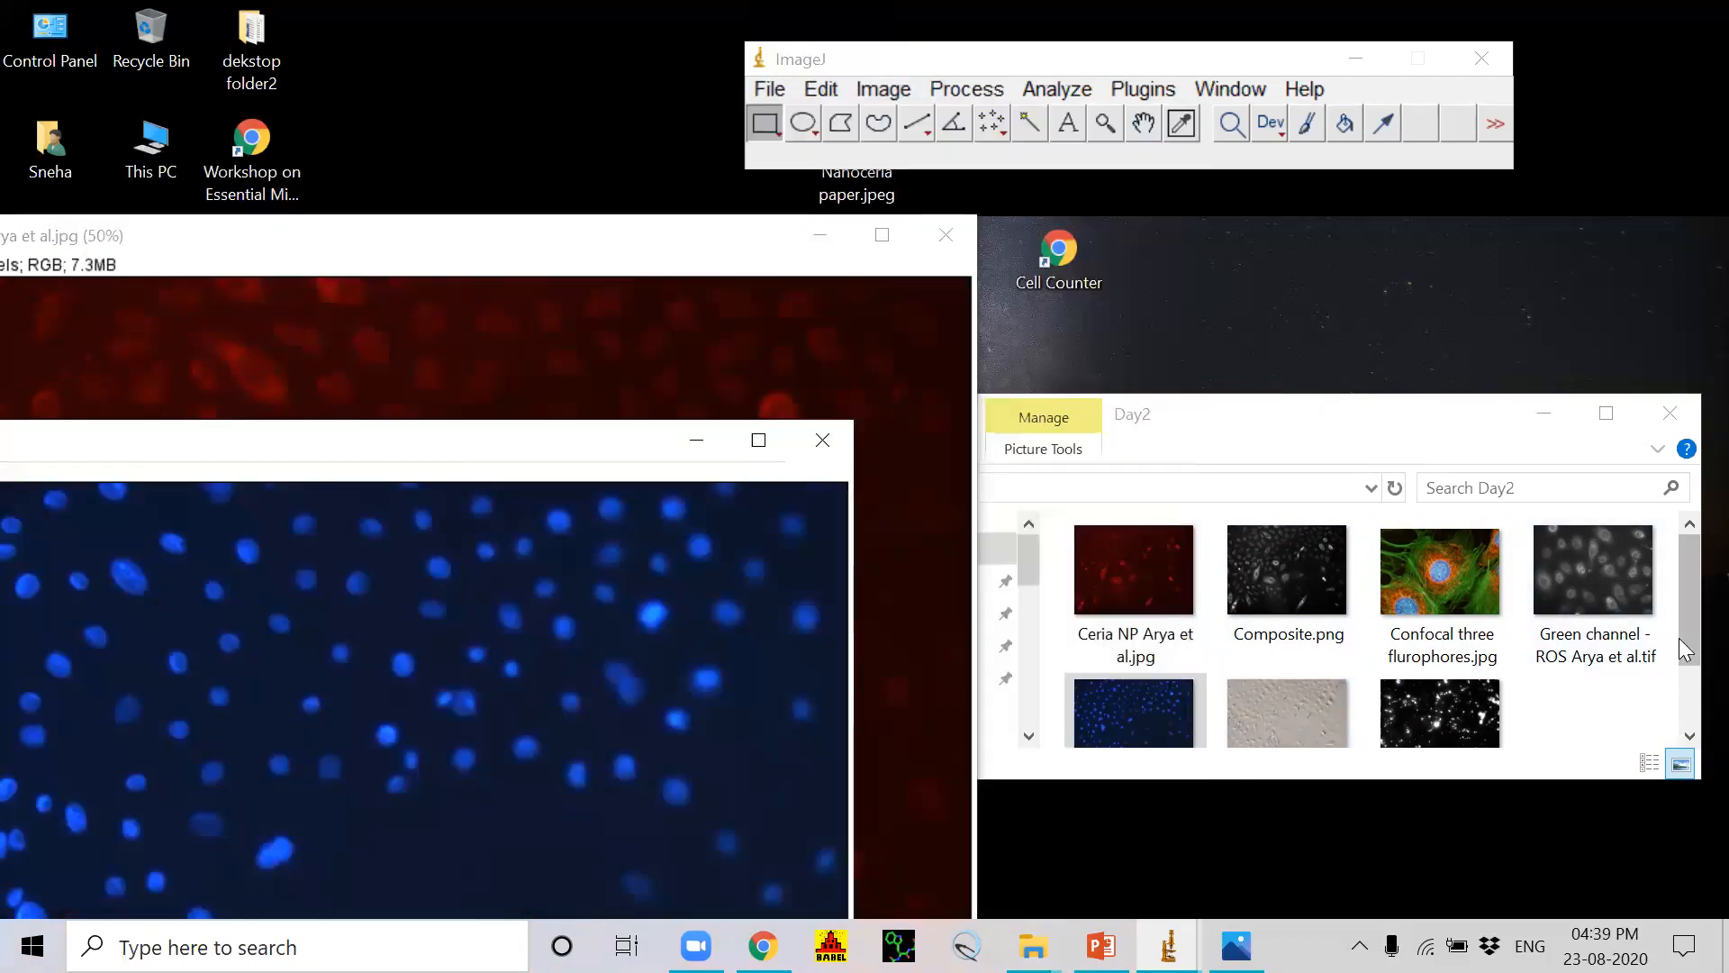
Step: Open the phase contrast JPG image from the Day2 folder in ImageJ
{"action": "left_click_drag", "start_coordinate": [1689, 650], "coordinate": [1689, 673]}
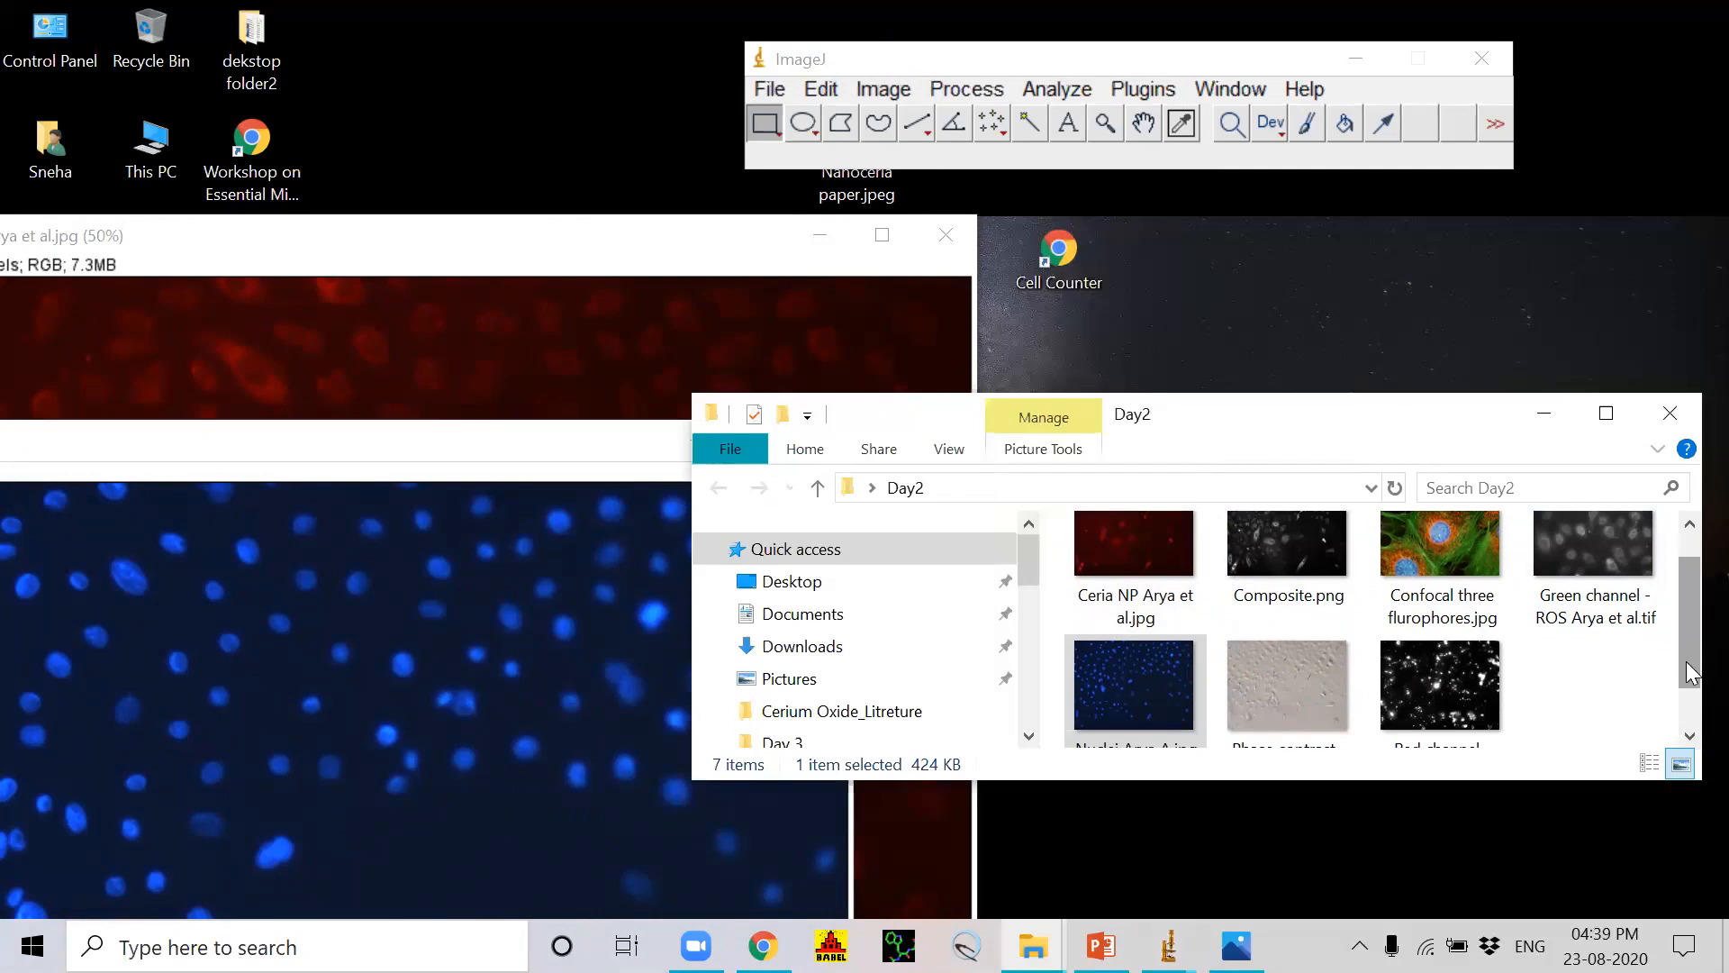
{"action": "scroll", "coordinate": [1689, 673], "scroll_direction": "down", "scroll_amount": 1}
{"action": "left_click_drag", "start_coordinate": [1295, 632], "coordinate": [920, 235]}
{"action": "left_click_drag", "start_coordinate": [1265, 635], "coordinate": [845, 168]}
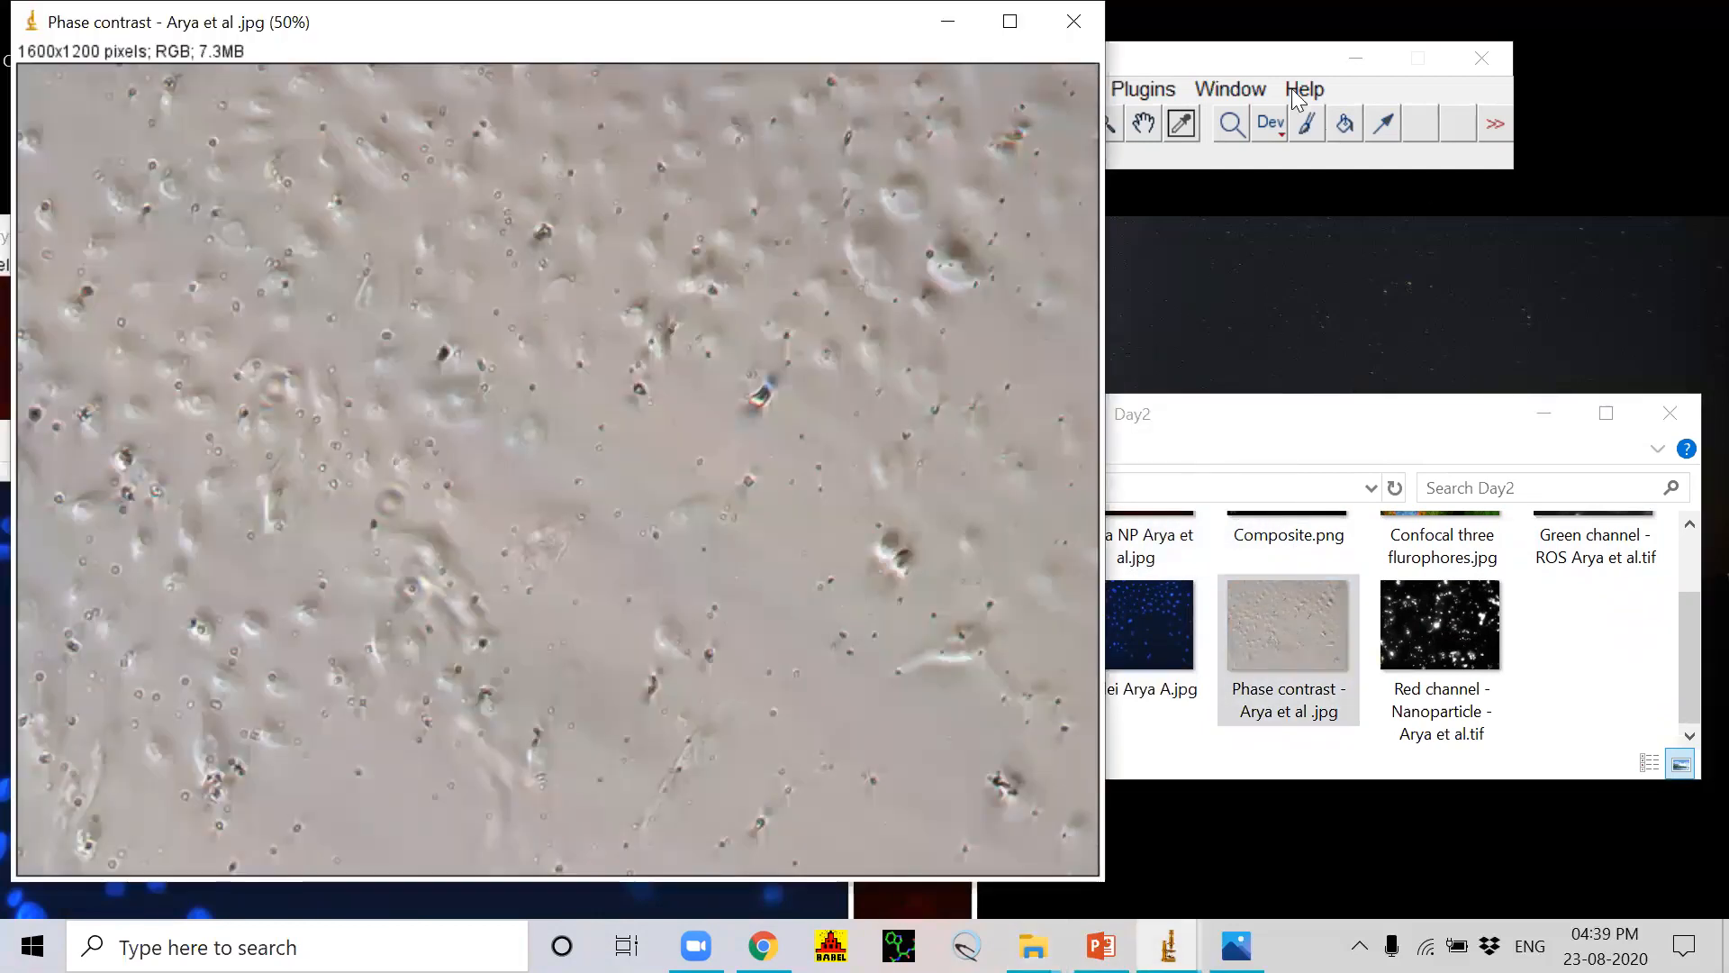
Step: Tile the open image windows and move the phase contrast image up beside the Ceria NP image
{"action": "left_click", "coordinate": [1230, 88]}
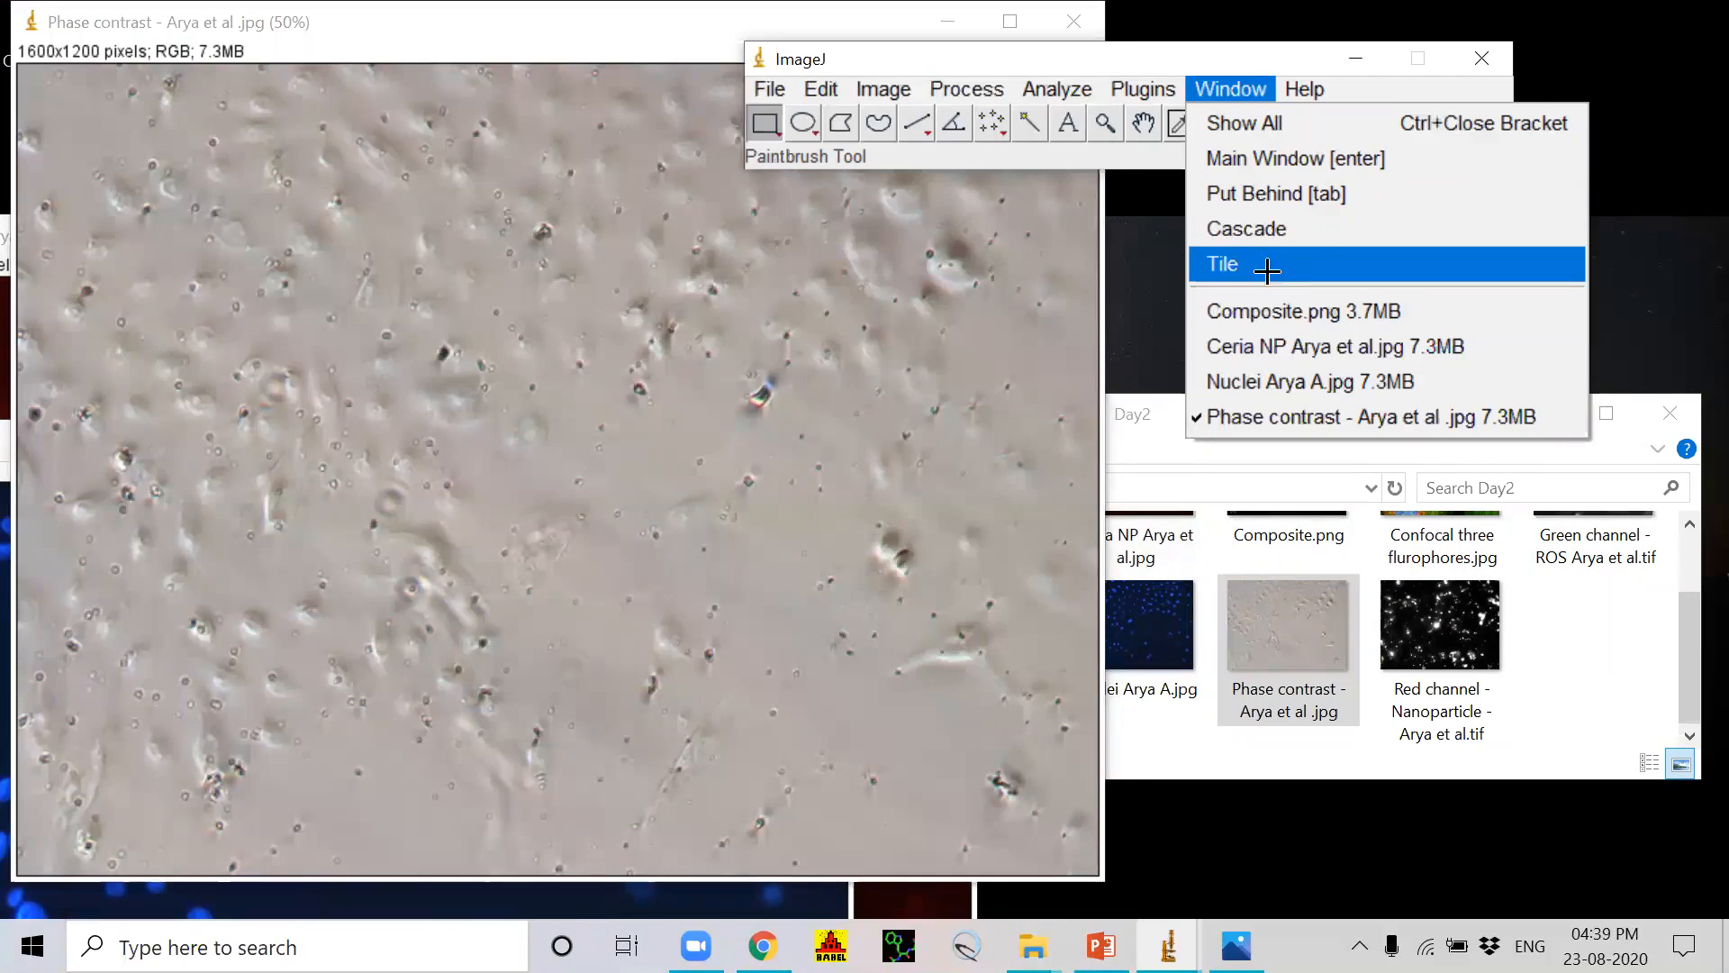
{"action": "left_click", "coordinate": [1270, 272]}
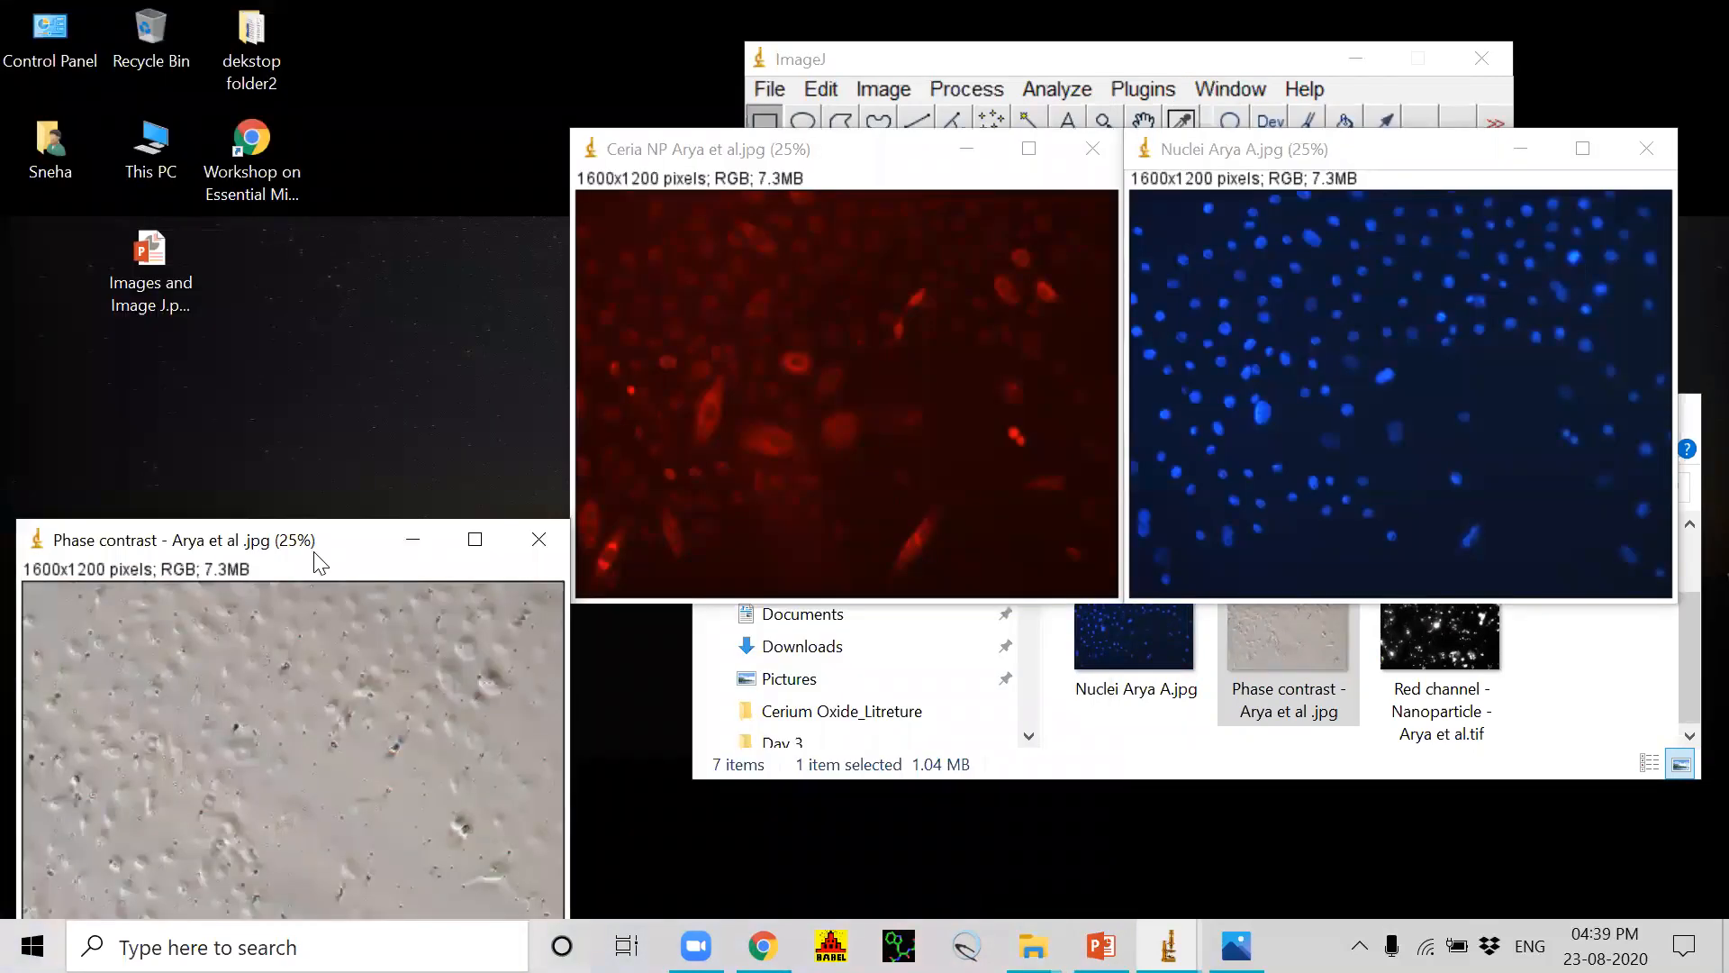
{"action": "left_click_drag", "start_coordinate": [314, 553], "coordinate": [291, 373]}
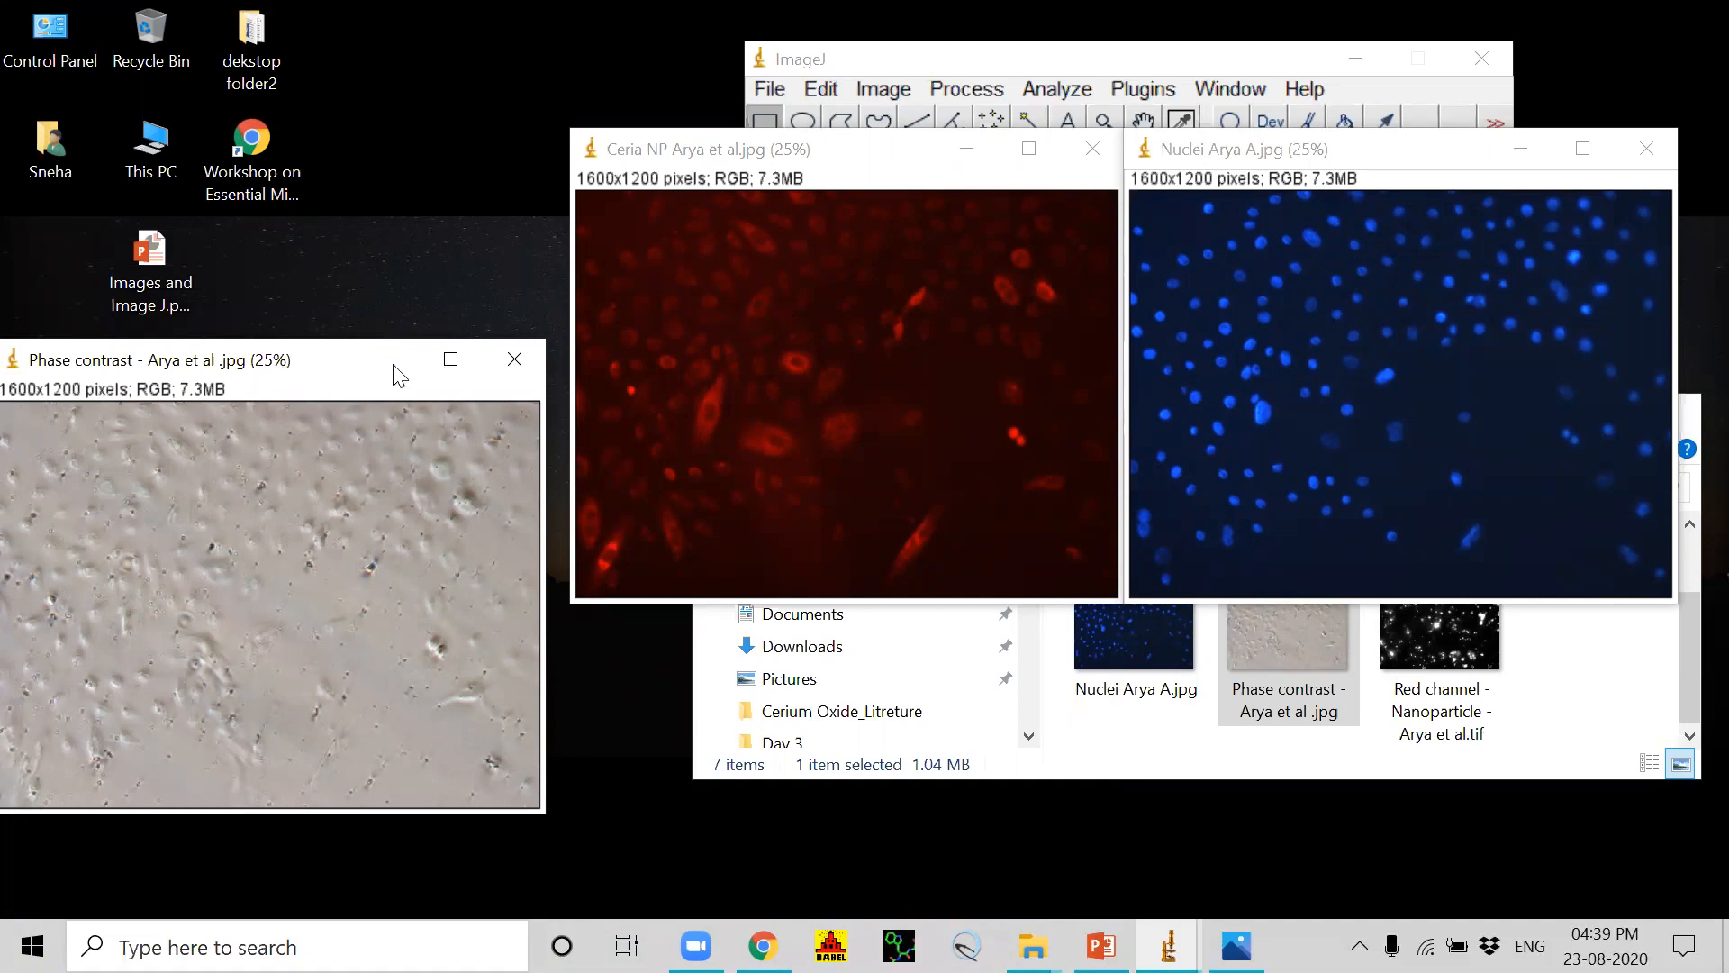
{"action": "left_click_drag", "start_coordinate": [302, 363], "coordinate": [319, 224]}
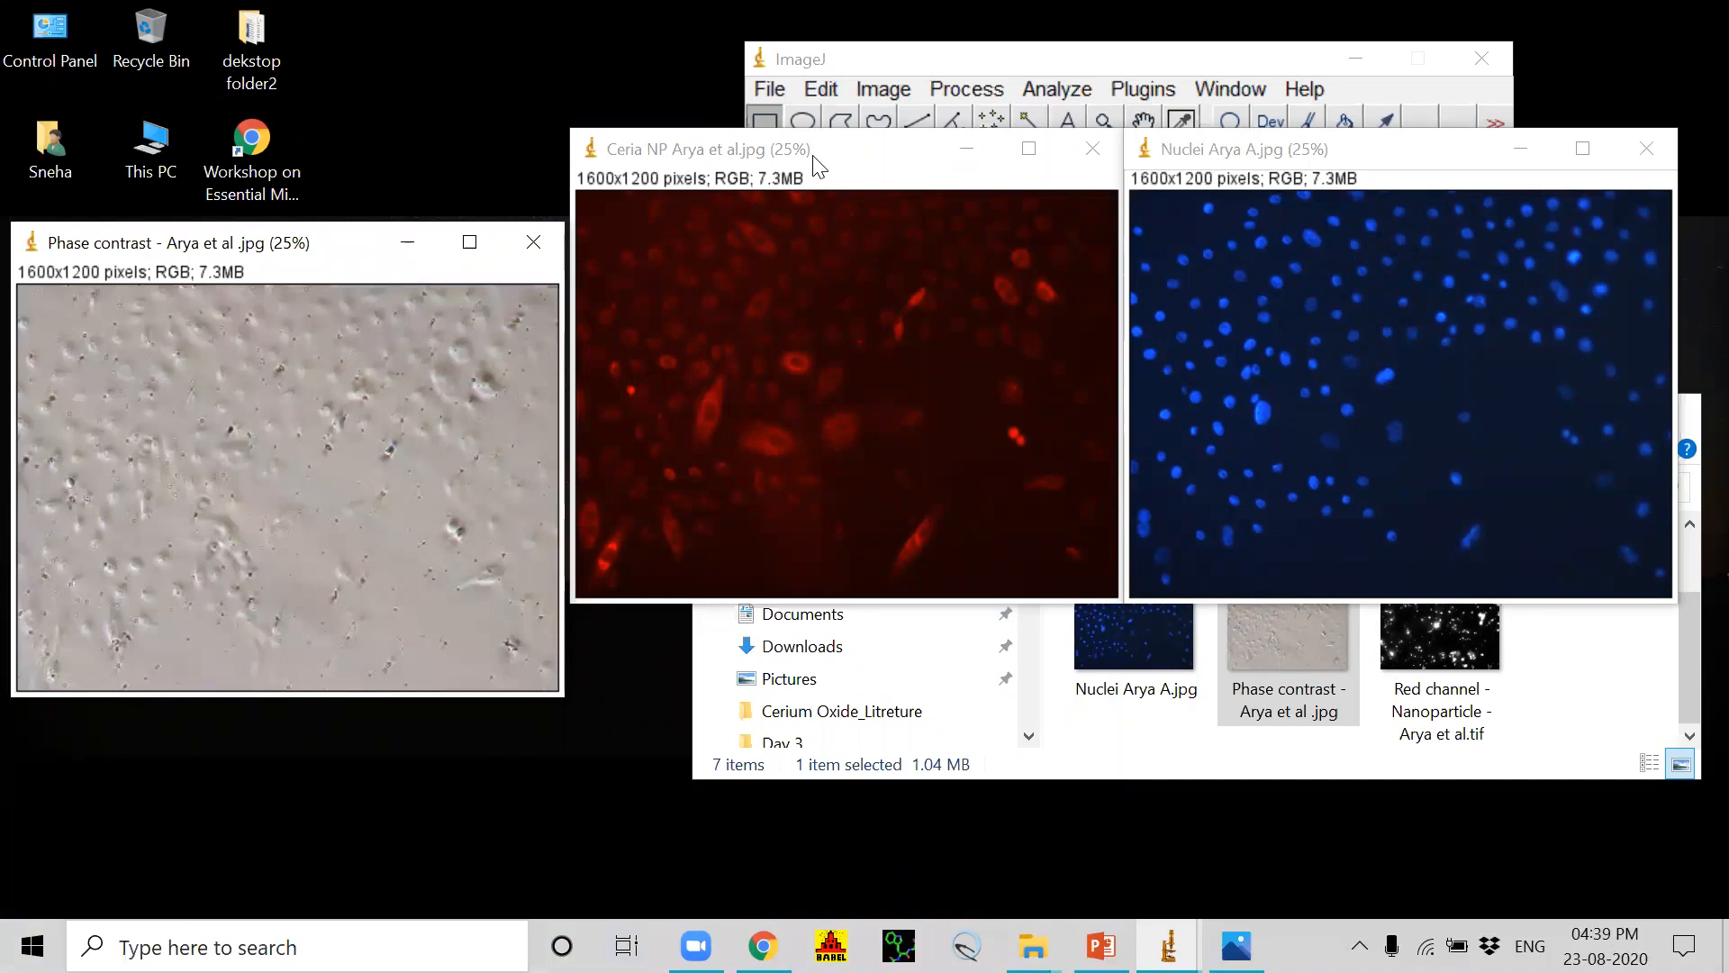
Step: Arrange the phase contrast, Ceria NP and Nuclei images side by side below the ImageJ main window
{"action": "left_click", "coordinate": [885, 88]}
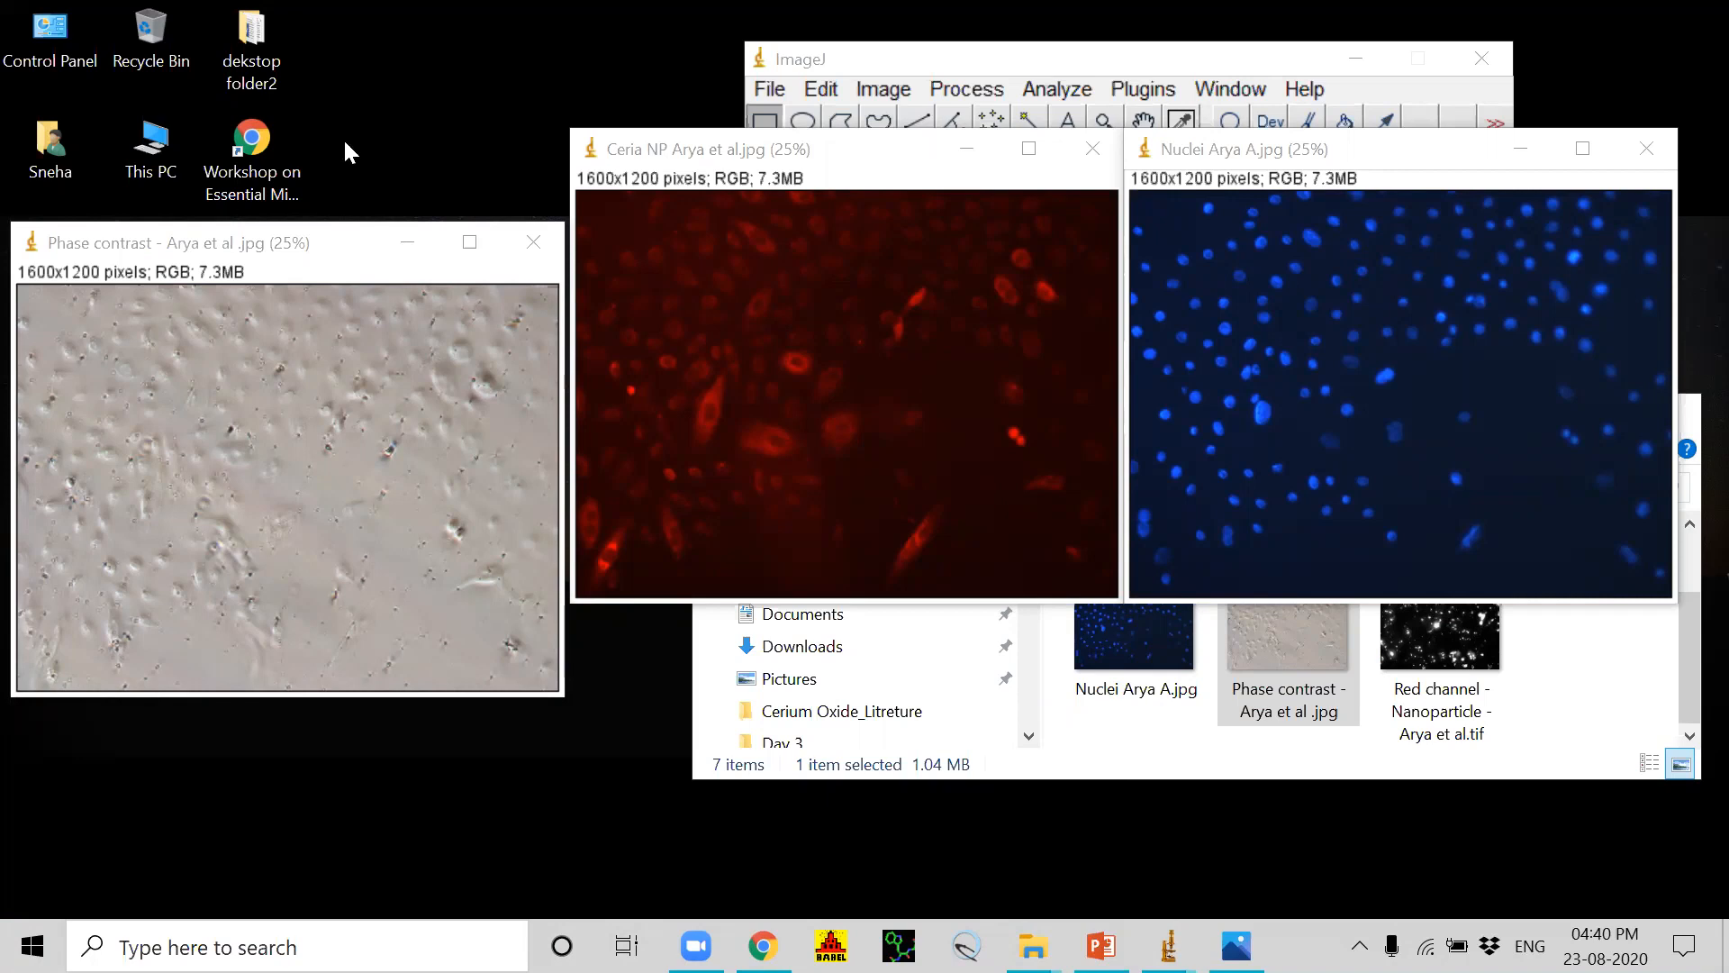
{"action": "left_click_drag", "start_coordinate": [333, 244], "coordinate": [349, 152]}
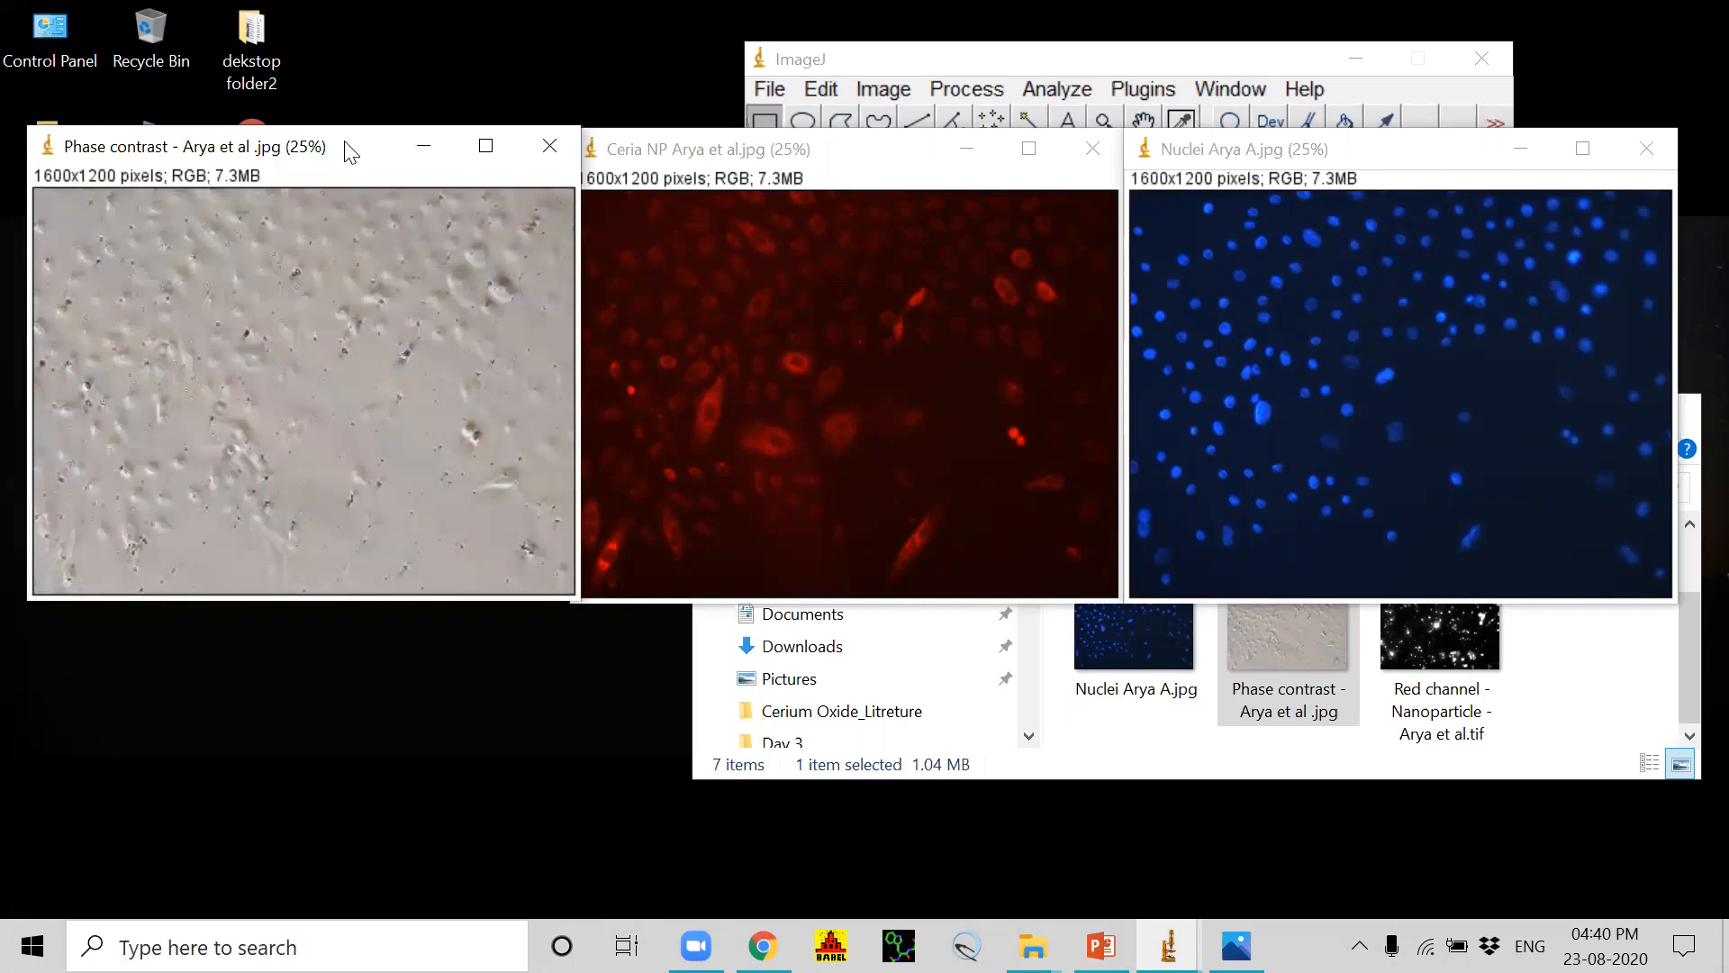
{"action": "left_click_drag", "start_coordinate": [1387, 149], "coordinate": [1433, 252]}
{"action": "left_click_drag", "start_coordinate": [848, 148], "coordinate": [908, 284]}
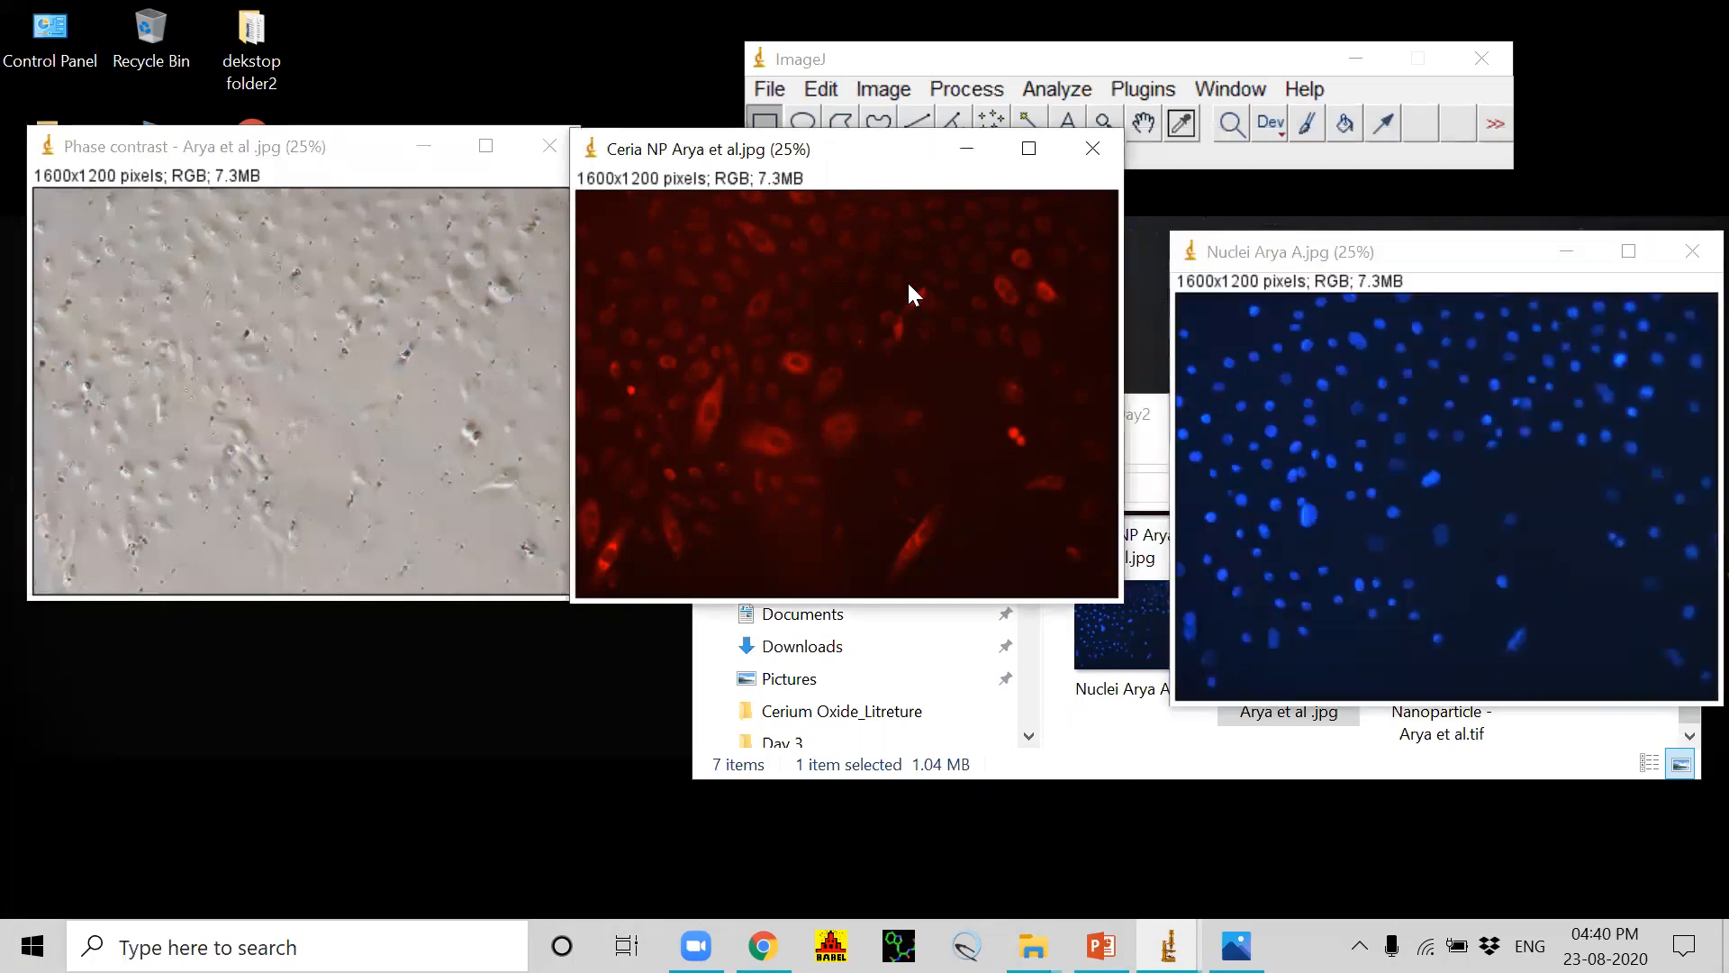
{"action": "left_click", "coordinate": [285, 155]}
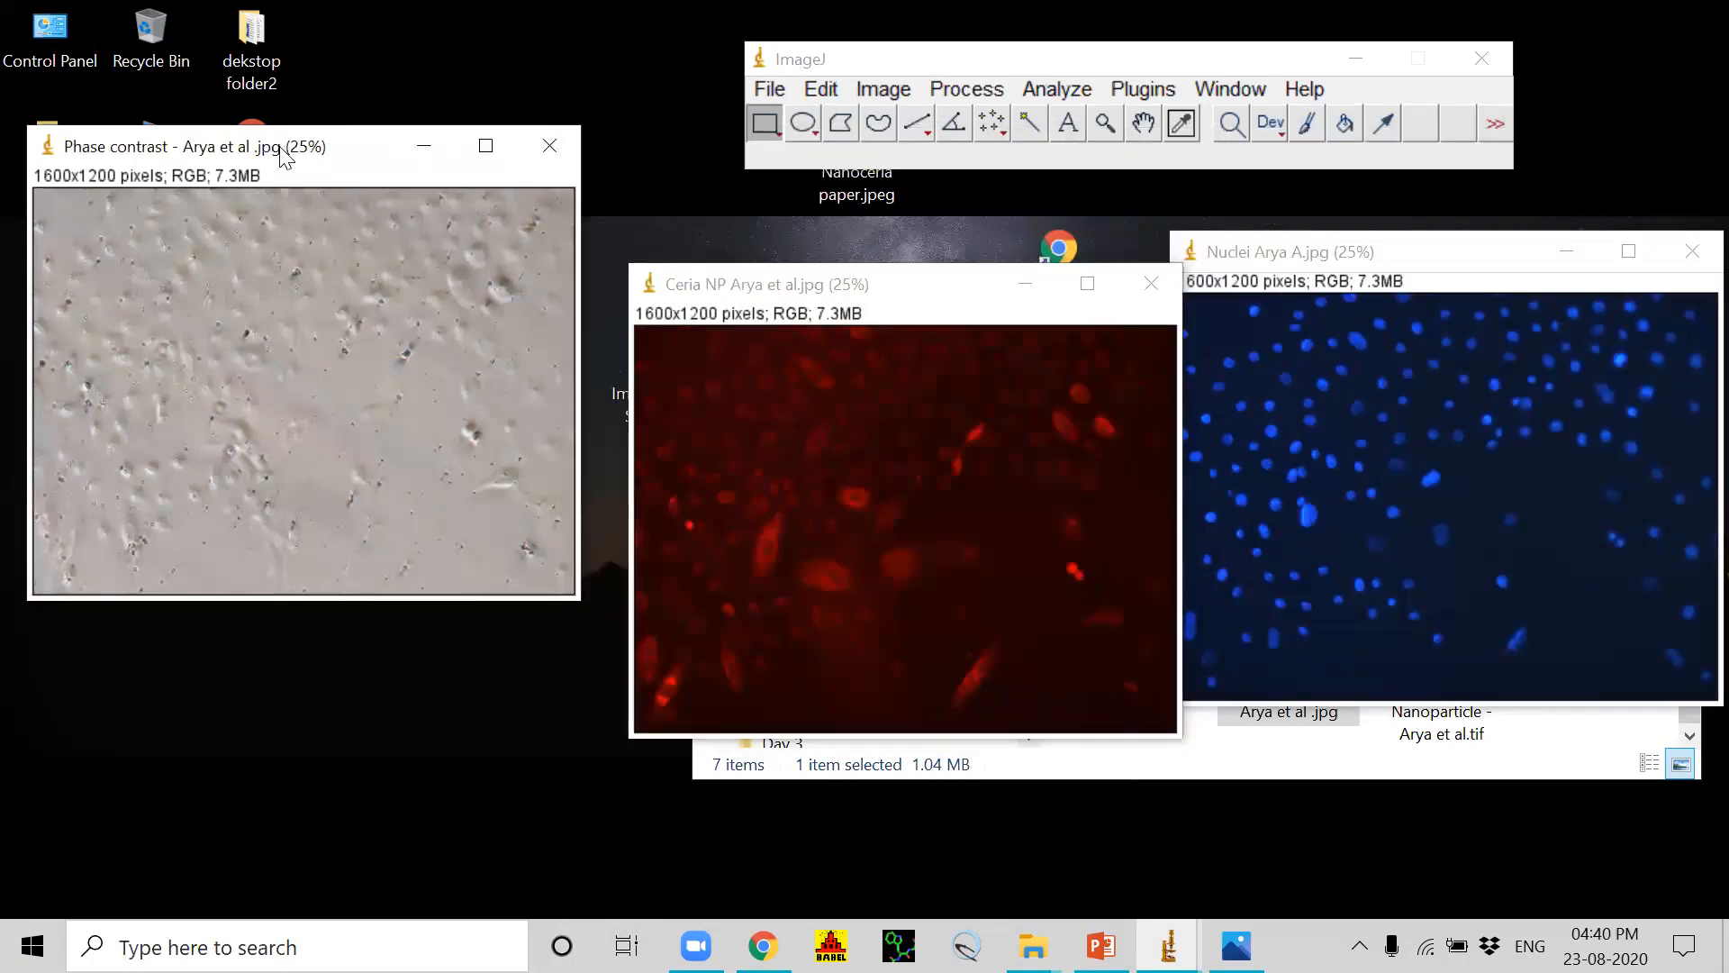
{"action": "left_click_drag", "start_coordinate": [282, 149], "coordinate": [298, 256]}
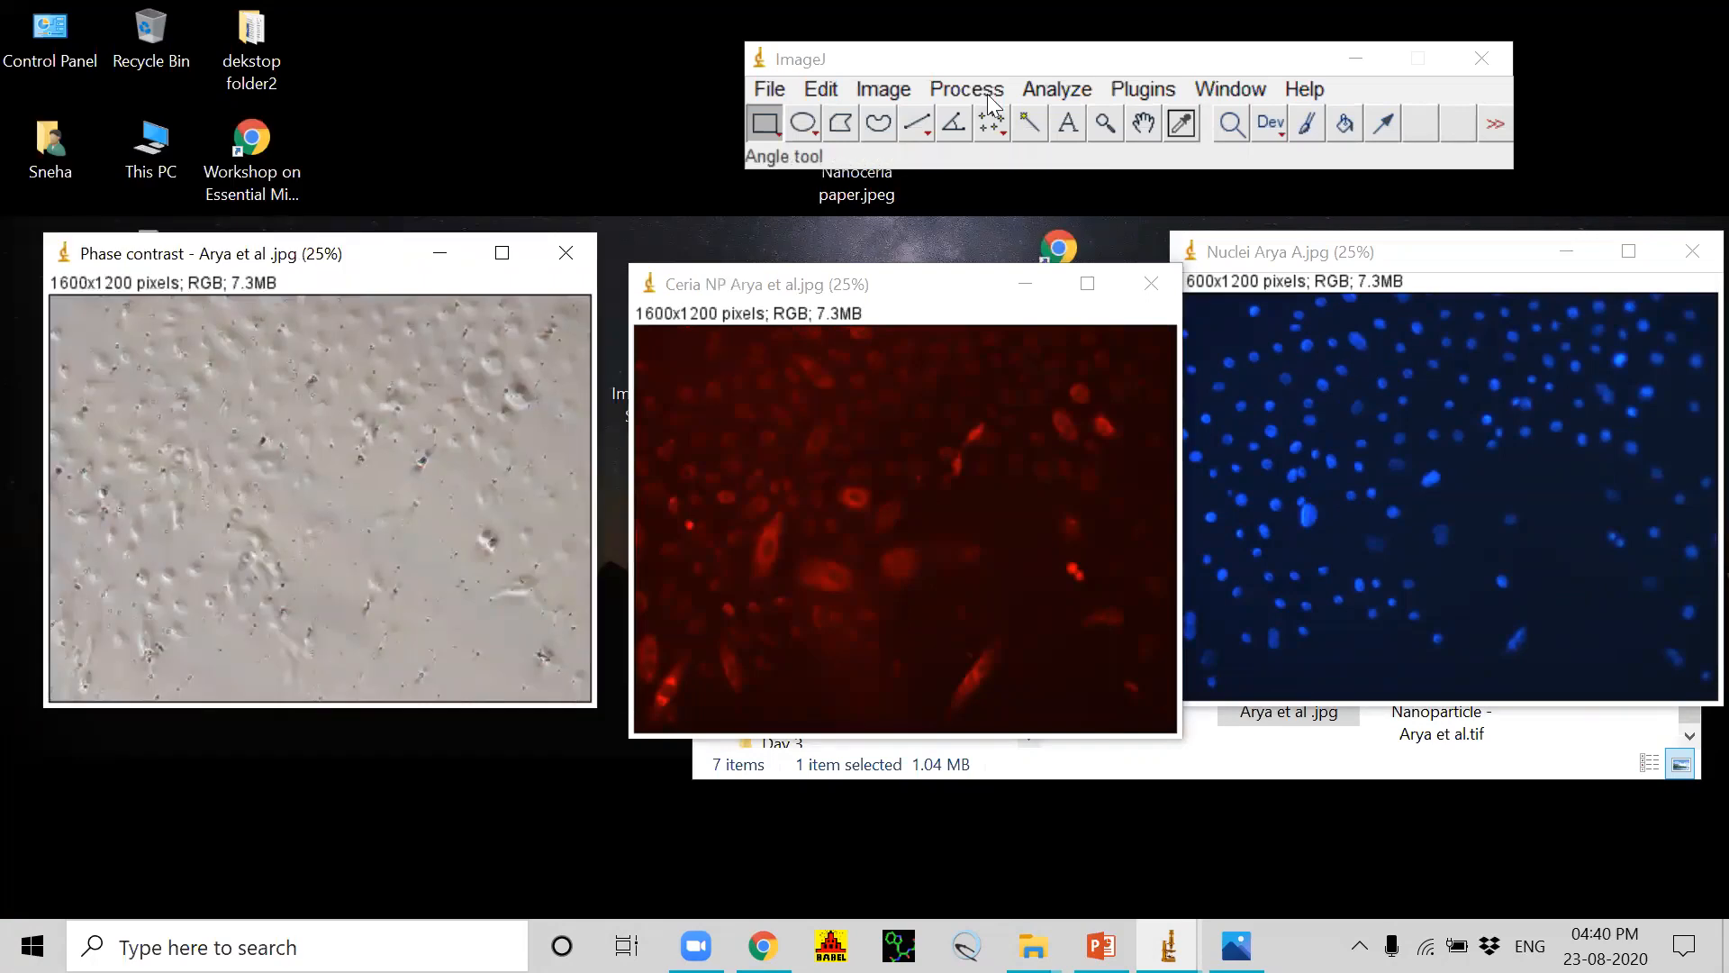
Step: Split the Ceria NP image into its separate red, green and blue channels
{"action": "left_click", "coordinate": [867, 275]}
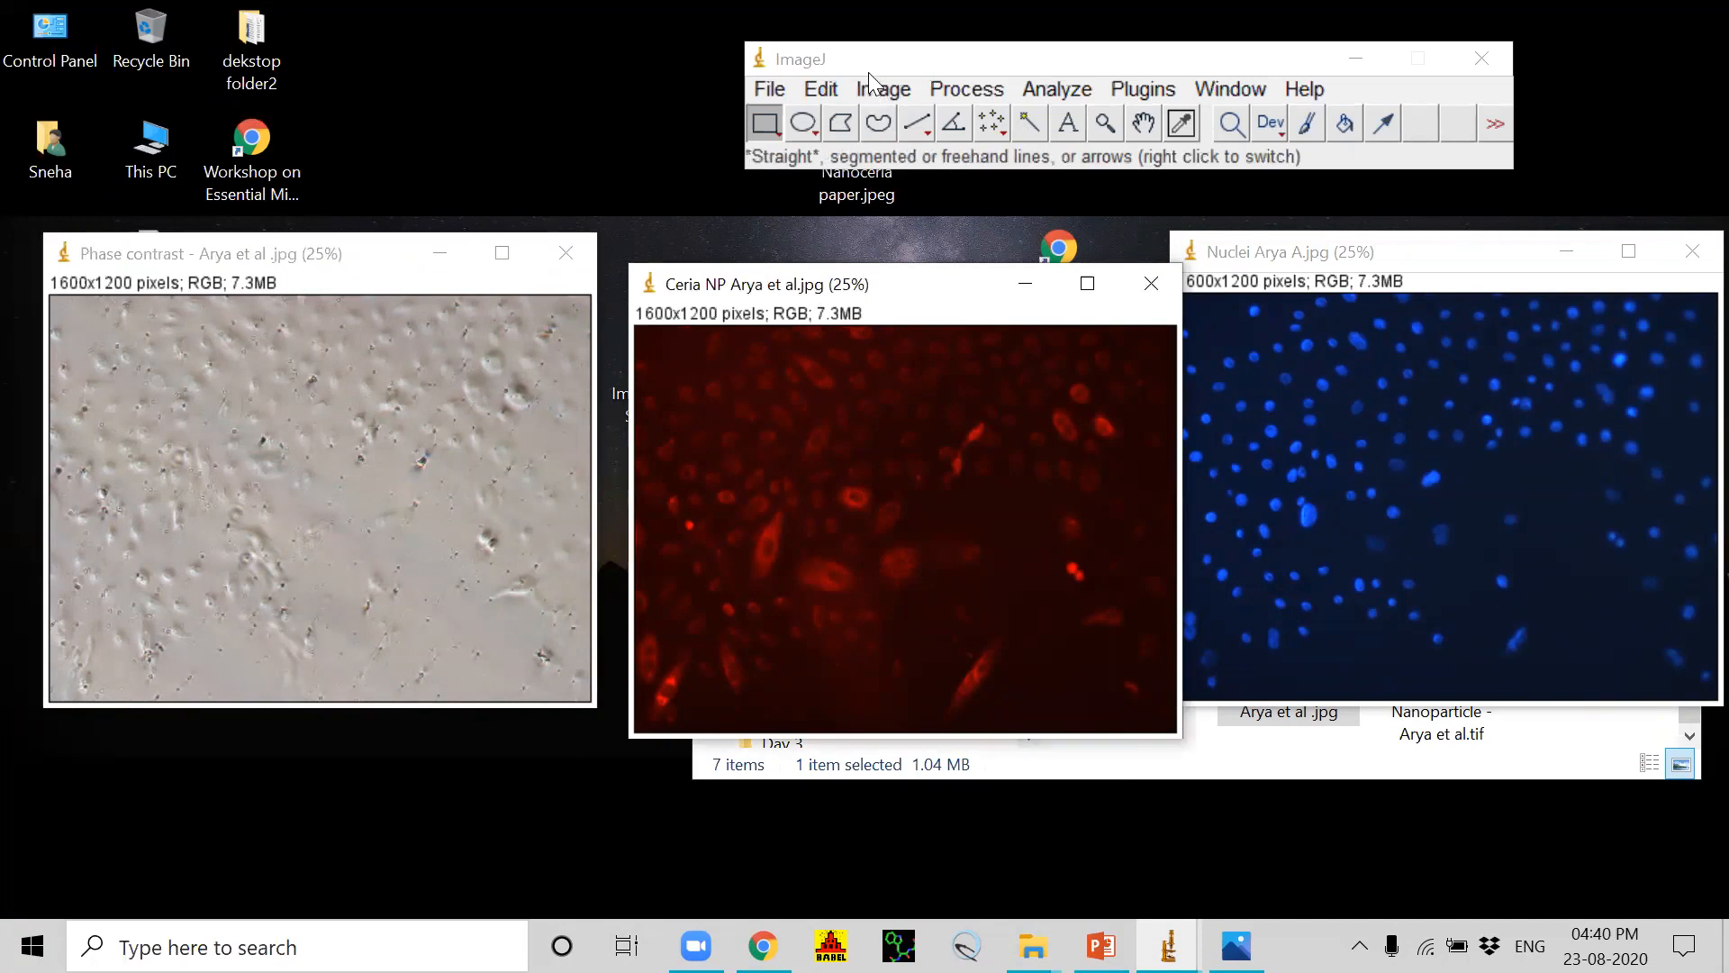
{"action": "left_click", "coordinate": [884, 95]}
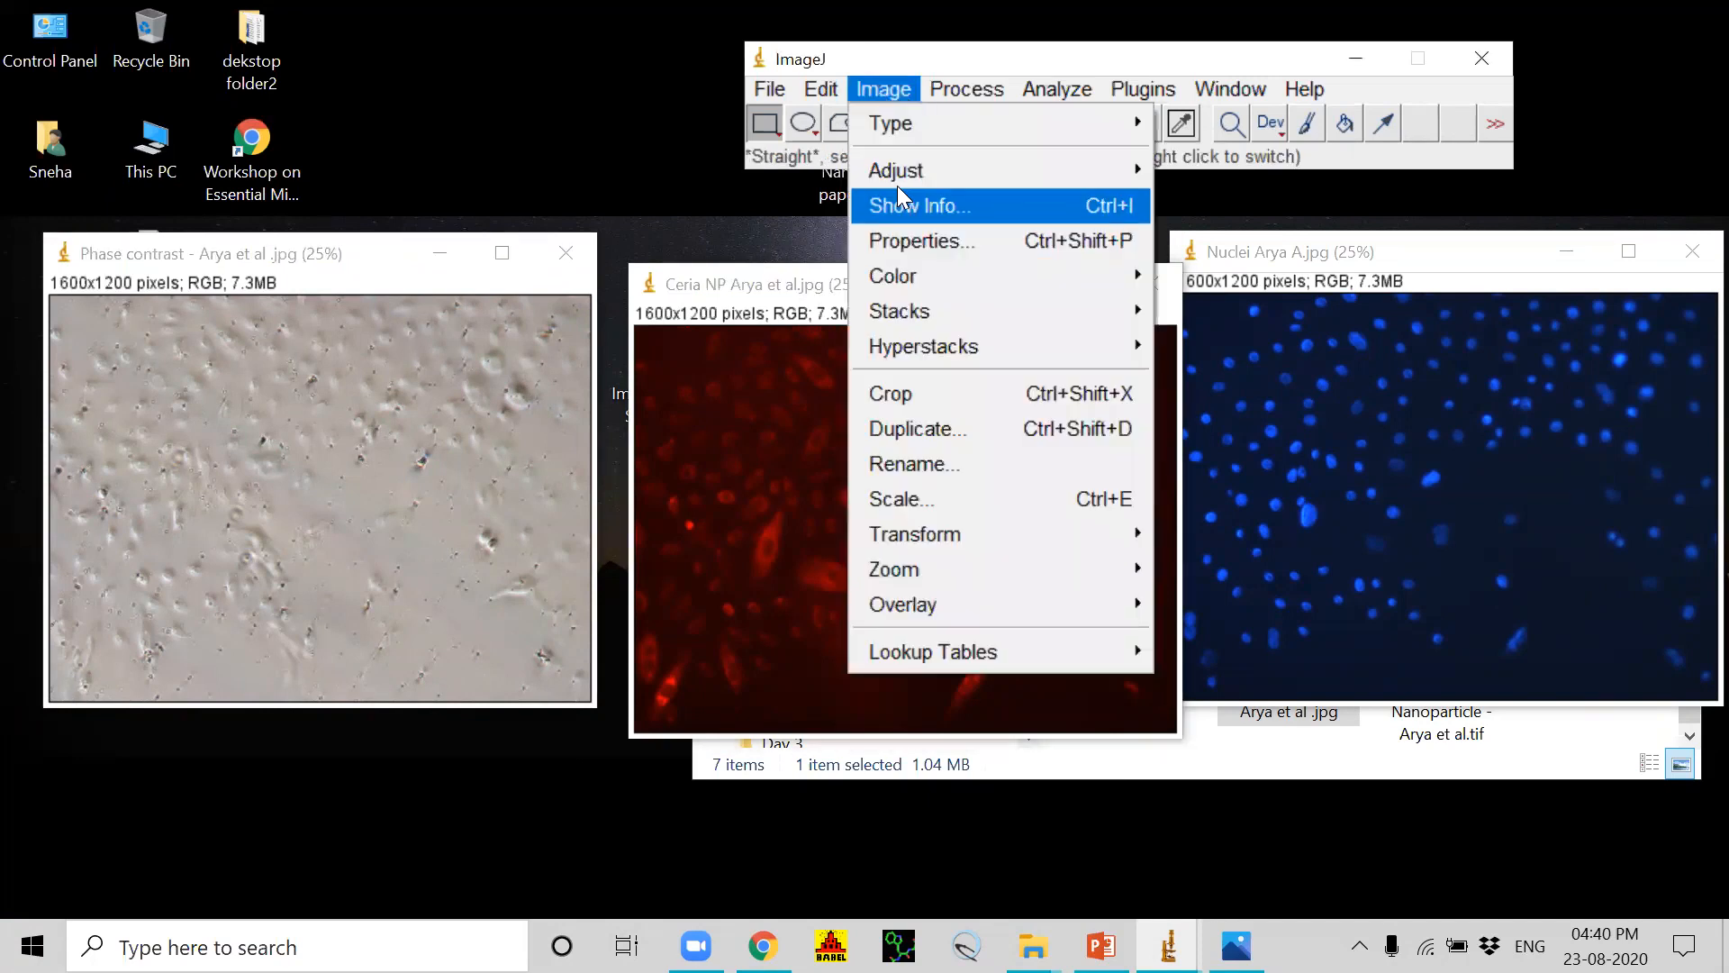
{"action": "mouse_move", "coordinate": [889, 166]}
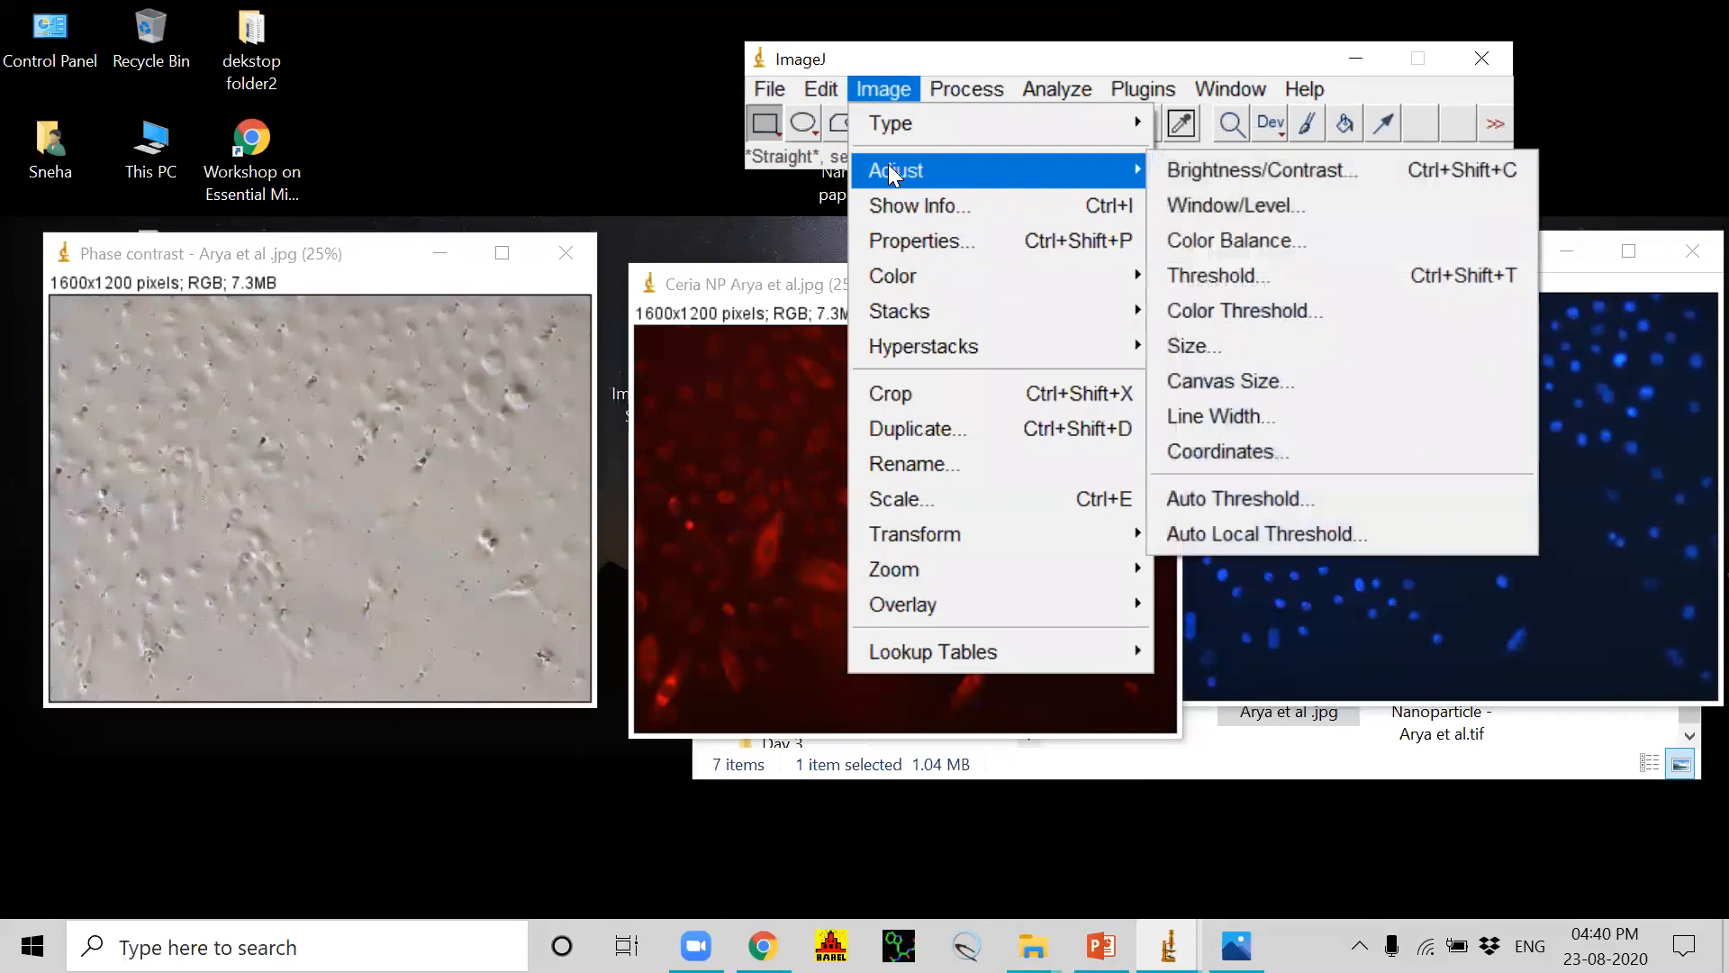
{"action": "mouse_move", "coordinate": [918, 278]}
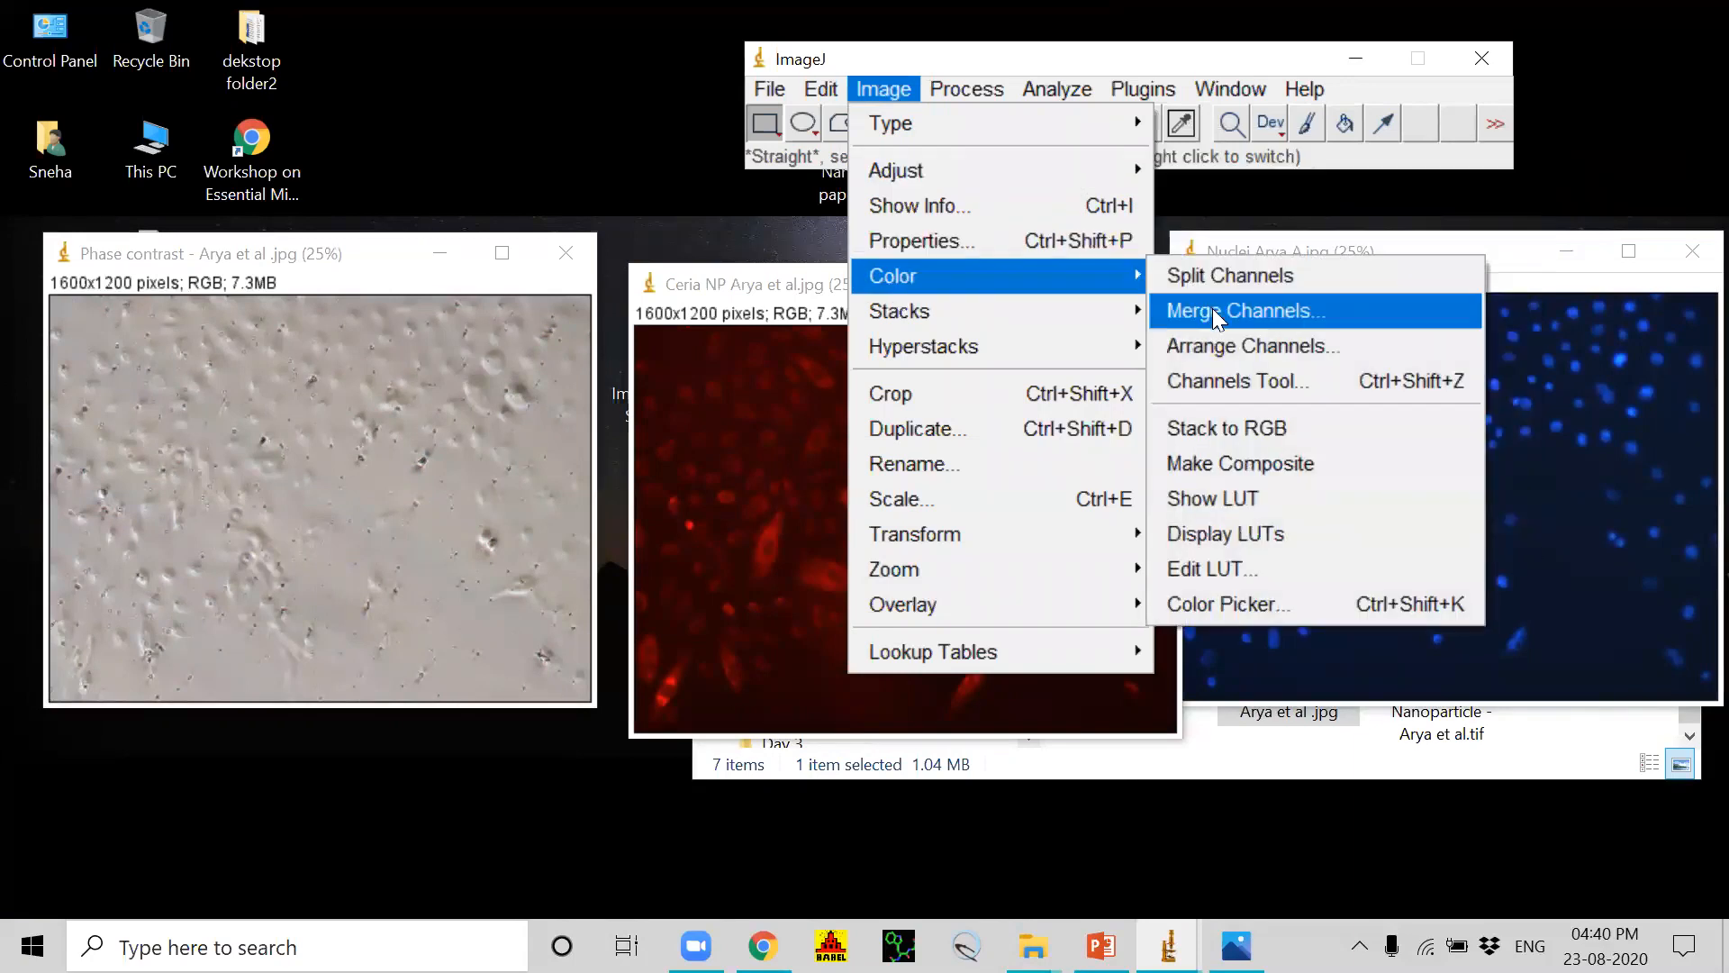
{"action": "left_click", "coordinate": [1194, 281]}
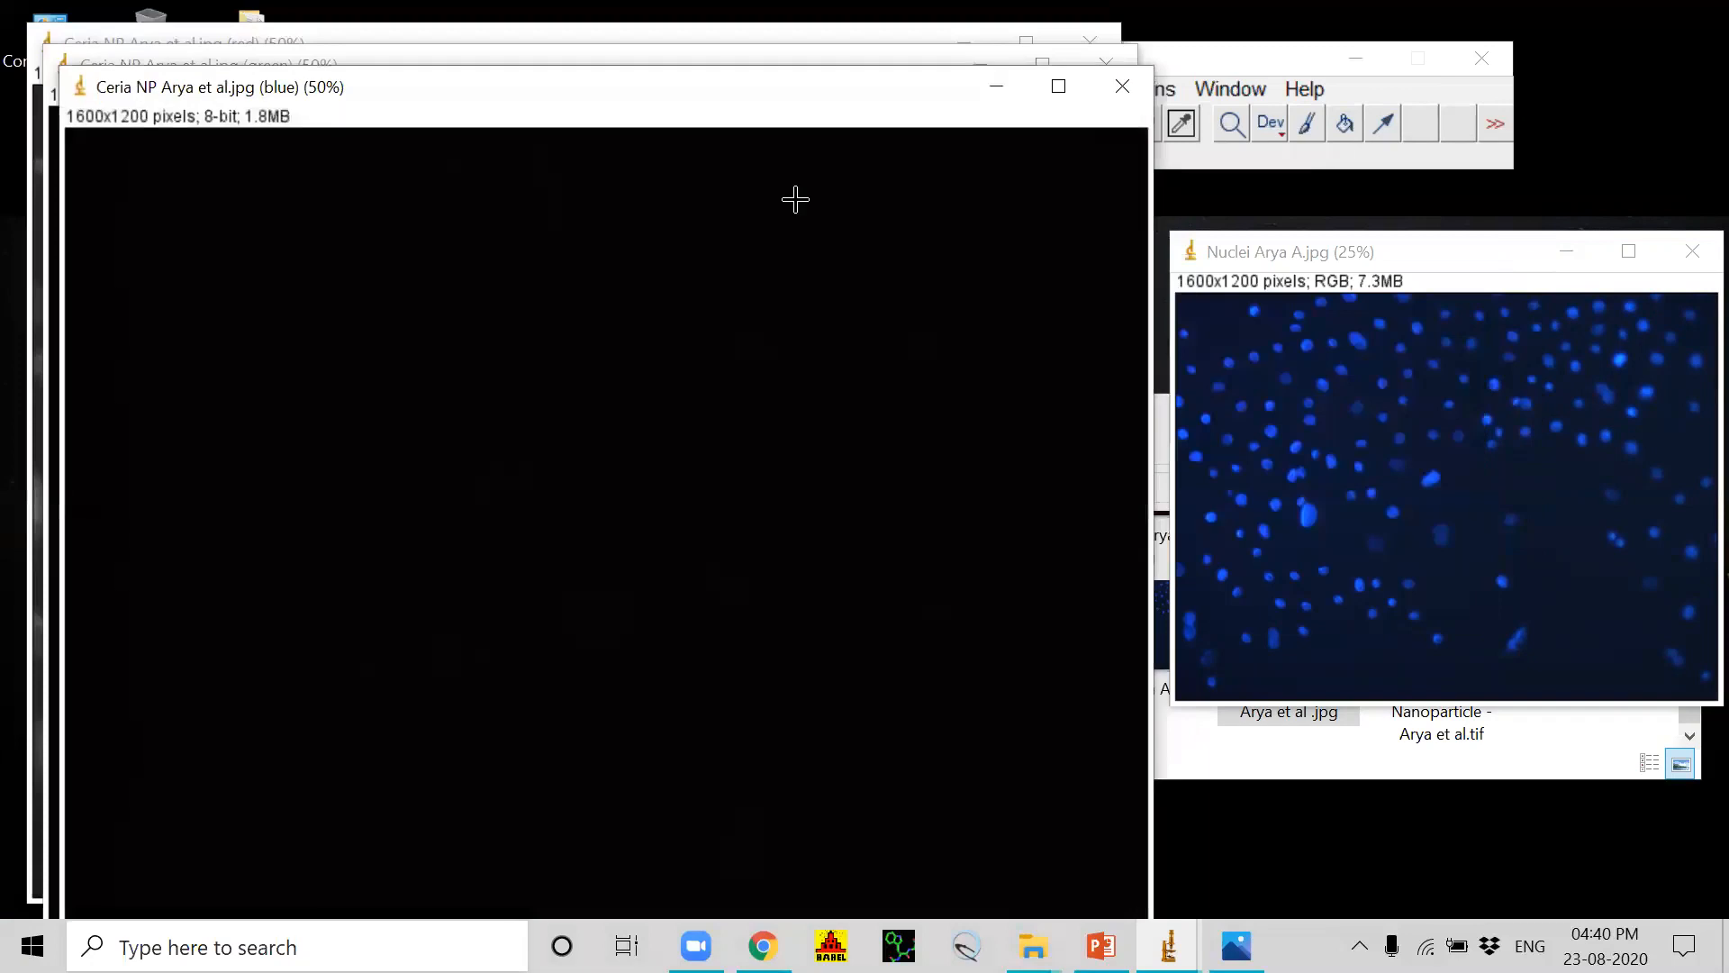
Step: Close the green and blue channel images of Ceria NP, keeping the red channel and moving it clear of the Nuclei image
{"action": "left_click_drag", "start_coordinate": [886, 93], "coordinate": [911, 304]}
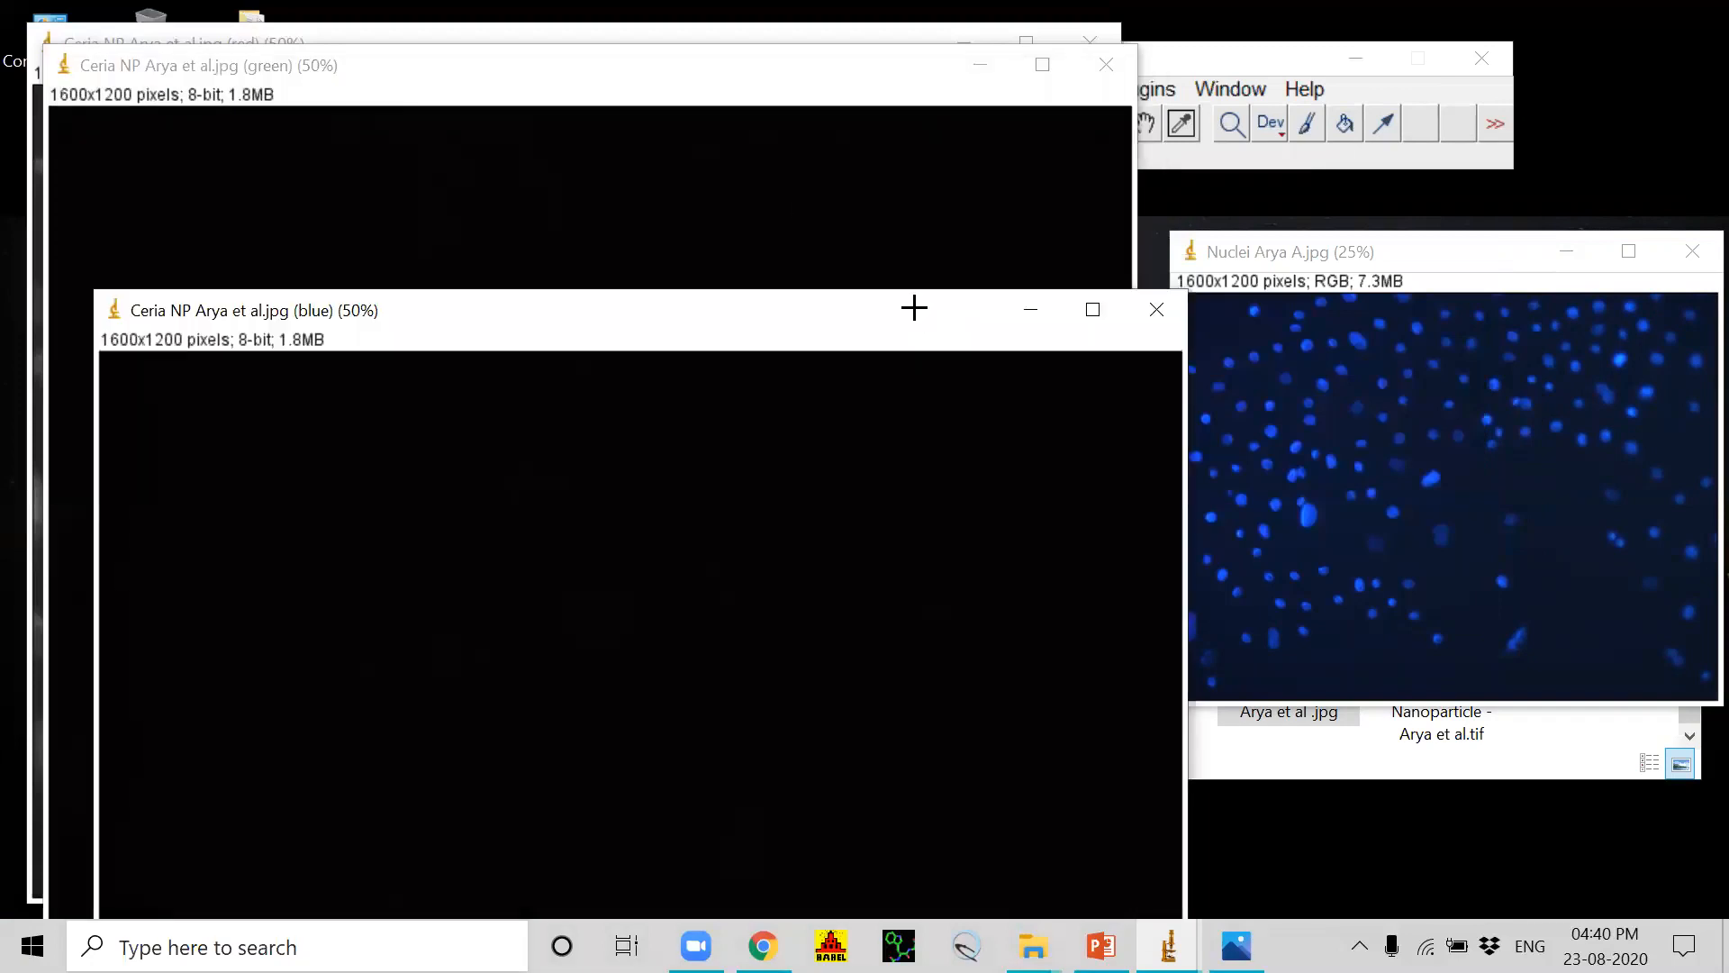
{"action": "left_click", "coordinate": [825, 86]}
{"action": "left_click_drag", "start_coordinate": [825, 88], "coordinate": [801, 166]}
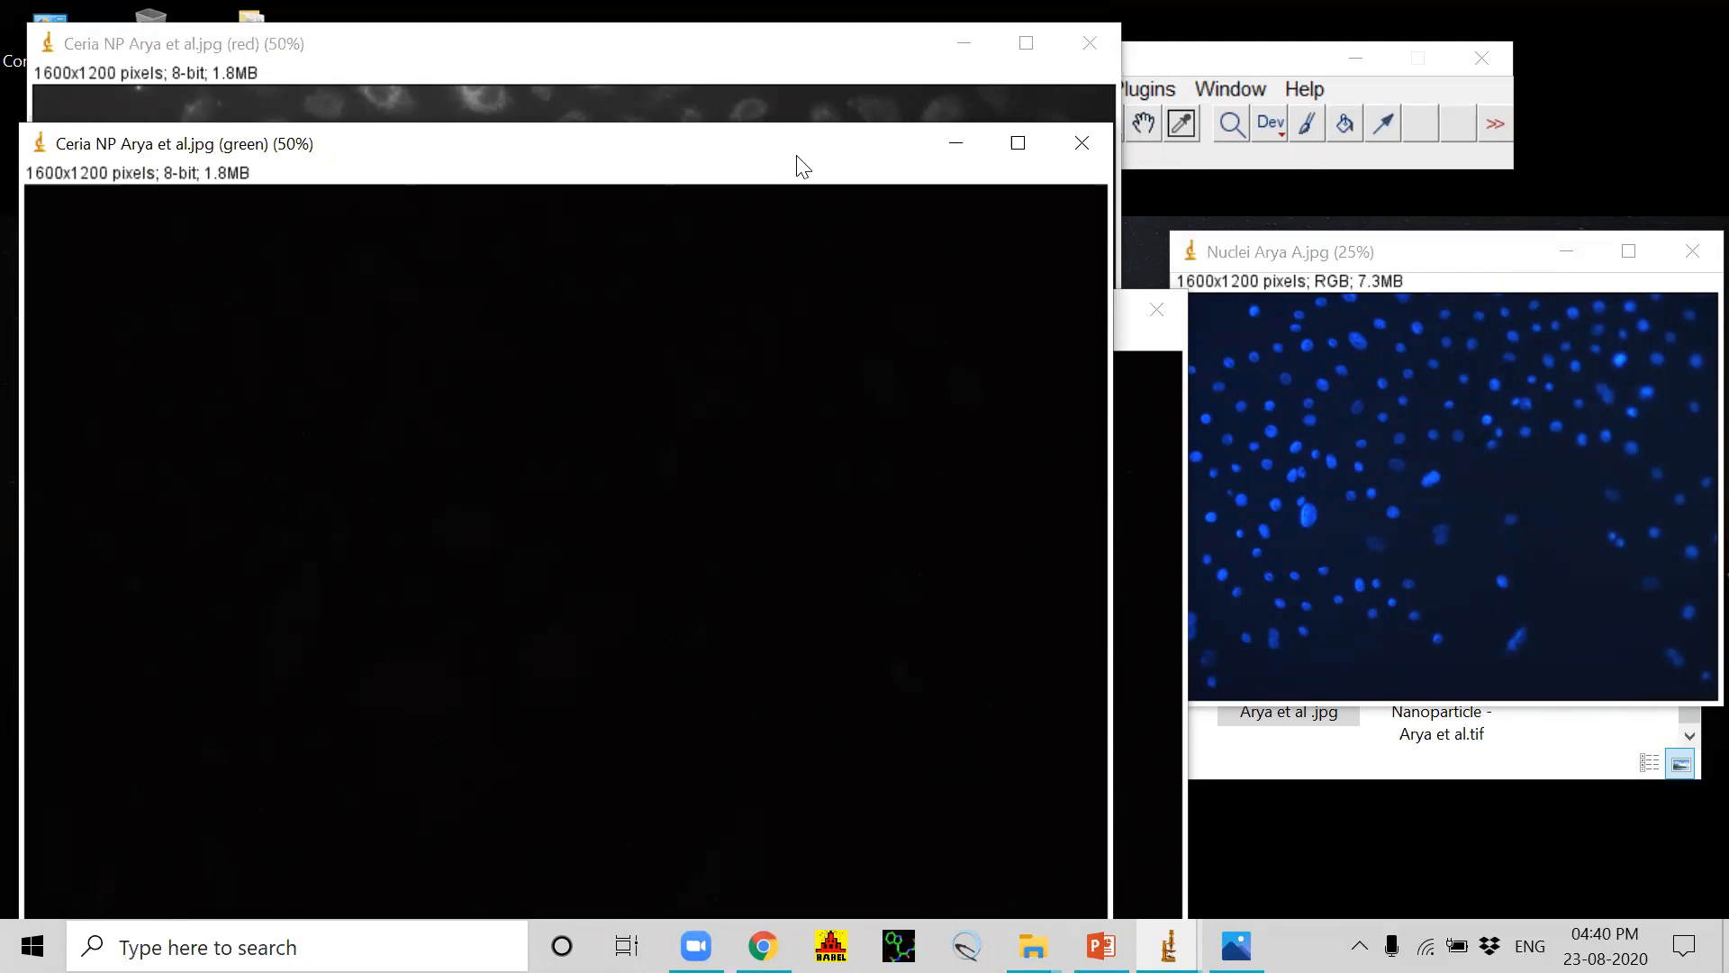
{"action": "left_click_drag", "start_coordinate": [667, 152], "coordinate": [1169, 291]}
{"action": "left_click", "coordinate": [1583, 284]}
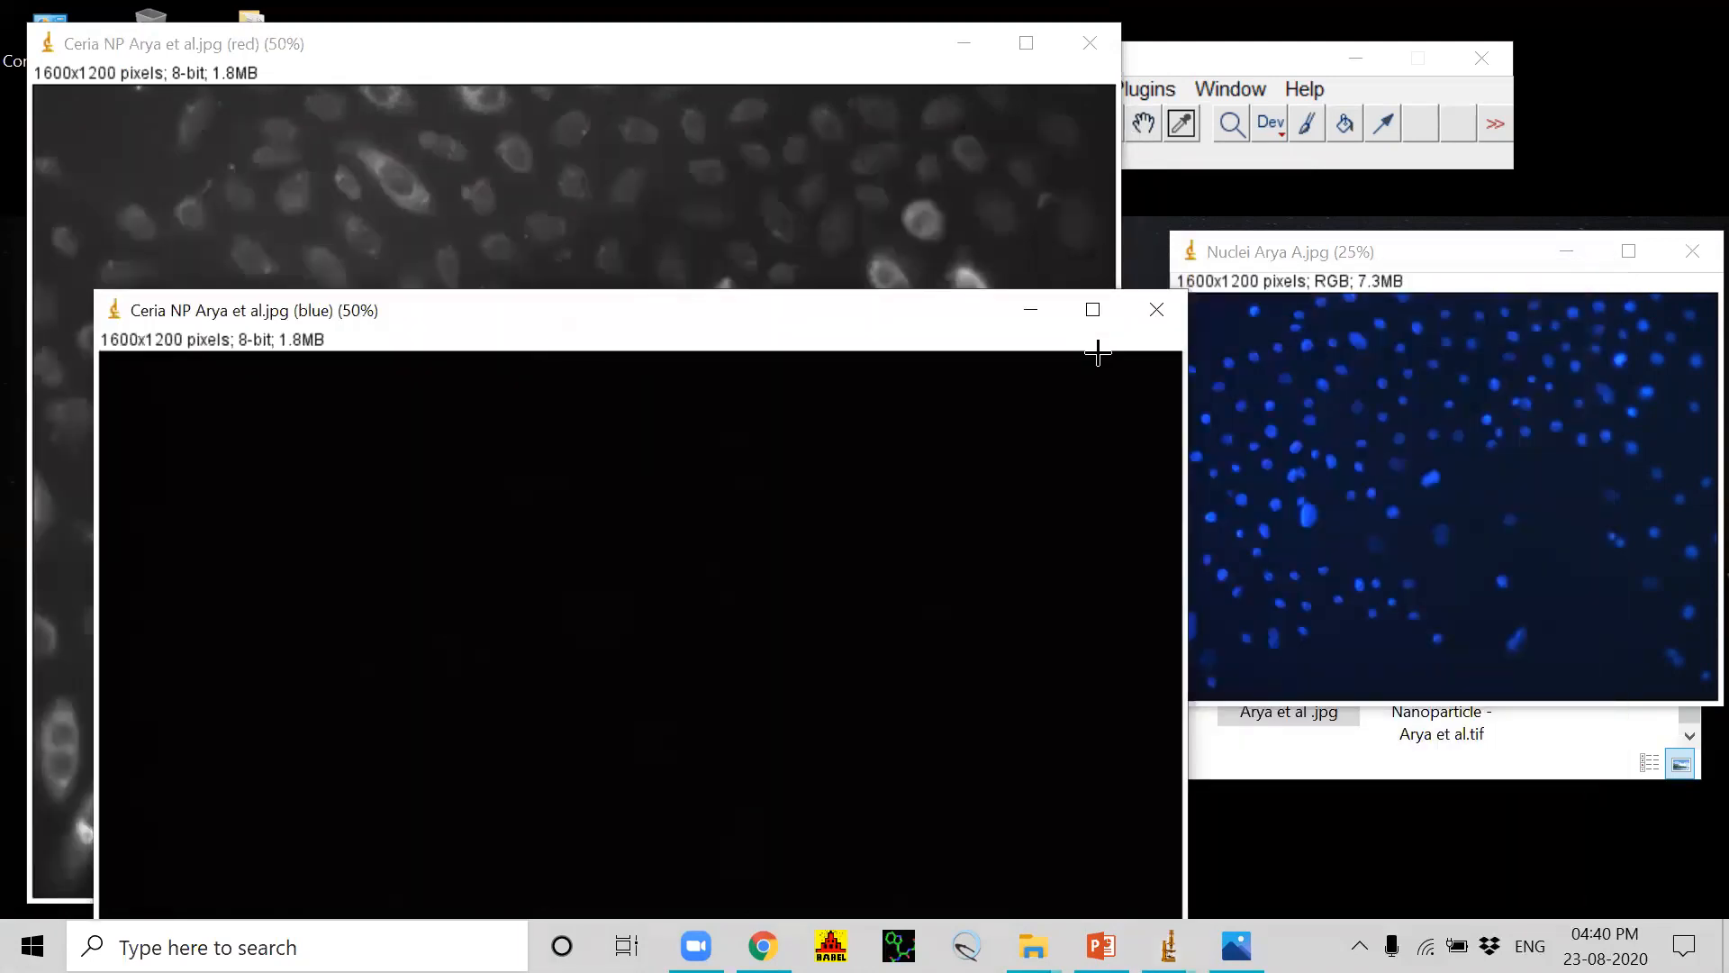
{"action": "left_click", "coordinate": [1161, 307]}
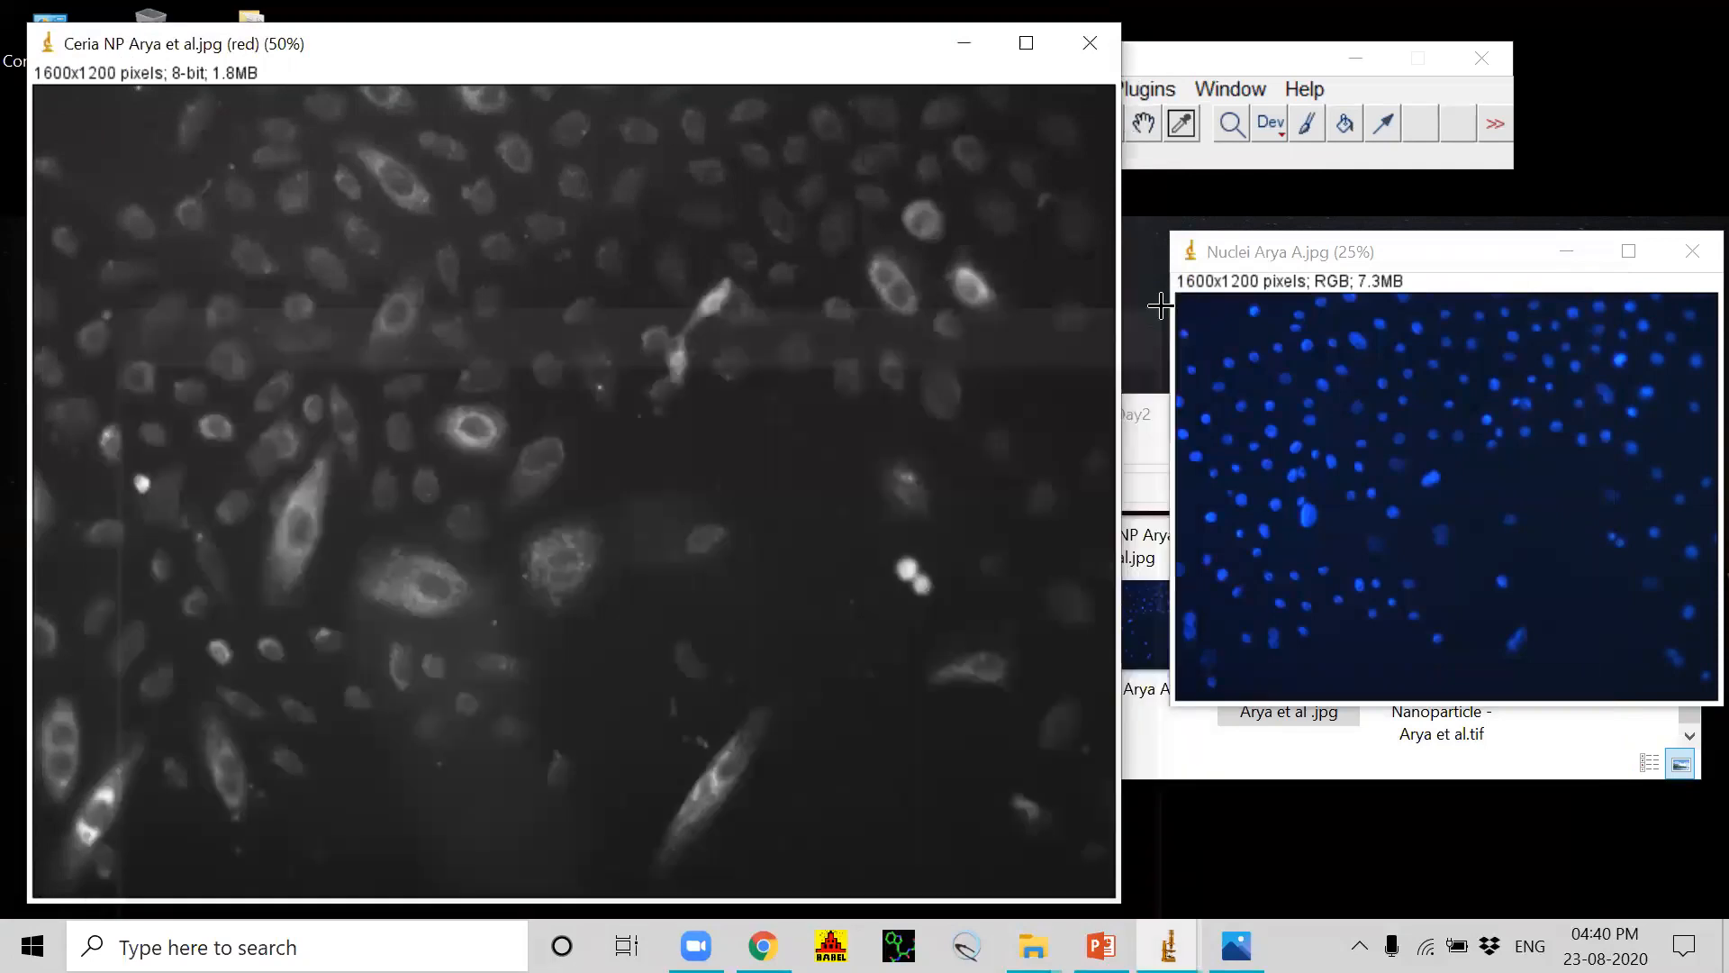
{"action": "left_click_drag", "start_coordinate": [521, 53], "coordinate": [1015, 471]}
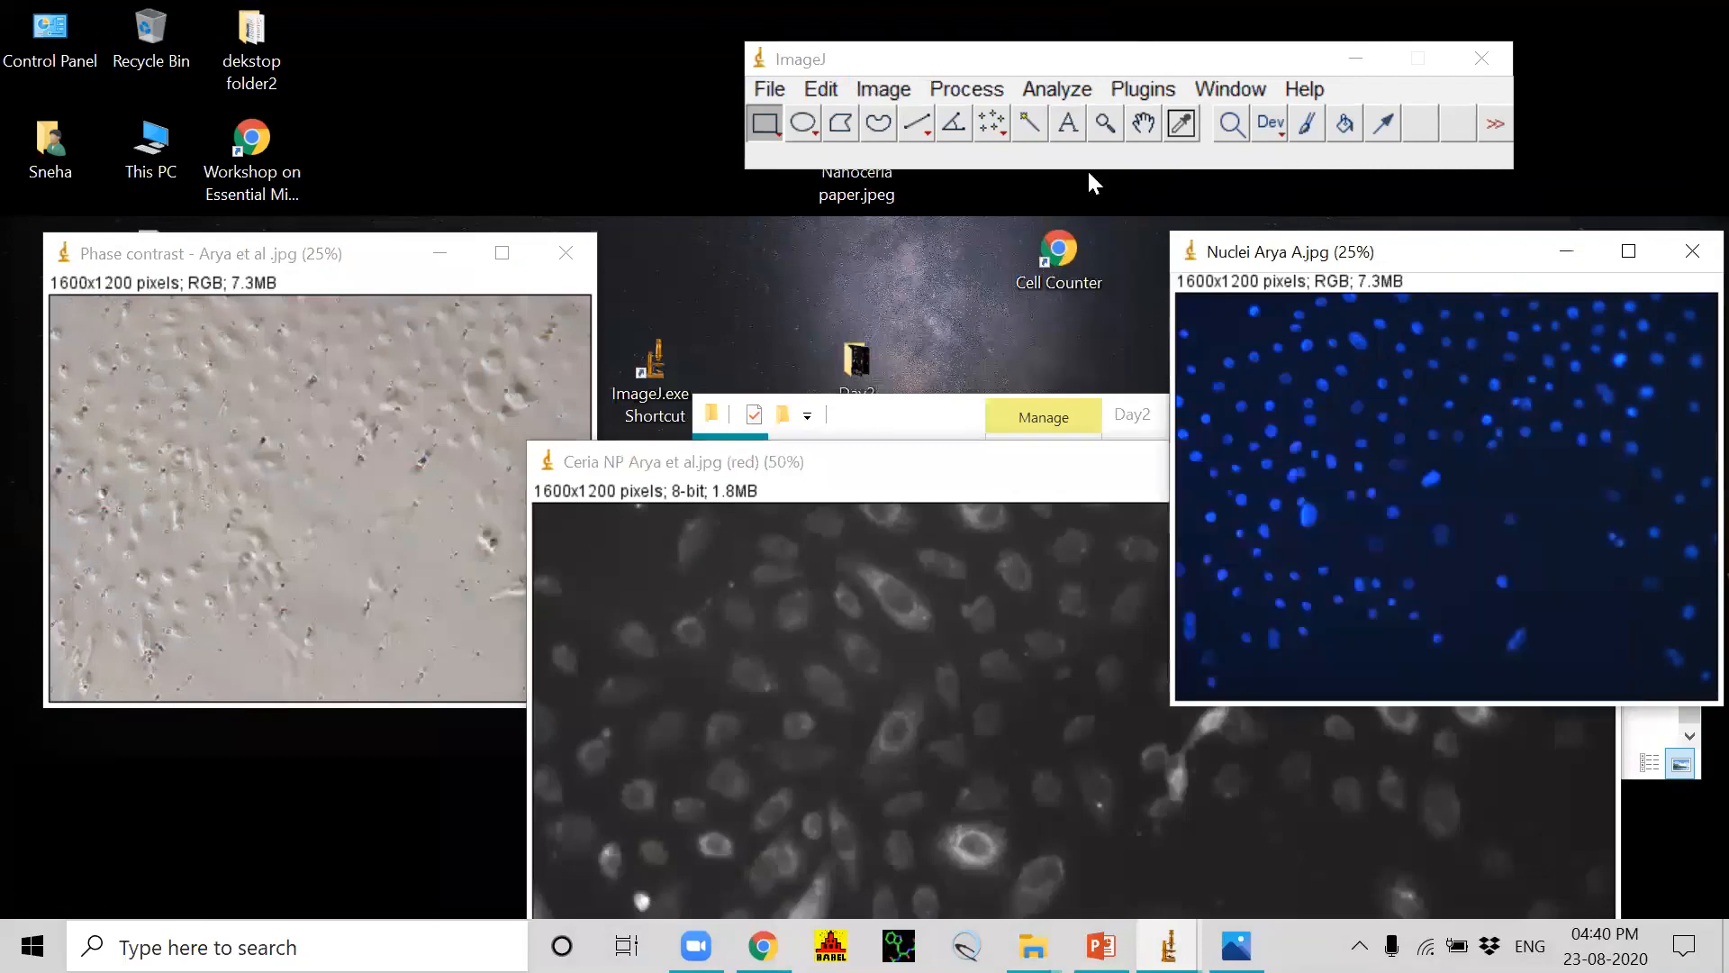
Step: Split the Nuclei image into its separate red, green and blue channels
{"action": "left_click", "coordinate": [886, 90]}
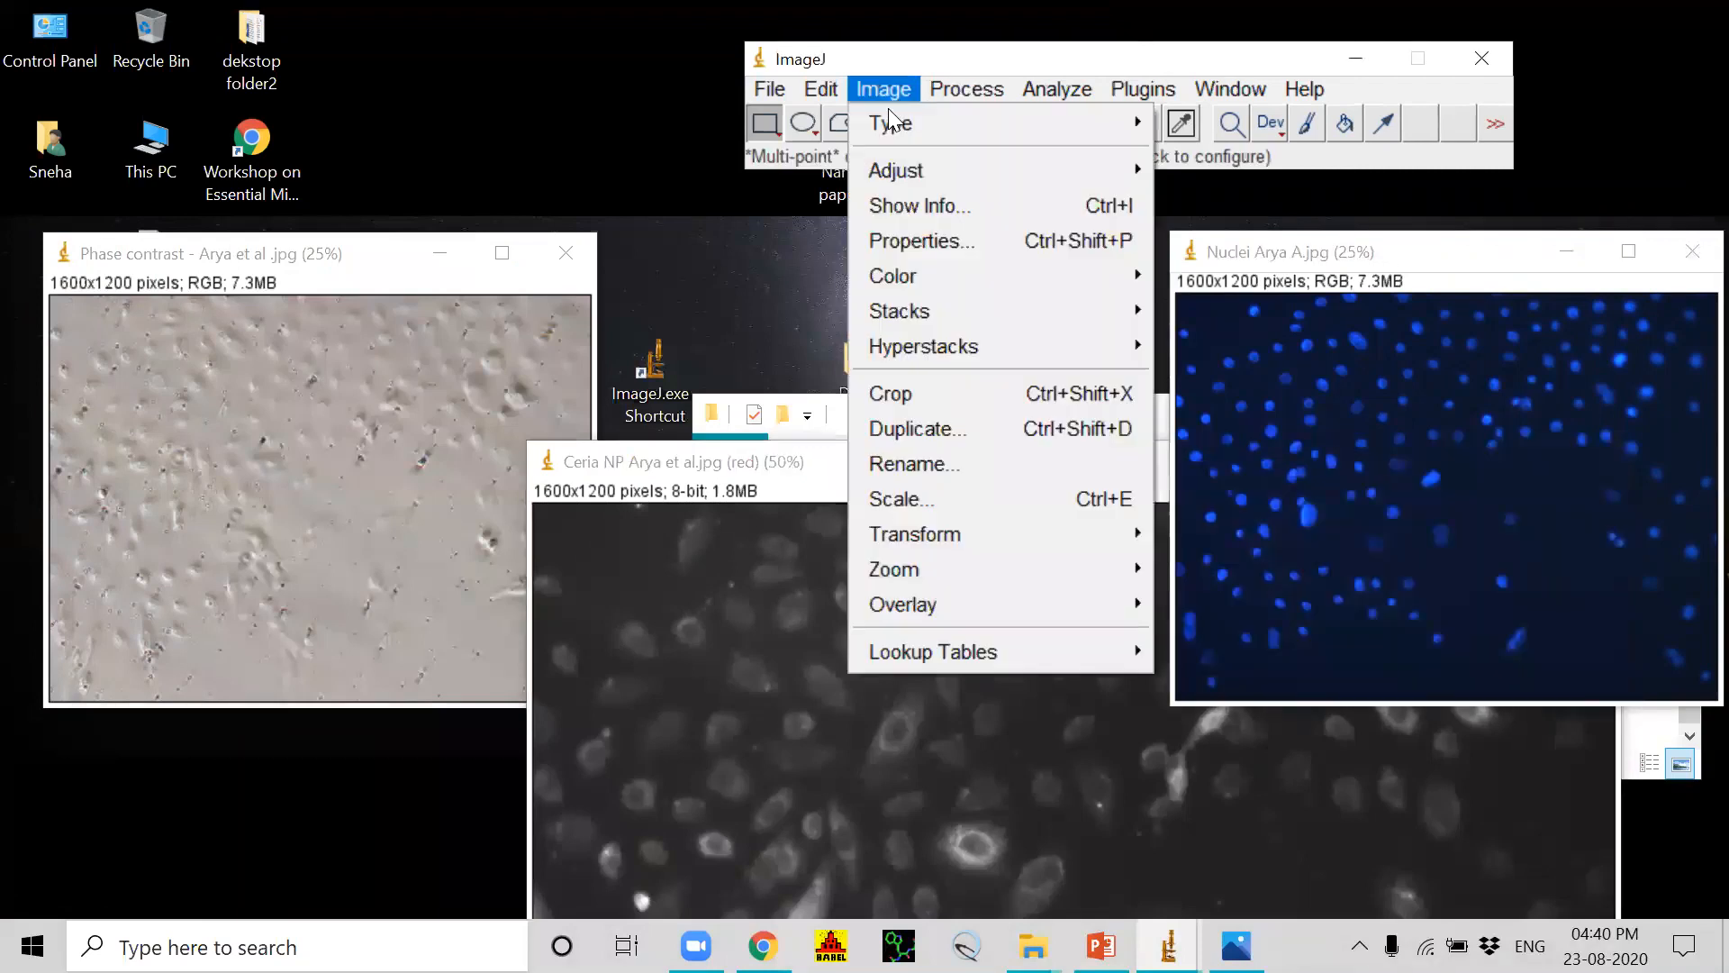
{"action": "mouse_move", "coordinate": [893, 272]}
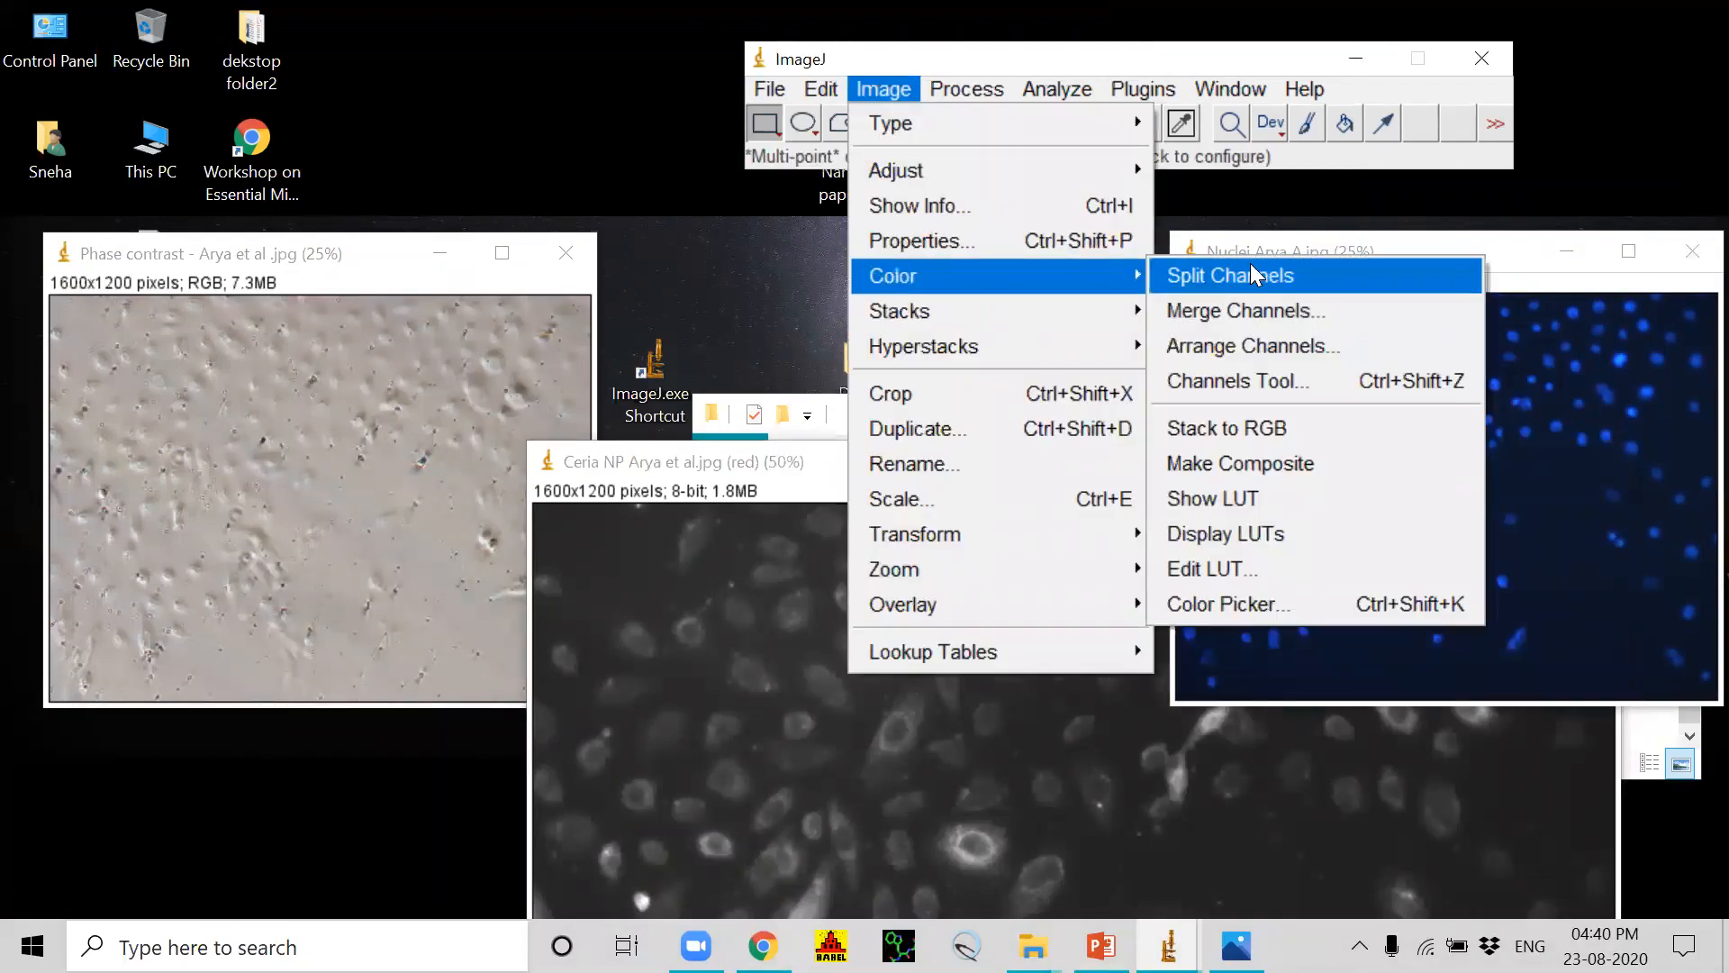
{"action": "left_click", "coordinate": [1252, 271]}
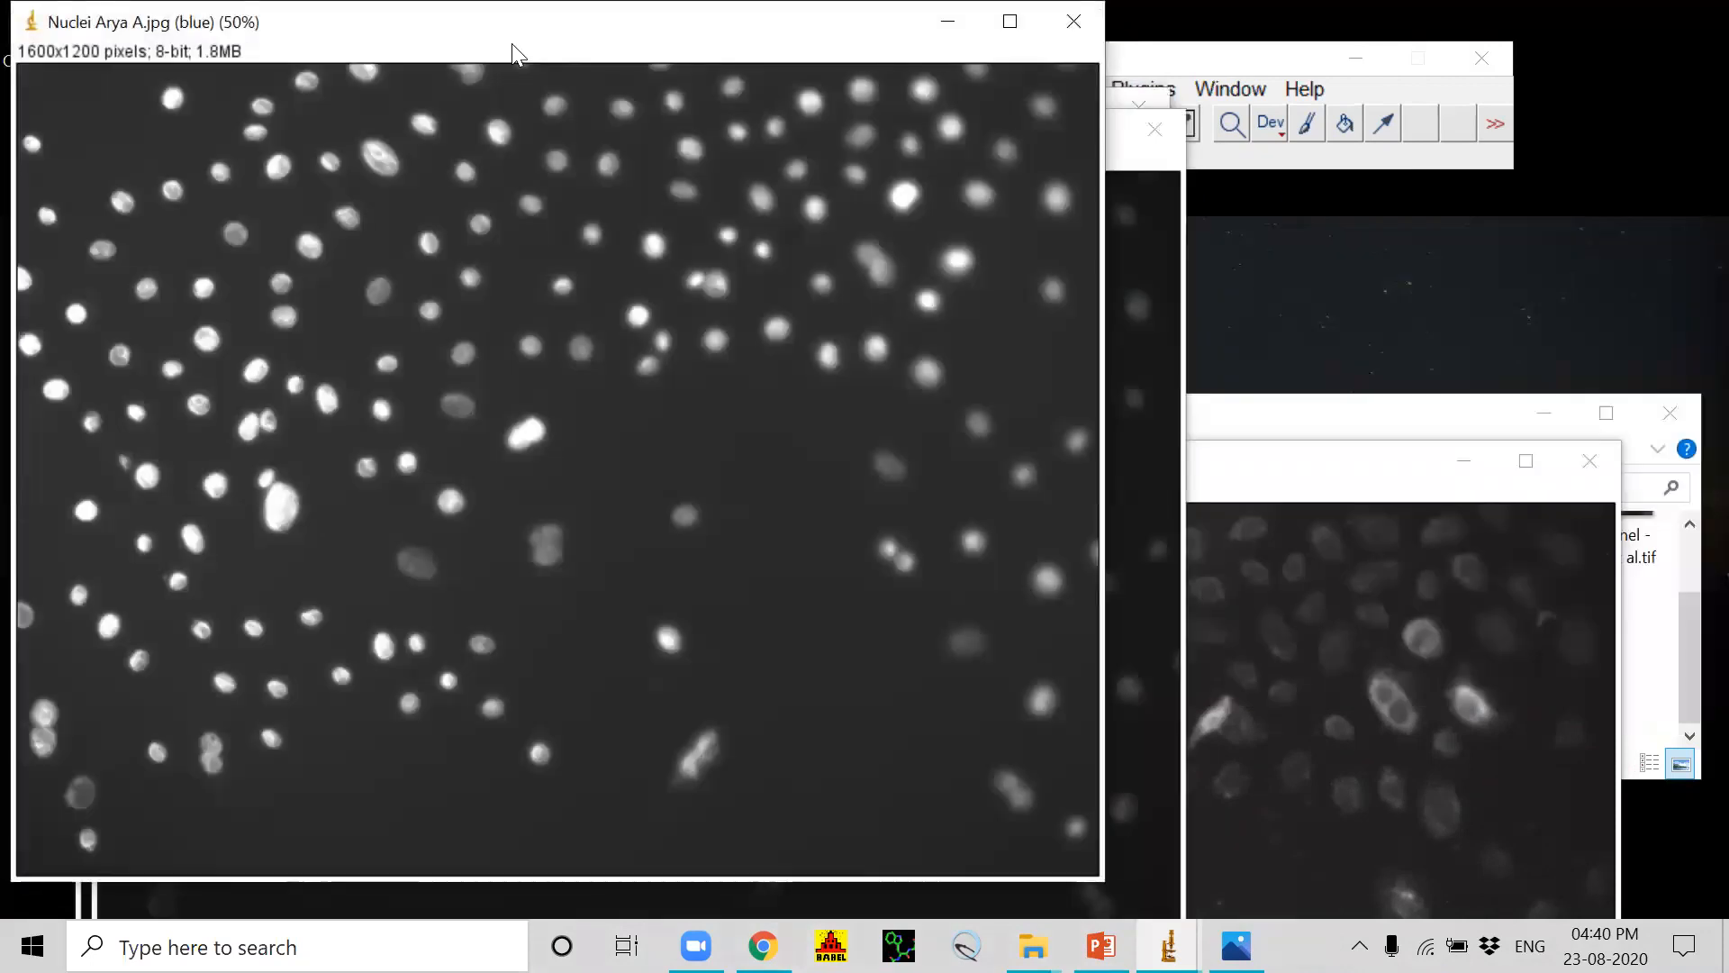
Step: Move the Nuclei blue channel image aside and close the Nuclei green and red channel images
{"action": "left_click_drag", "start_coordinate": [511, 43], "coordinate": [1441, 586]}
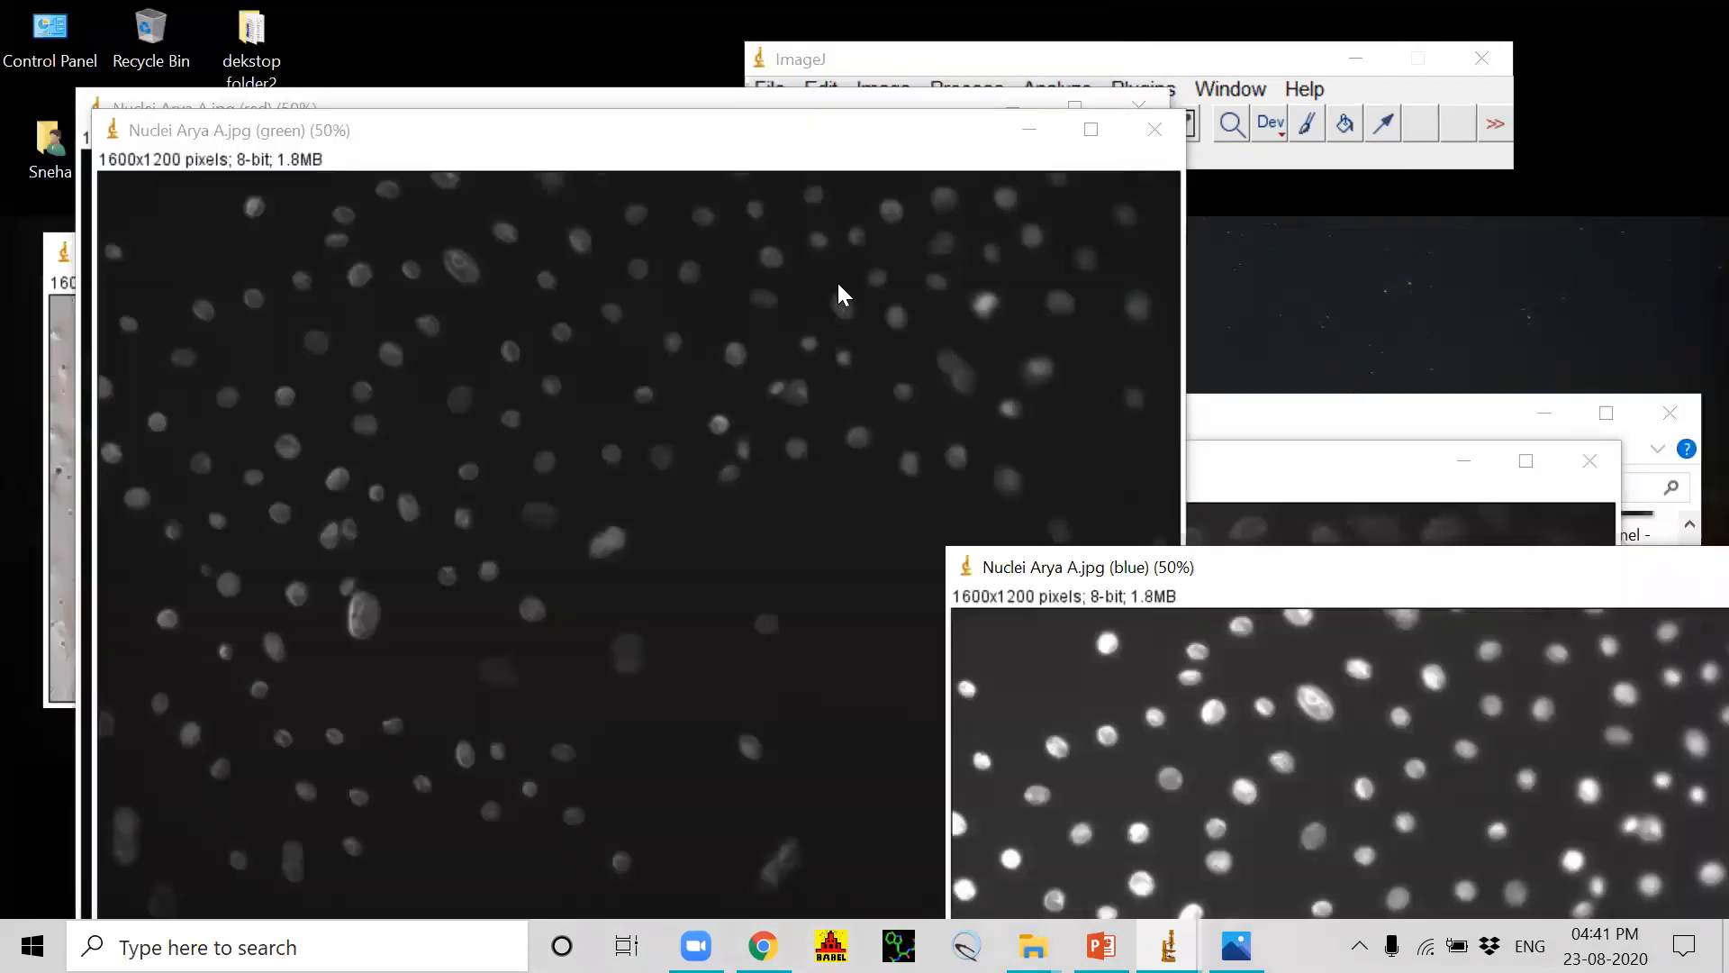
{"action": "left_click_drag", "start_coordinate": [935, 116], "coordinate": [954, 238]}
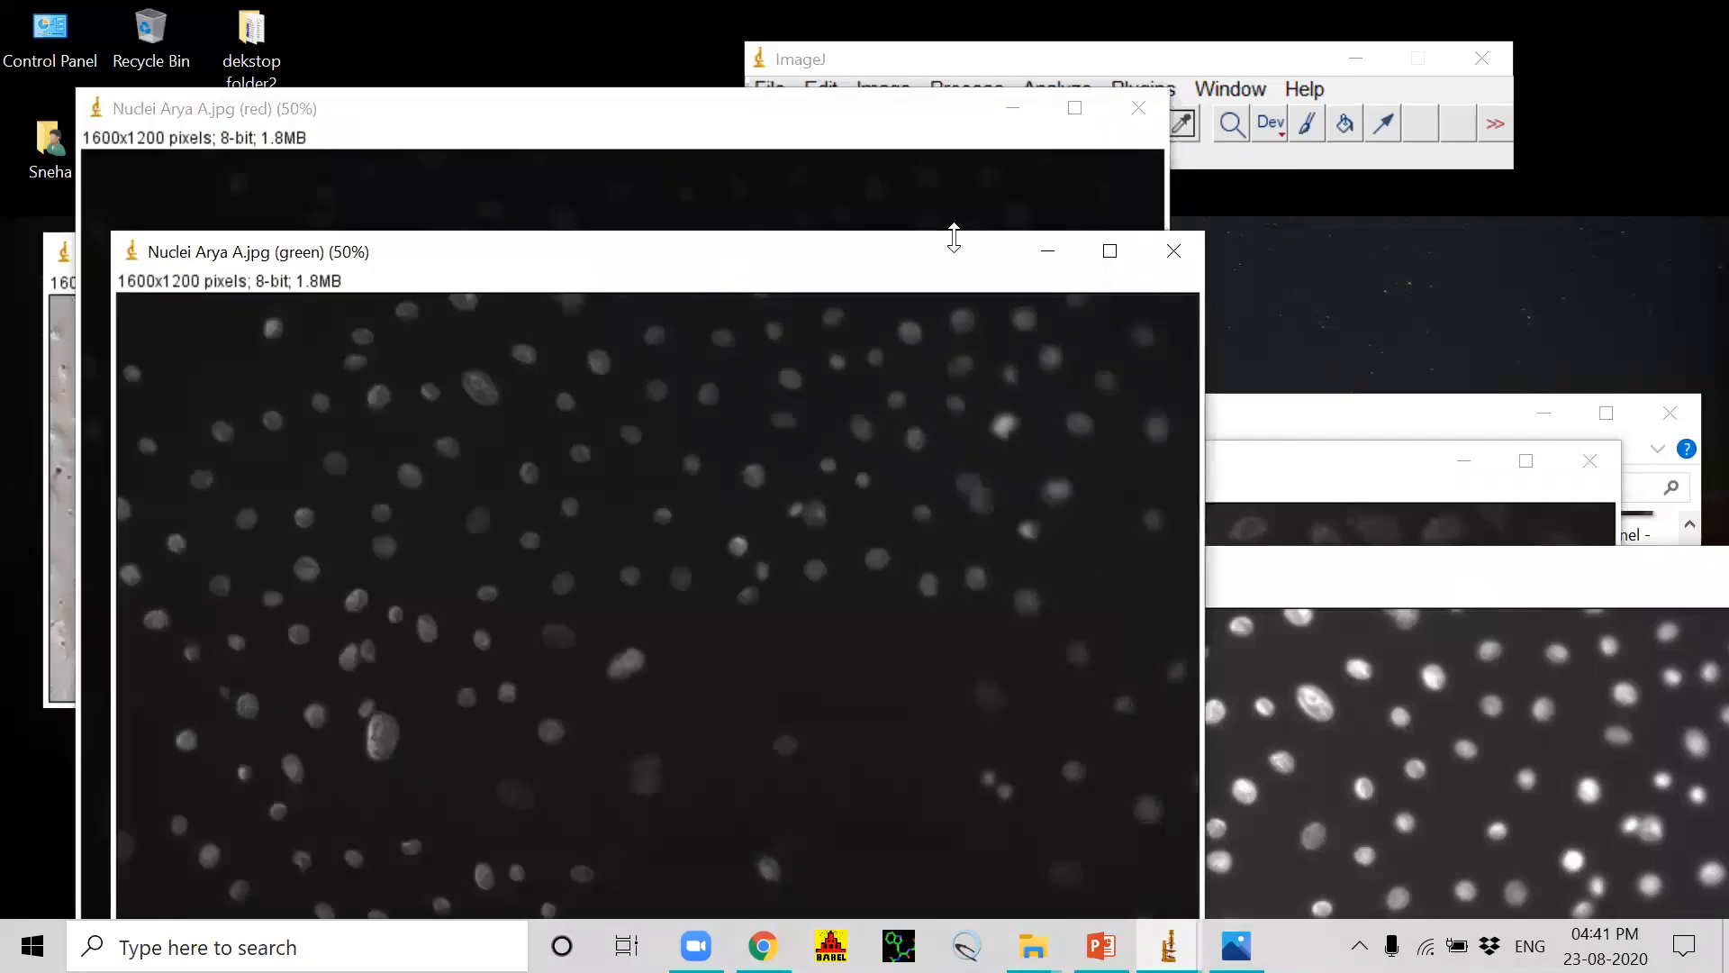
{"action": "left_click", "coordinate": [1172, 252]}
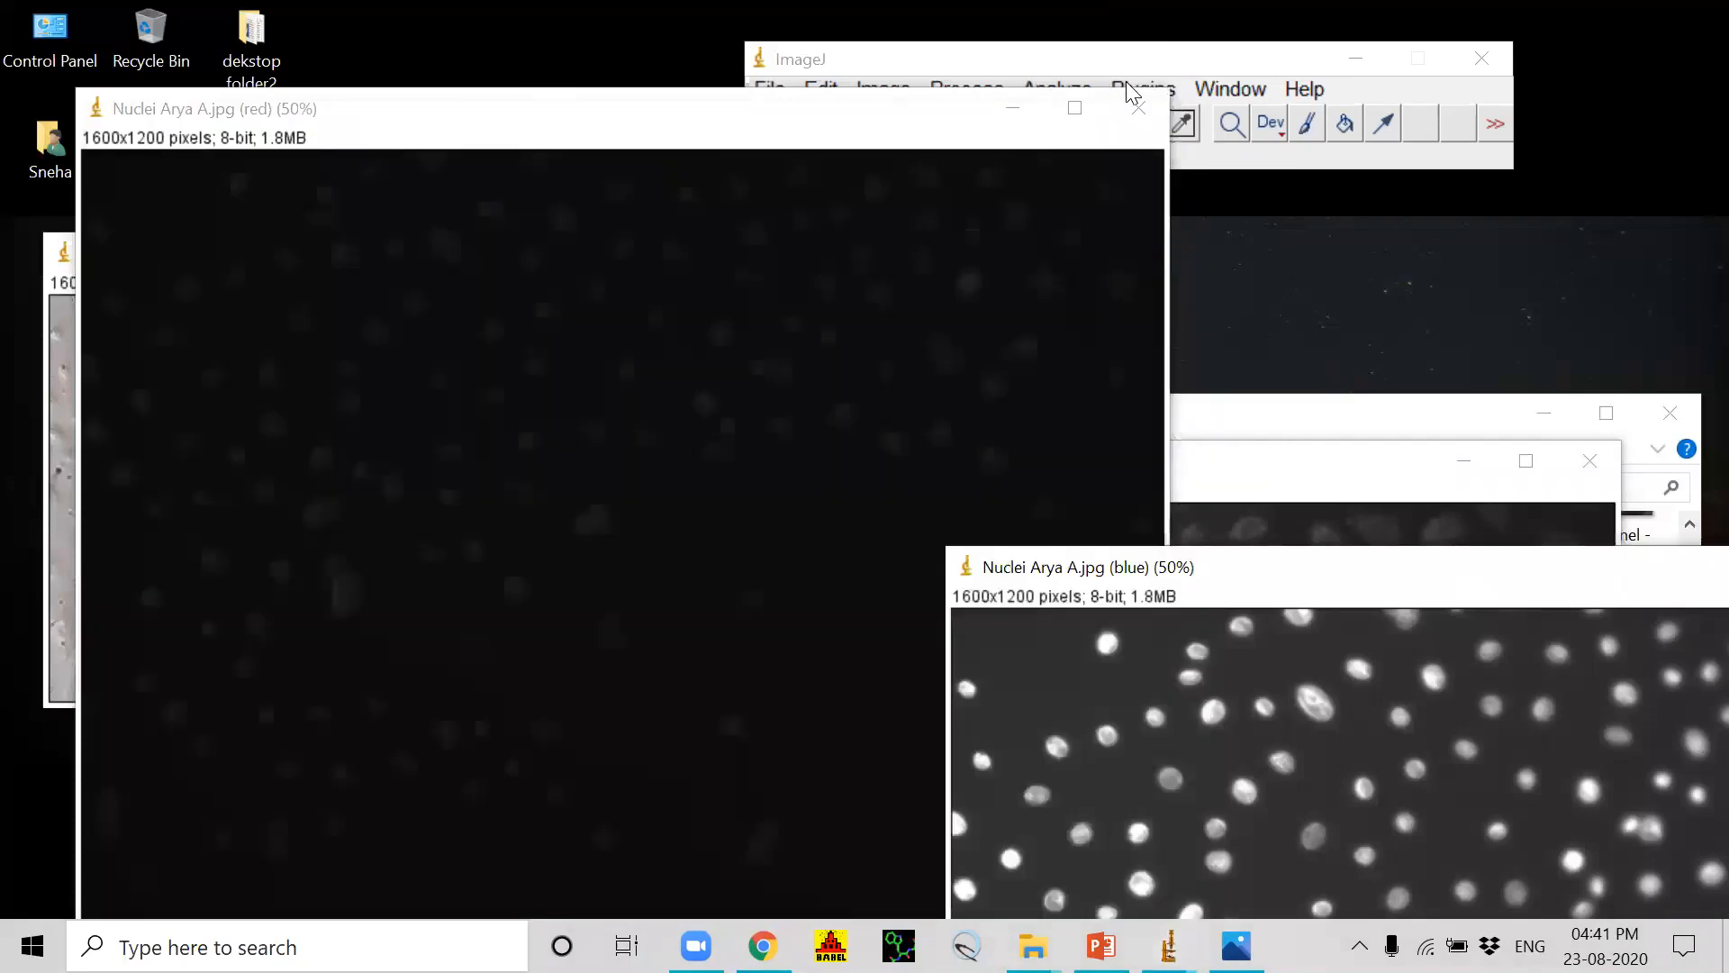
{"action": "left_click", "coordinate": [1139, 107]}
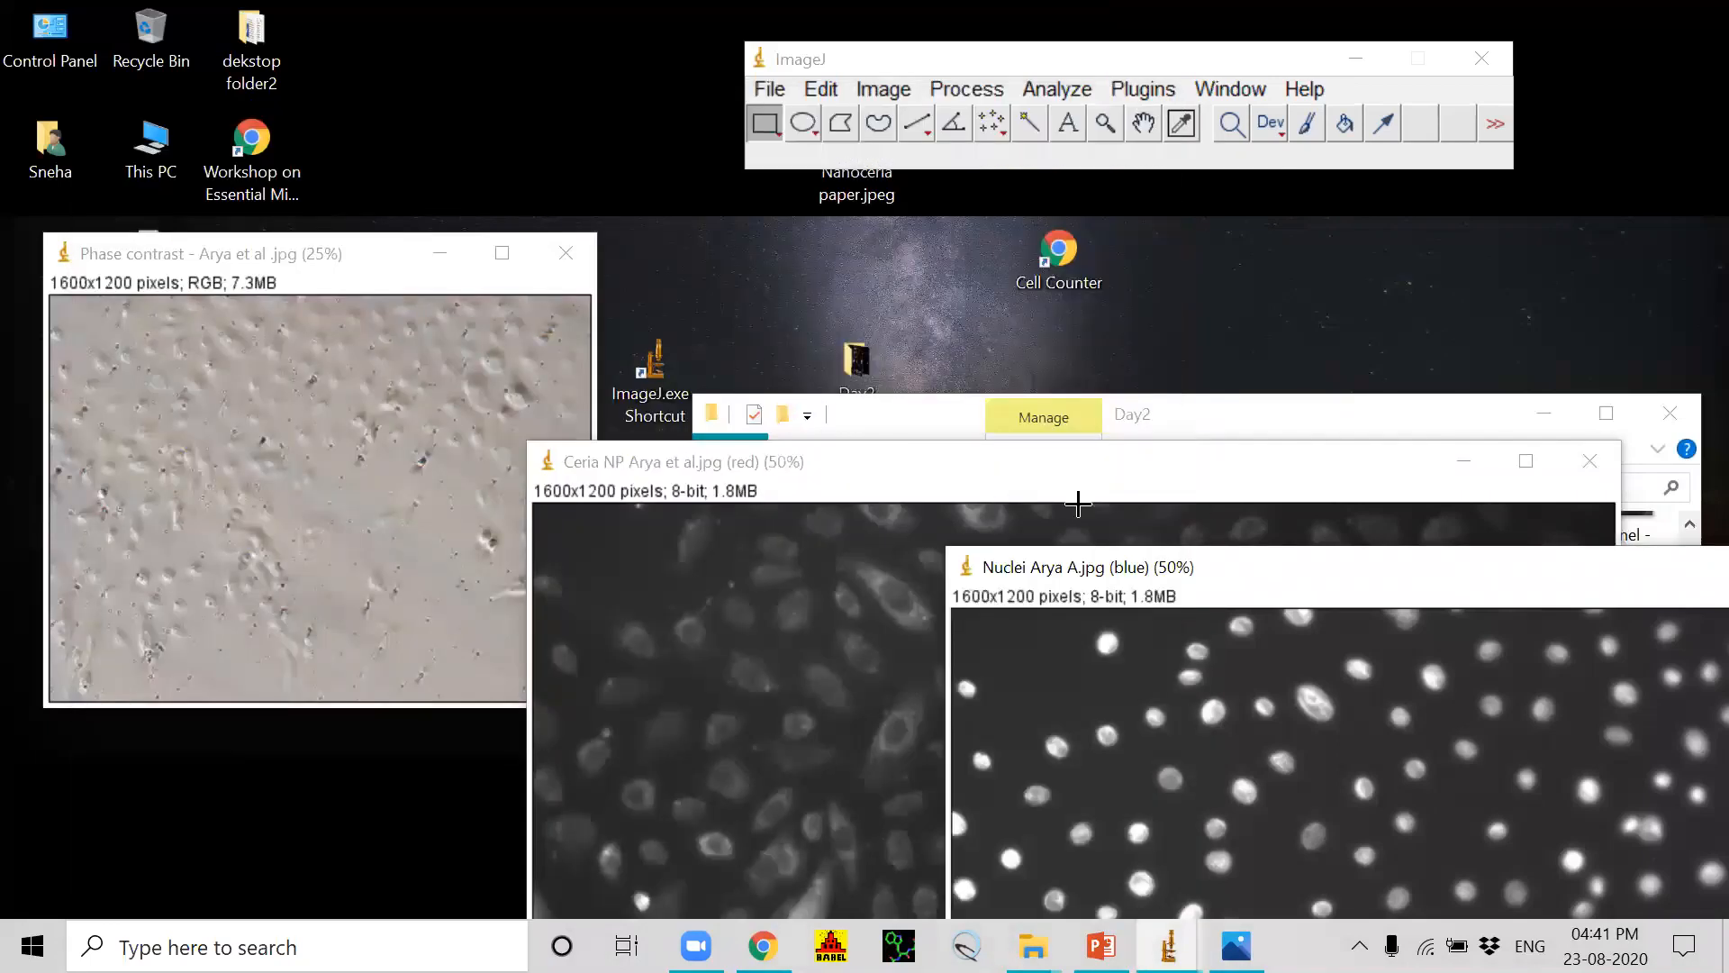
Step: Rearrange the Ceria NP red channel and Nuclei blue channel windows, leaving the phase contrast image's title bar accessible
{"action": "left_click", "coordinate": [955, 477]}
{"action": "left_click_drag", "start_coordinate": [942, 477], "coordinate": [345, 274]}
{"action": "left_click", "coordinate": [1269, 568]}
{"action": "left_click_drag", "start_coordinate": [1268, 568], "coordinate": [1346, 334]}
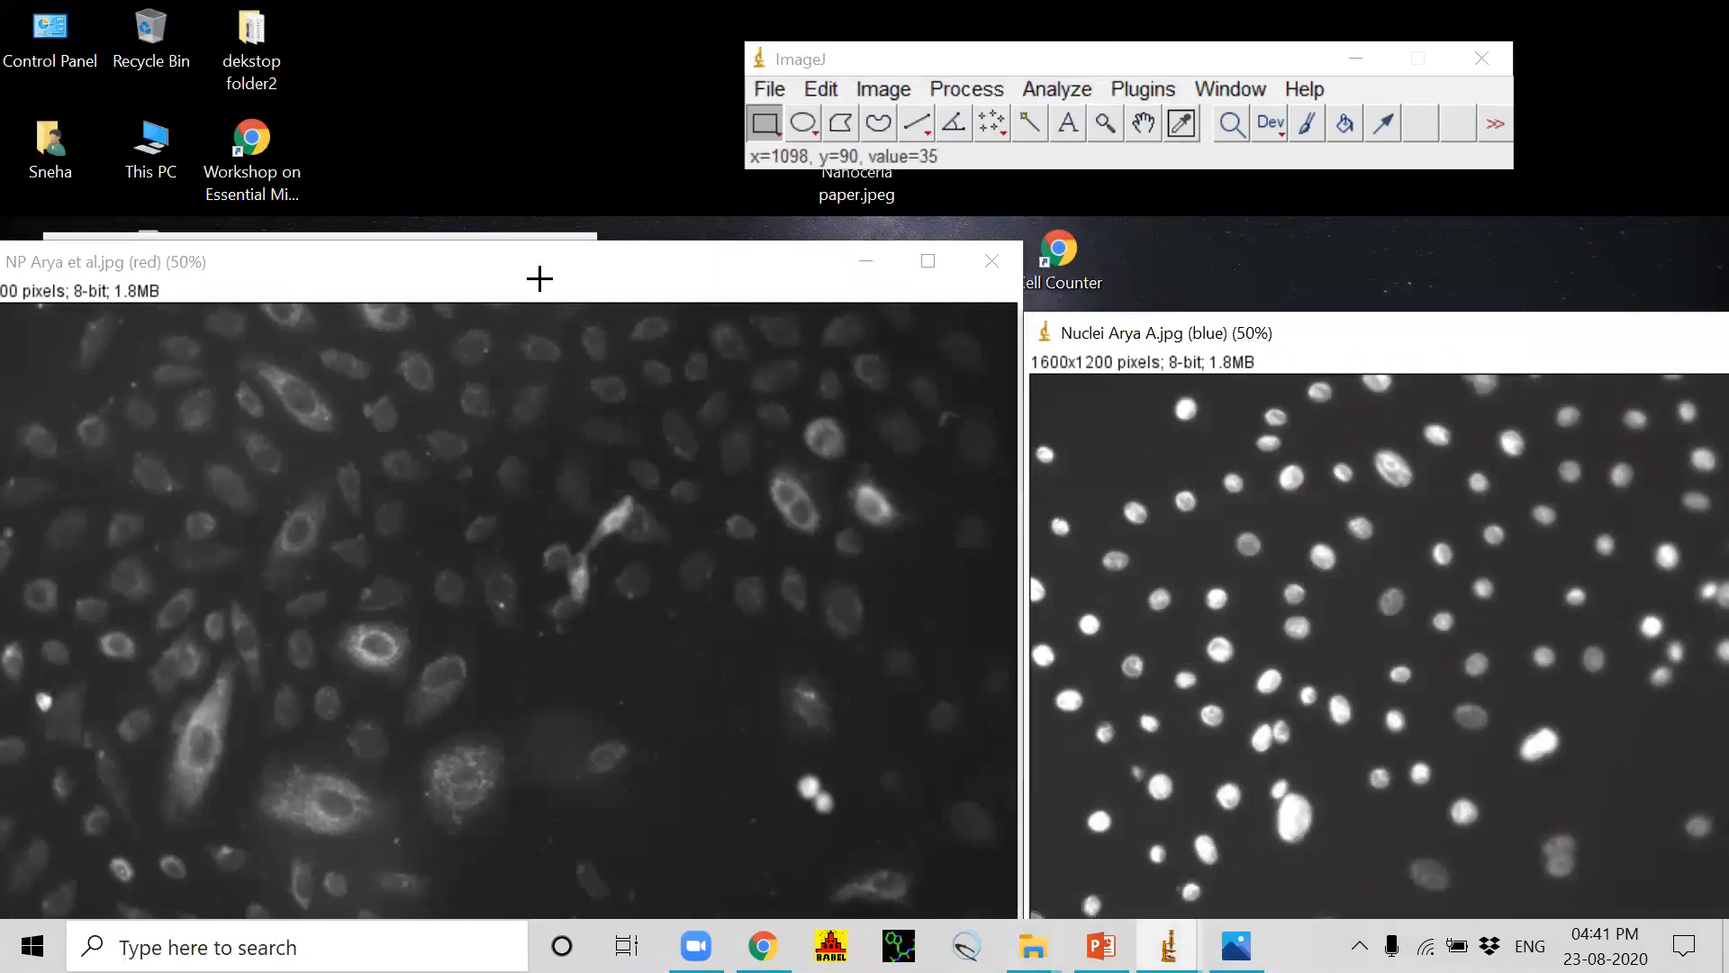
{"action": "left_click", "coordinate": [540, 284]}
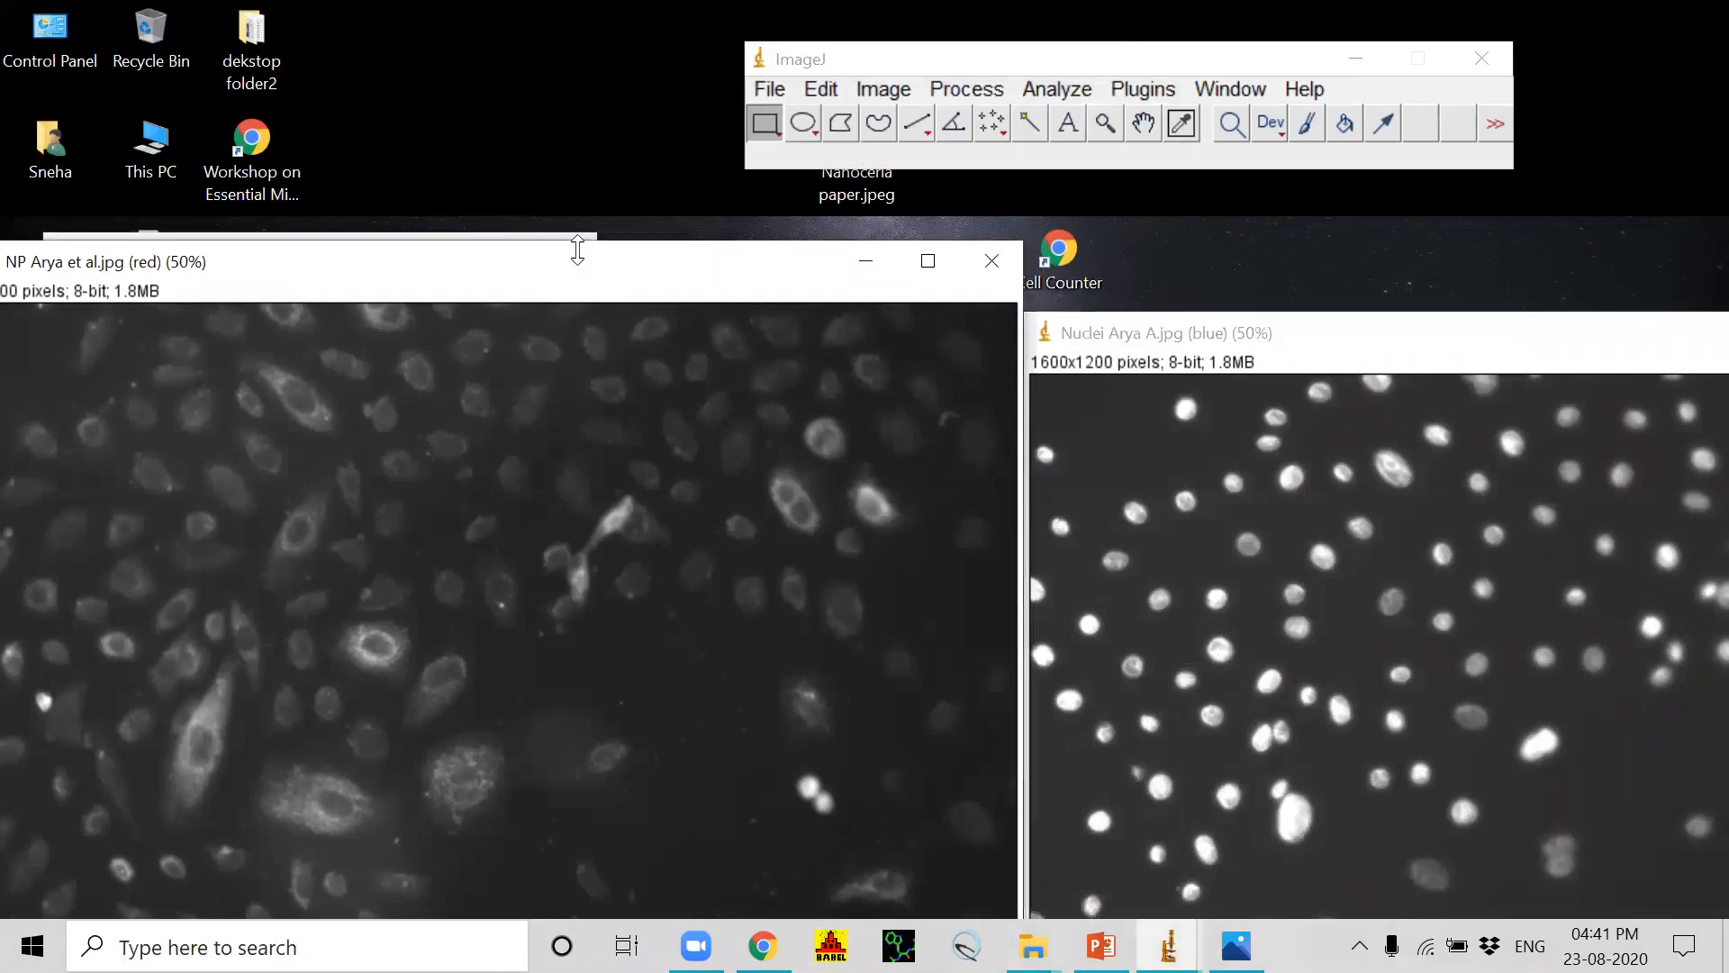
{"action": "left_click_drag", "start_coordinate": [577, 250], "coordinate": [1094, 399]}
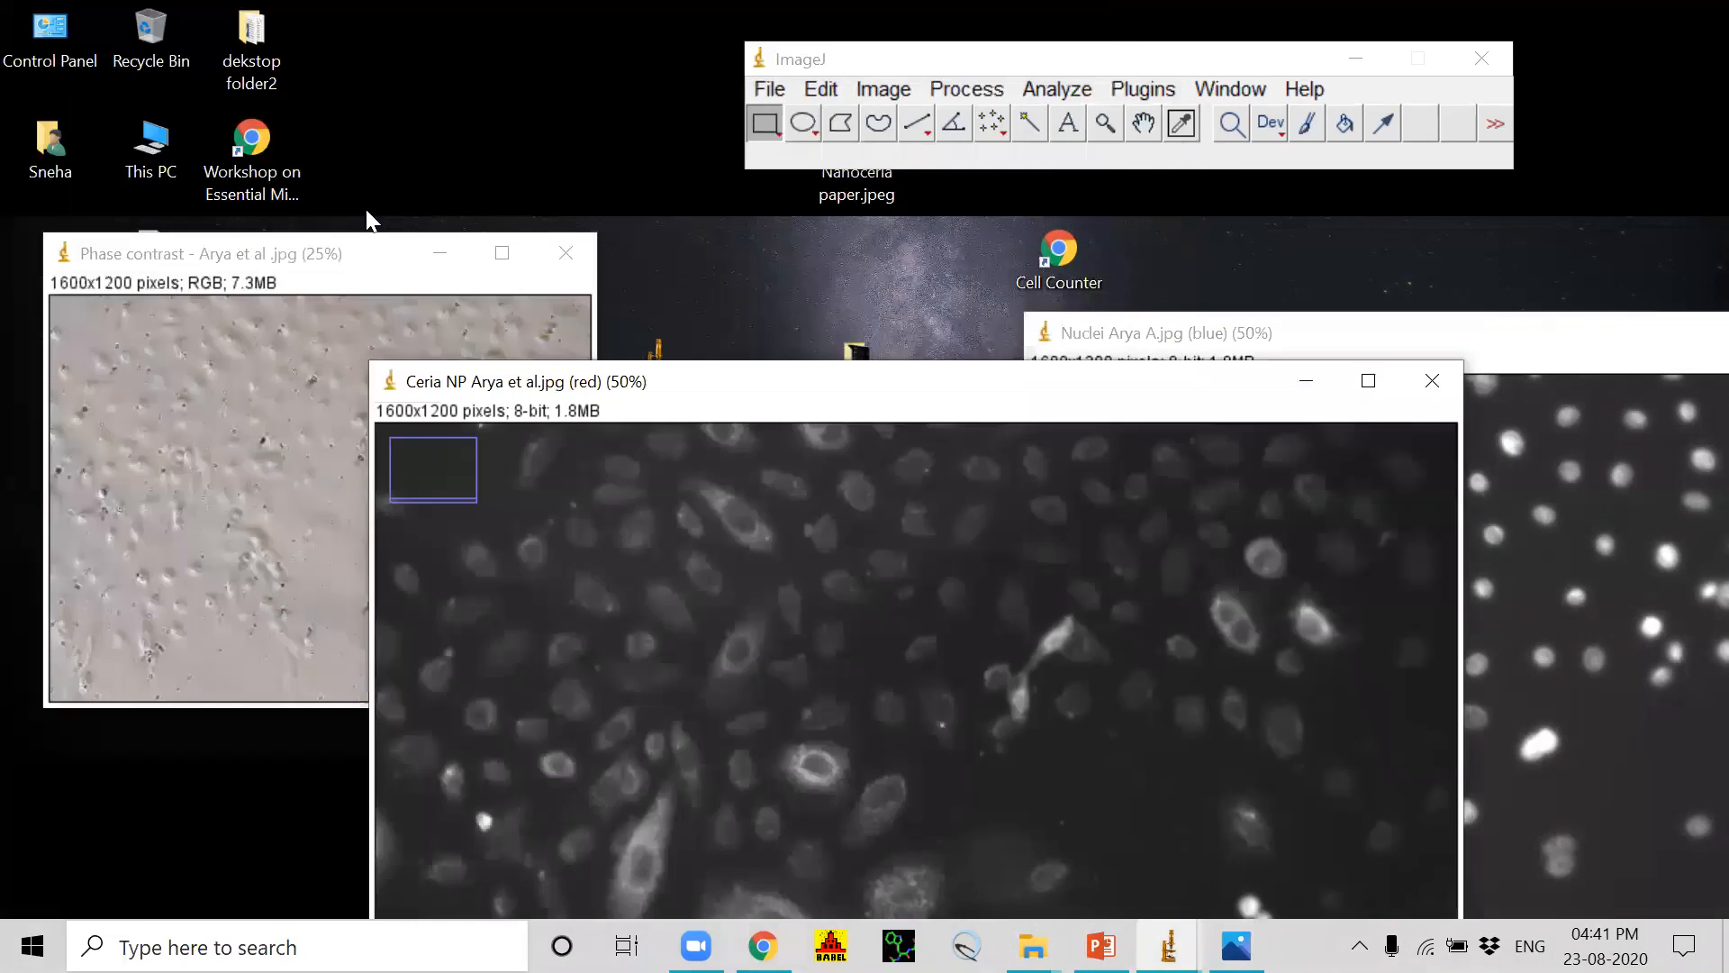
Step: Split the phase contrast image into its separate red, green and blue channels
{"action": "left_click", "coordinate": [345, 261]}
{"action": "left_click", "coordinate": [883, 88]}
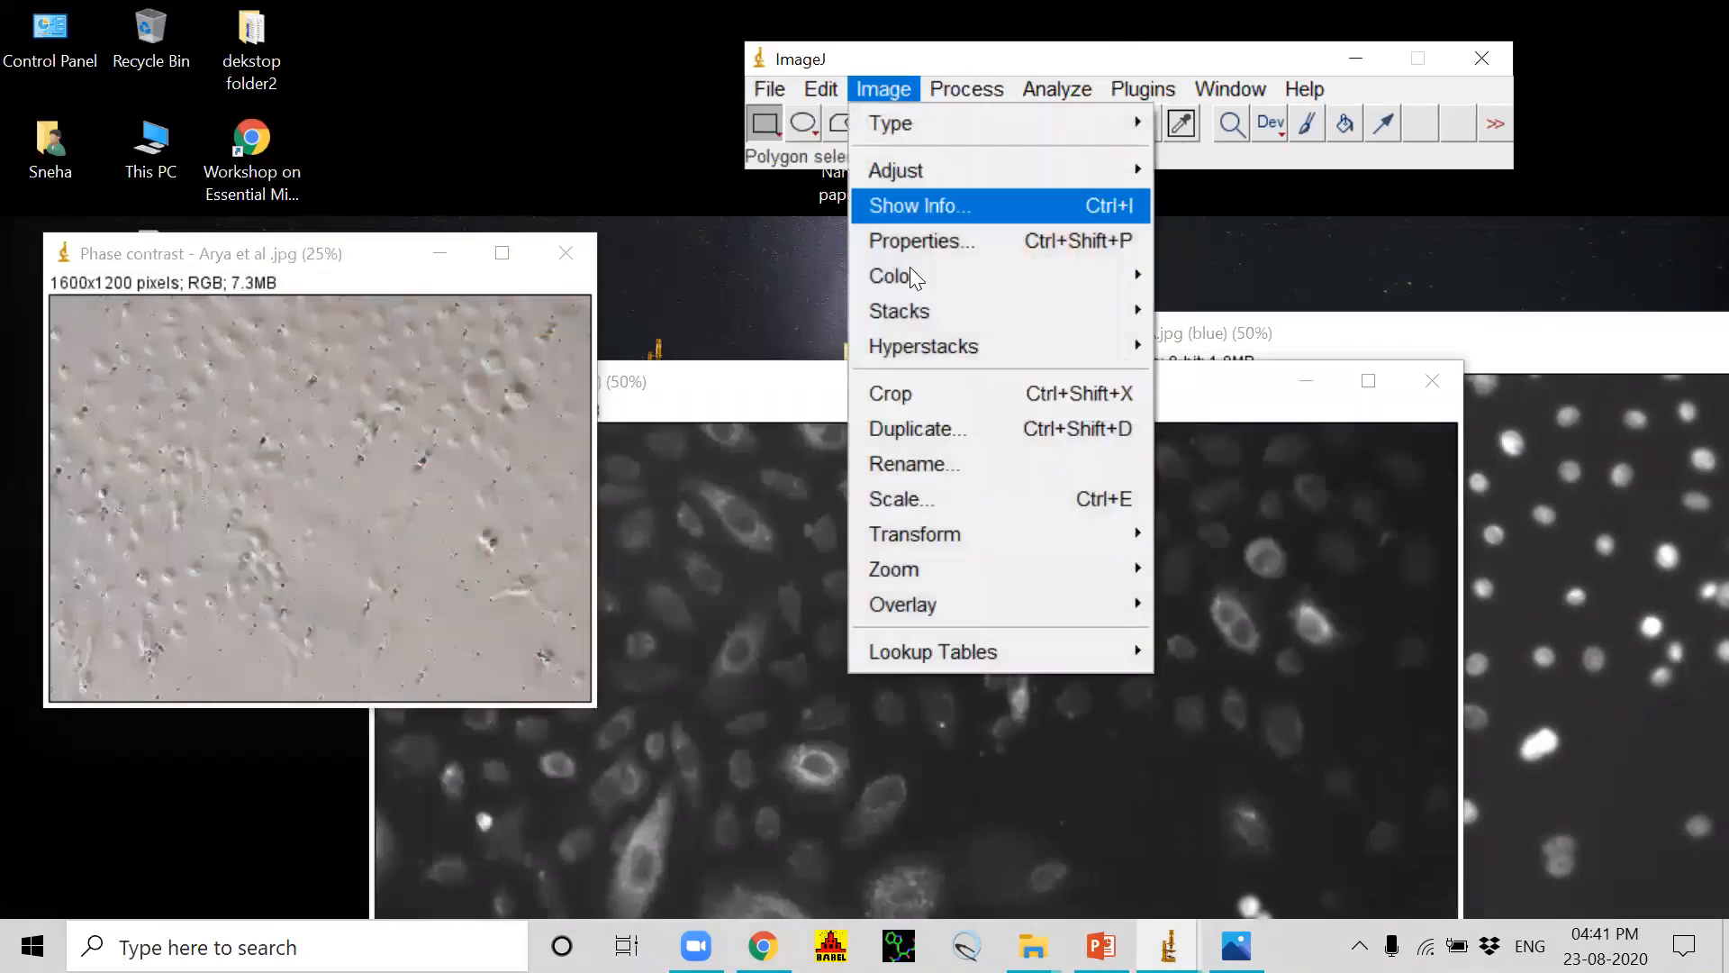
{"action": "mouse_move", "coordinate": [937, 274]}
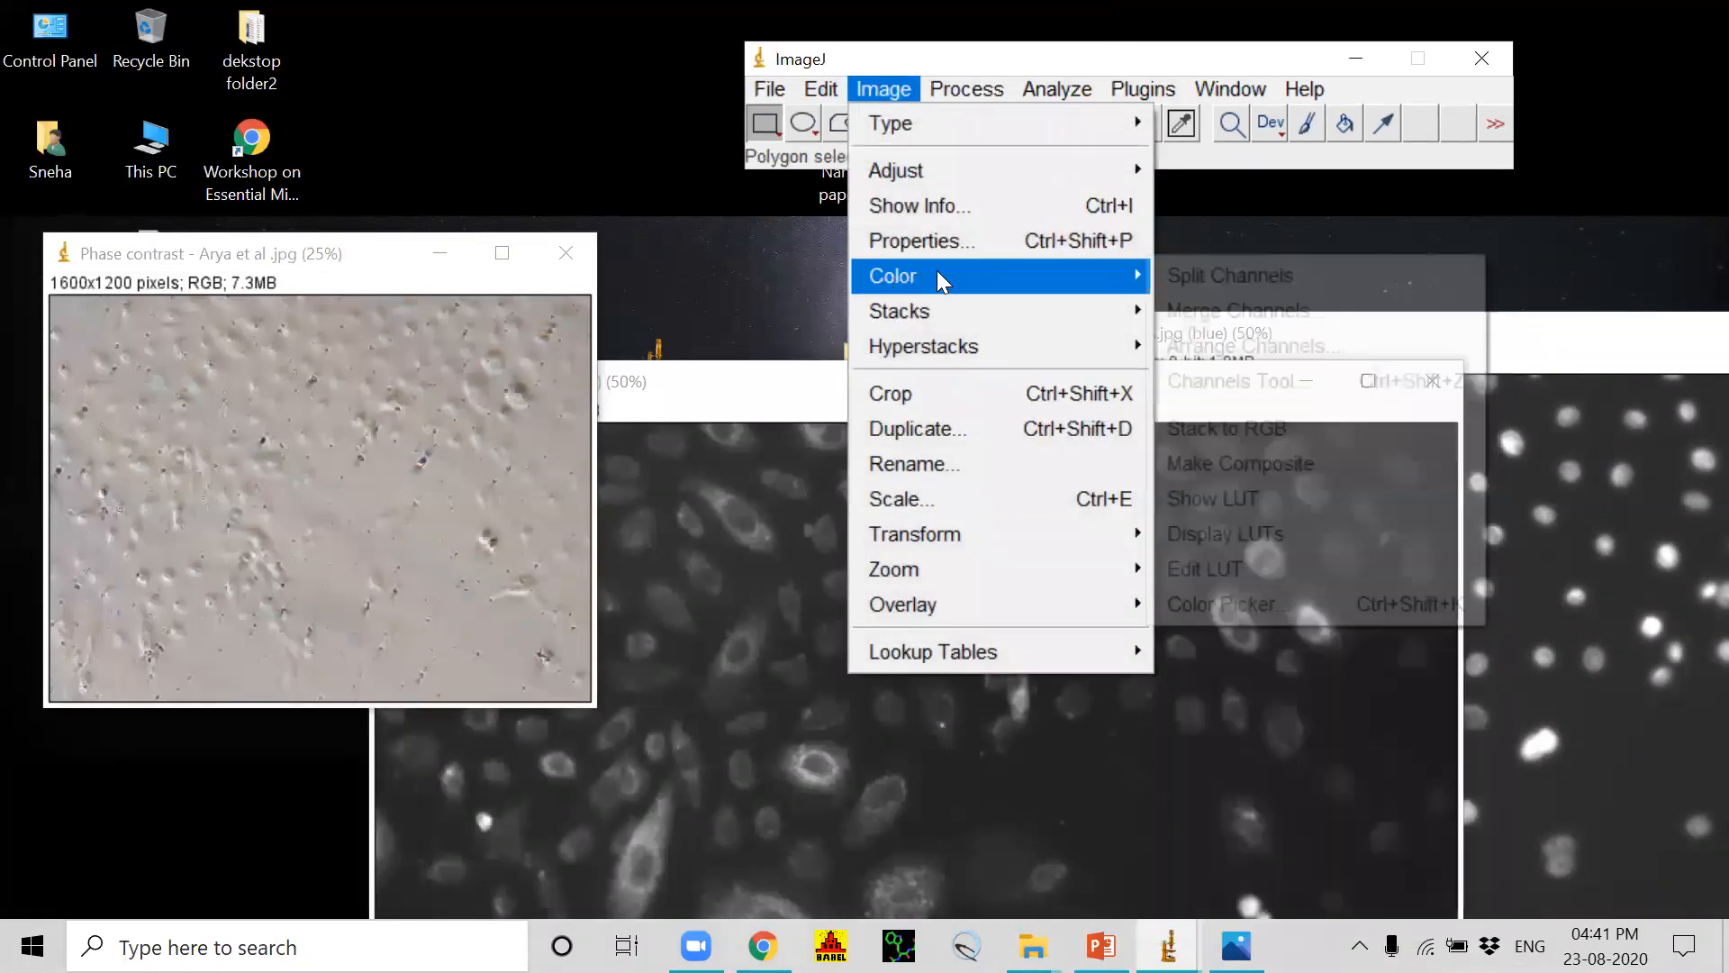
{"action": "left_click", "coordinate": [1267, 278]}
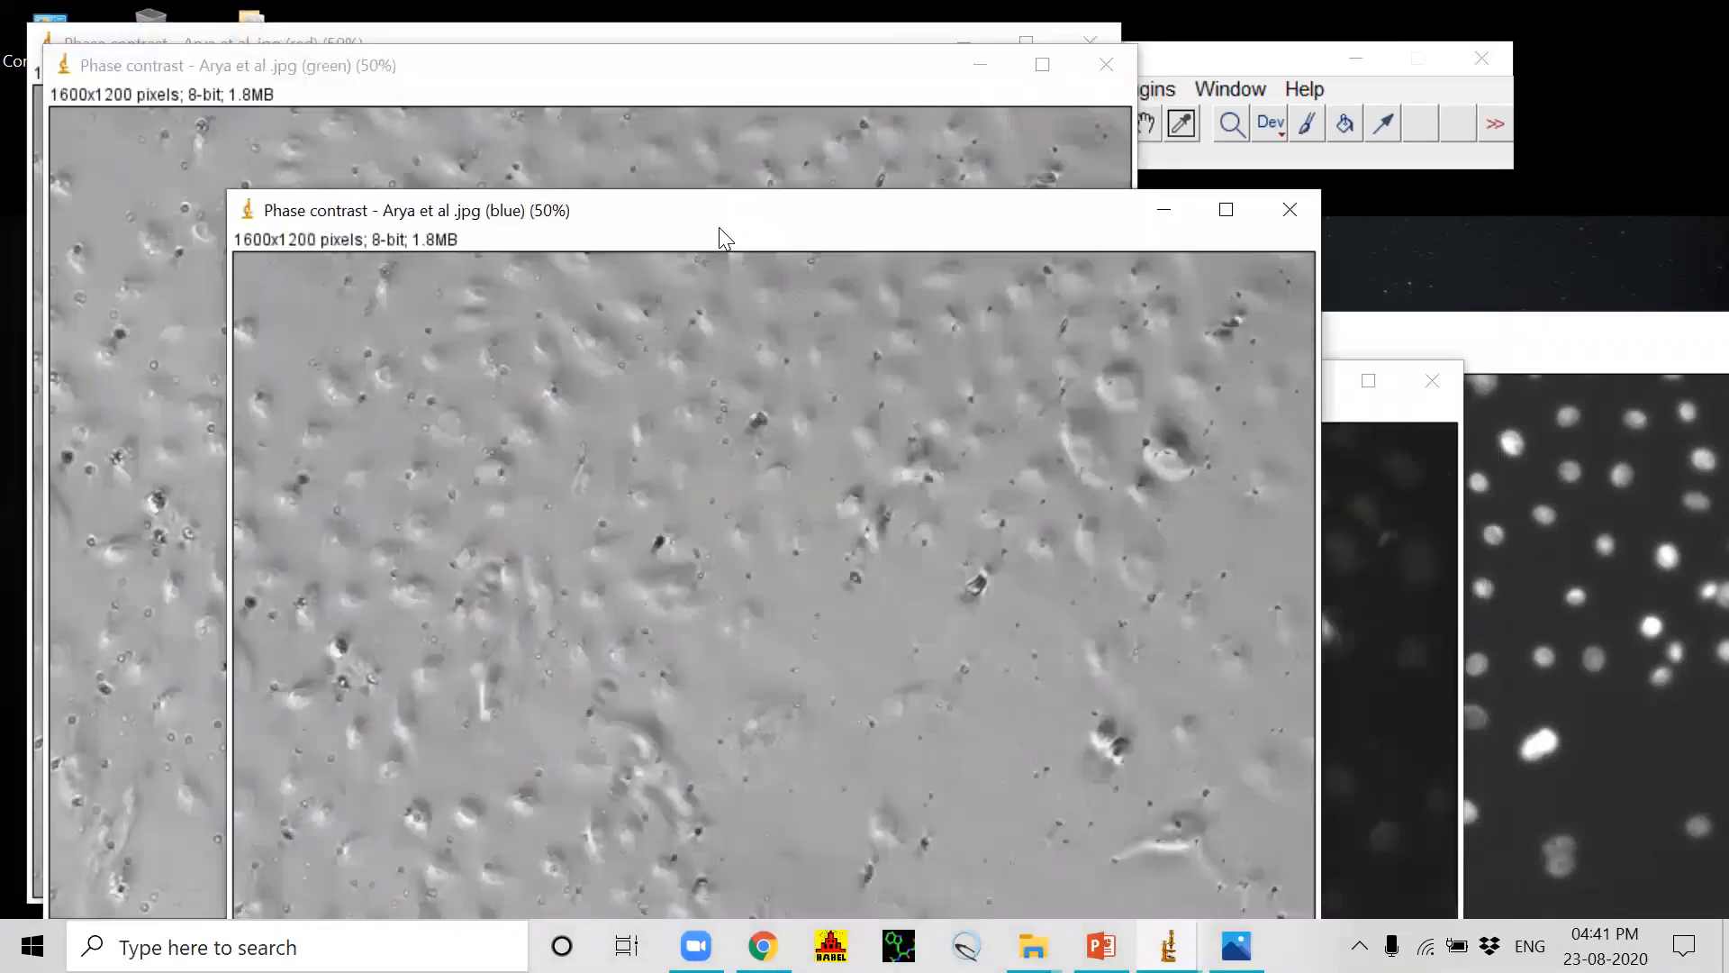
Step: Keep the green channel of the phase contrast image and close its blue and red channel images
{"action": "left_click", "coordinate": [605, 70]}
{"action": "left_click_drag", "start_coordinate": [605, 70], "coordinate": [655, 145]}
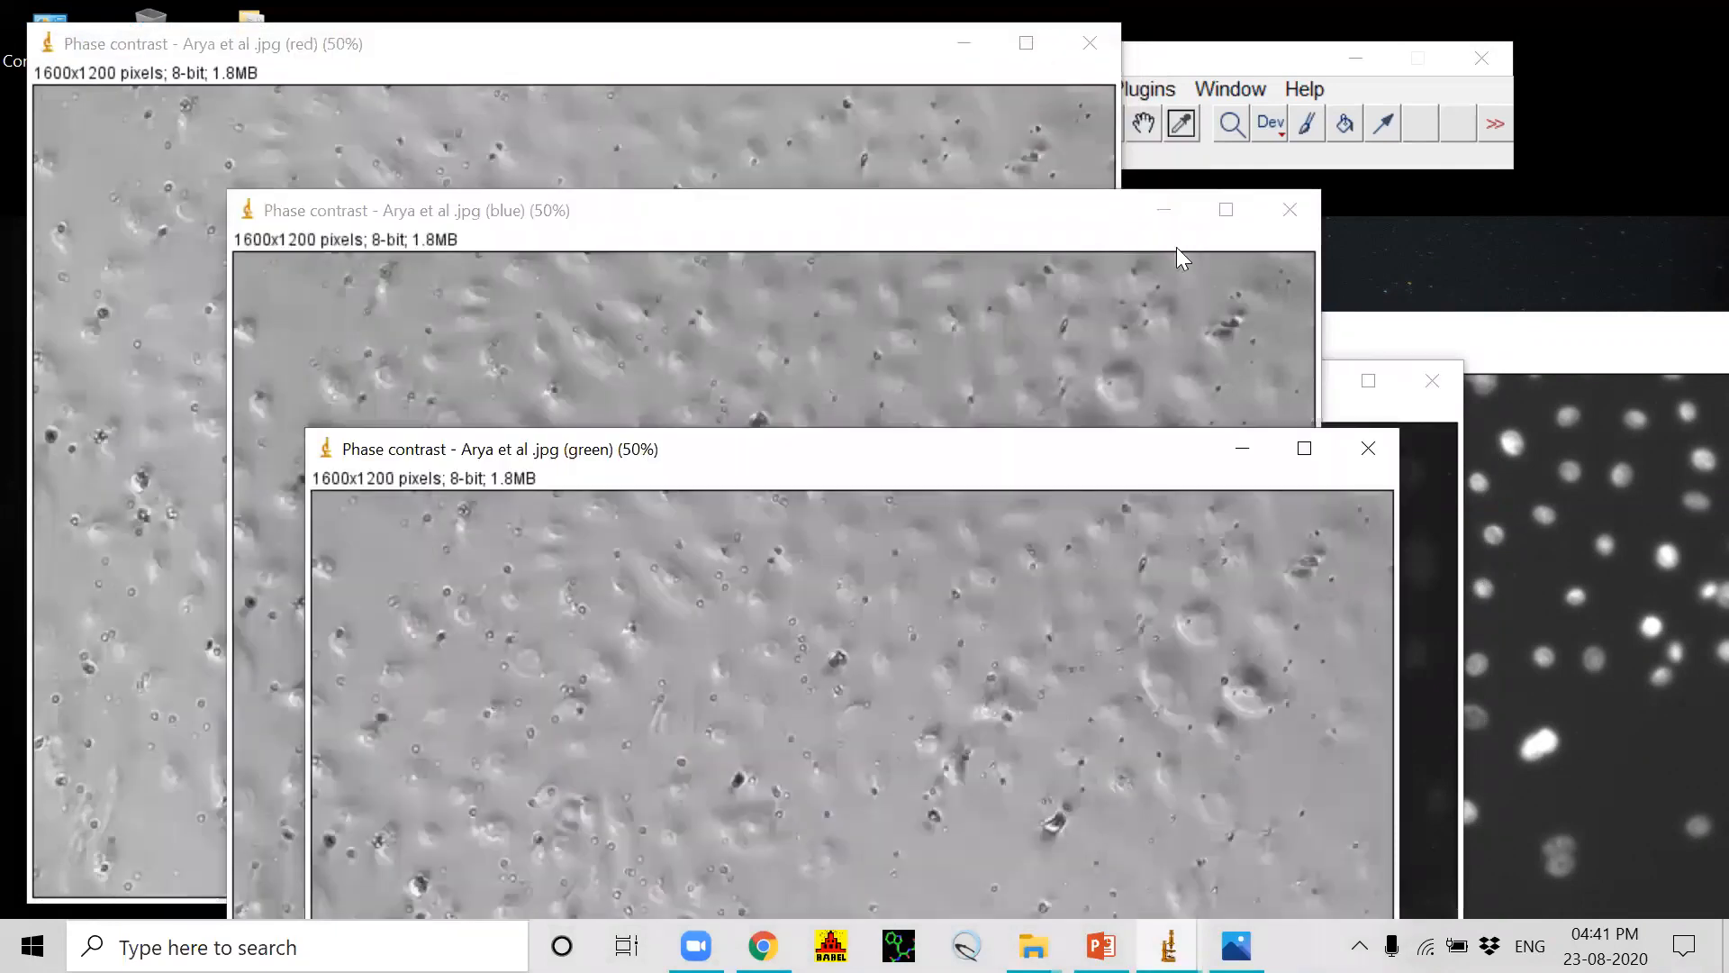
{"action": "left_click", "coordinate": [1291, 209]}
{"action": "left_click", "coordinate": [1089, 43]}
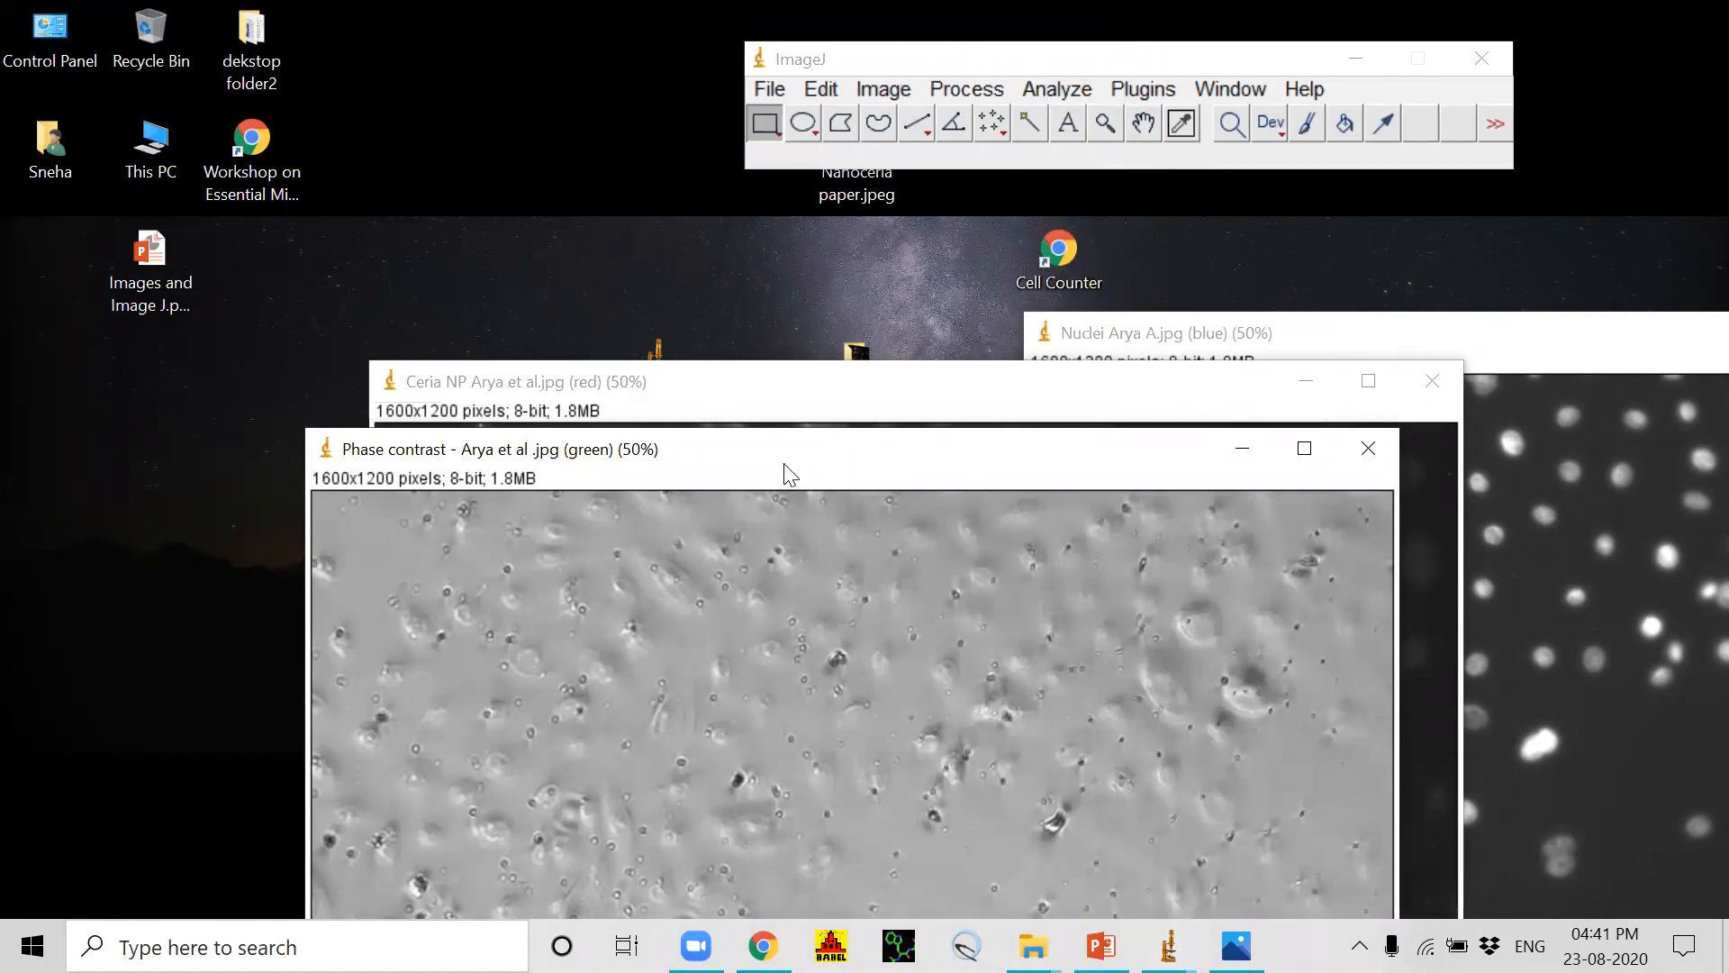
Step: Move the phase contrast green channel image aside and tile all open image windows
{"action": "left_click_drag", "start_coordinate": [780, 466], "coordinate": [385, 213]}
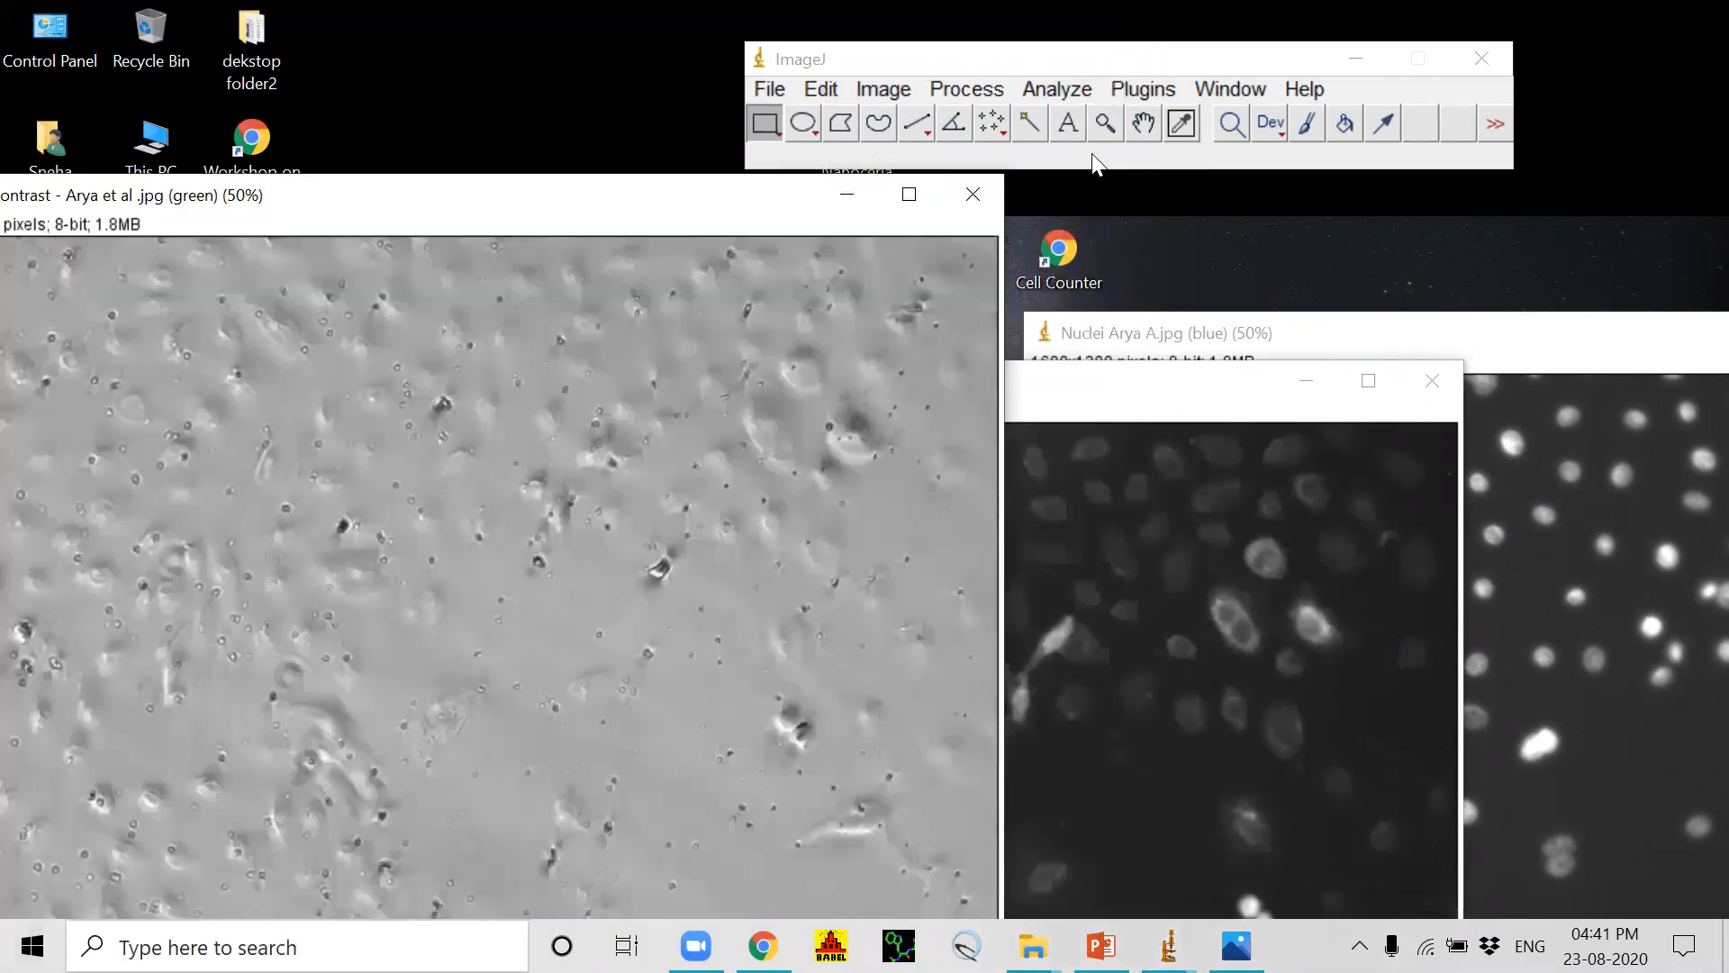
{"action": "left_click", "coordinate": [1230, 89]}
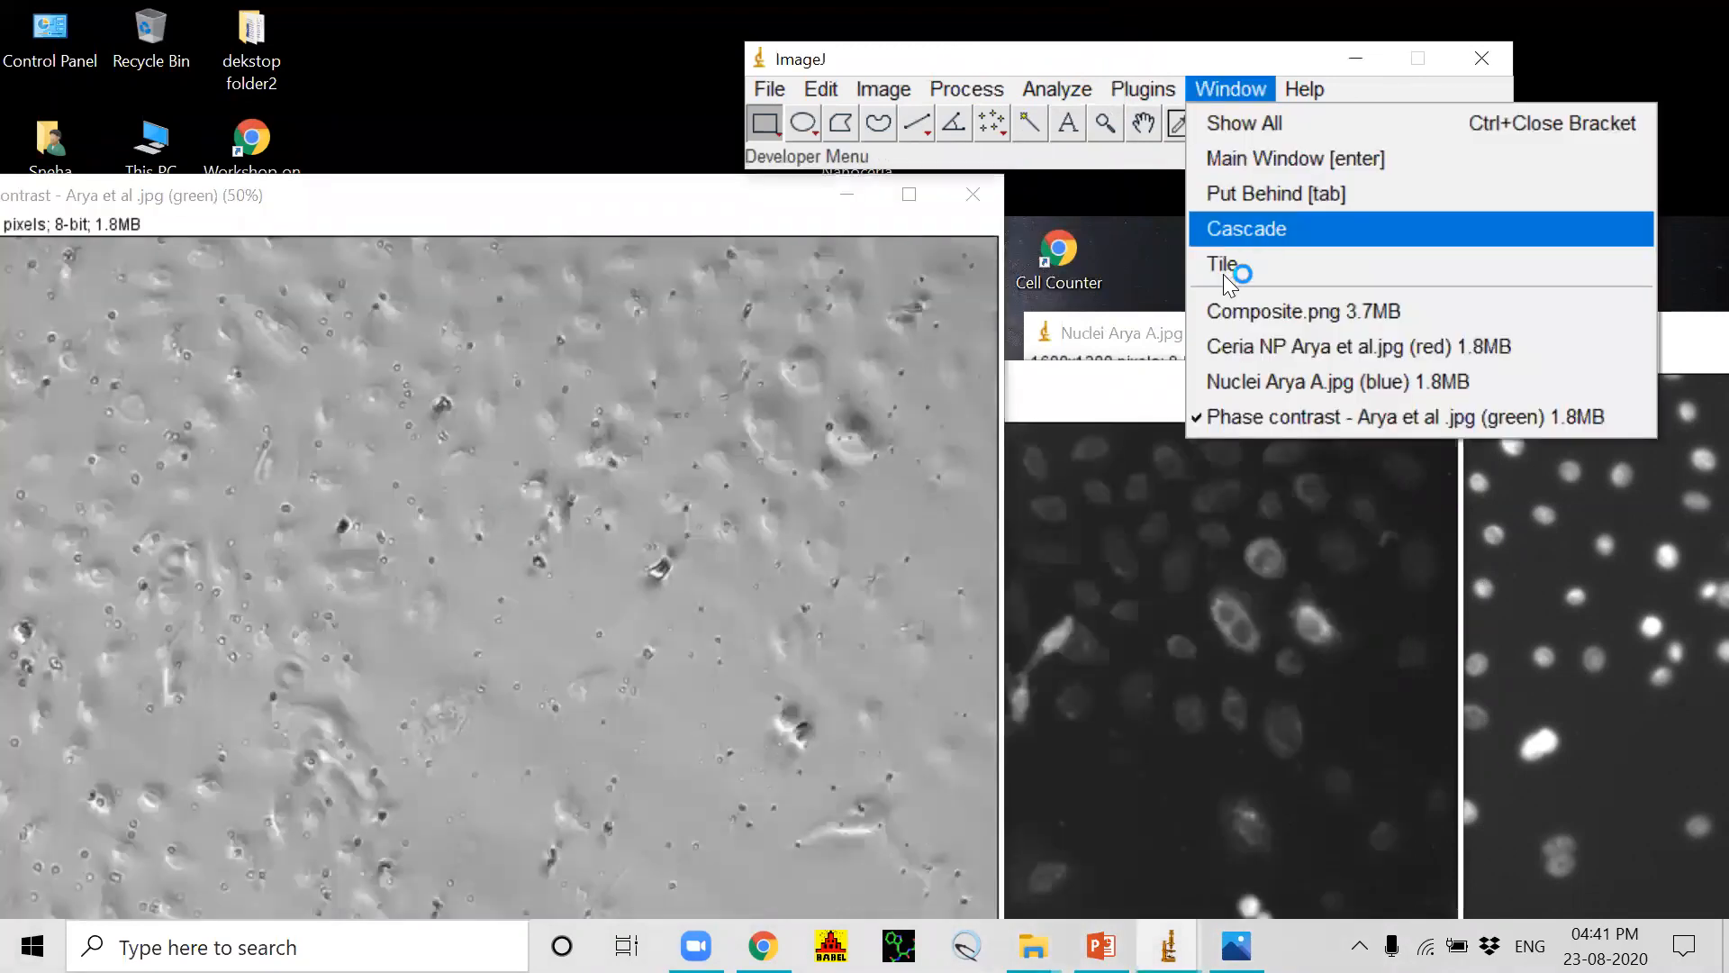
{"action": "left_click", "coordinate": [1223, 270]}
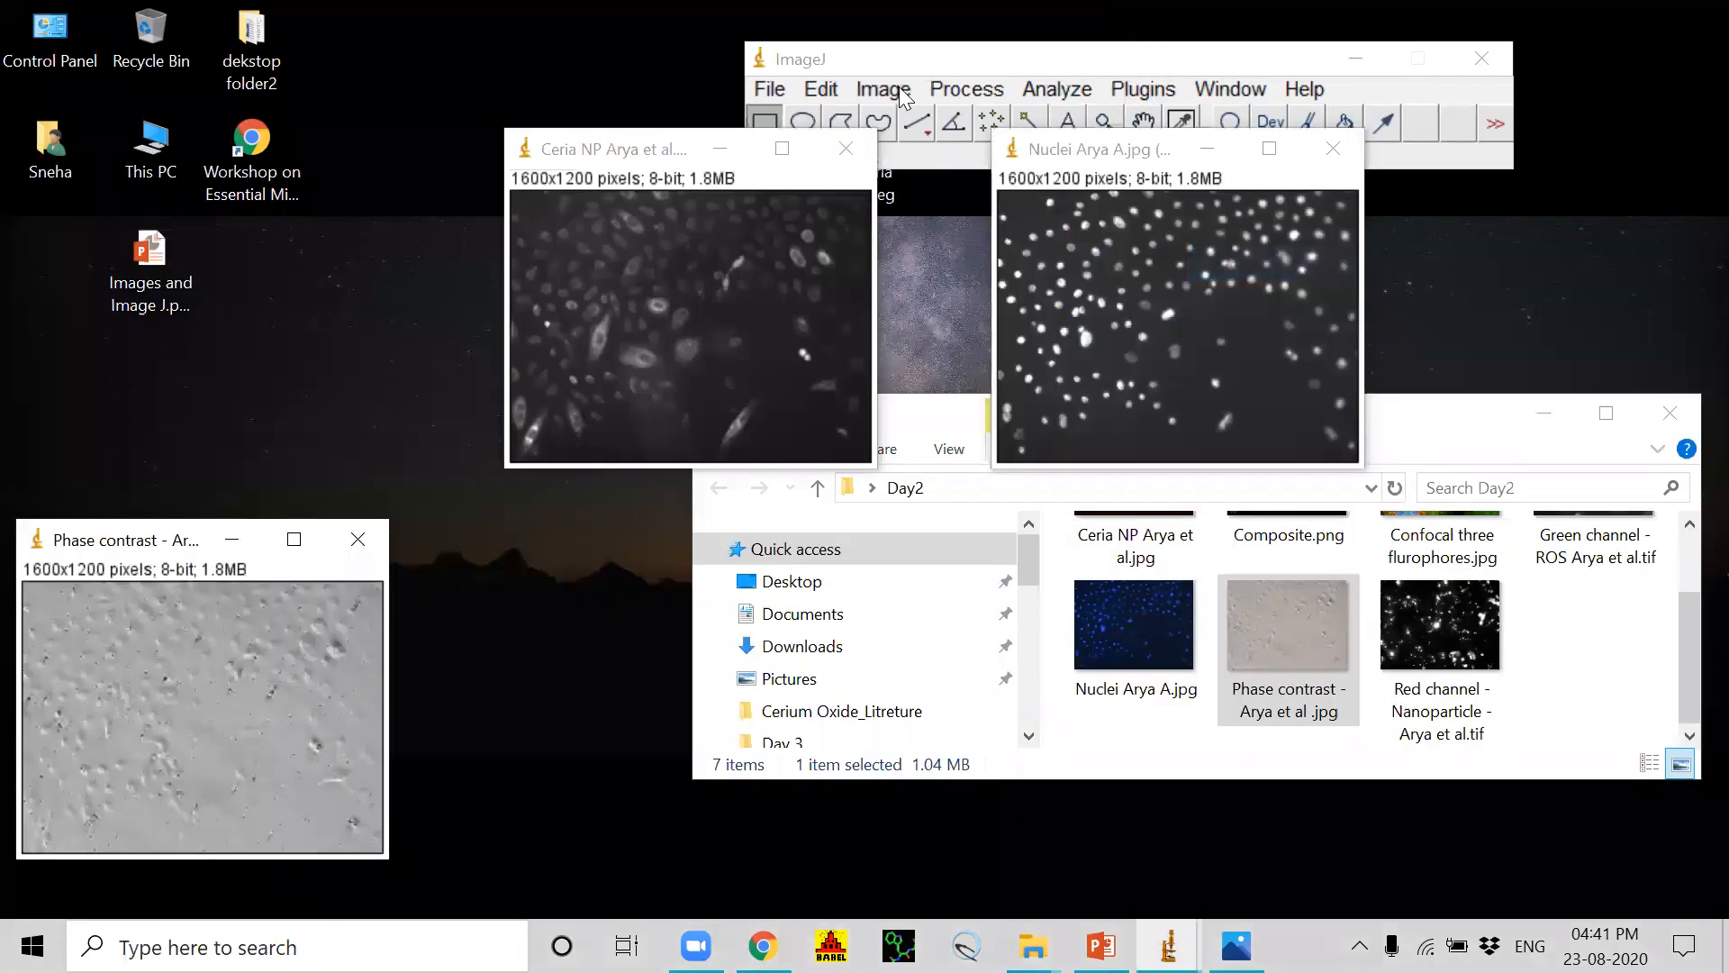
Step: Adjust the brightness and contrast of the Ceria NP red channel image to a display range of 28 to 185
{"action": "left_click", "coordinate": [663, 152]}
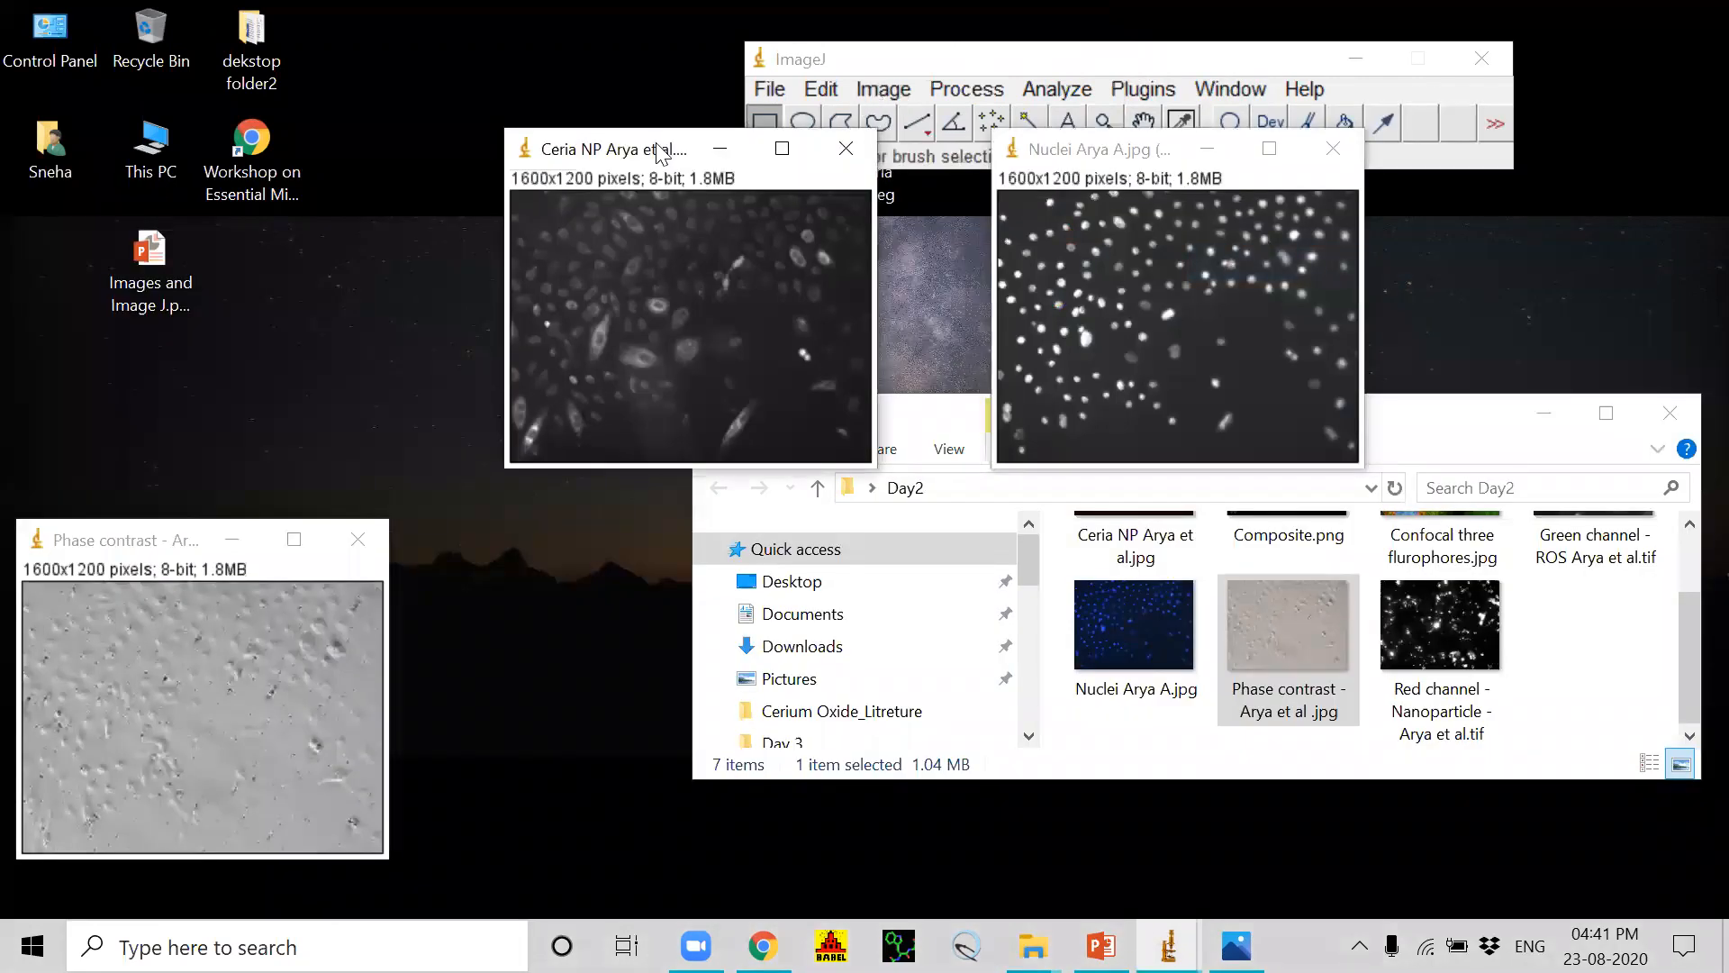
{"action": "left_click", "coordinate": [890, 89]}
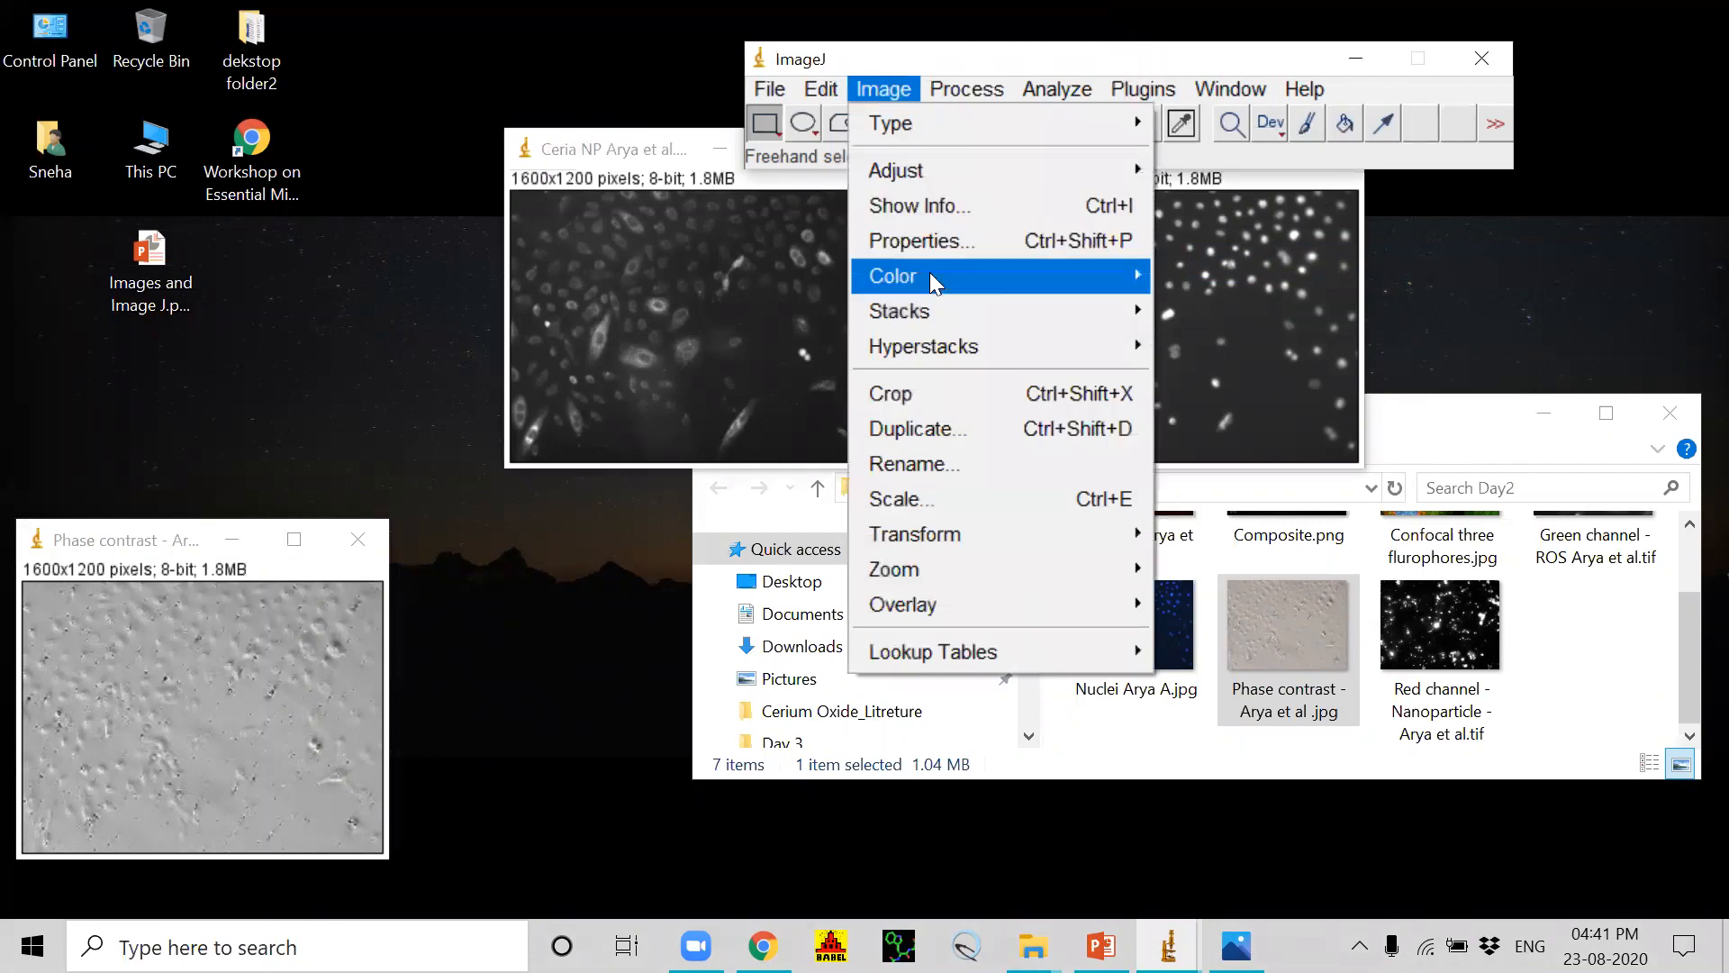
{"action": "mouse_move", "coordinate": [929, 272]}
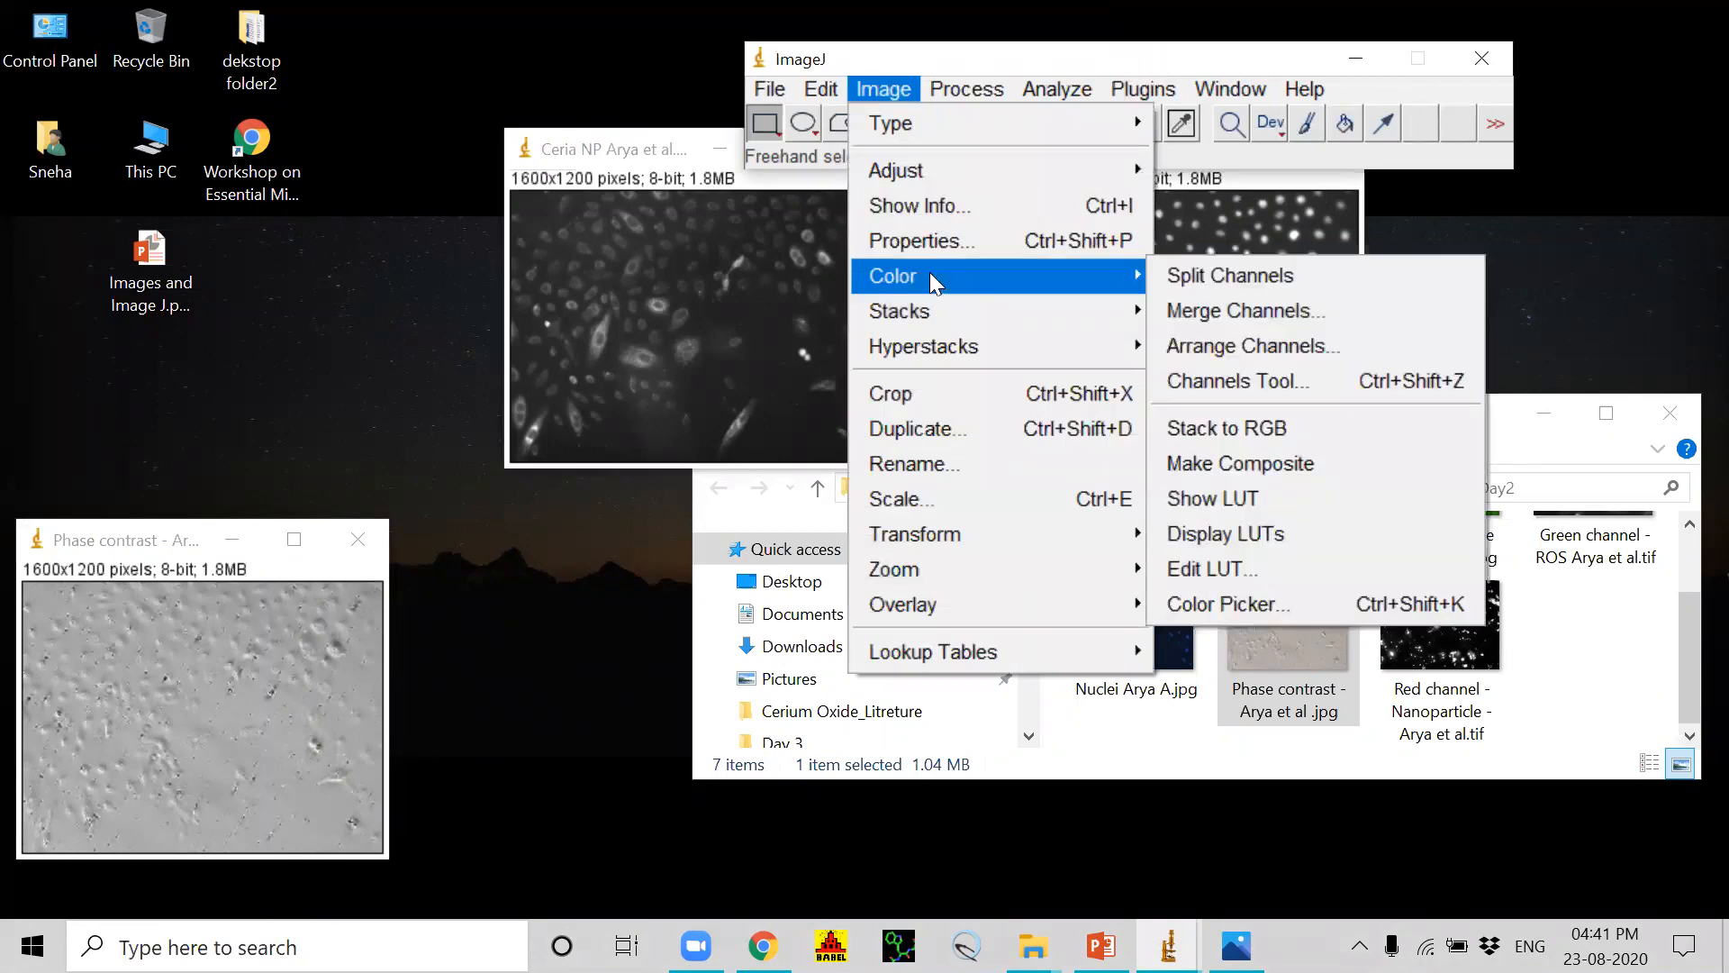
{"action": "mouse_move", "coordinate": [928, 171]}
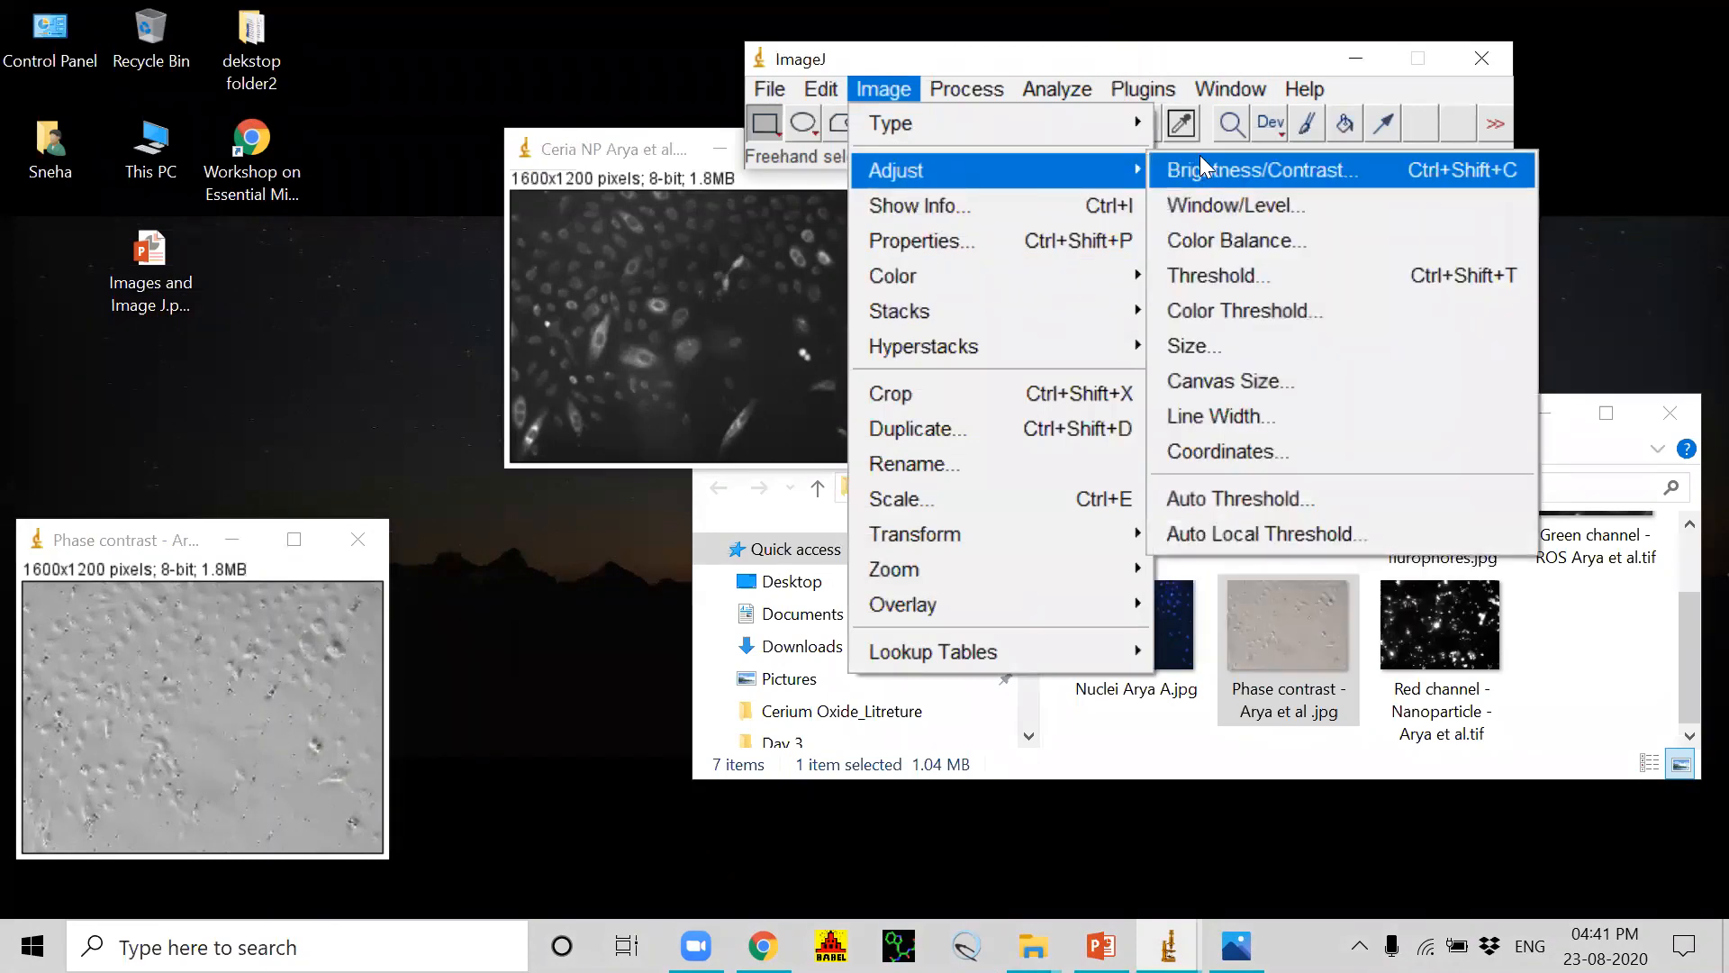
{"action": "left_click", "coordinate": [1198, 169]}
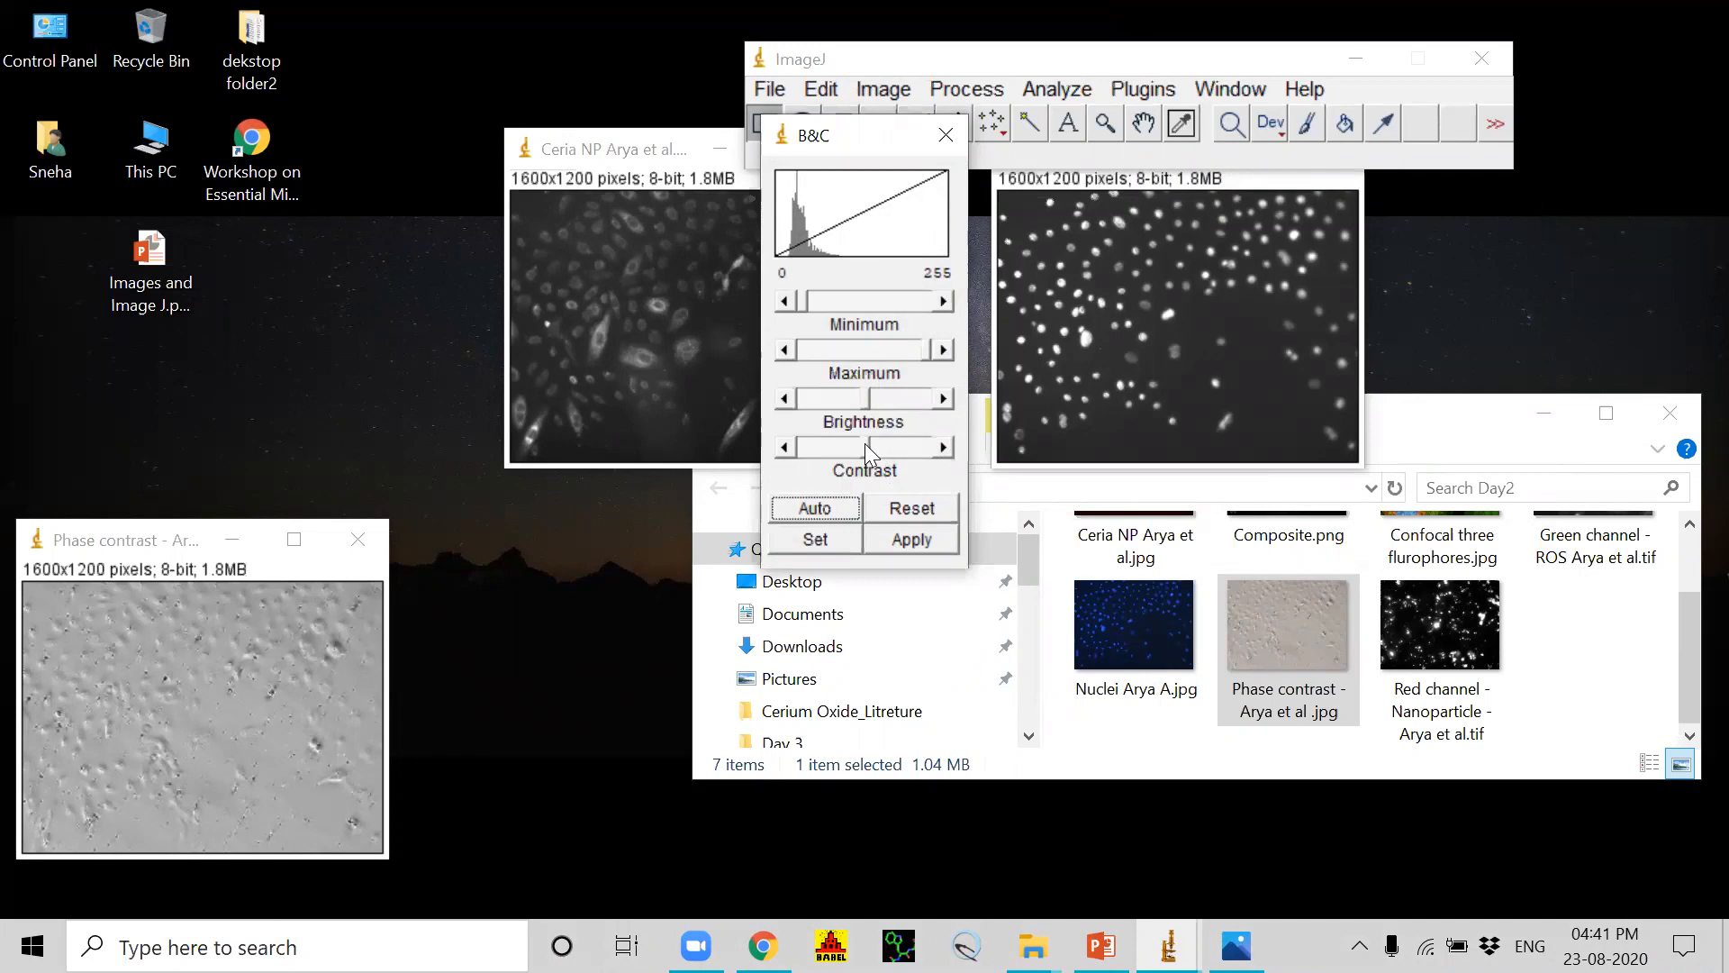
{"action": "left_click_drag", "start_coordinate": [864, 443], "coordinate": [856, 398]}
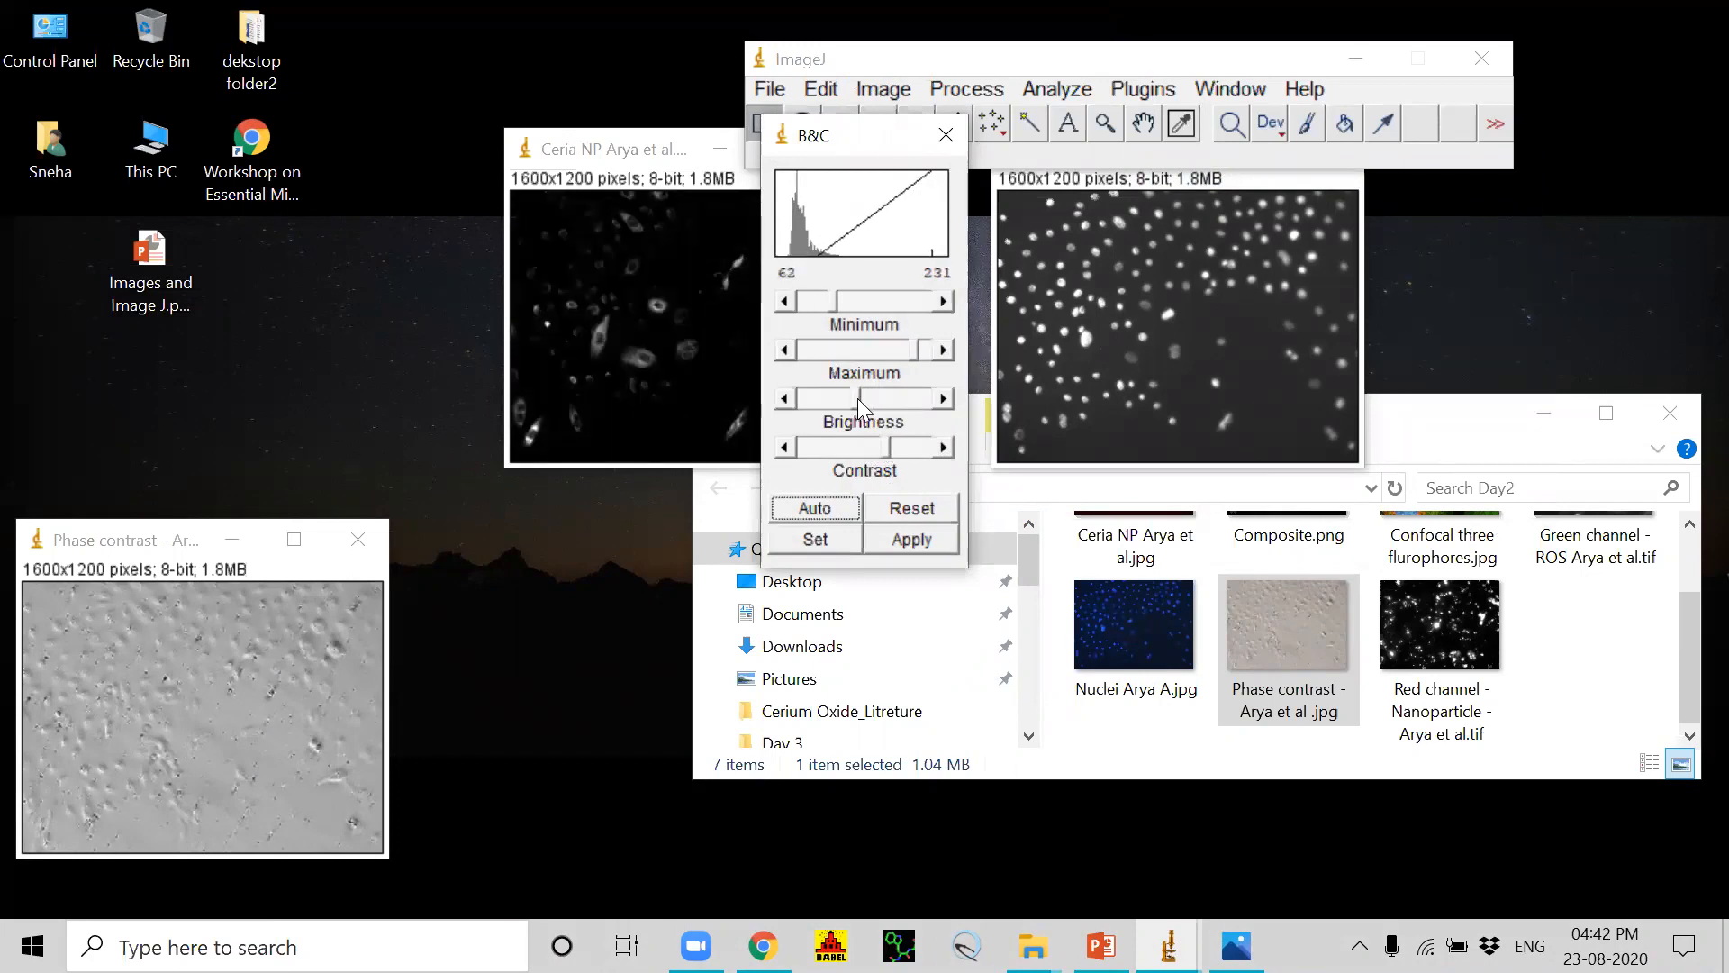
{"action": "left_click", "coordinate": [894, 447]}
{"action": "left_click_drag", "start_coordinate": [892, 443], "coordinate": [873, 393]}
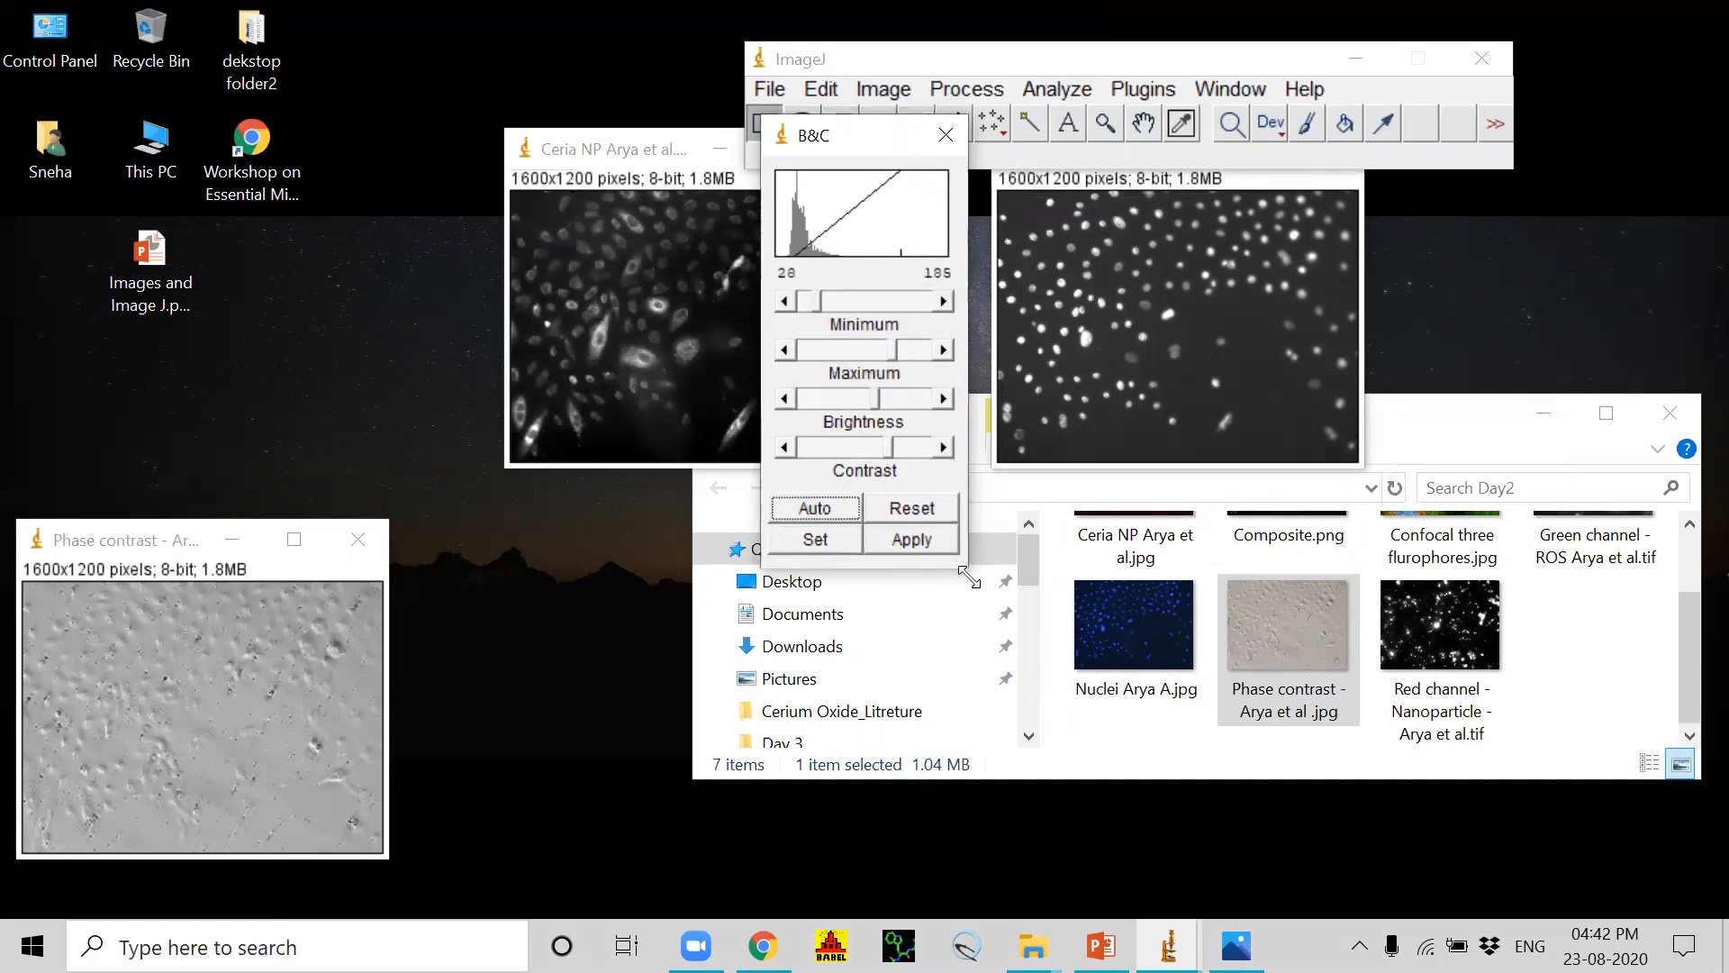
Step: Apply the contrast adjustment to the Ceria NP red channel image, close the adjustment dialog and move the image aside
{"action": "left_click", "coordinate": [912, 539]}
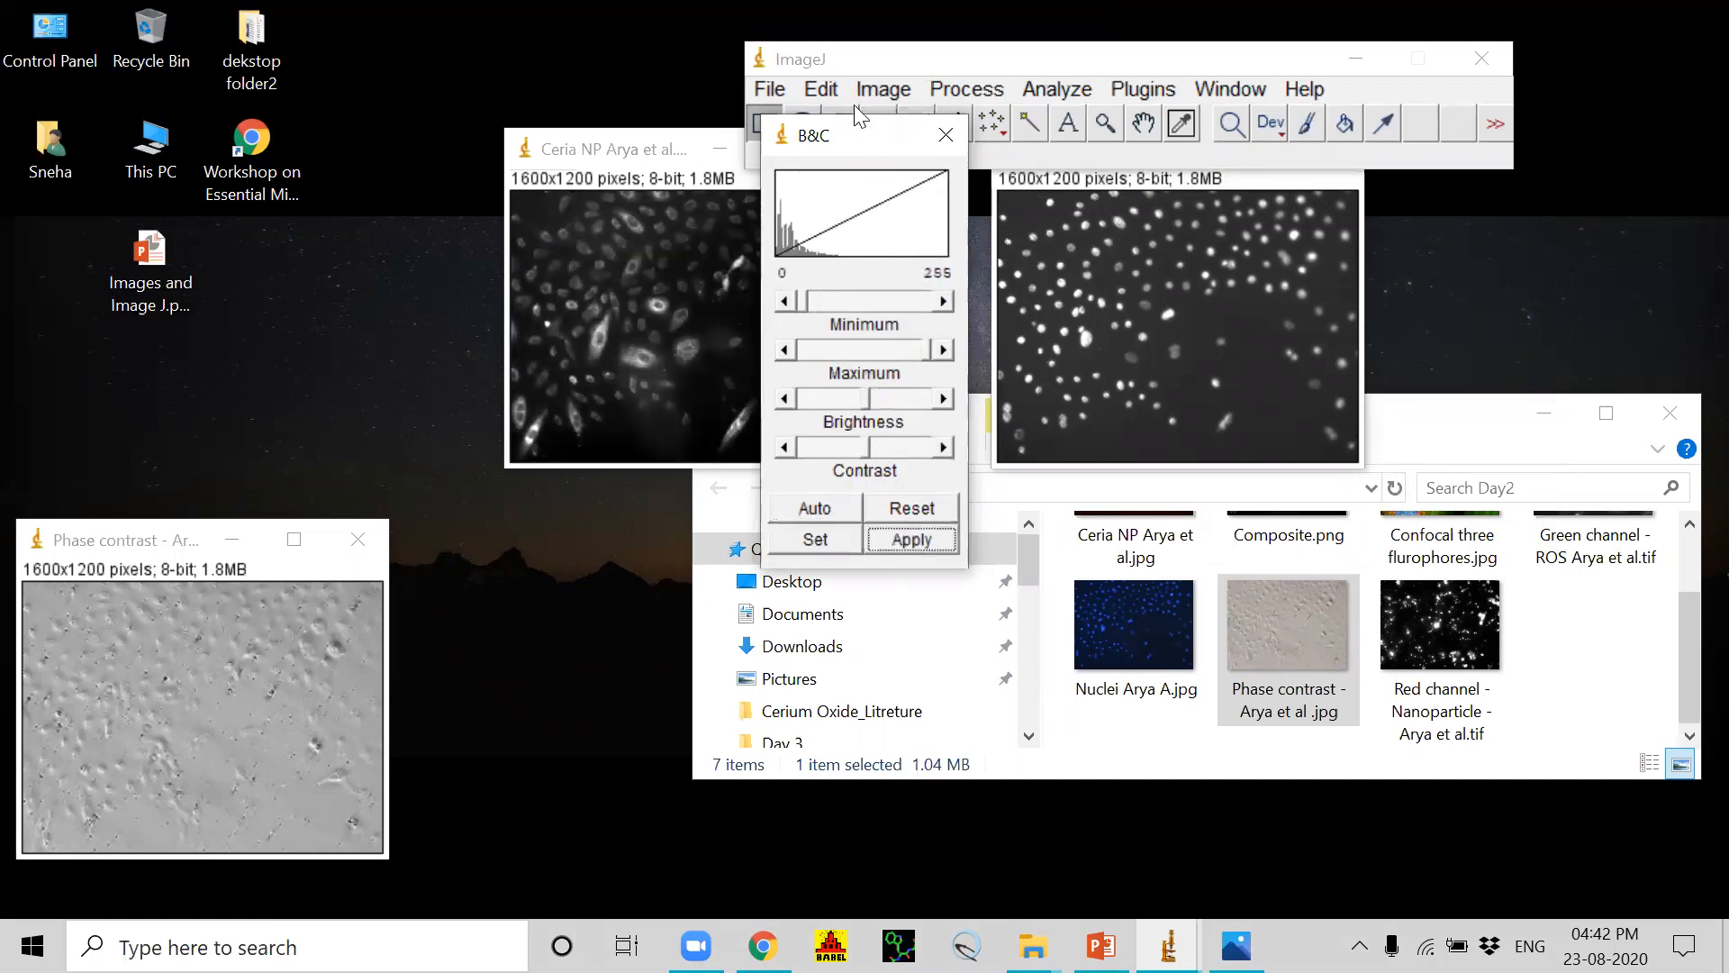
{"action": "left_click", "coordinate": [946, 135]}
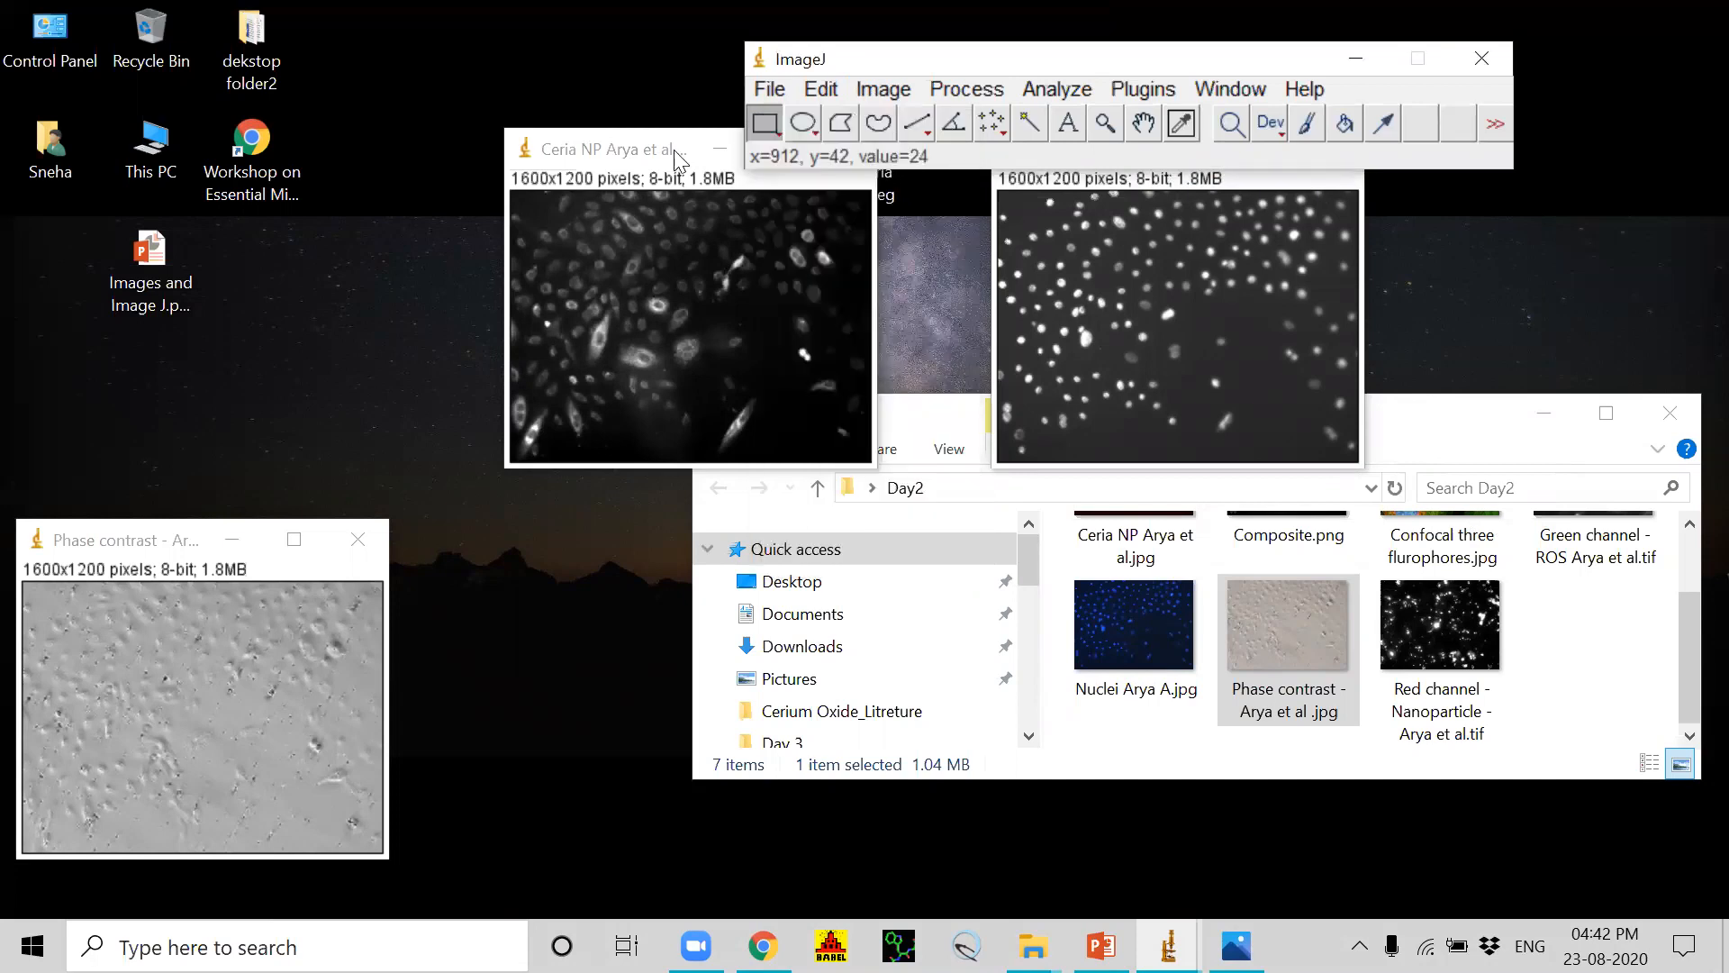
{"action": "left_click_drag", "start_coordinate": [628, 128], "coordinate": [468, 148]}
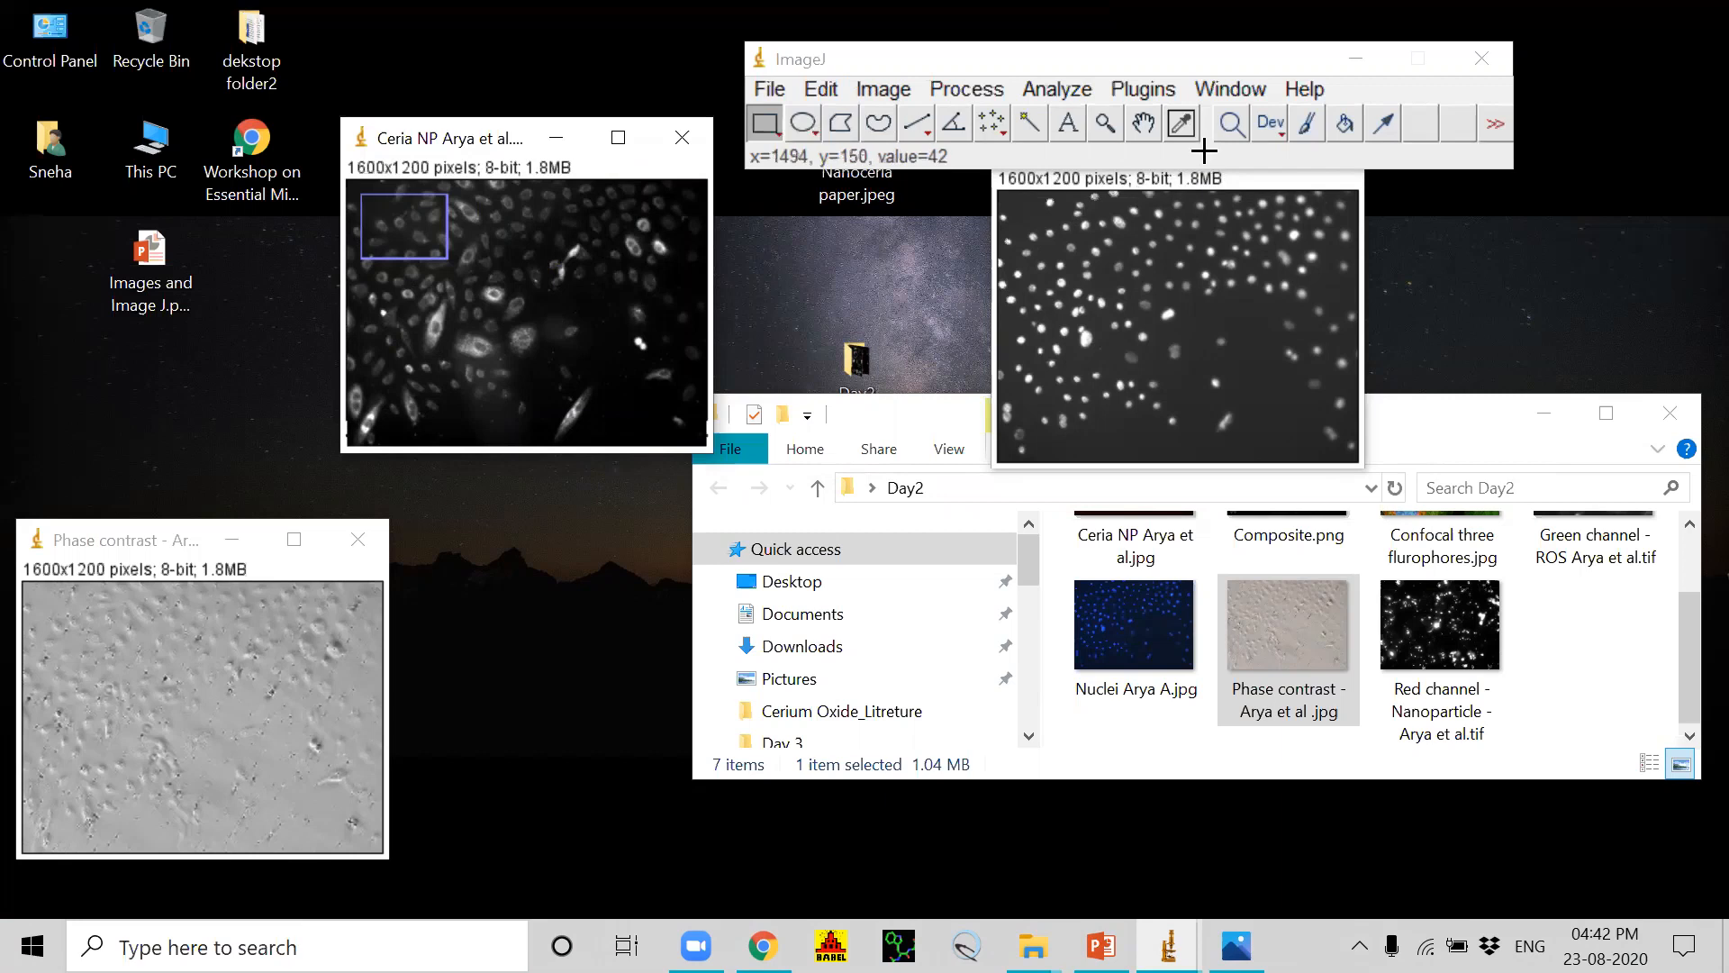
Step: Adjust the Nuclei blue channel image to a display range of 39 to 214 and apply it to the pixels
{"action": "left_click", "coordinate": [1299, 175]}
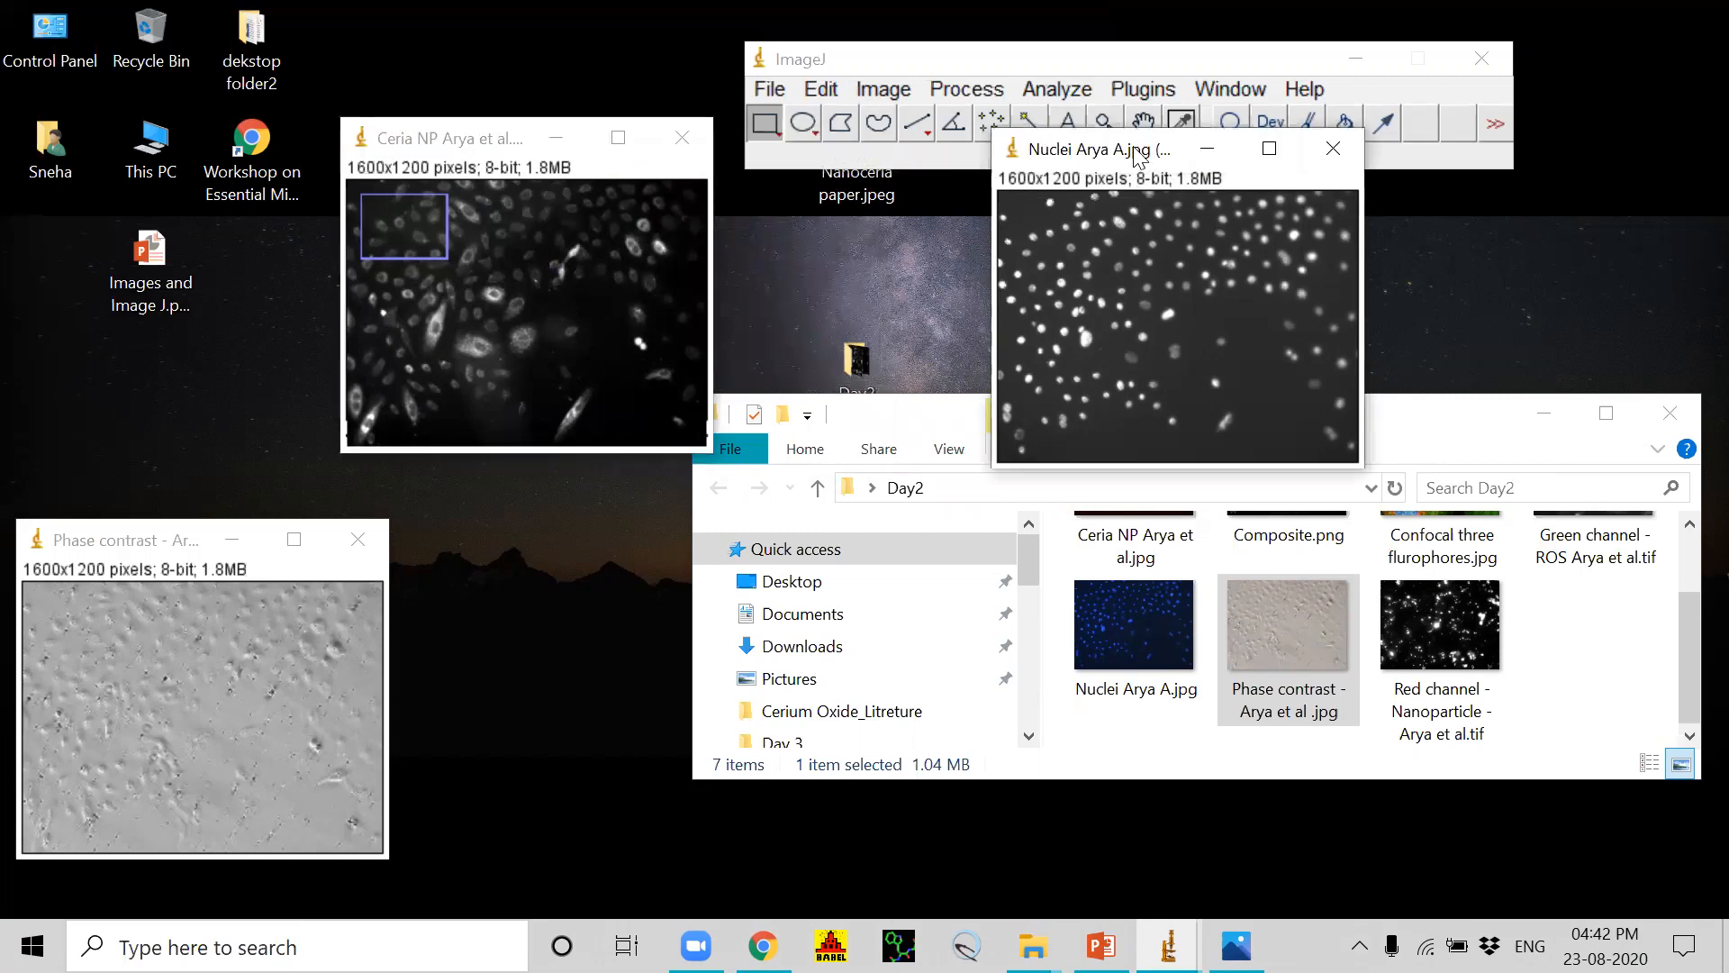
{"action": "left_click", "coordinate": [870, 96]}
{"action": "mouse_move", "coordinate": [903, 169]}
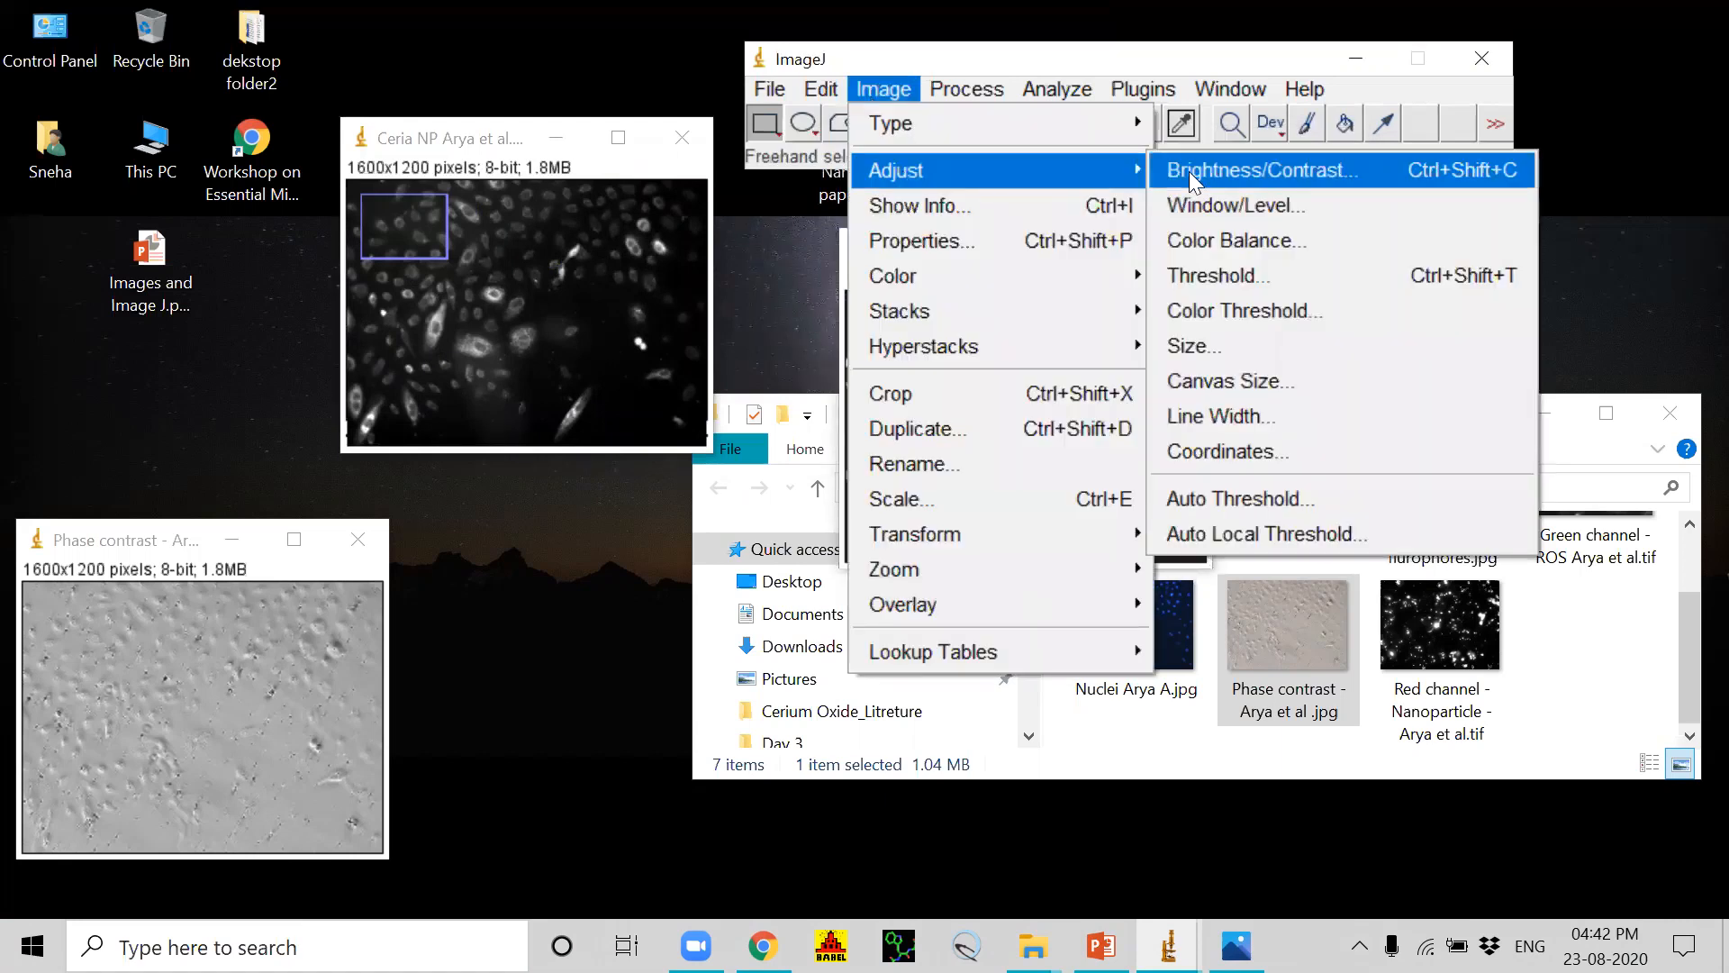
{"action": "left_click", "coordinate": [1194, 169]}
{"action": "left_click_drag", "start_coordinate": [863, 448], "coordinate": [863, 393]}
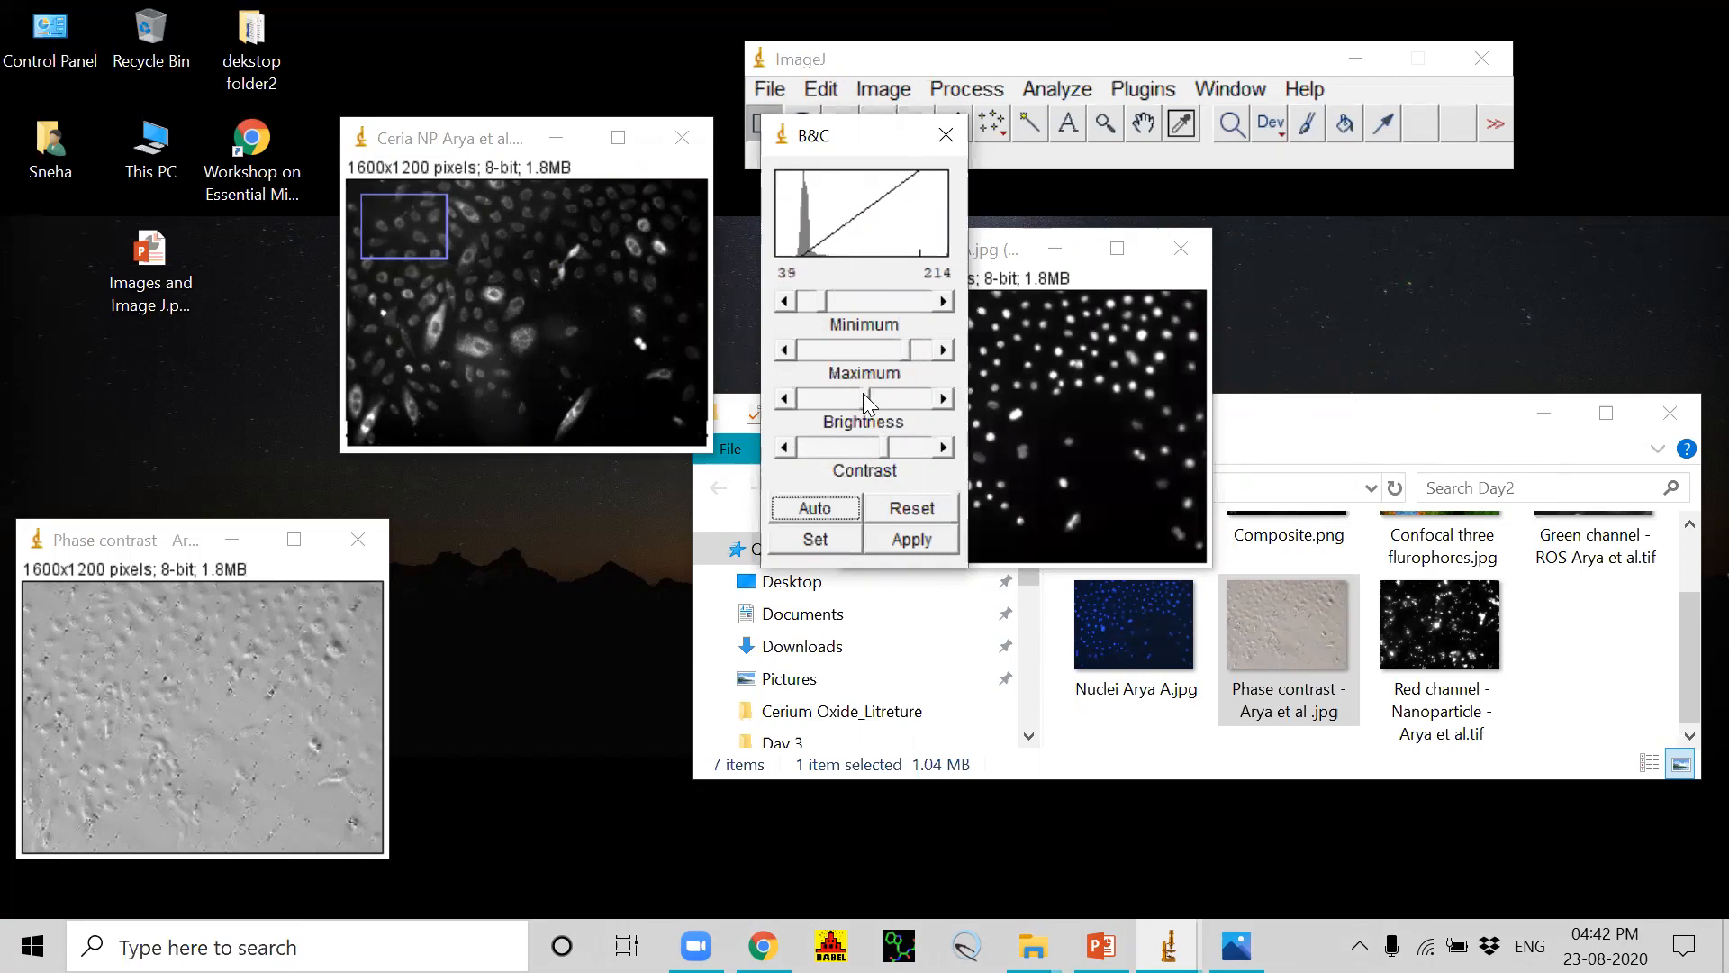
{"action": "left_click", "coordinate": [911, 539]}
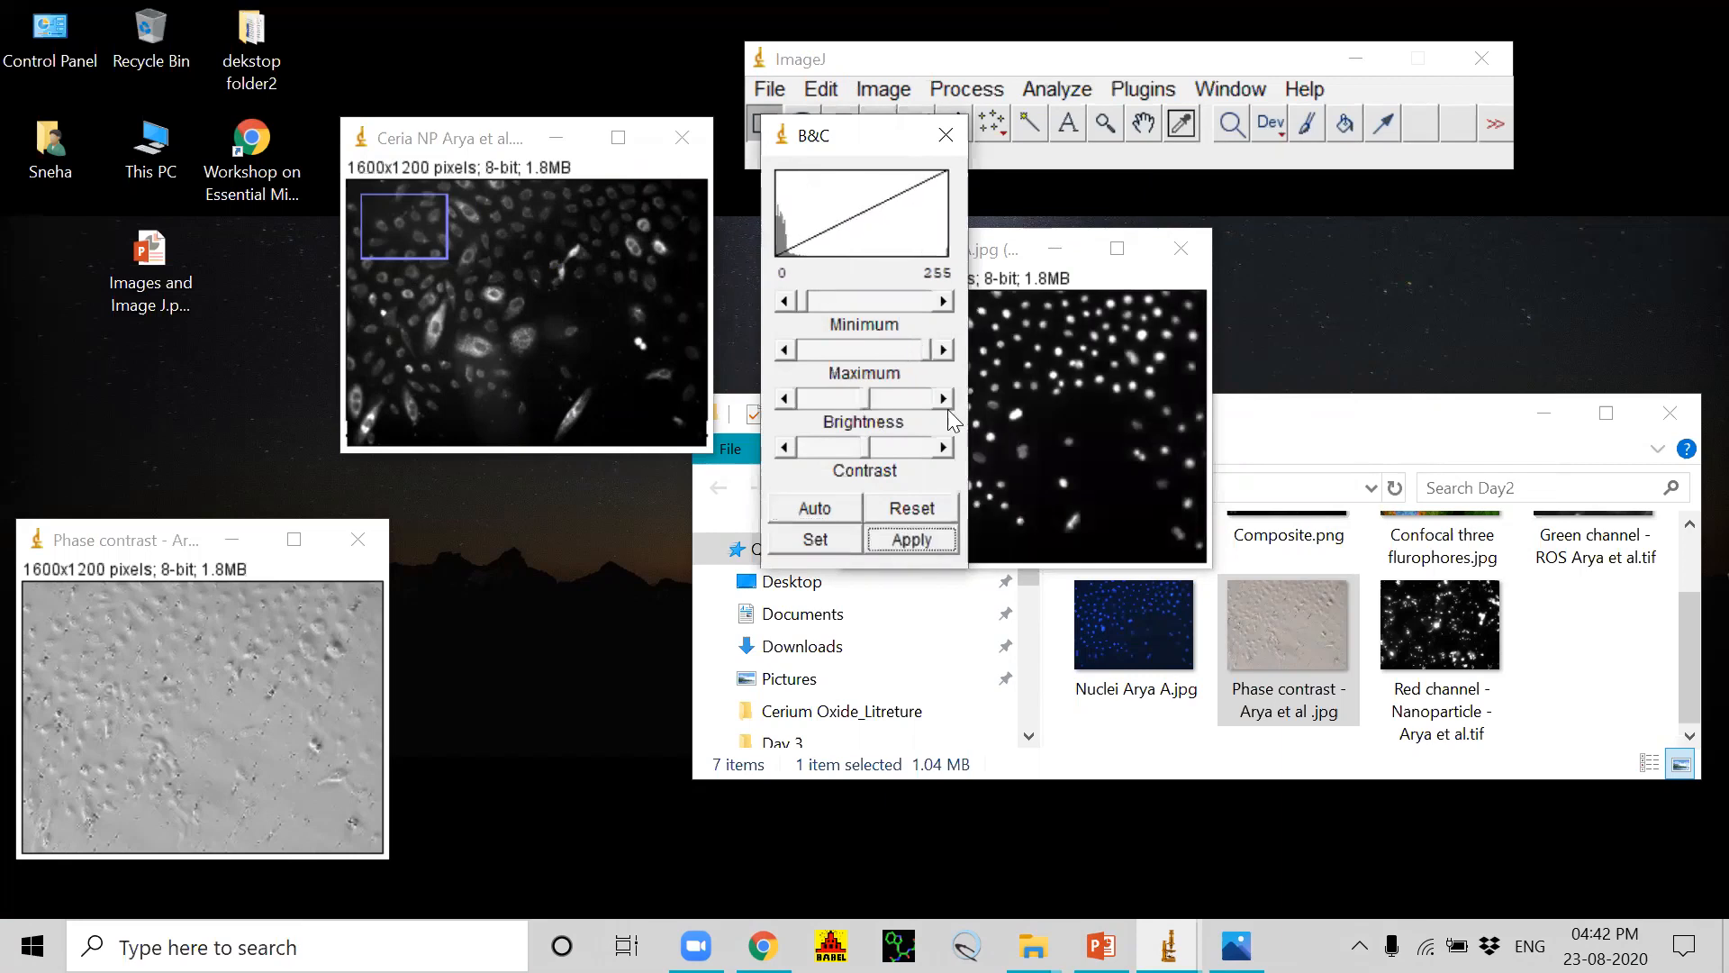
{"action": "left_click", "coordinate": [941, 135]}
Step: Move the phase contrast green channel image beside the others, then adjust its display range to 37 to 234 and apply it
{"action": "left_click_drag", "start_coordinate": [149, 540], "coordinate": [977, 333]}
{"action": "left_click", "coordinate": [882, 90]}
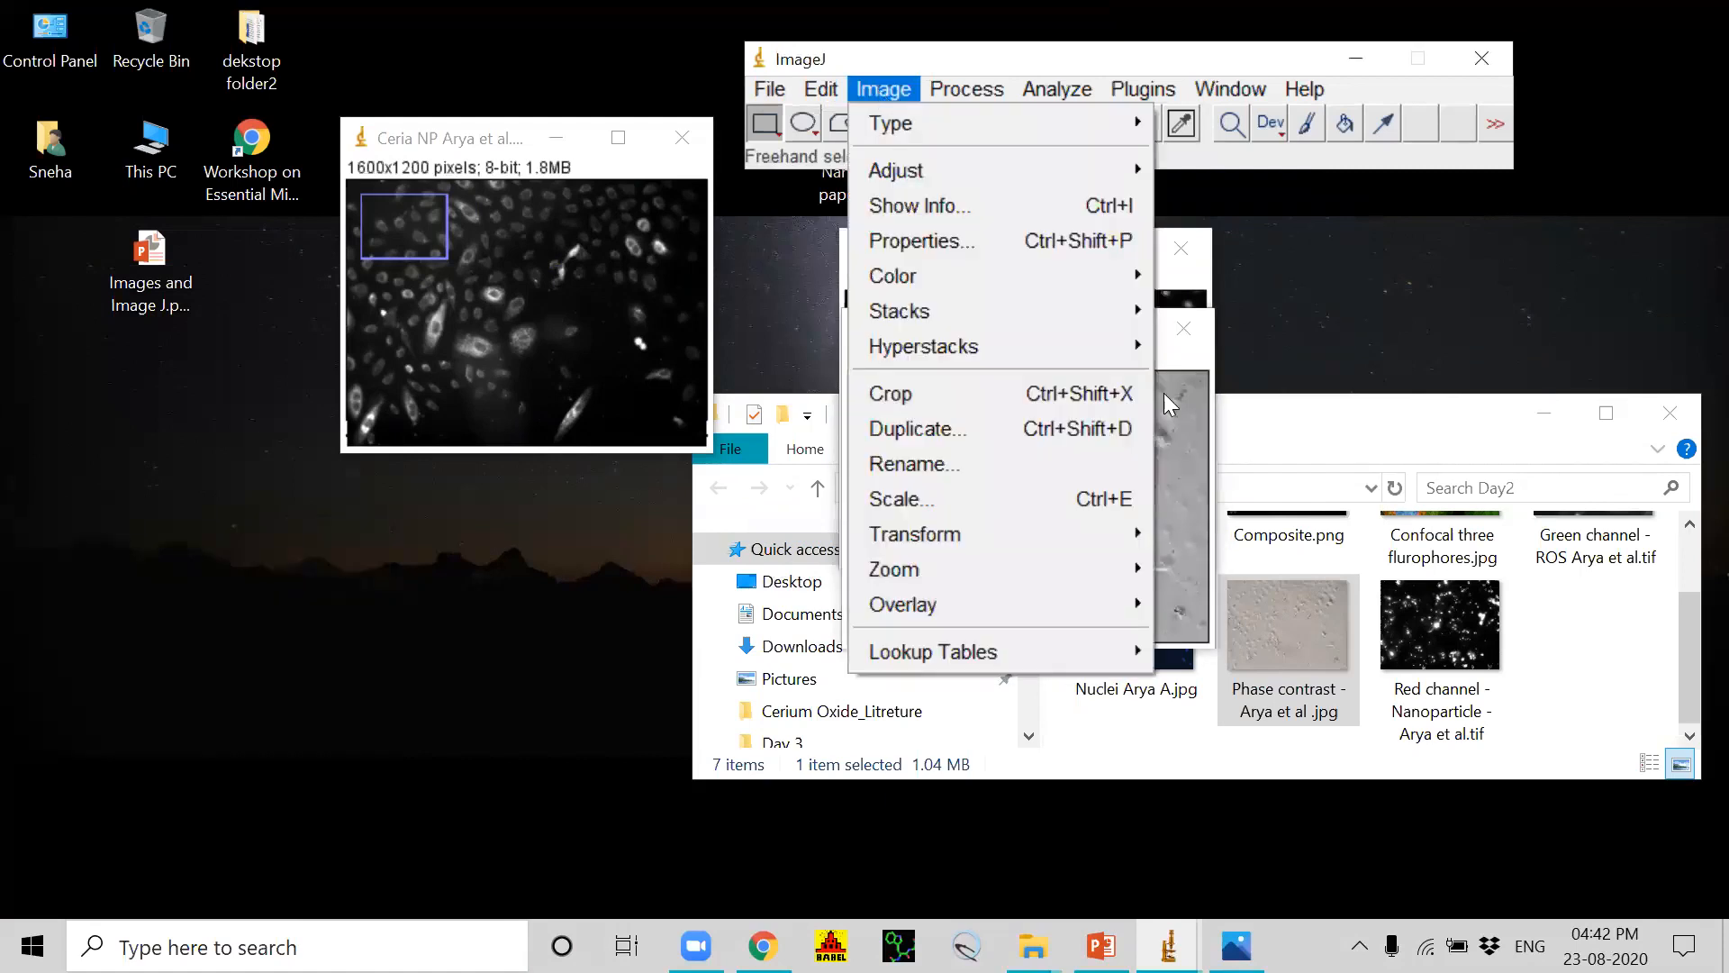
{"action": "left_click", "coordinate": [1365, 355]}
{"action": "left_click", "coordinate": [996, 340]}
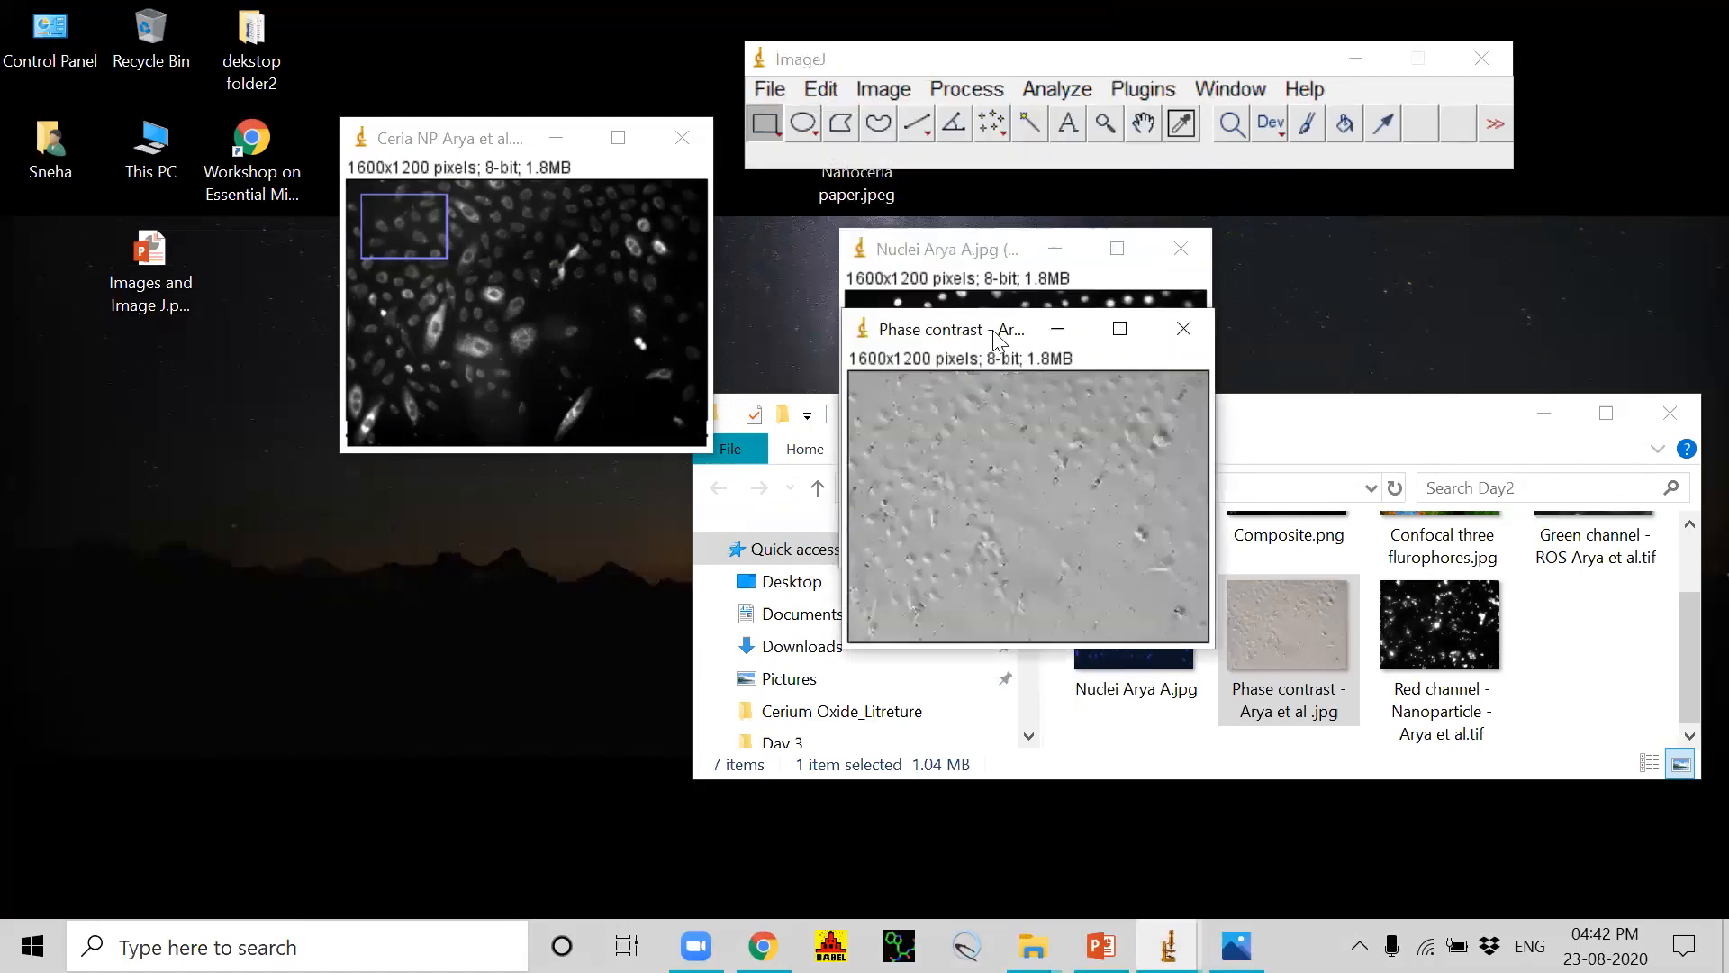
{"action": "left_click", "coordinate": [869, 90]}
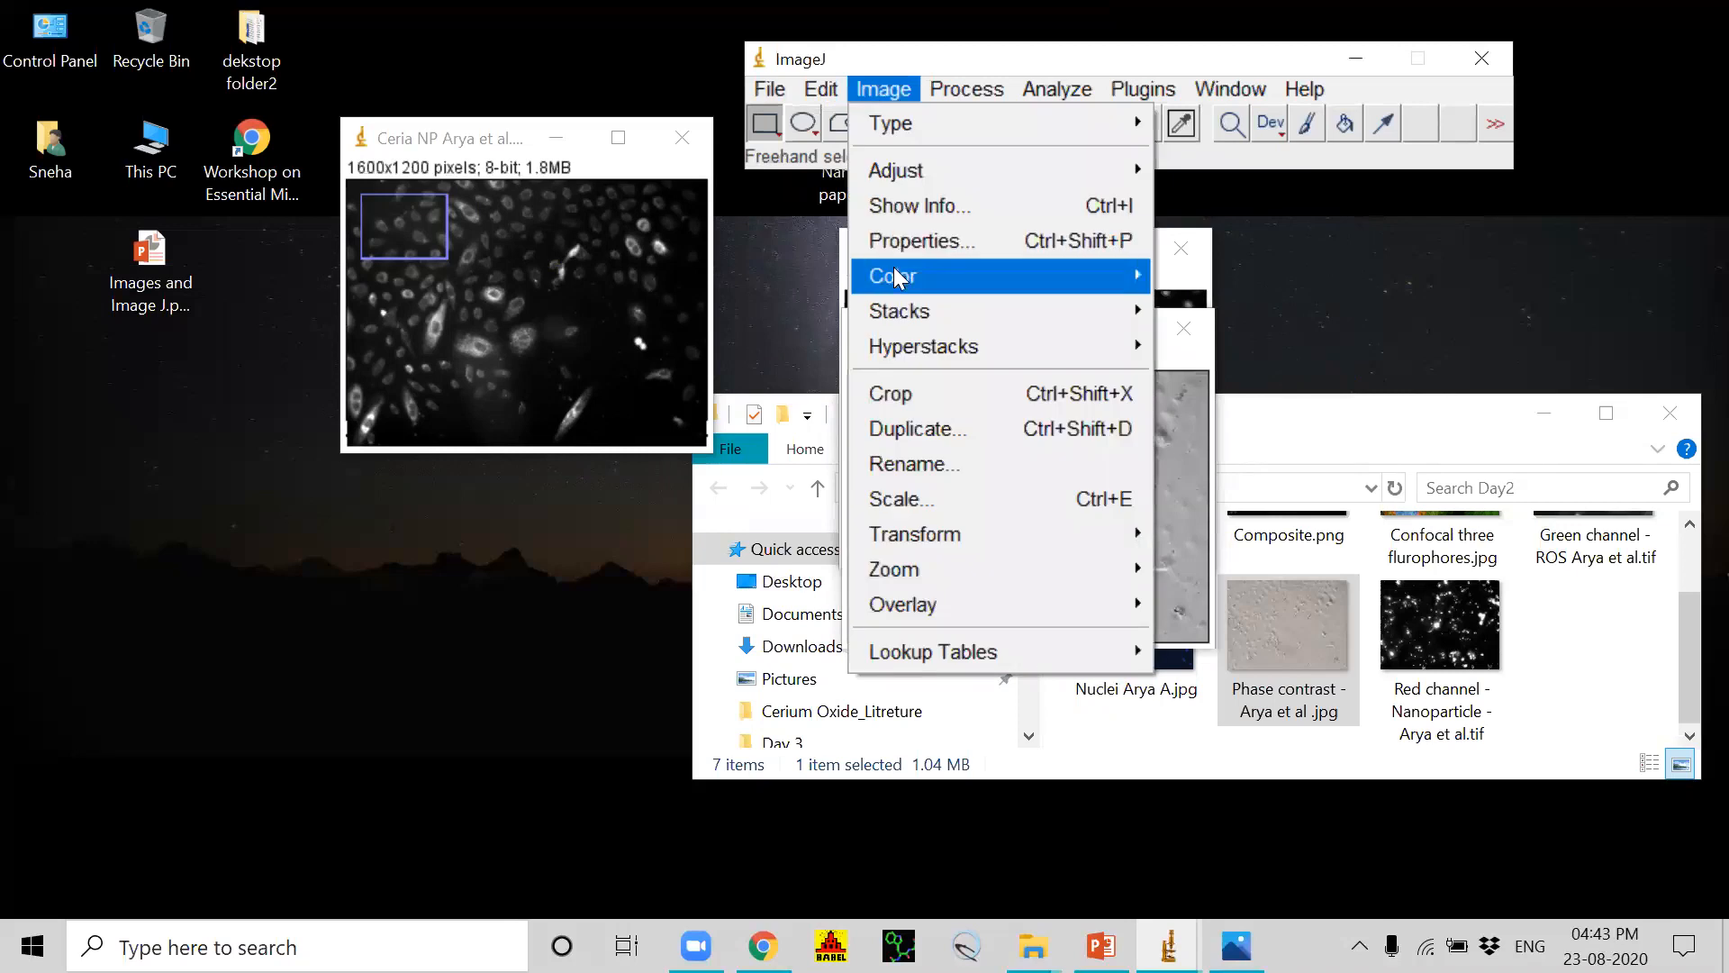
{"action": "mouse_move", "coordinate": [909, 170]}
{"action": "left_click", "coordinate": [1183, 171]}
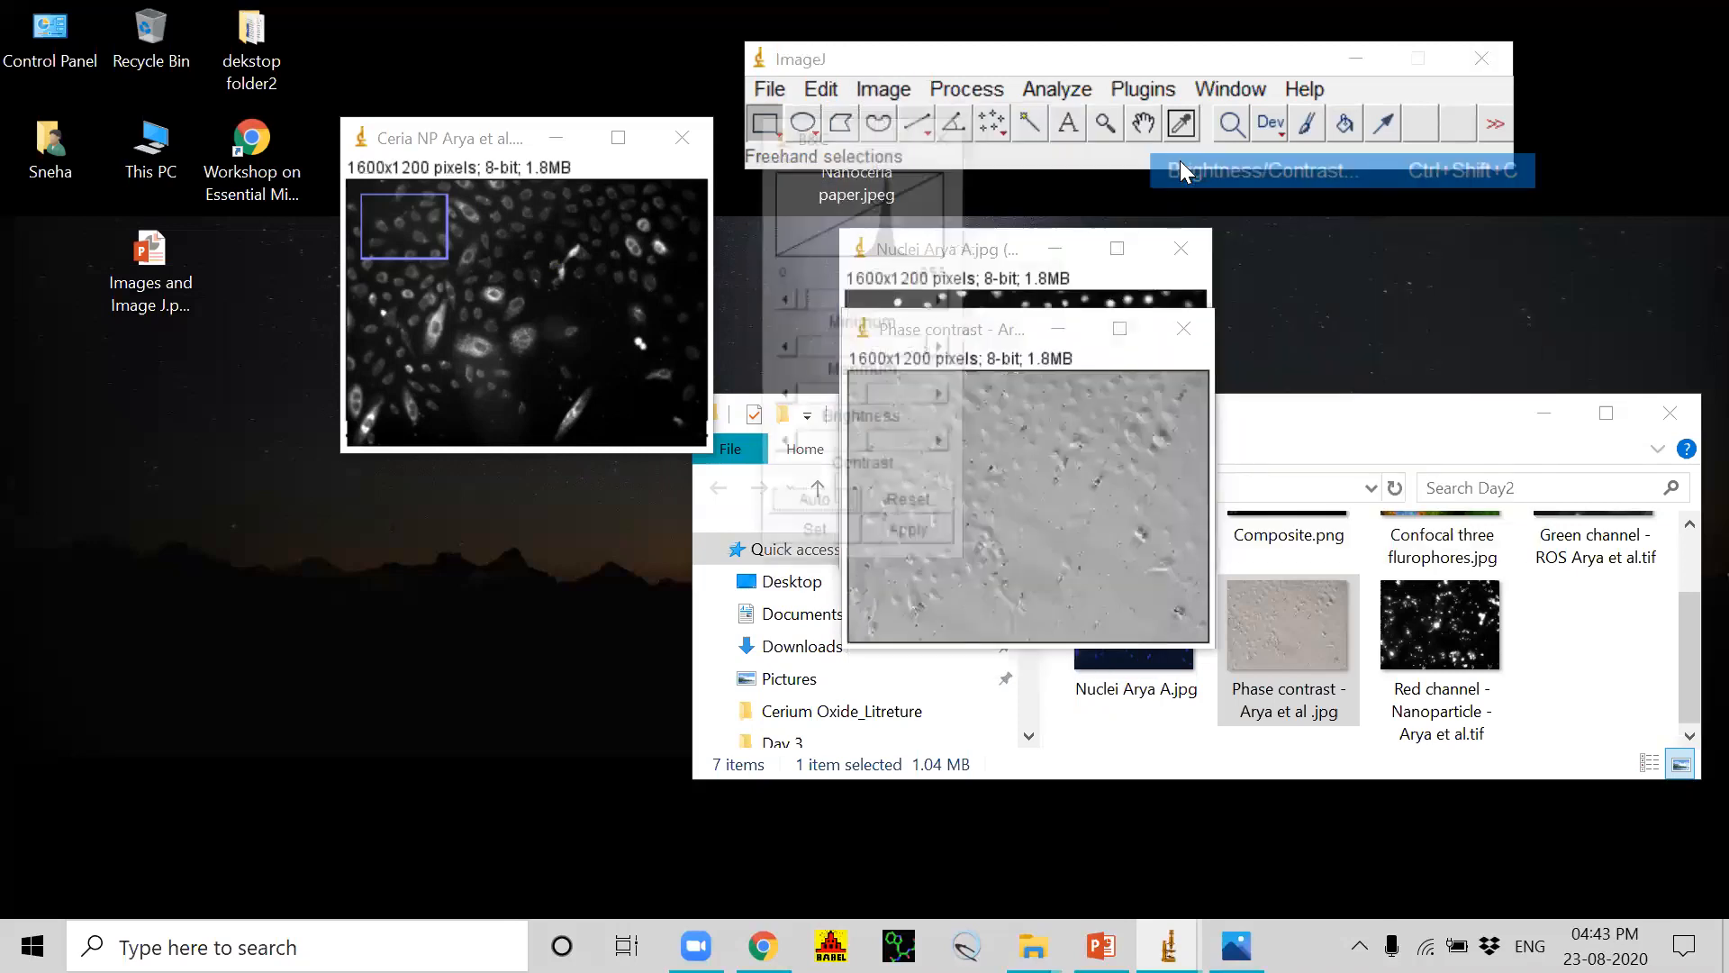
{"action": "left_click_drag", "start_coordinate": [863, 446], "coordinate": [861, 402]}
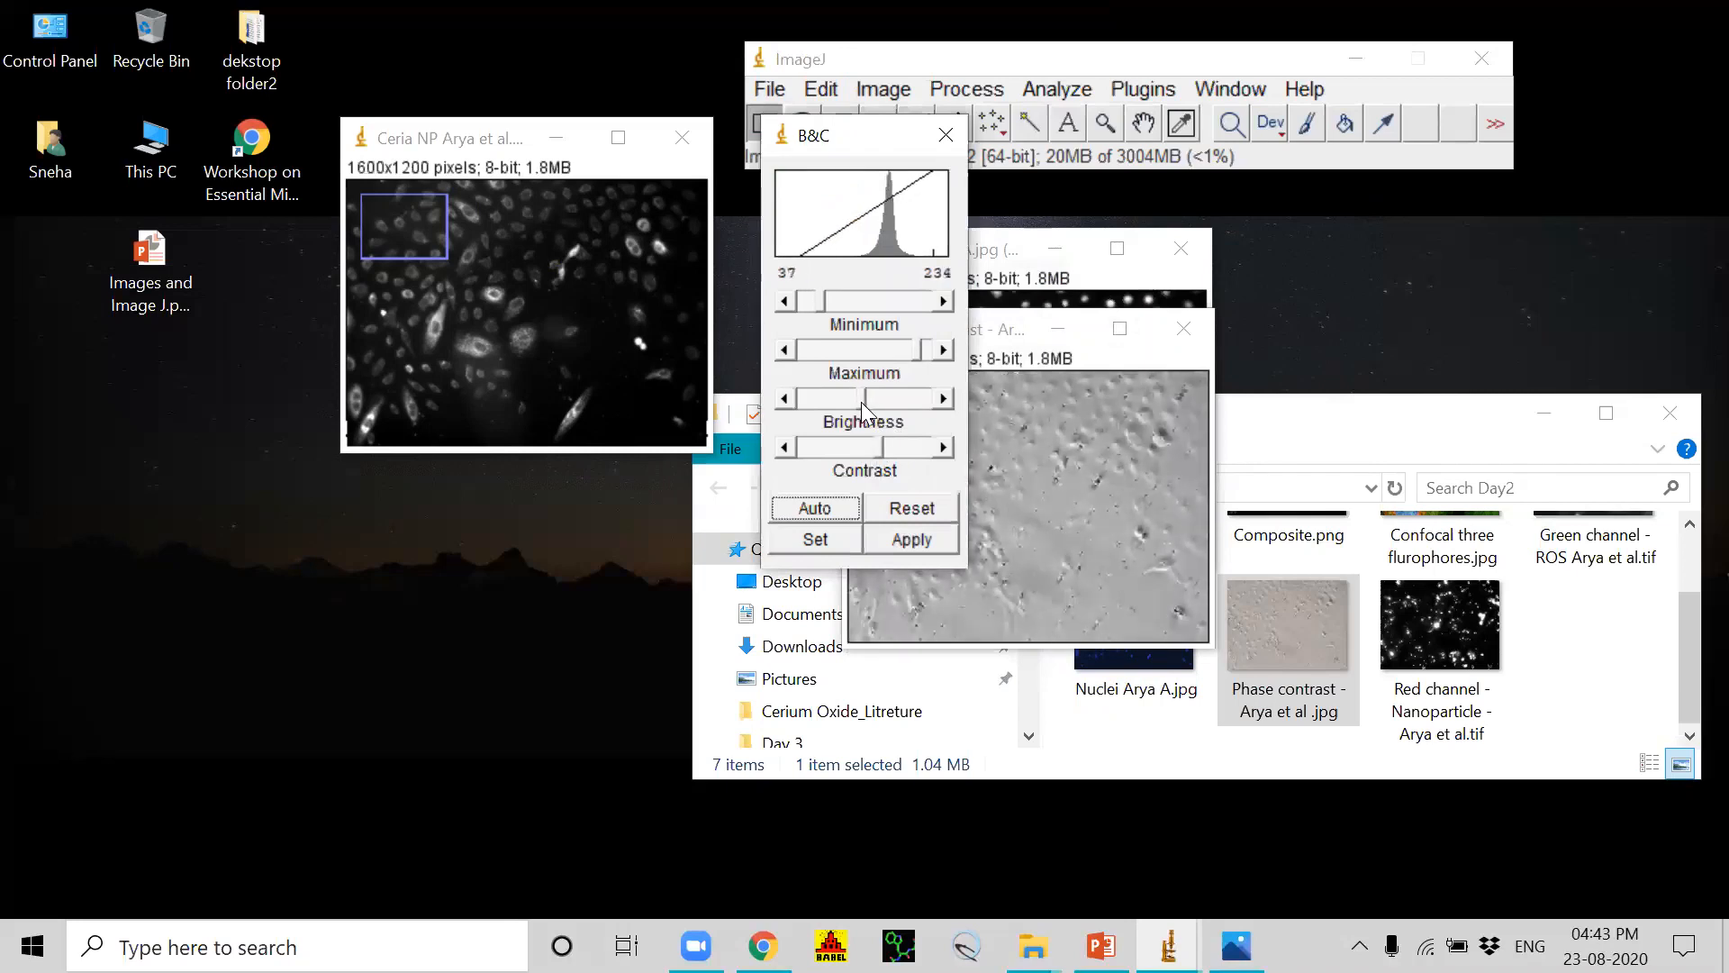
{"action": "left_click", "coordinate": [912, 539]}
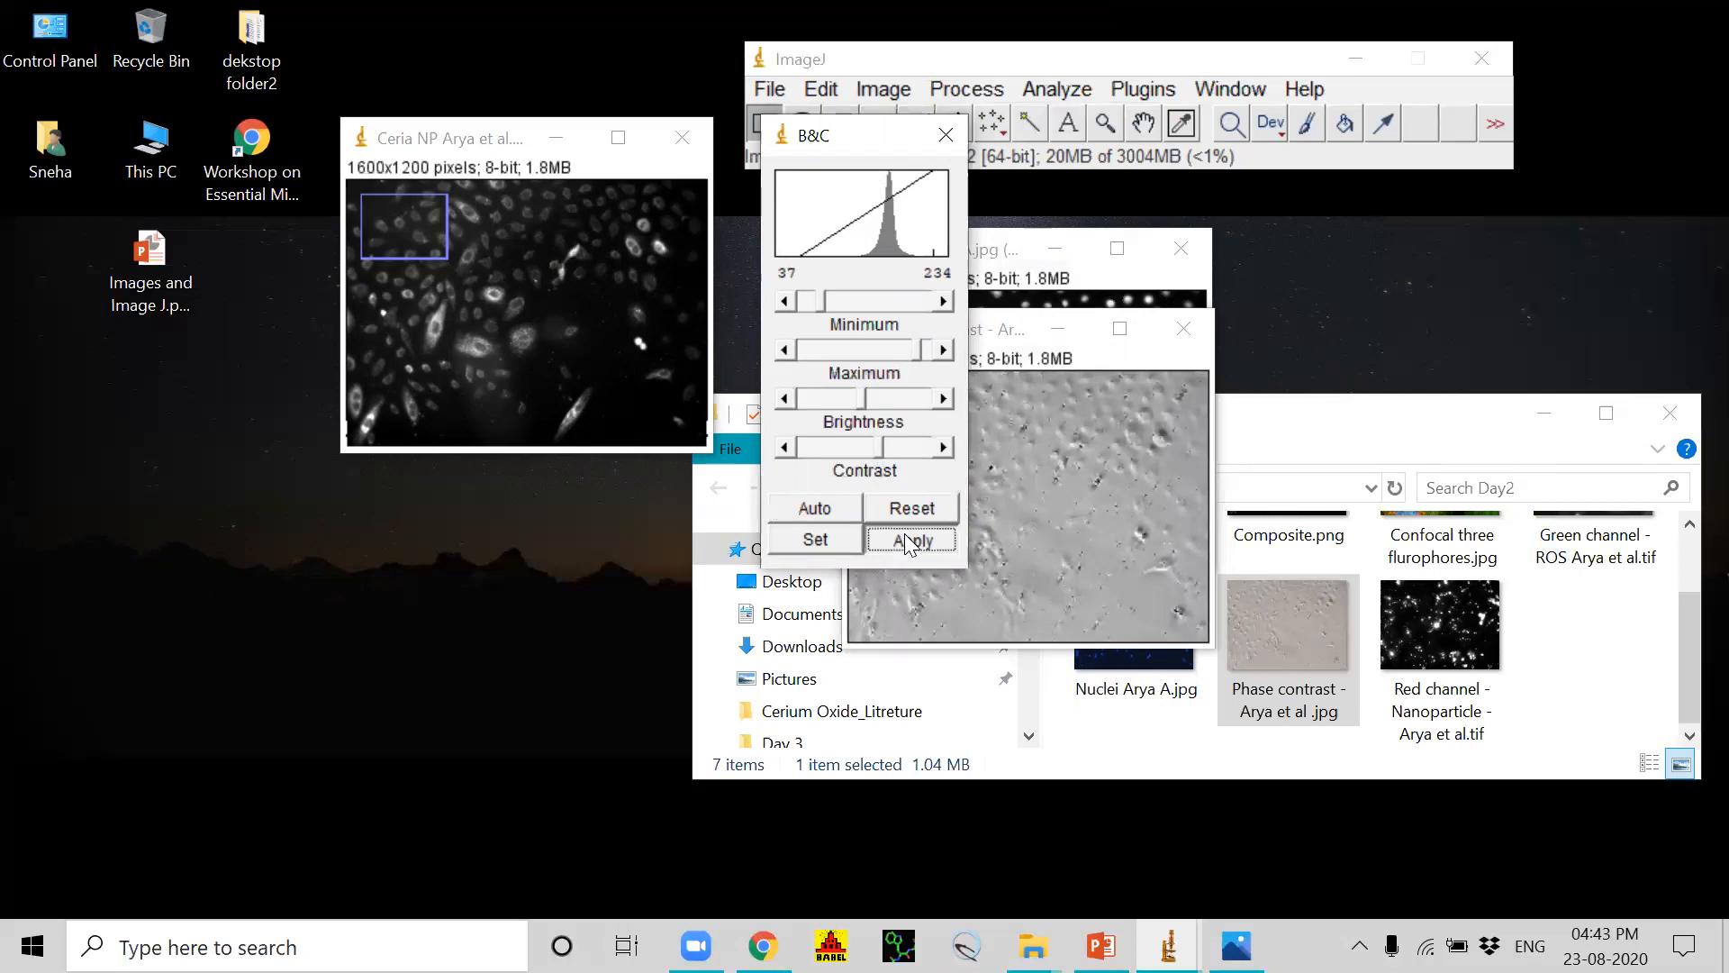
{"action": "left_click", "coordinate": [946, 137]}
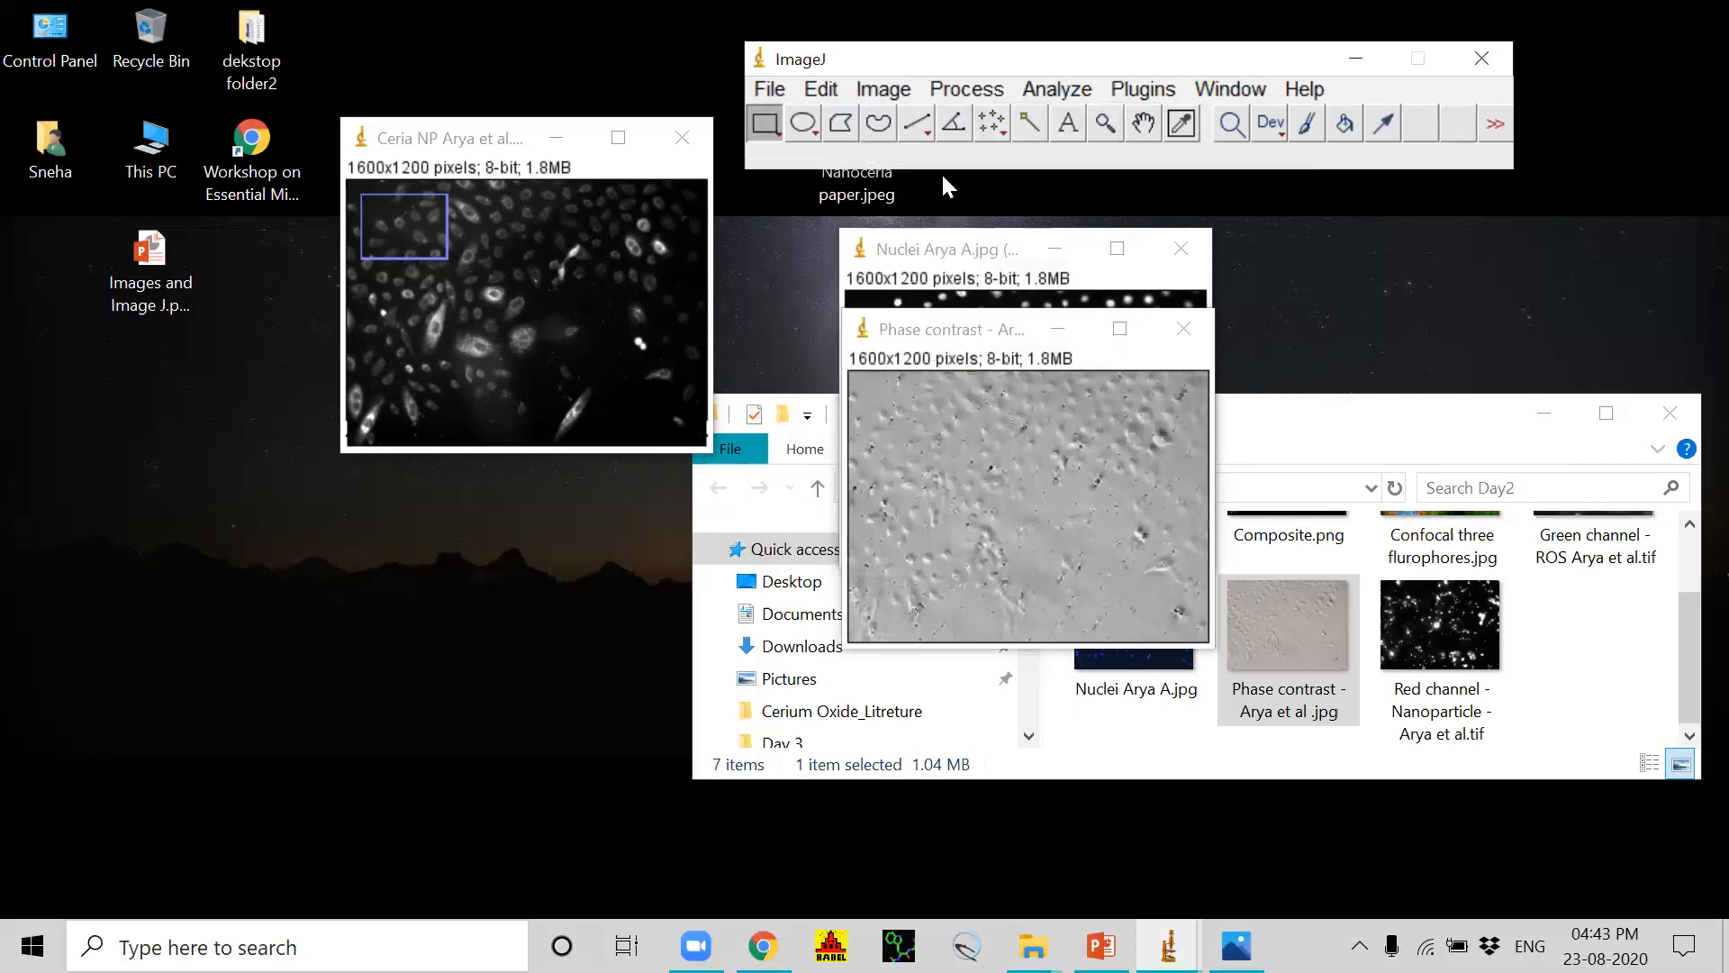
Step: Merge the channels into a composite, with Ceria NP as red, Nuclei as blue and the phase contrast green channel as gray
{"action": "left_click", "coordinate": [871, 91]}
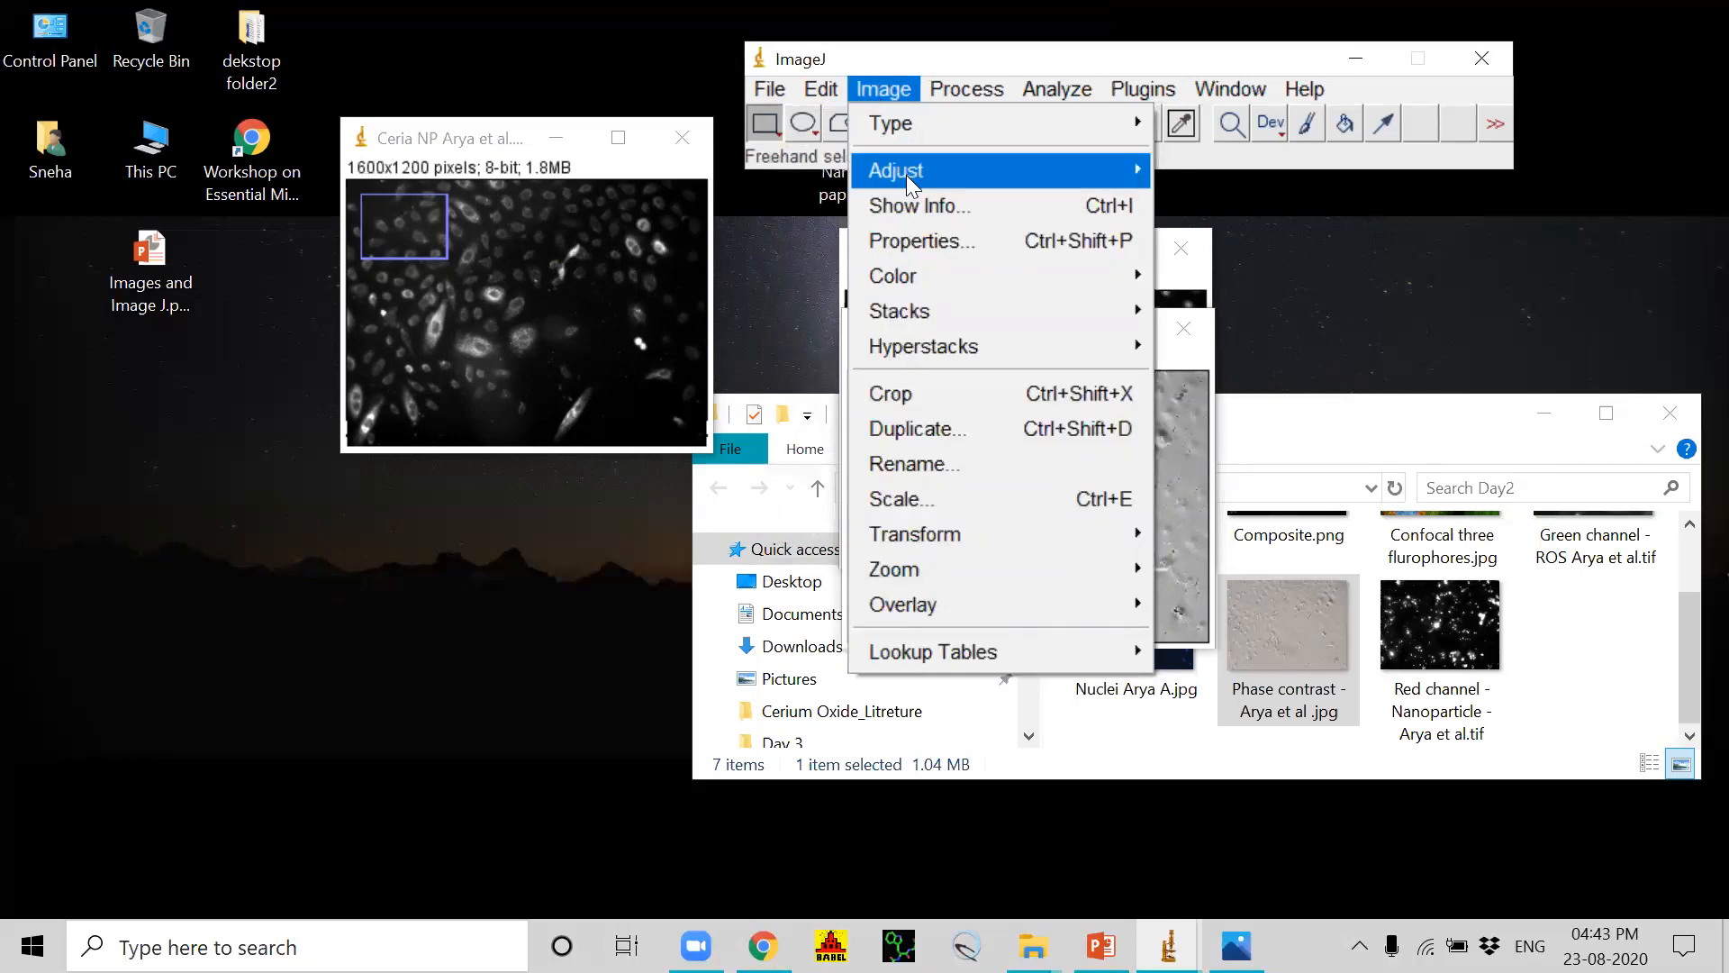
{"action": "mouse_move", "coordinate": [899, 287]}
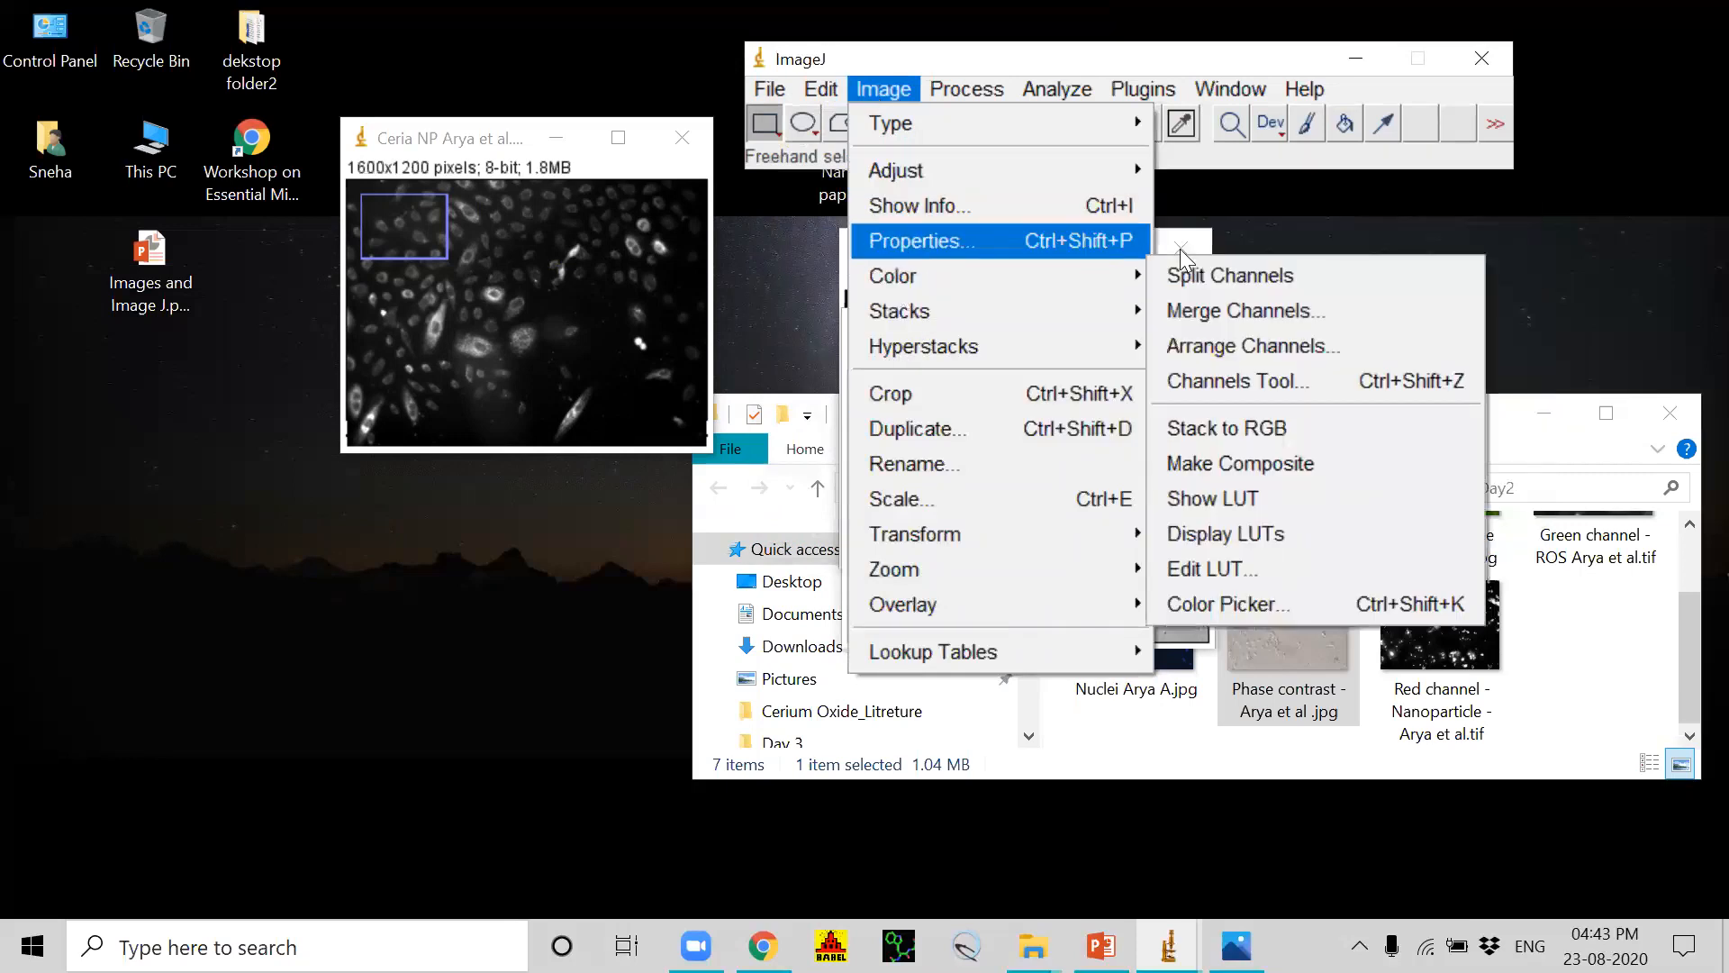
{"action": "left_click", "coordinate": [1203, 307]}
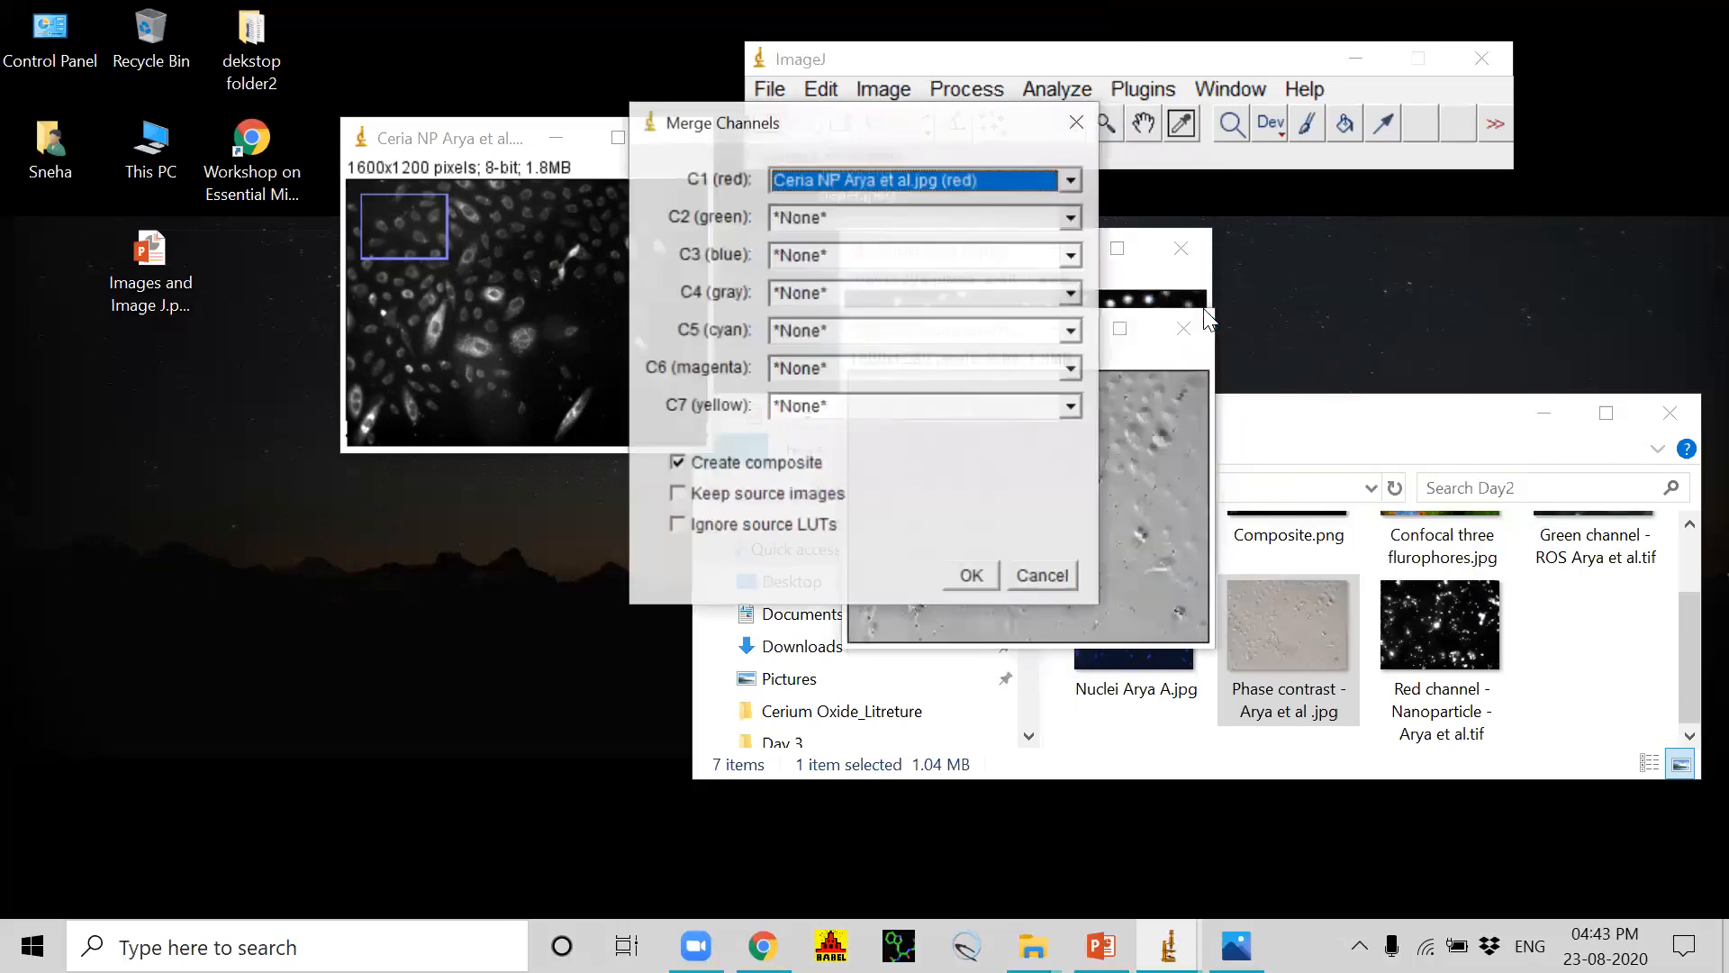
{"action": "left_click", "coordinate": [1070, 181]}
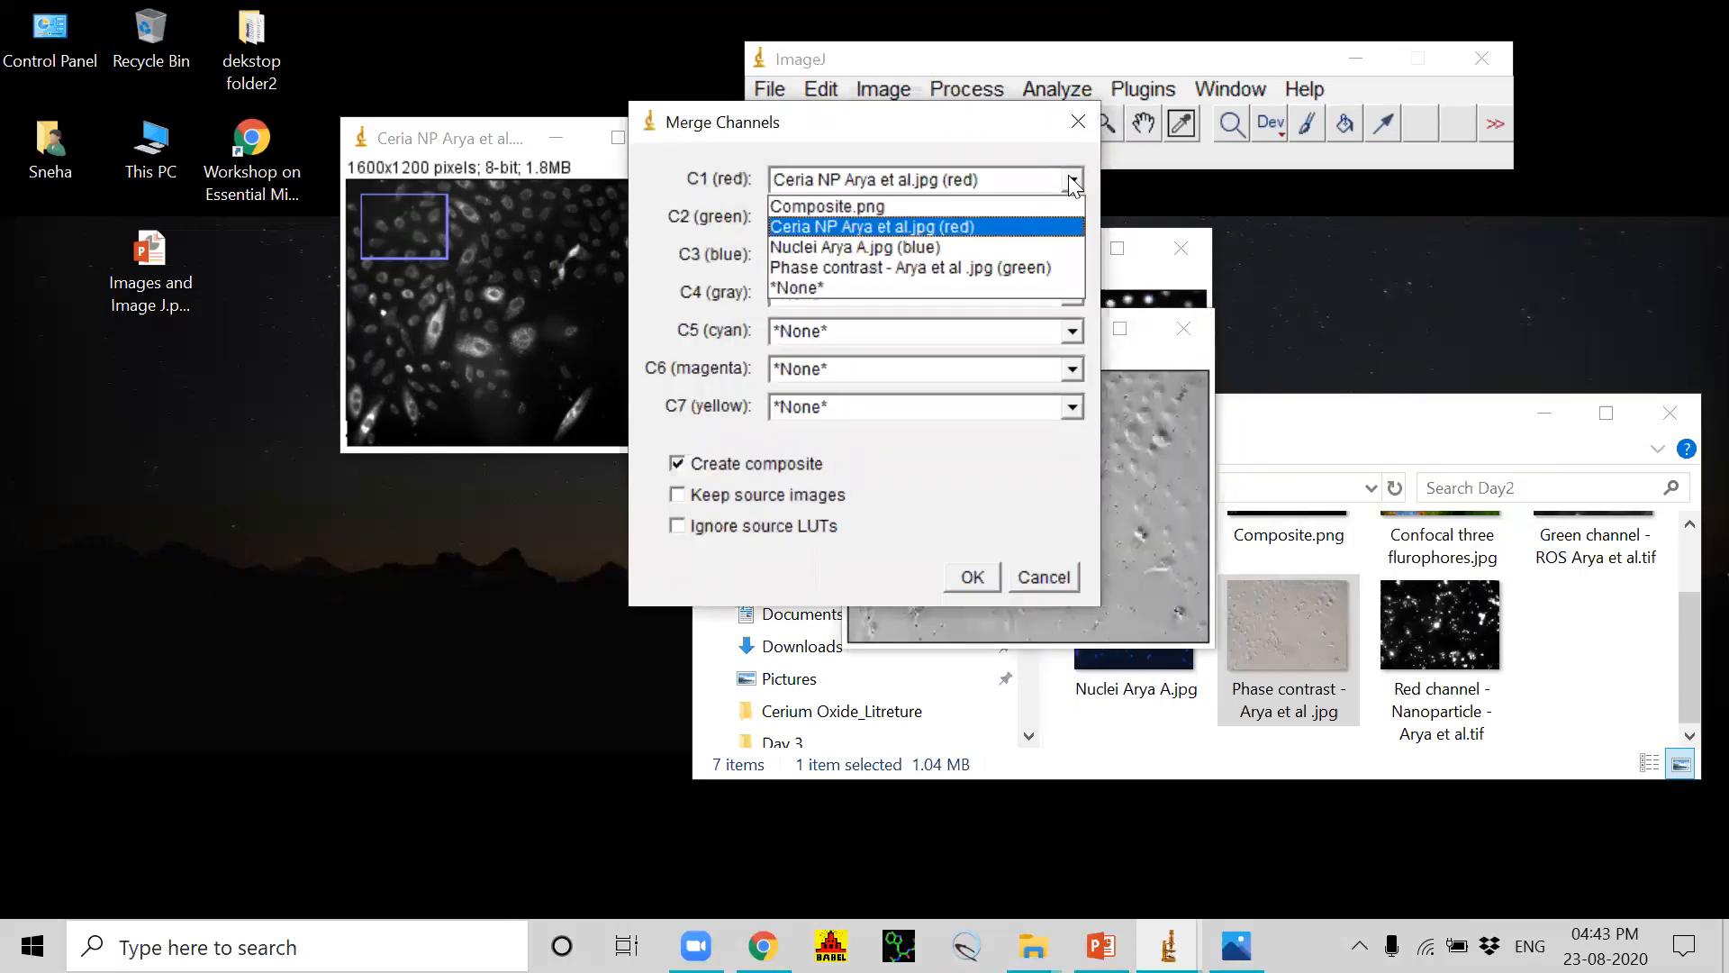
{"action": "left_click", "coordinate": [911, 225]}
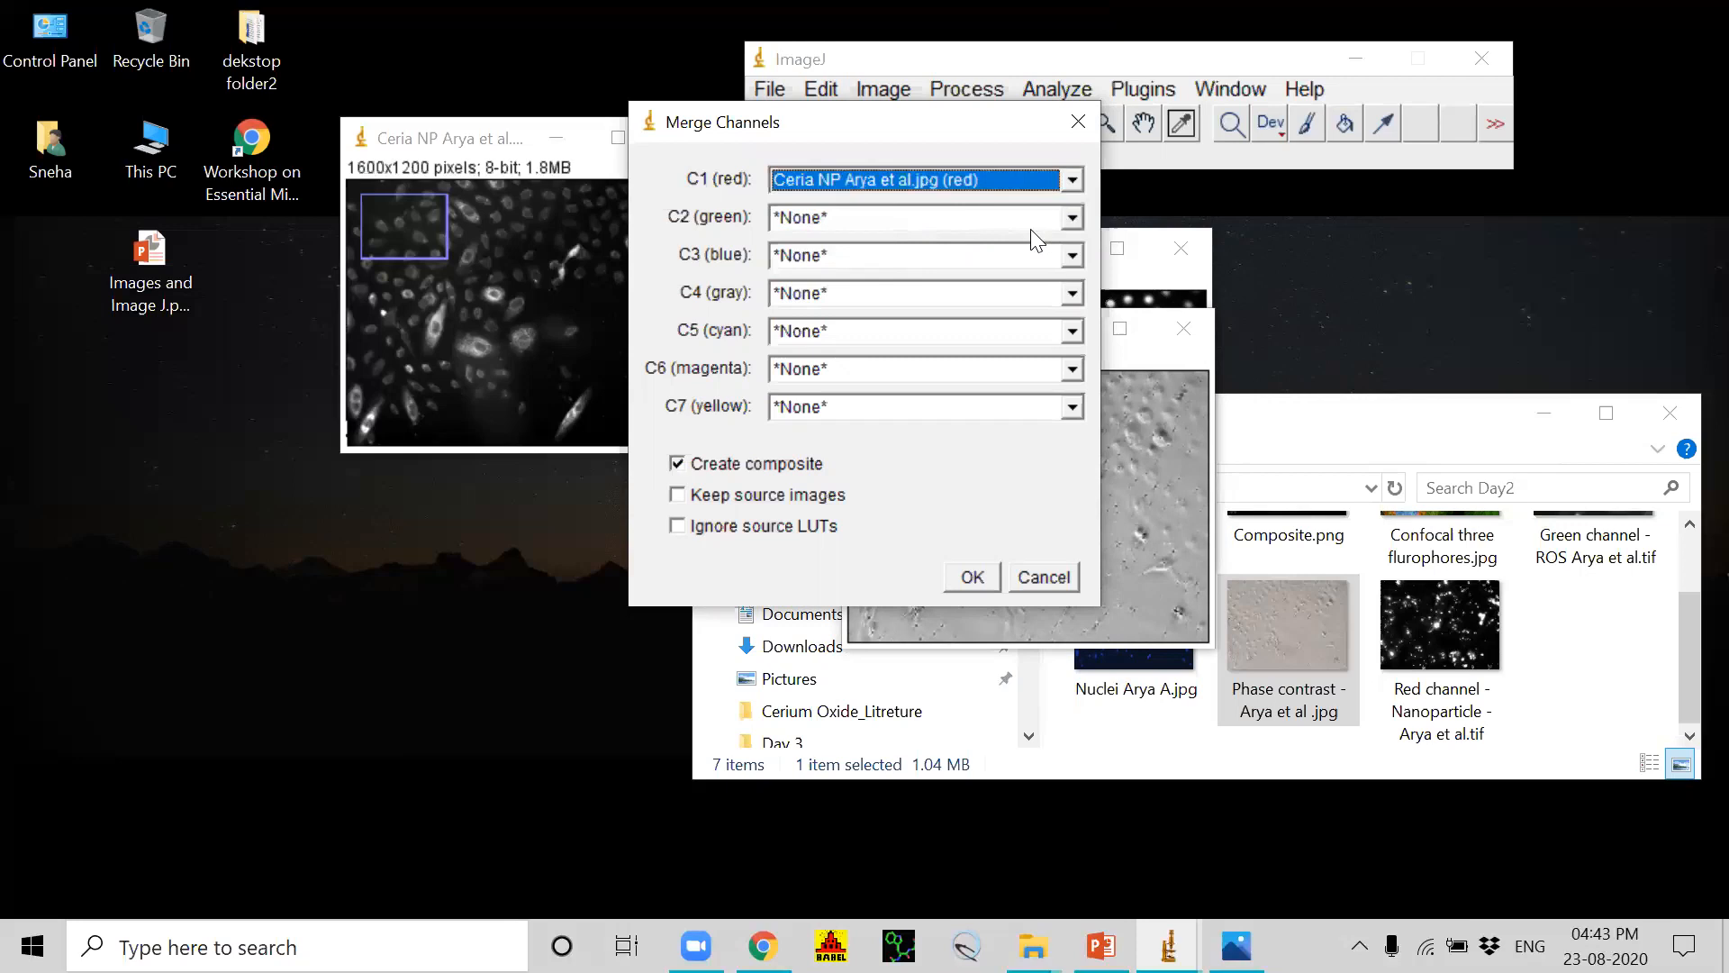
{"action": "left_click", "coordinate": [1070, 256]}
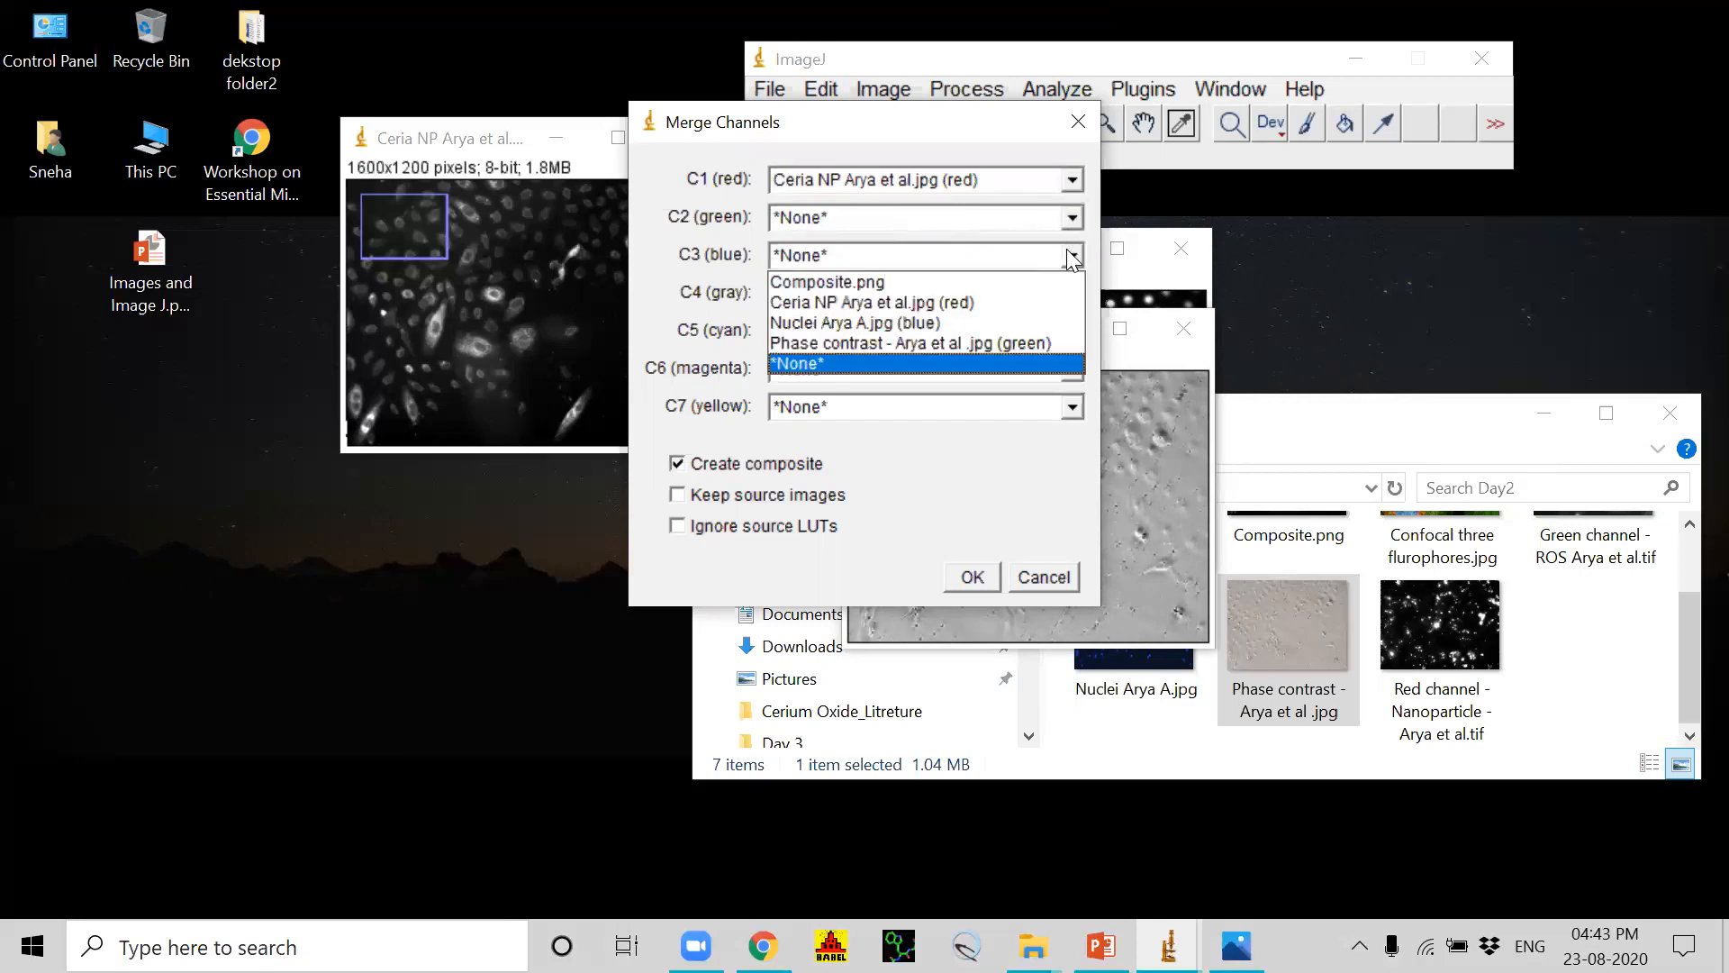
{"action": "left_click", "coordinate": [860, 326]}
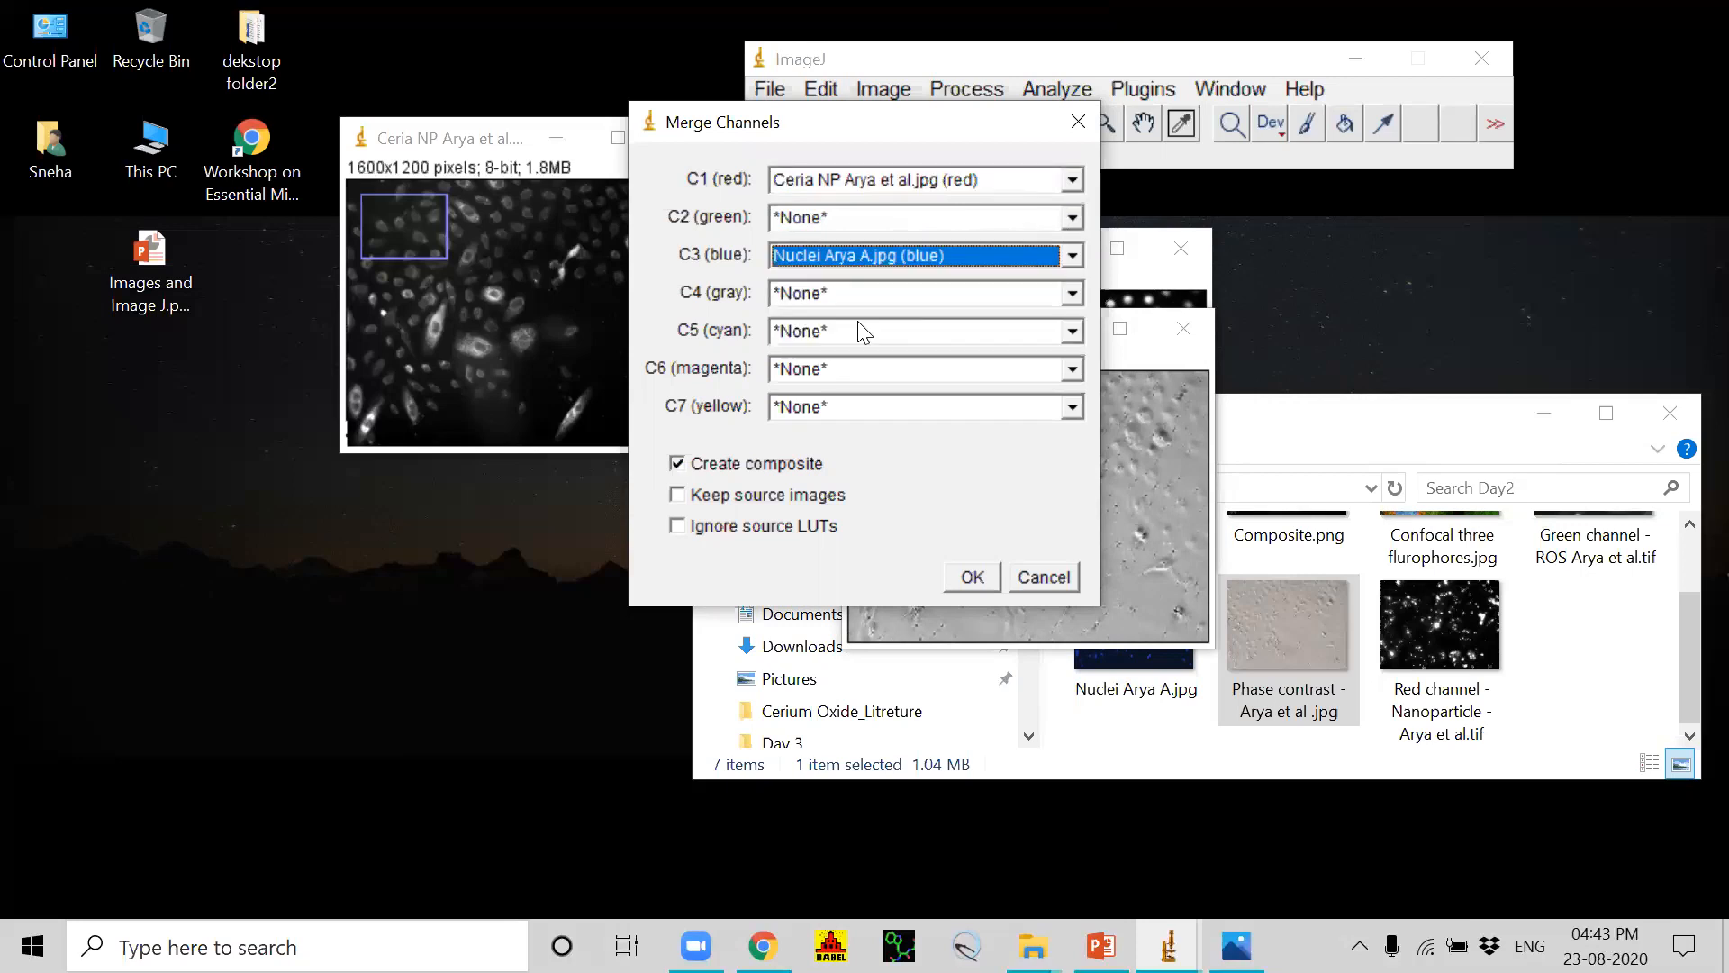
{"action": "left_click", "coordinate": [1072, 294]}
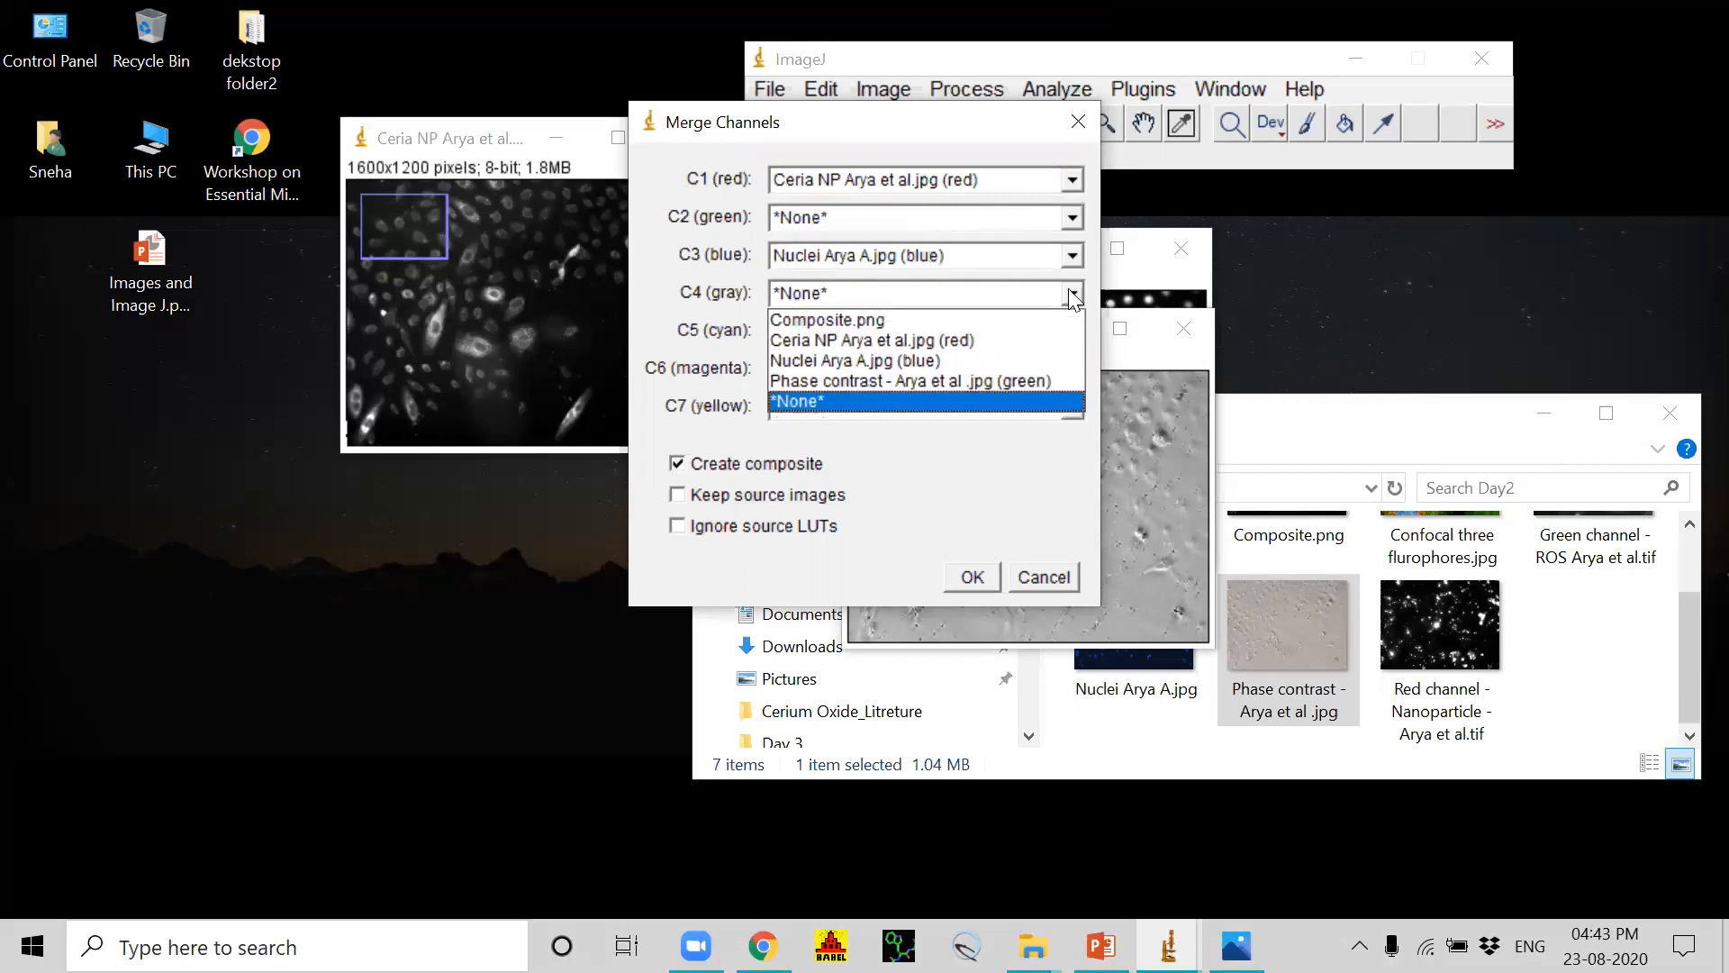
{"action": "left_click", "coordinate": [852, 379]}
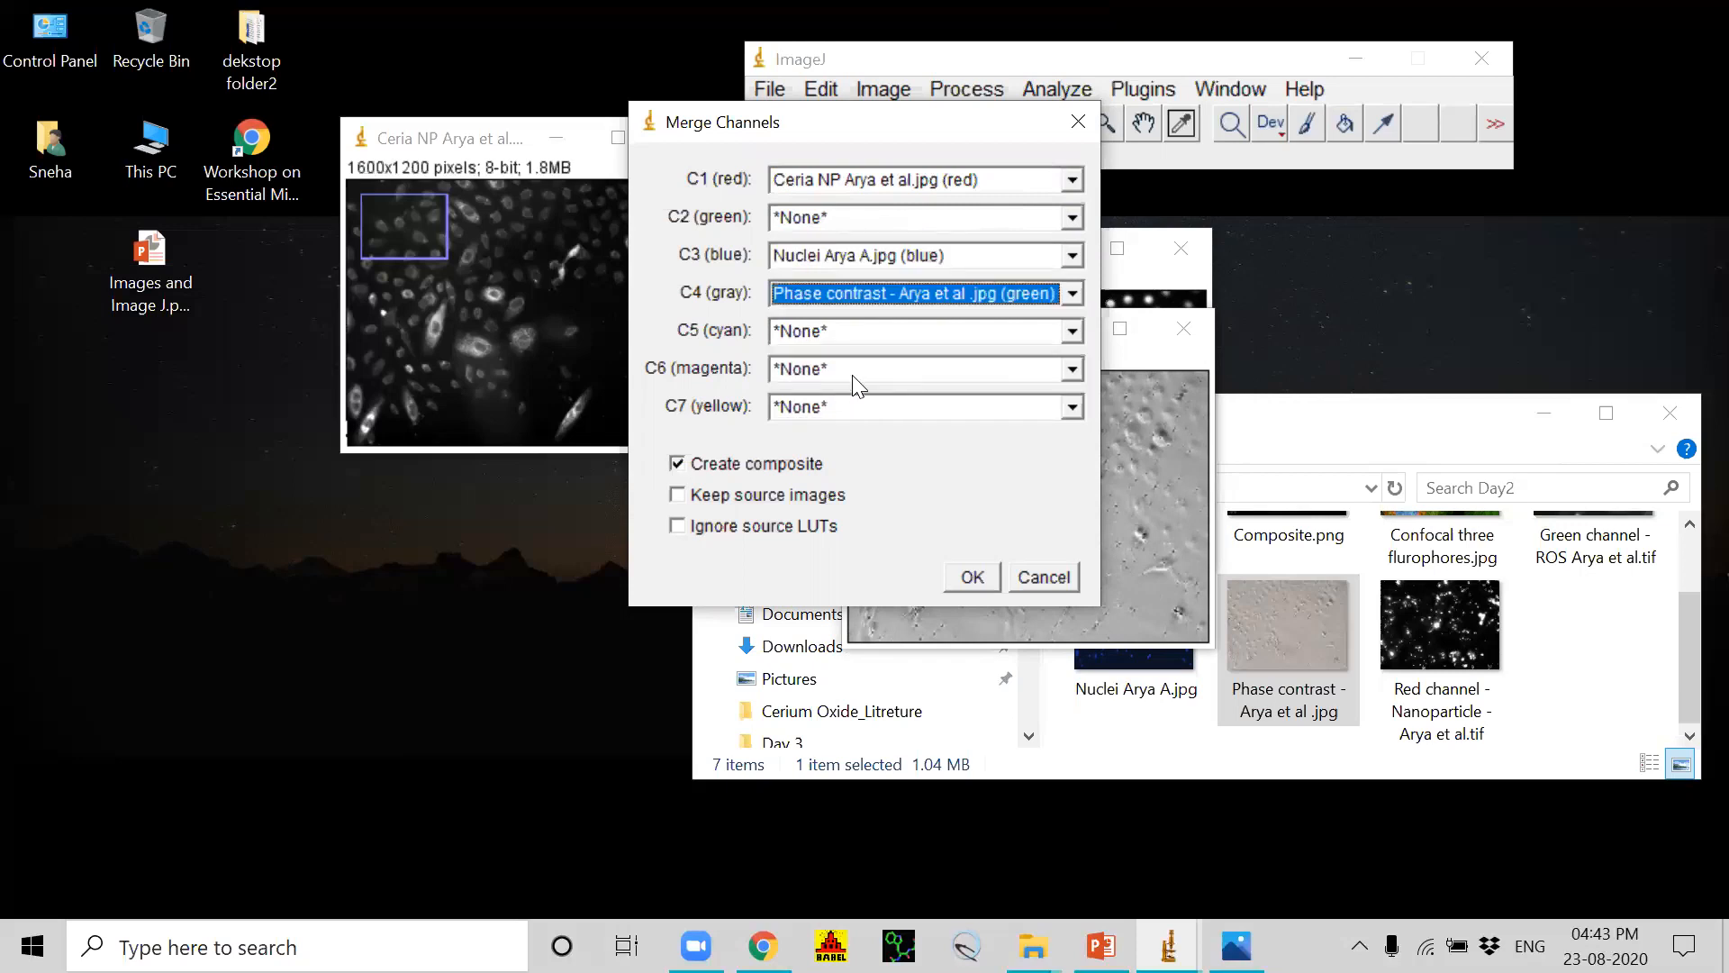
{"action": "left_click", "coordinate": [973, 576]}
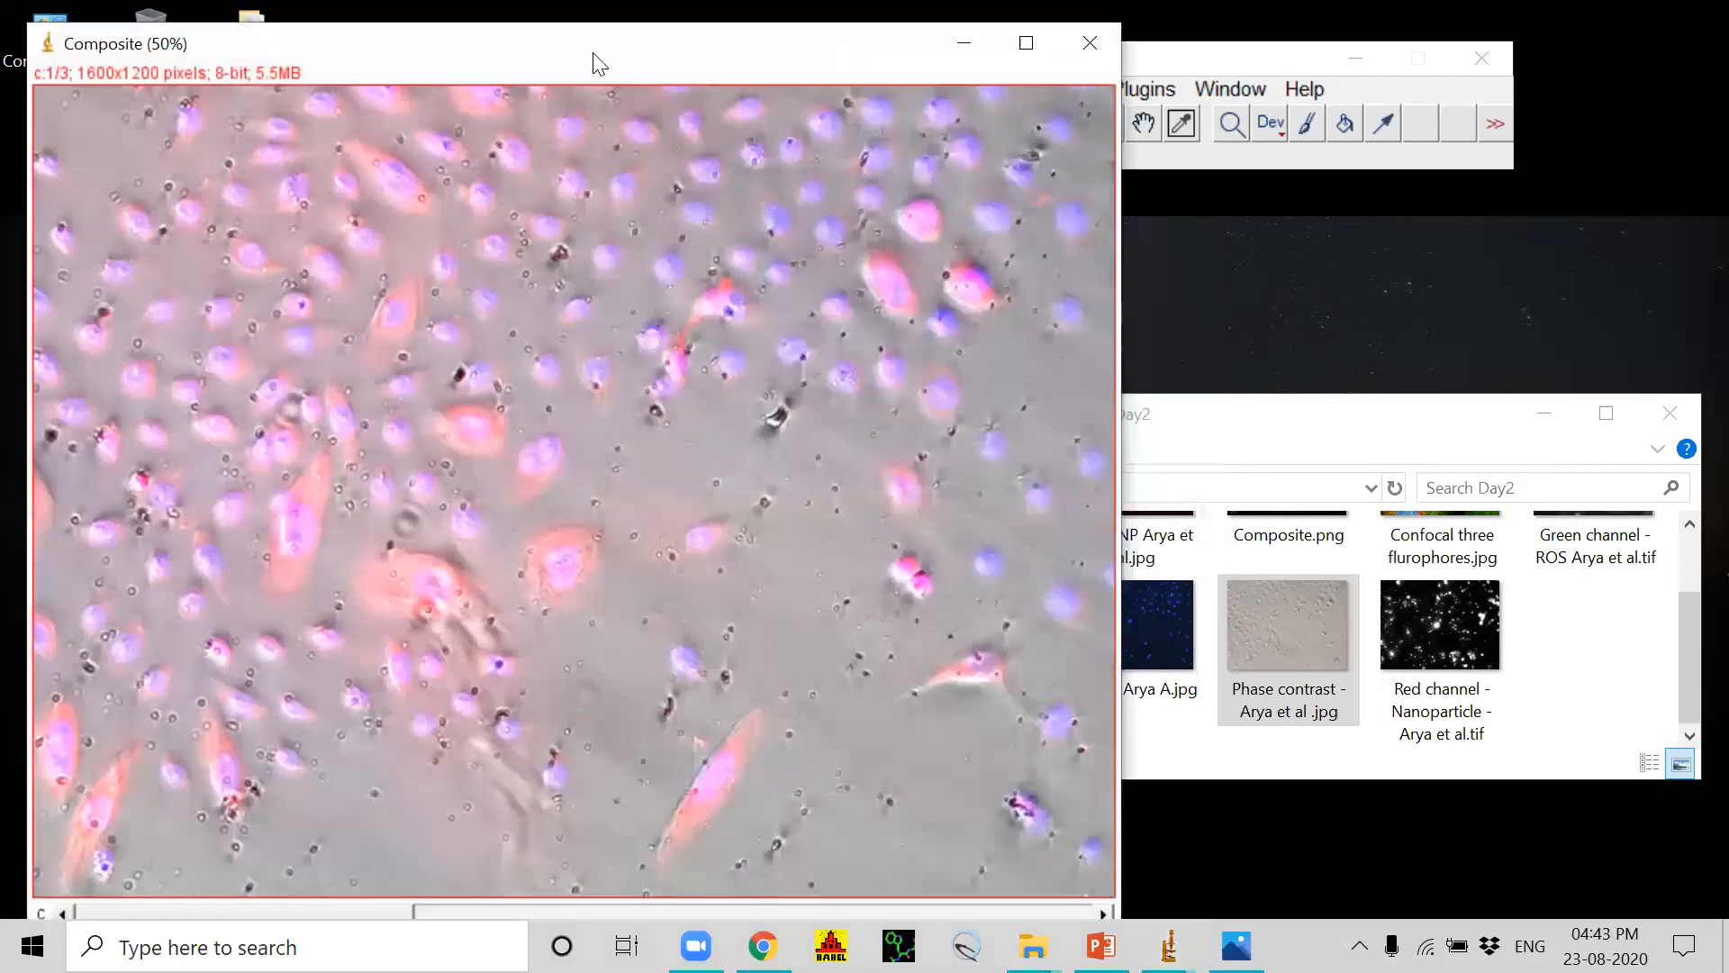
Step: Move the merged Composite image window just below the ImageJ toolbar so that both can be seen
{"action": "left_click_drag", "start_coordinate": [594, 63], "coordinate": [1110, 210]}
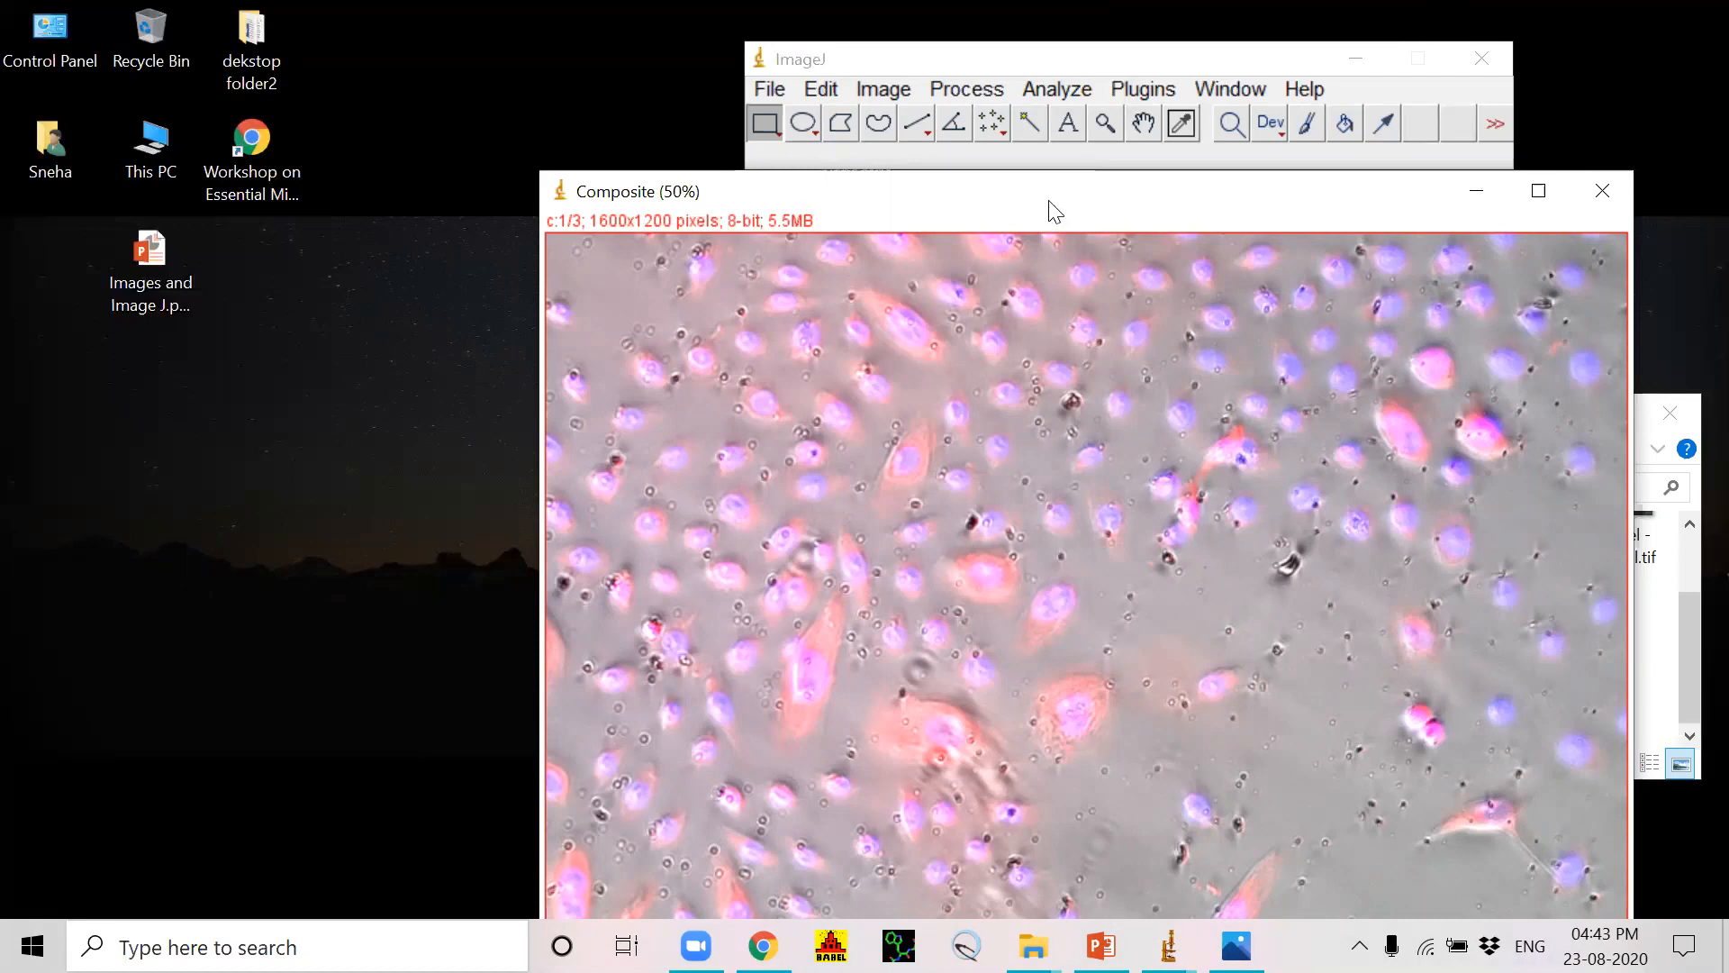
{"action": "left_click_drag", "start_coordinate": [1055, 212], "coordinate": [1006, 167]}
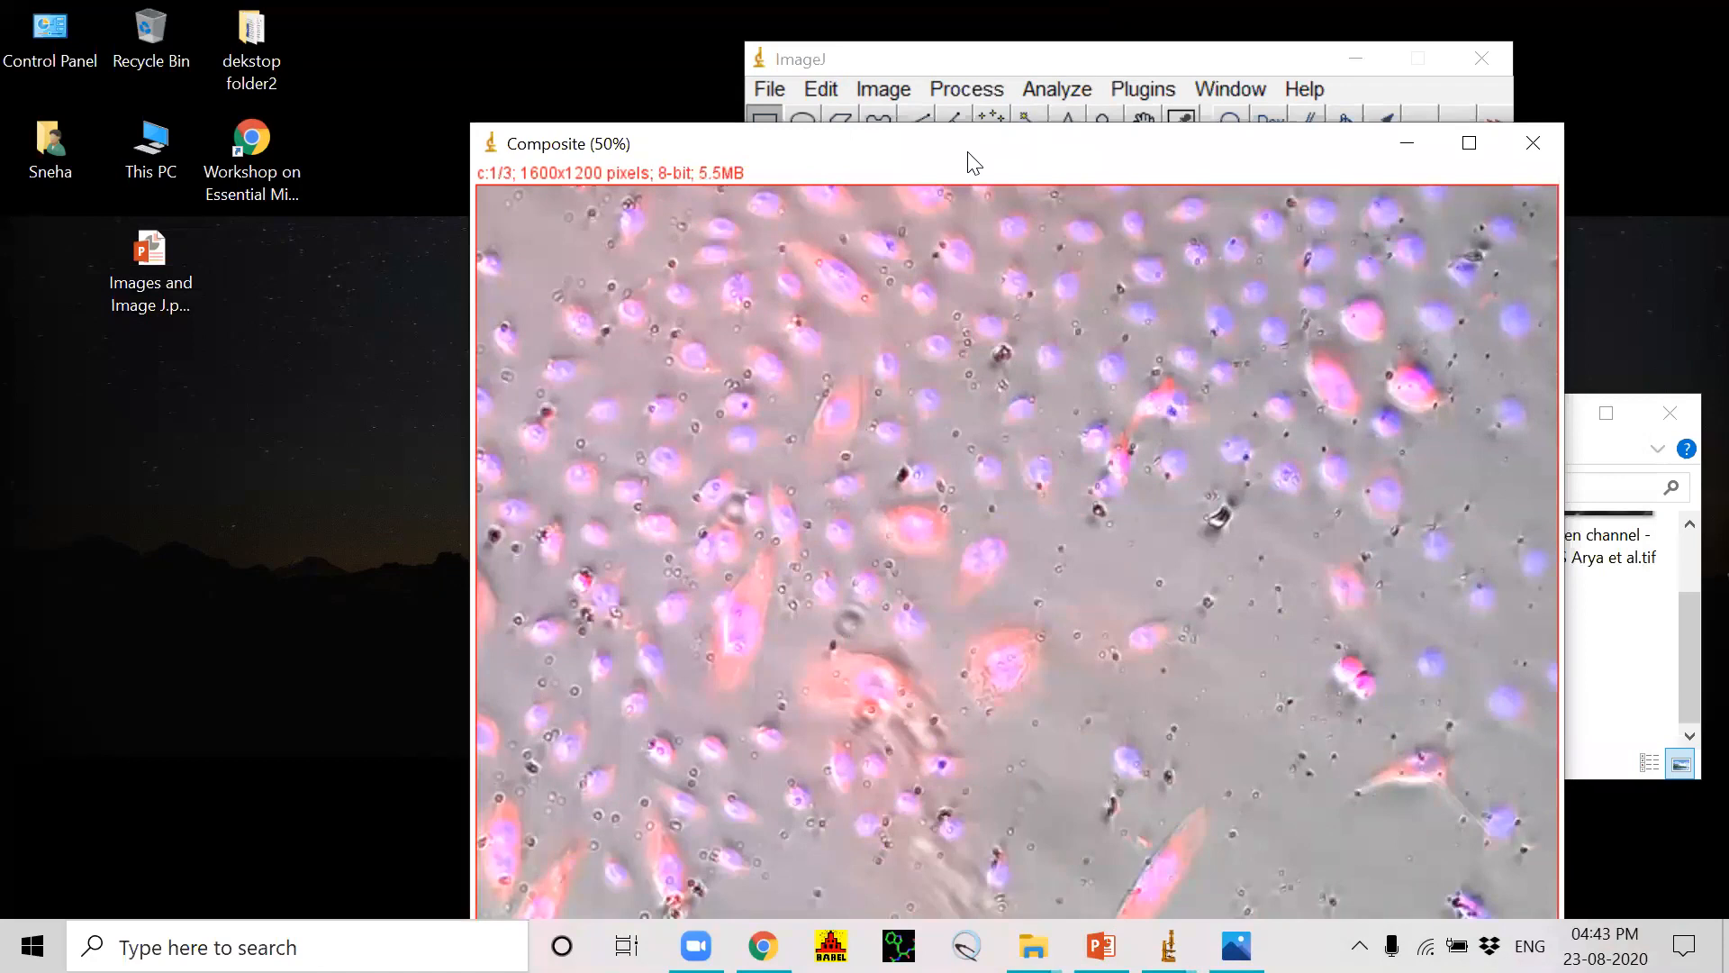
{"action": "left_click_drag", "start_coordinate": [967, 152], "coordinate": [958, 203]}
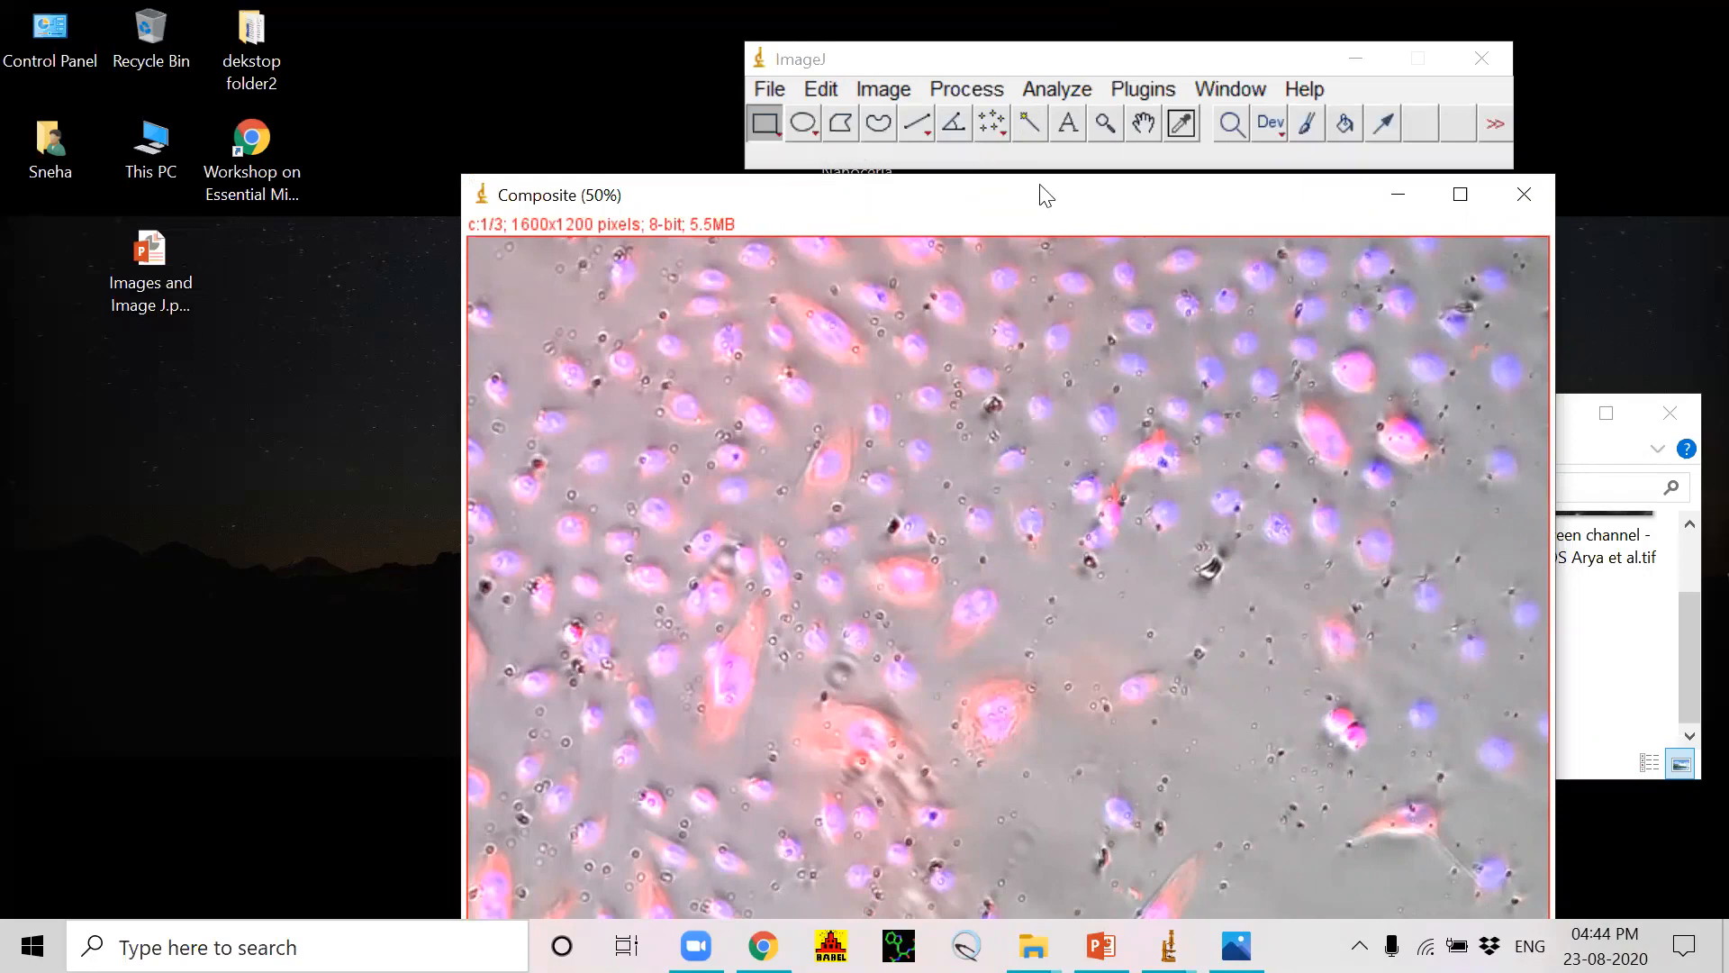
{"action": "left_click_drag", "start_coordinate": [1045, 195], "coordinate": [1001, 190]}
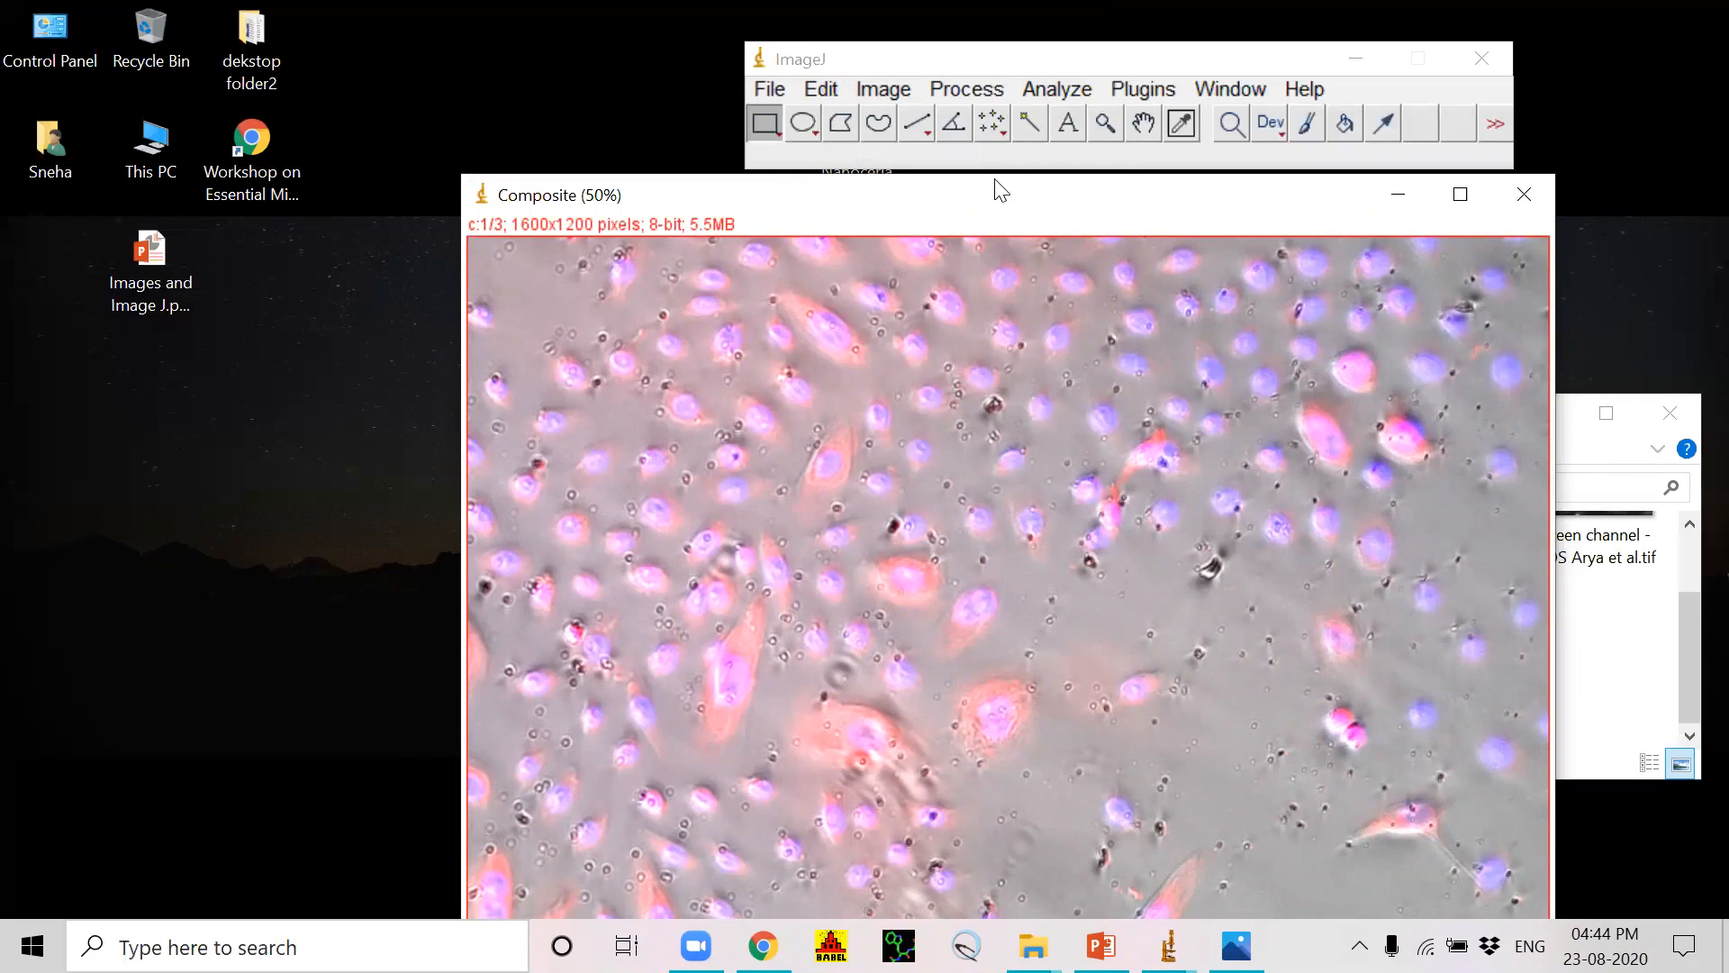